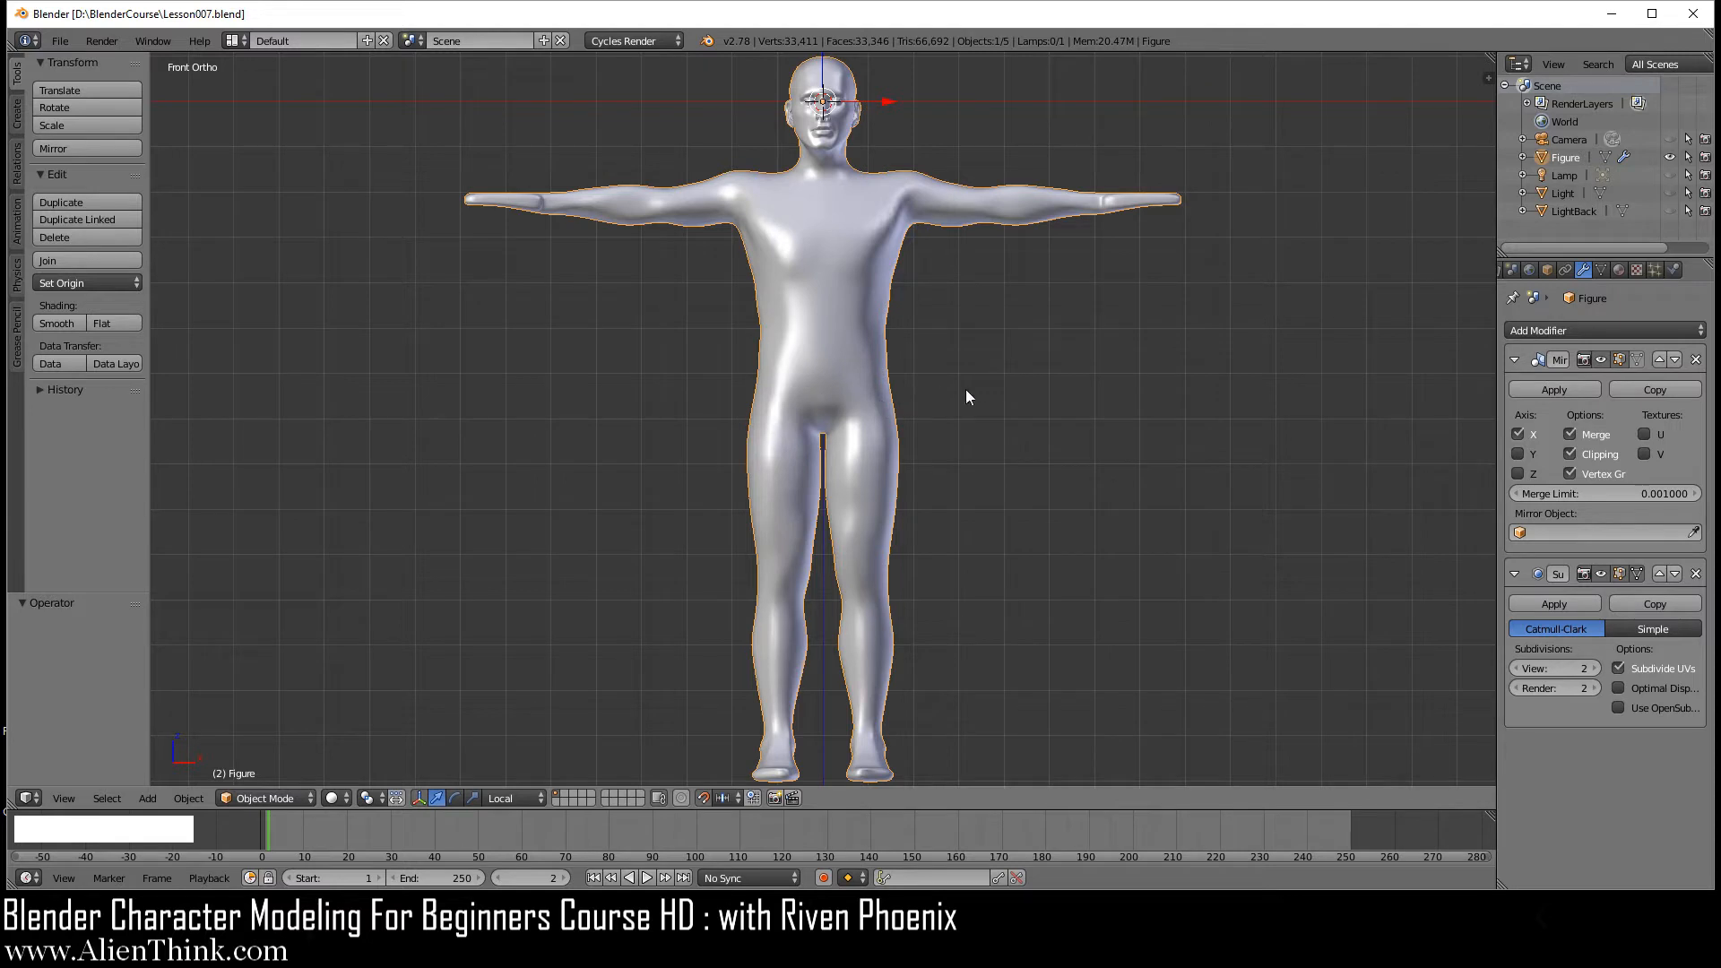
# - Select the Figure object from the front view and show the viewport's display and shading properties
pyautogui.moveTo(989, 388); pyautogui.dragTo(827, 260, button='middle')
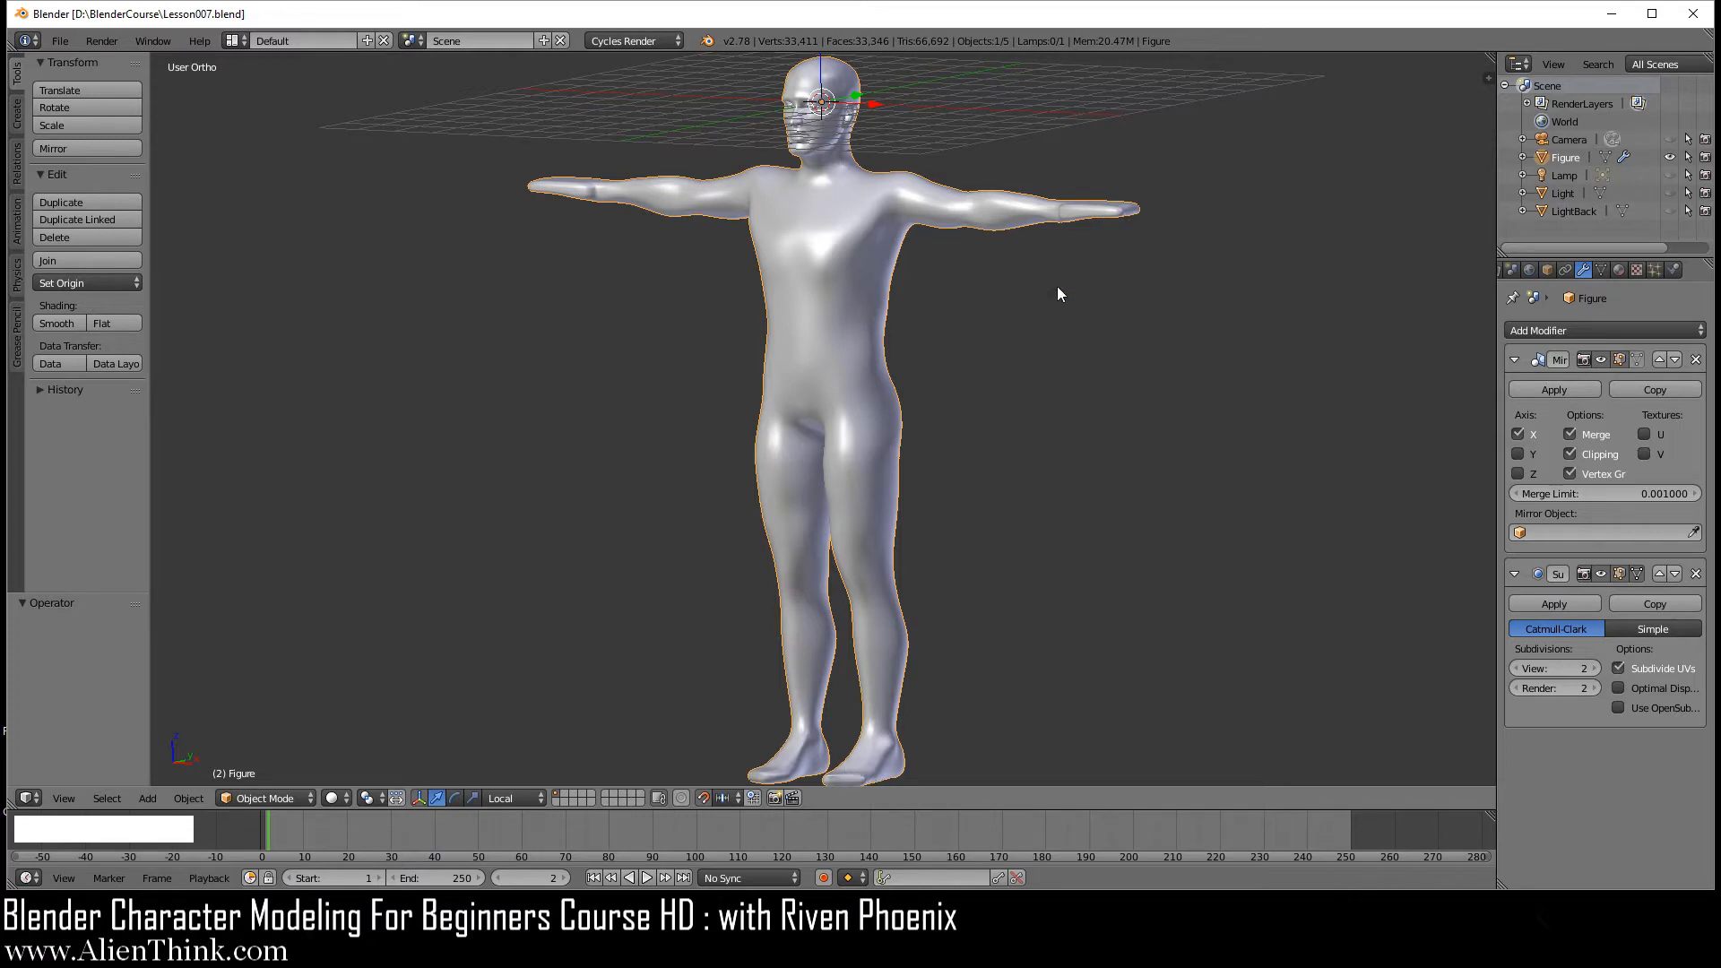
pyautogui.press('1')
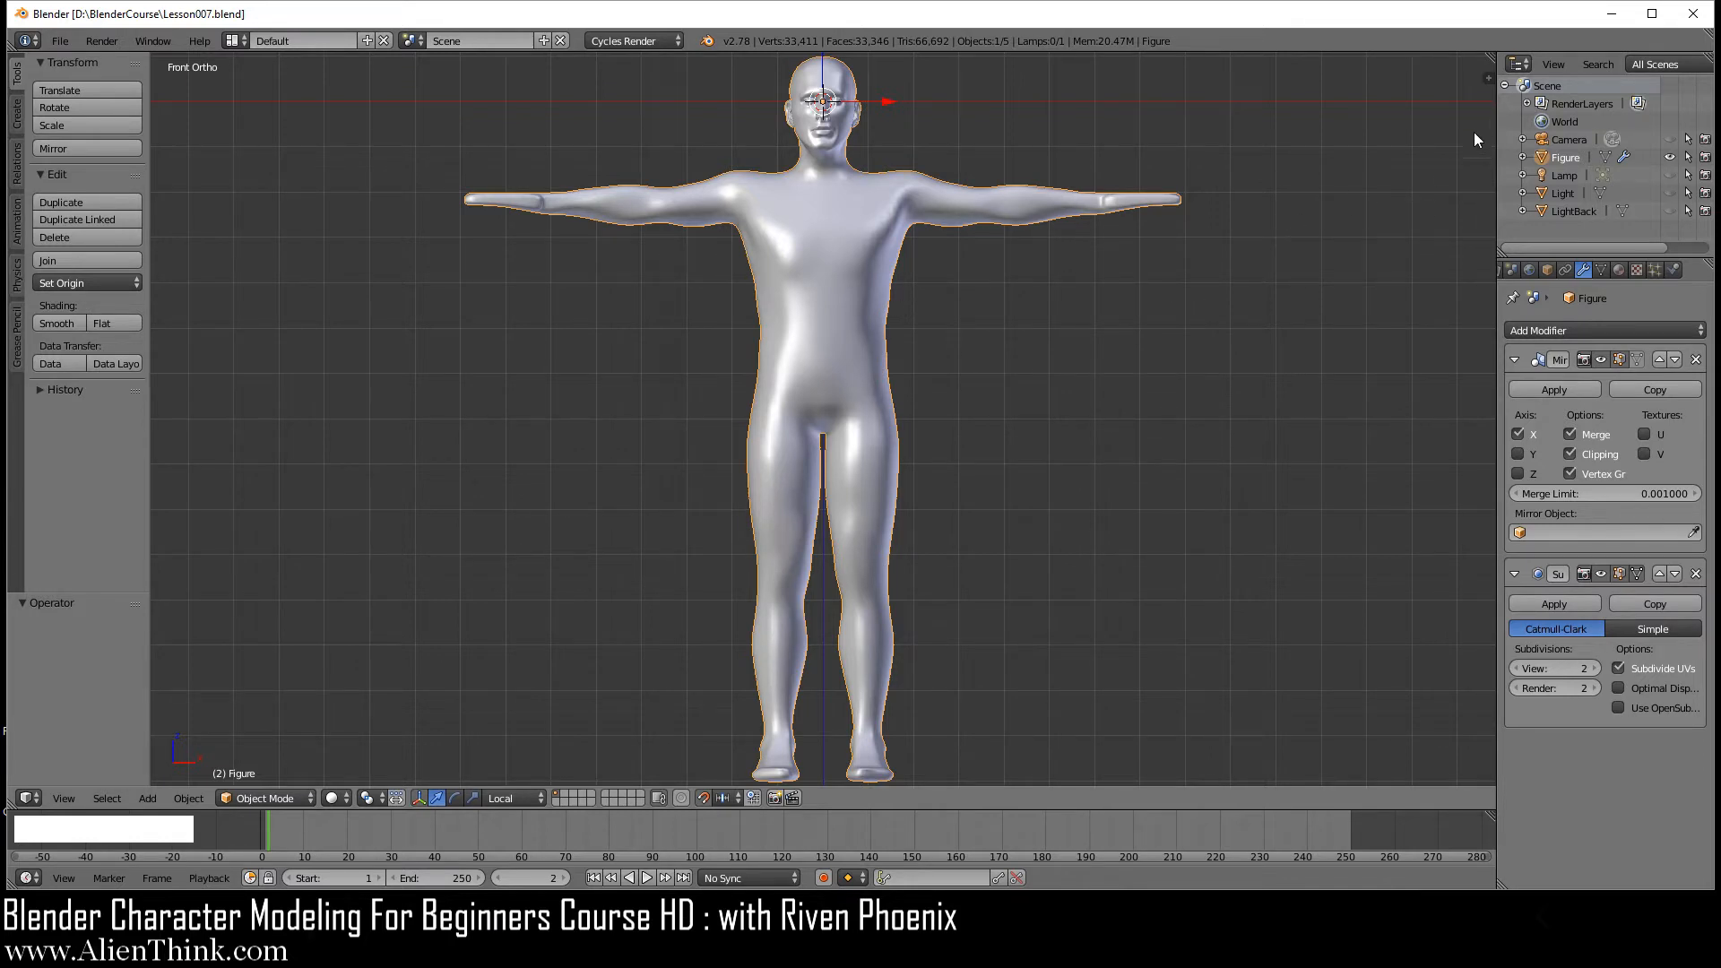
pyautogui.click(1560, 161)
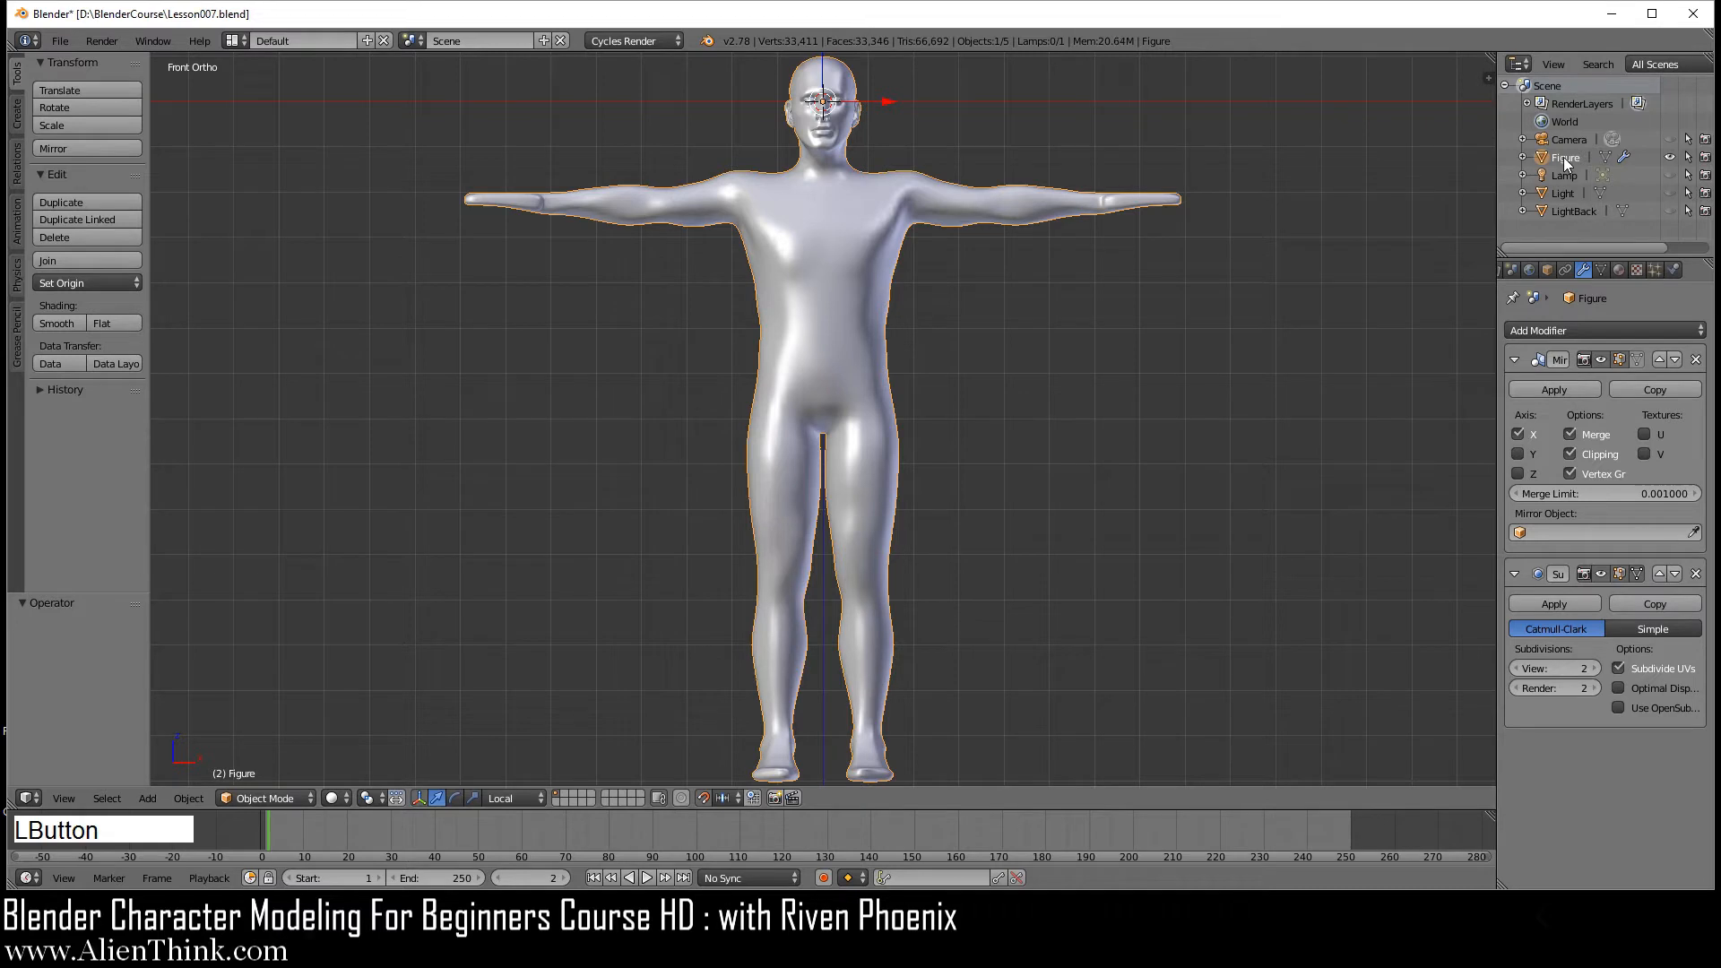
pyautogui.click(1486, 79)
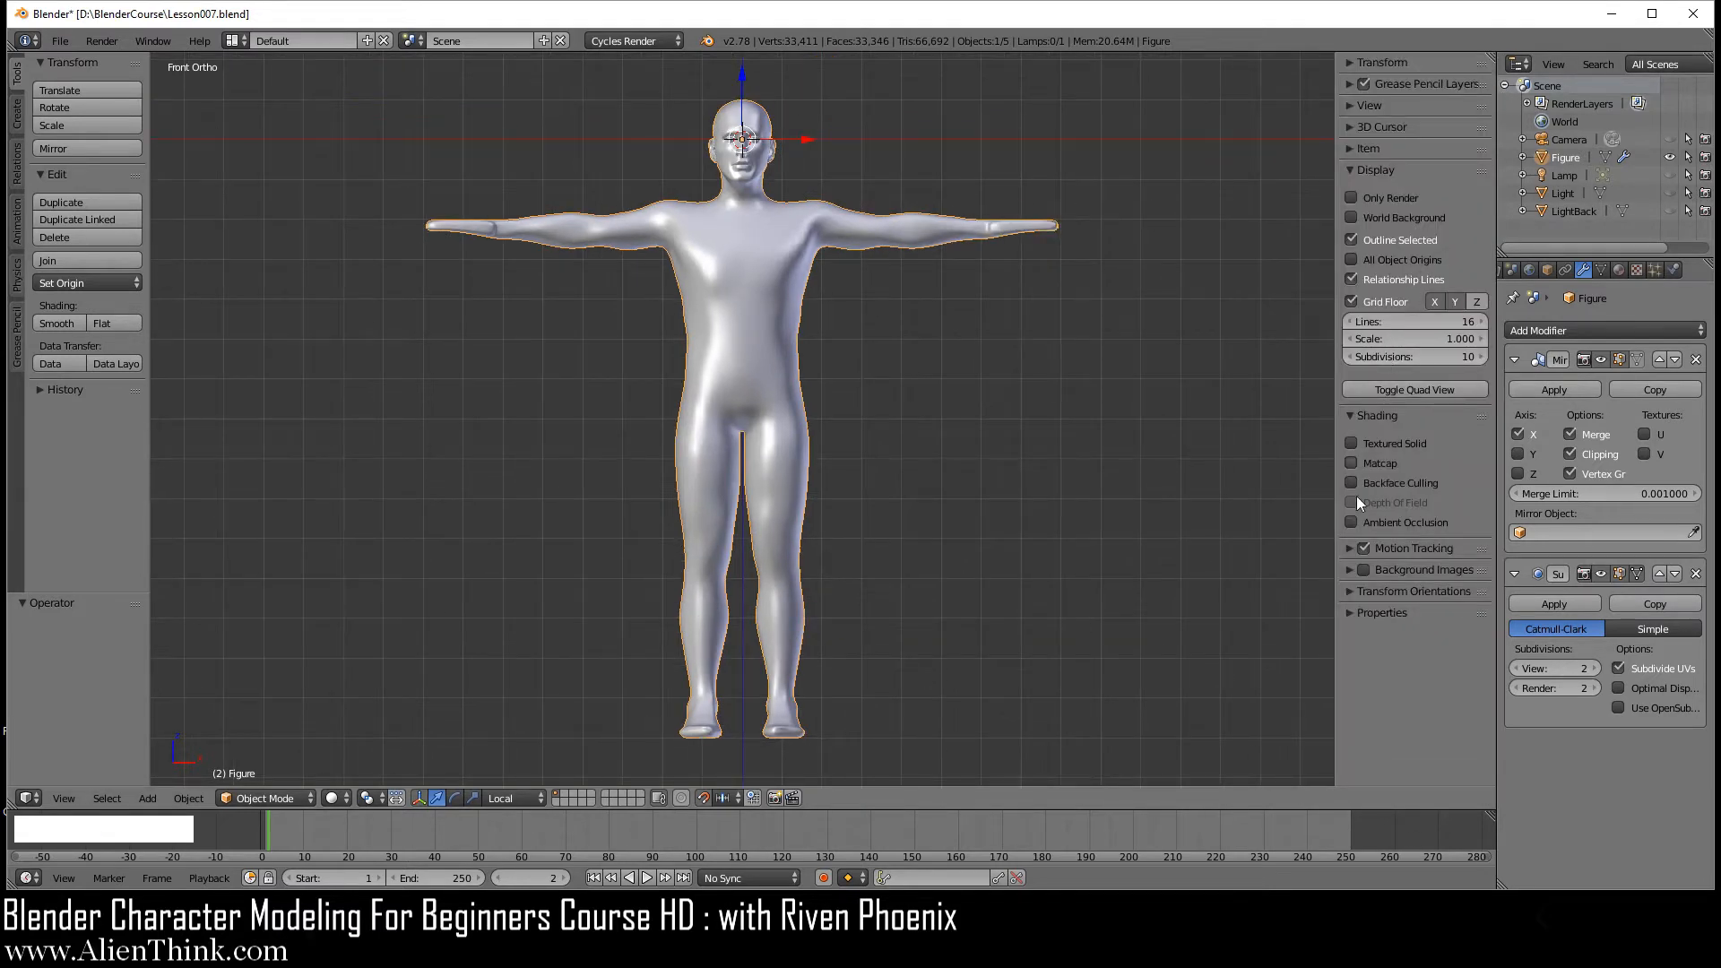
# - Try Matcap shading on the figure with the reflective gold material and the red clay material, and turn Matcap off
pyautogui.click(1352, 462)
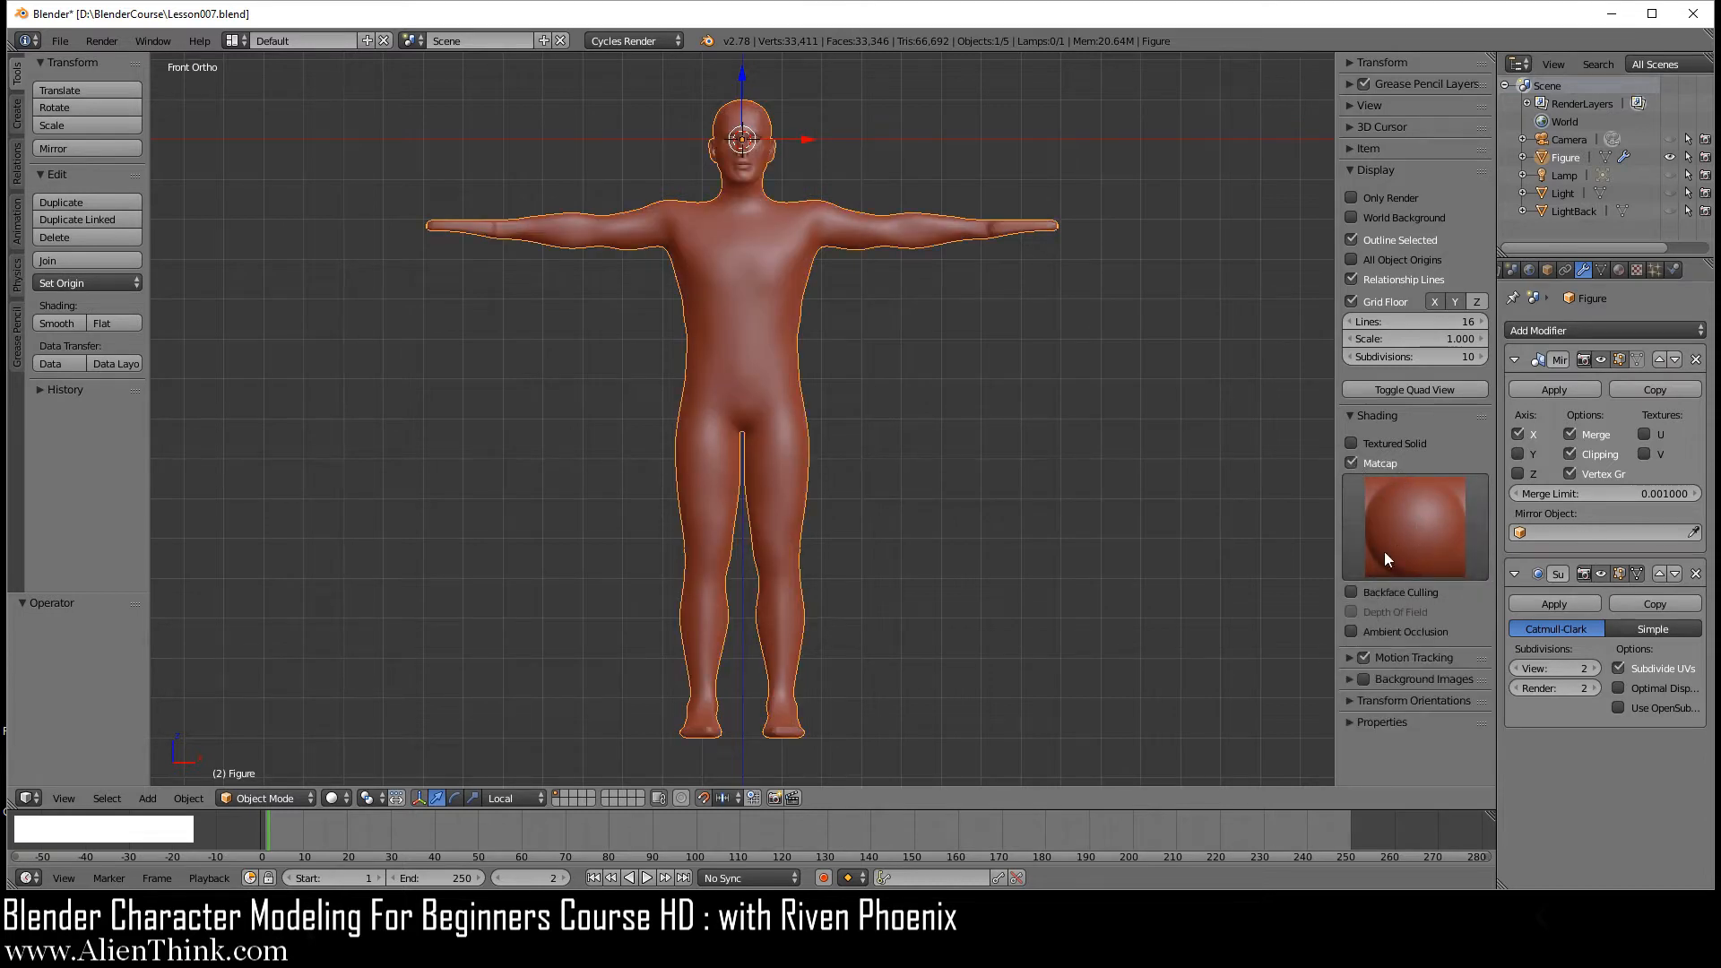
pyautogui.click(1418, 515)
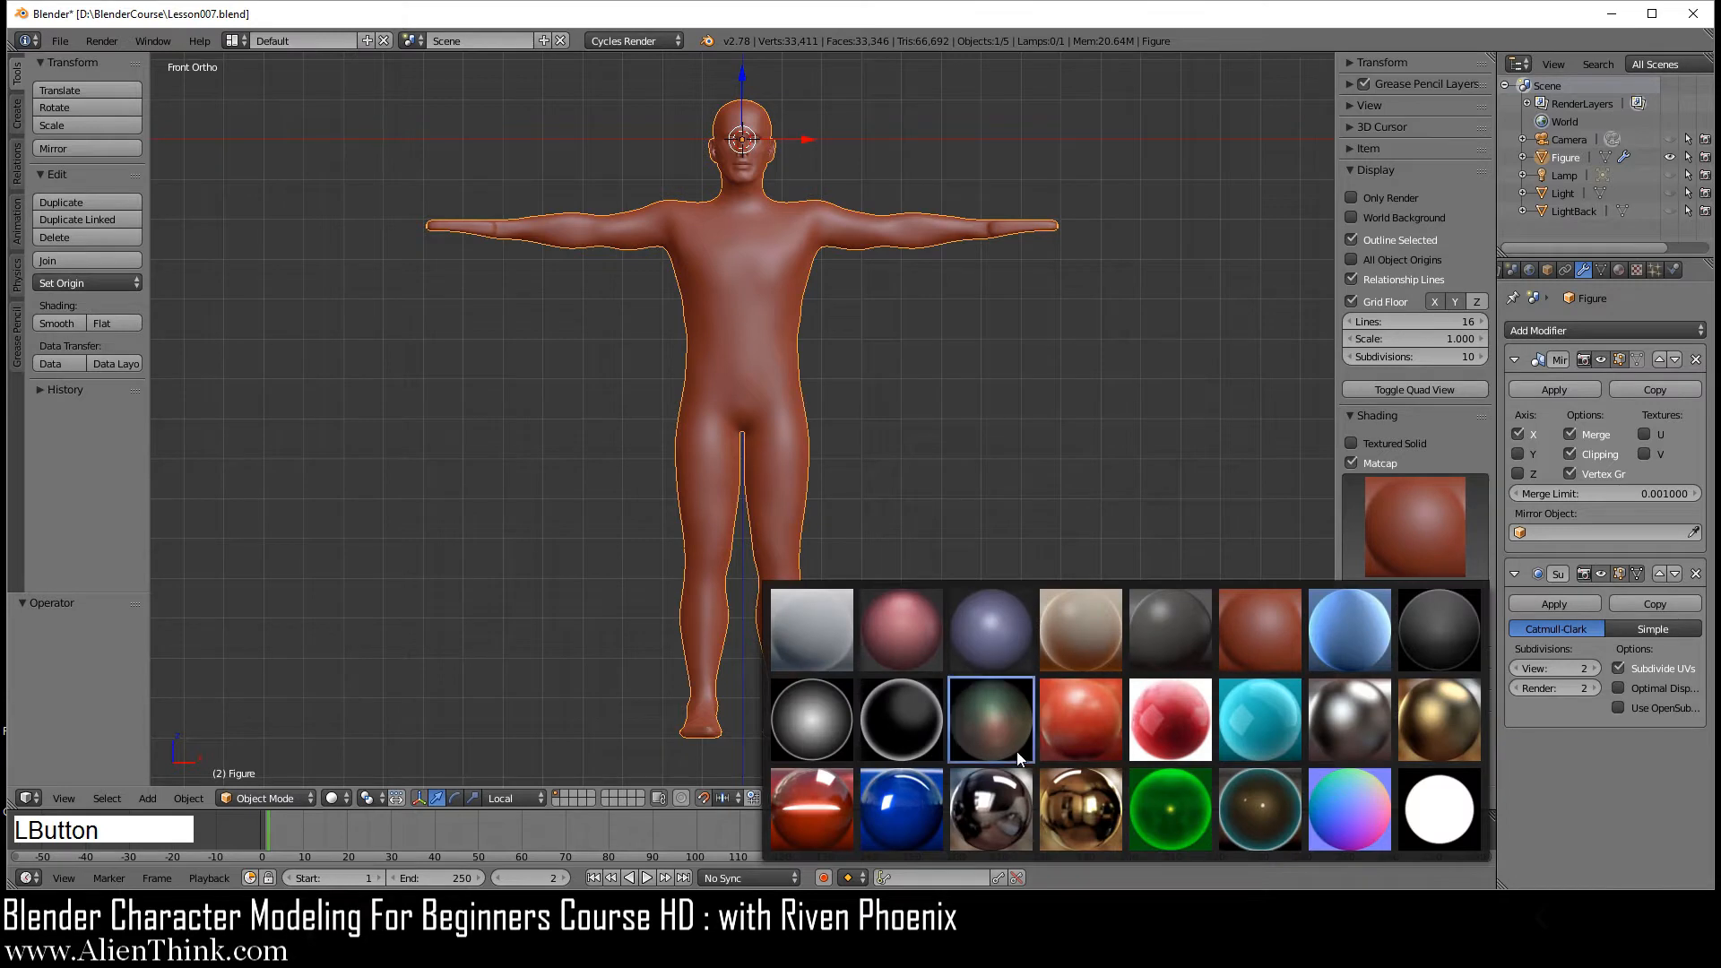
pyautogui.click(1083, 801)
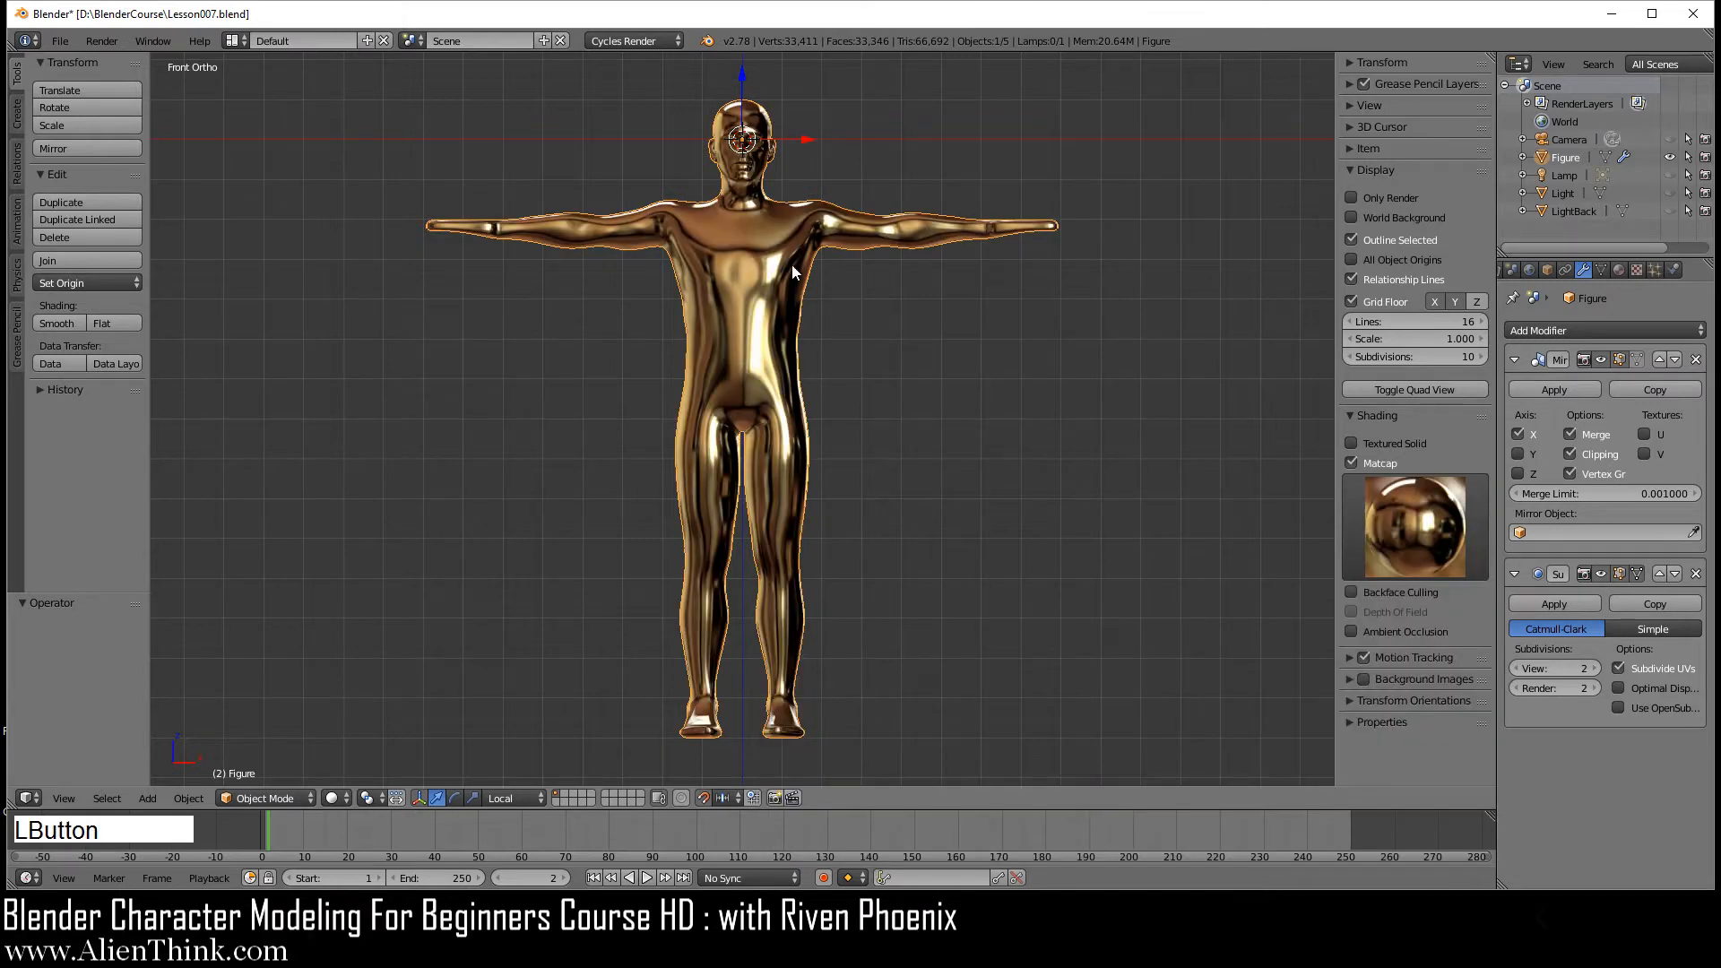
pyautogui.click(1438, 509)
pyautogui.click(1271, 614)
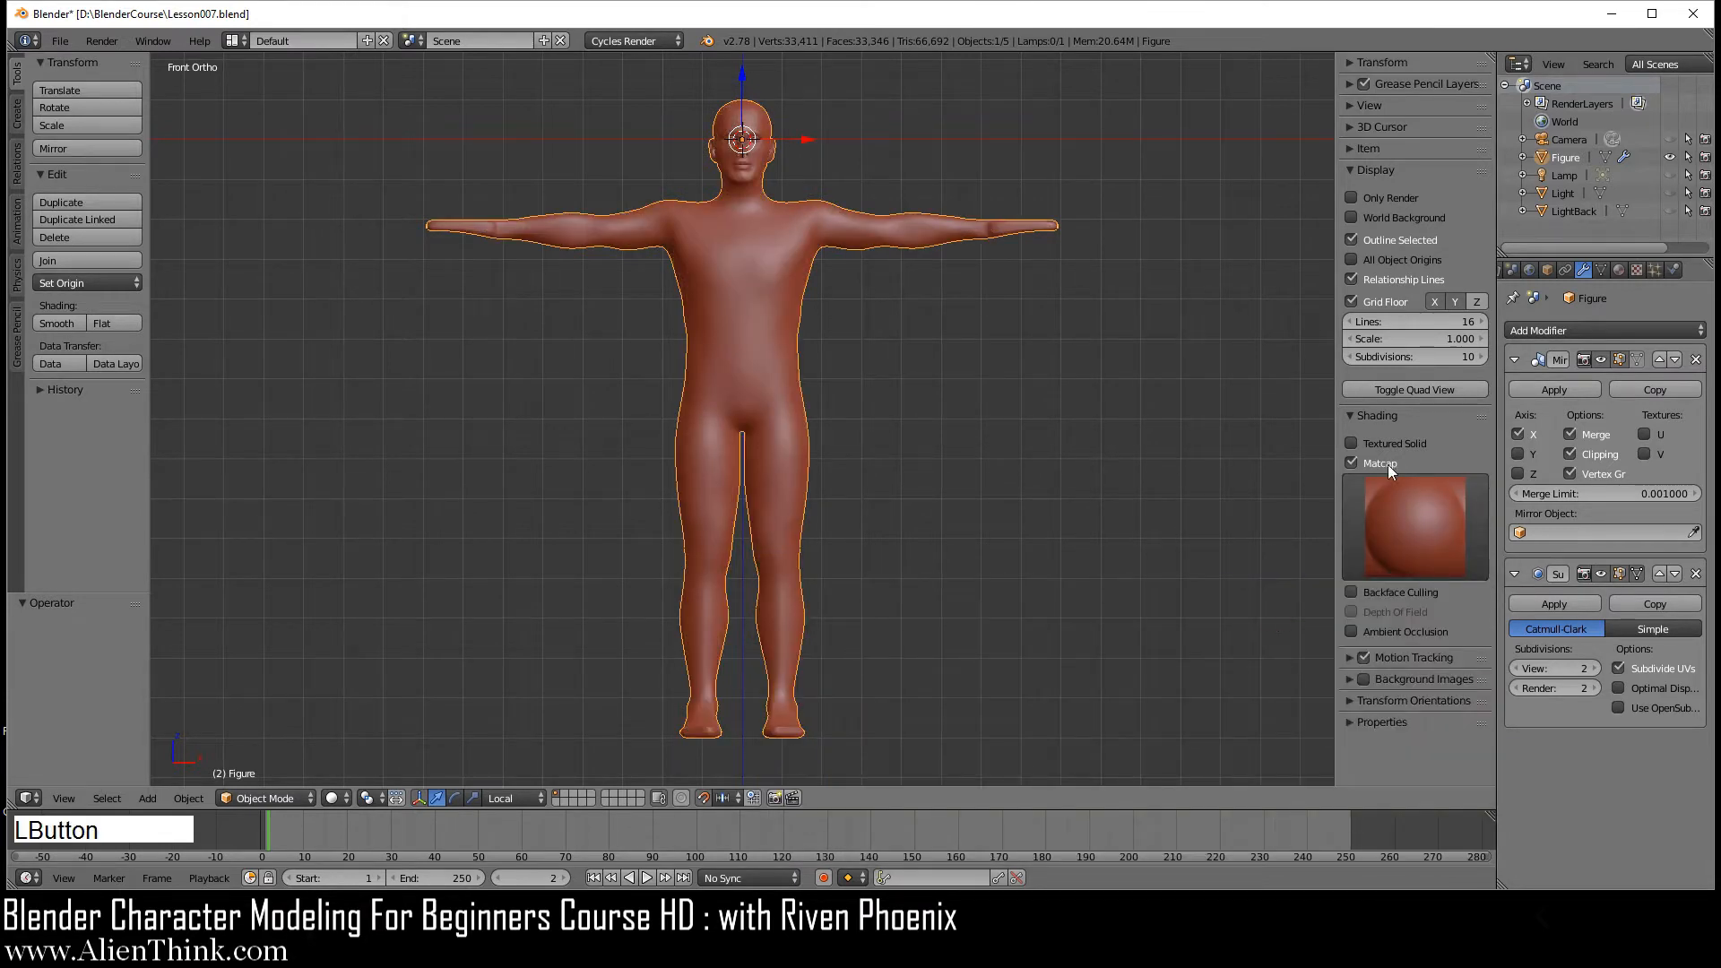
pyautogui.click(1351, 463)
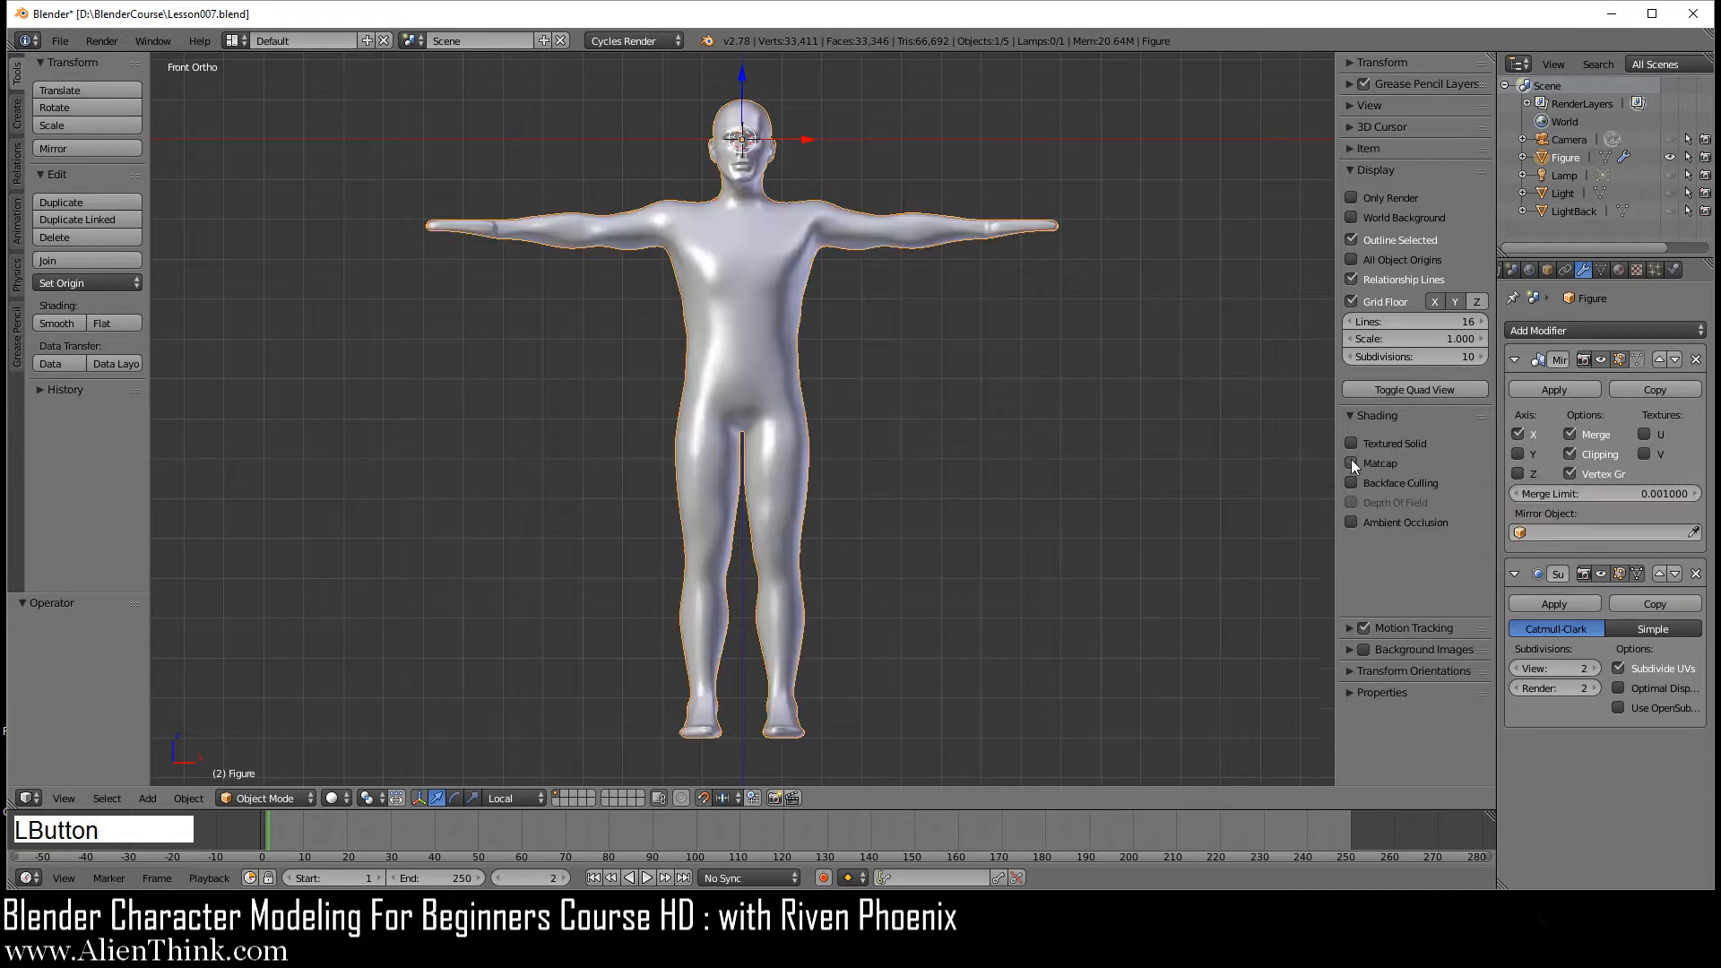
# - Inspect the torso in default solid shading and enable red clay Matcap shading in the viewport
pyautogui.scroll(4, 744, 320)
pyautogui.scroll(1, 744, 320)
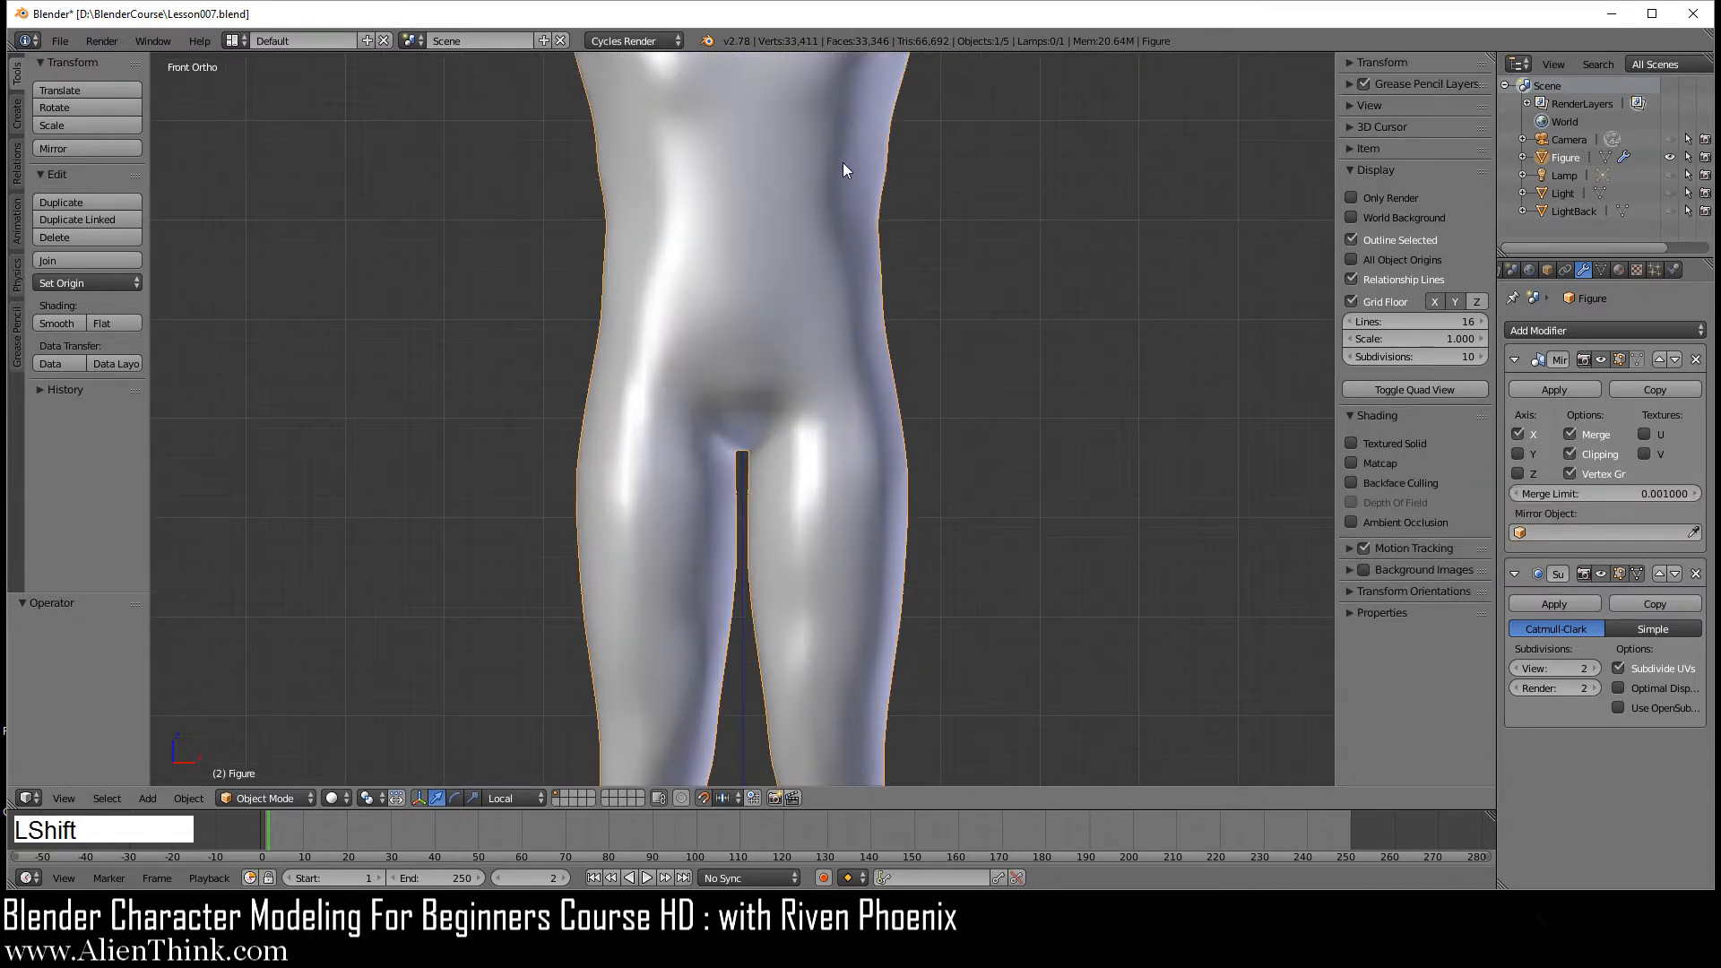
pyautogui.keyDown('shift'); pyautogui.moveTo(845, 169); pyautogui.dragTo(860, 508, button='middle'); pyautogui.keyUp('shift')
pyautogui.moveTo(917, 379); pyautogui.dragTo(837, 385, button='middle')
pyautogui.scroll(2, 759, 407)
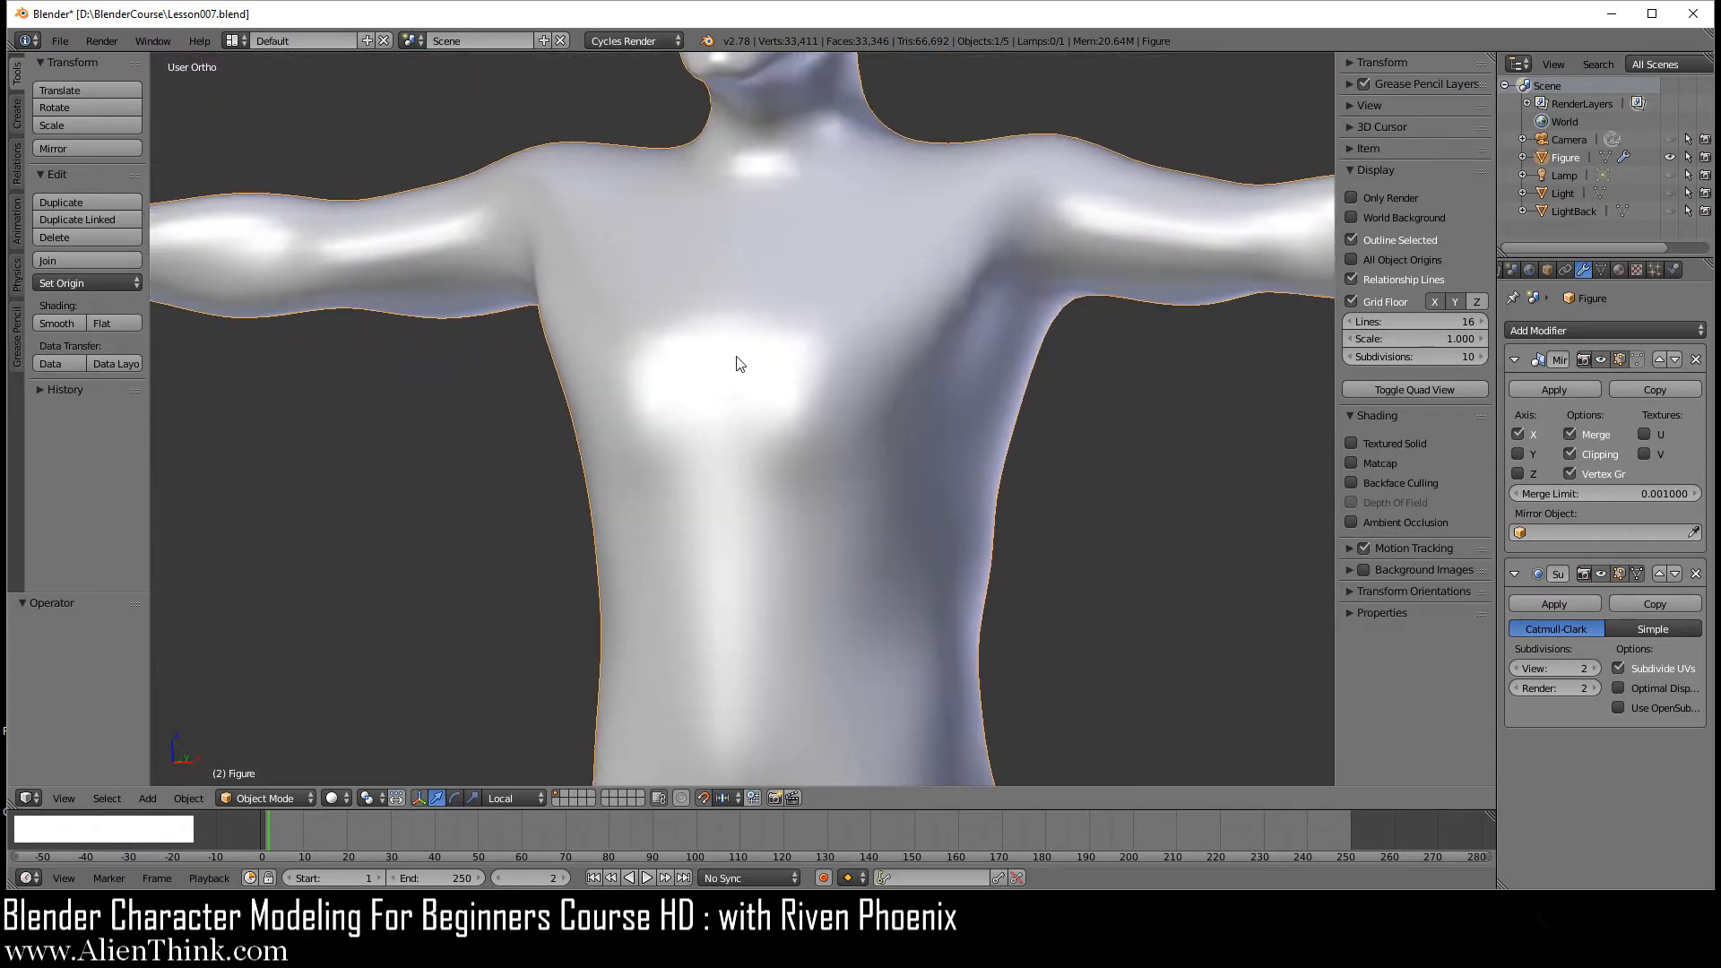
pyautogui.scroll(-3, 955, 405)
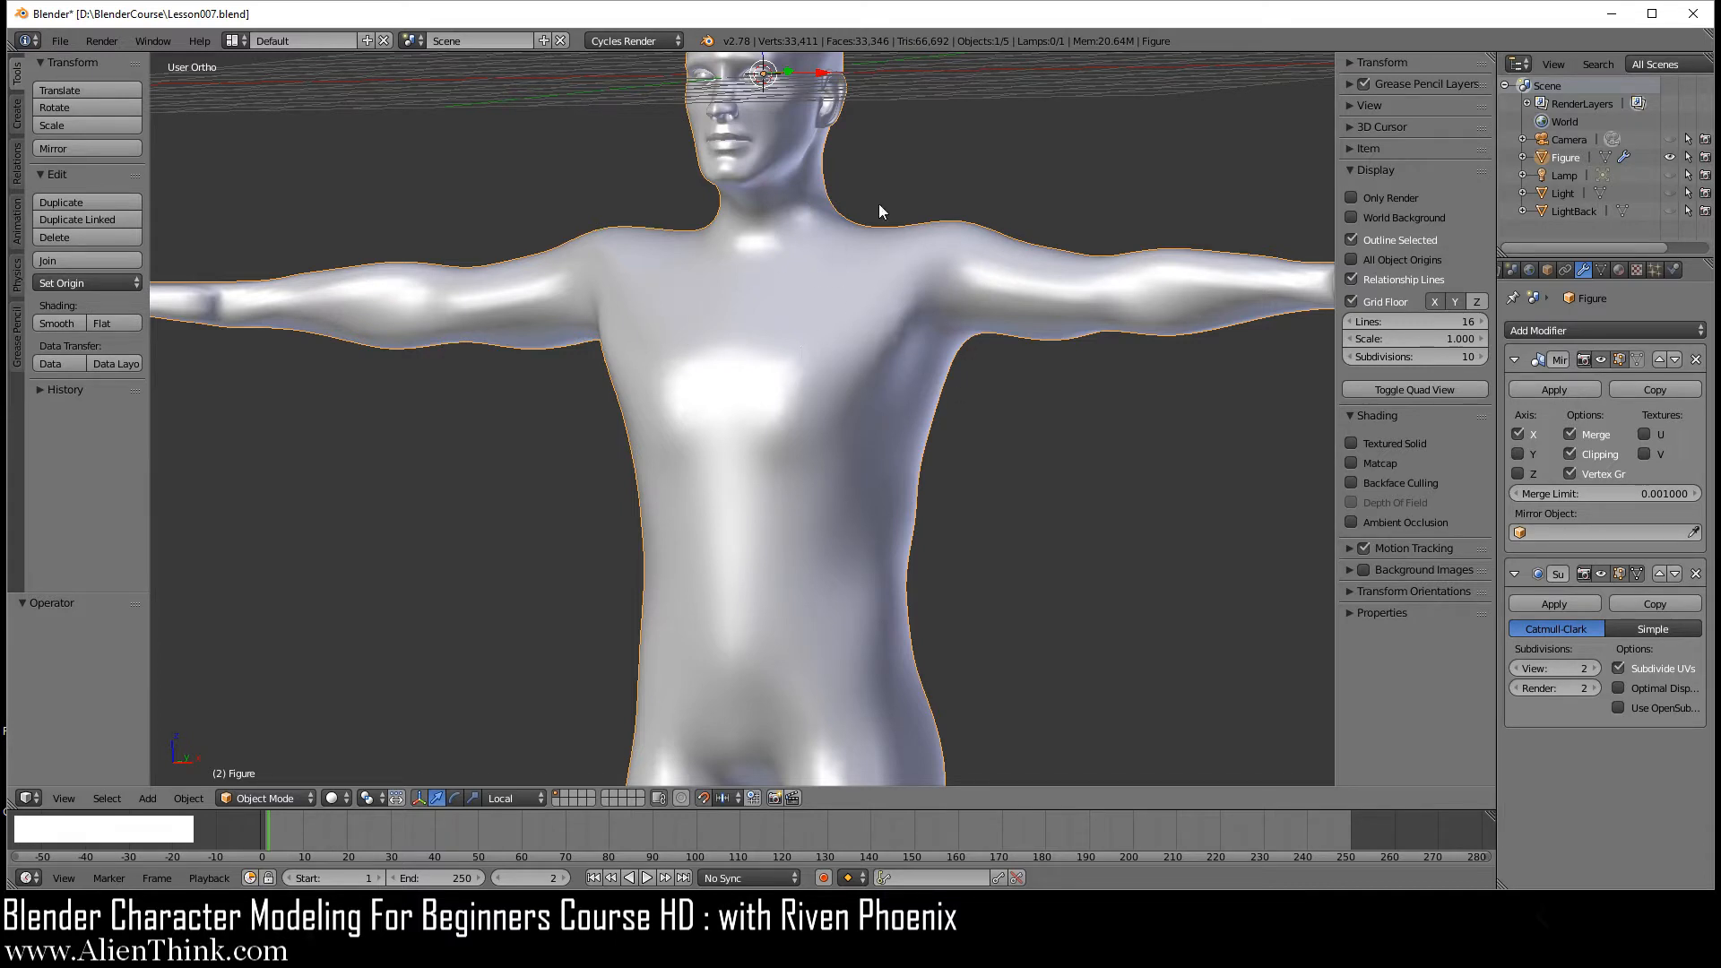
pyautogui.click(1352, 461)
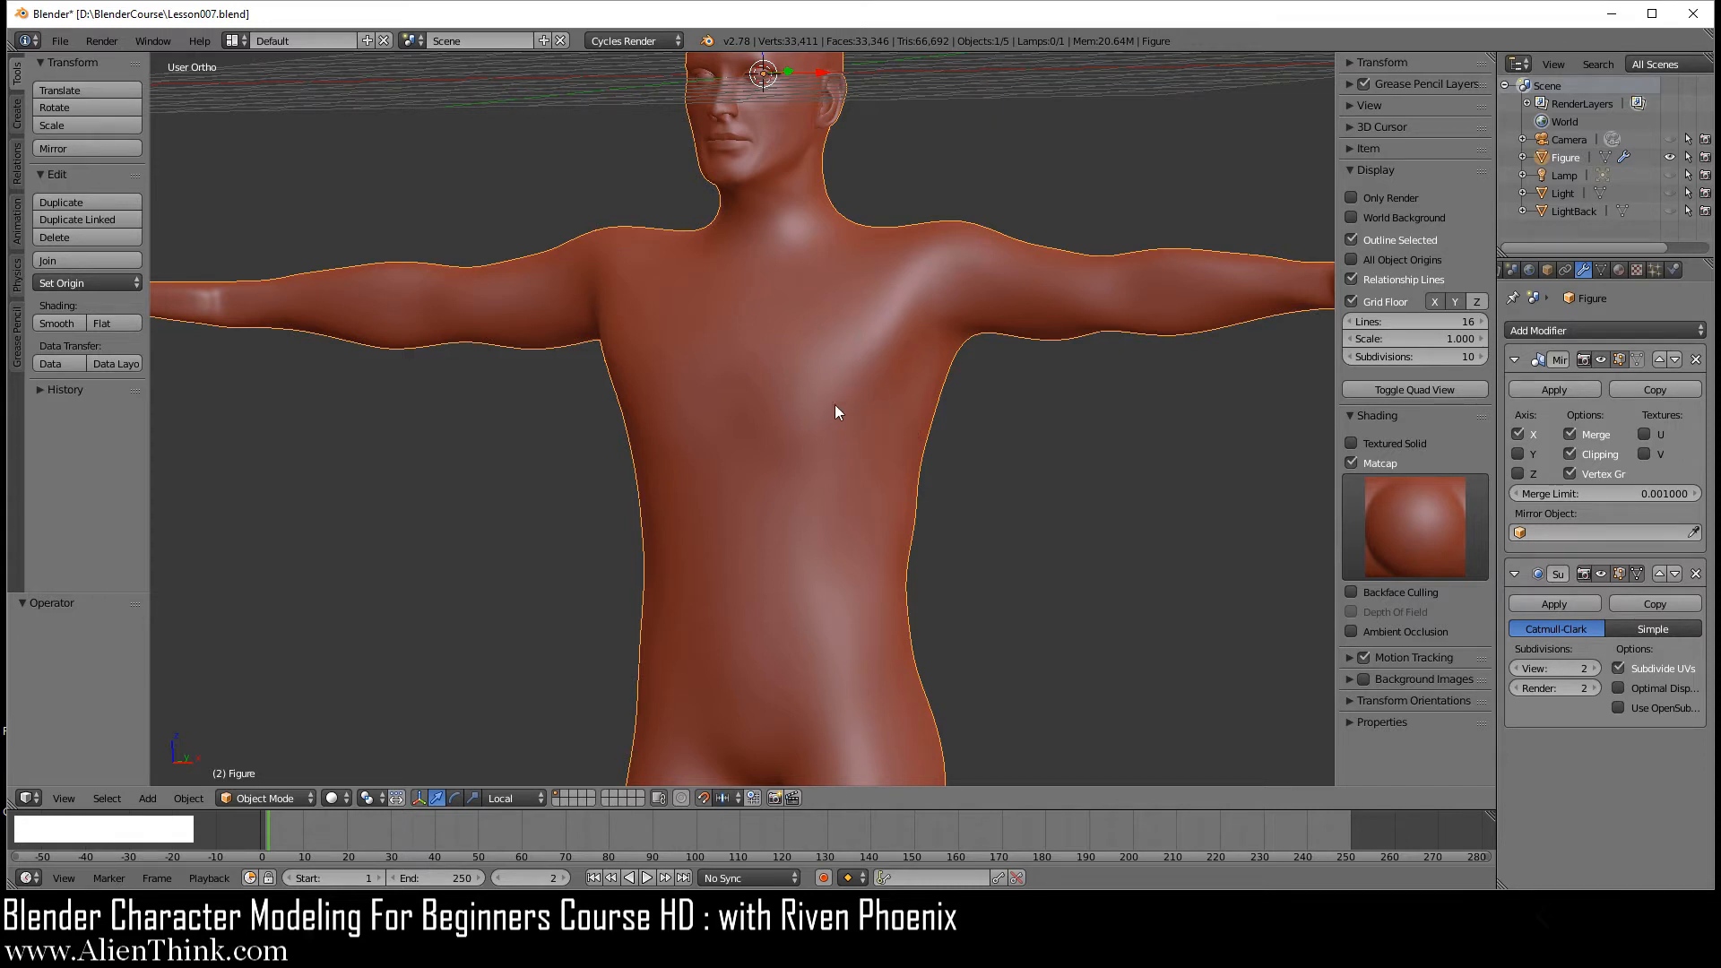
pyautogui.press('1')
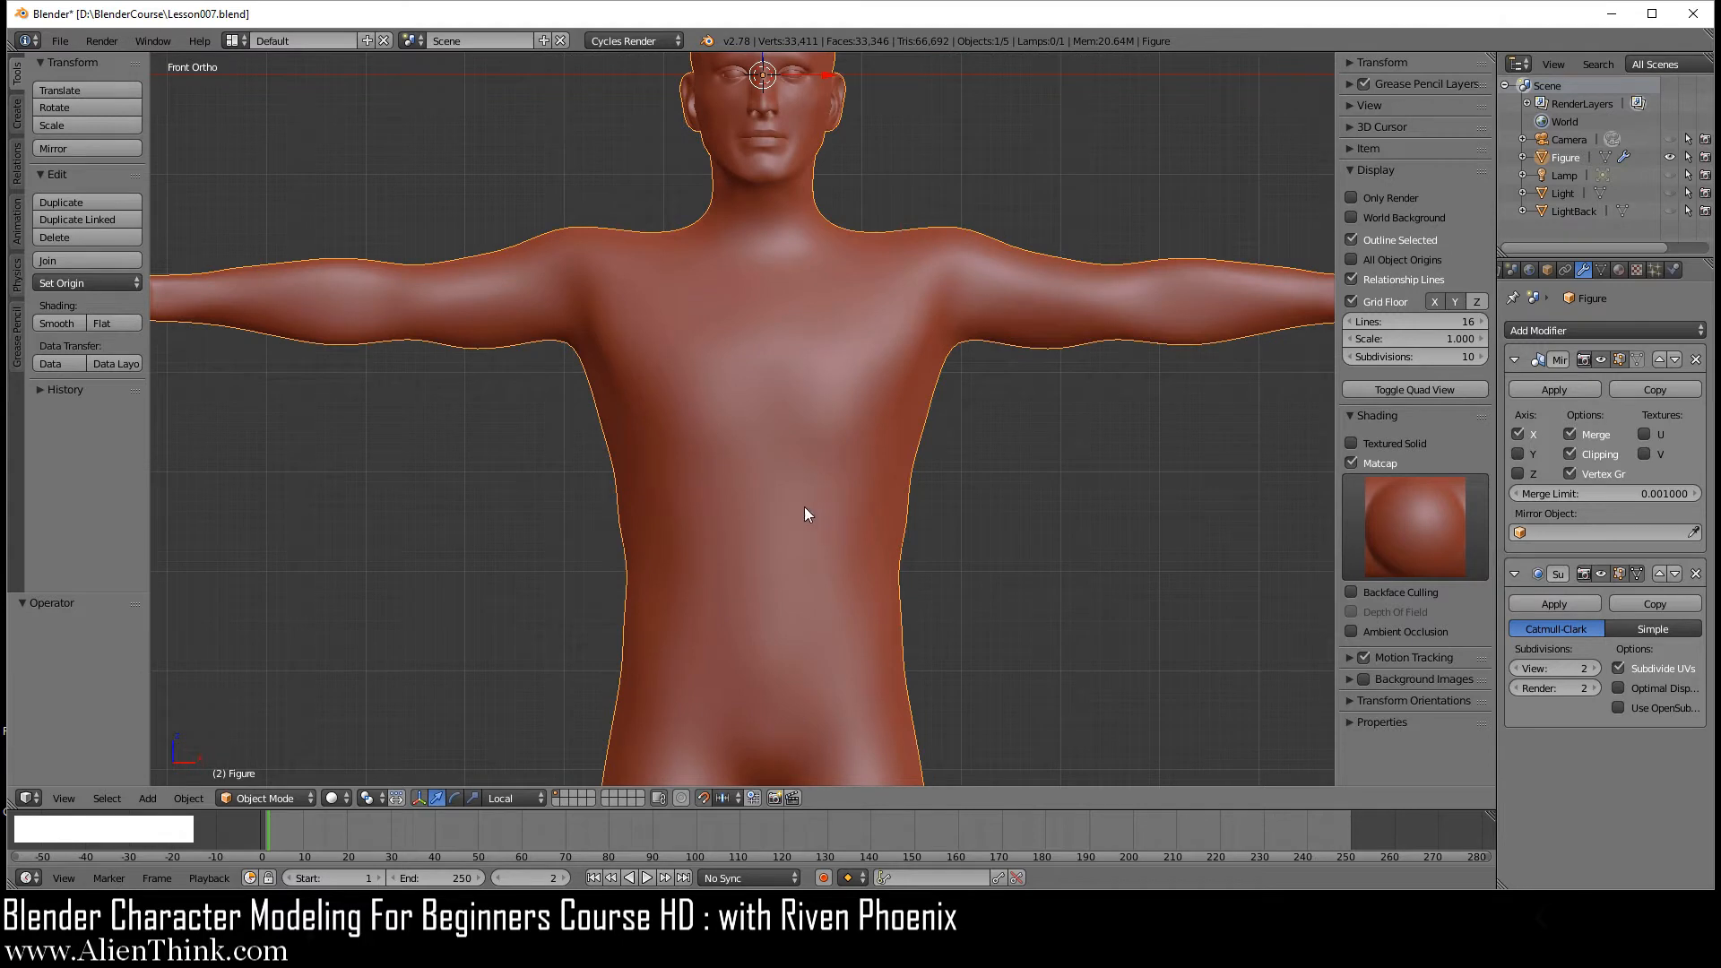
# - Set the snap element to Increment and the transform orientation to Global
pyautogui.click(704, 799)
pyautogui.click(723, 798)
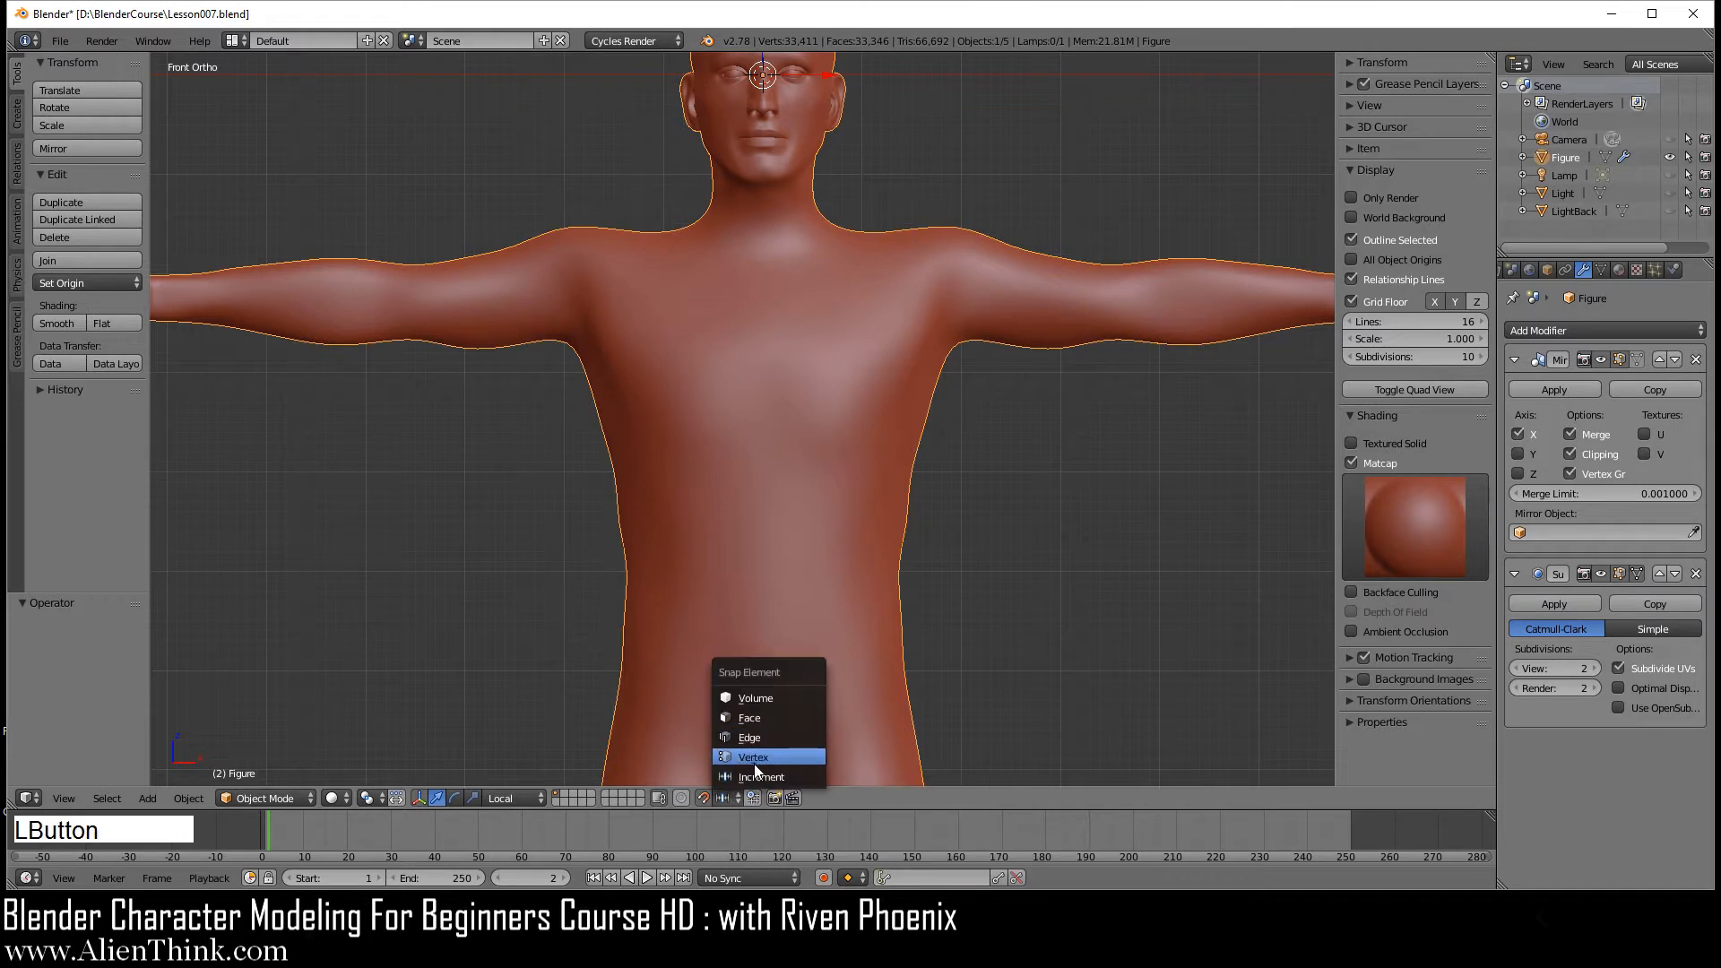
pyautogui.click(751, 777)
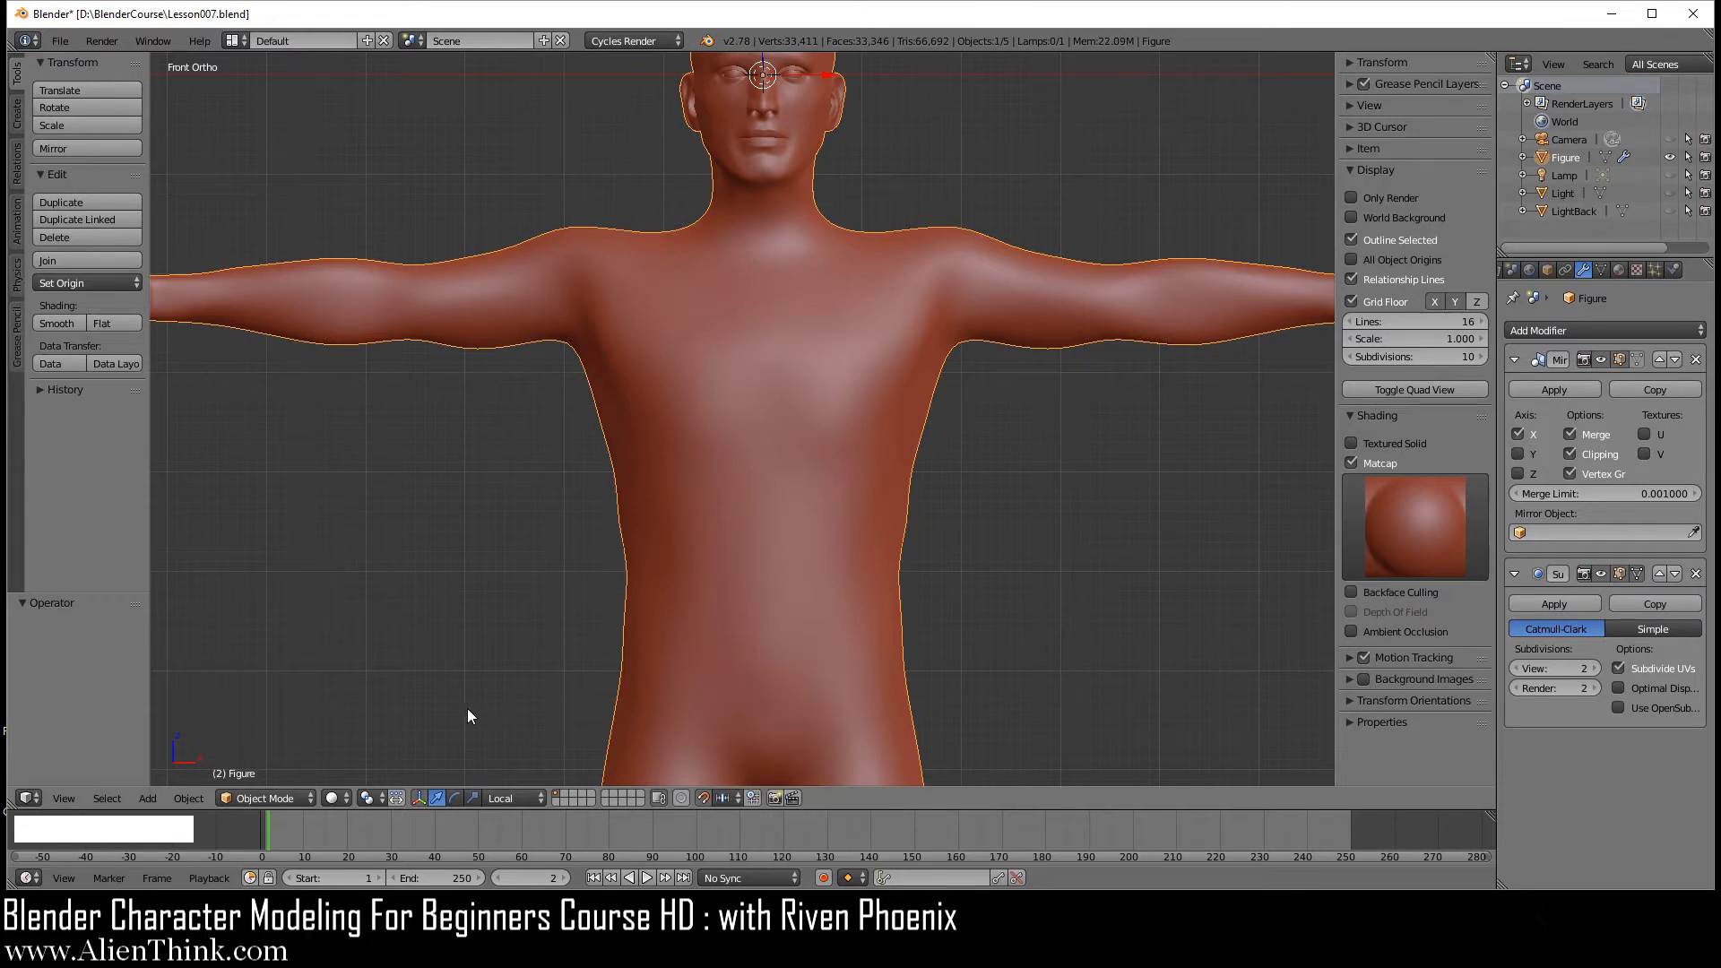
pyautogui.click(517, 798)
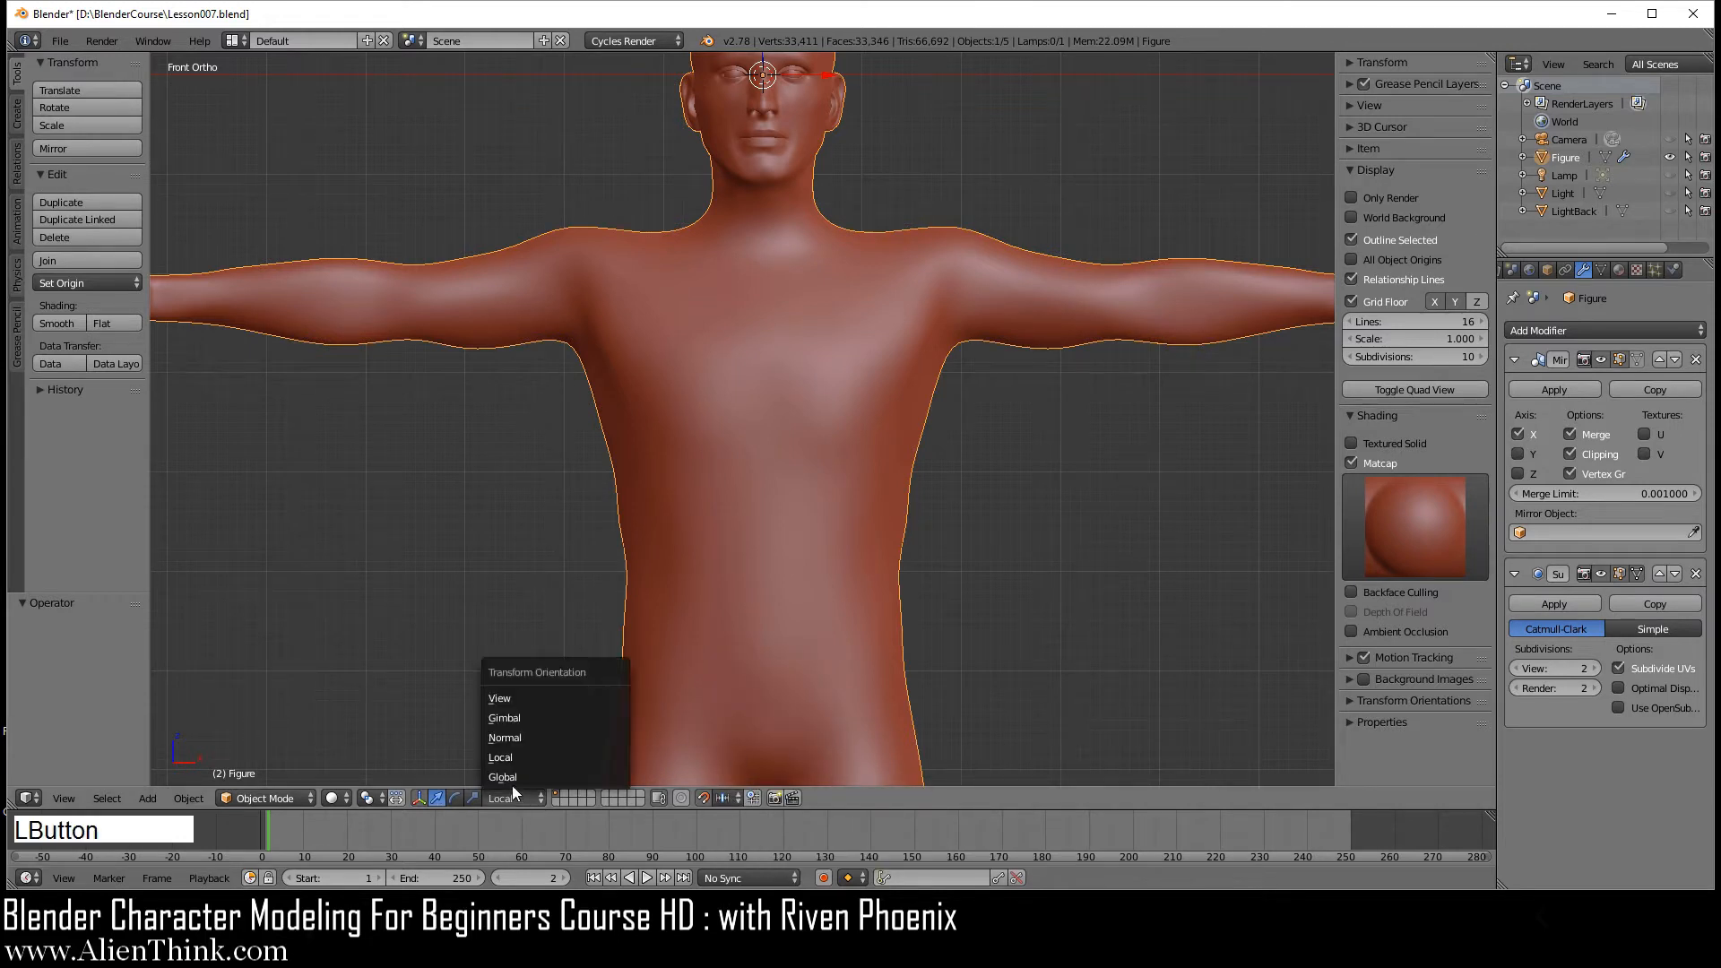
pyautogui.click(507, 776)
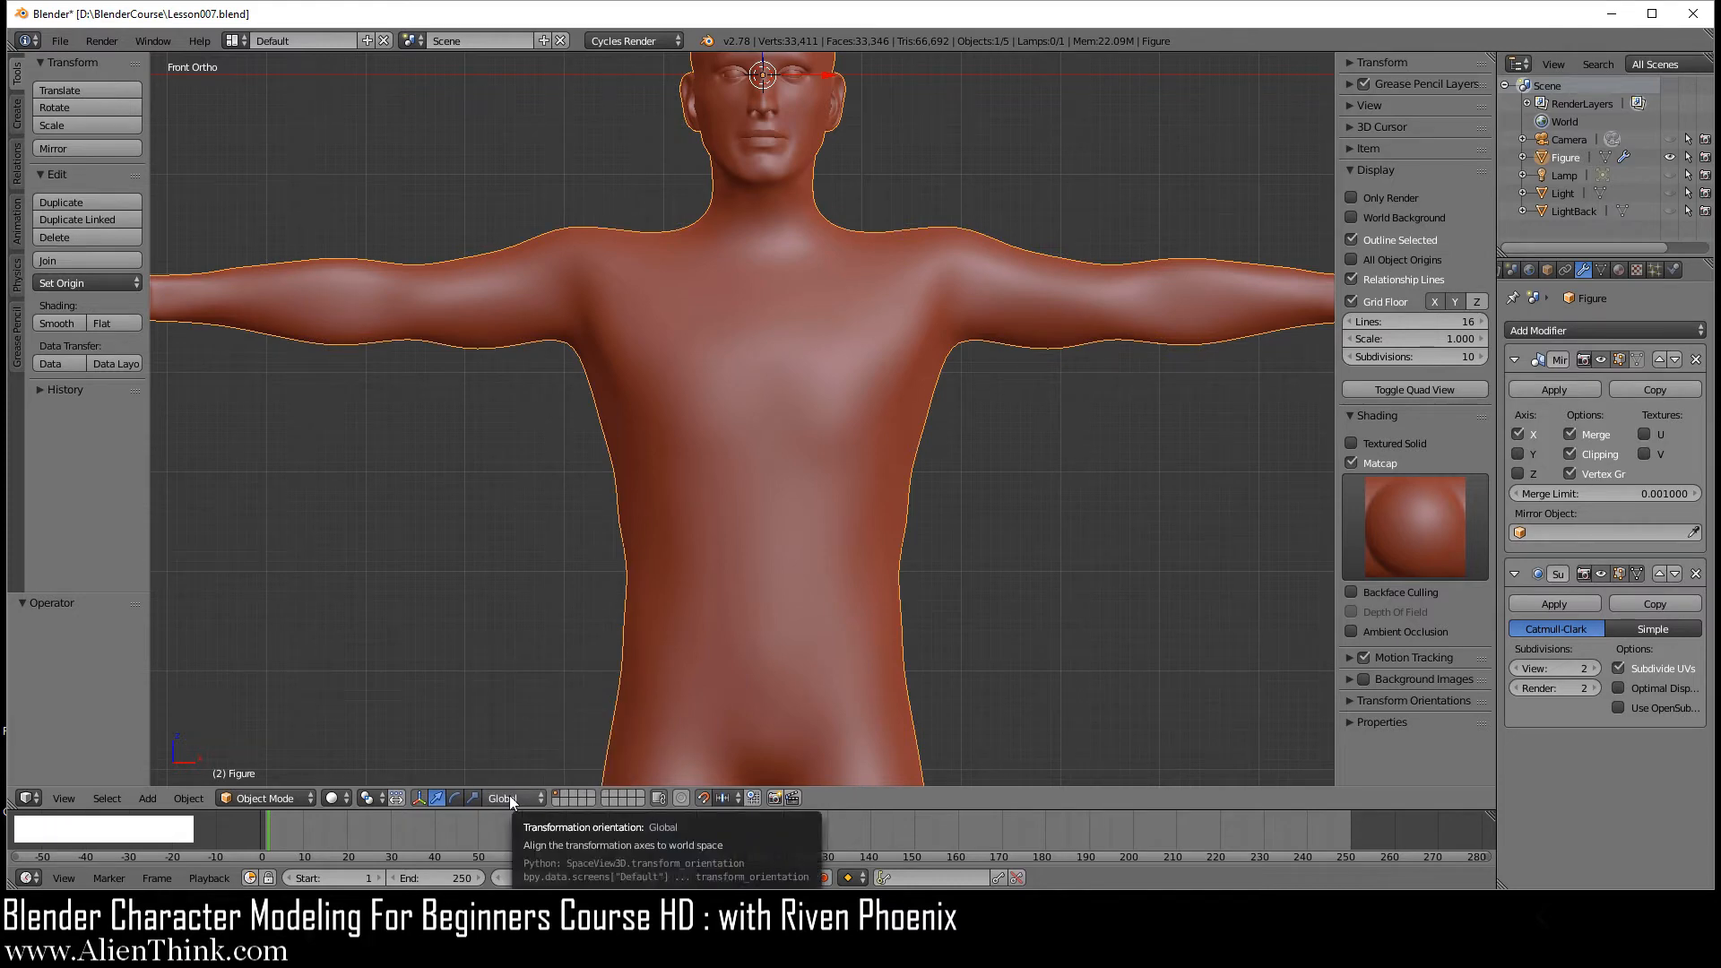
# - In Edit Mode, remove the existing shortcut of the Rotate Edge CW command and assign Ctrl+A to it
pyautogui.click(272, 797)
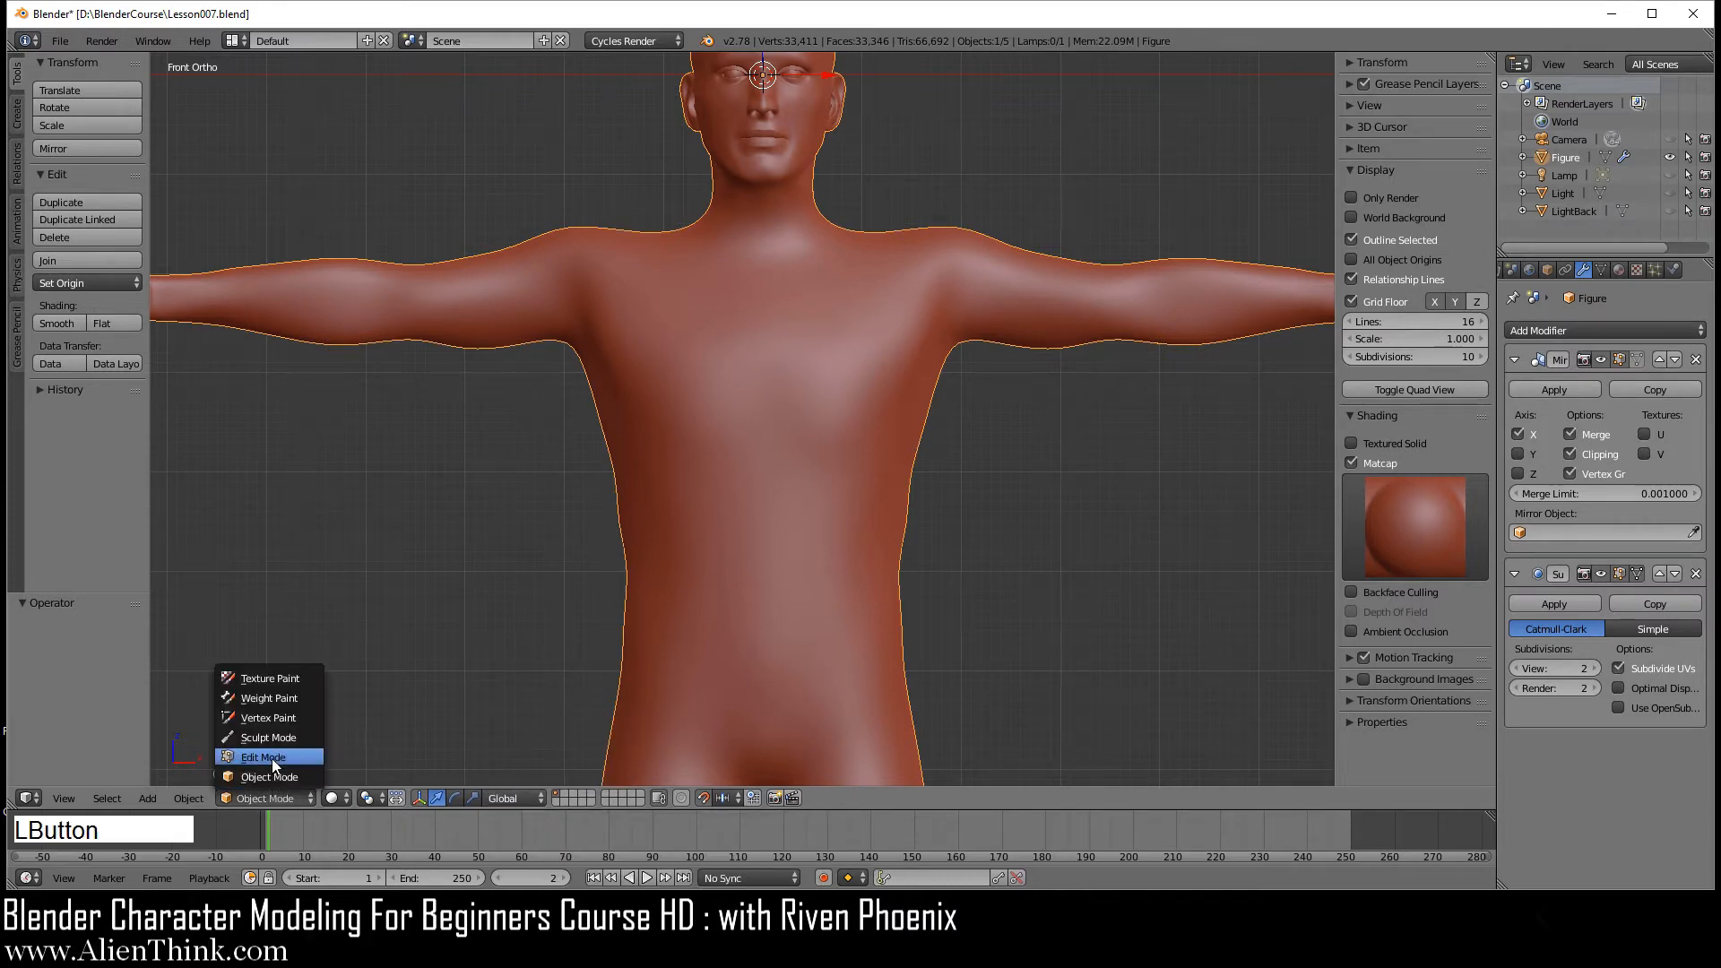
pyautogui.click(271, 759)
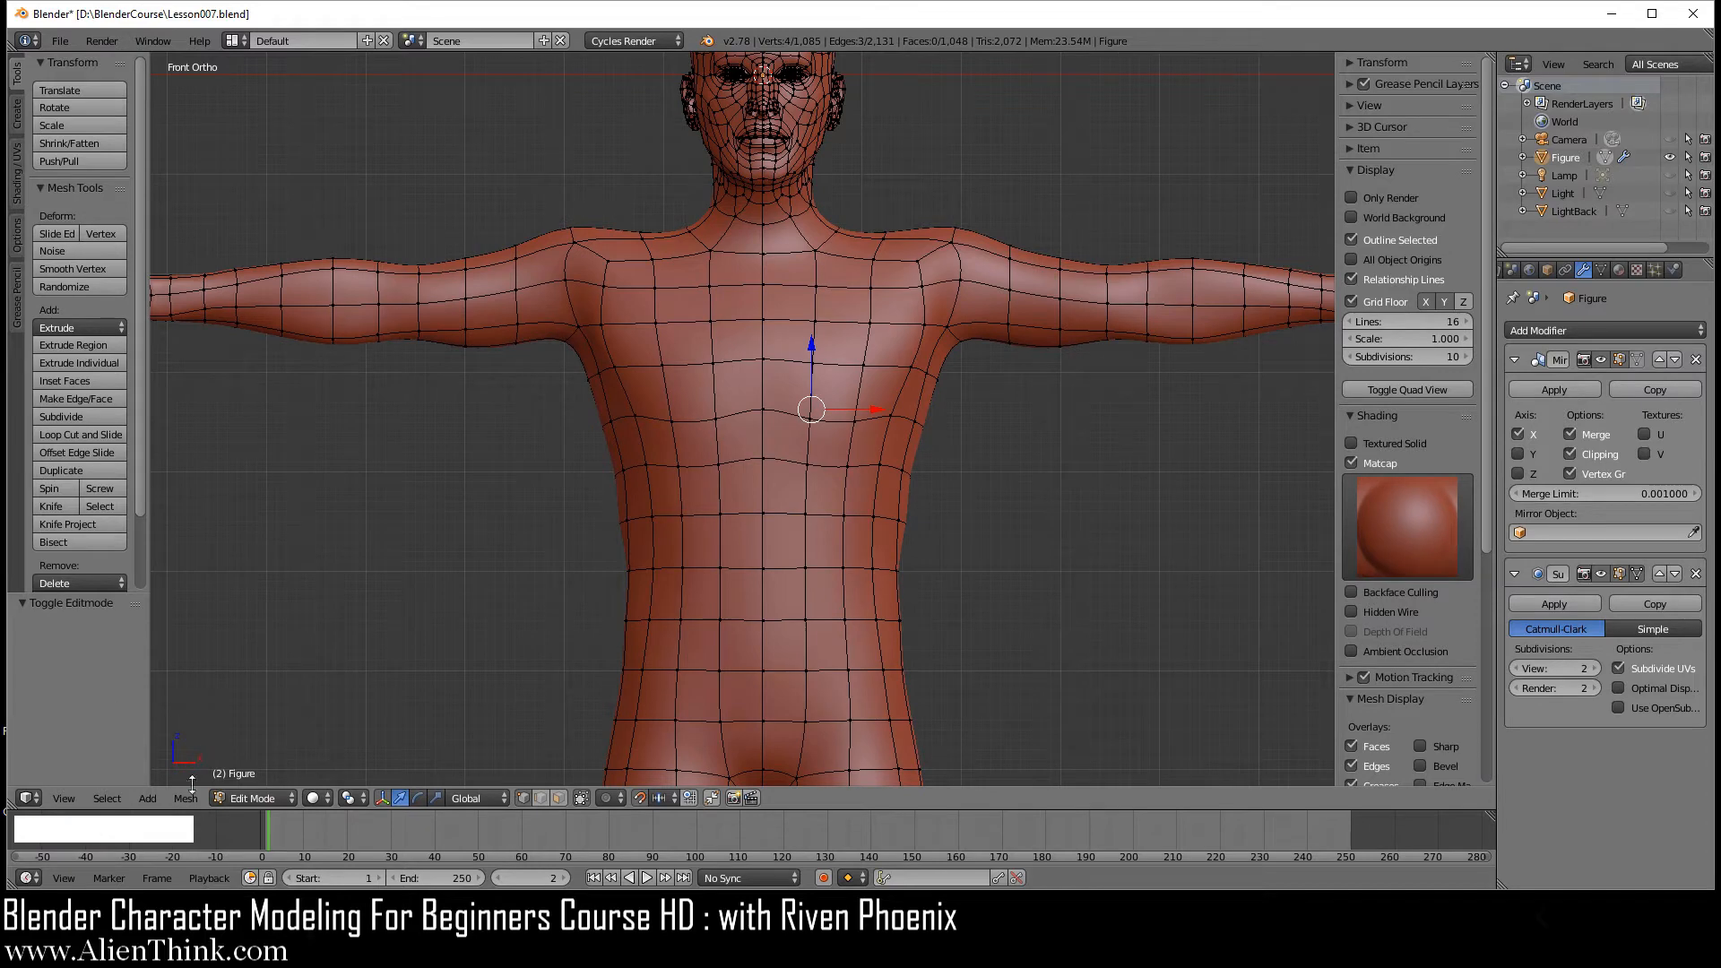
pyautogui.click(189, 797)
pyautogui.moveTo(263, 544)
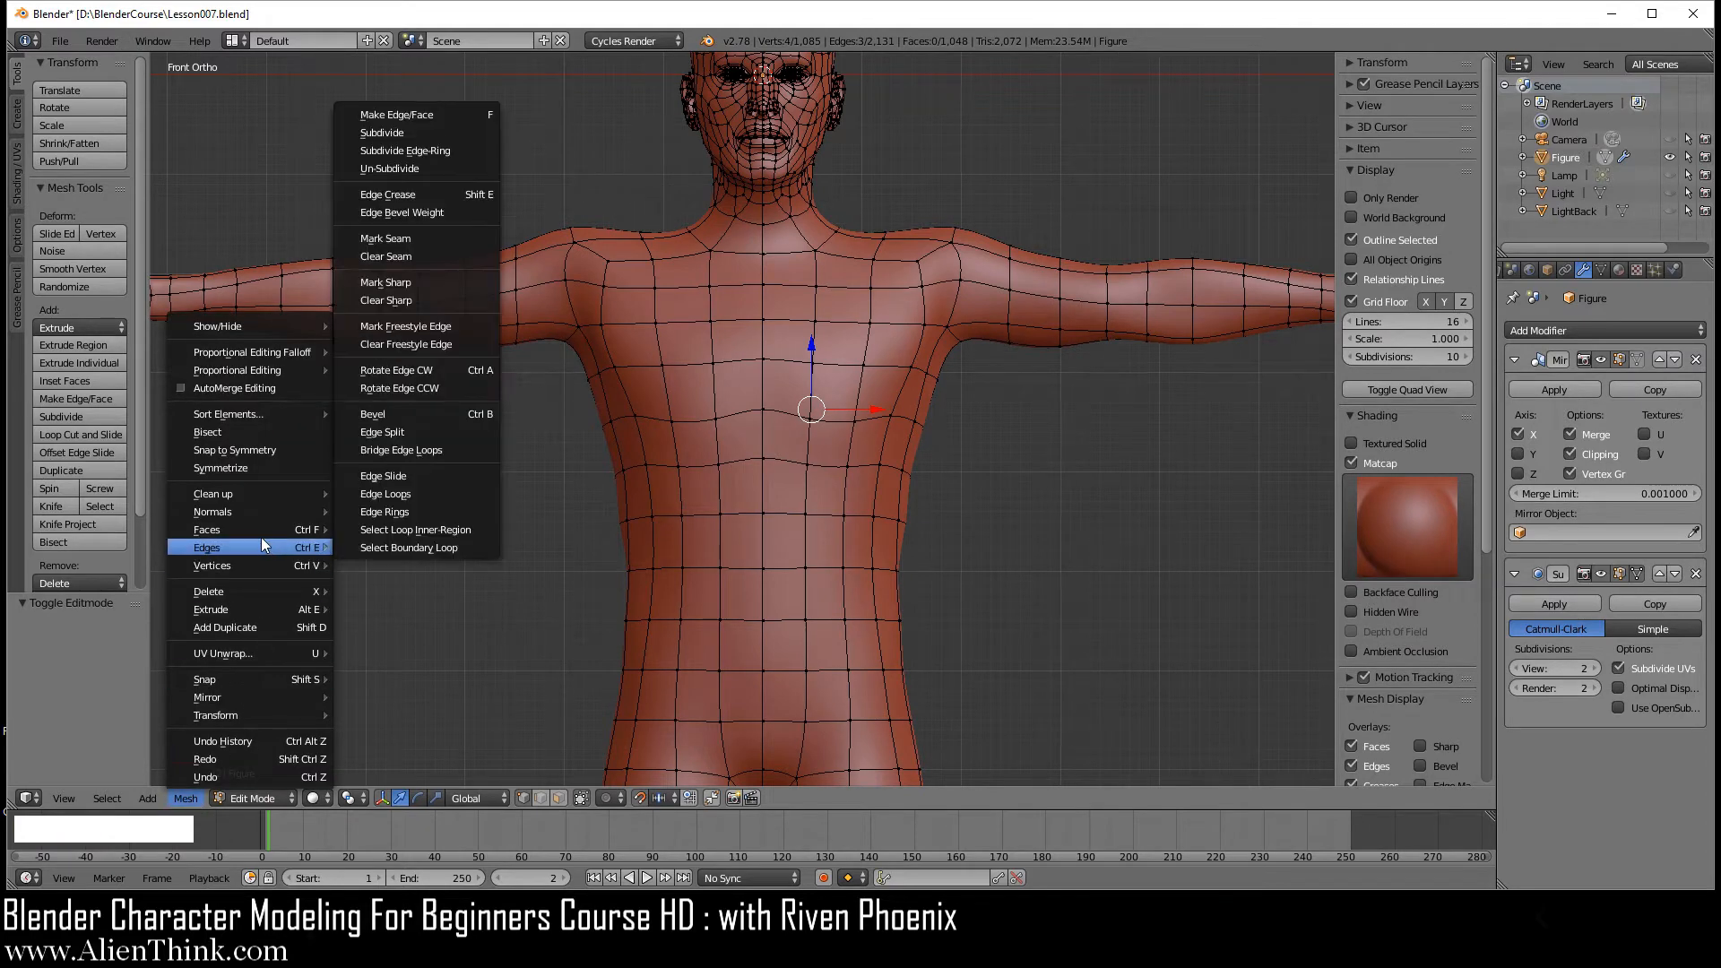
pyautogui.rightClick(448, 370)
pyautogui.click(400, 385)
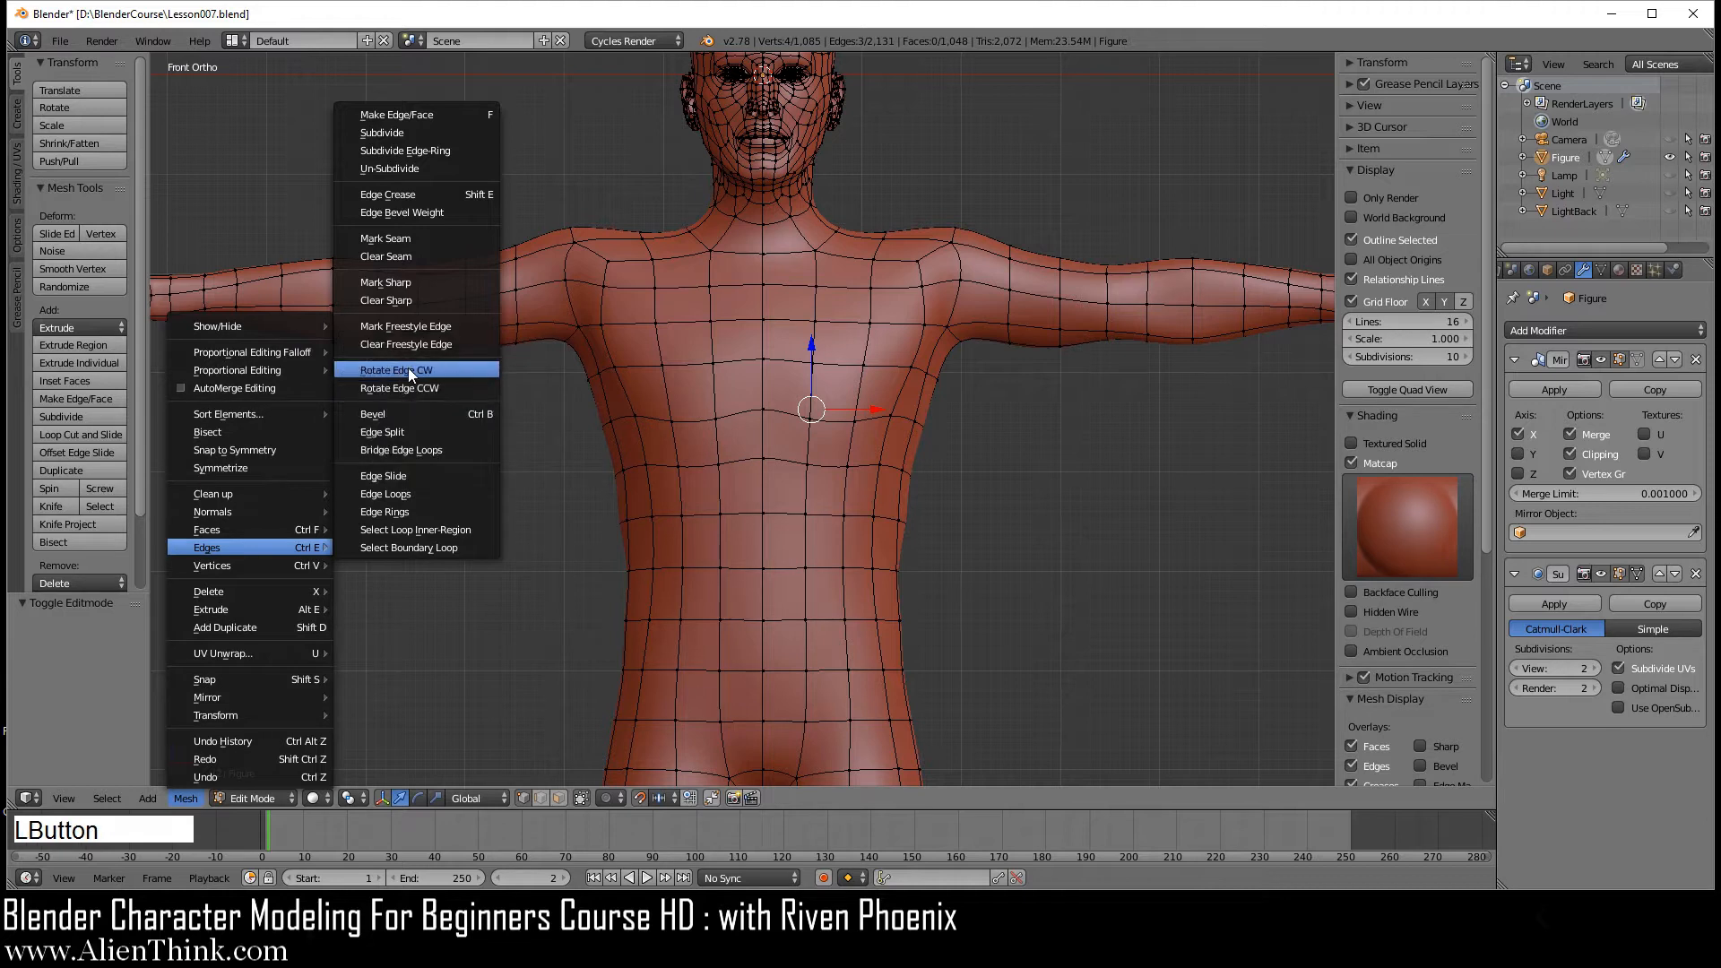
pyautogui.rightClick(407, 370)
pyautogui.click(362, 369)
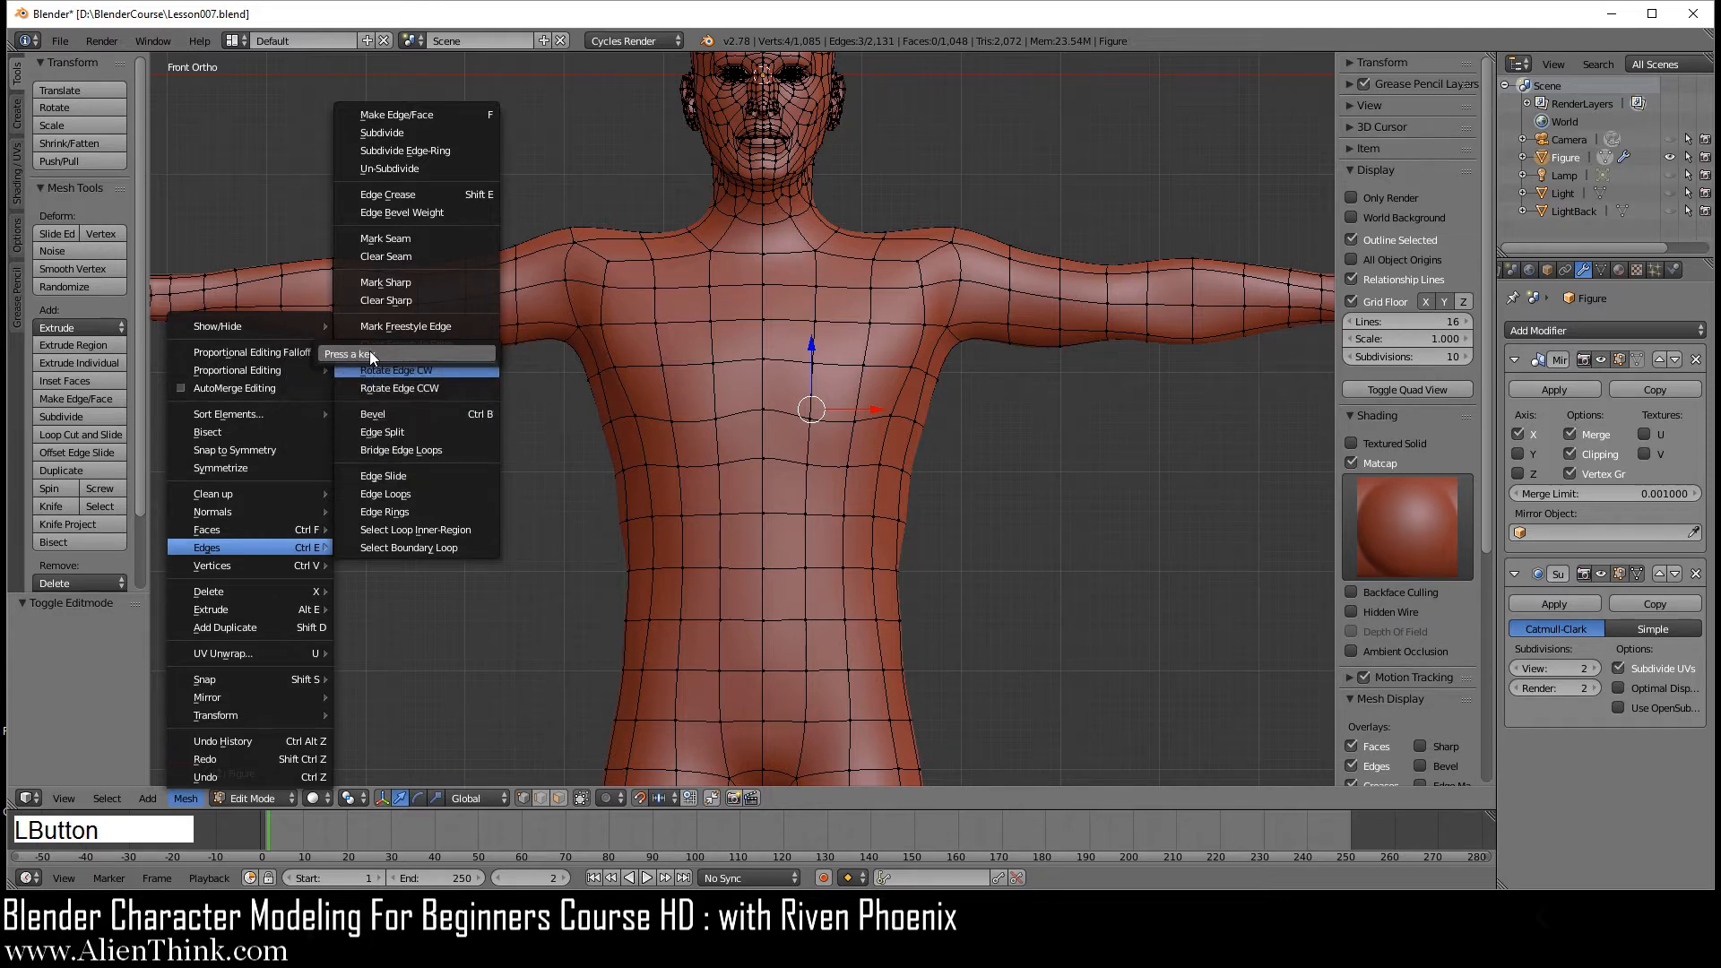
pyautogui.hotkey('ctrl', 'a')
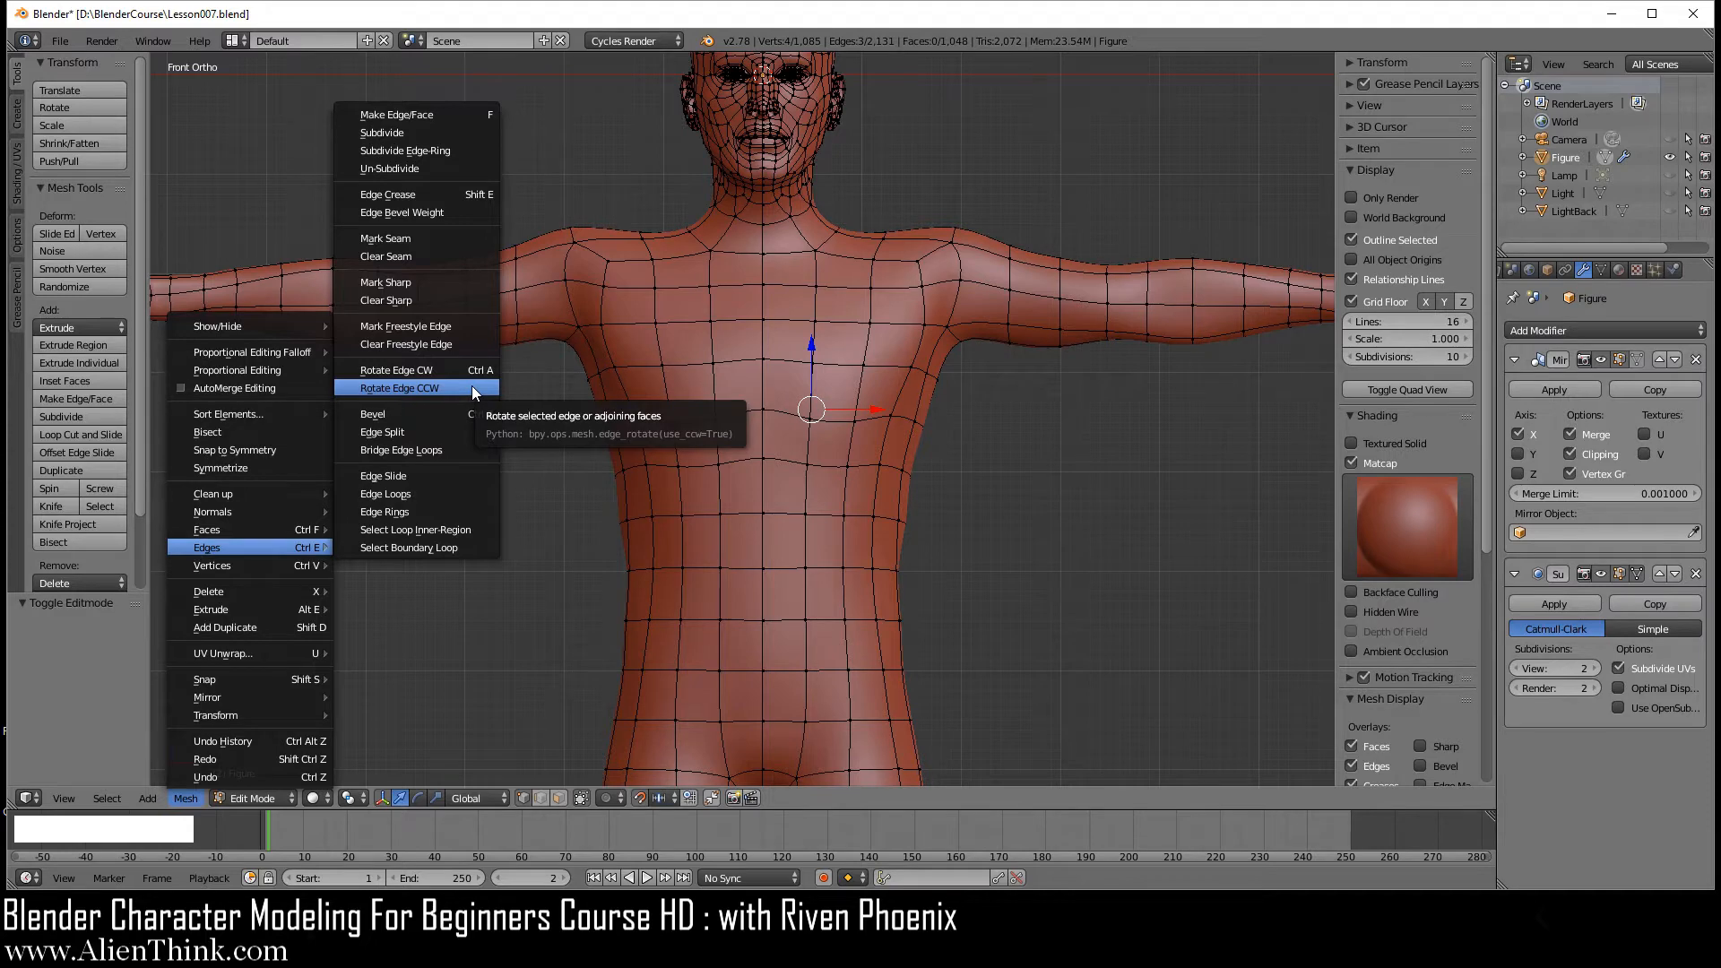
# - Deselect the entire figure mesh and hide the viewport's display and shading properties
pyautogui.scroll(1, 951, 410)
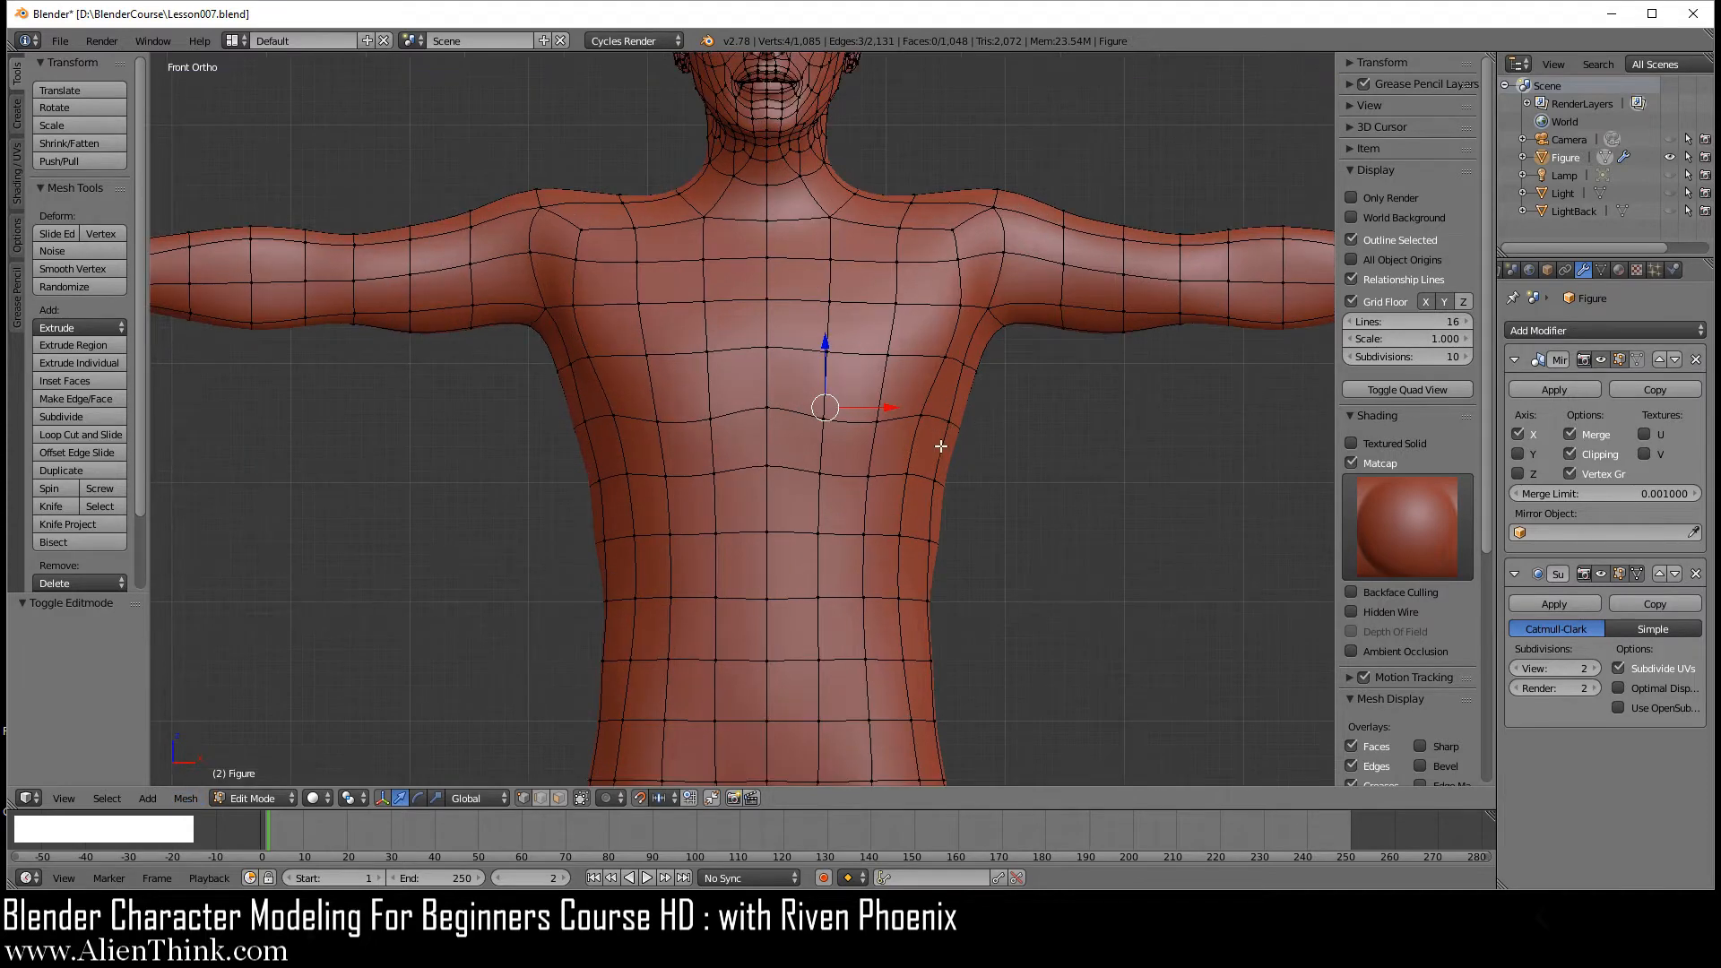
pyautogui.press('a')
pyautogui.press('a')
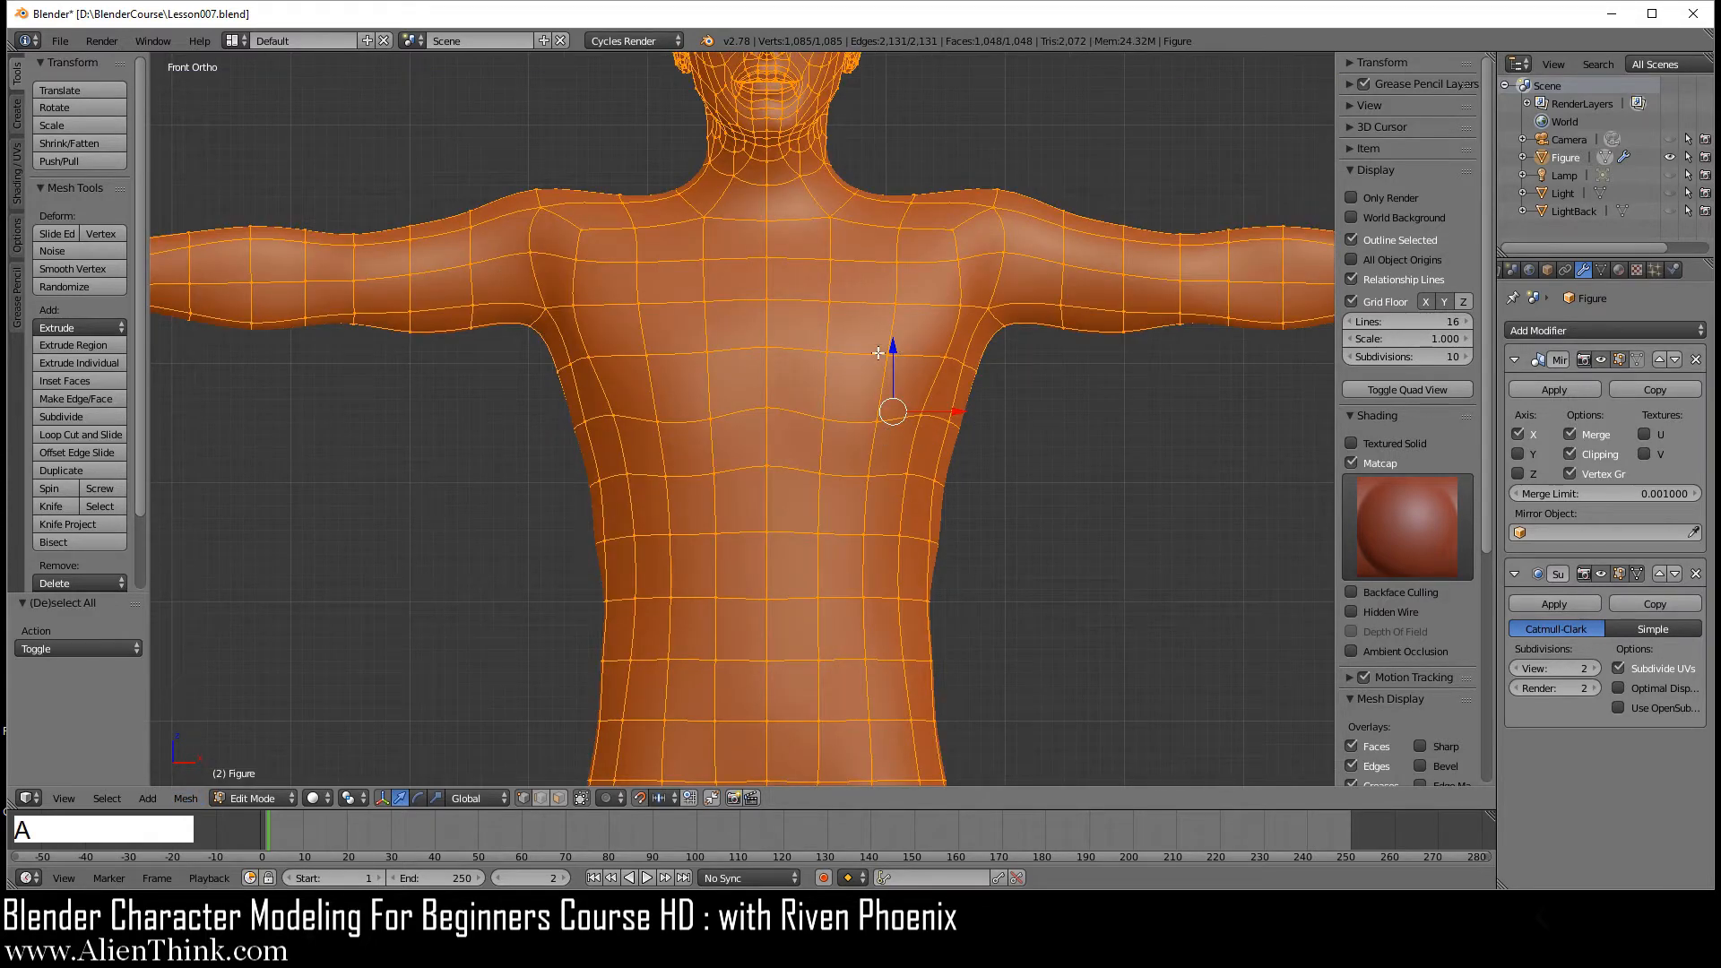
pyautogui.press('a')
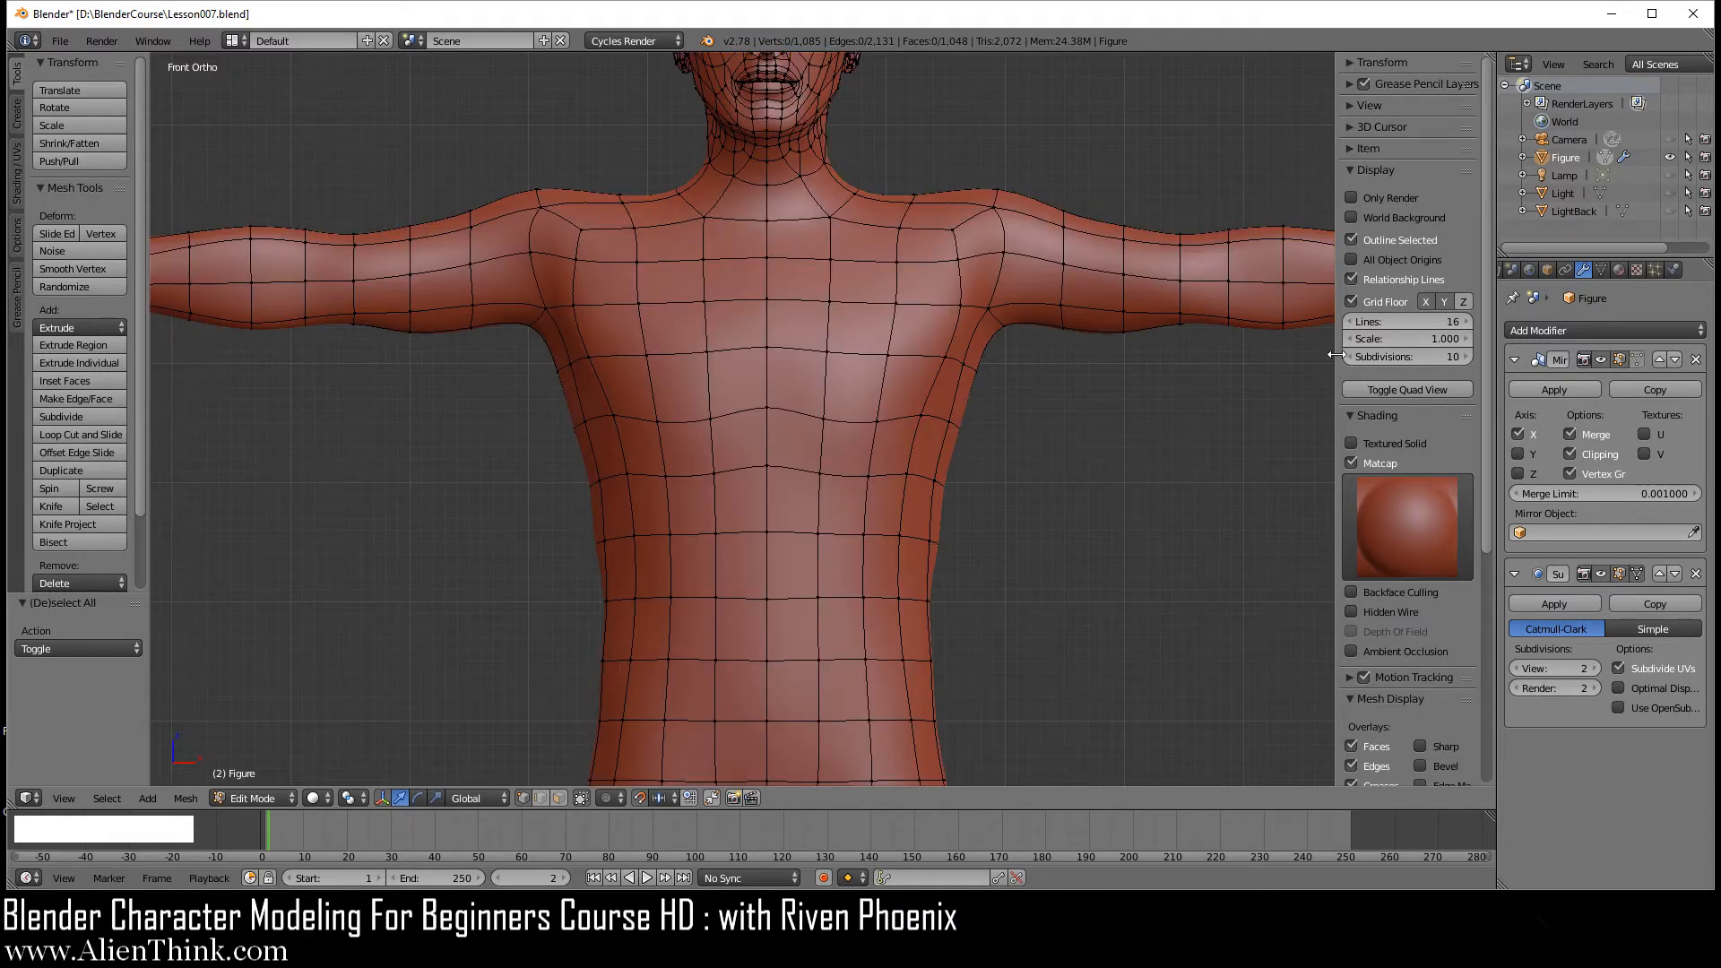
pyautogui.press('n')
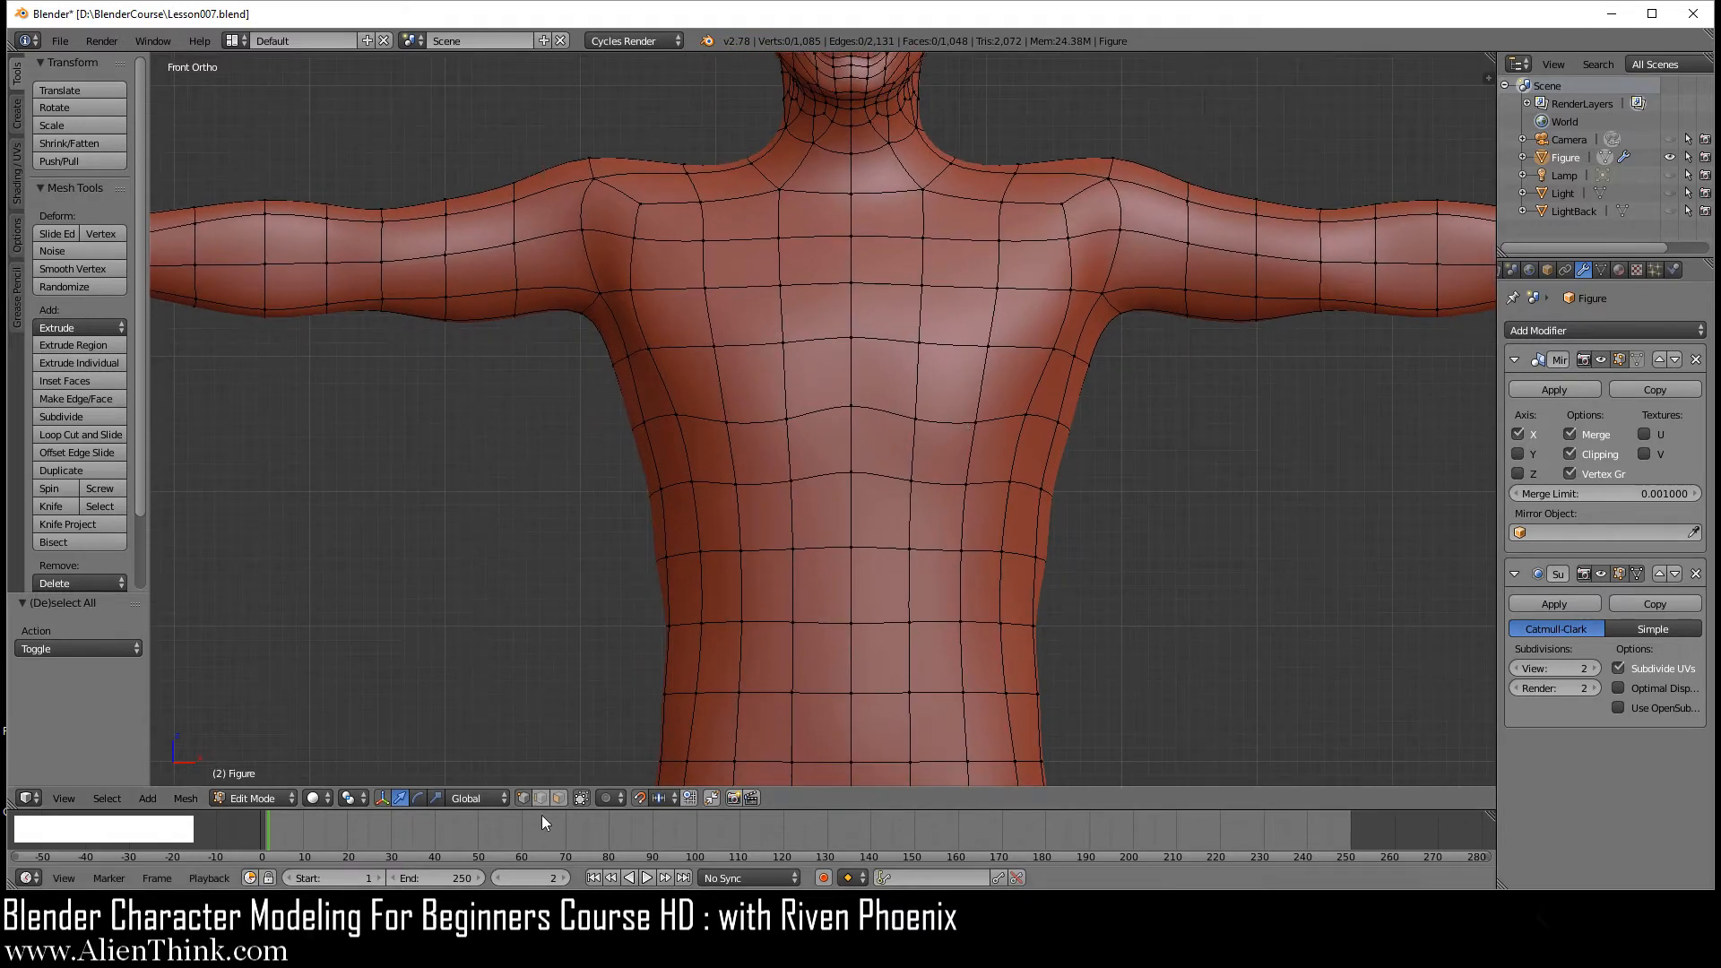
# - In face selection mode, select the two adjoining faces where the neck meets the top of the shoulder
pyautogui.click(560, 799)
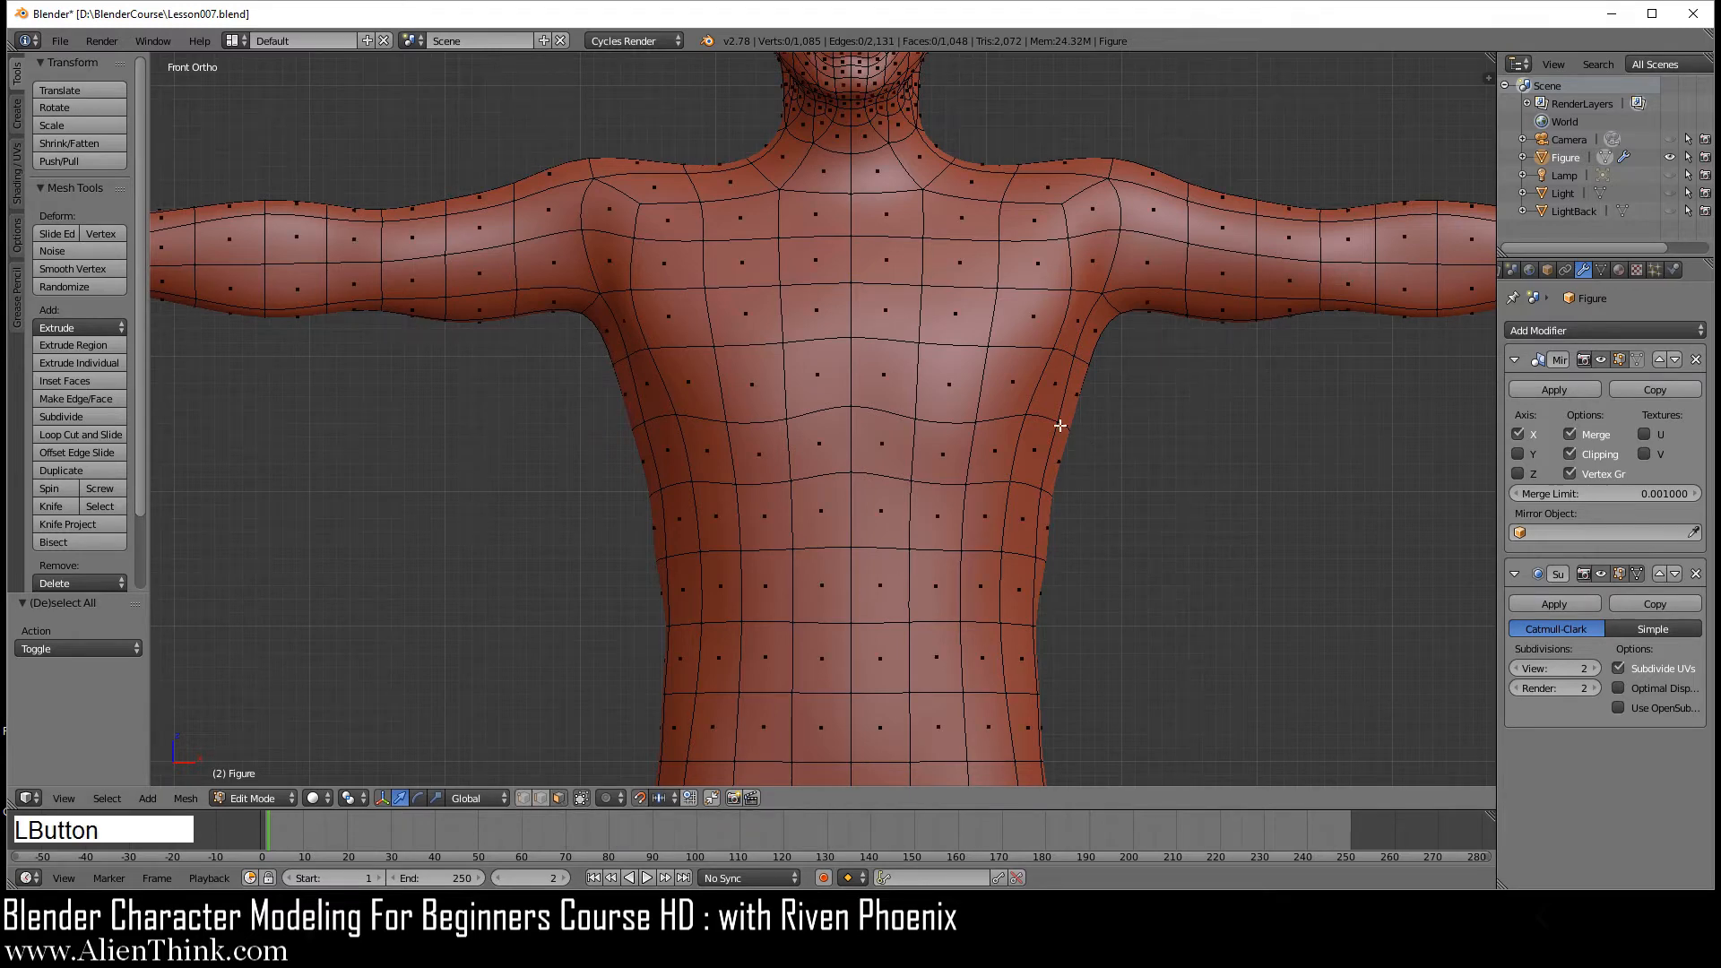
pyautogui.keyDown('shift'); pyautogui.moveTo(1008, 336); pyautogui.dragTo(885, 610, button='middle'); pyautogui.keyUp('shift')
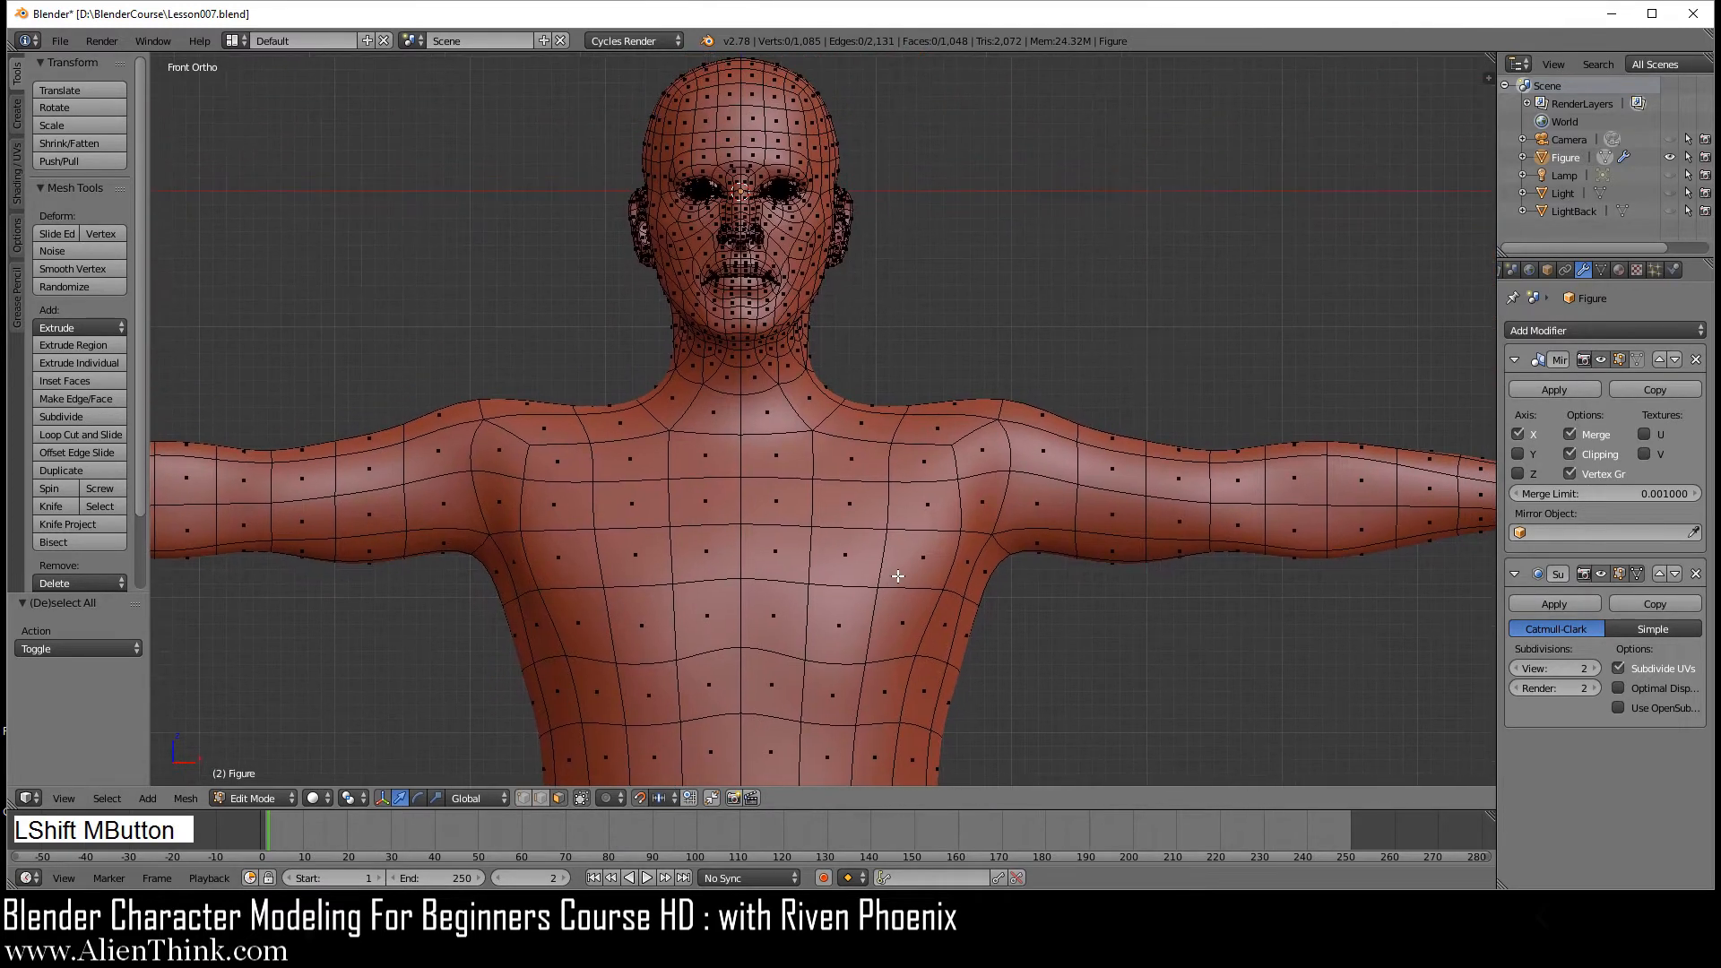
pyautogui.moveTo(977, 456); pyautogui.dragTo(839, 336, button='middle')
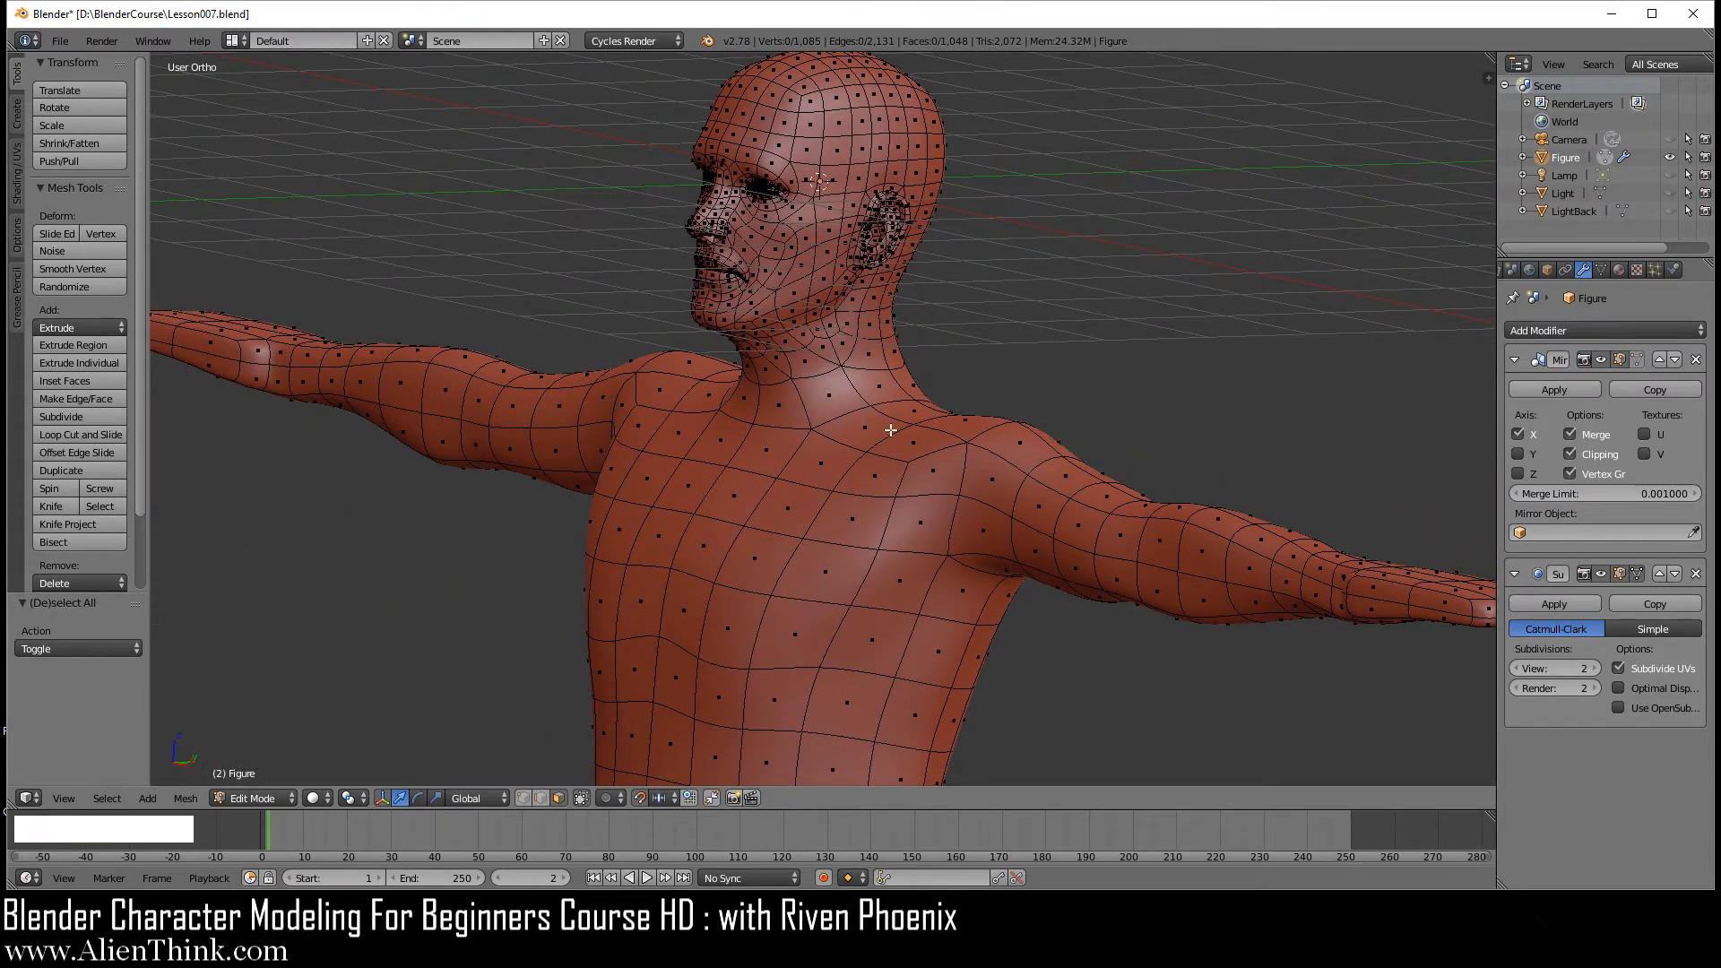
pyautogui.moveTo(891, 430); pyautogui.dragTo(973, 514, button='middle')
pyautogui.scroll(3, 973, 514)
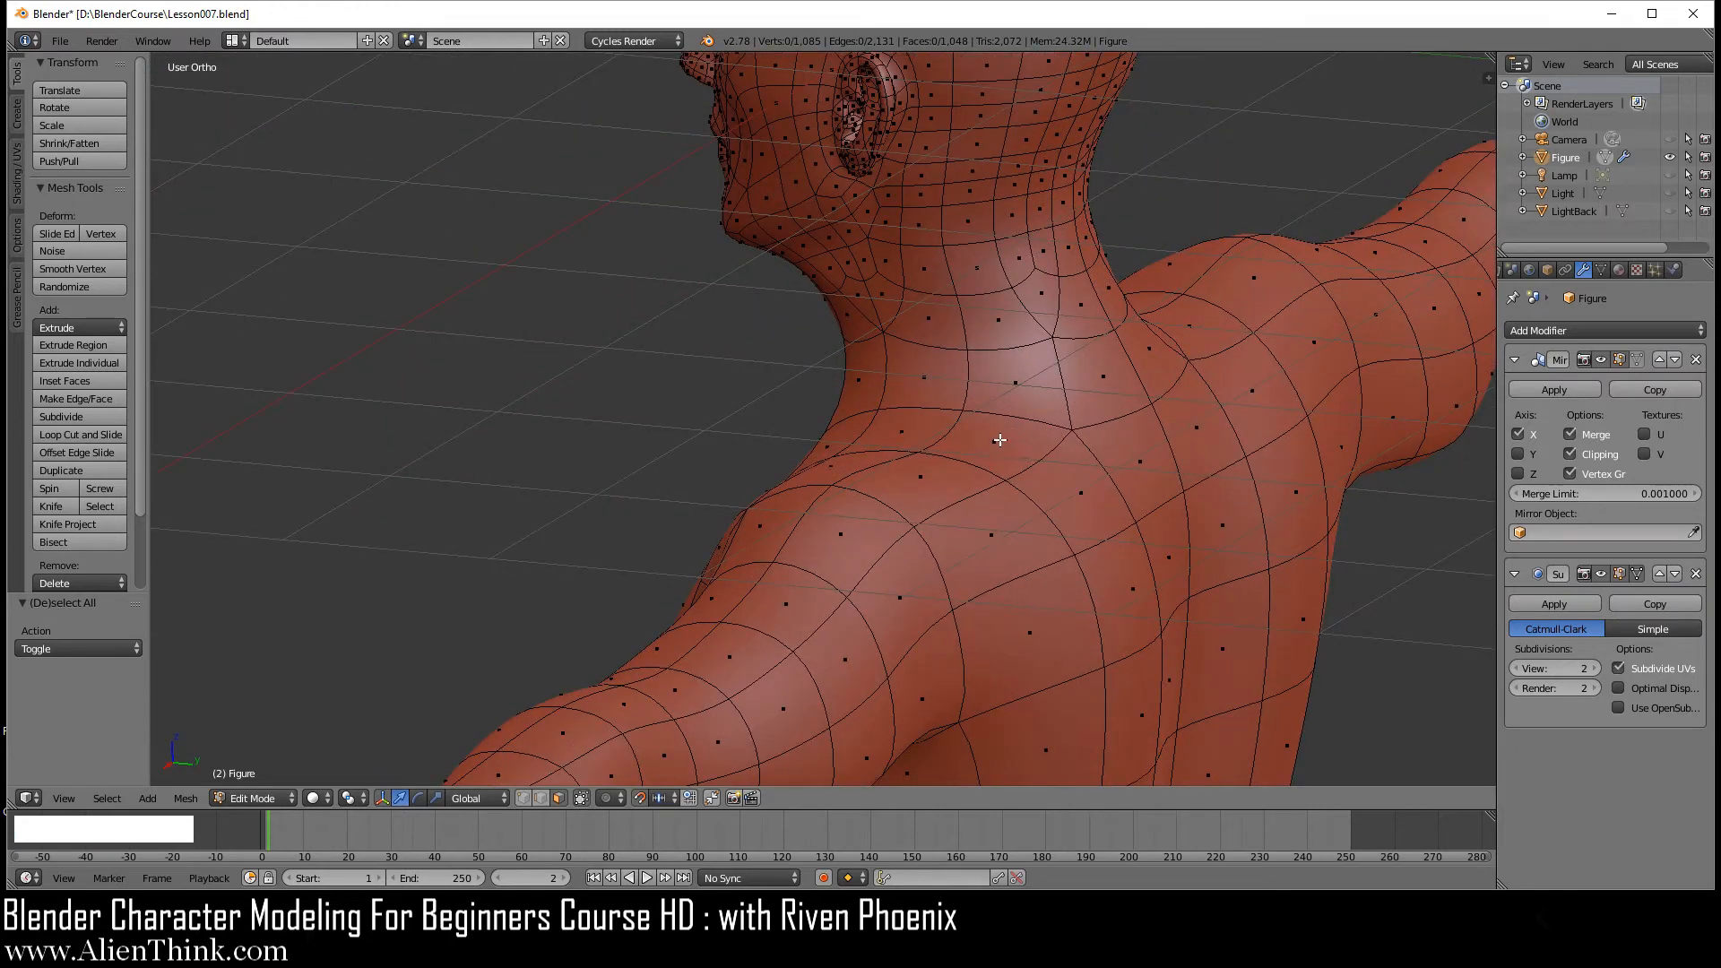
pyautogui.rightClick(998, 442)
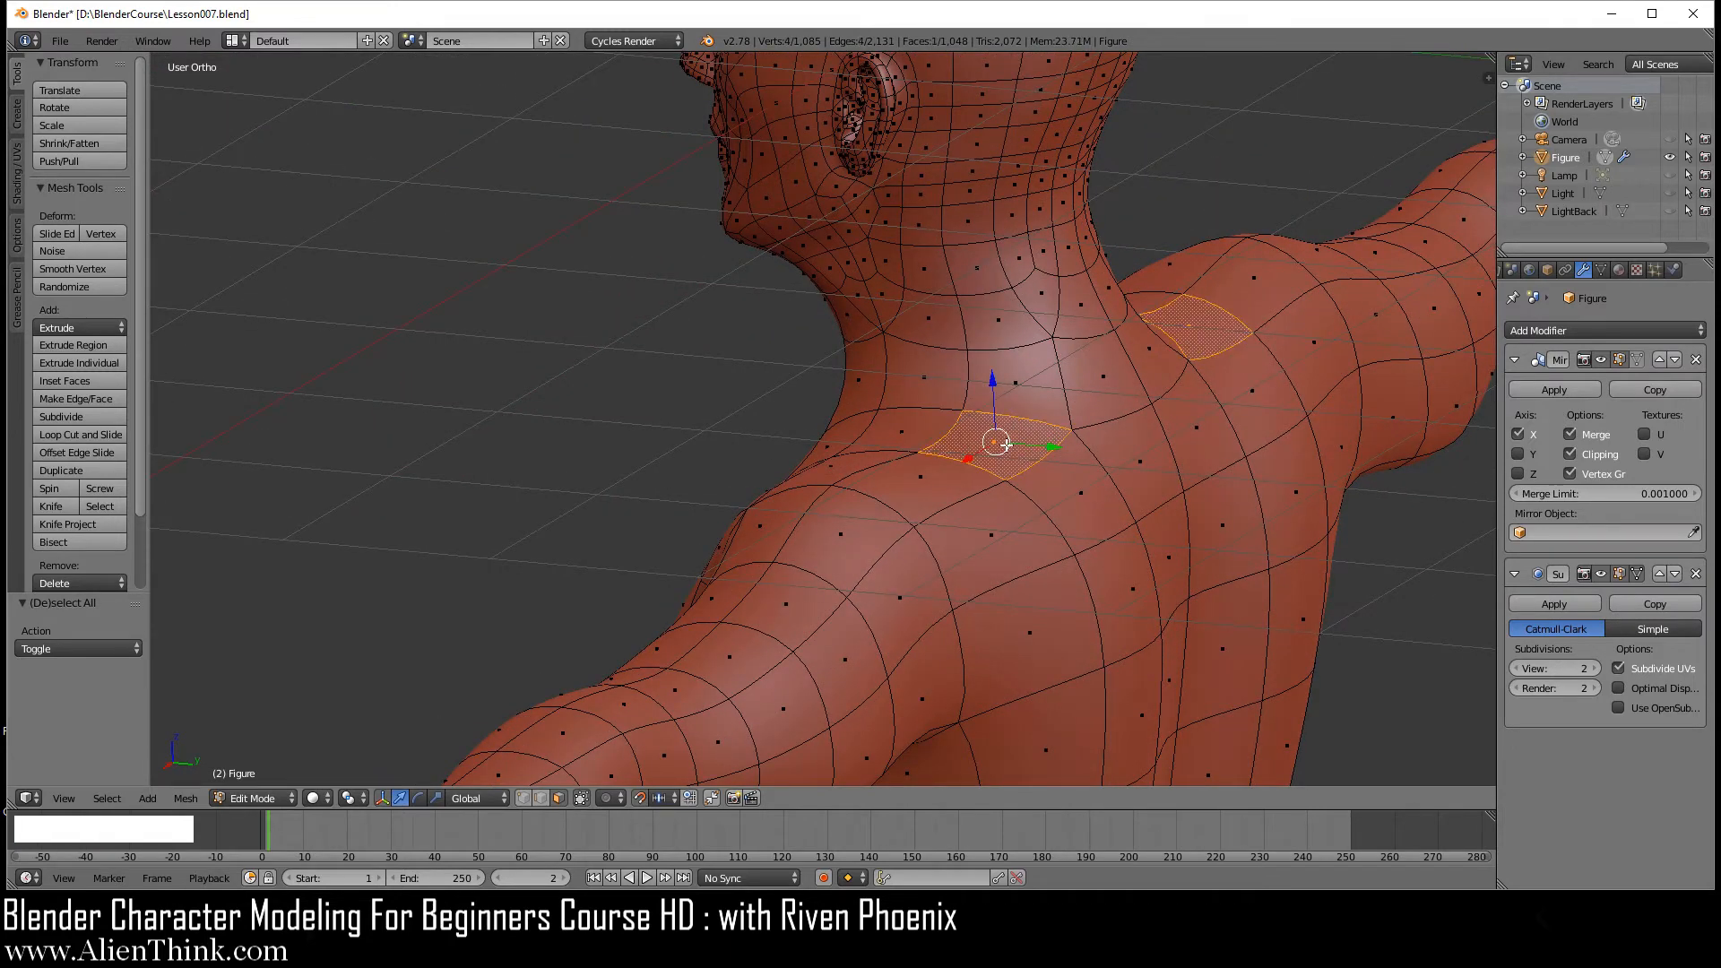
pyautogui.keyDown('shift'); pyautogui.rightClick(1010, 386); pyautogui.keyUp('shift')
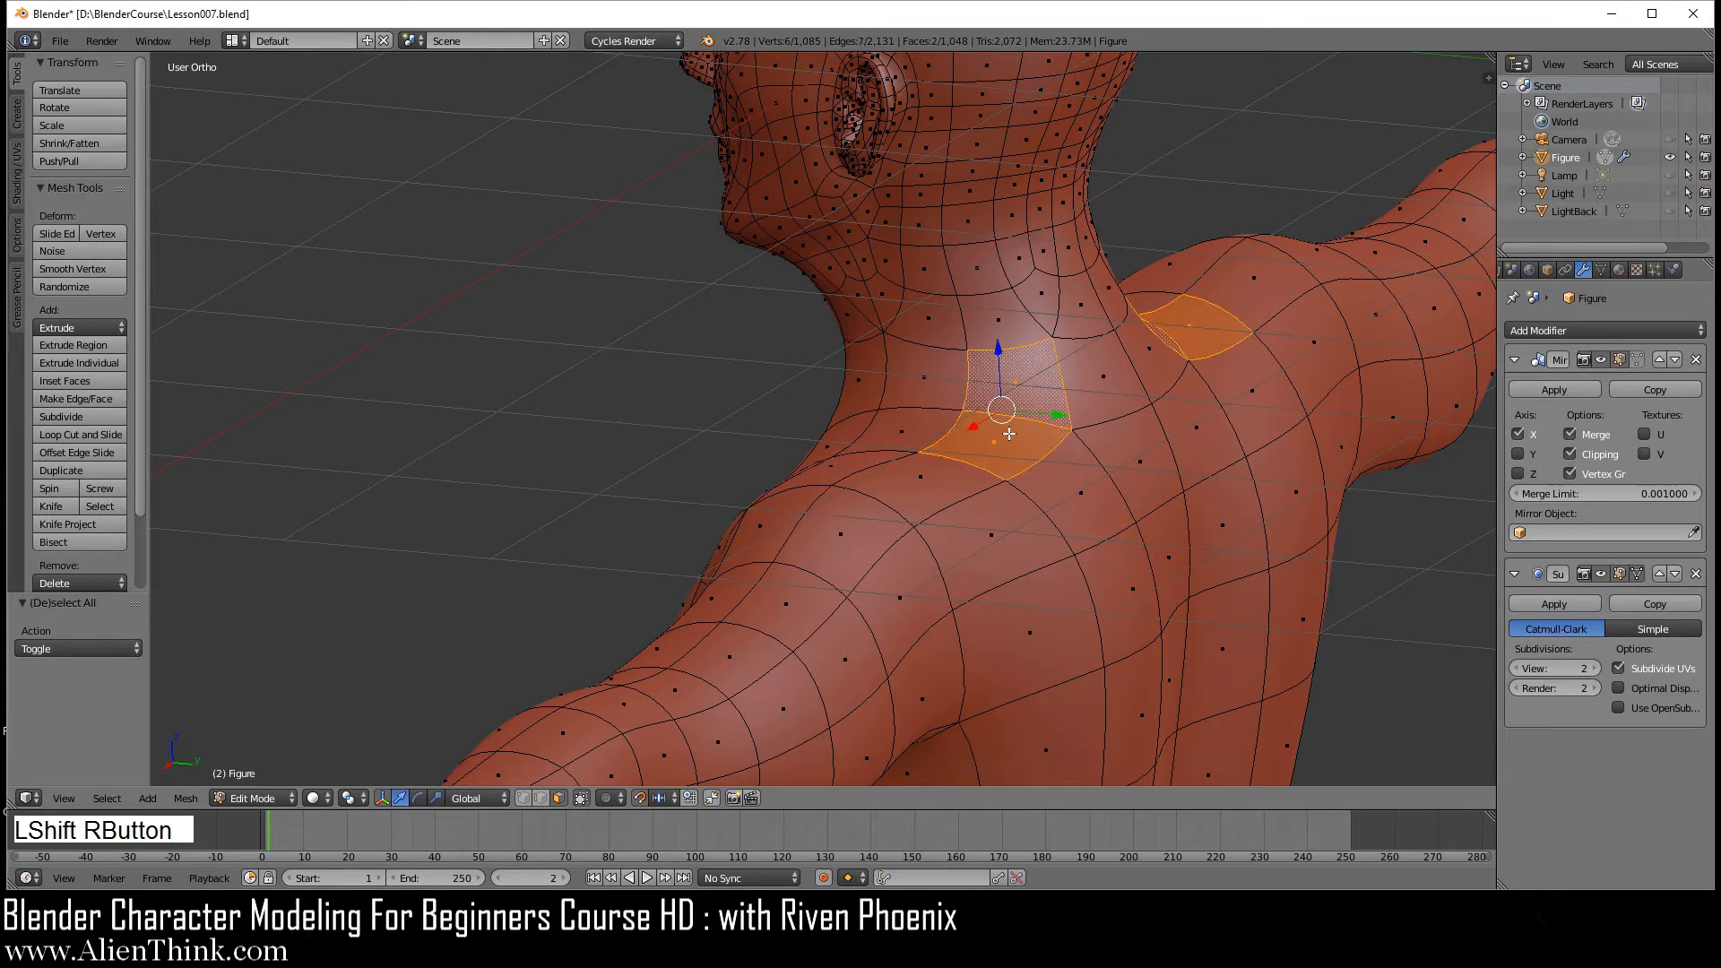
# - From the right side view, raise the two selected faces, shift them 0.1 along Y toward the back, and smooth their vertices once
pyautogui.press('KP_3')
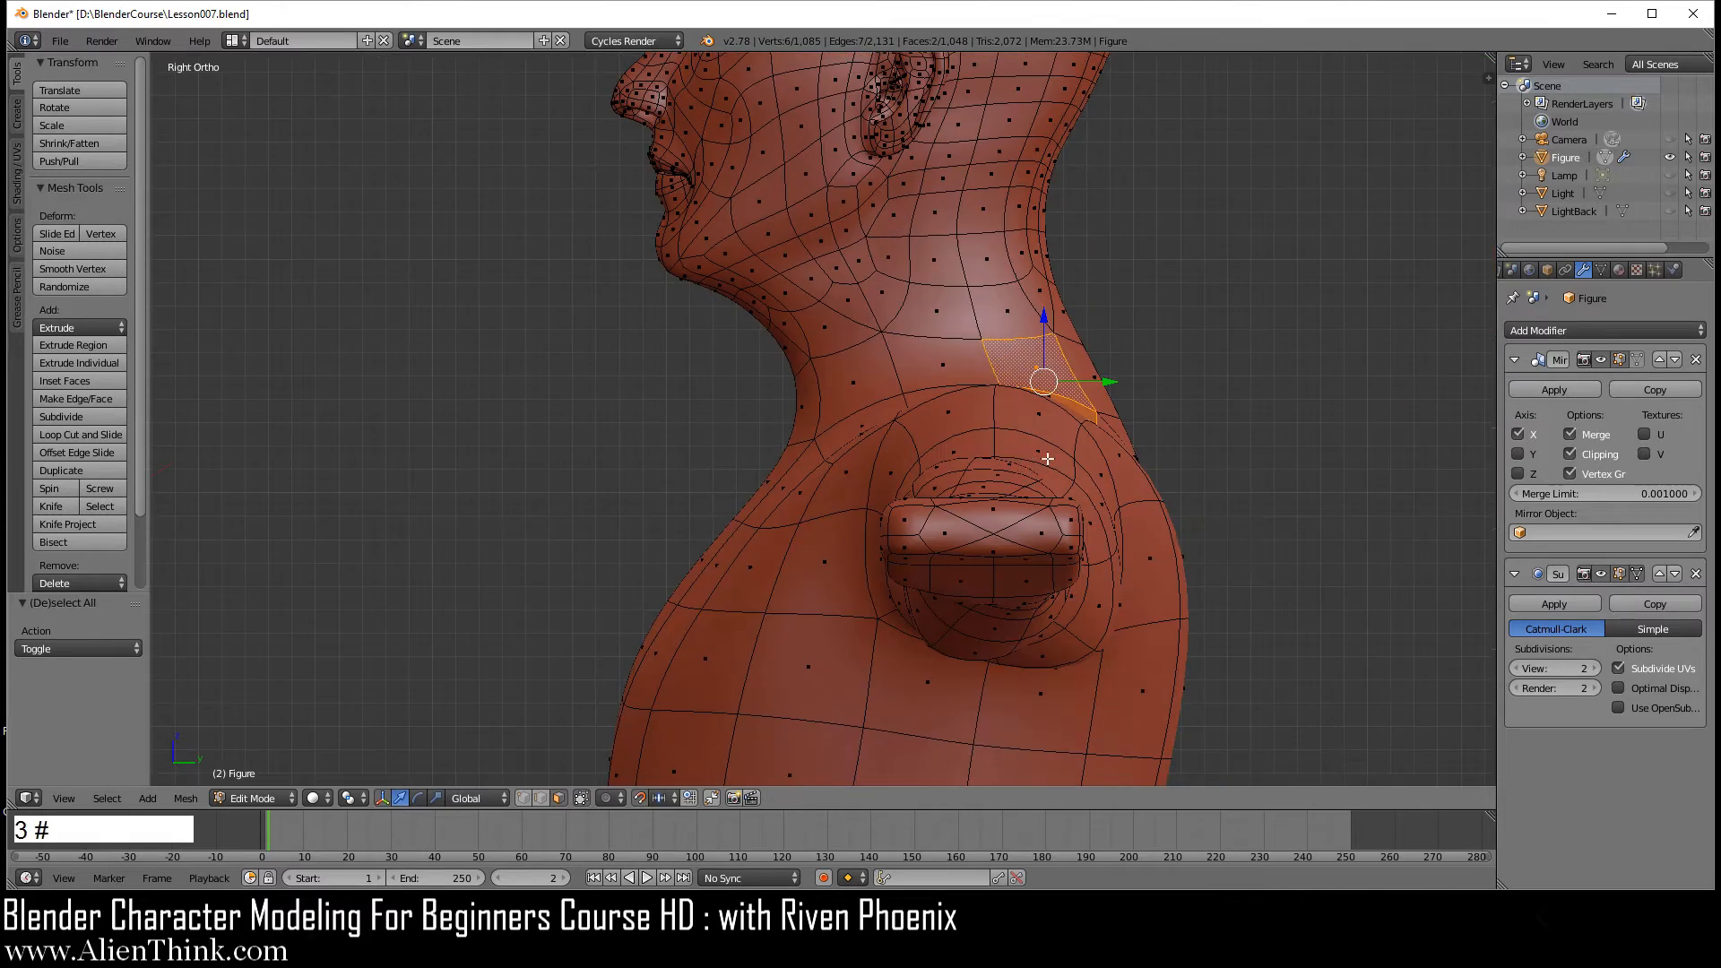
pyautogui.scroll(3, 1114, 413)
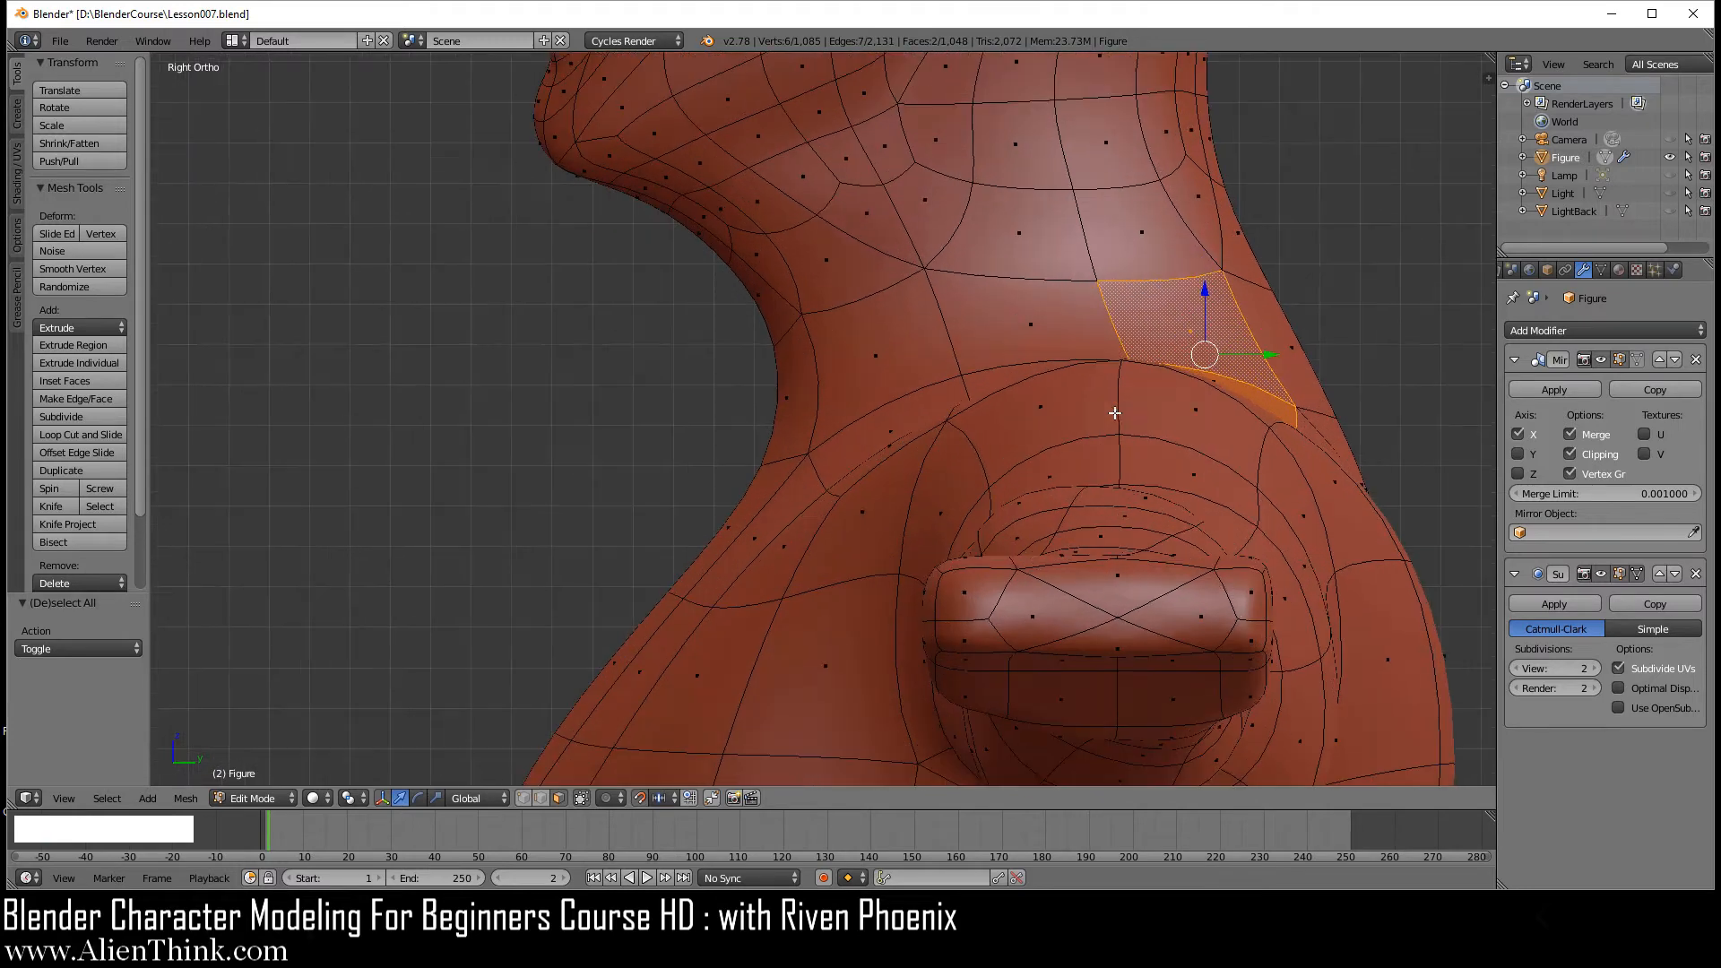
pyautogui.keyDown('shift'); pyautogui.moveTo(1231, 422); pyautogui.dragTo(834, 445, button='middle'); pyautogui.keyUp('shift')
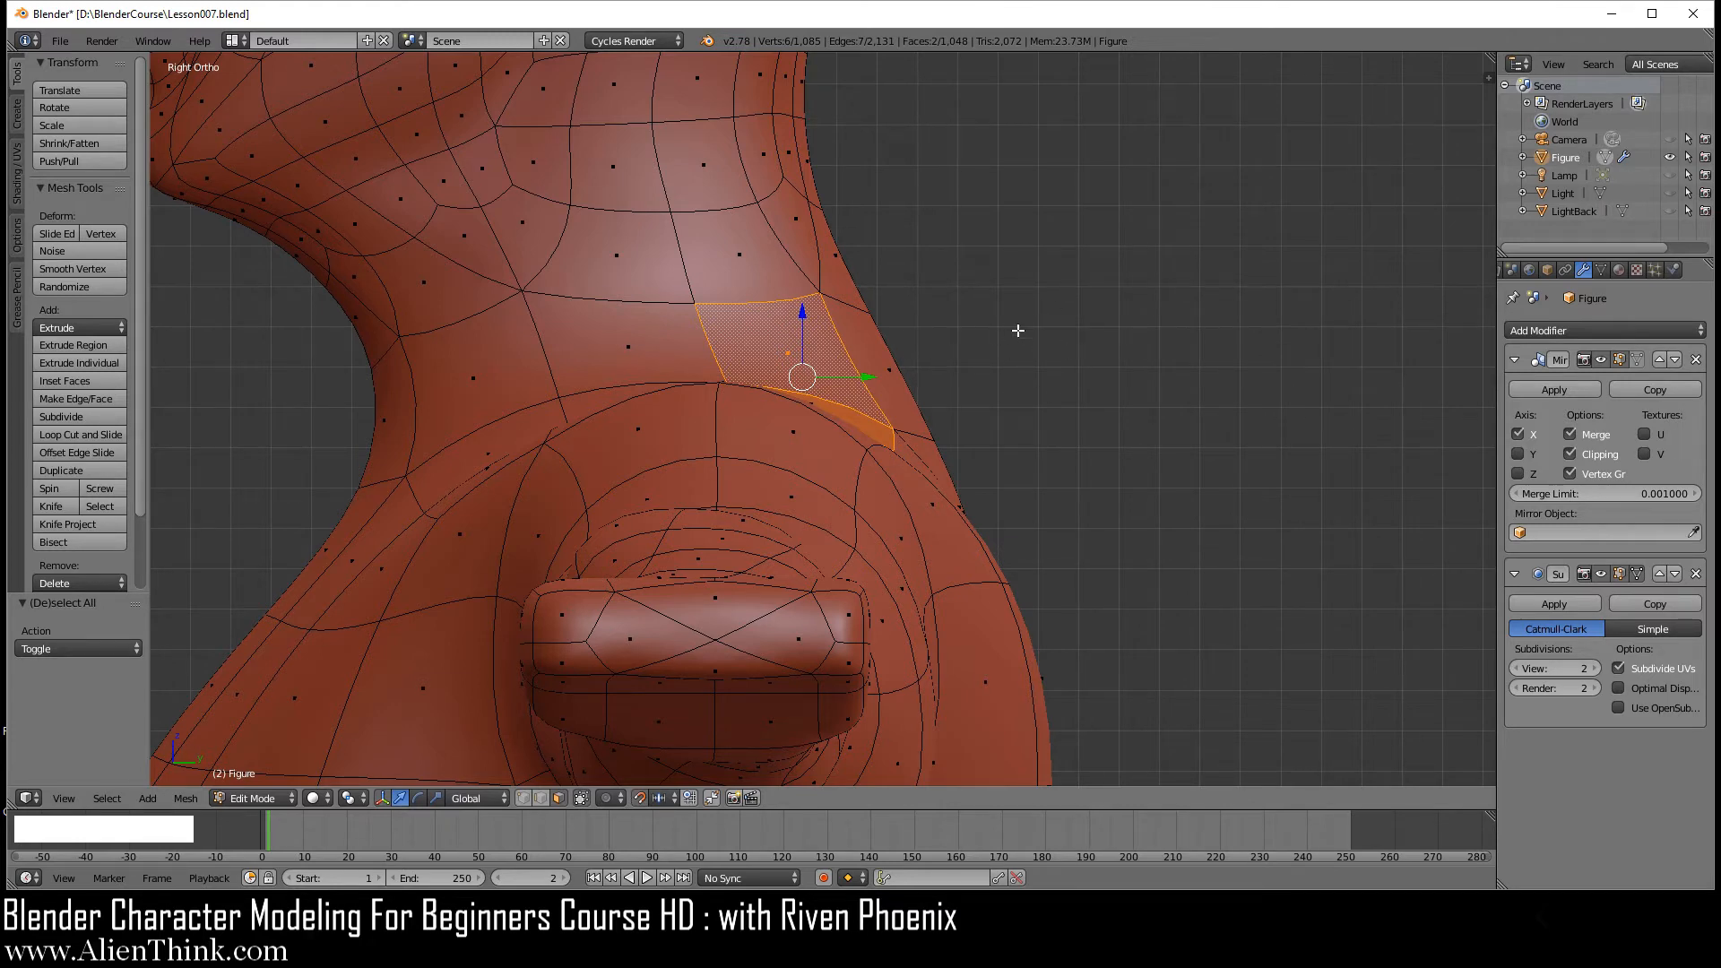
pyautogui.scroll(3, 1095, 369)
pyautogui.scroll(1, 1098, 371)
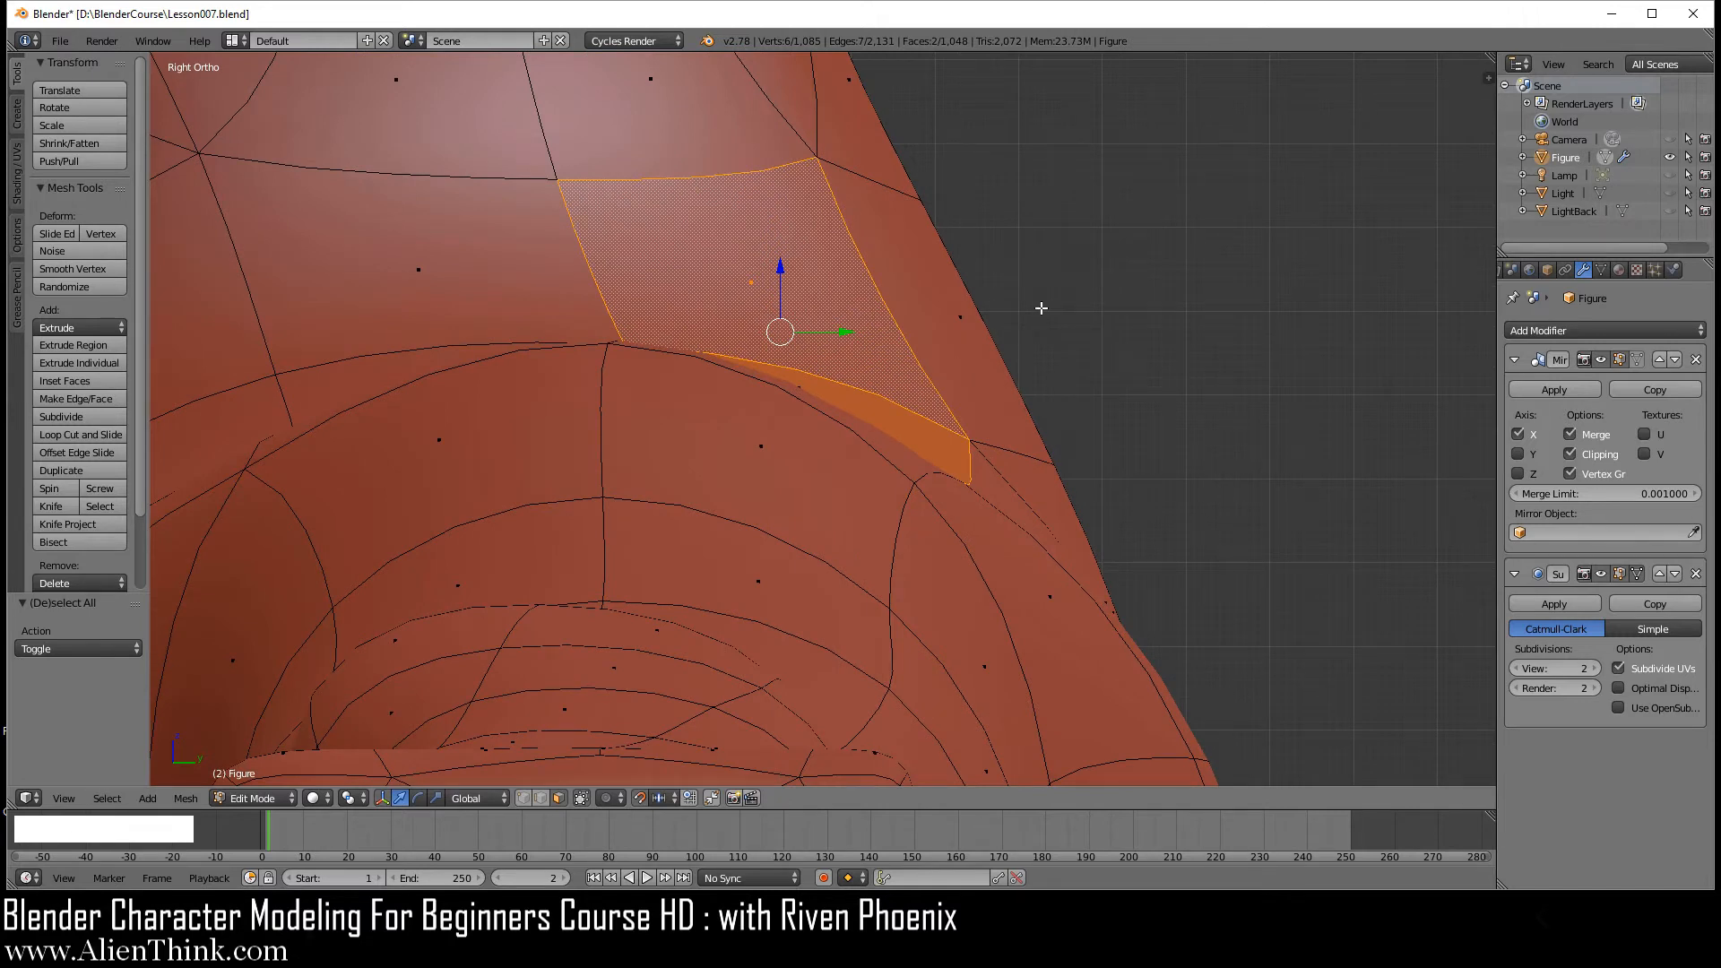
pyautogui.scroll(-3, 1040, 307)
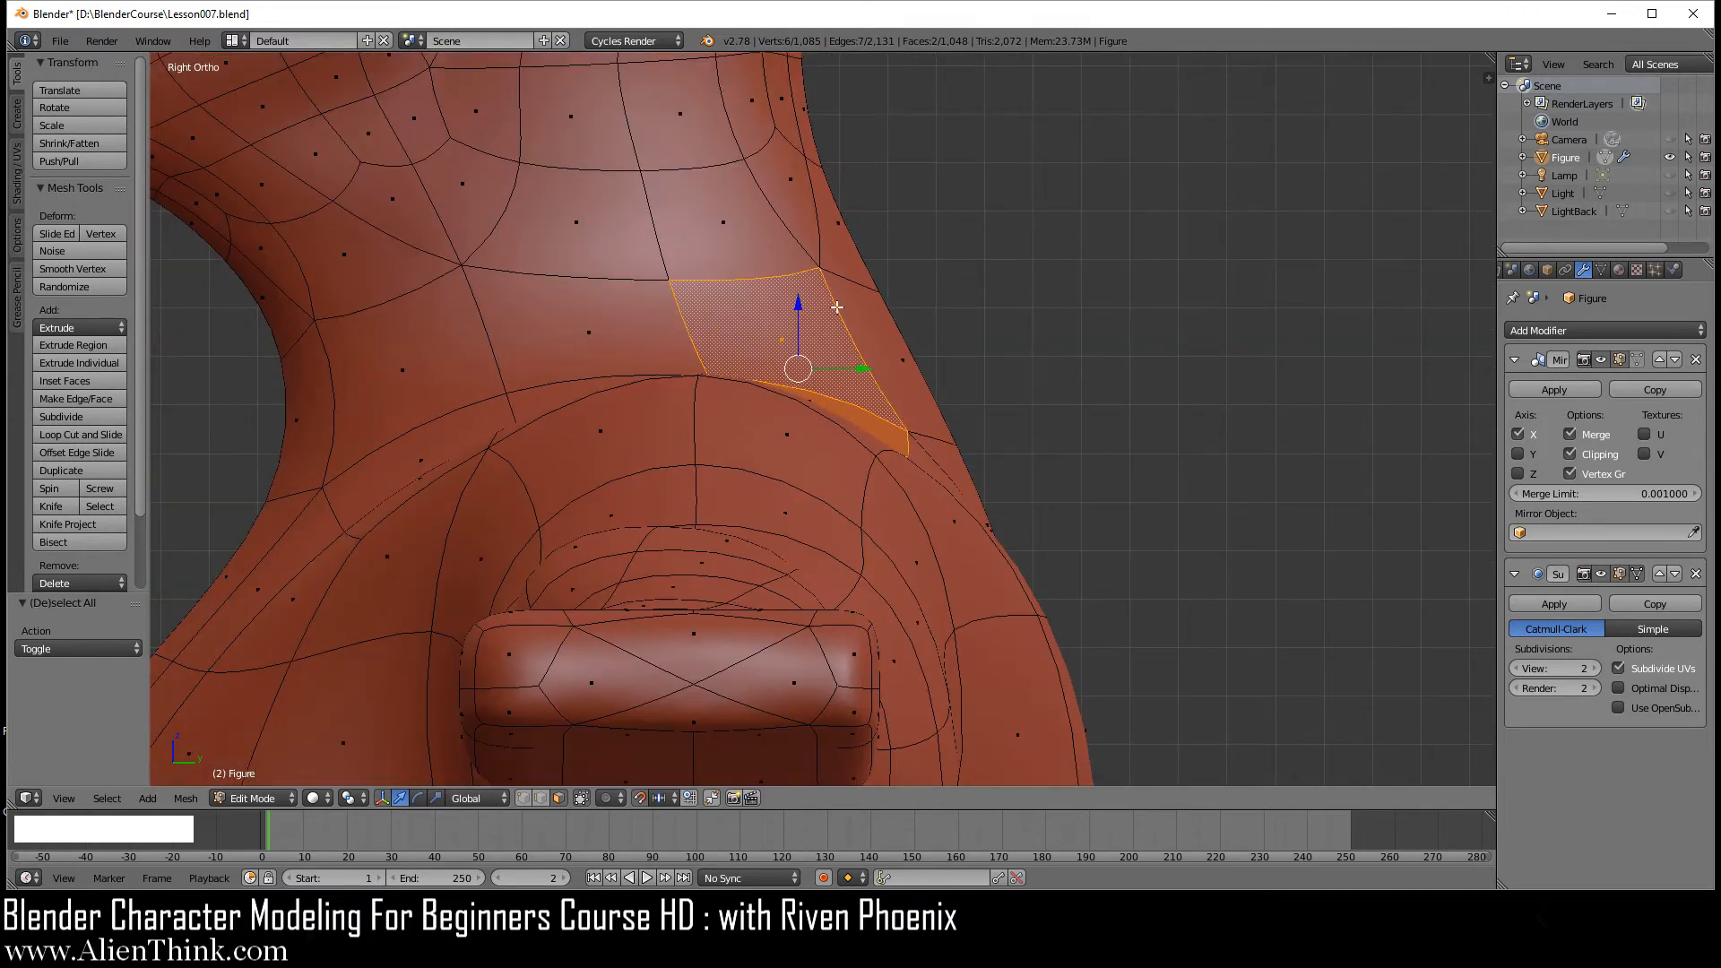
pyautogui.click(798, 304)
pyautogui.moveTo(797, 304); pyautogui.dragTo(906, 273)
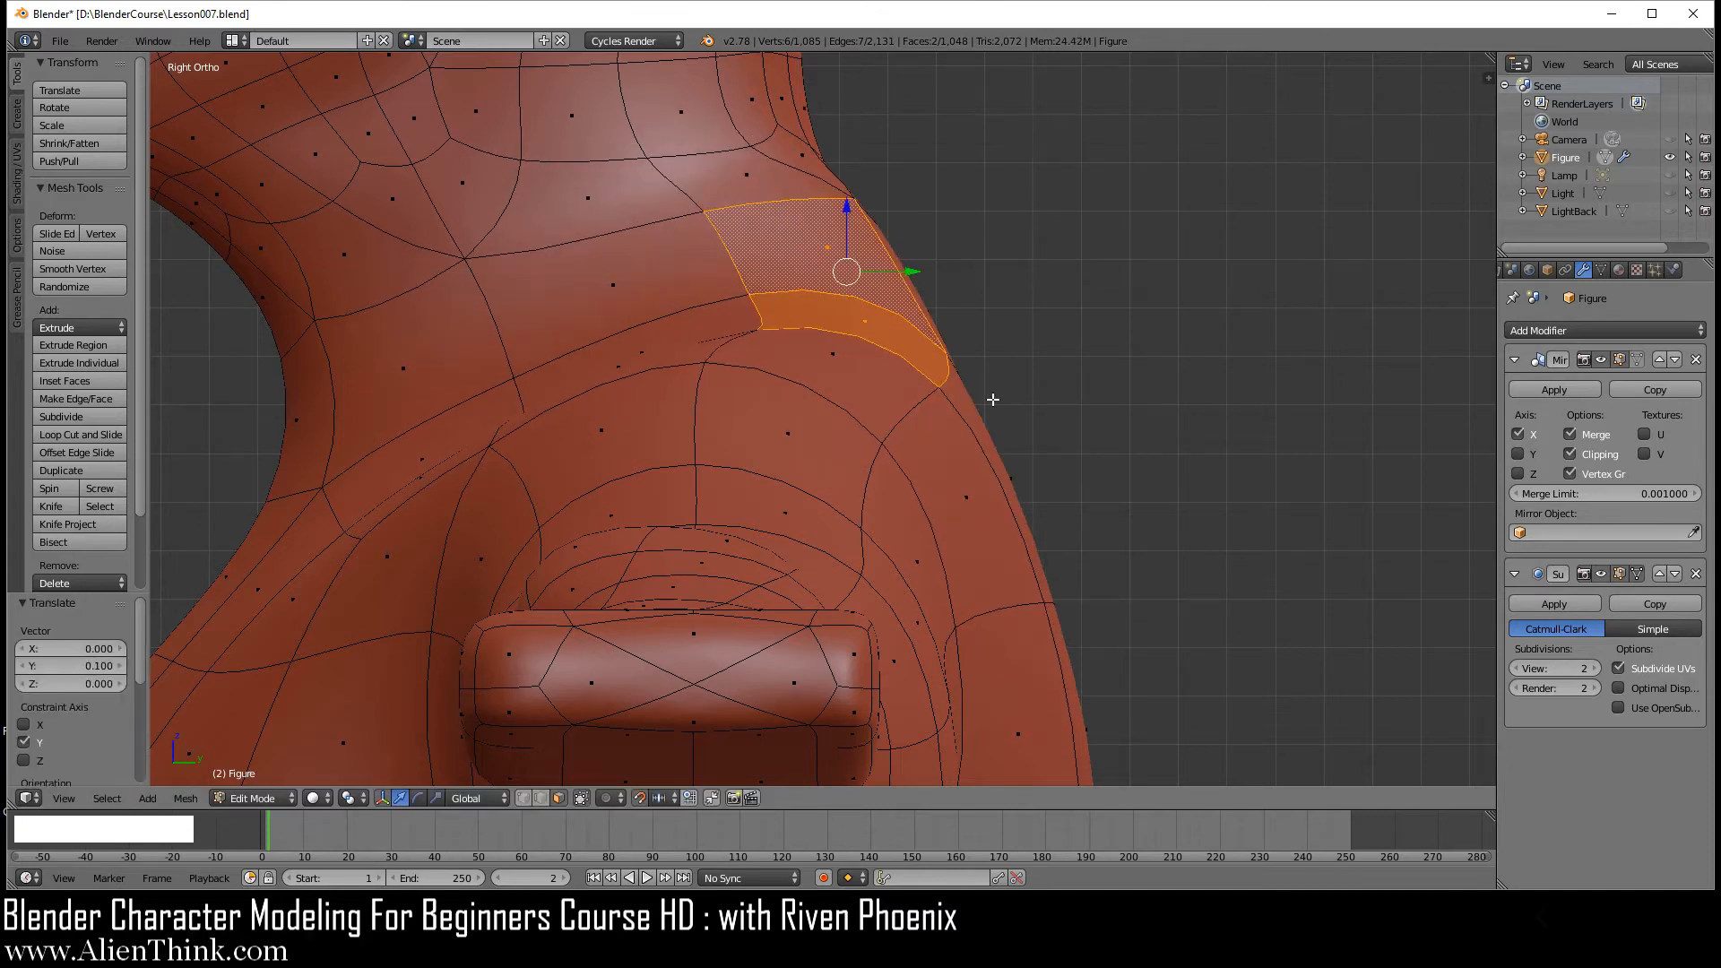
pyautogui.press('w')
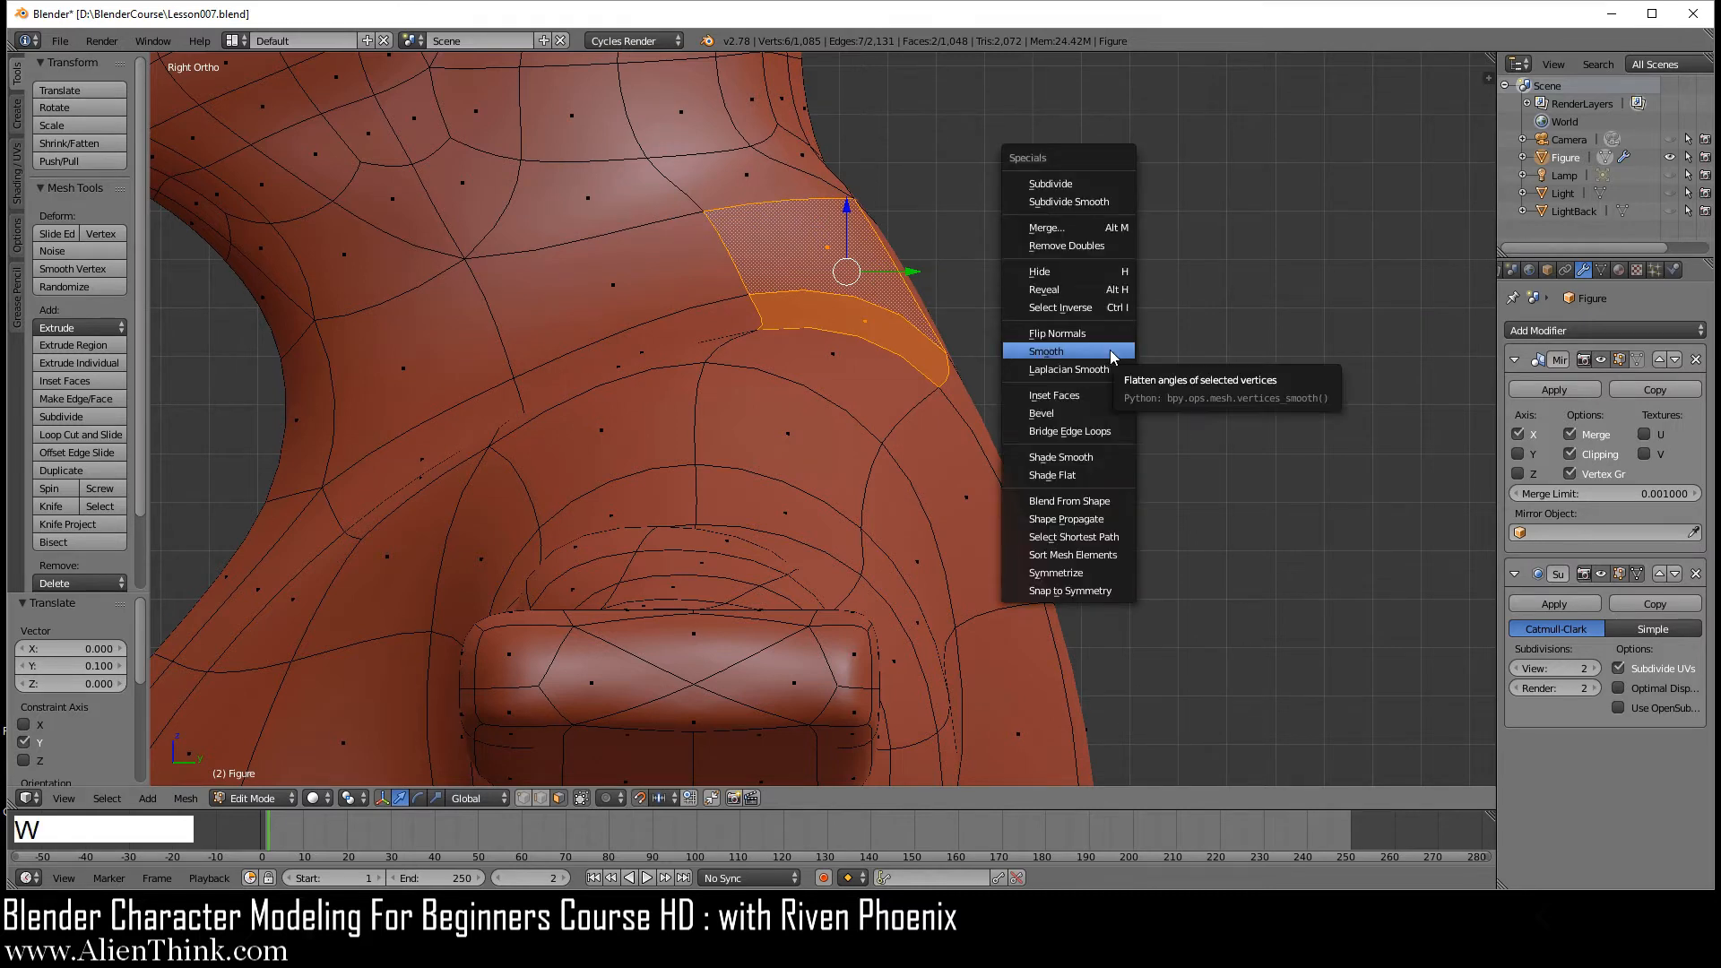
pyautogui.click(1111, 353)
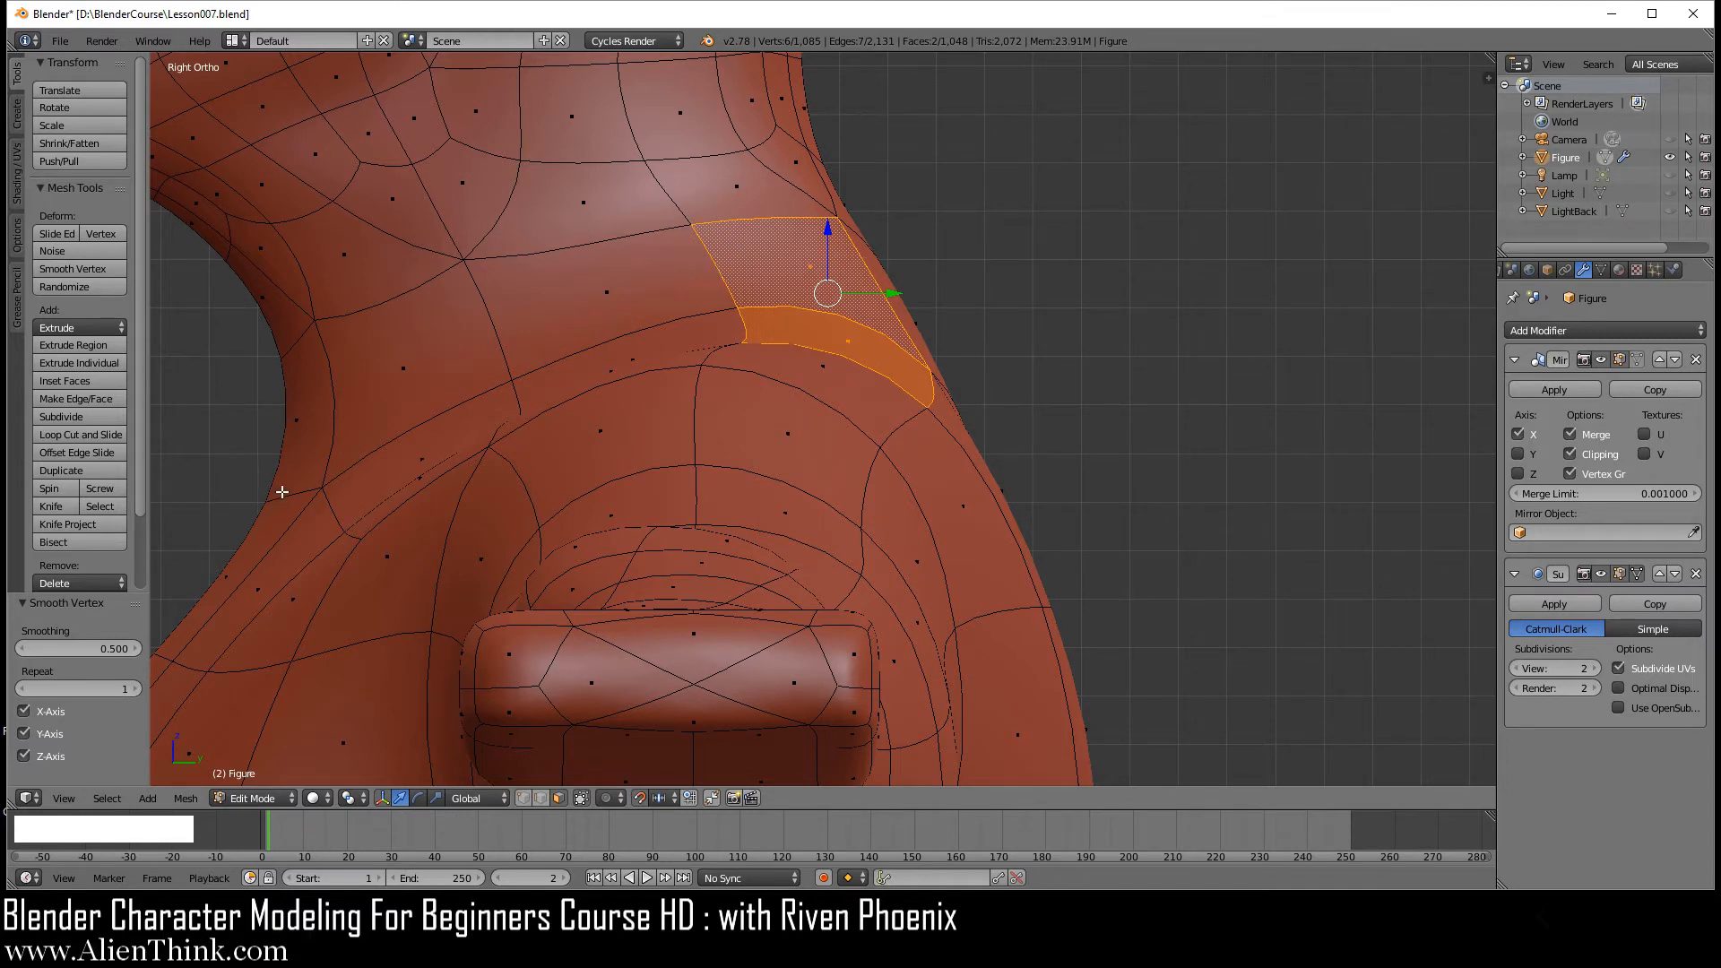
# - Add one centred loop cut around the base of the neck without sliding it
pyautogui.press('ctrl')
pyautogui.hotkey('ctrl', 'r')
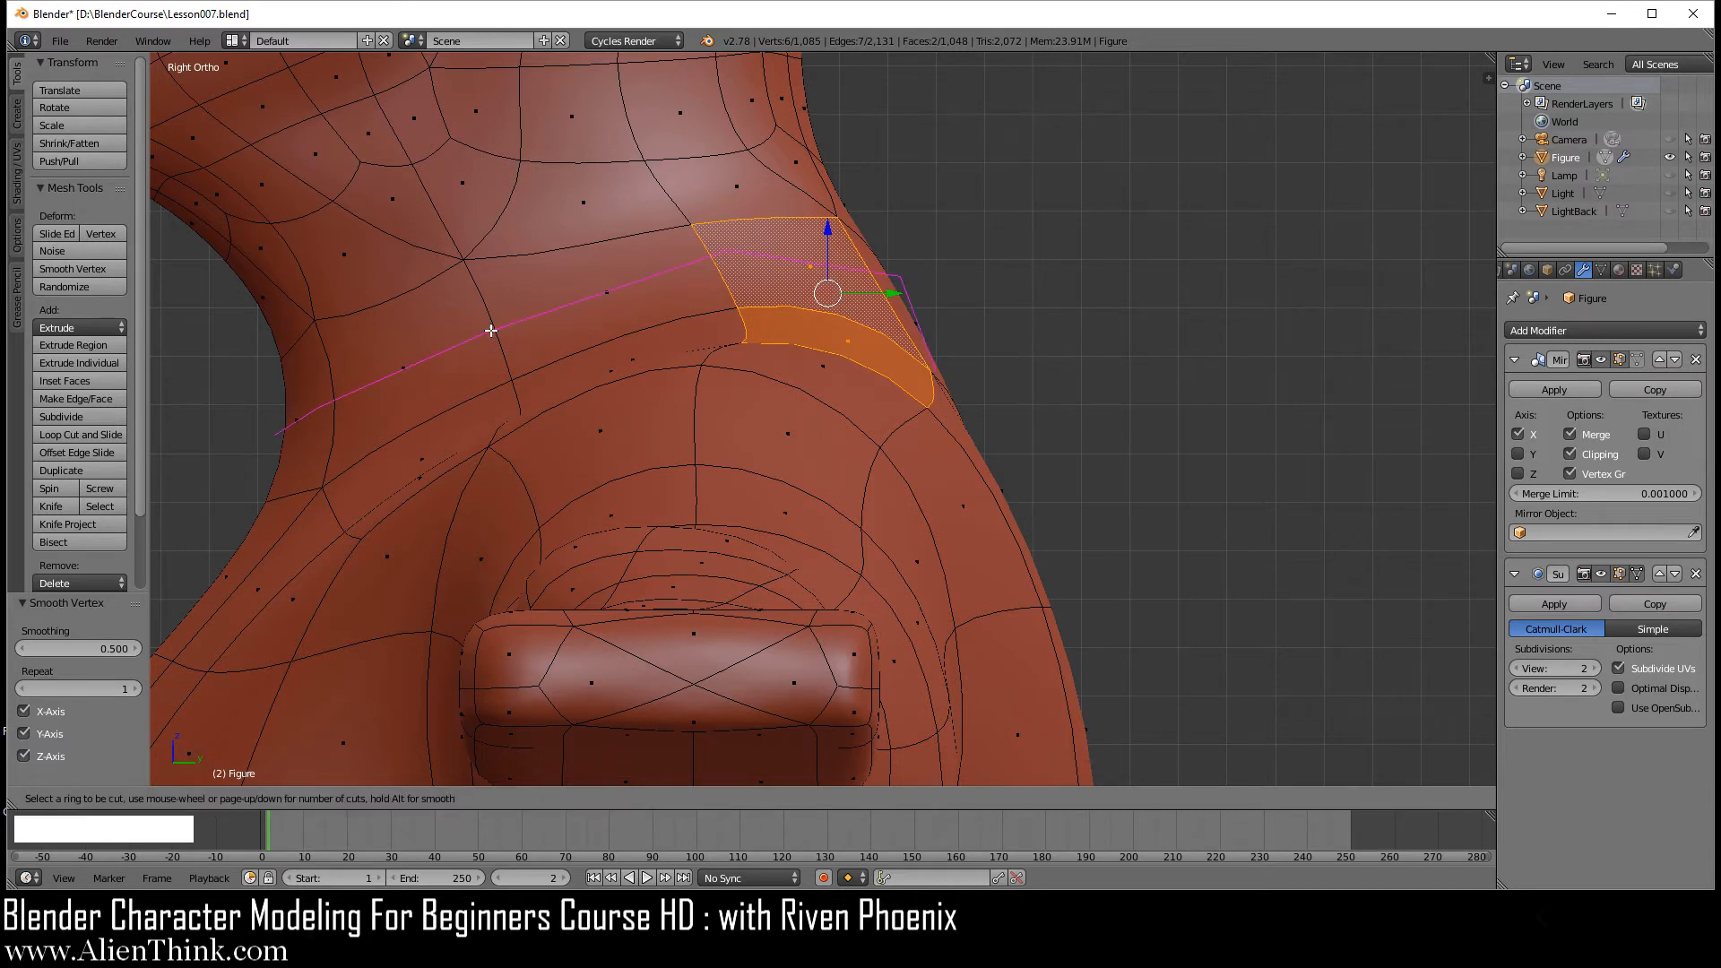
pyautogui.click(499, 325)
pyautogui.rightClick(496, 330)
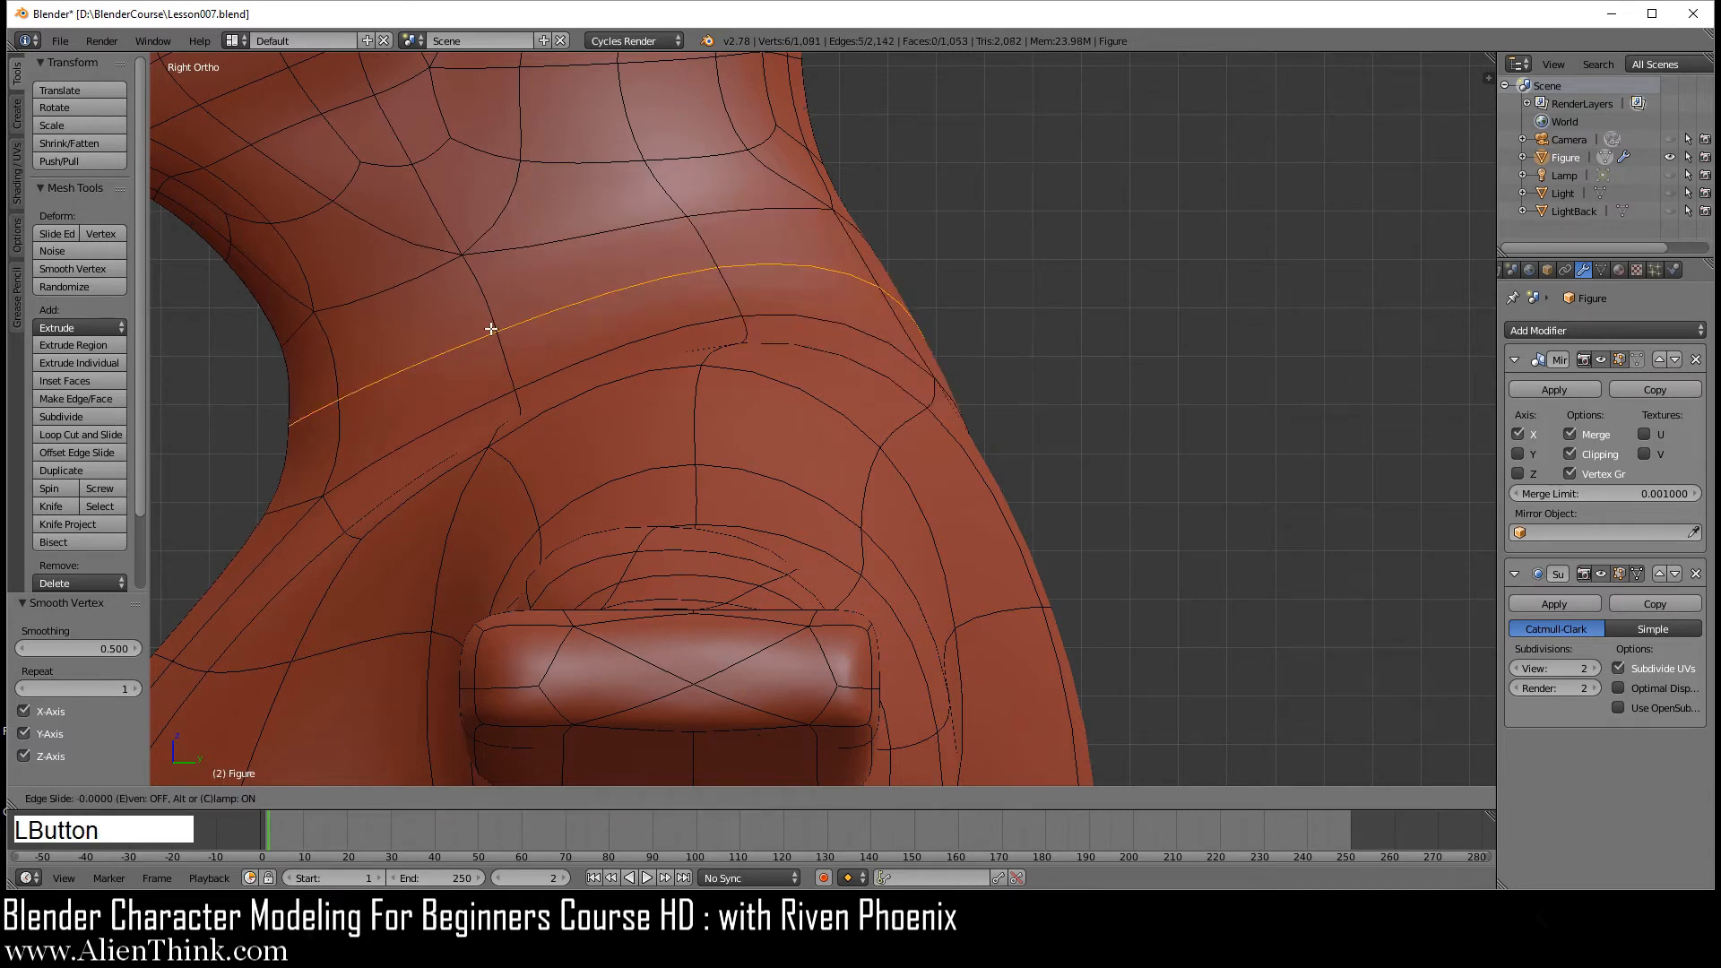
# - Select the front face at the throat's base and move it 0.1 along Y and -0.1 along Z
pyautogui.keyDown('shift'); pyautogui.moveTo(541, 374); pyautogui.dragTo(843, 329, button='middle'); pyautogui.keyUp('shift')
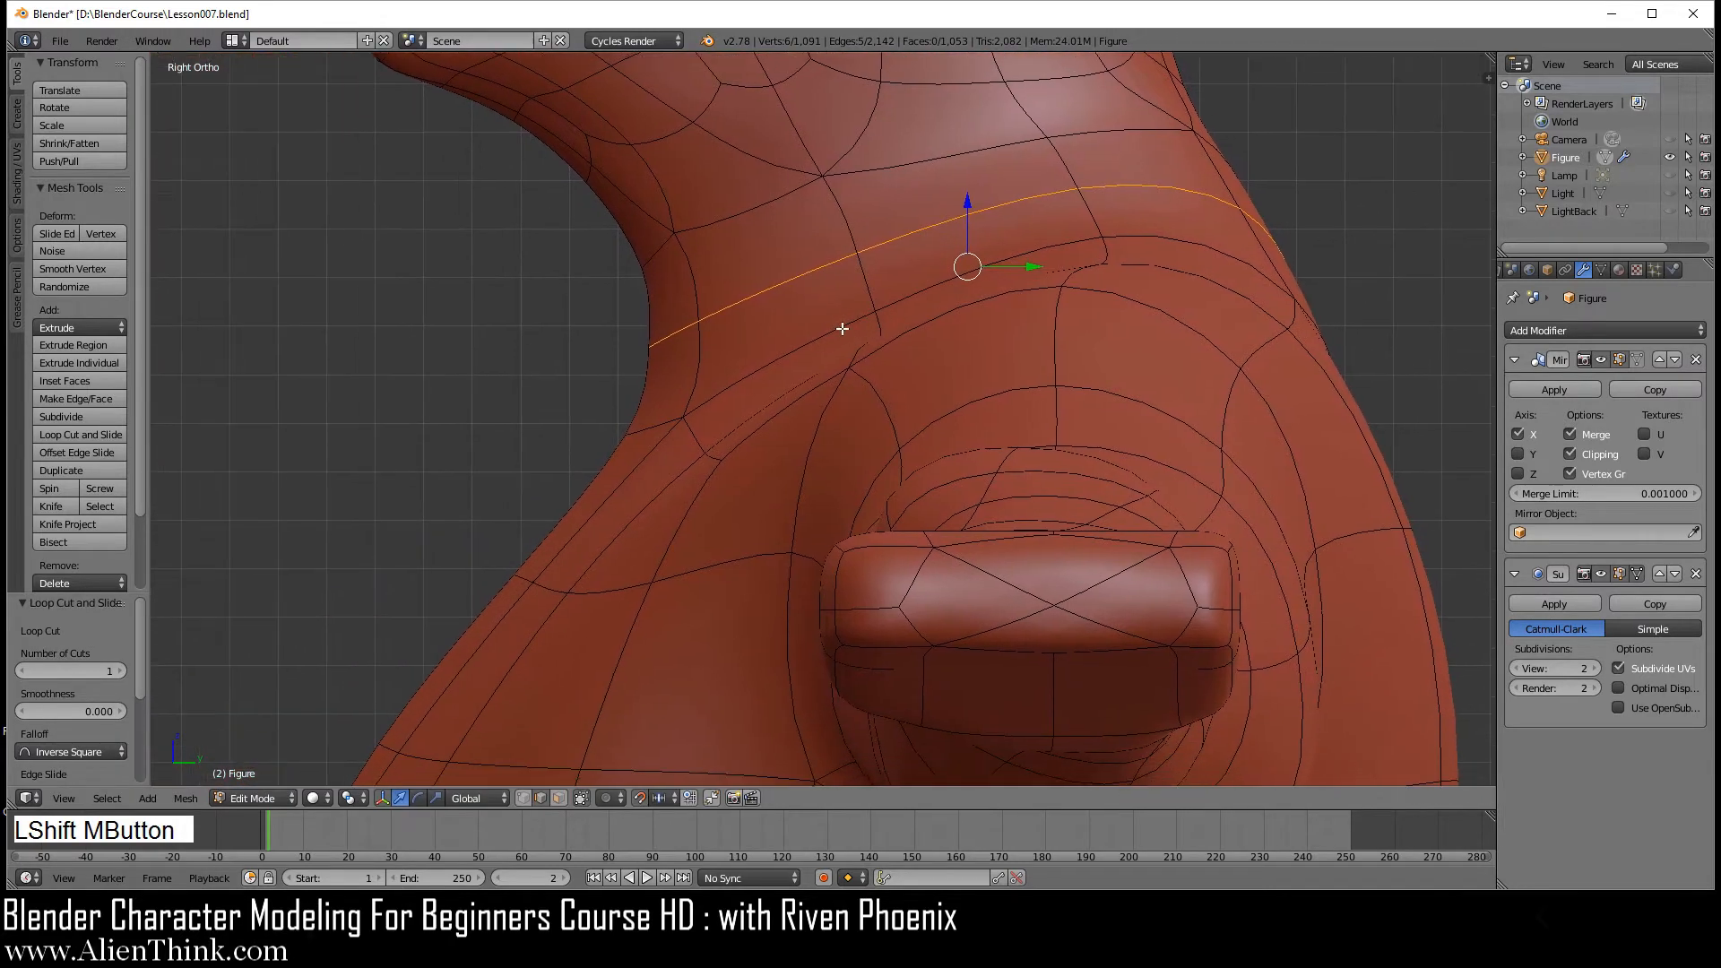
pyautogui.click(559, 796)
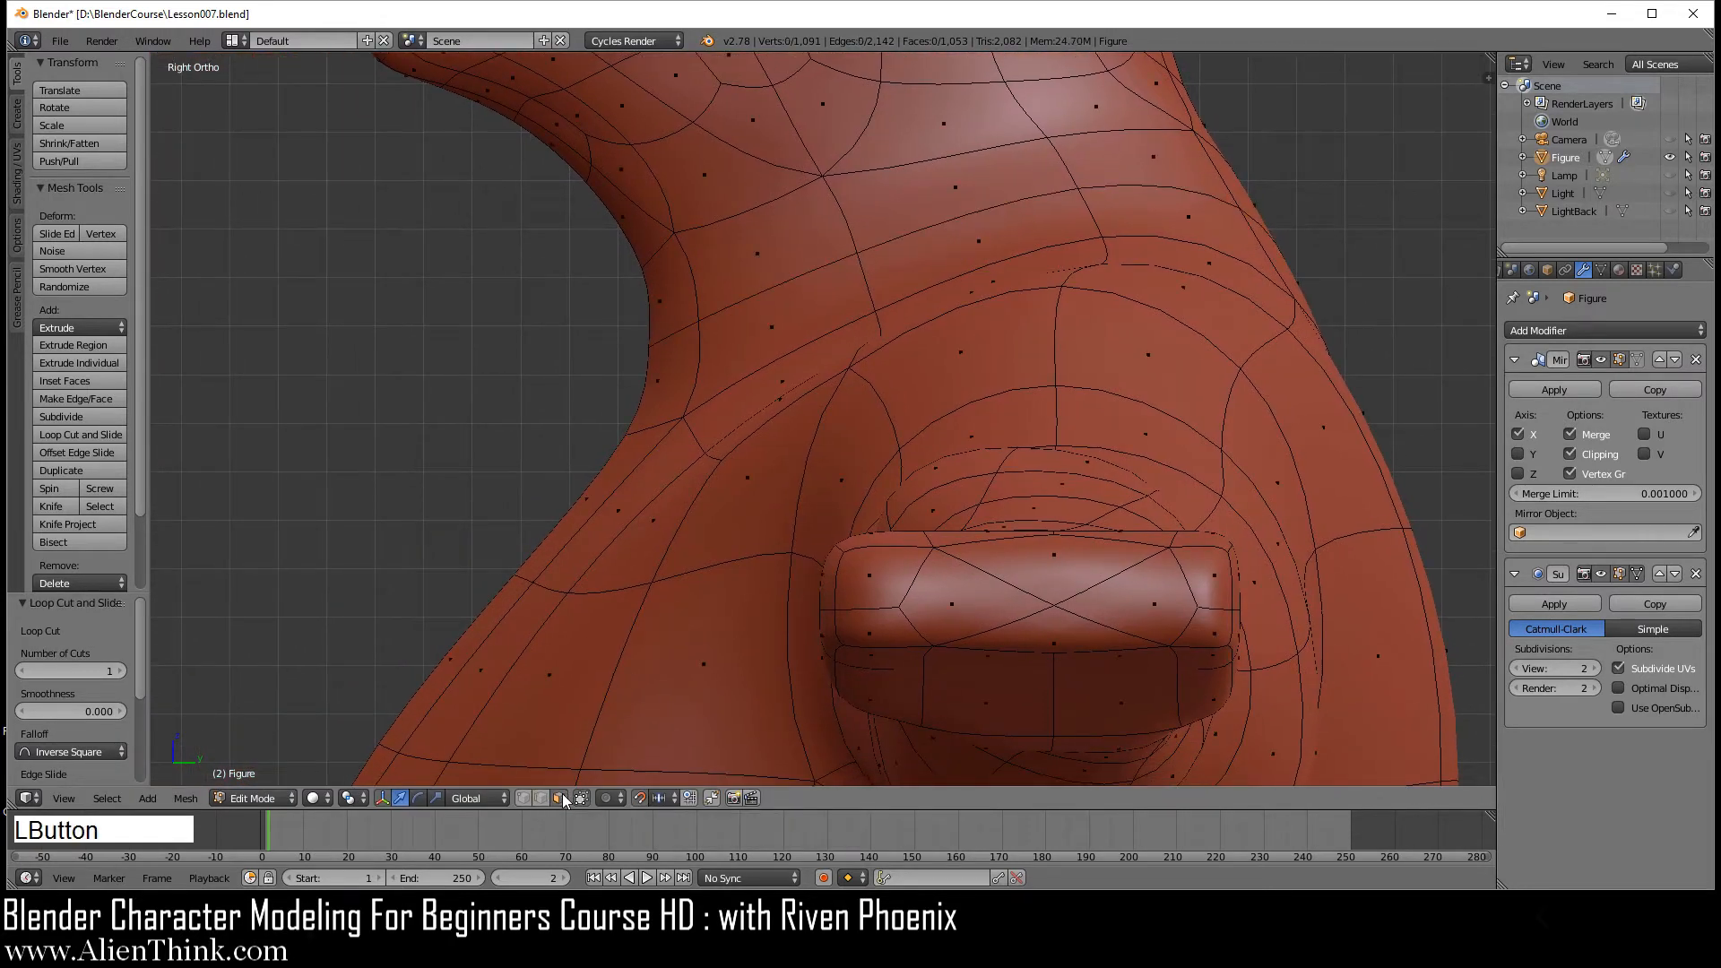
pyautogui.rightClick(682, 380)
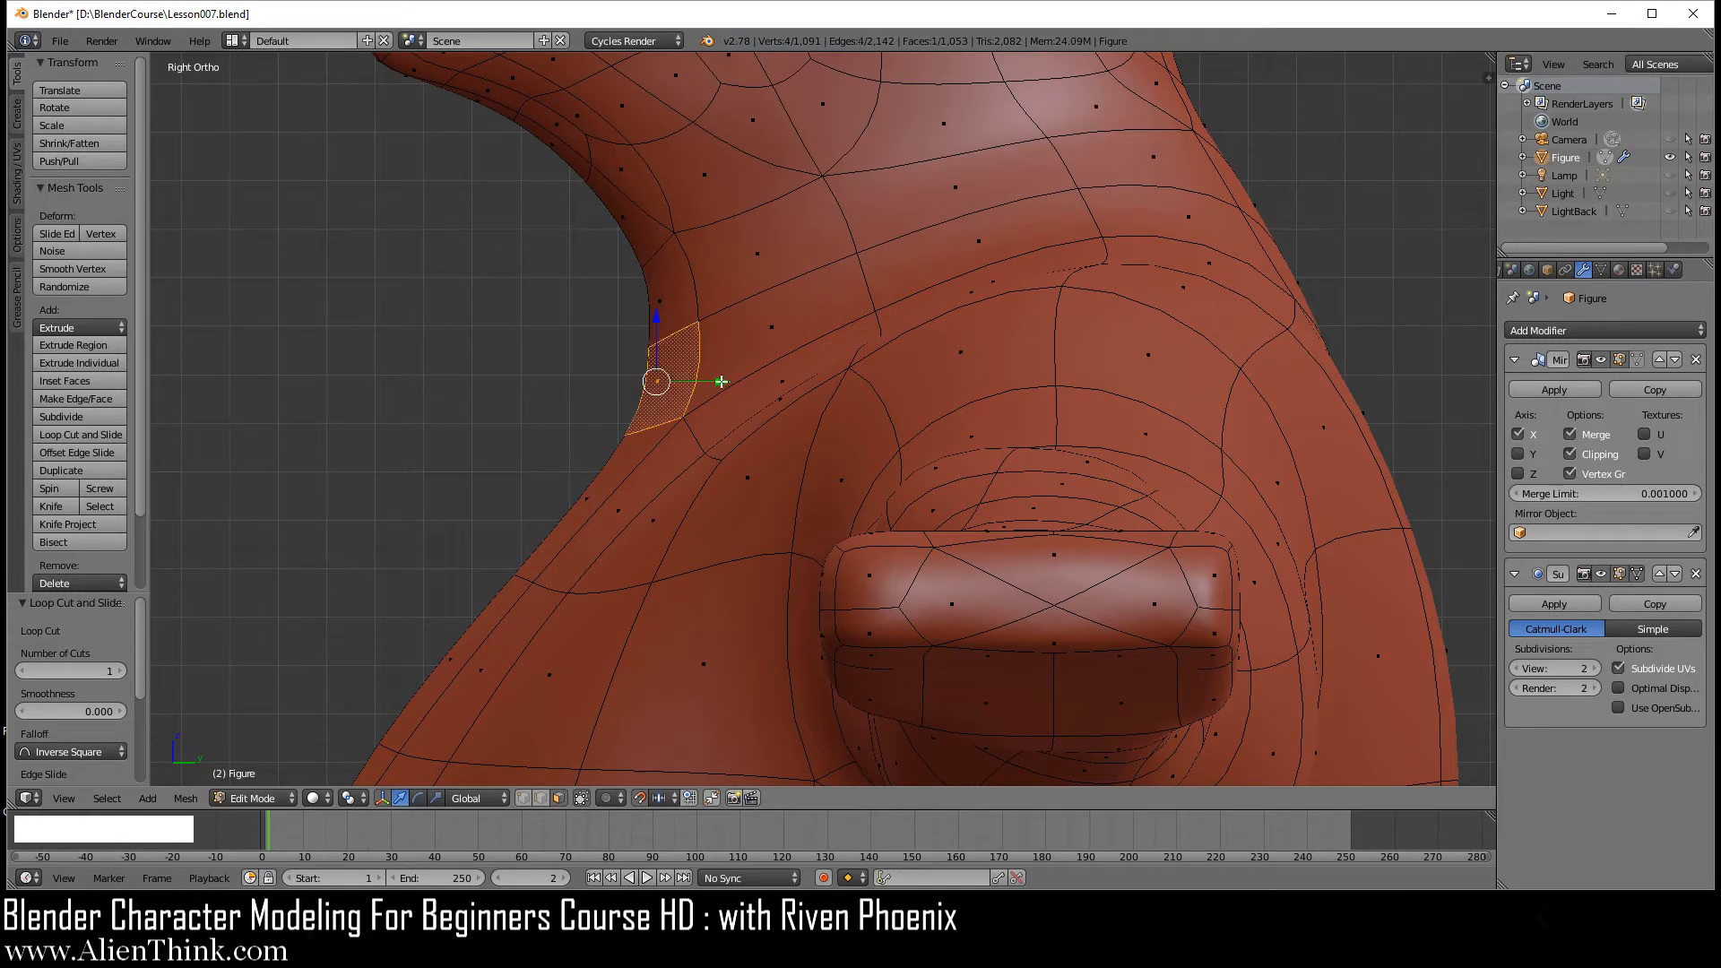
pyautogui.moveTo(722, 381); pyautogui.dragTo(749, 378)
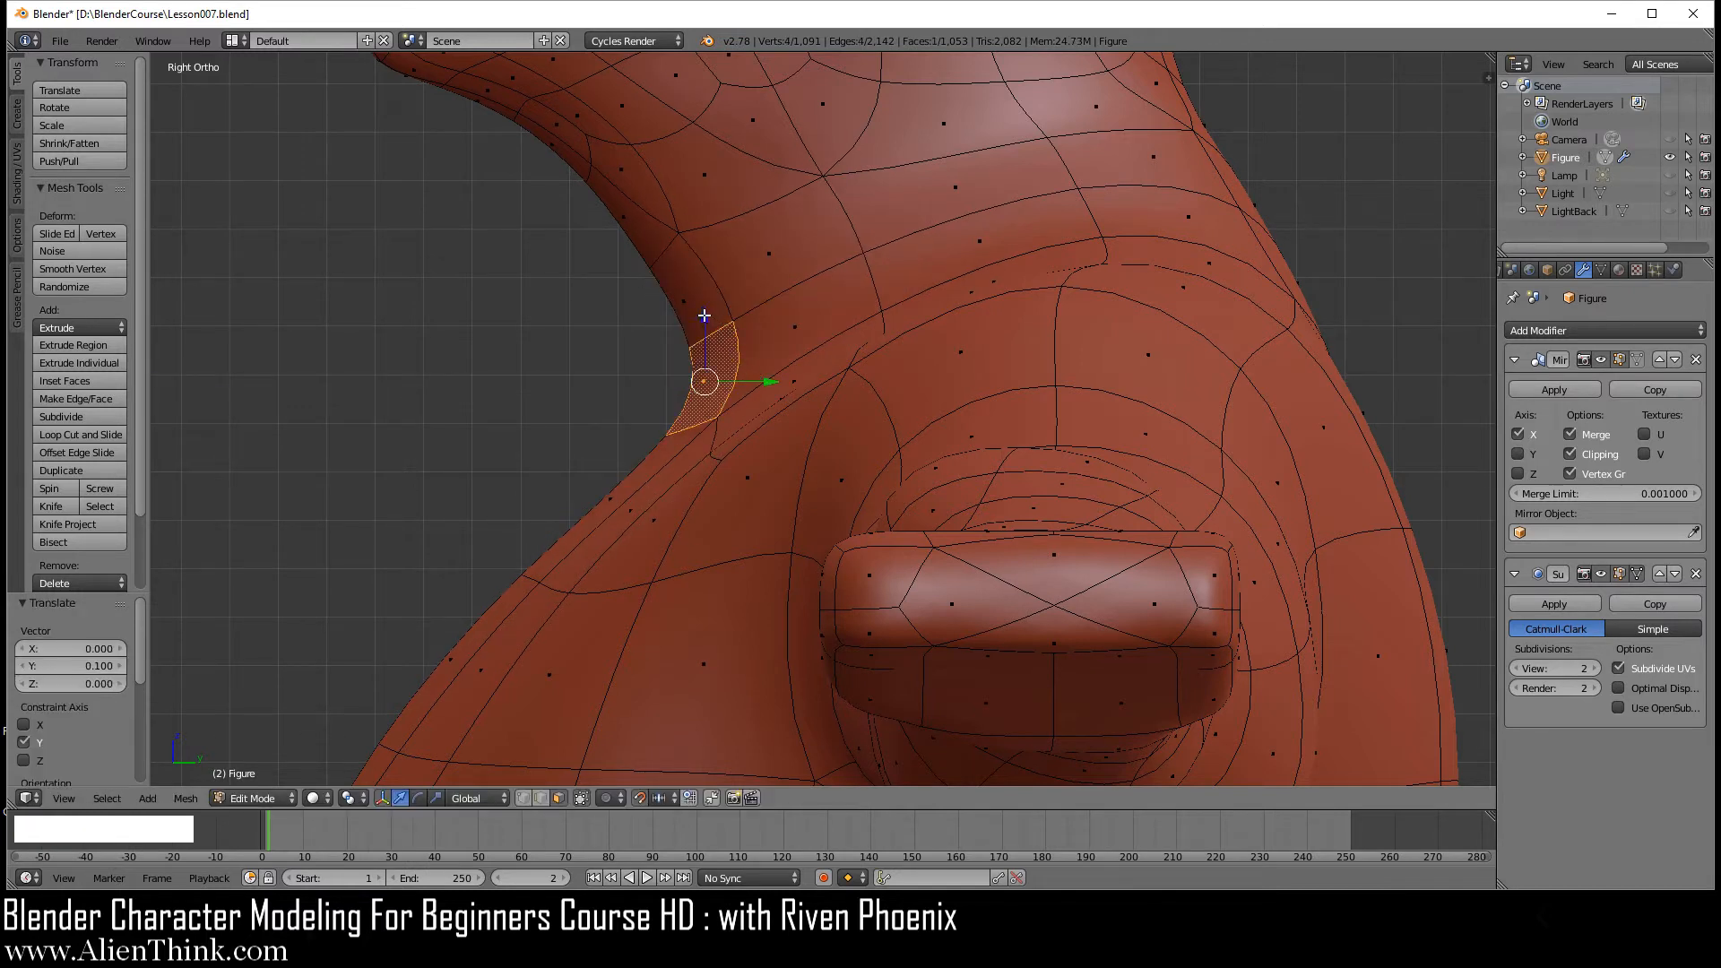
pyautogui.moveTo(703, 325); pyautogui.dragTo(703, 366)
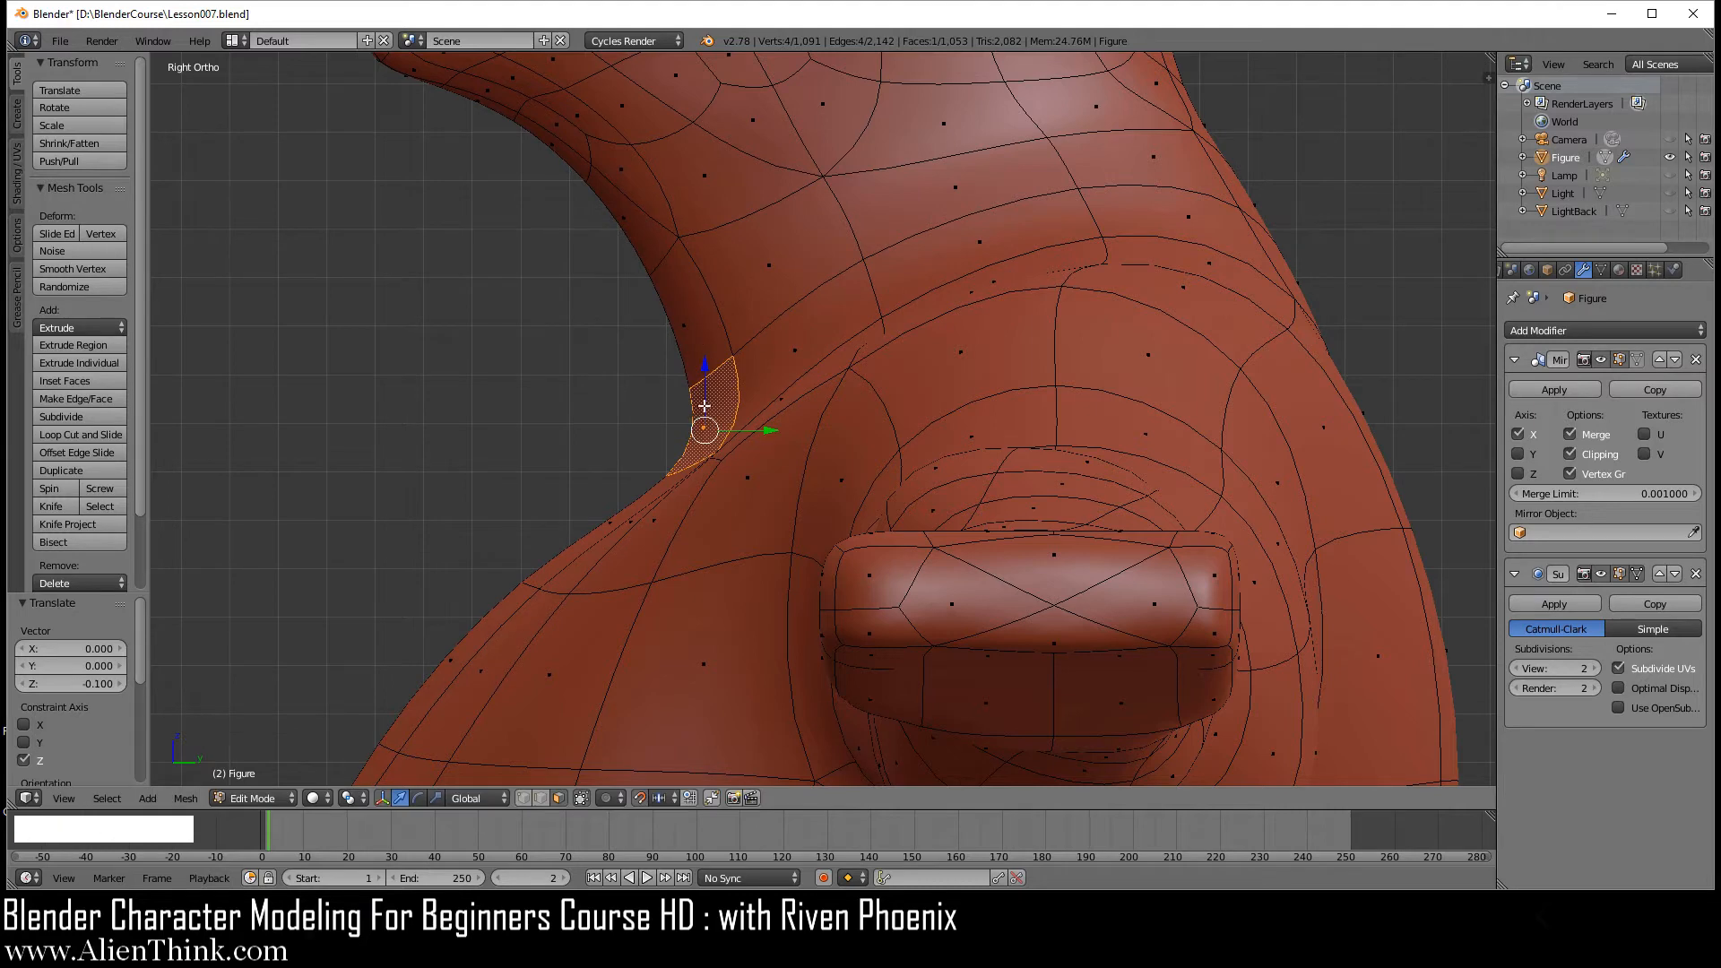
# - In vertex selection mode from the front, lower the vertex beside the neck base 0.3 along Z and raise the one above it 0.1
pyautogui.moveTo(723, 391); pyautogui.dragTo(850, 431, button='middle')
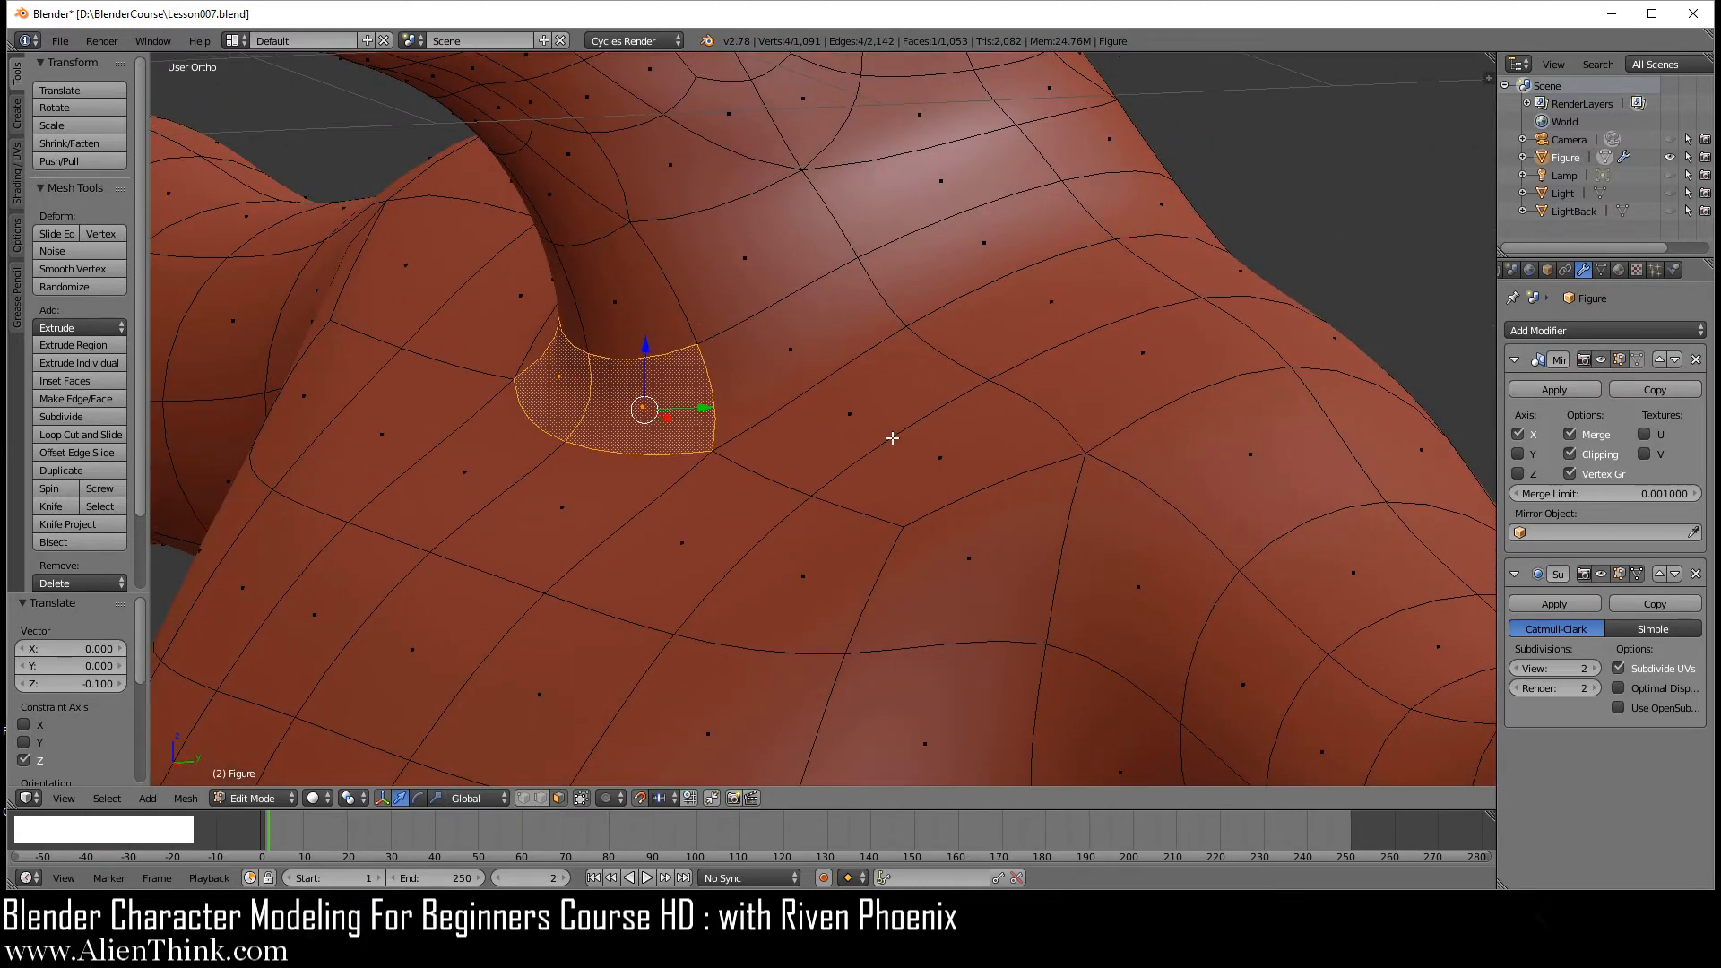
pyautogui.press('1')
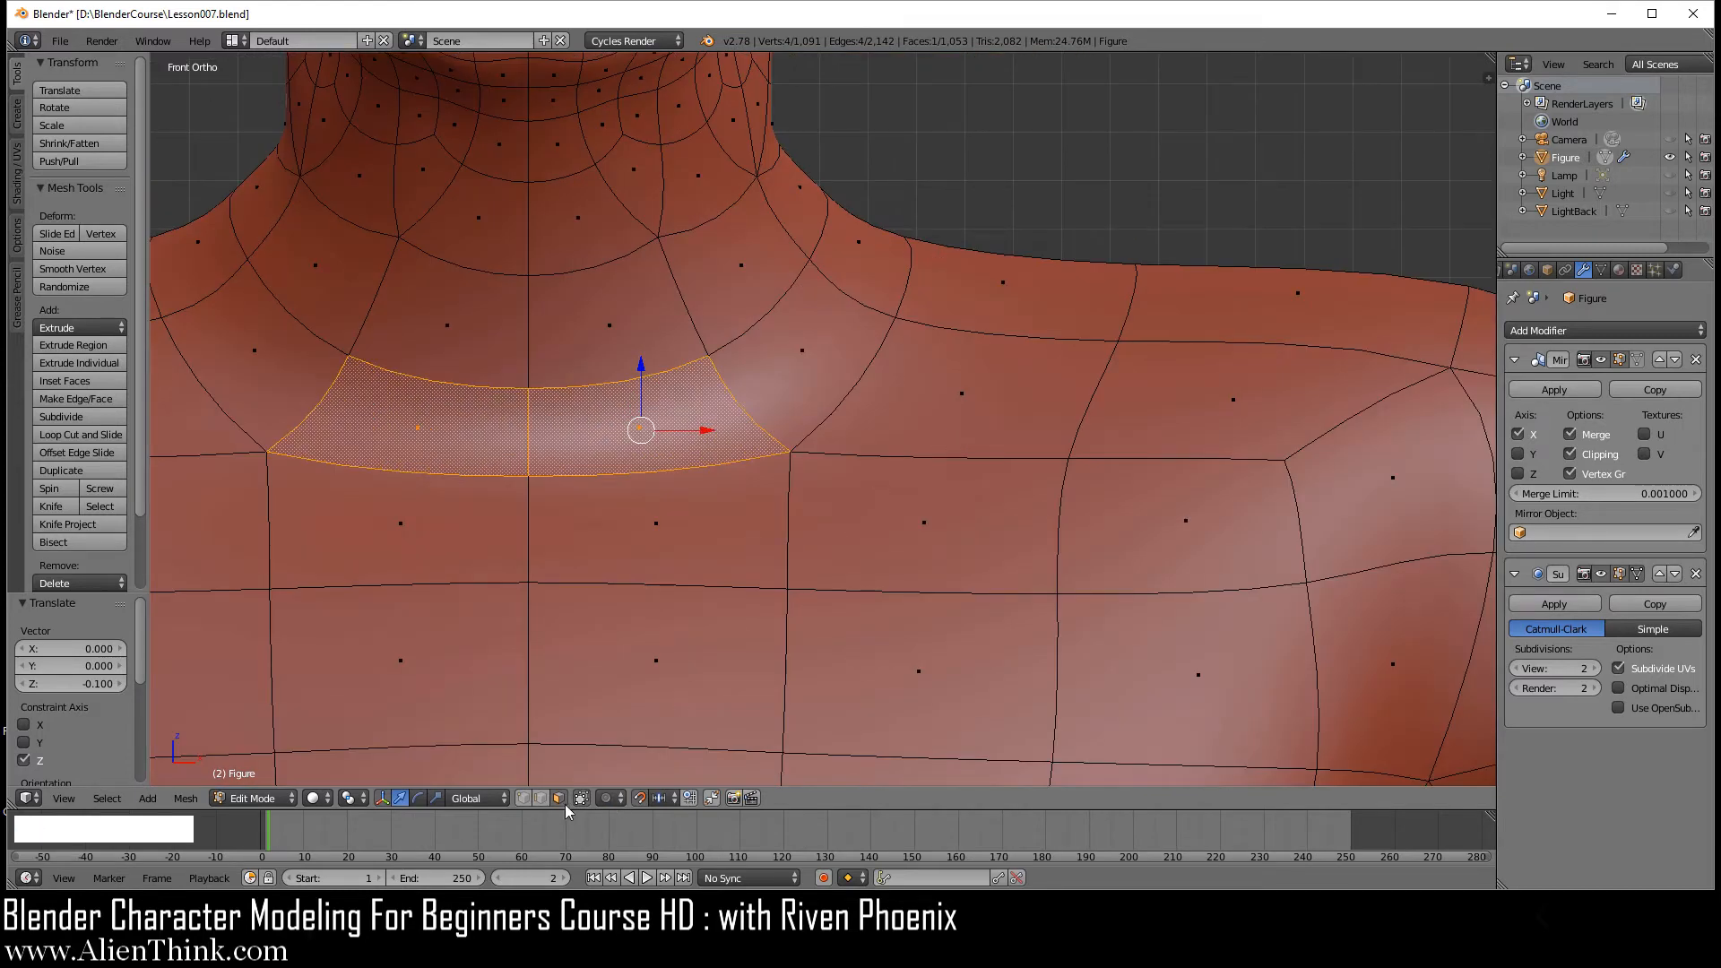
pyautogui.click(524, 799)
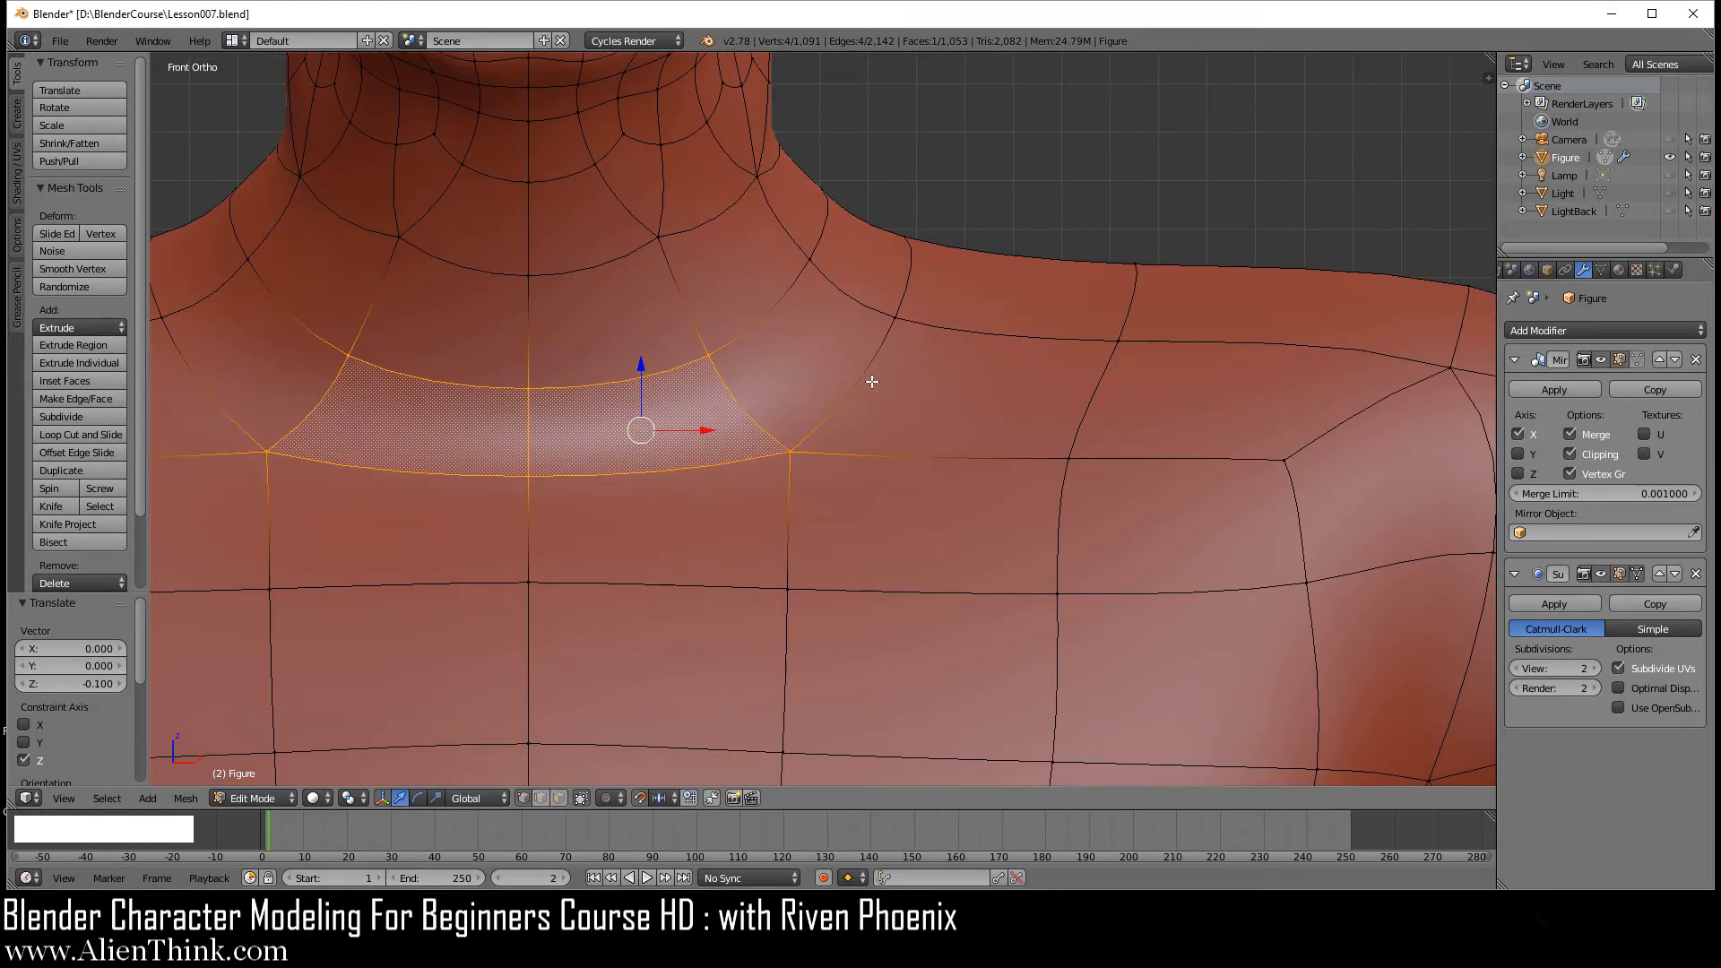
pyautogui.rightClick(894, 315)
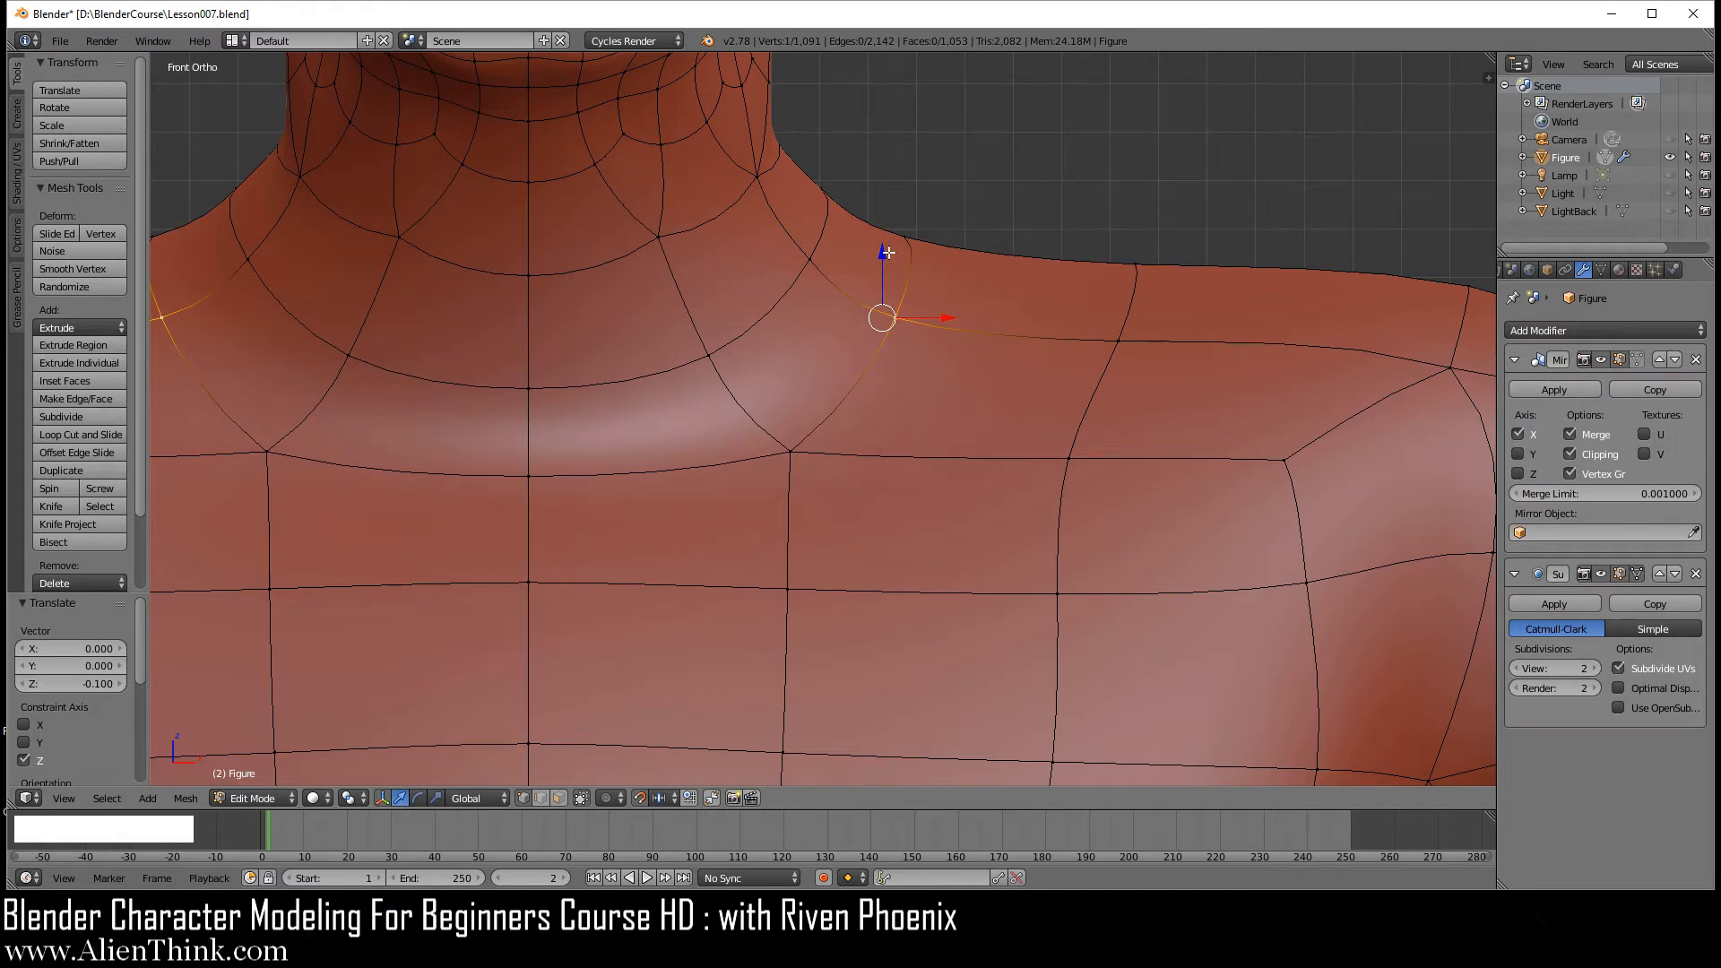
pyautogui.moveTo(881, 252); pyautogui.dragTo(874, 372)
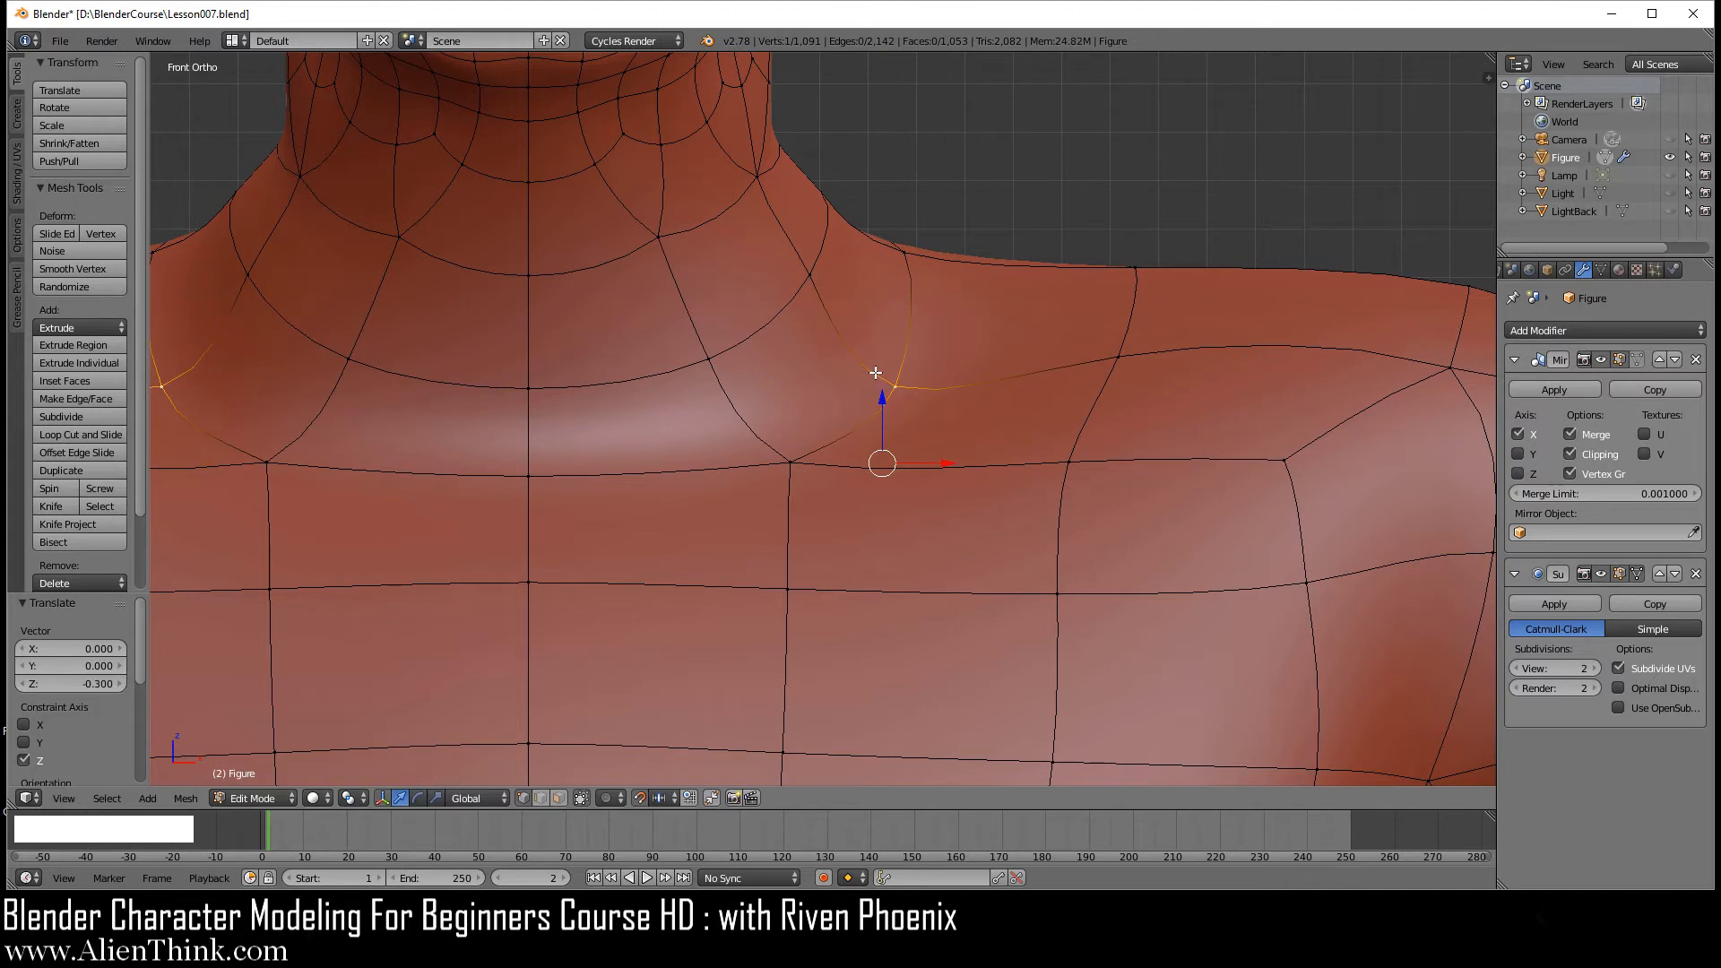
pyautogui.rightClick(903, 255)
pyautogui.moveTo(899, 170)
pyautogui.mouseDown()
pyautogui.moveTo(895, 116)
pyautogui.moveTo(890, 159)
pyautogui.mouseUp()
# - Select the three vertices running front to back across the top of the shoulder, including the hidden rear one, and move them -0.1 along Z
pyautogui.rightClick(1123, 347)
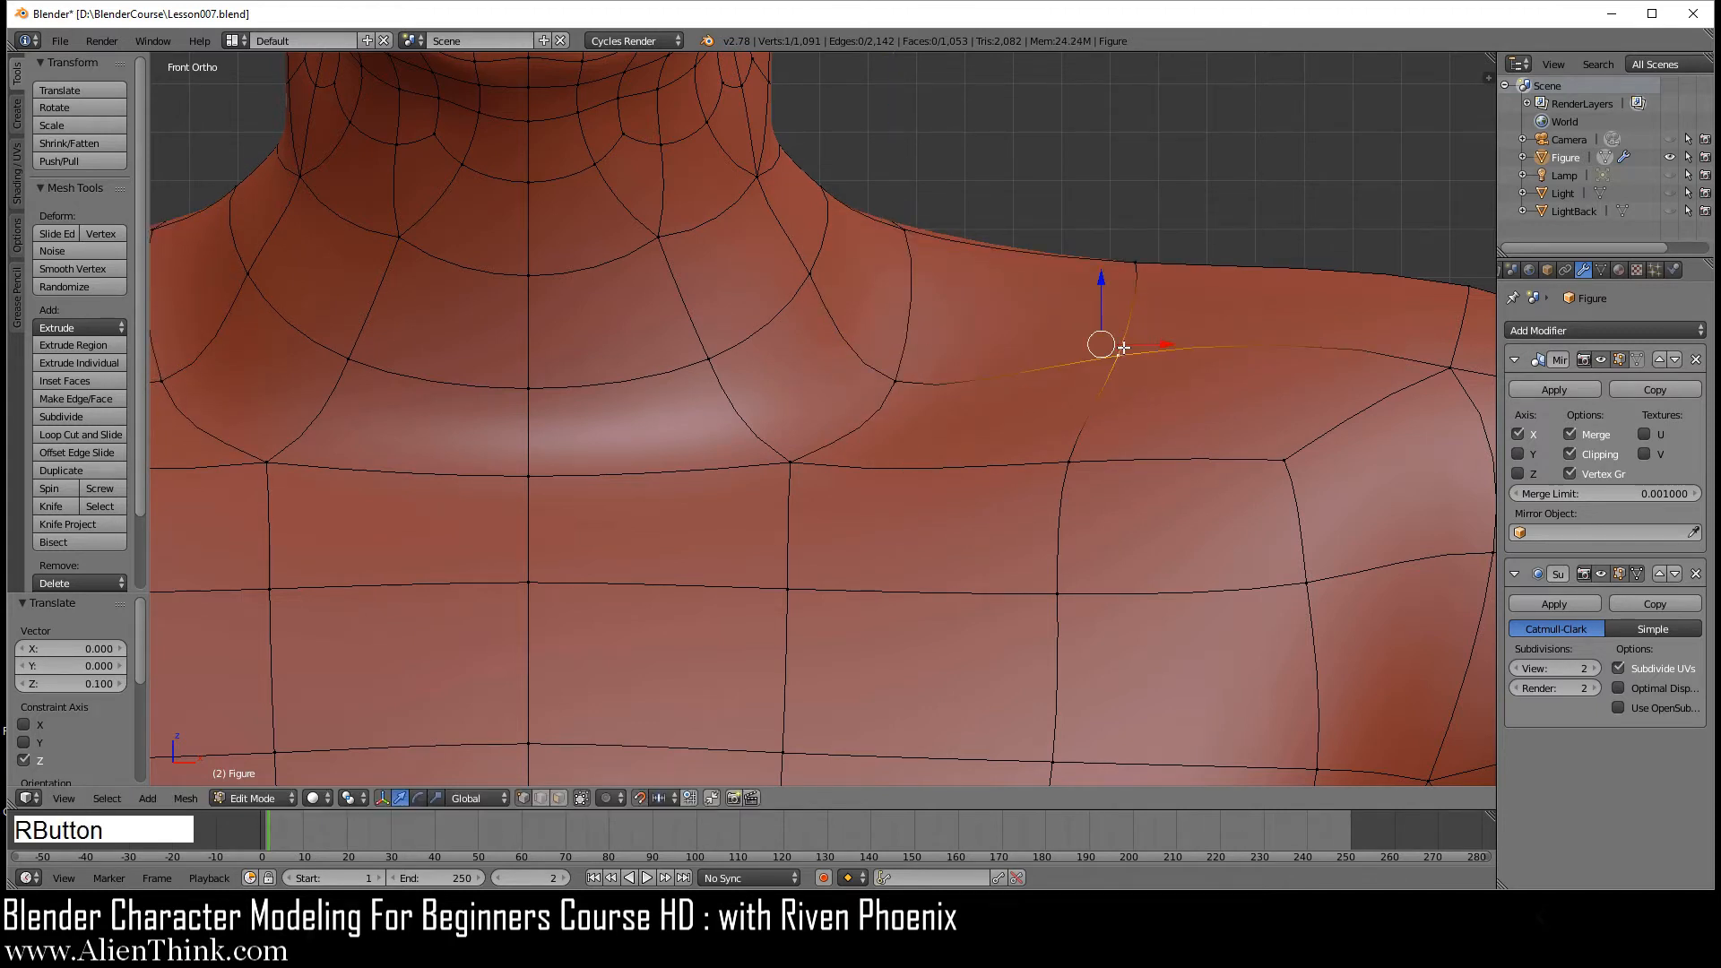
pyautogui.keyDown('shift'); pyautogui.rightClick(1137, 259); pyautogui.keyUp('shift')
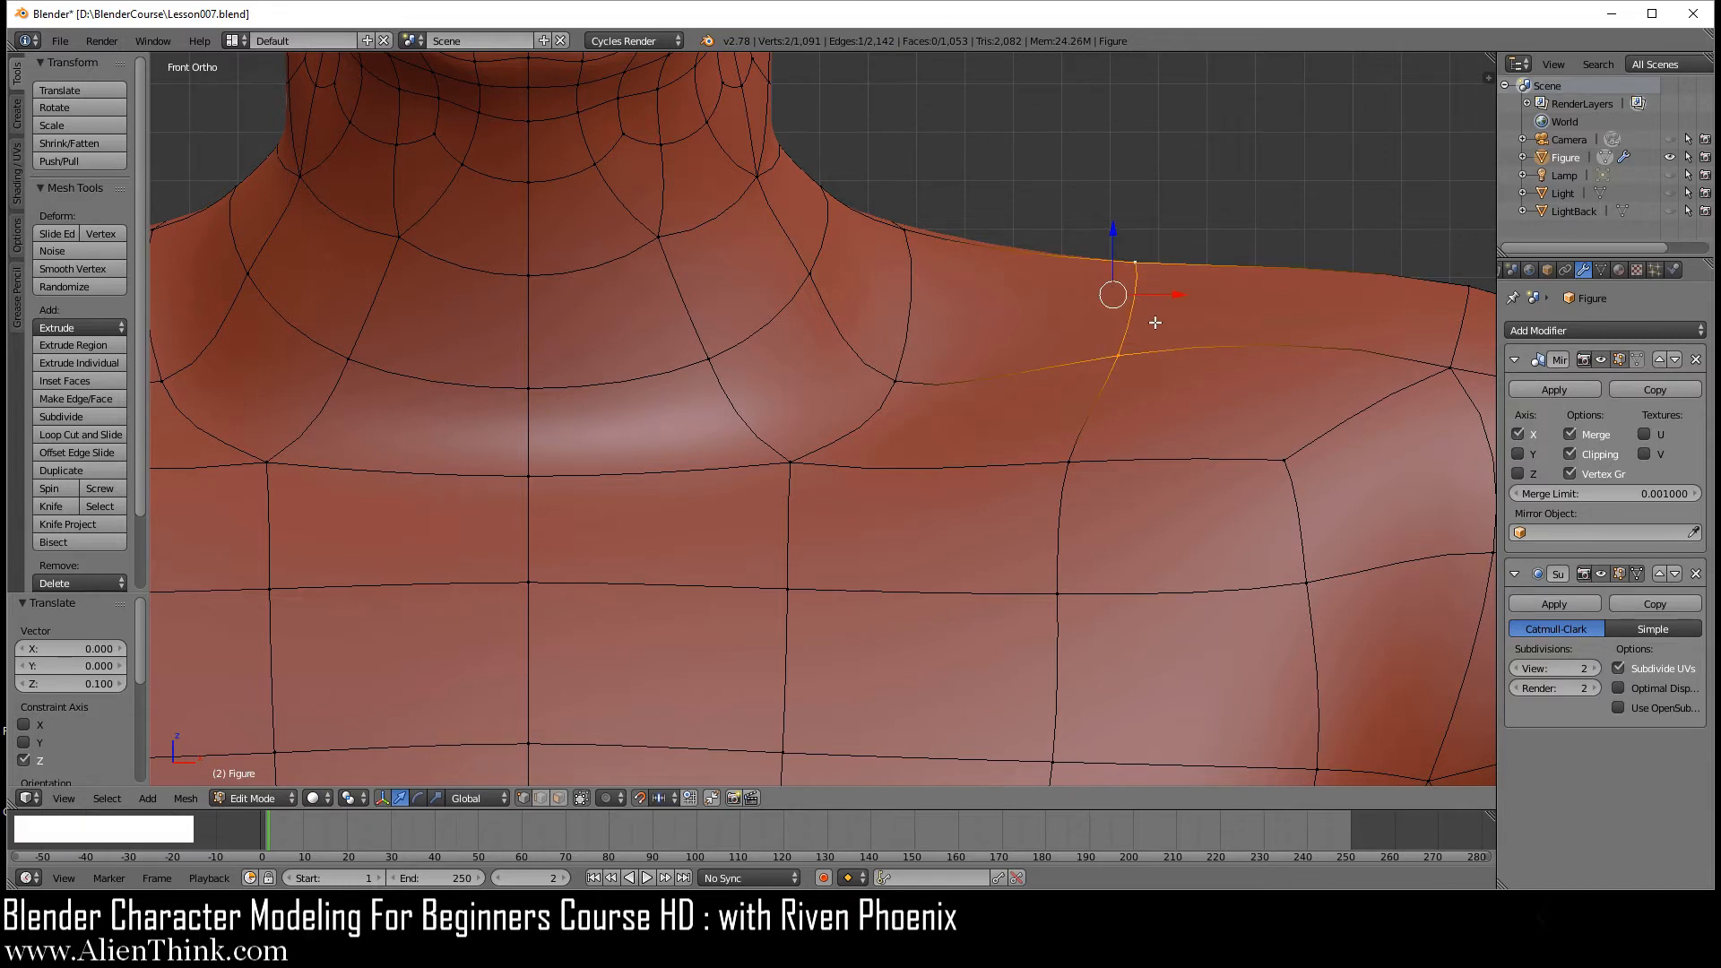
pyautogui.press('z')
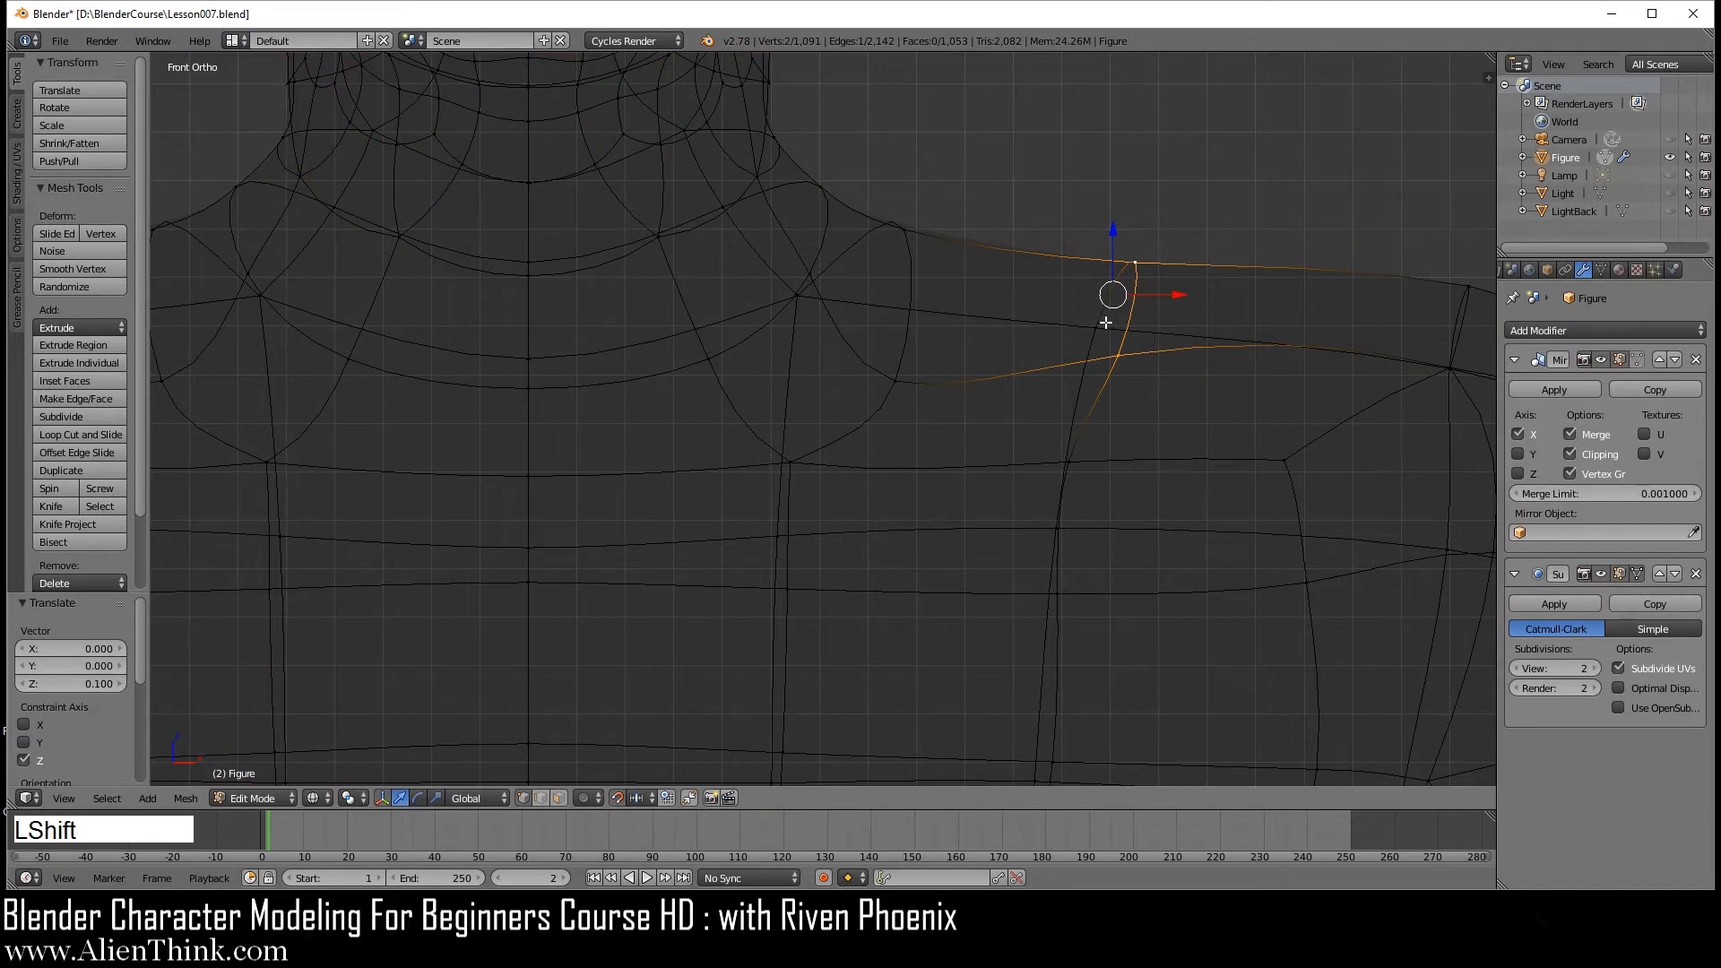
pyautogui.keyDown('shift'); pyautogui.rightClick(1100, 321); pyautogui.keyUp('shift')
pyautogui.press('z')
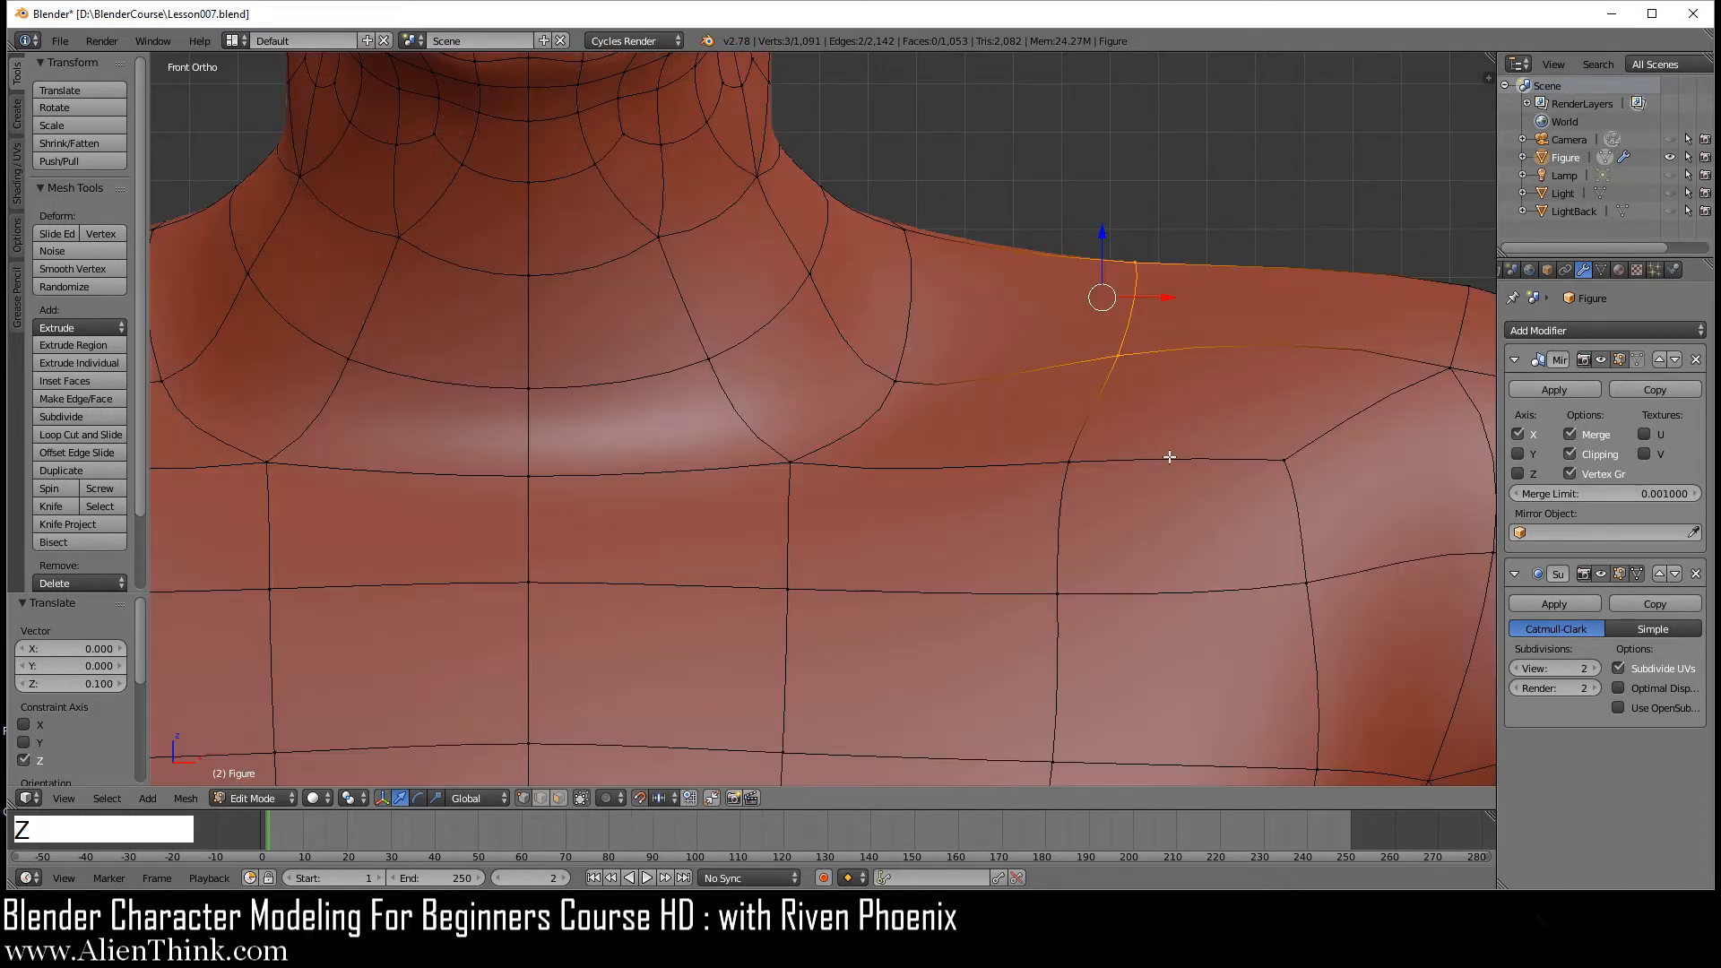
pyautogui.scroll(-3, 1138, 430)
pyautogui.moveTo(1040, 402); pyautogui.dragTo(1085, 468, button='middle')
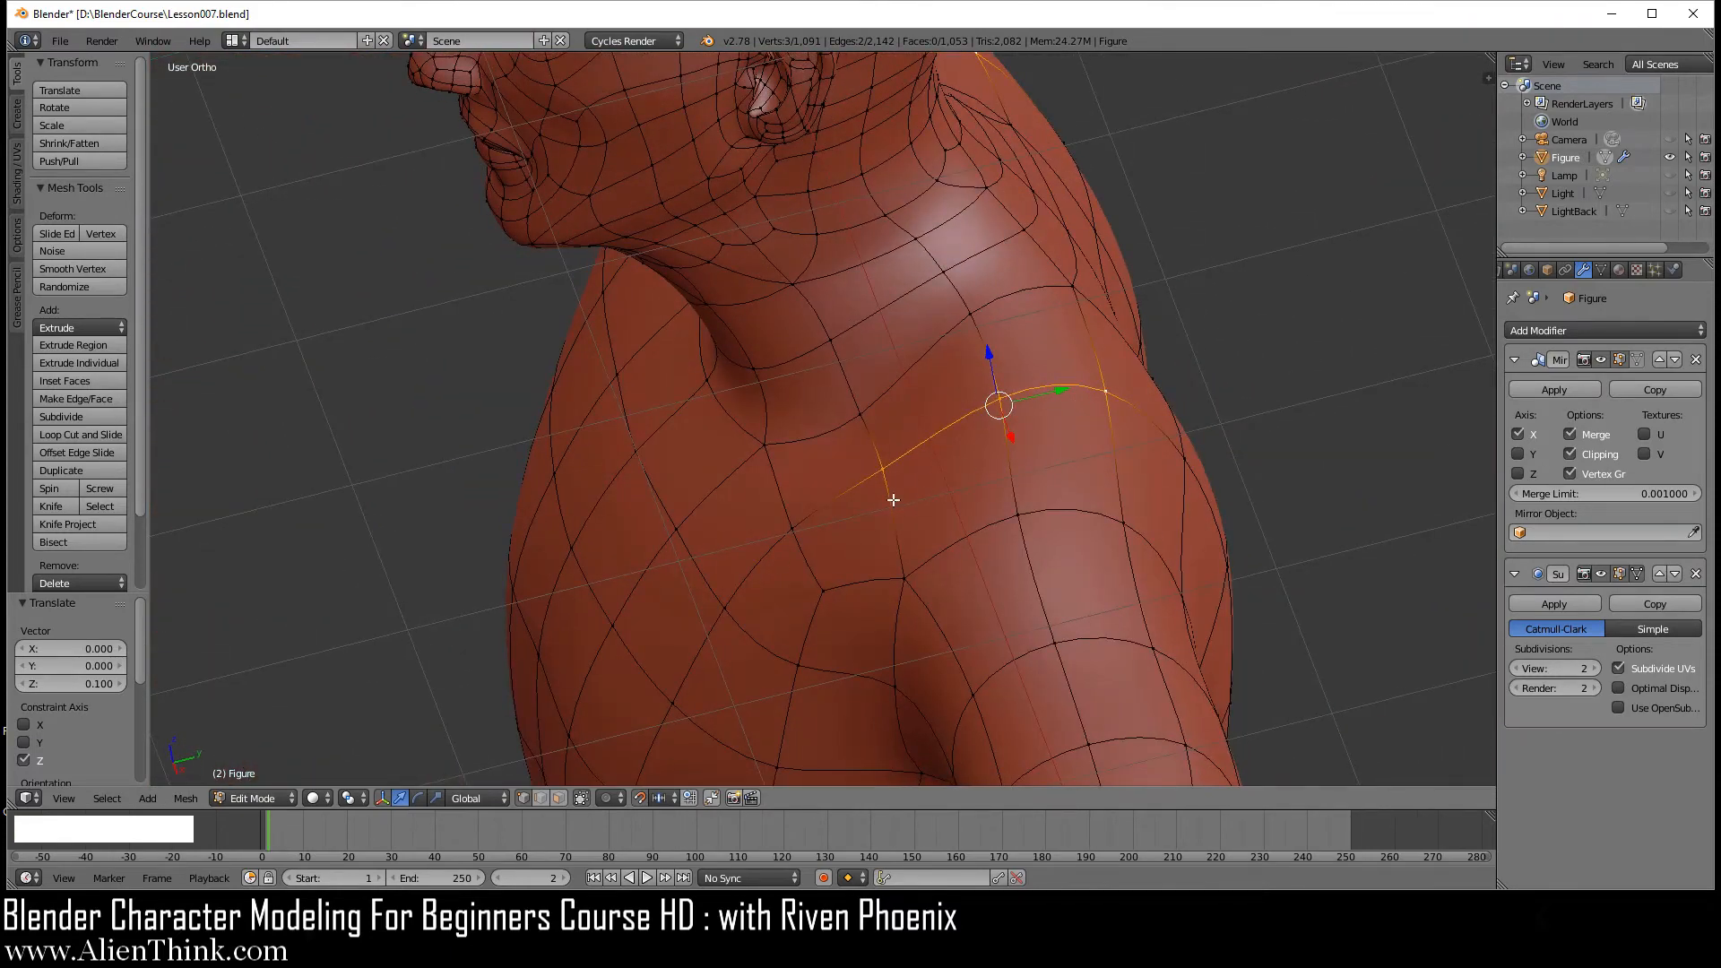
pyautogui.moveTo(892, 493); pyautogui.dragTo(1132, 369, button='middle')
pyautogui.press('1')
pyautogui.scroll(2, 1084, 376)
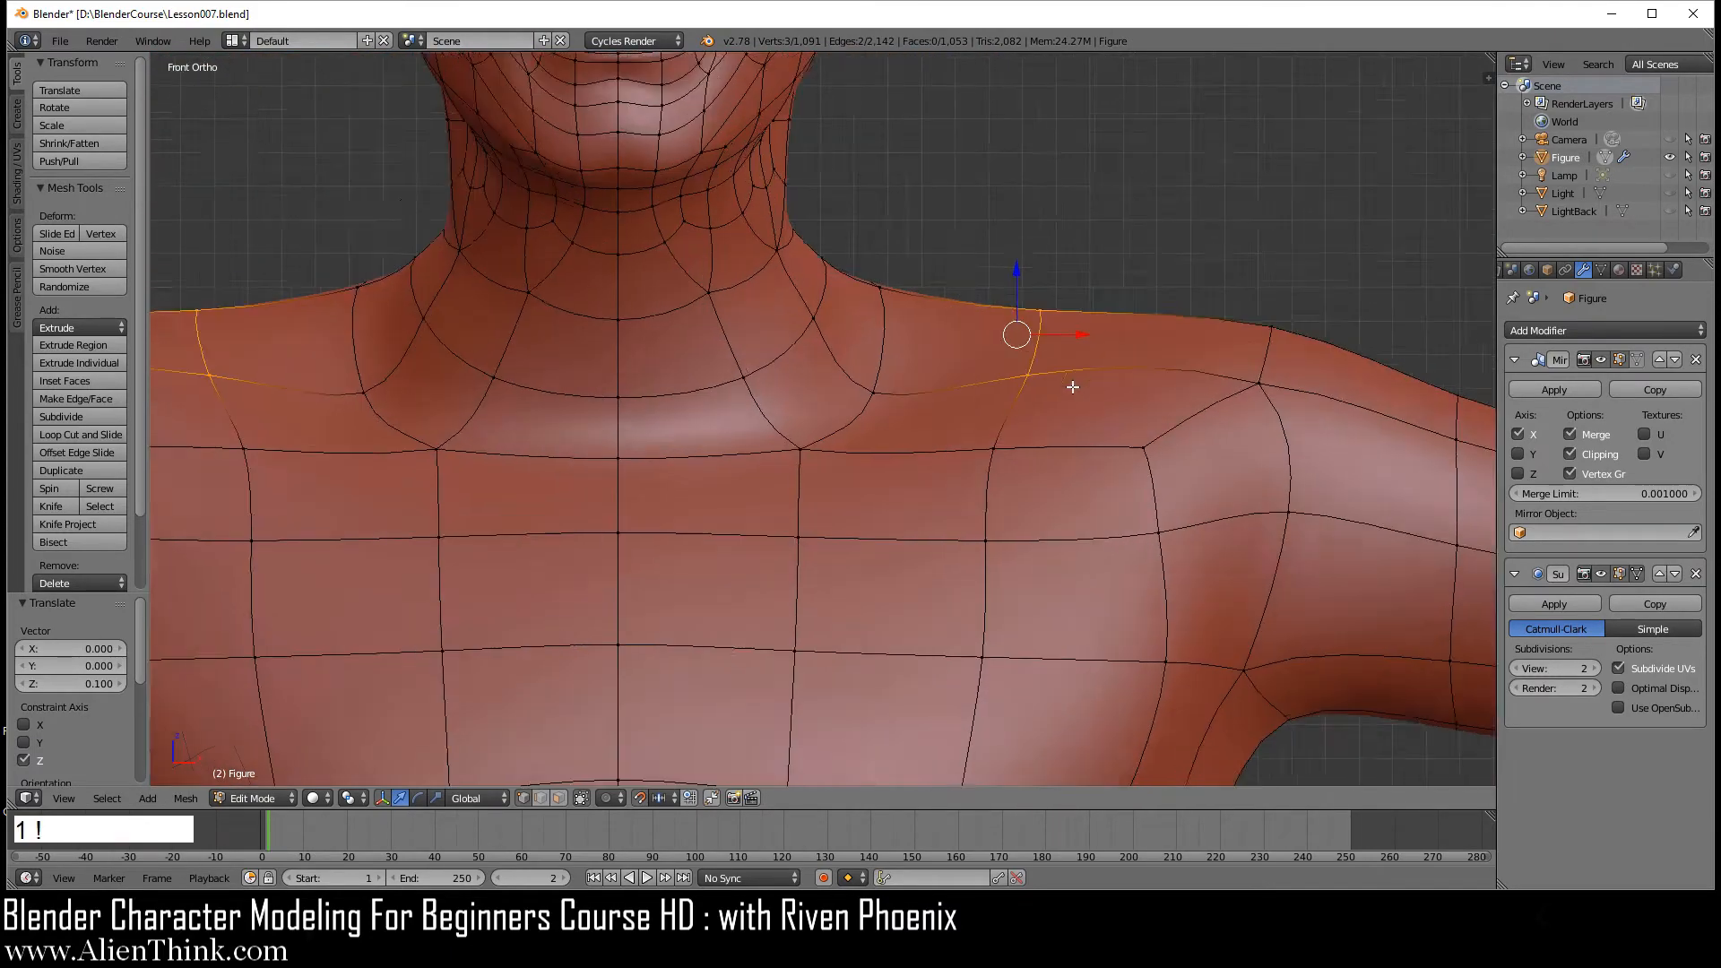
pyautogui.moveTo(1054, 251); pyautogui.dragTo(1111, 403)
# - Switch to Object Mode and inspect the reshaped neck and shoulders from an angle and from the front
pyautogui.scroll(-2, 1067, 423)
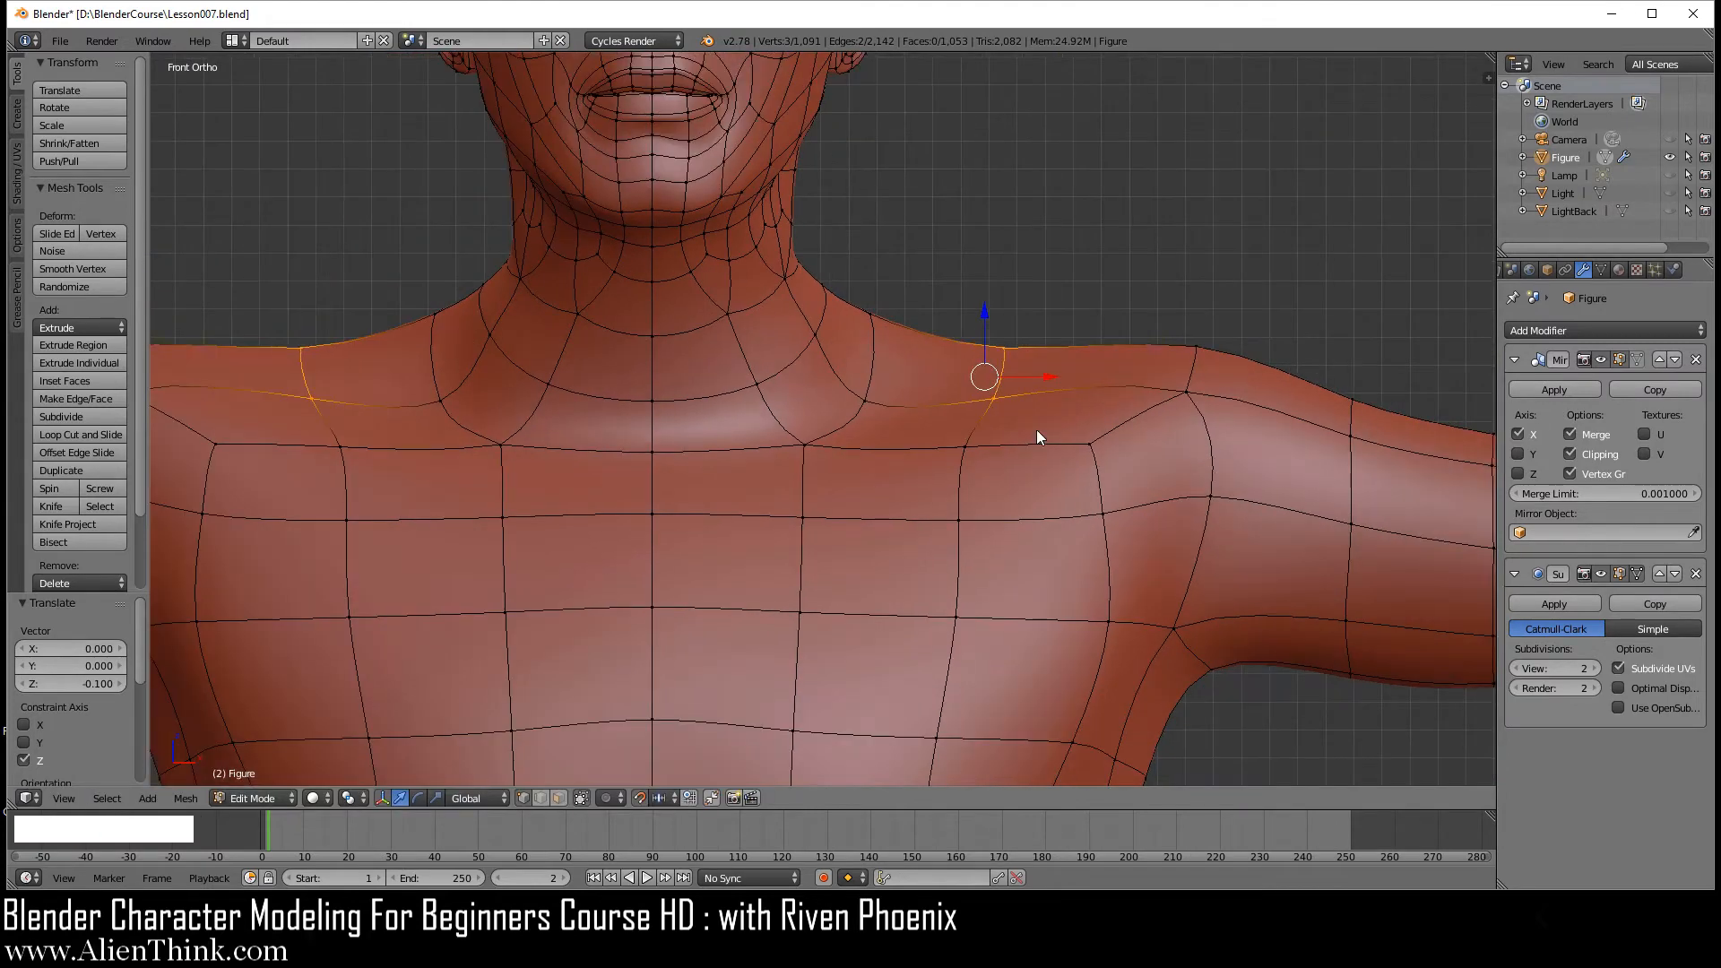
pyautogui.press('Tab')
pyautogui.moveTo(1037, 400); pyautogui.dragTo(871, 486, button='middle')
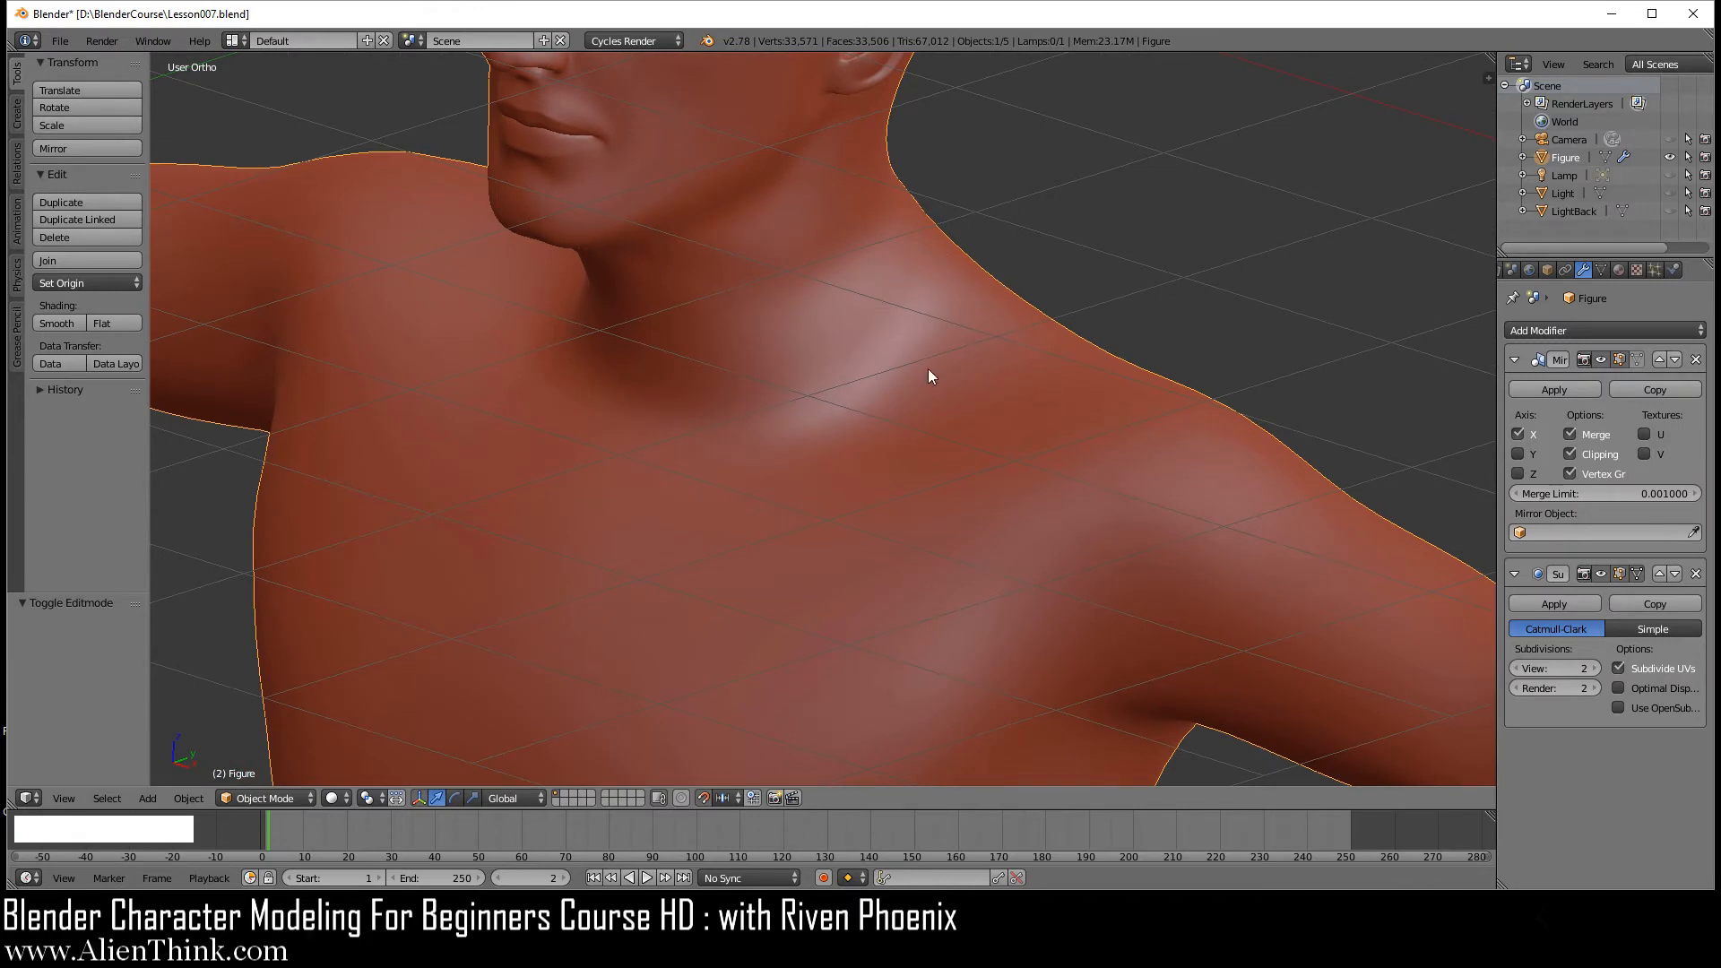
pyautogui.press('KP_1')
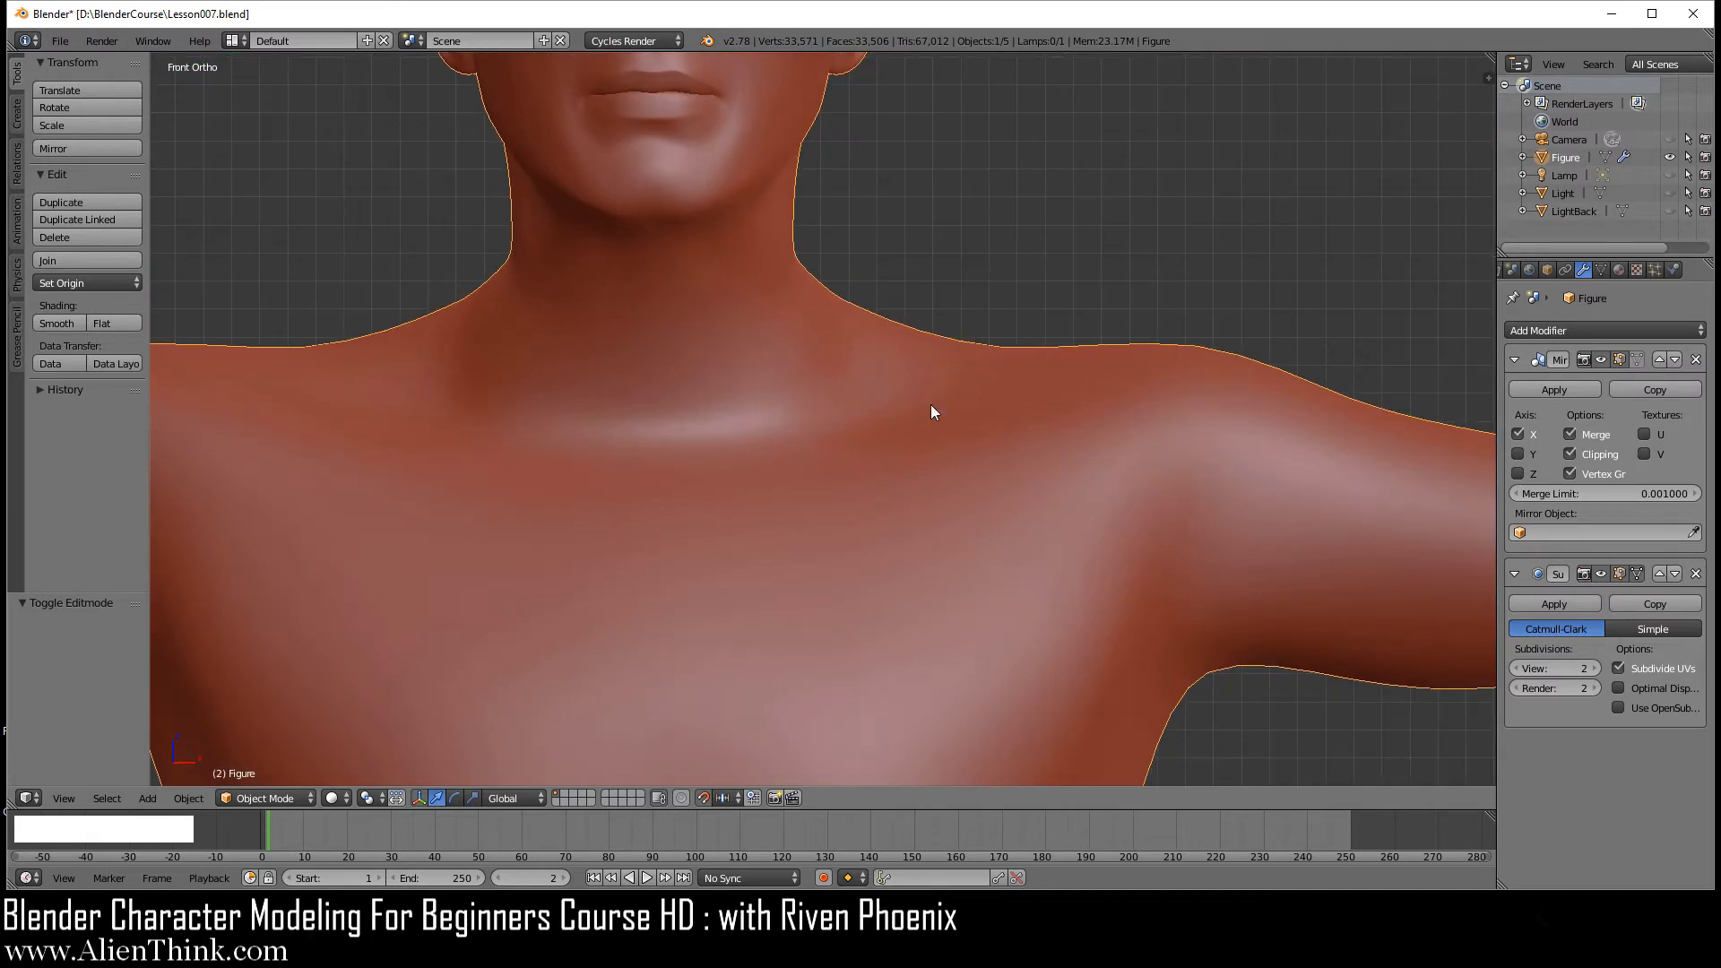
# - Return the figure to Edit Mode and limit selection to visible geometry
pyautogui.press('Tab')
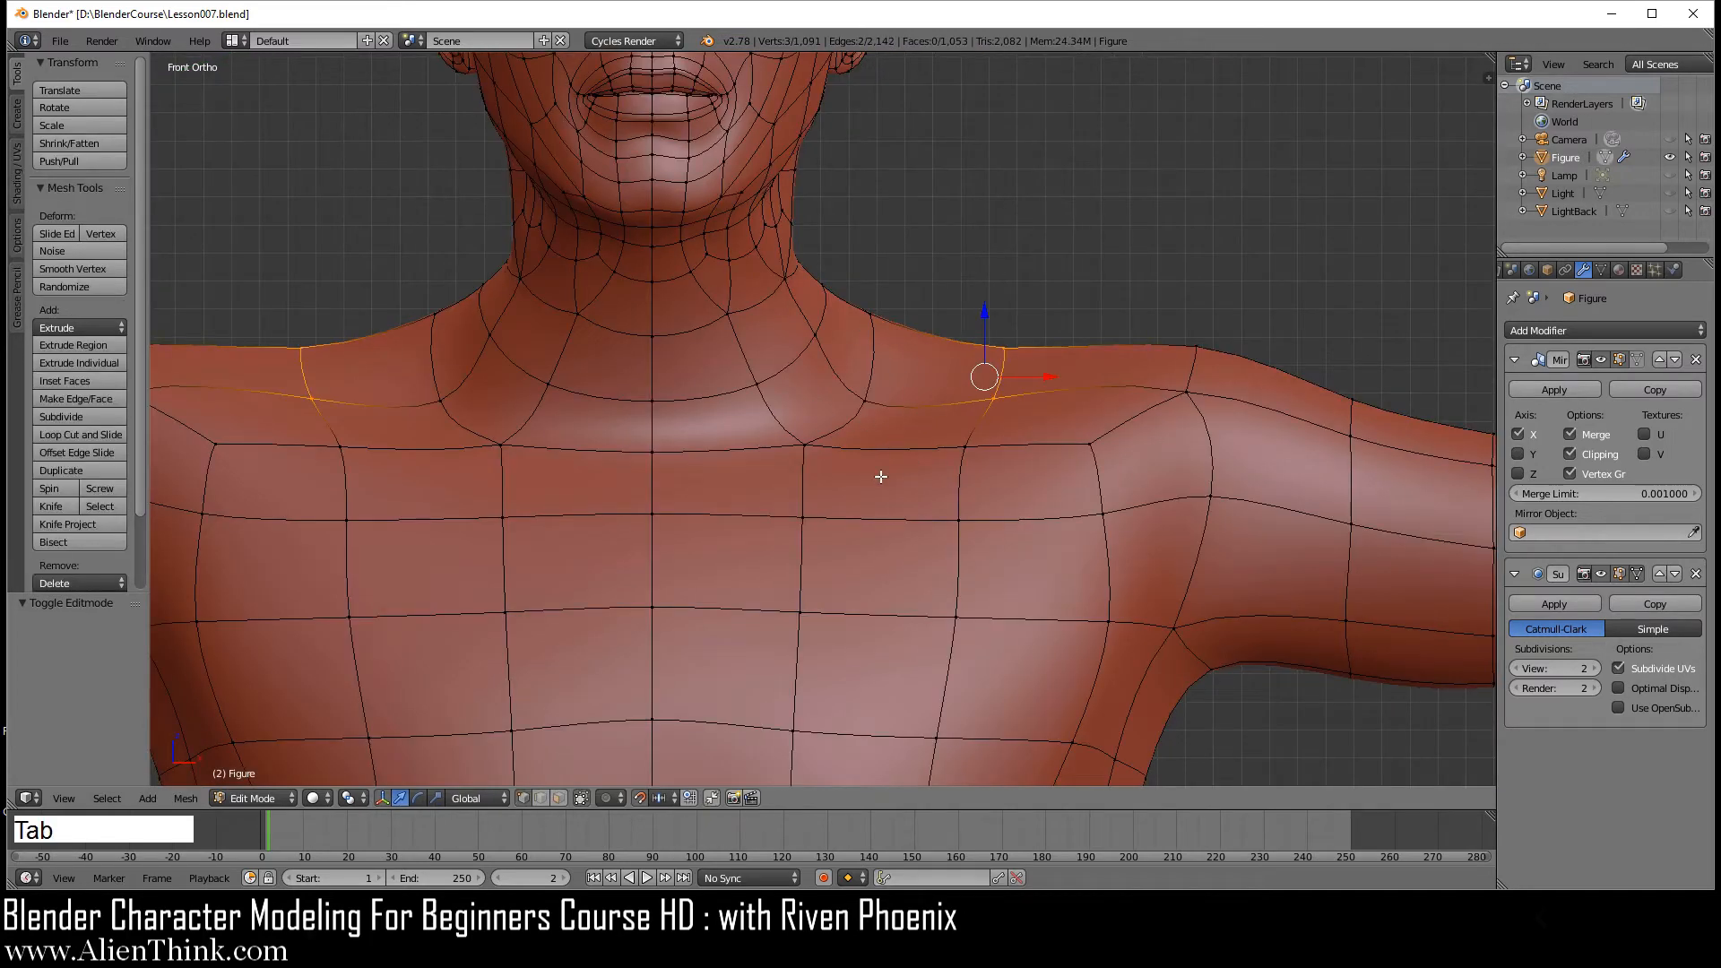
pyautogui.keyDown('shift'); pyautogui.moveTo(879, 476); pyautogui.dragTo(972, 439, button='middle'); pyautogui.keyUp('shift')
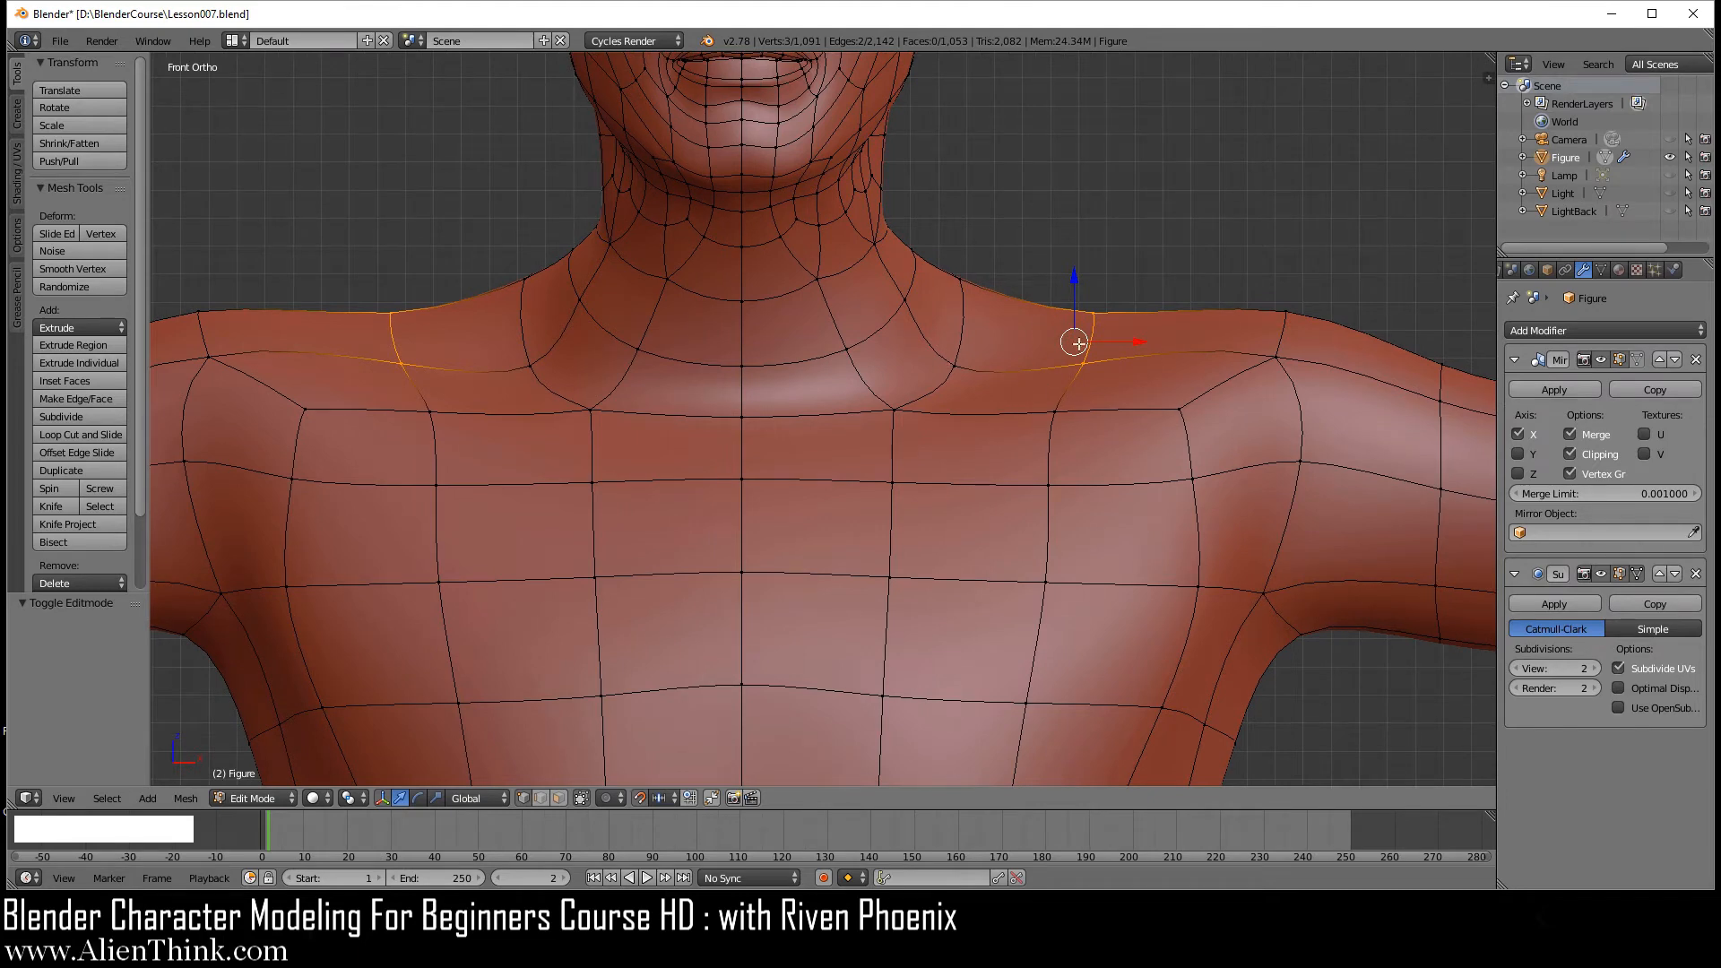
pyautogui.scroll(1, 1026, 394)
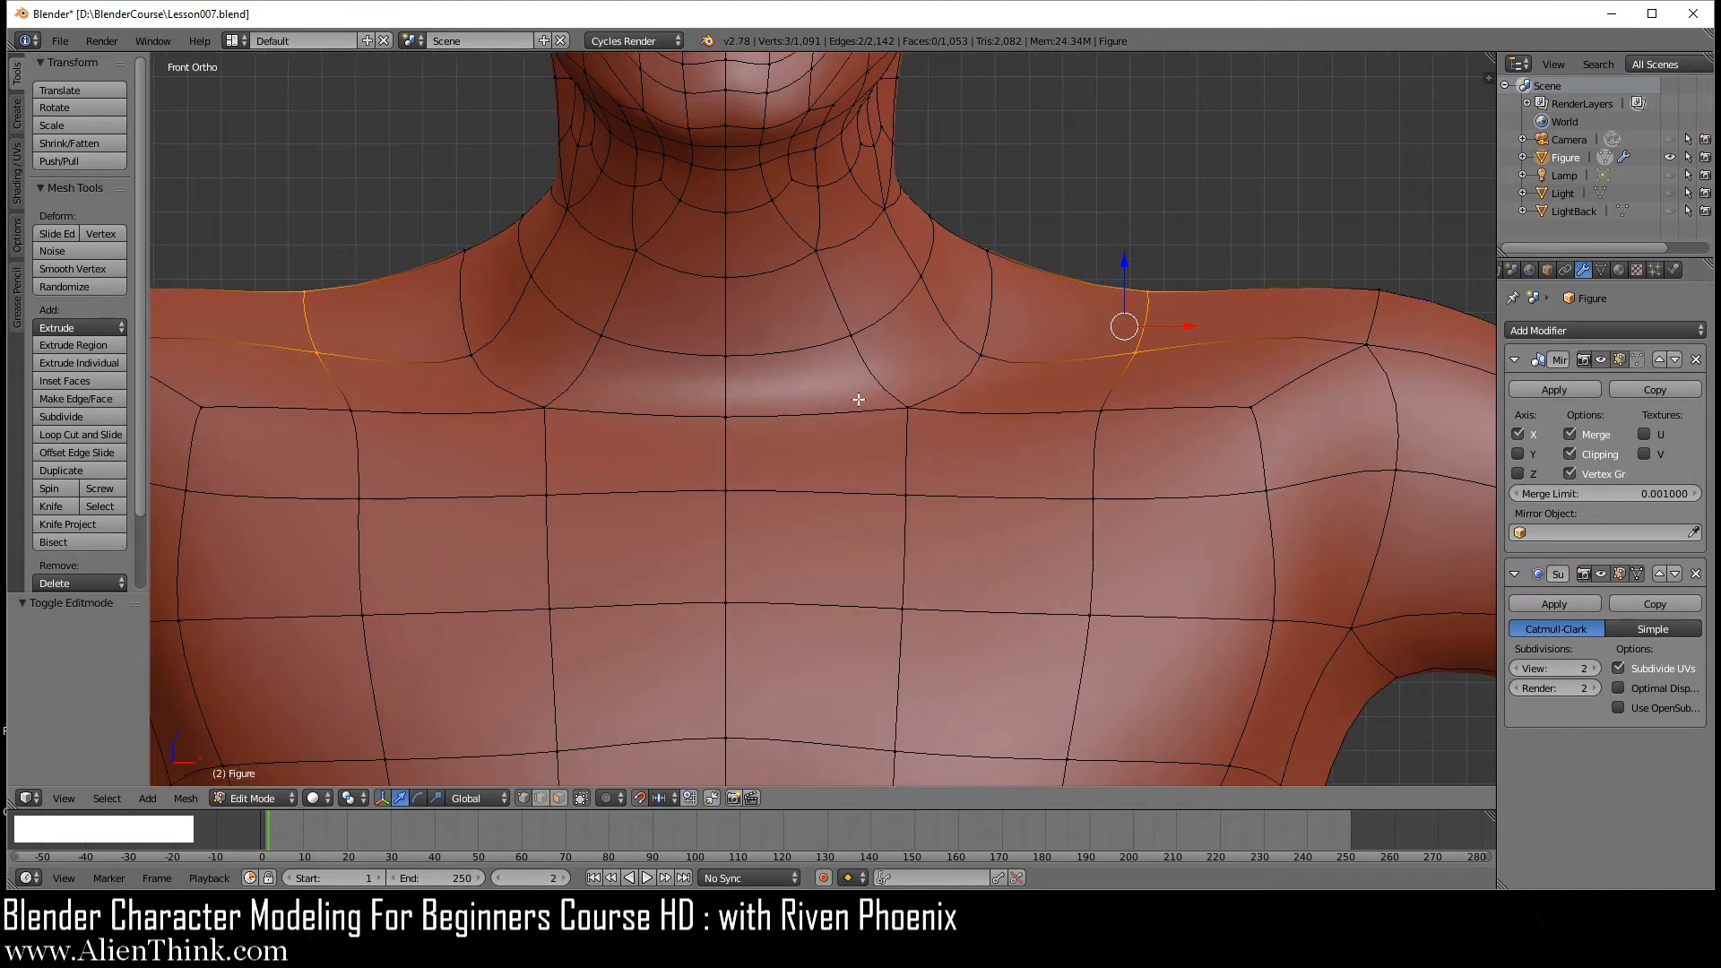
pyautogui.click(581, 798)
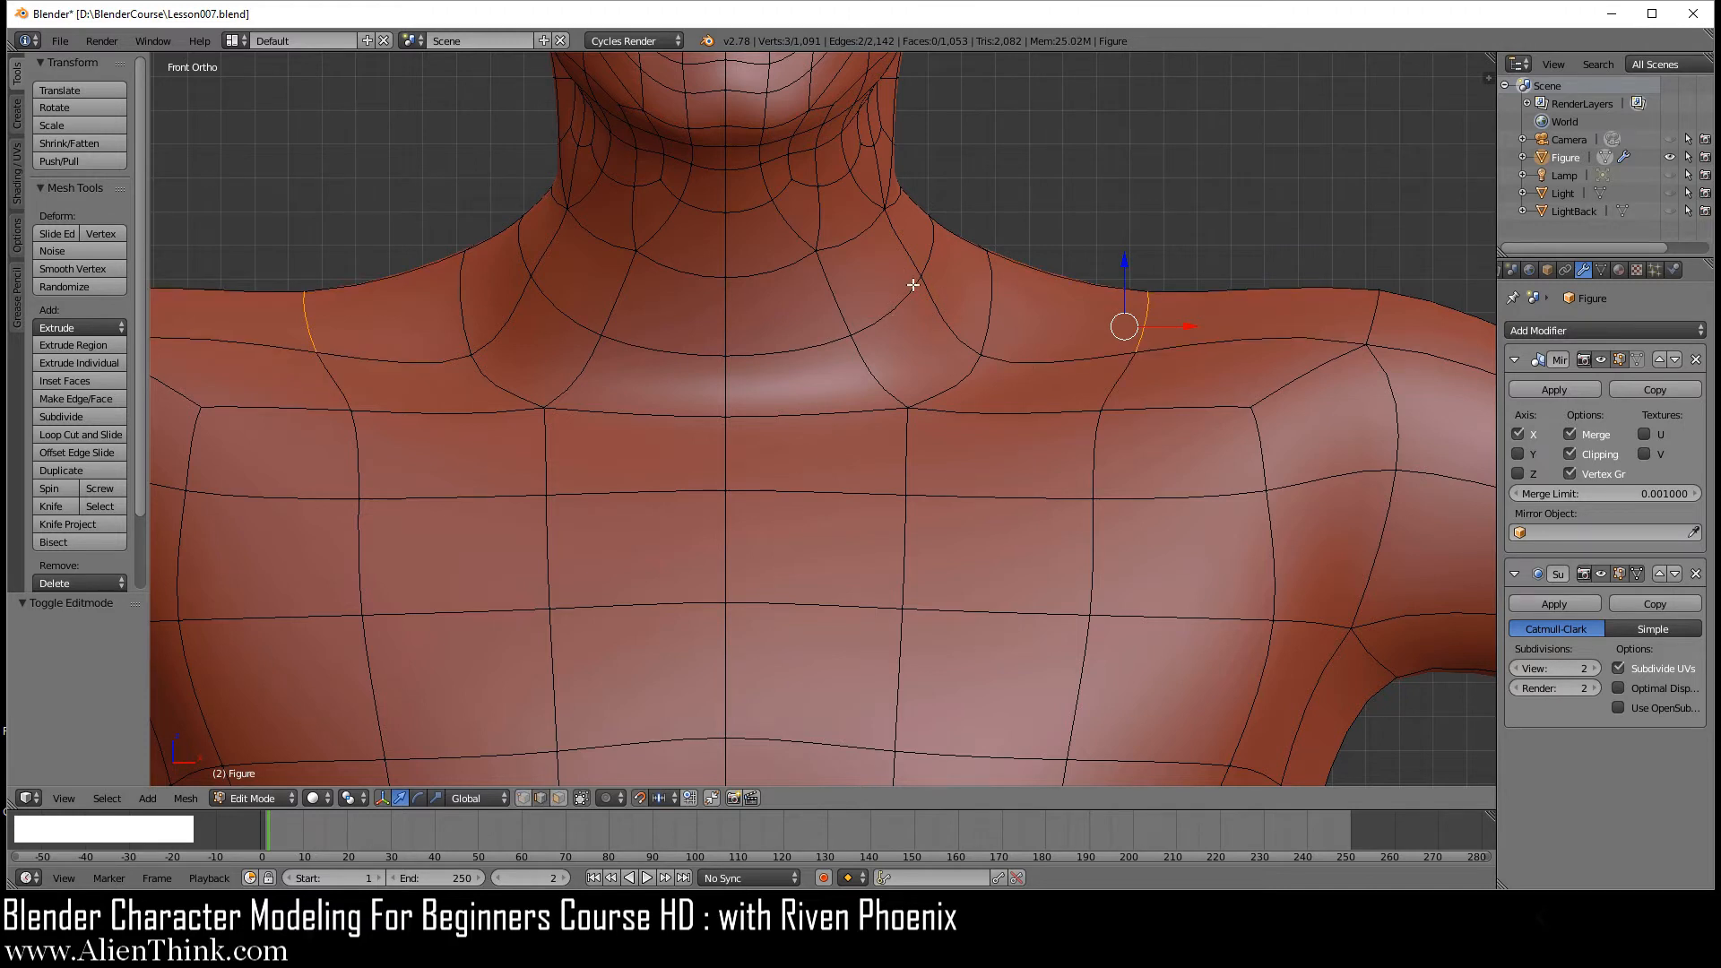
# - In face selection mode, select the two stacked cheek faces beside the mouth
pyautogui.keyDown('shift'); pyautogui.moveTo(894, 238); pyautogui.dragTo(886, 489, button='middle'); pyautogui.keyUp('shift')
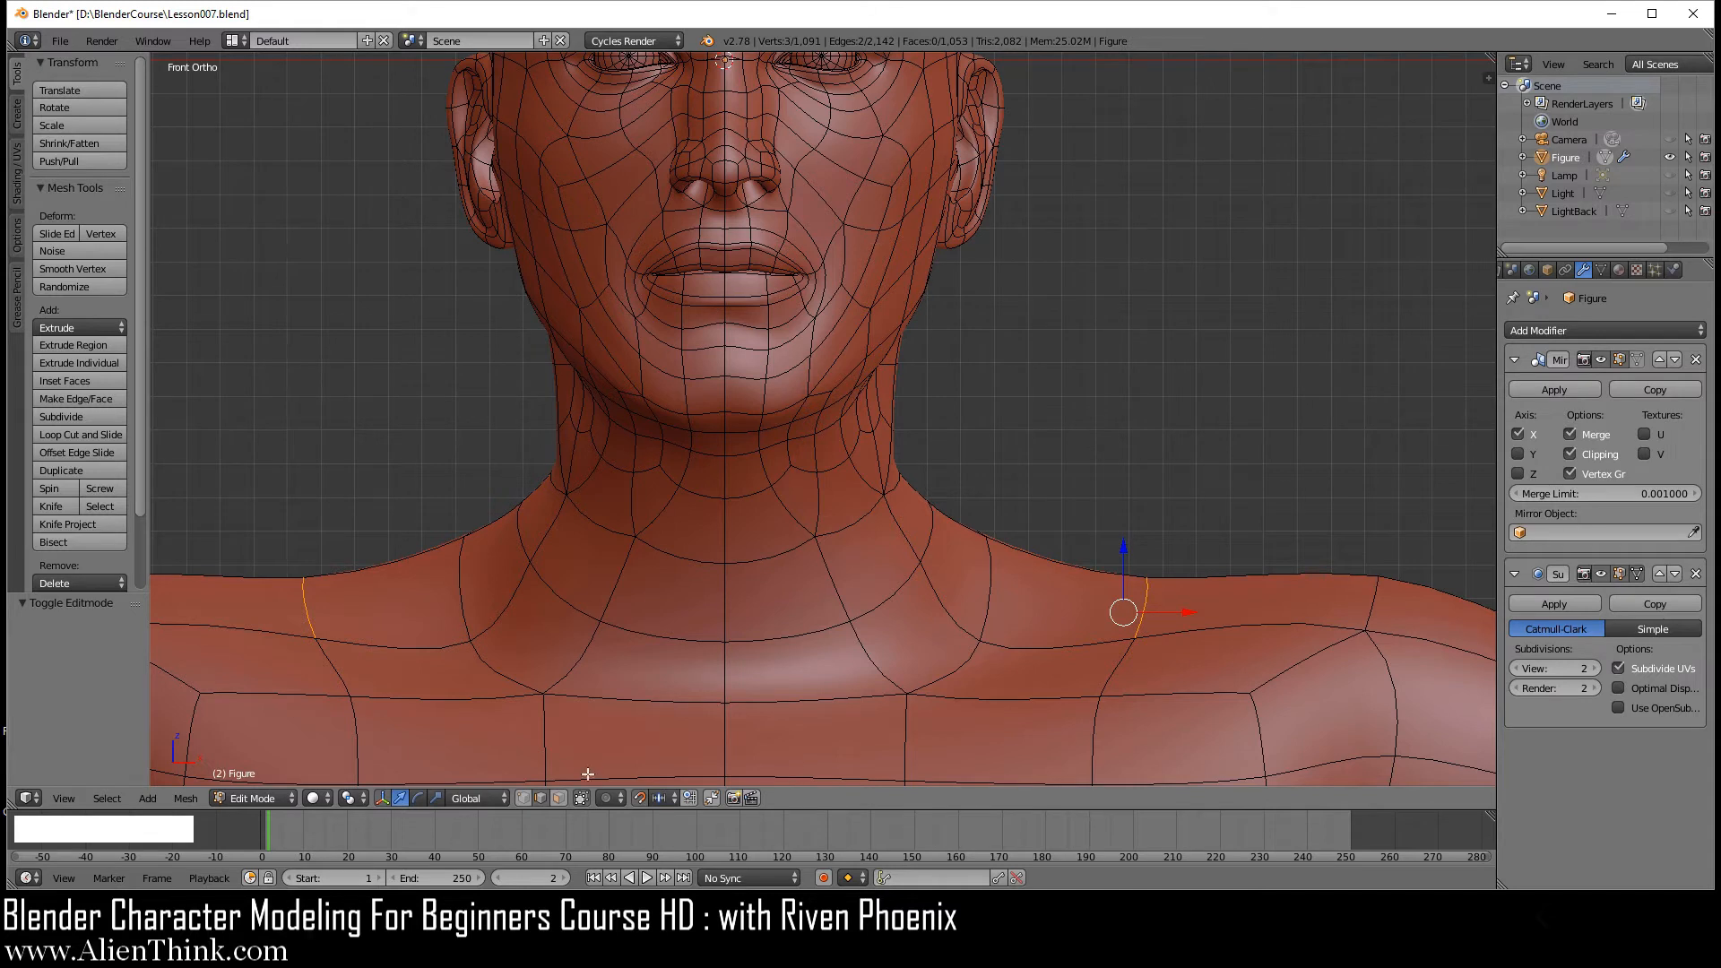
pyautogui.click(559, 797)
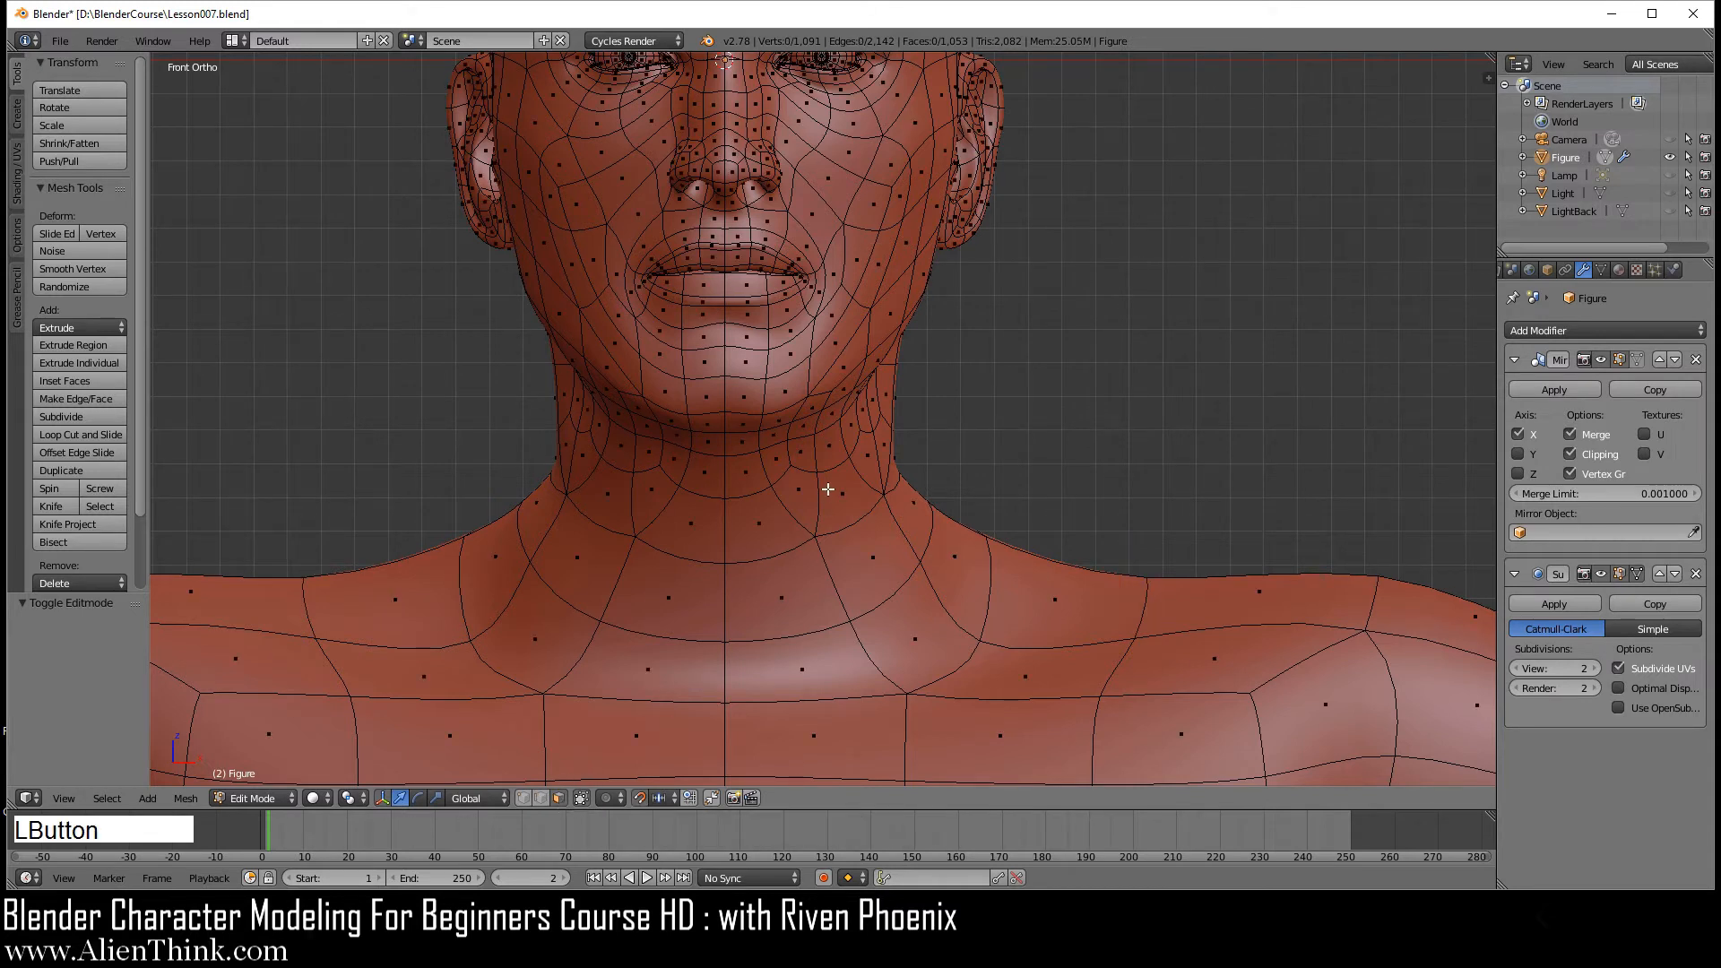
pyautogui.rightClick(858, 254)
pyautogui.keyDown('shift'); pyautogui.rightClick(866, 215); pyautogui.keyUp('shift')
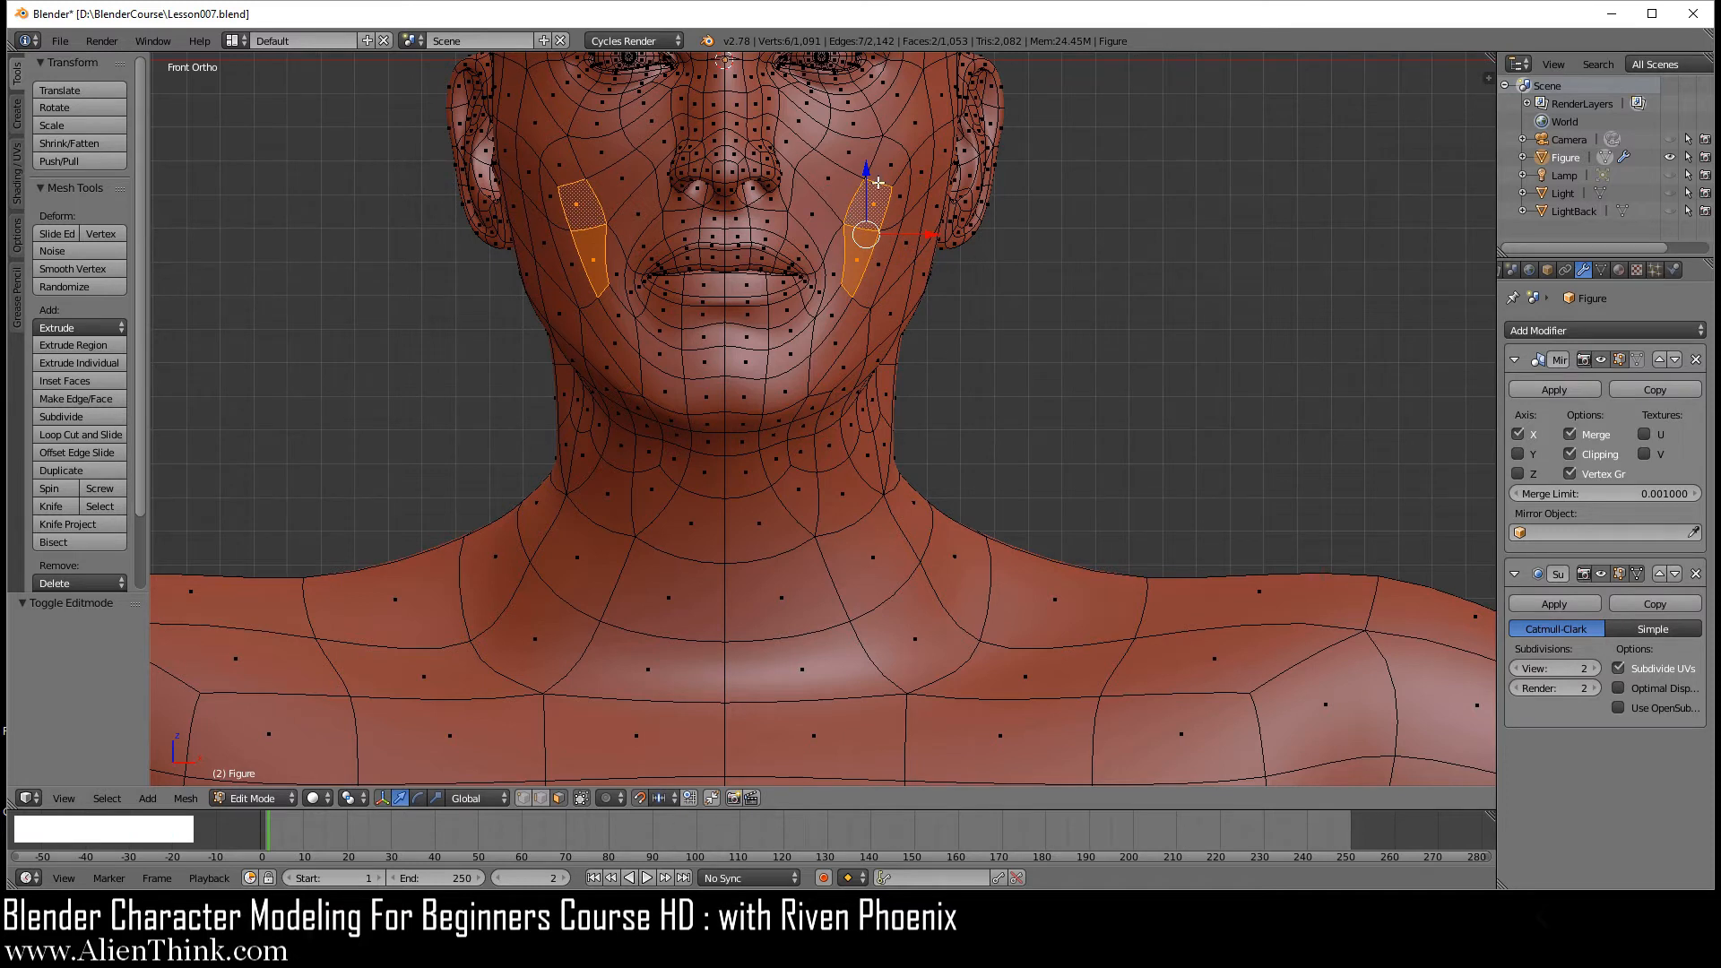
# - In edge selection mode, select the lengthwise edge beside the throat's centre line and move it -0.1 along X
pyautogui.click(541, 799)
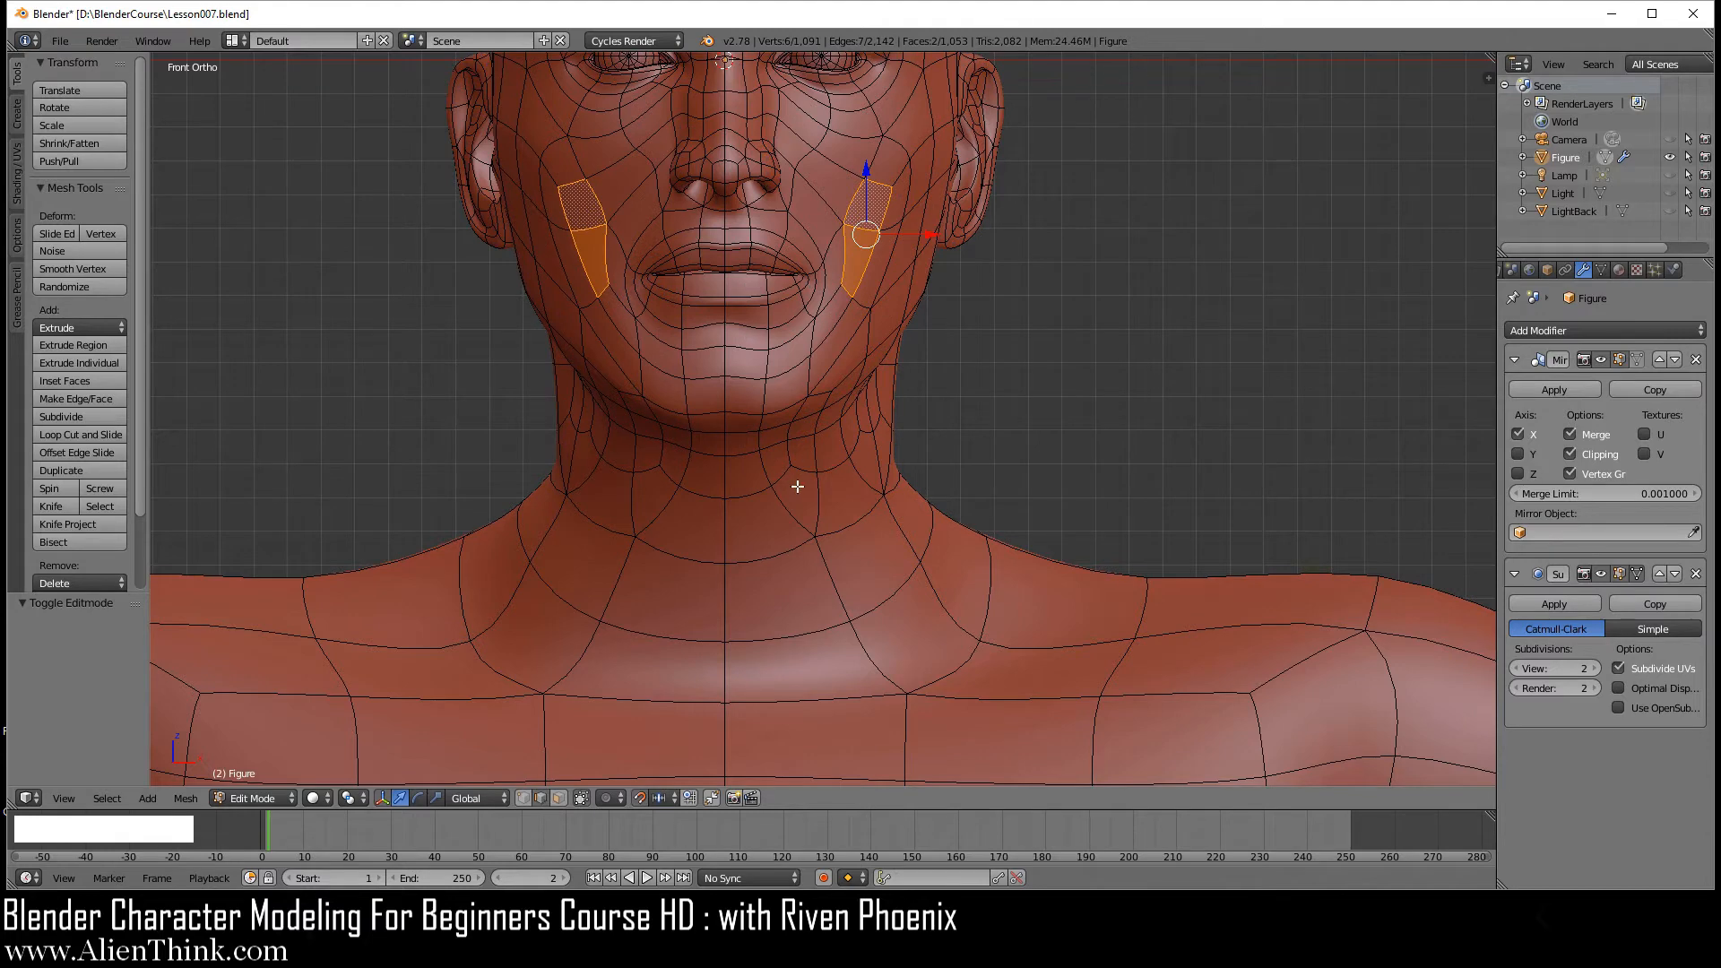
pyautogui.keyDown('shift'); pyautogui.moveTo(820, 504); pyautogui.dragTo(853, 357, button='middle'); pyautogui.keyUp('shift')
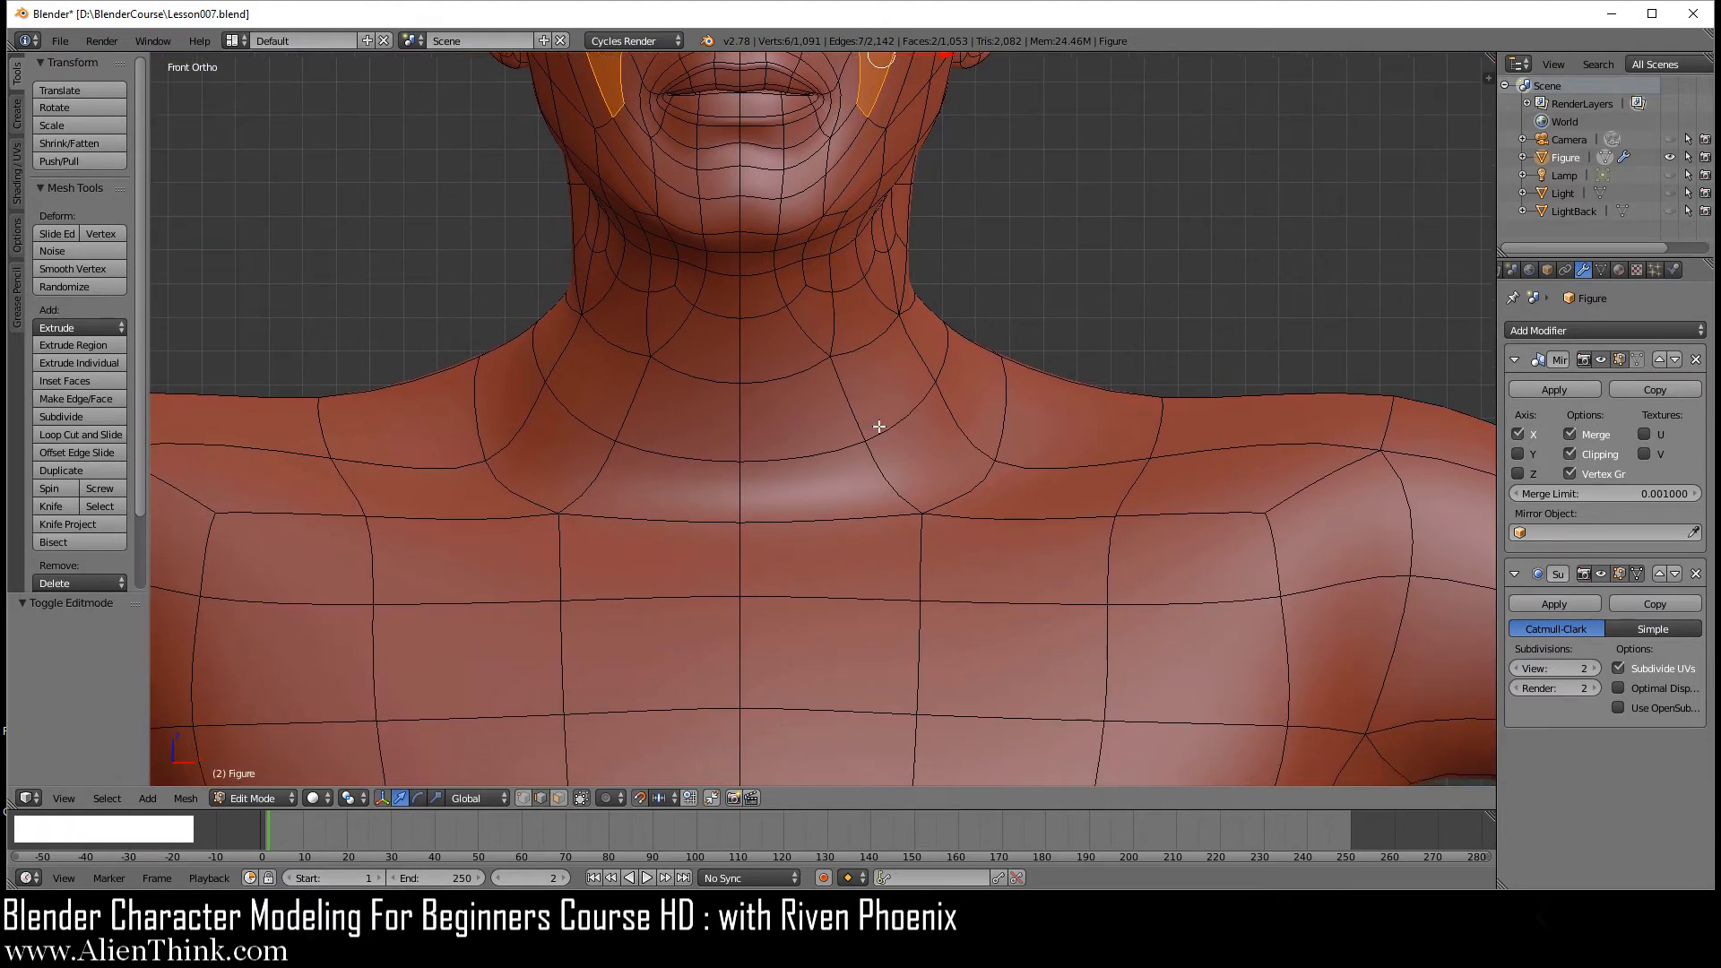
pyautogui.scroll(1, 876, 417)
pyautogui.rightClick(855, 388)
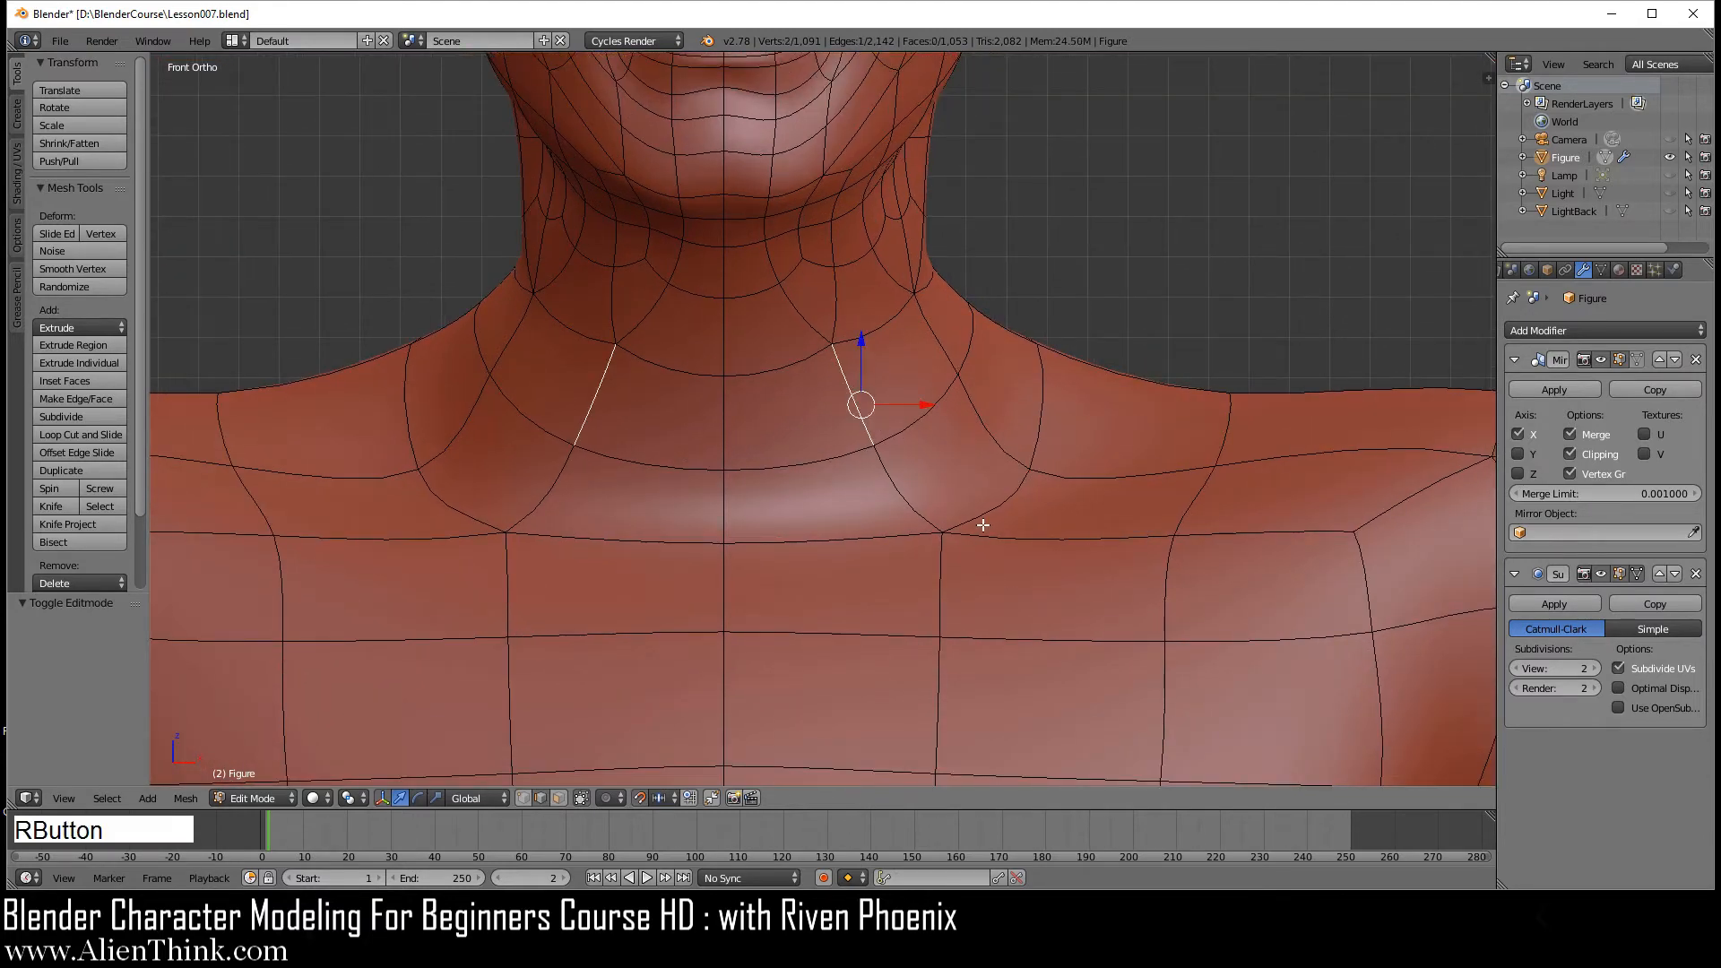
pyautogui.scroll(-2, 983, 520)
pyautogui.scroll(2, 983, 518)
pyautogui.moveTo(924, 405); pyautogui.dragTo(898, 406)
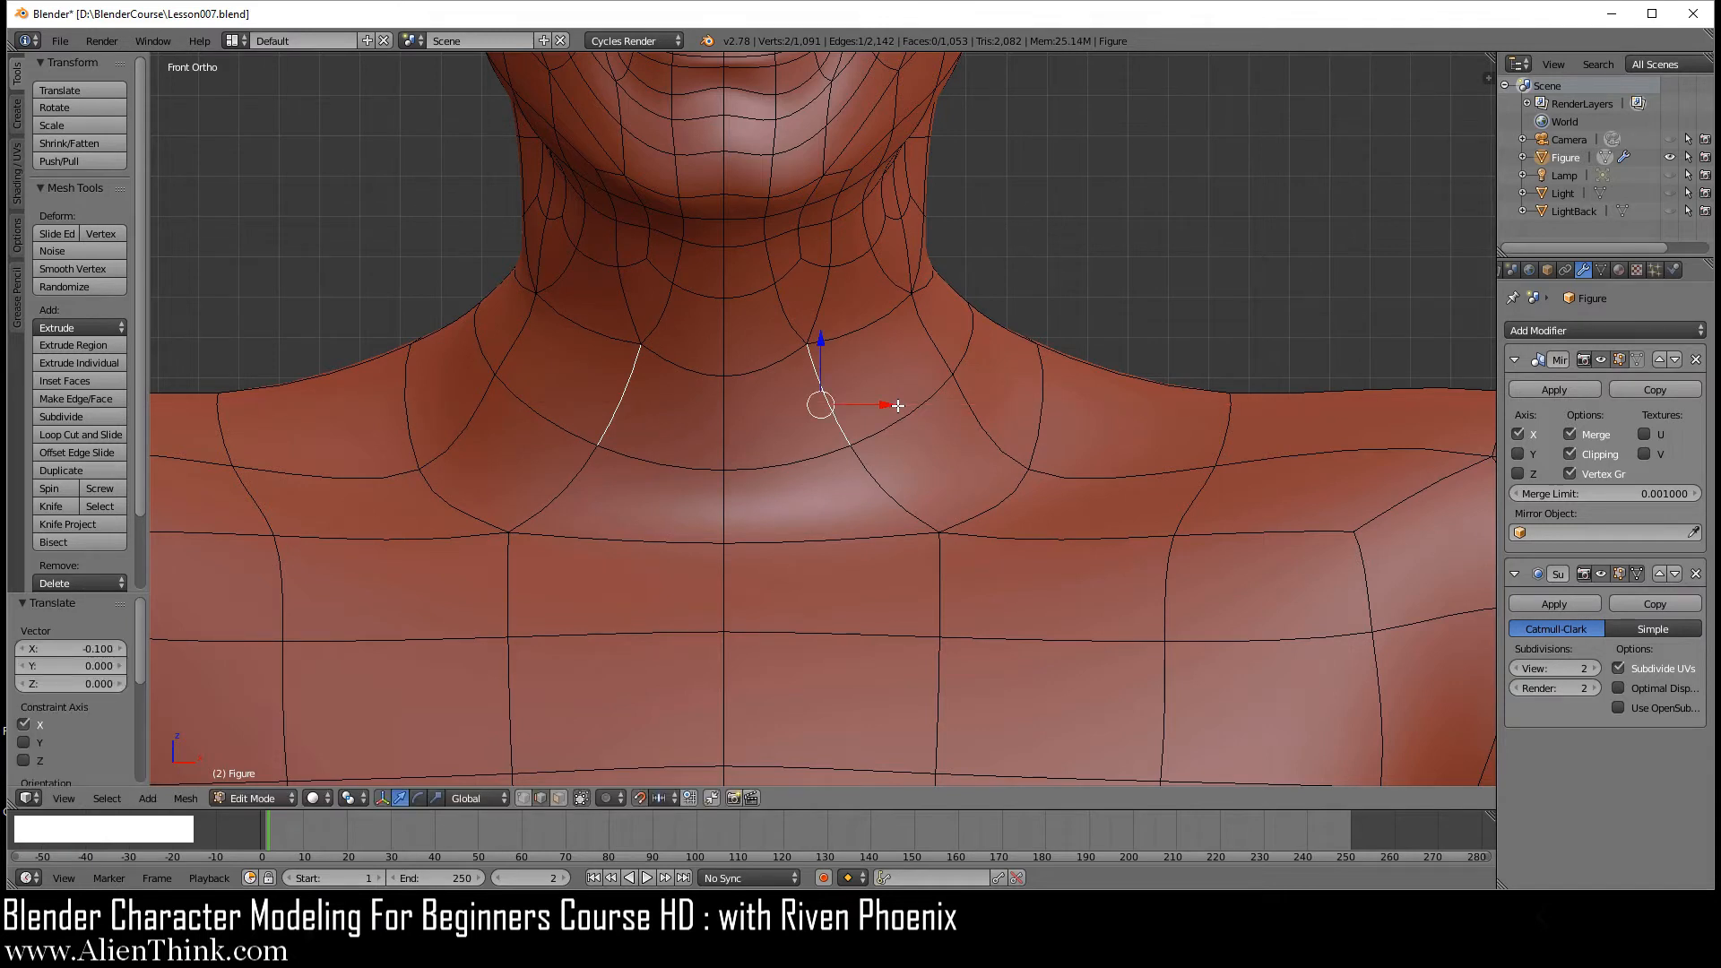
# - Rotate the adjoining crosswise edge on the lower neck repeatedly until it runs from the side of the neck down to the neck base
pyautogui.rightClick(909, 410)
pyautogui.press('ctrl')
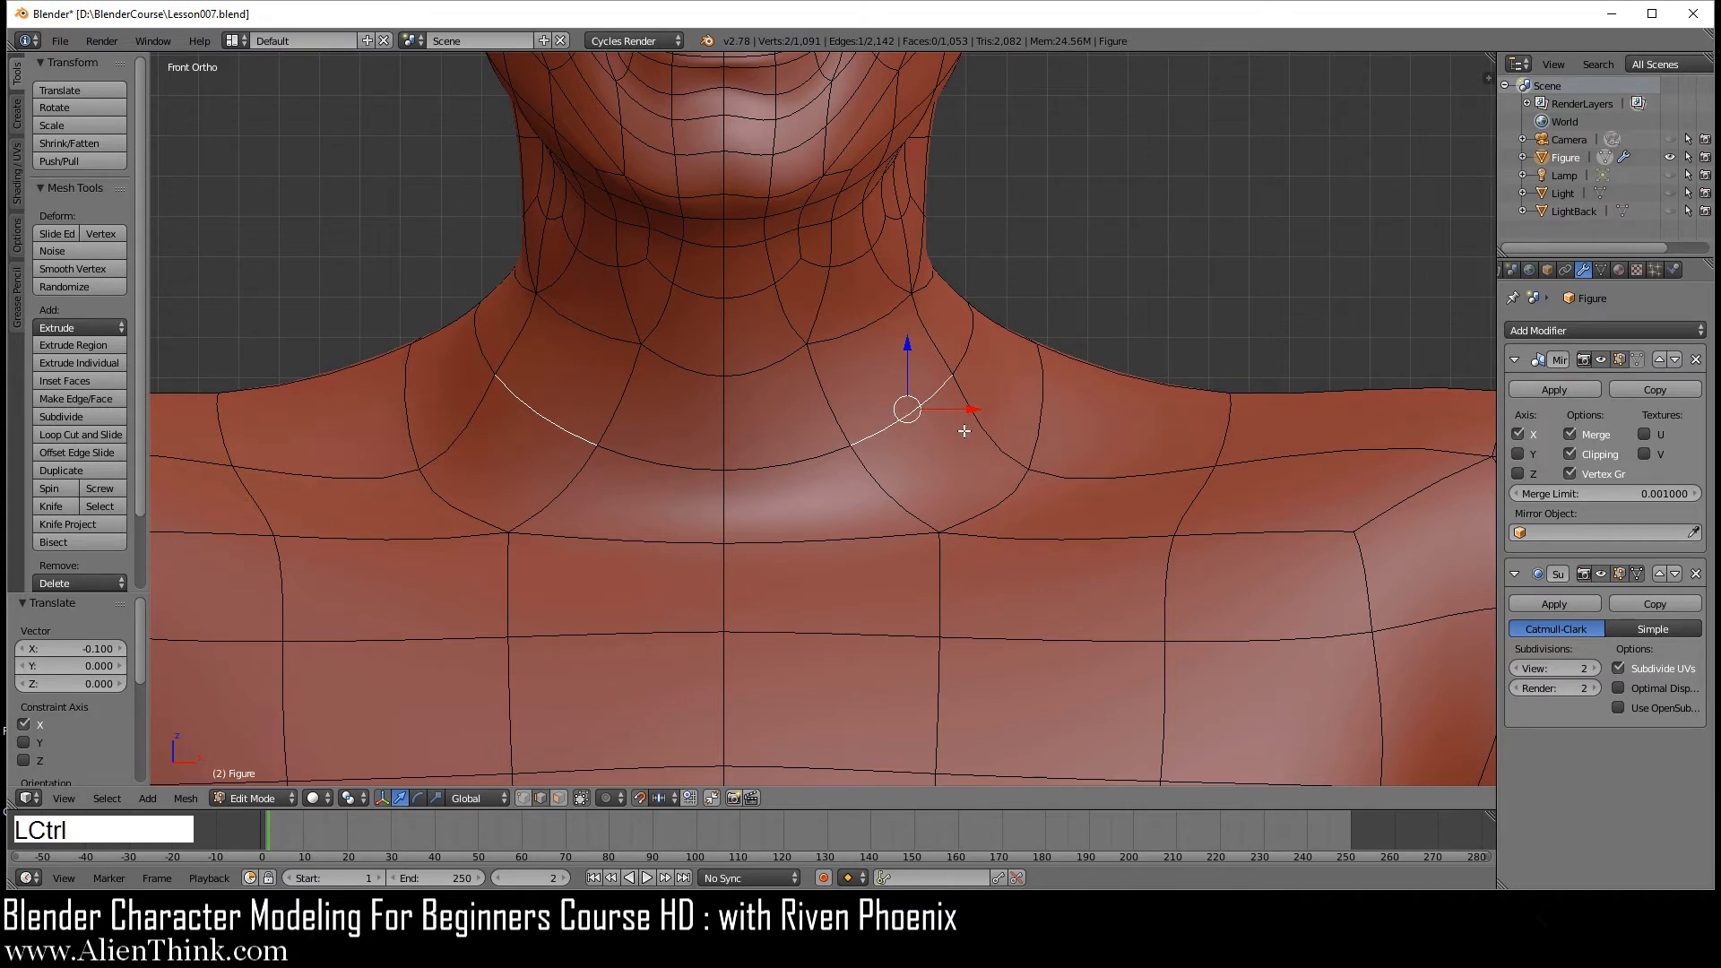
pyautogui.hotkey('ctrl', 'a')
pyautogui.hotkey('ctrl', 'a')
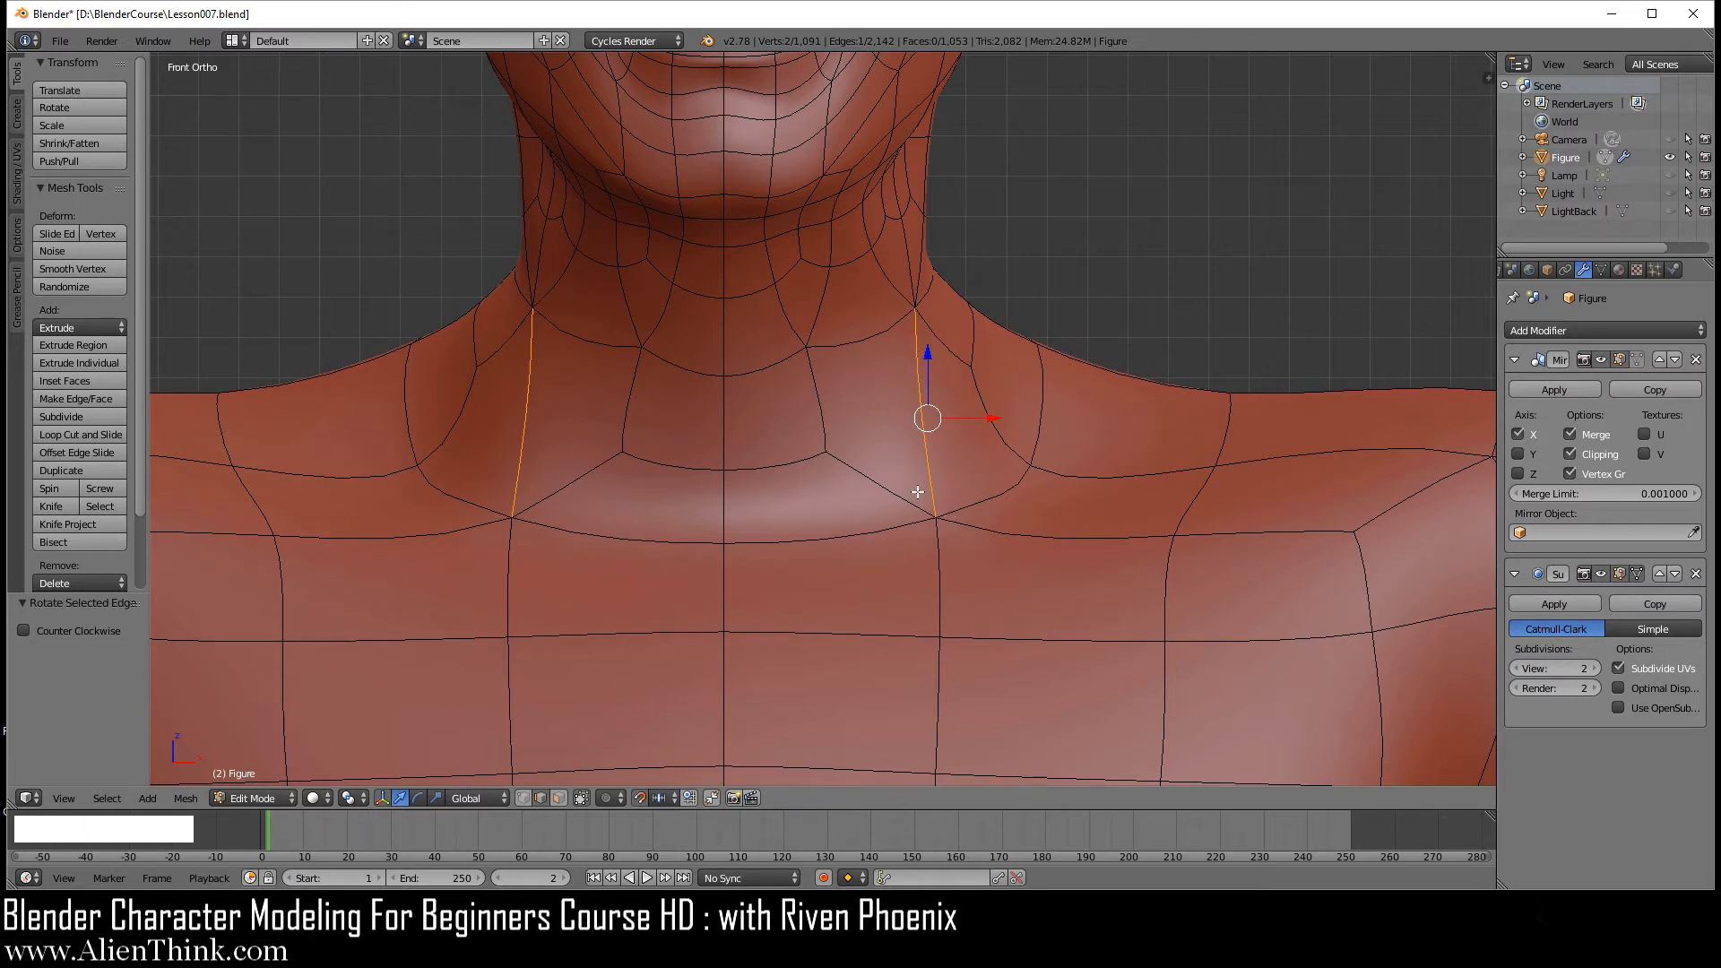
pyautogui.press('ctrl')
pyautogui.hotkey('ctrl', 'a')
pyautogui.hotkey('ctrl', 'a')
pyautogui.hotkey('ctrl', 'a')
pyautogui.hotkey('ctrl', 'a')
pyautogui.hotkey('ctrl', 'a')
pyautogui.hotkey('ctrl', 'a')
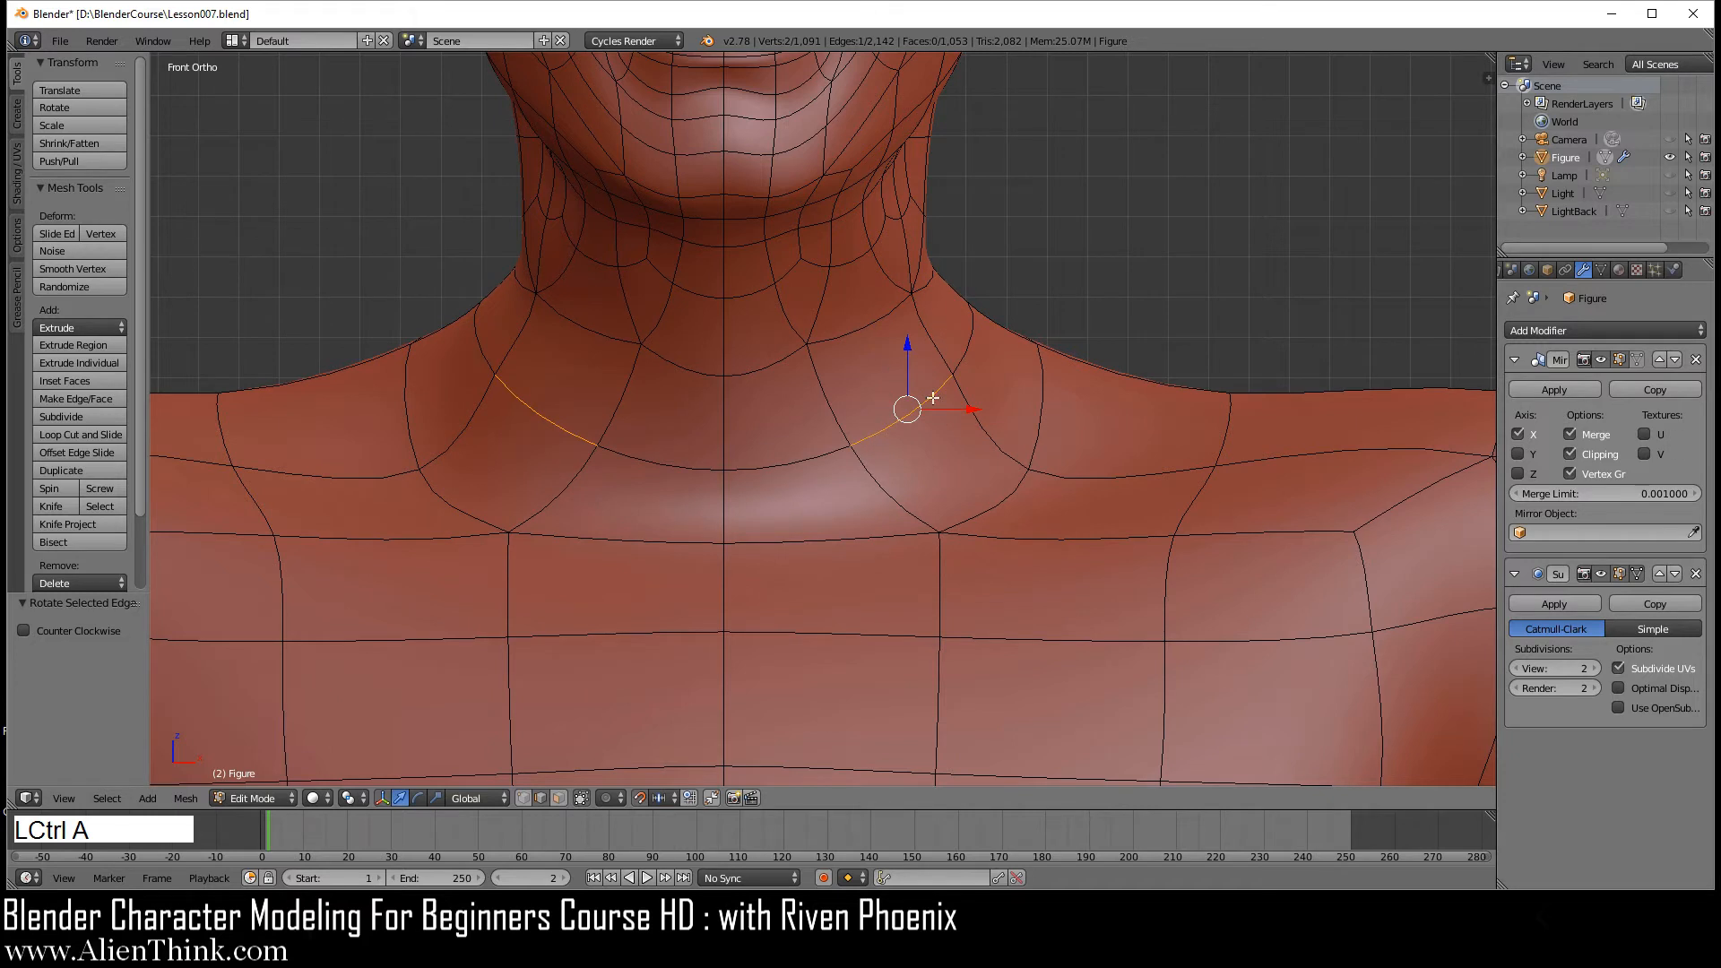
pyautogui.hotkey('ctrl', 'a')
pyautogui.hotkey('ctrl', 'a')
pyautogui.hotkey('ctrl', 'a')
pyautogui.hotkey('ctrl', 'a')
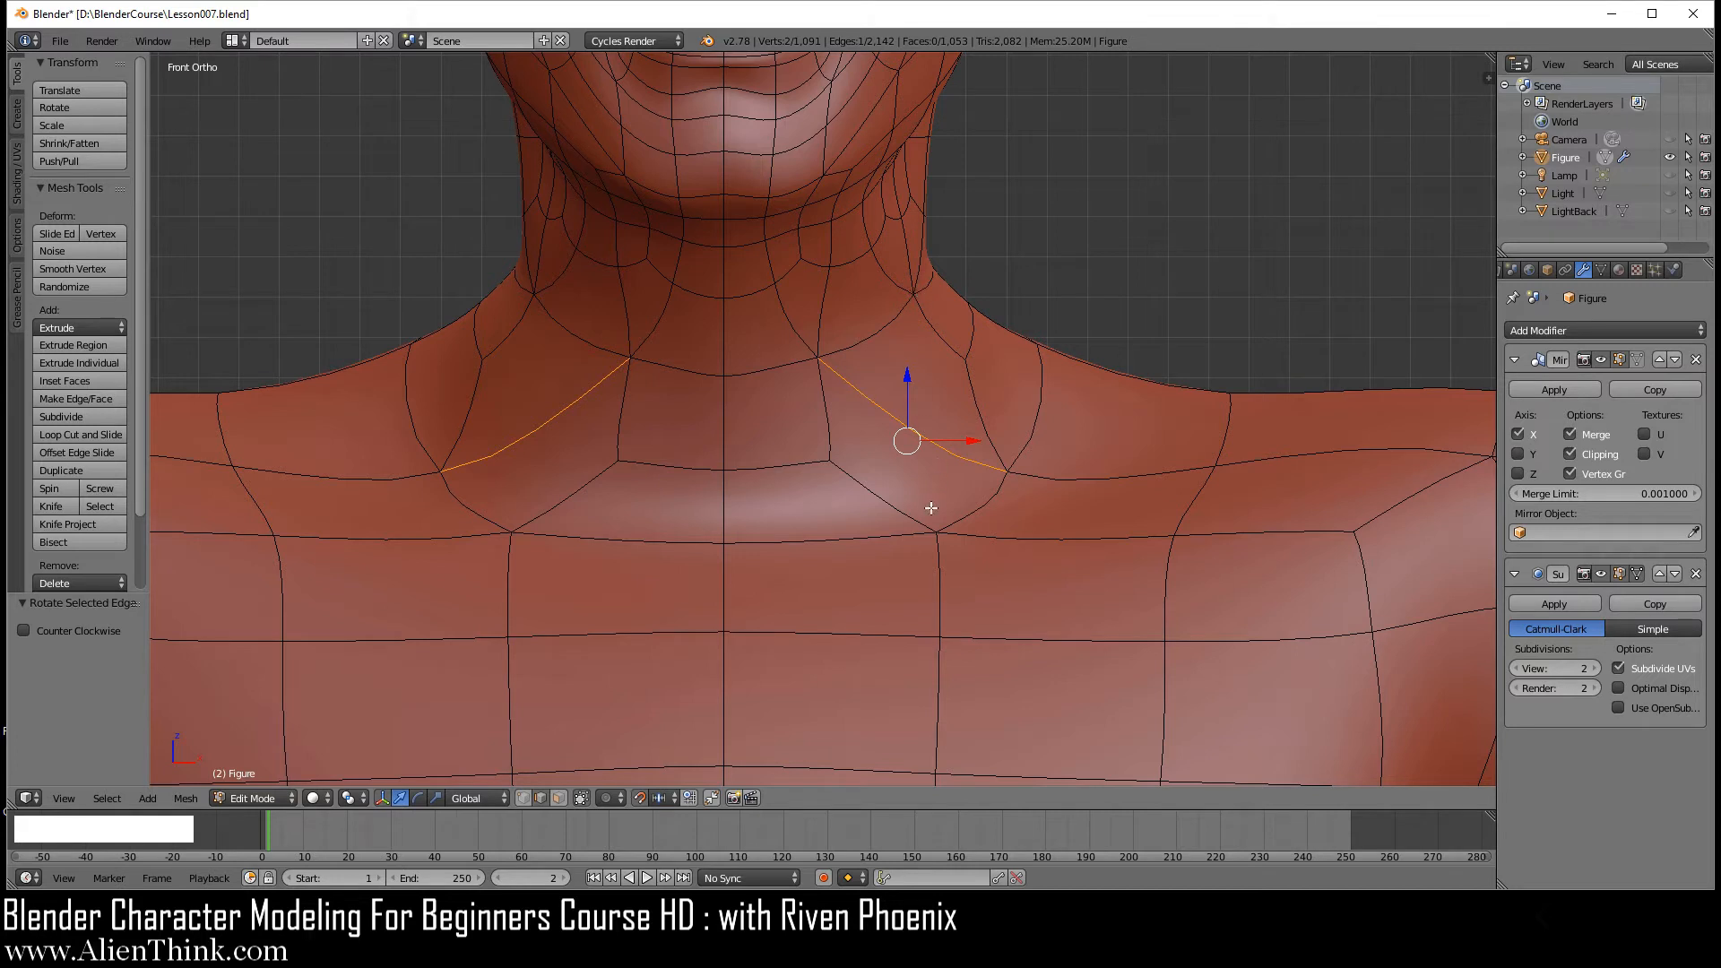
pyautogui.hotkey('ctrl', 'a')
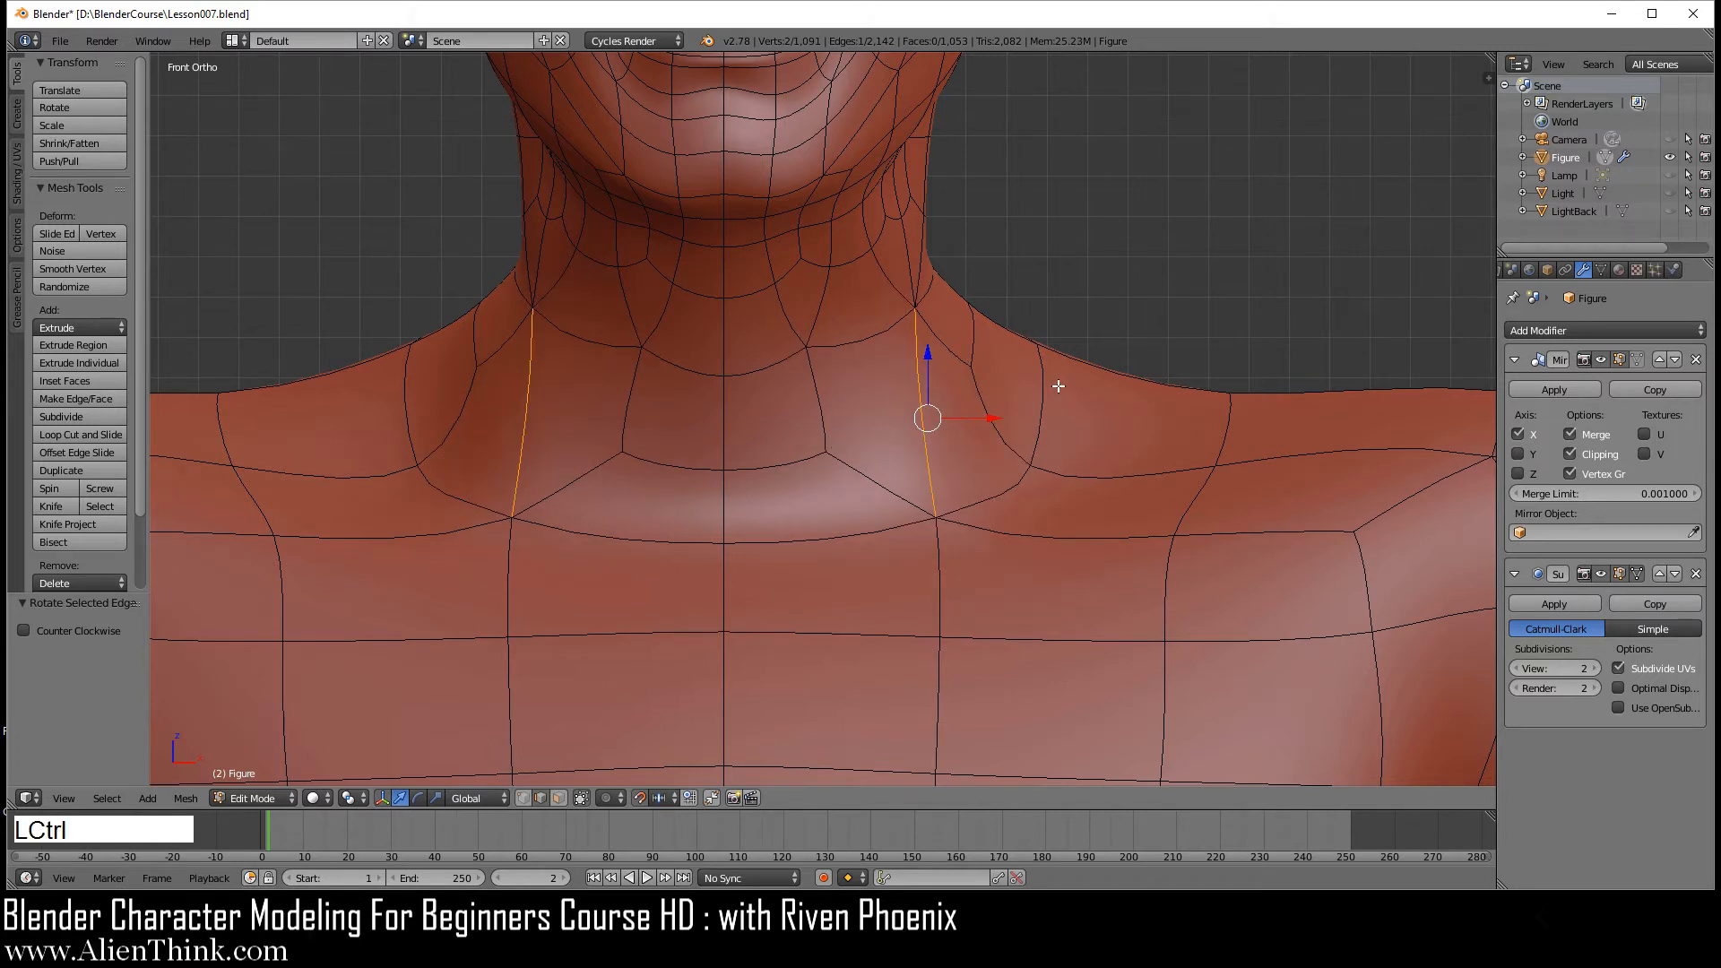
pyautogui.hotkey('ctrl', 'a')
pyautogui.hotkey('ctrl', 'a')
# - In vertex selection mode, select the vertex at the rotated edge's lower end and move it -0.4 along X
pyautogui.click(523, 797)
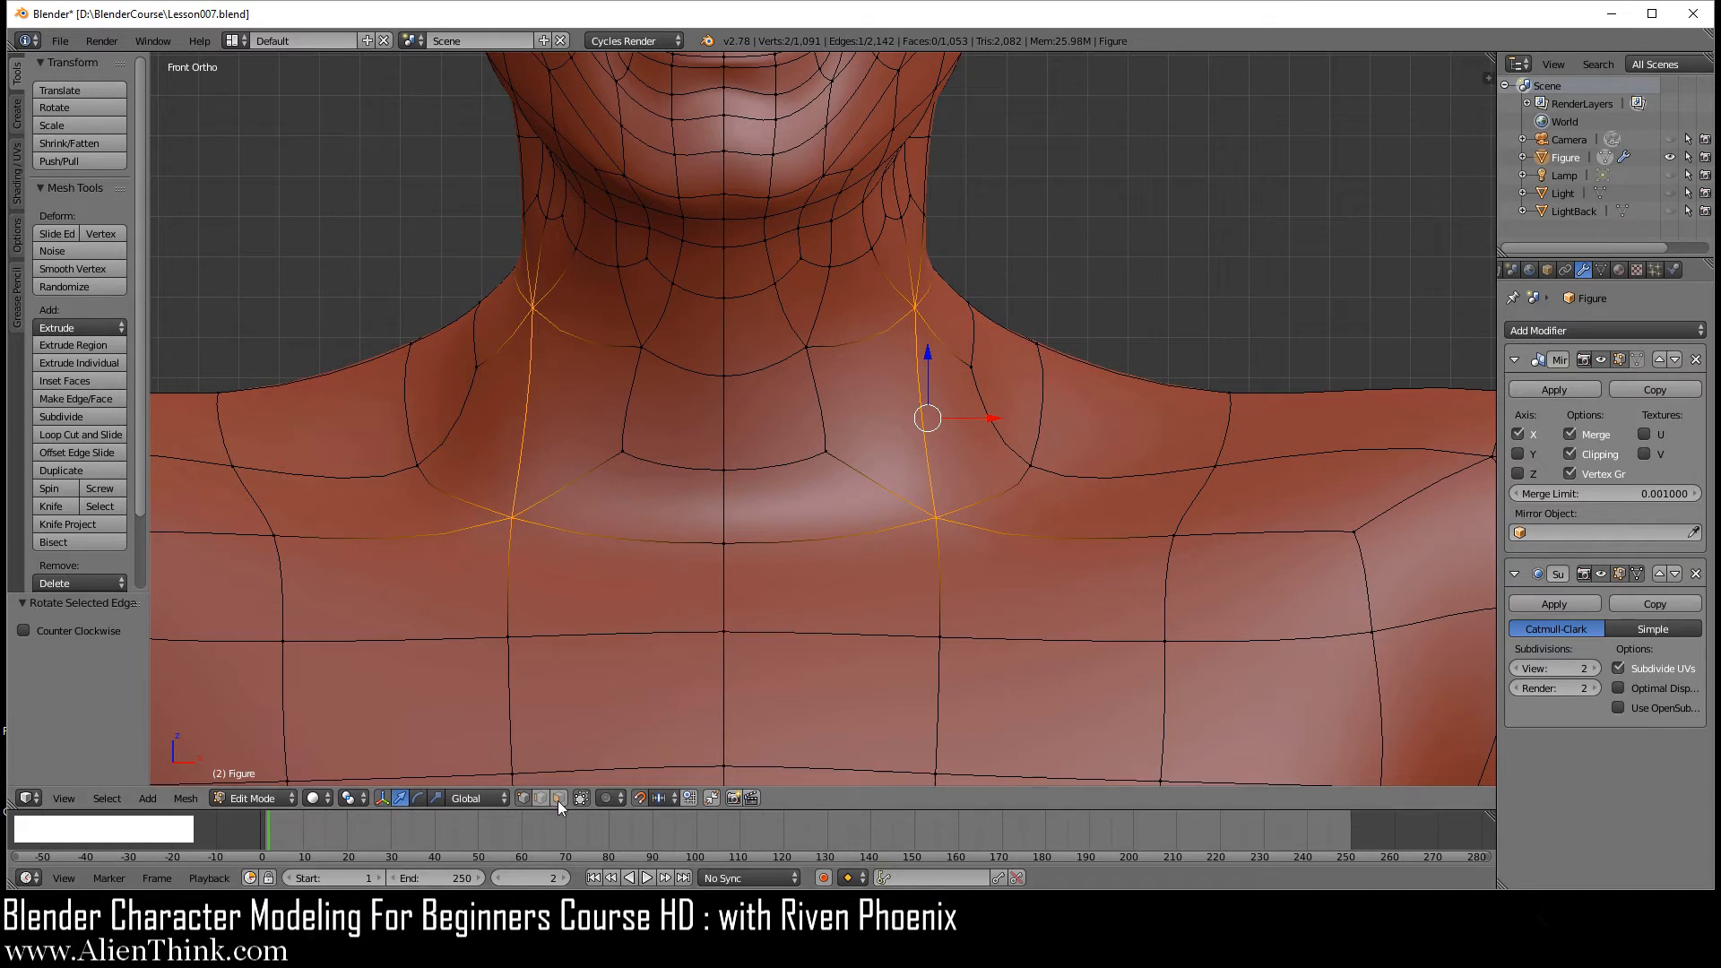
pyautogui.rightClick(941, 520)
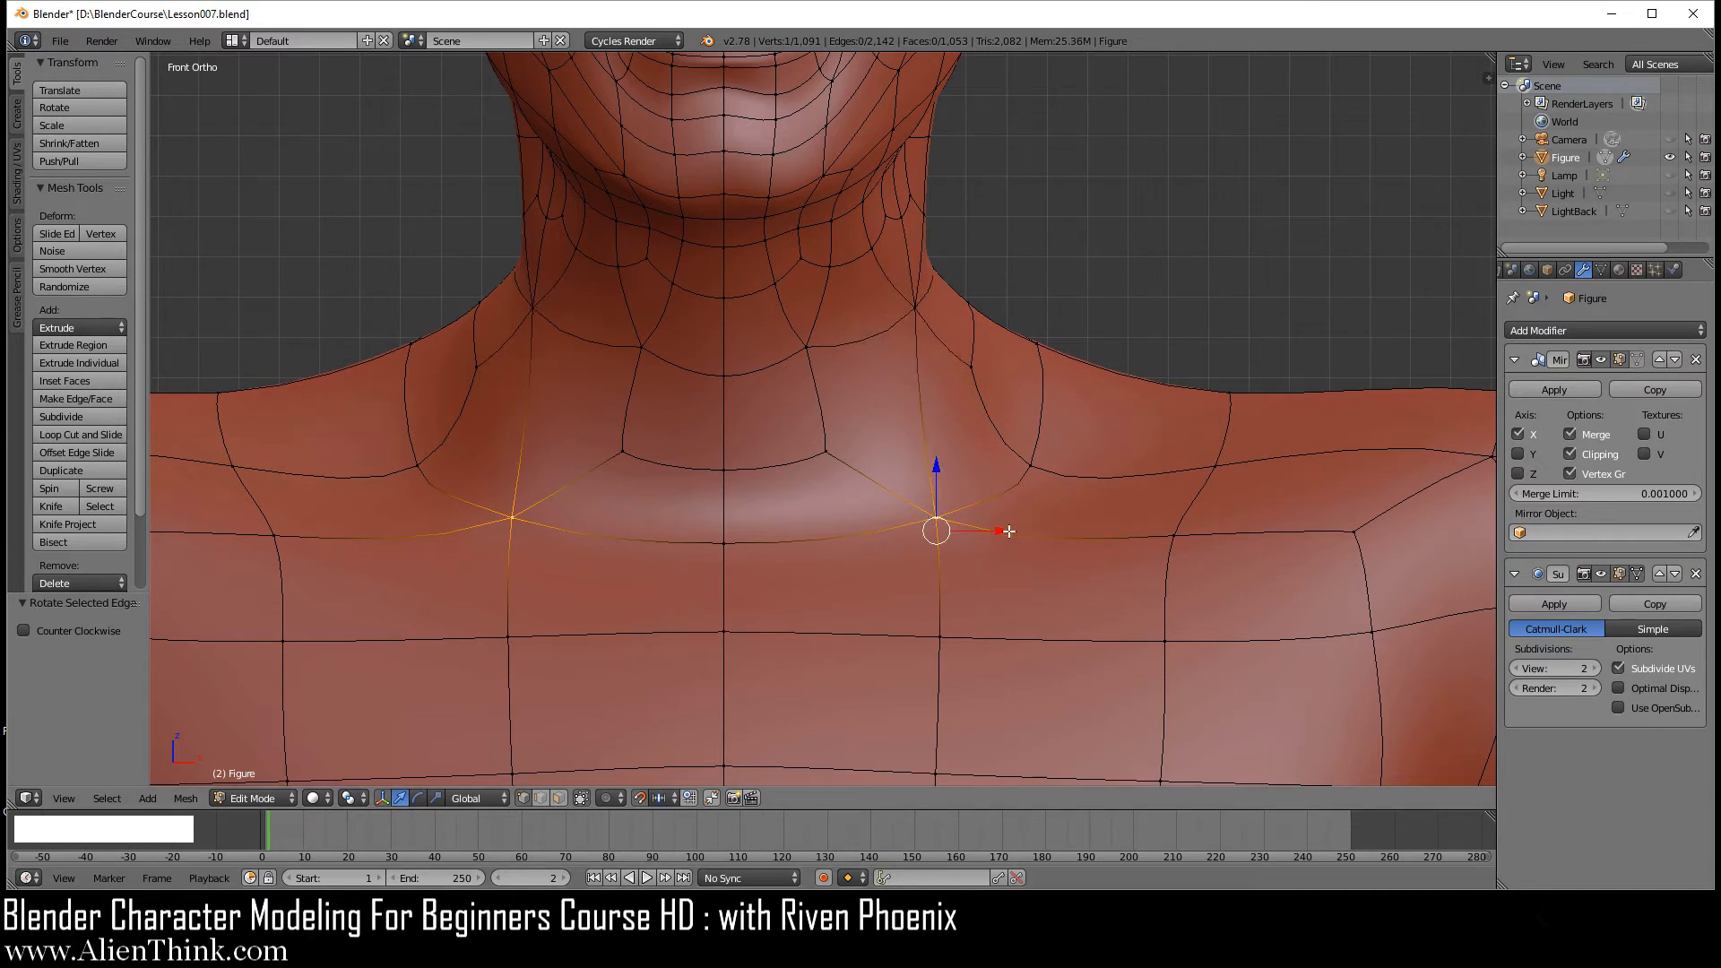
pyautogui.moveTo(1001, 531); pyautogui.dragTo(858, 527)
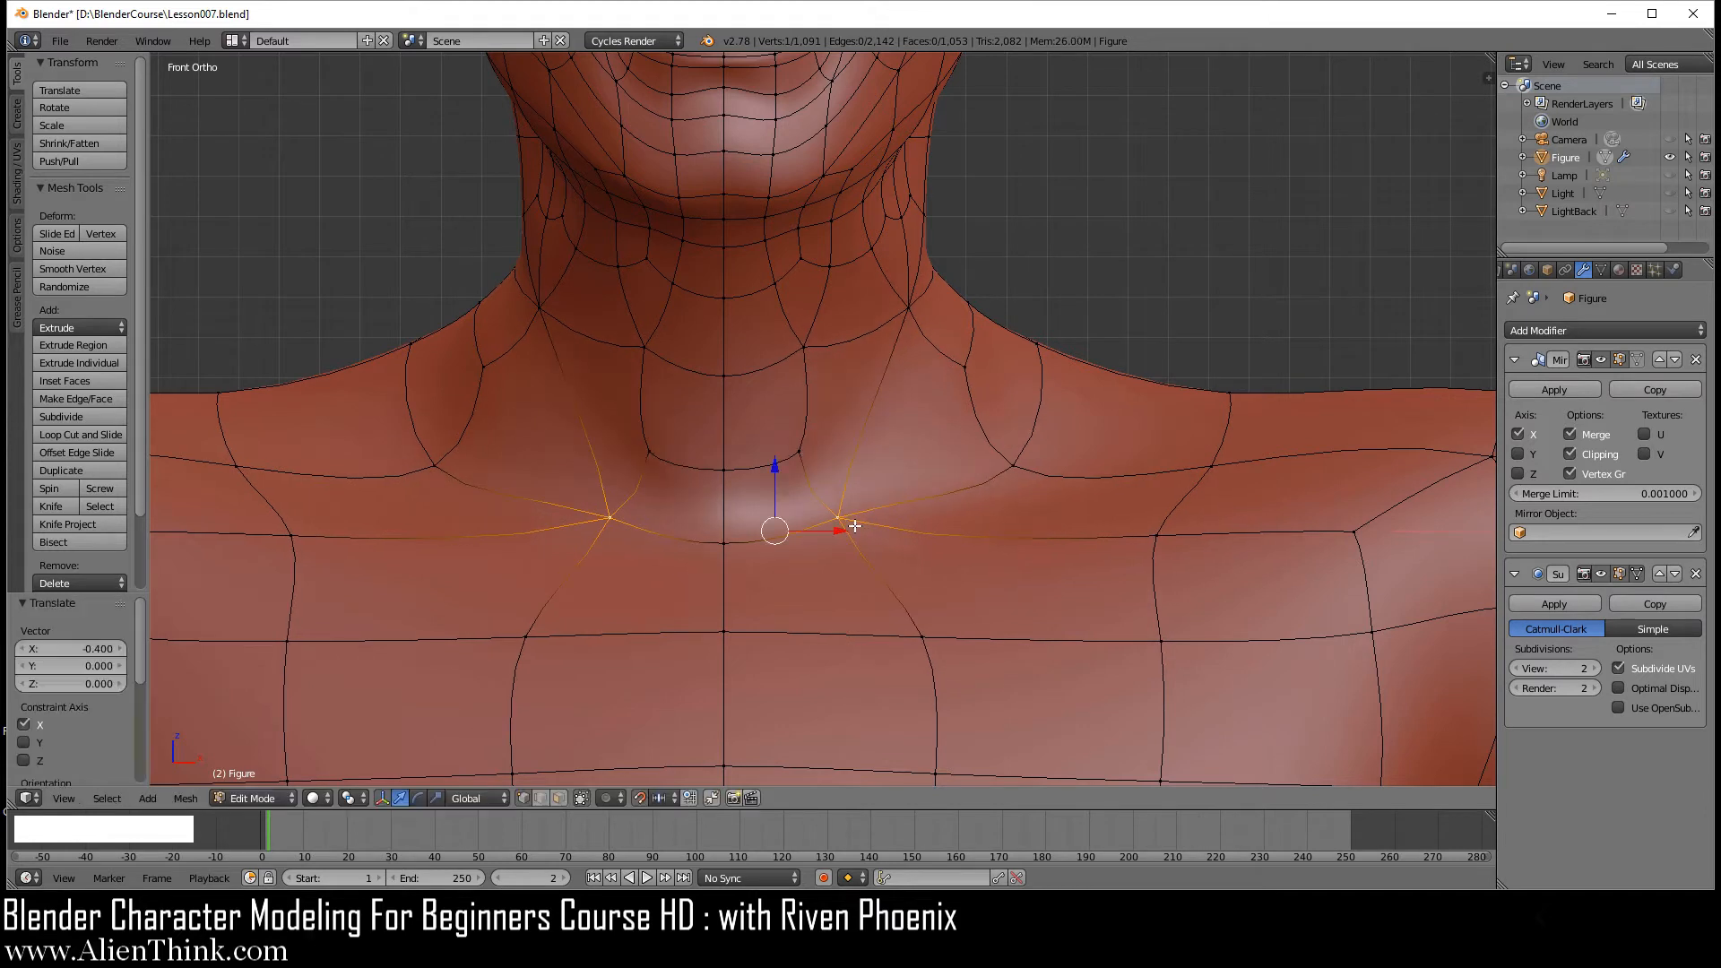
# - In edge selection mode, rotate three edges on the front side of the neck so they slant from below the jaw towards the throat
pyautogui.click(541, 798)
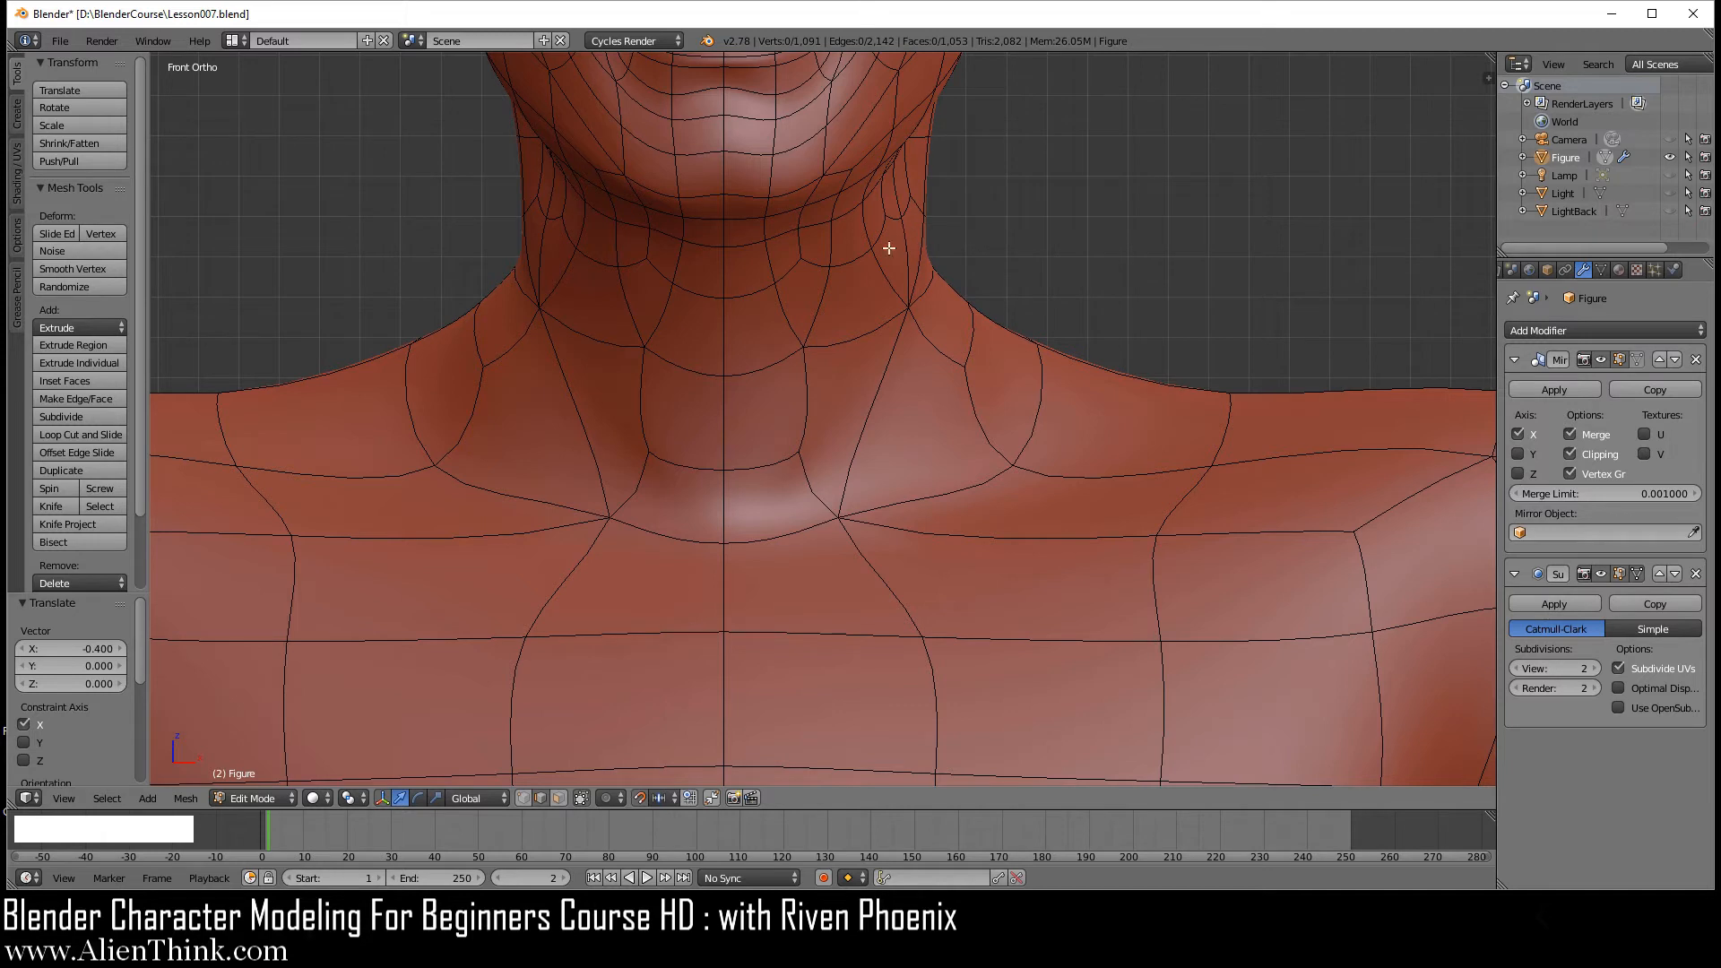
pyautogui.rightClick(851, 340)
pyautogui.scroll(1, 907, 371)
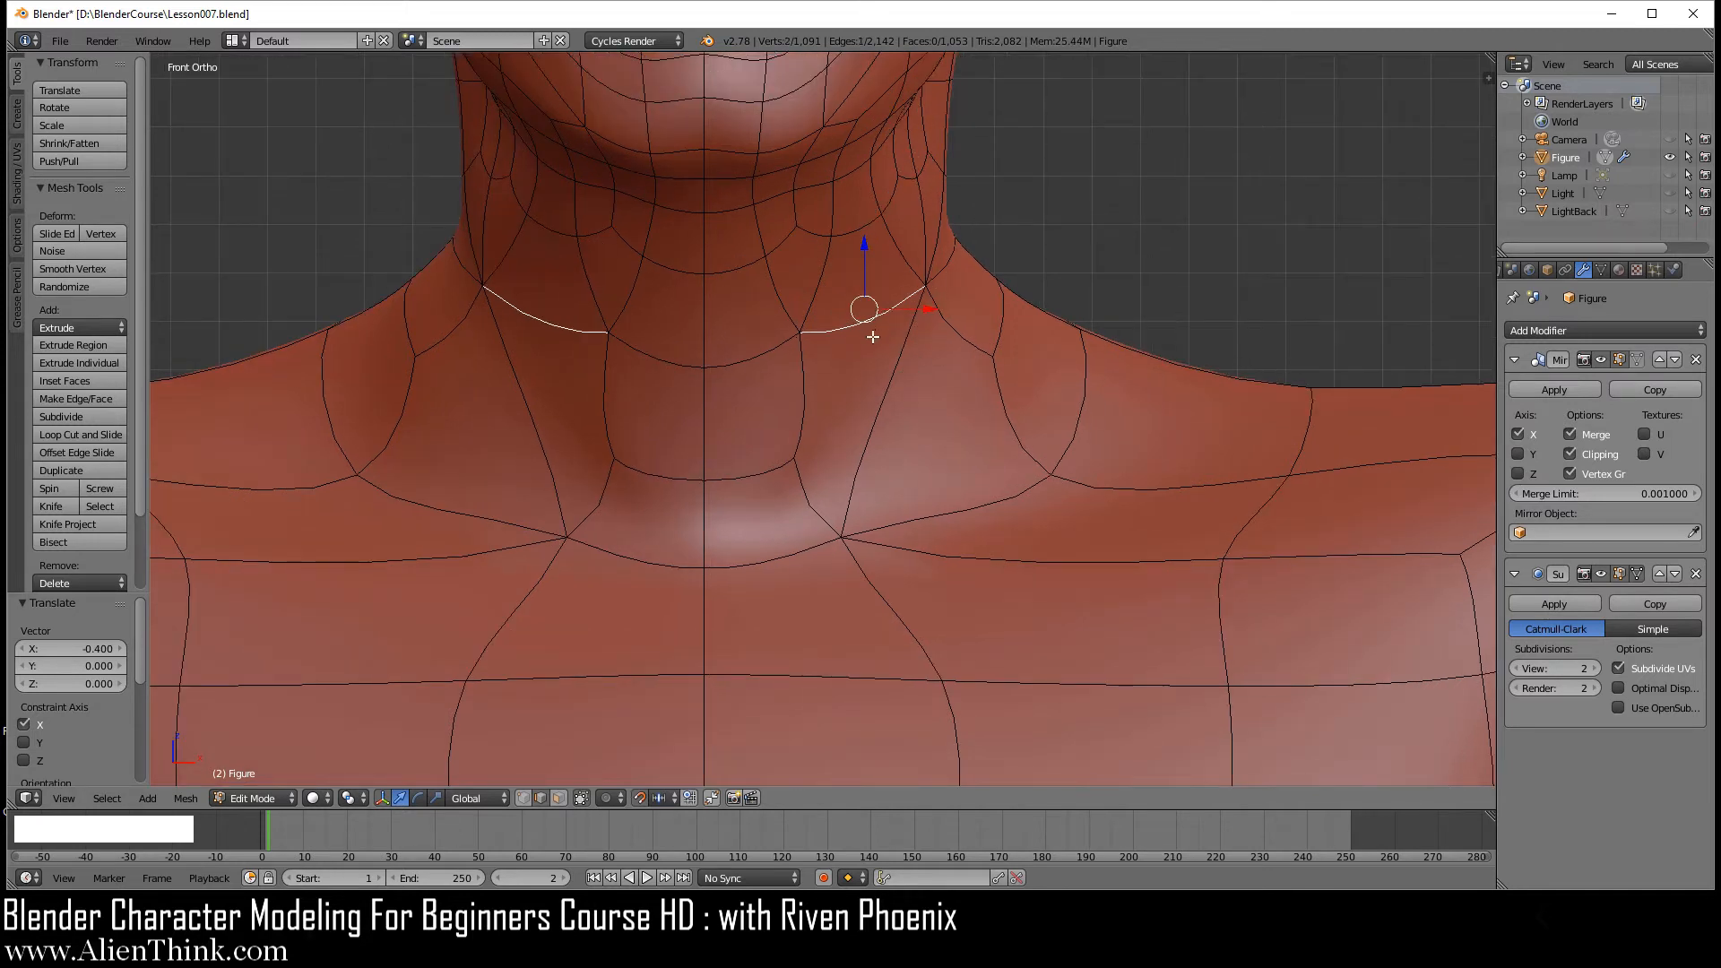
pyautogui.hotkey('ctrl', 'a')
pyautogui.rightClick(904, 278)
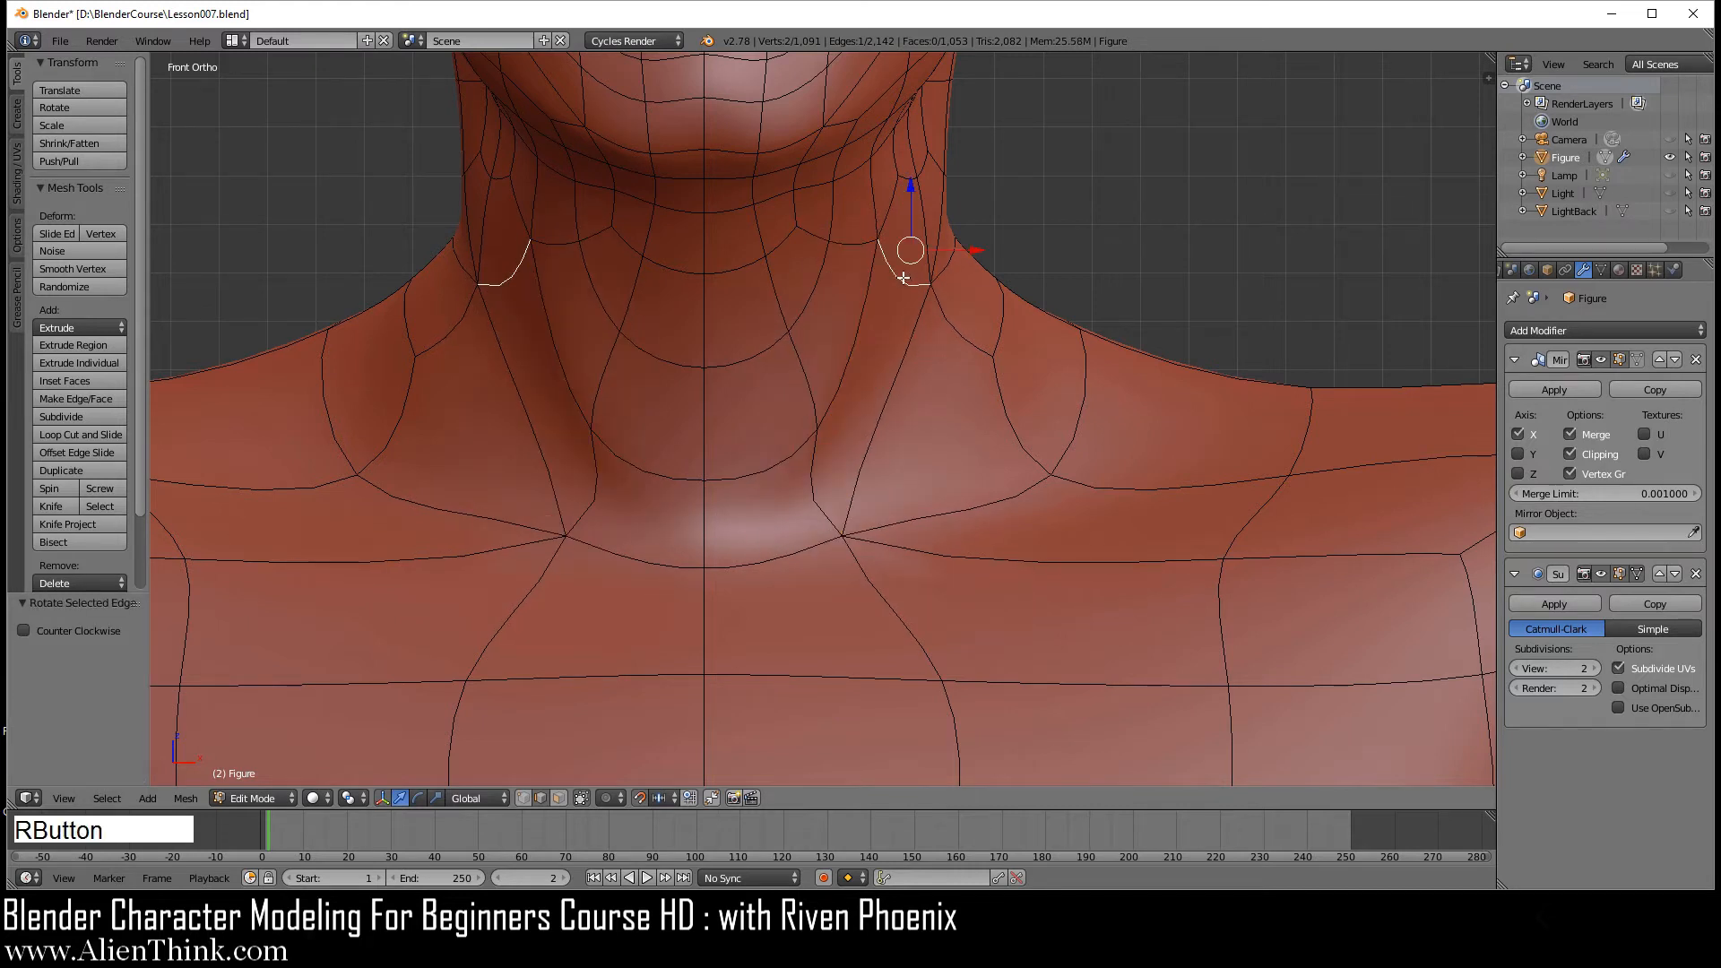
pyautogui.hotkey('ctrl', 'a')
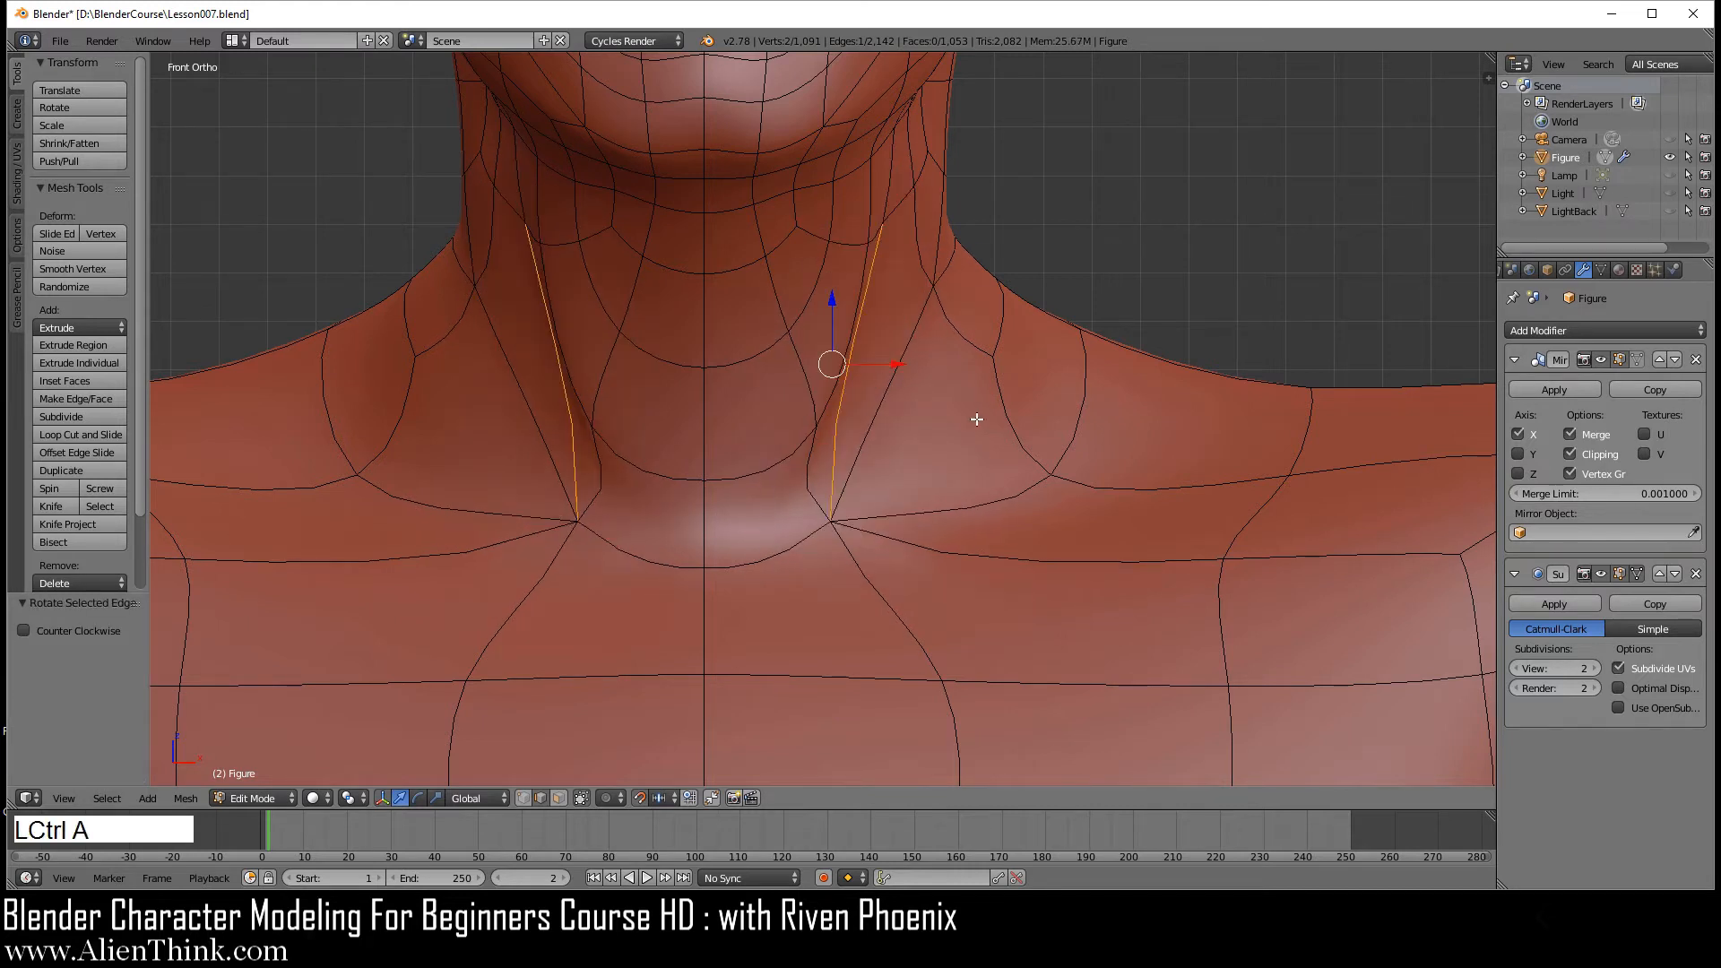
pyautogui.hotkey('ctrl', 'a')
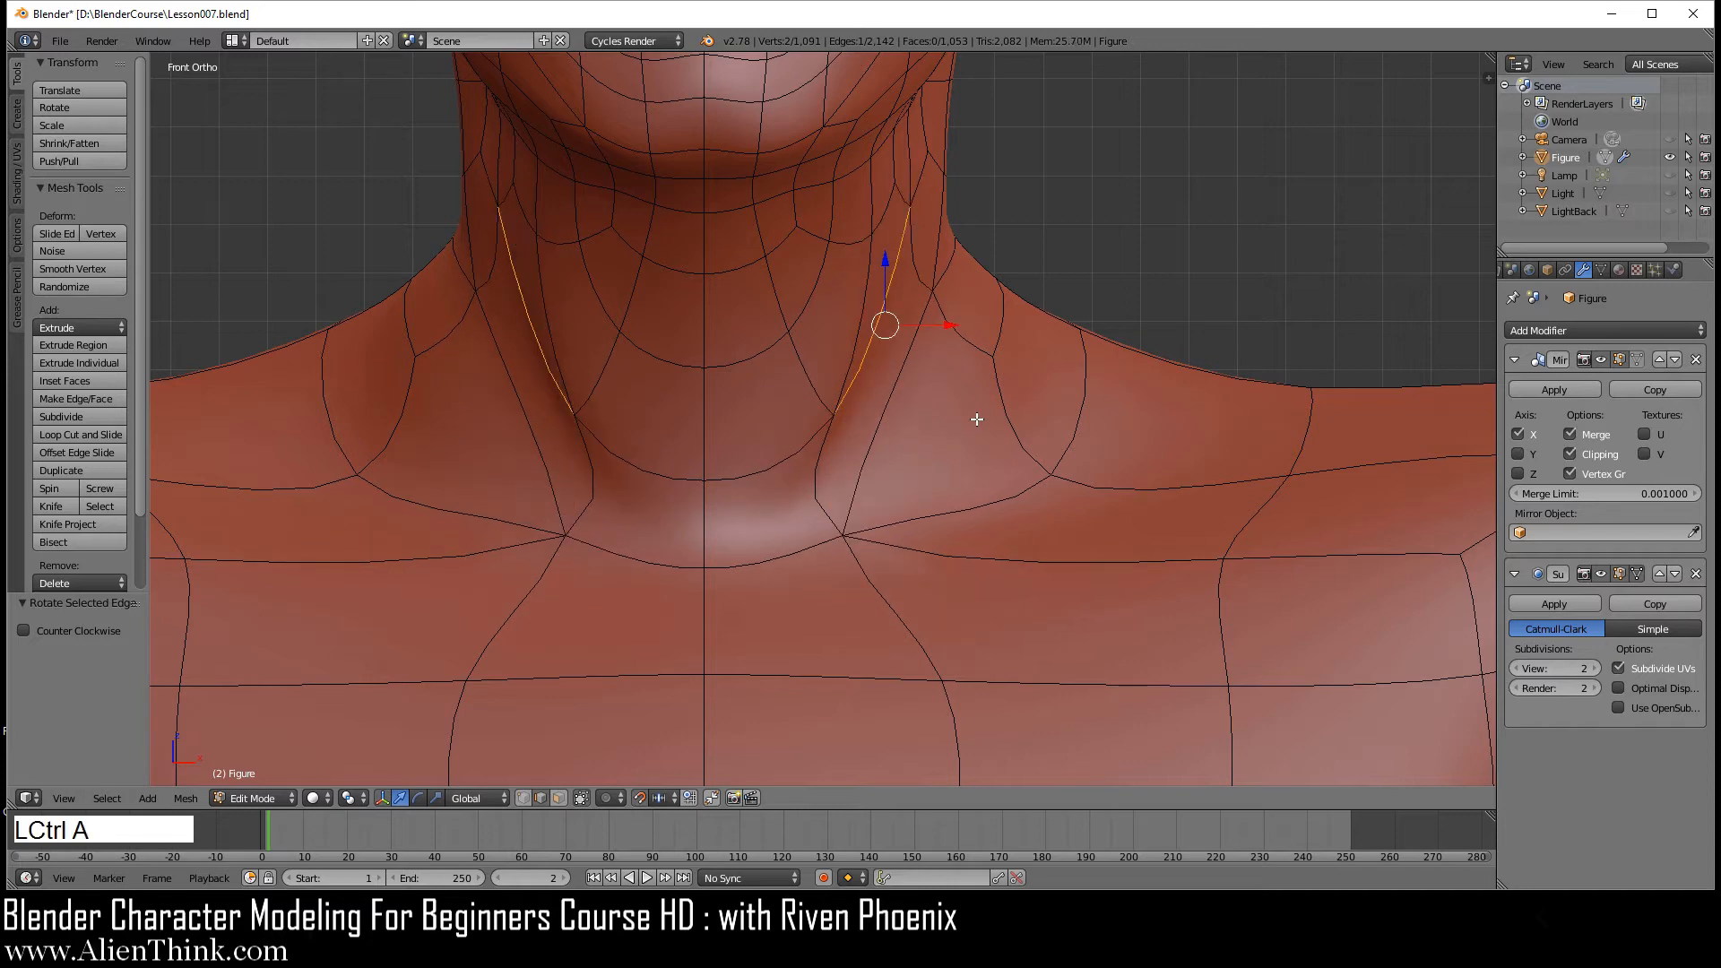
pyautogui.rightClick(869, 283)
pyautogui.hotkey('ctrl', 'a')
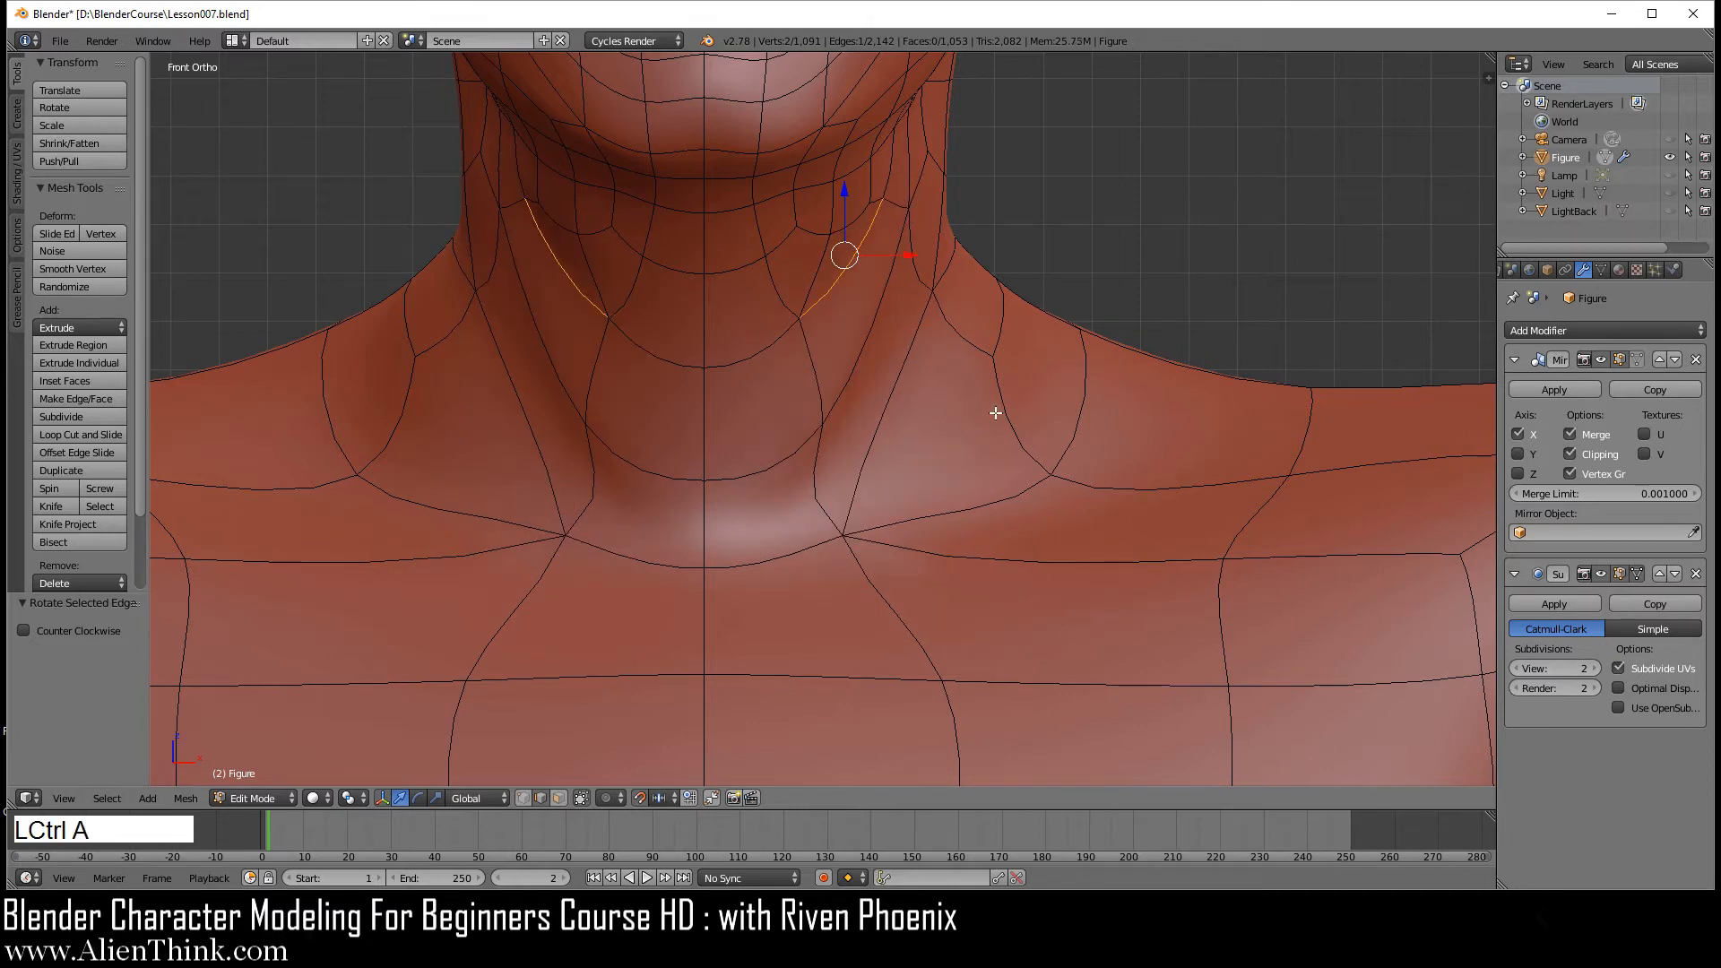
# - Check the slanting neck edges from an angle, then rotate the short upright edge beneath the rear of the jaw once
pyautogui.moveTo(995, 412); pyautogui.dragTo(849, 558, button='middle')
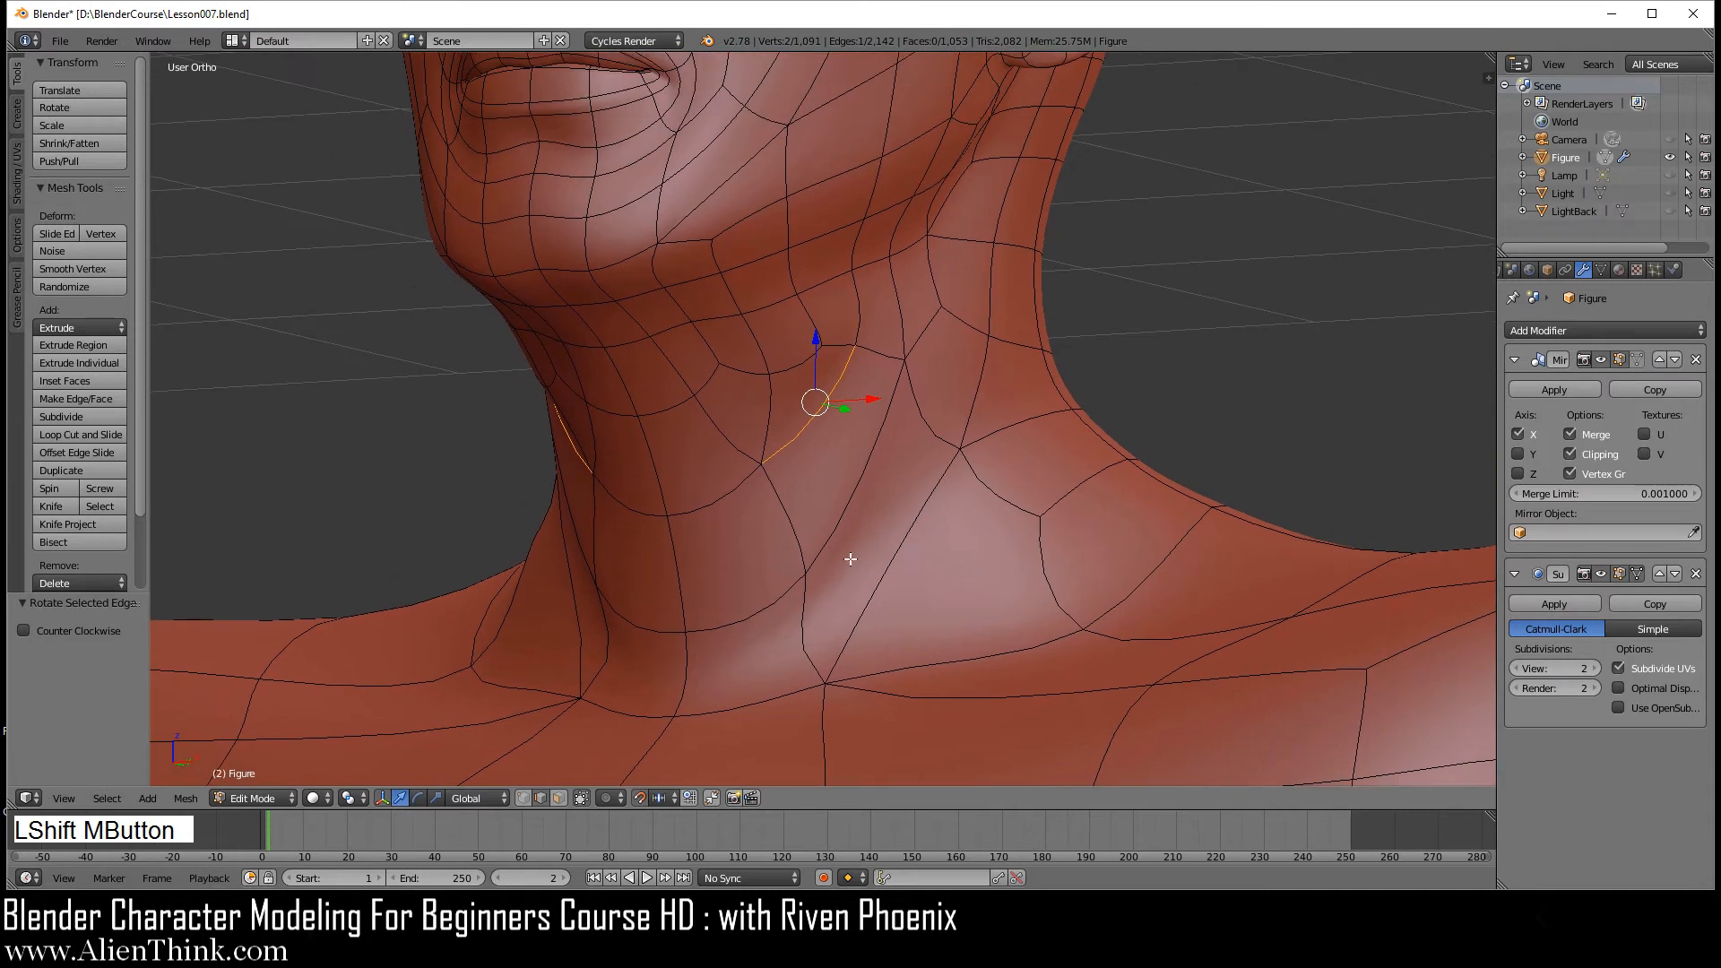
pyautogui.rightClick(791, 589)
pyautogui.keyDown('shift'); pyautogui.rightClick(852, 484); pyautogui.keyUp('shift')
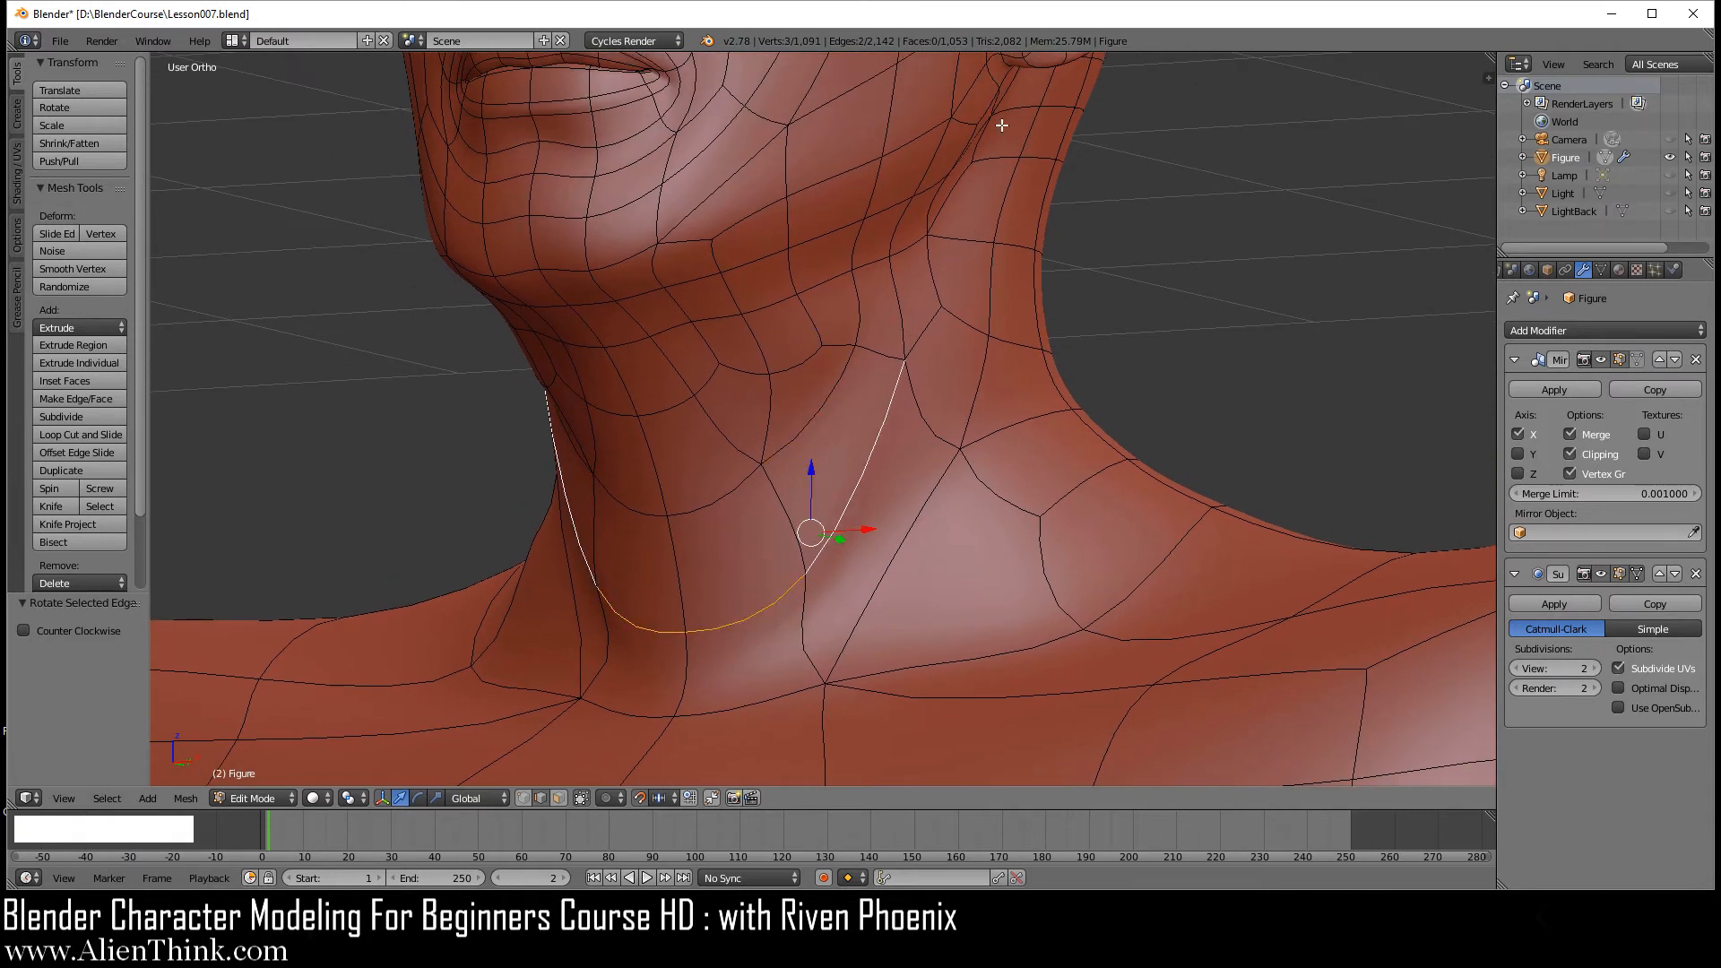
pyautogui.rightClick(865, 335)
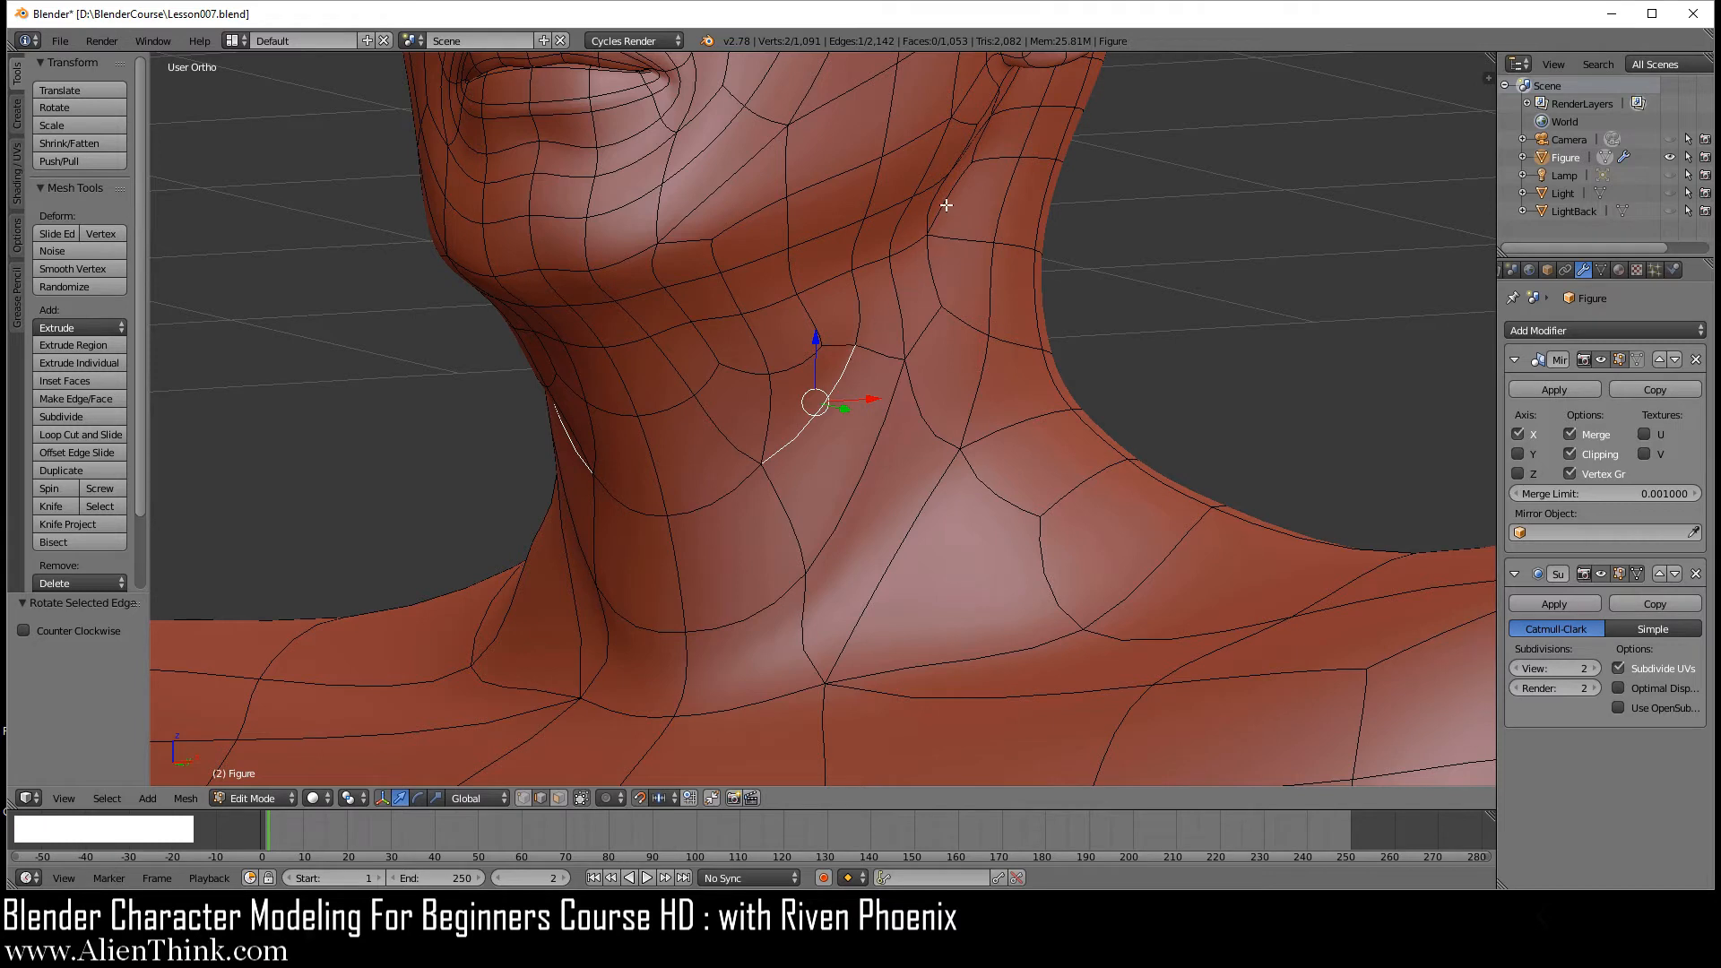
pyautogui.rightClick(891, 305)
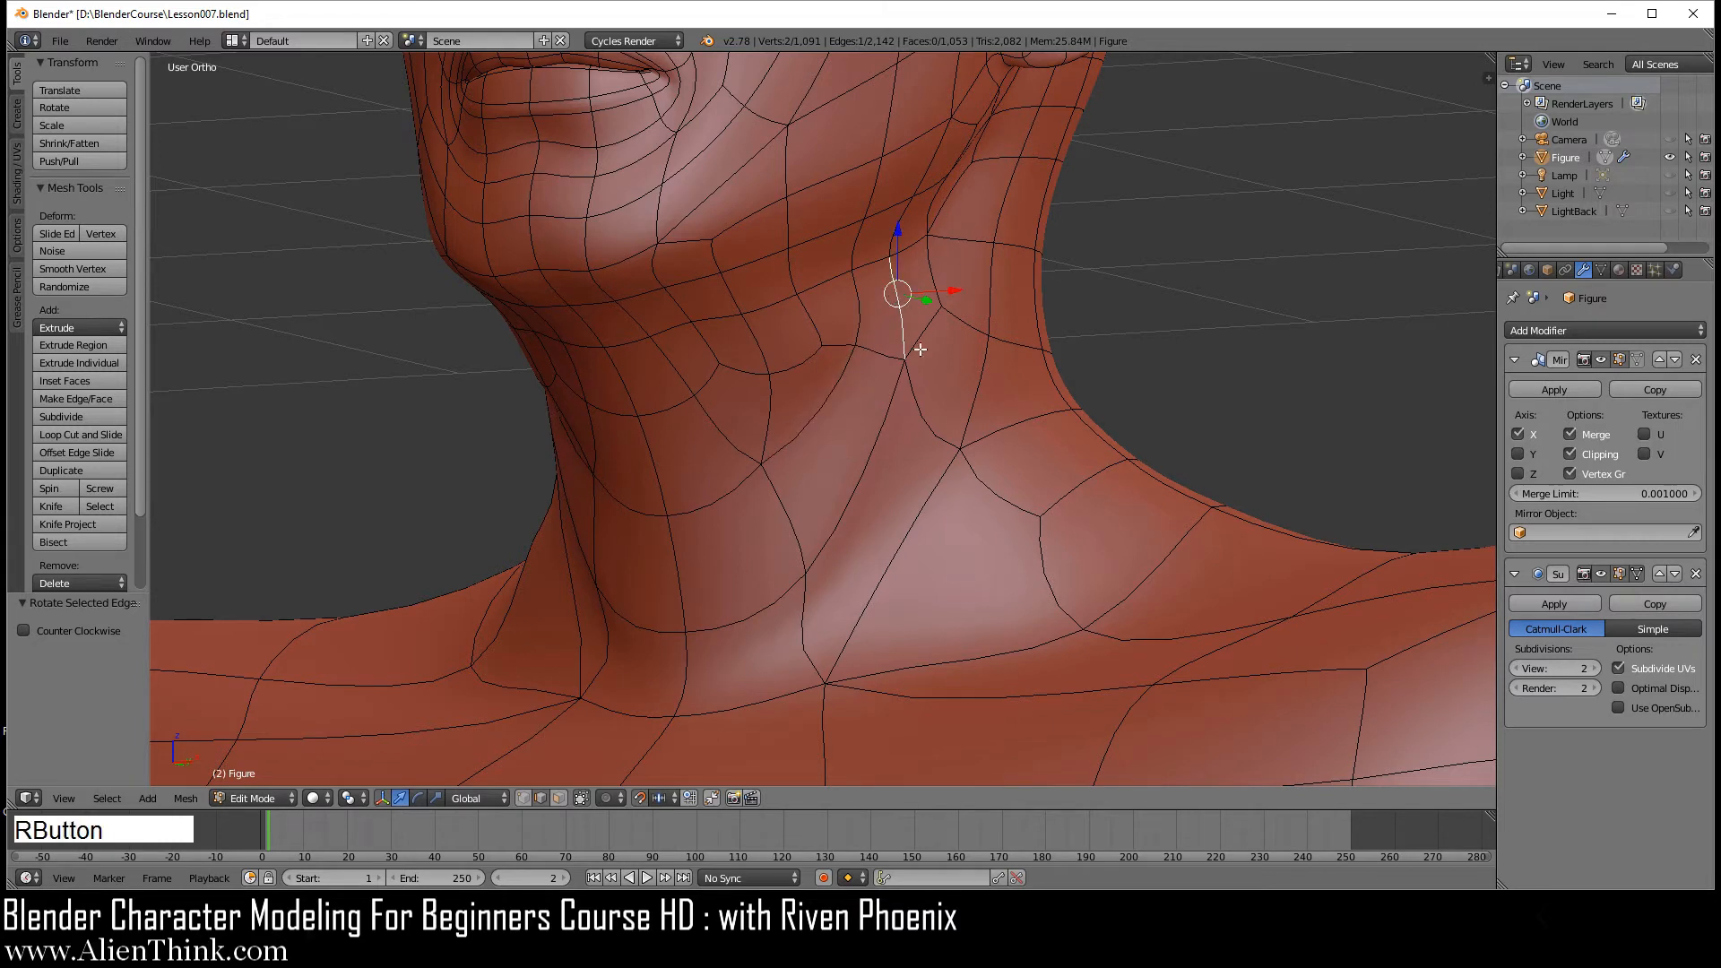
pyautogui.hotkey('ctrl', 'a')
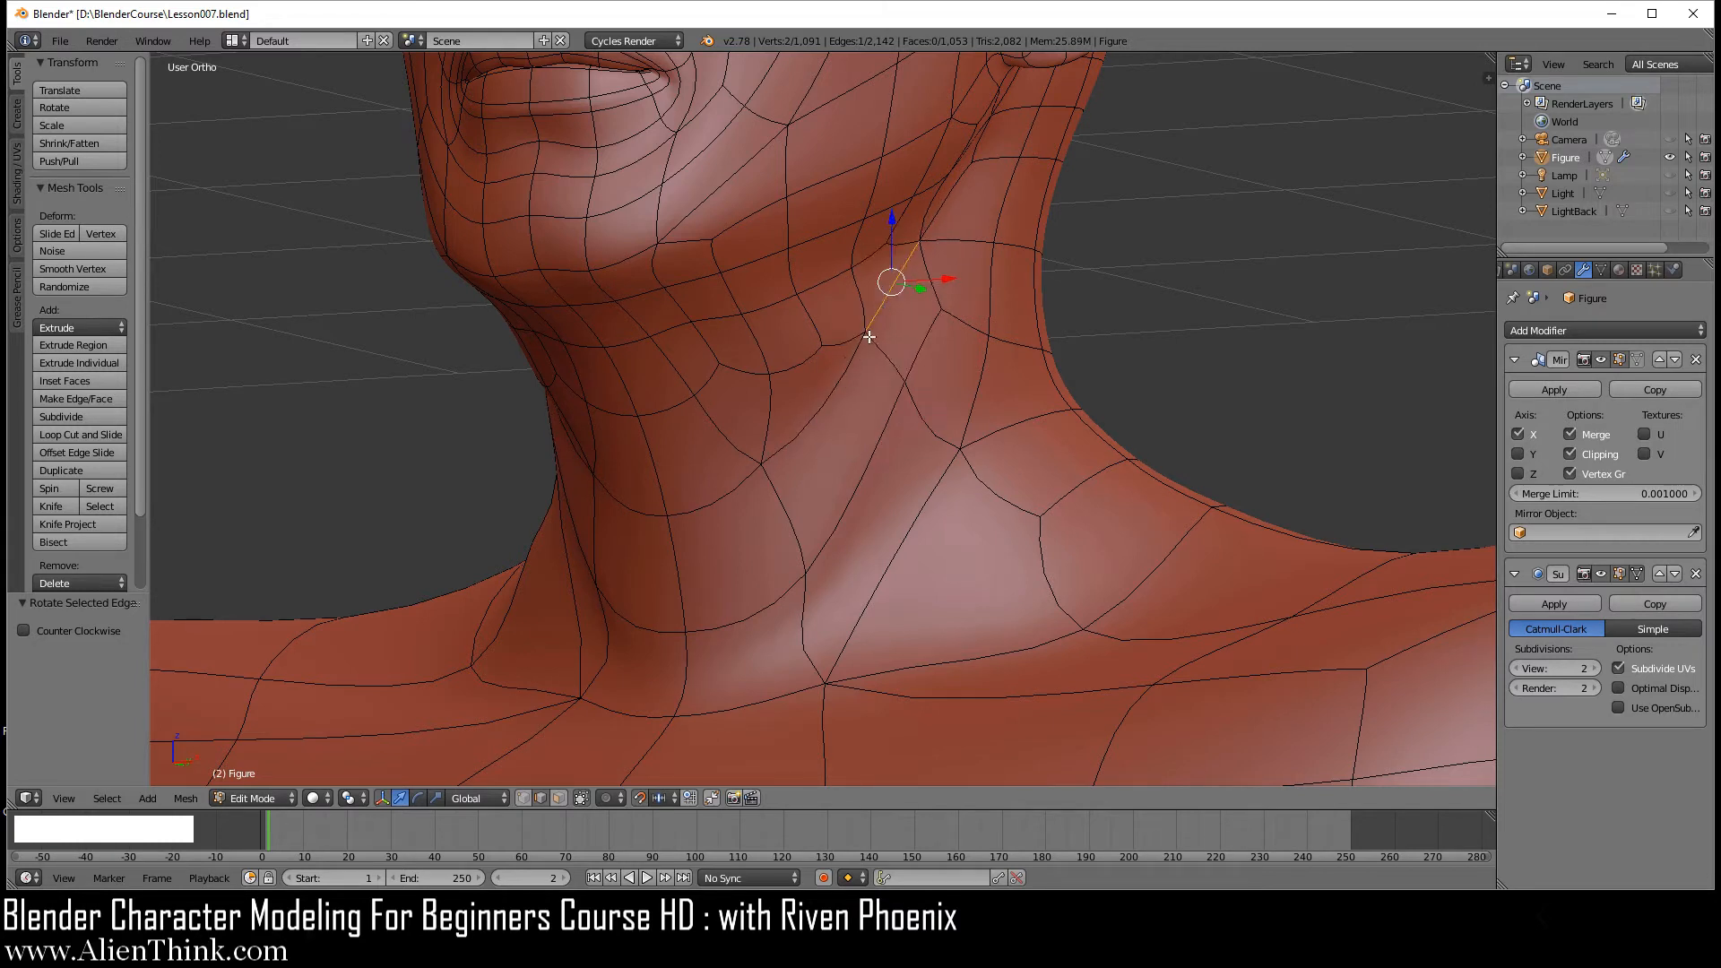
# - Rotate two crosswise edges on the upper side of the neck behind the jaw, twice each, so they run upwards towards the ear
pyautogui.rightClick(968, 246)
pyautogui.hotkey('ctrl', 'a')
pyautogui.hotkey('ctrl', 'a')
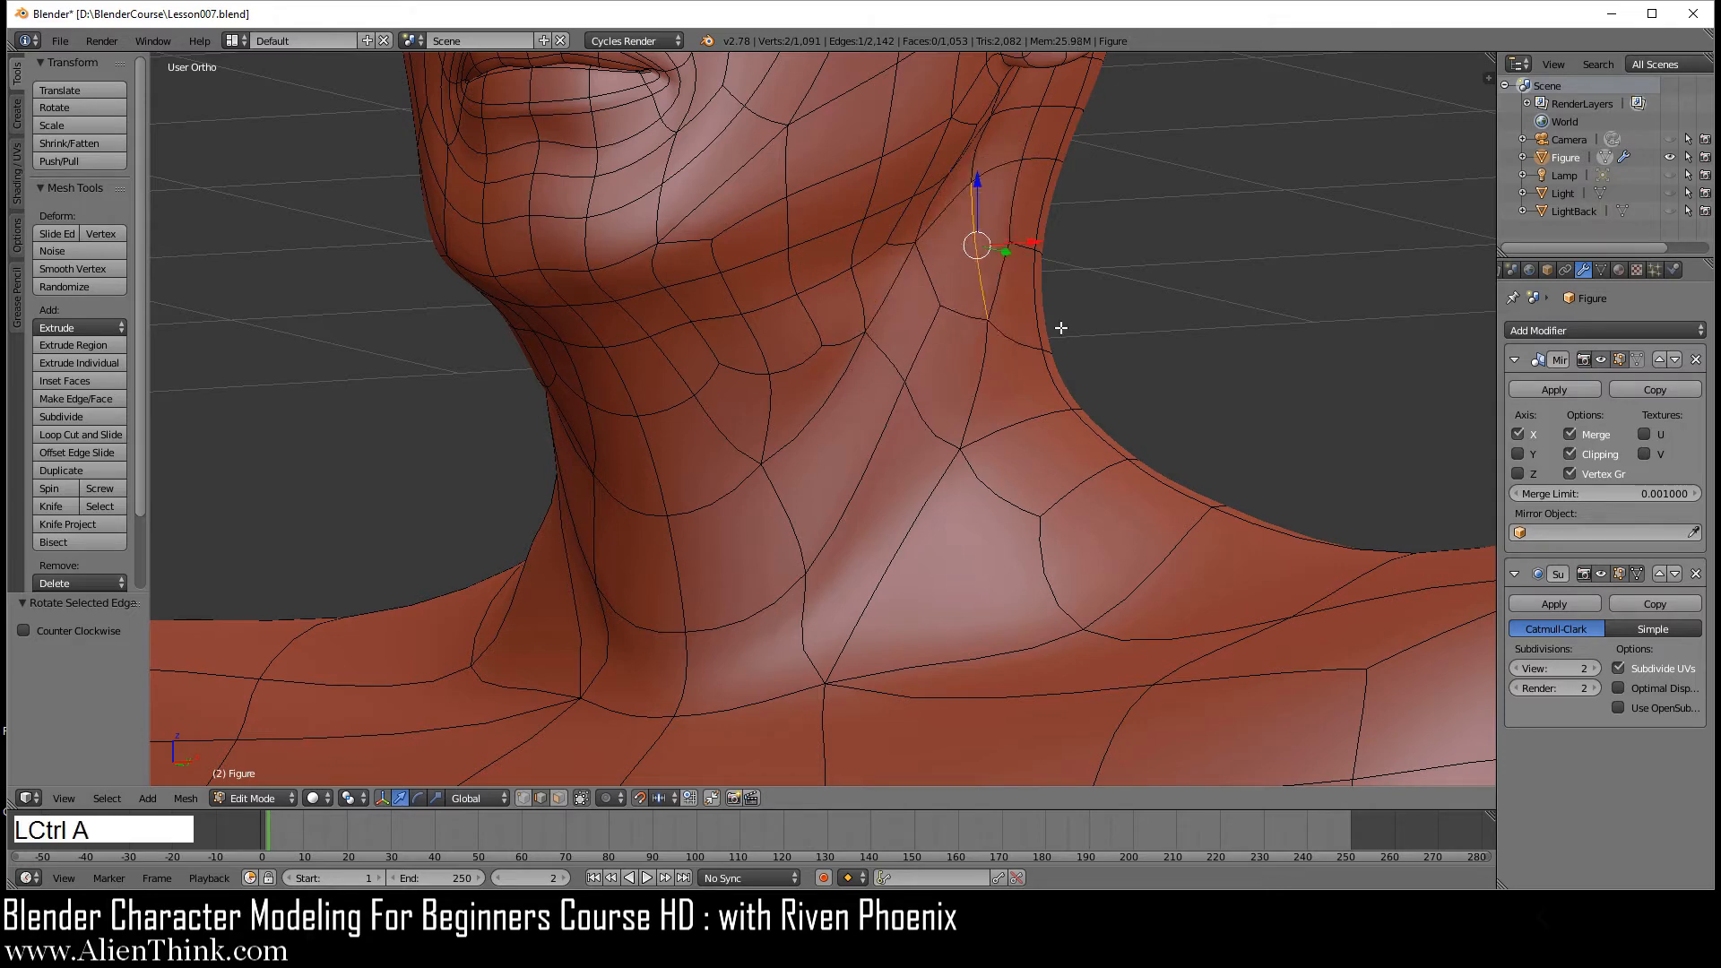
pyautogui.moveTo(1080, 410); pyautogui.dragTo(1013, 406, button='middle')
pyautogui.rightClick(1056, 167)
pyautogui.hotkey('ctrl', 'a')
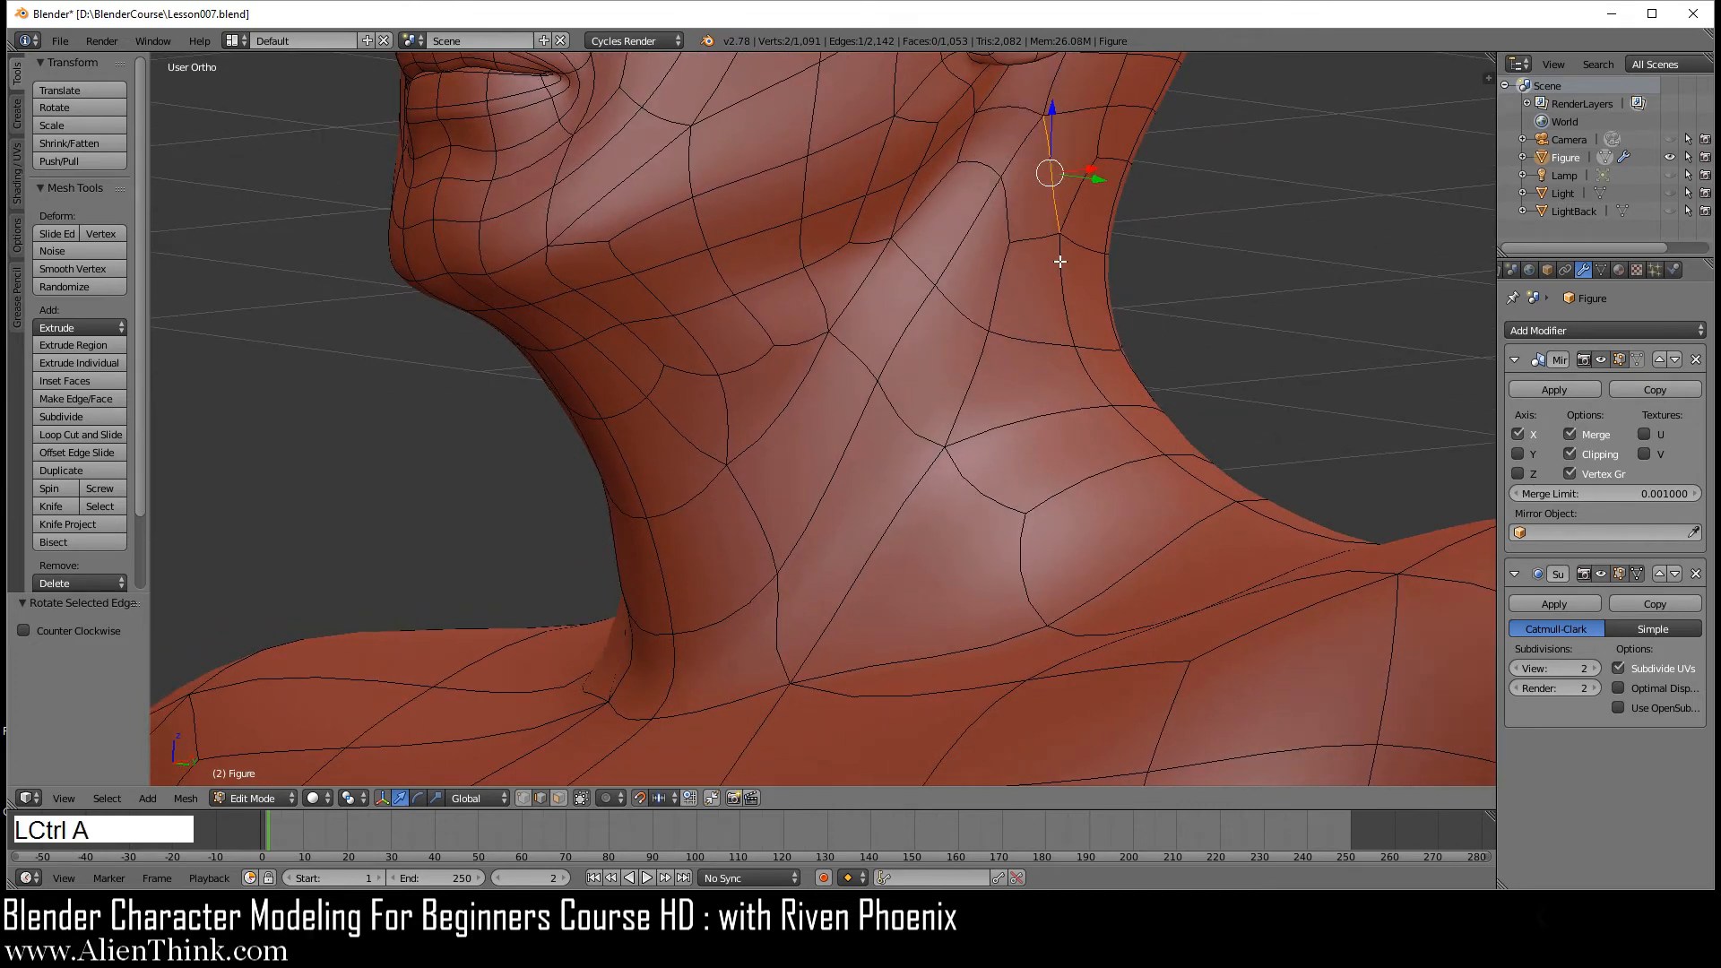
pyautogui.hotkey('ctrl', 'a')
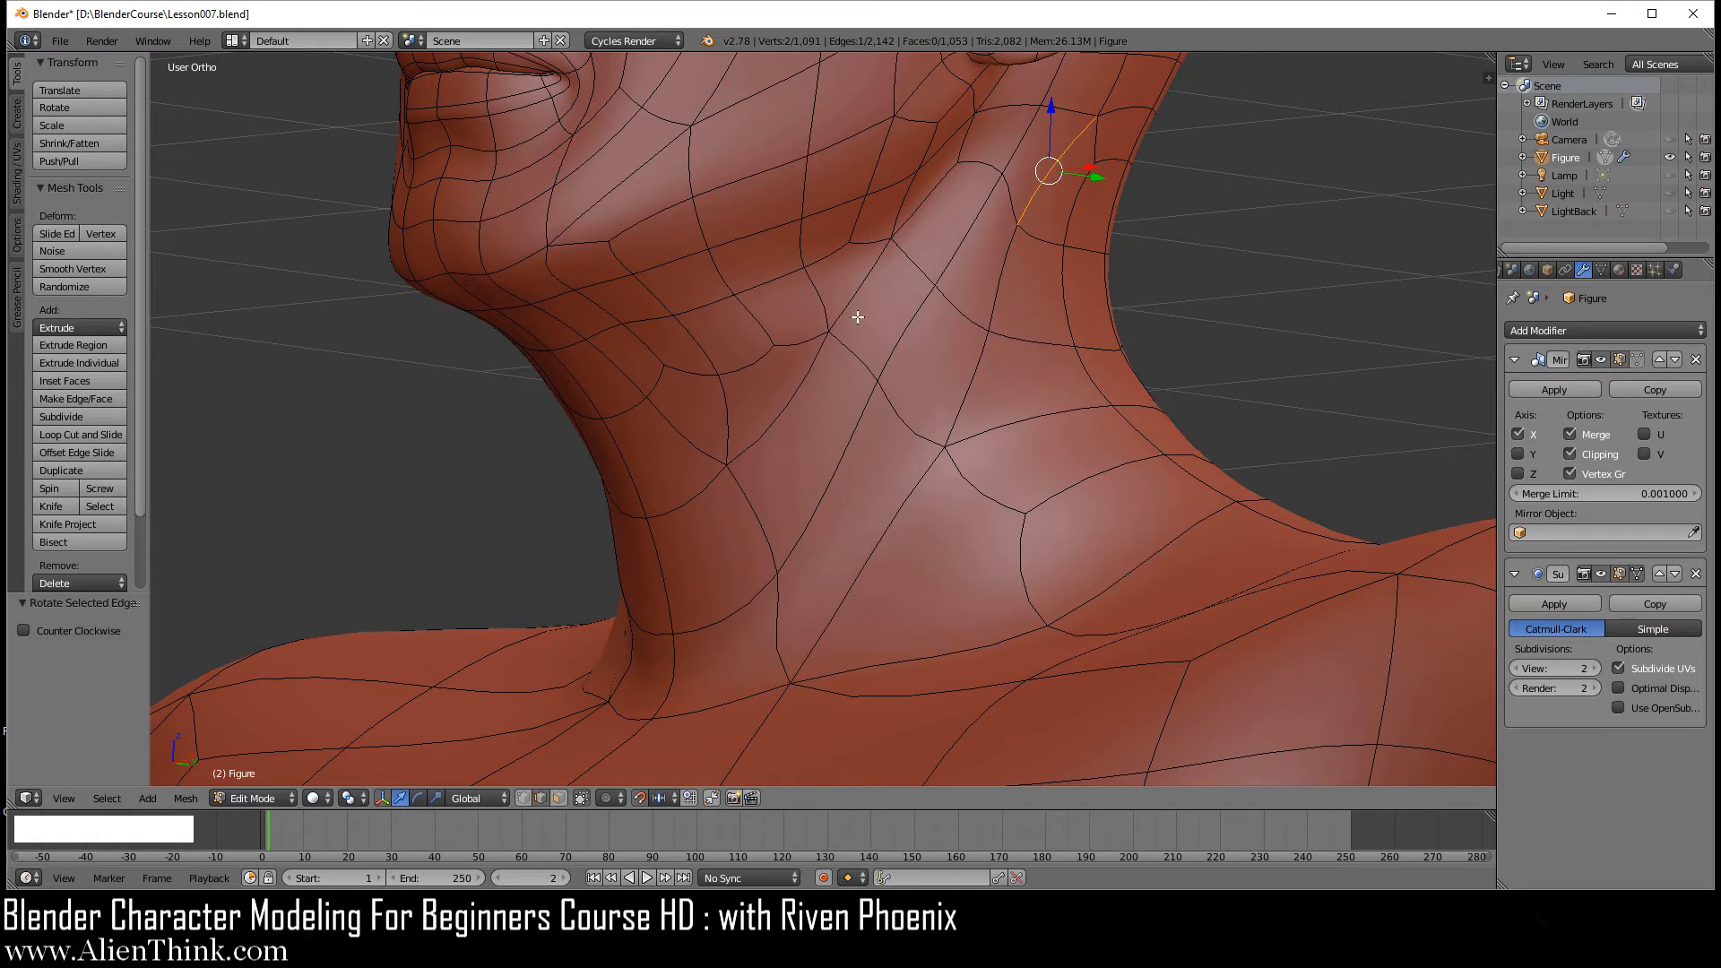
# - Rotate the short edge just below the jaw, in front of the diagonal neck line, once and view it from an angle
pyautogui.rightClick(814, 296)
pyautogui.hotkey('ctrl', 'a')
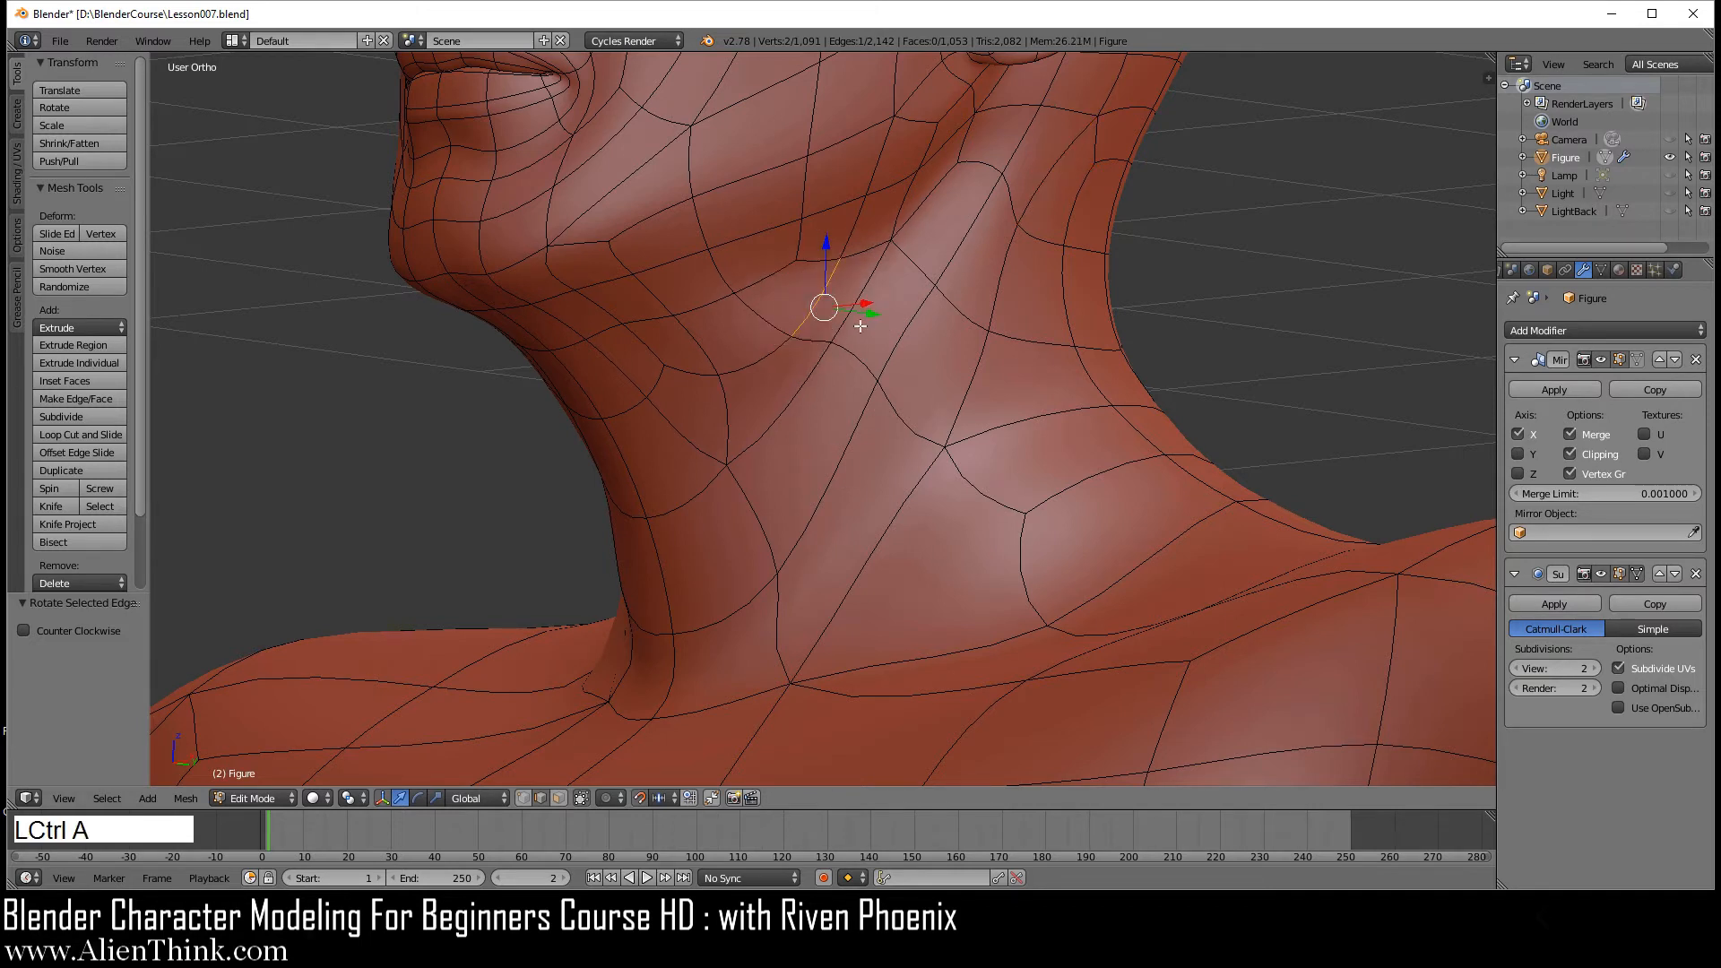
pyautogui.moveTo(861, 405); pyautogui.dragTo(921, 385, button='middle')
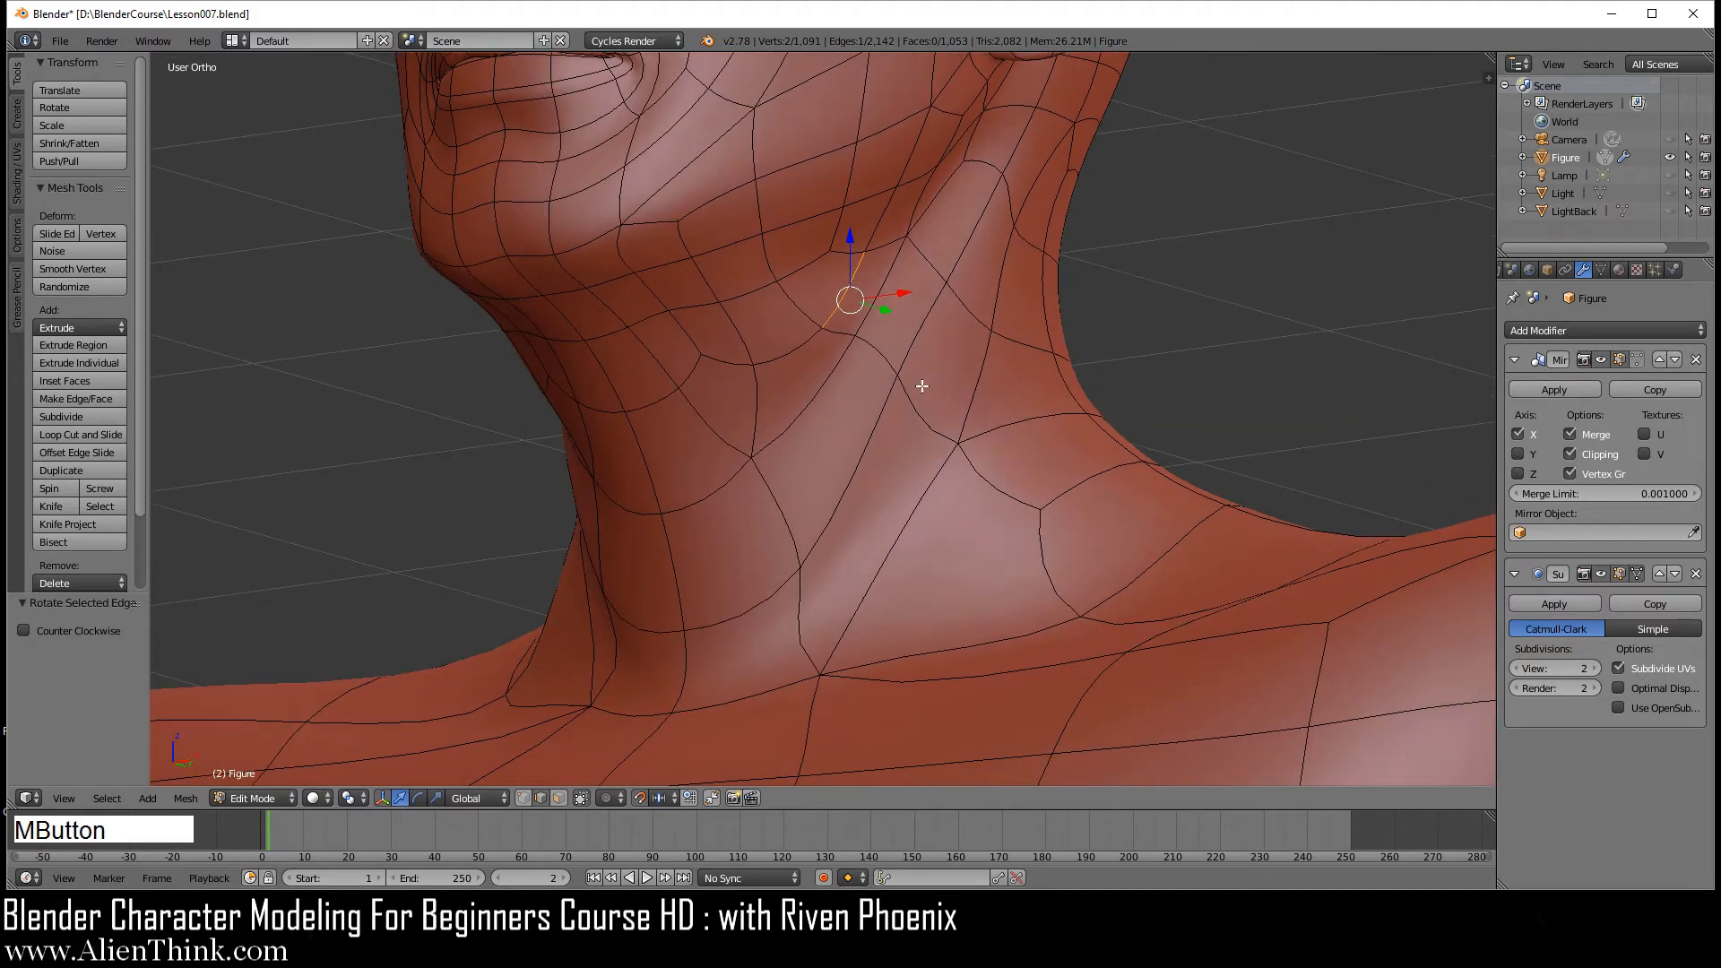
# - Rotate two neighbouring edges below the jaw, in front of the diagonal neck line, so they slant up towards the ear
pyautogui.rightClick(741, 330)
pyautogui.hotkey('ctrl', 'a')
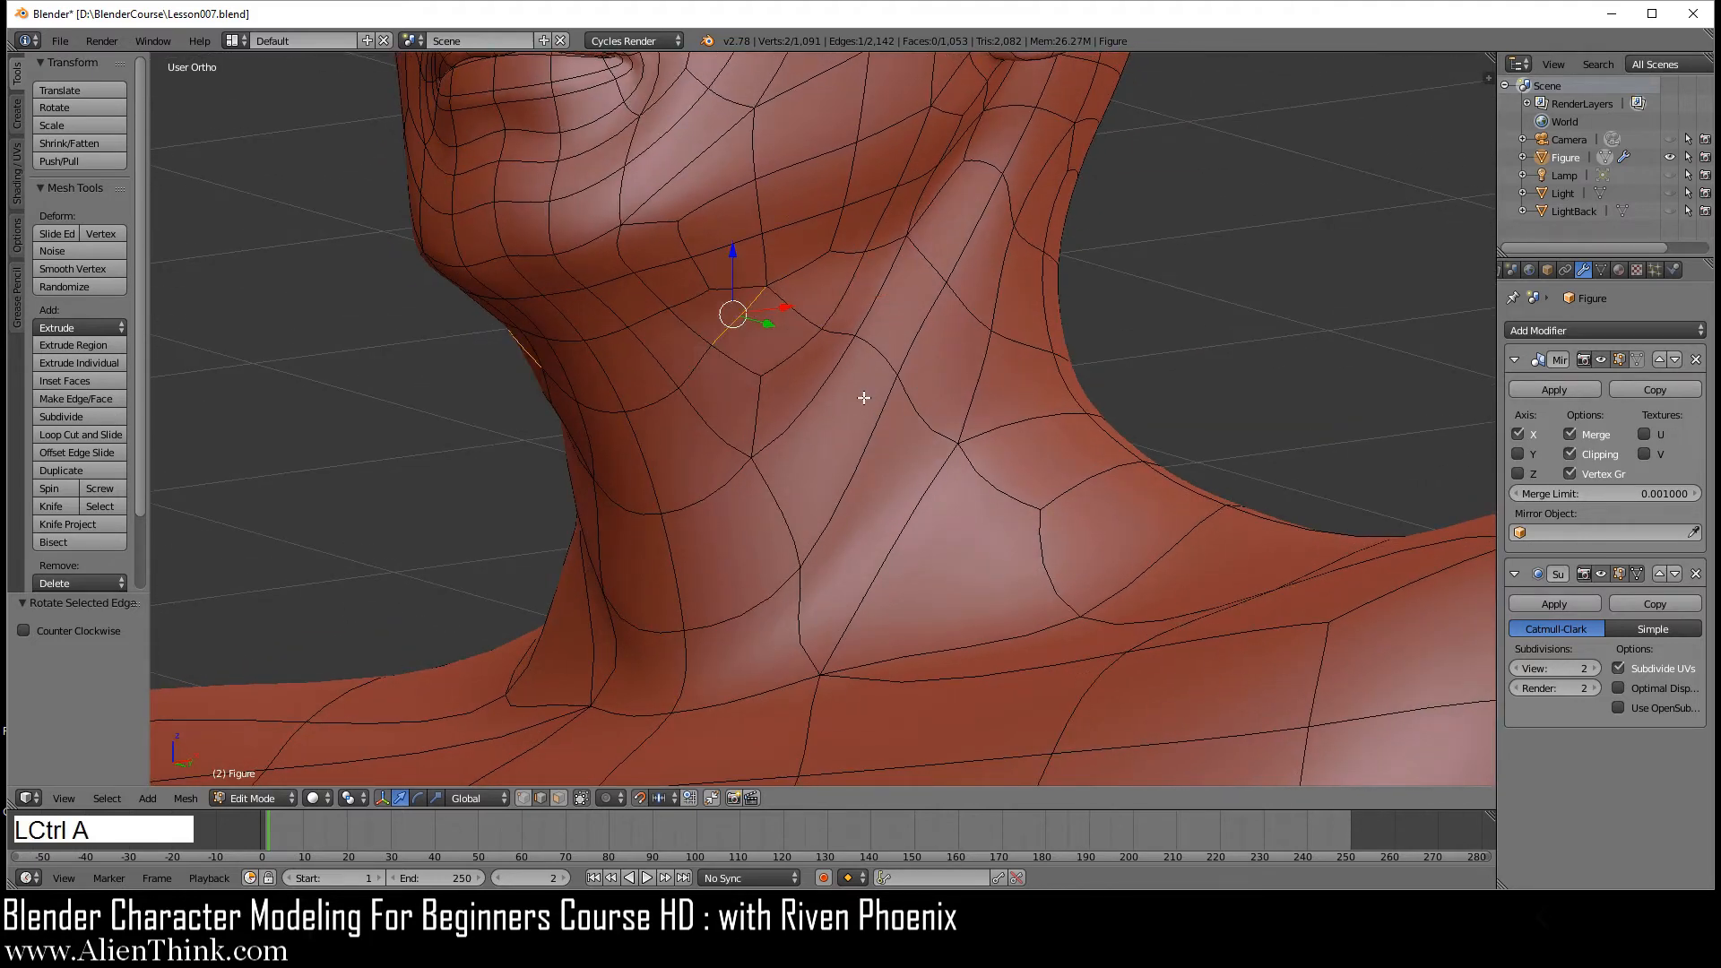
pyautogui.rightClick(807, 301)
pyautogui.hotkey('ctrl', 'a')
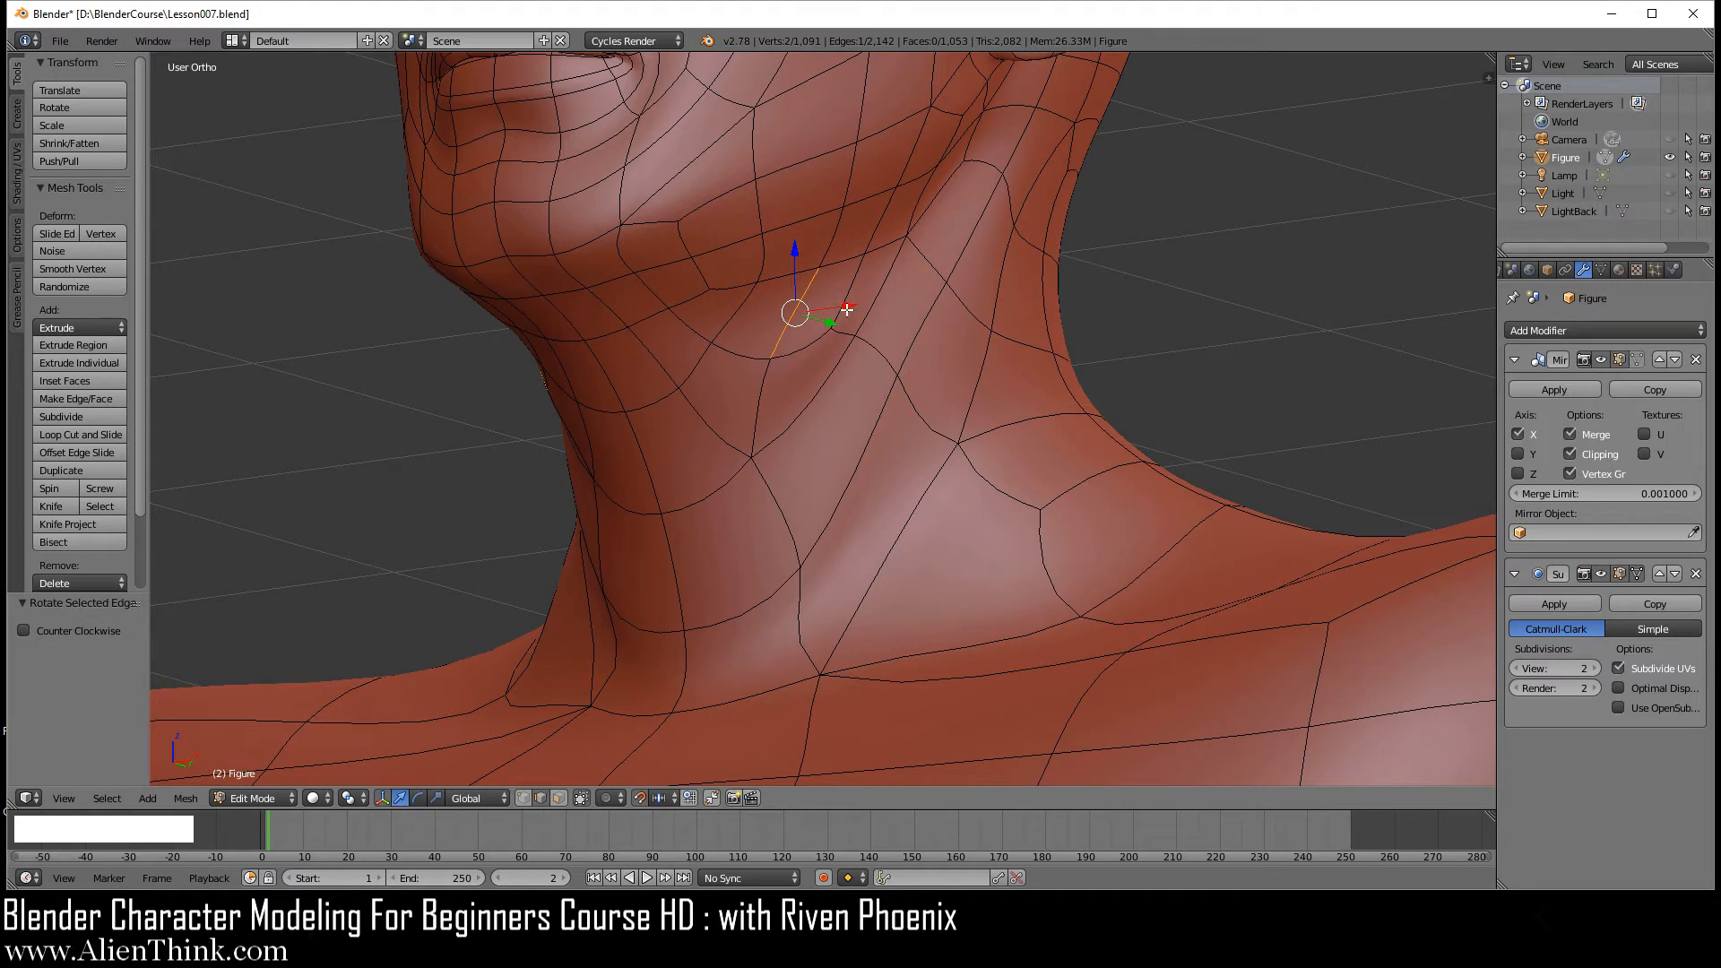
# - In vertex selection mode, smooth the two vertices below the jaw in front of the diagonal neck line once and check the shading in Object Mode
pyautogui.click(524, 796)
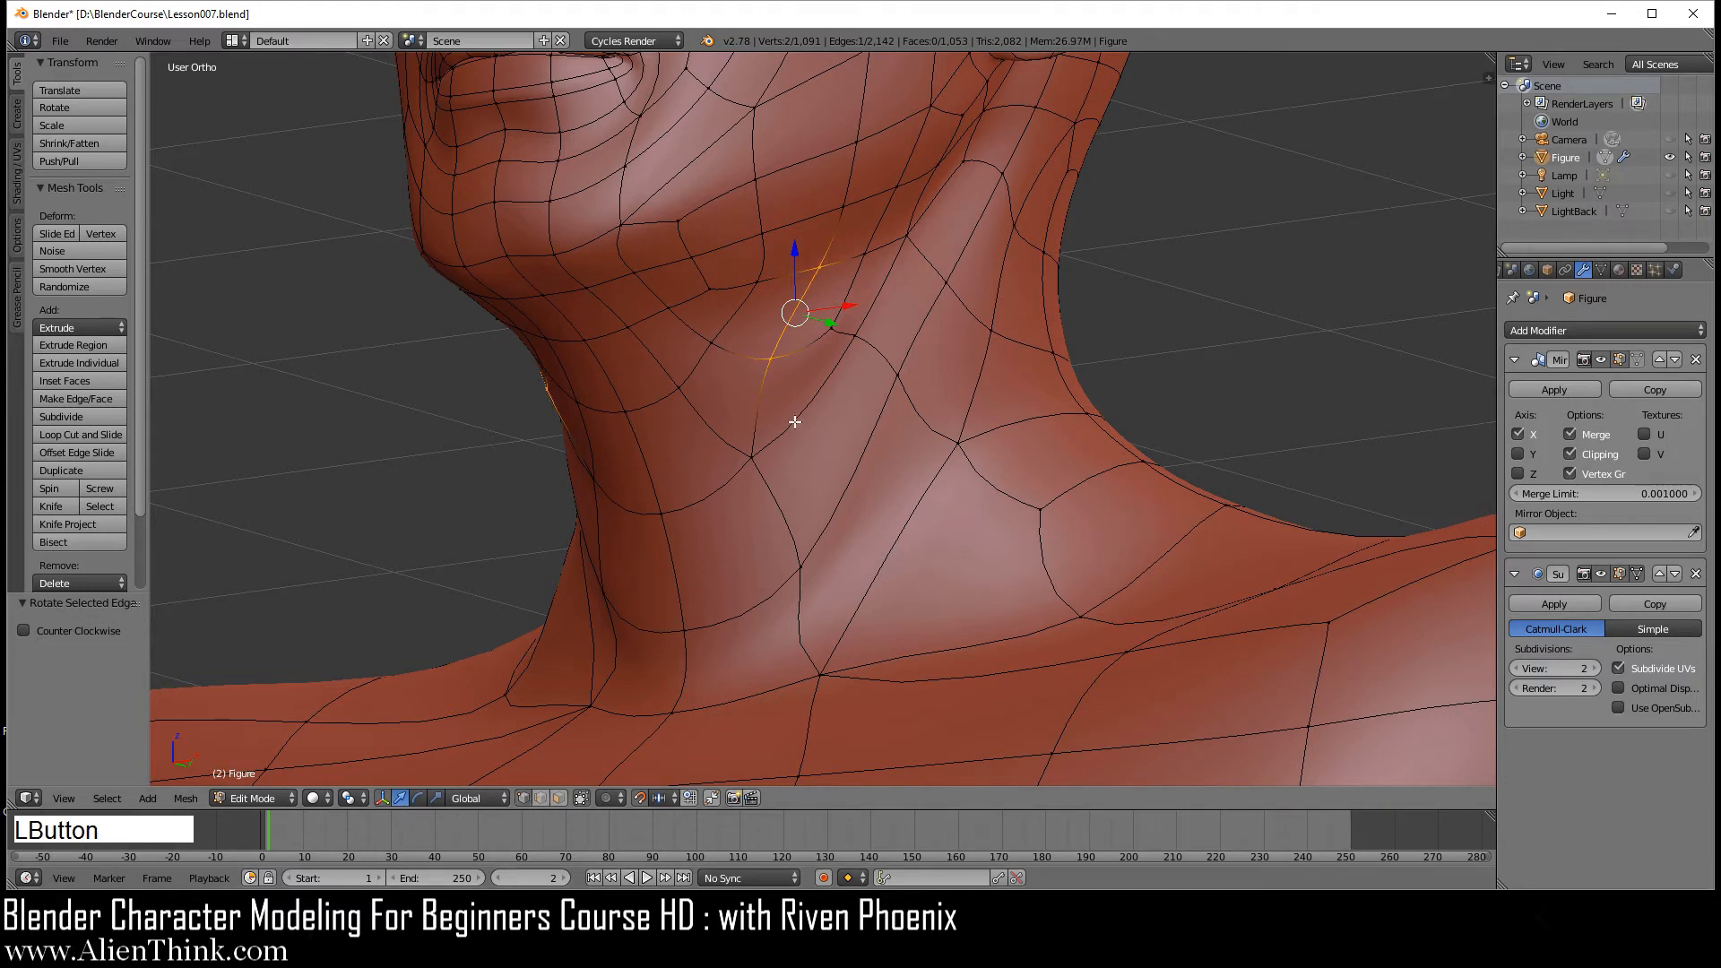
pyautogui.rightClick(828, 341)
pyautogui.keyDown('shift'); pyautogui.rightClick(772, 359); pyautogui.keyUp('shift')
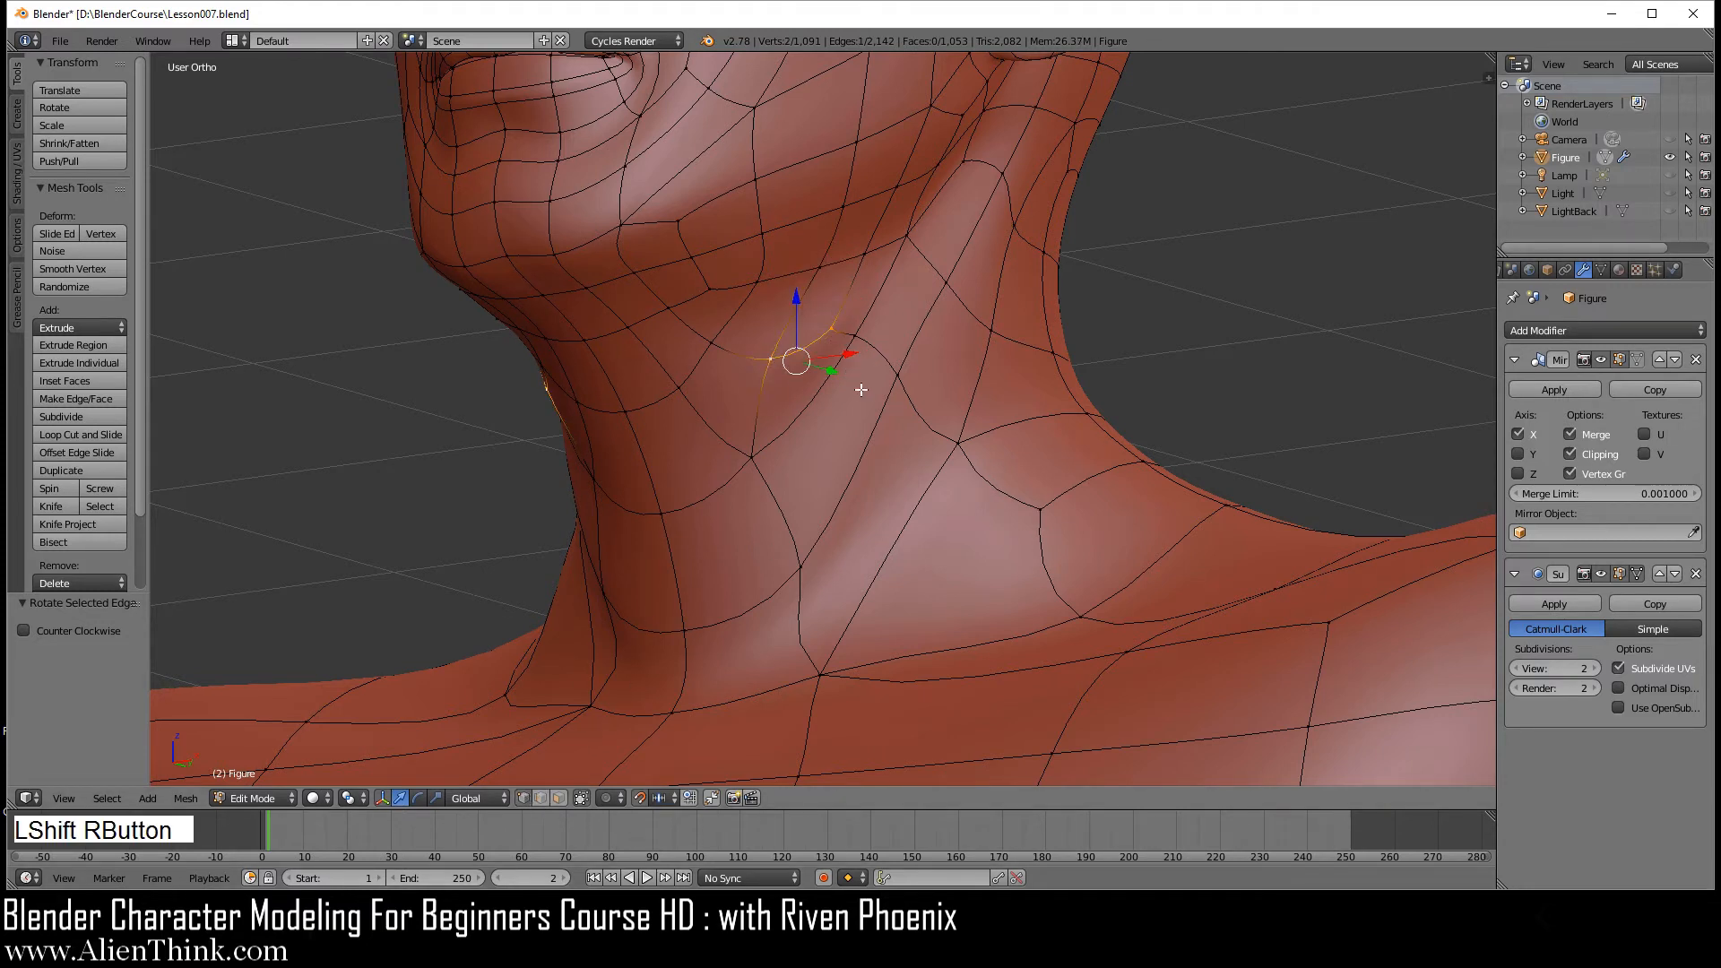
pyautogui.press('w')
pyautogui.click(1017, 396)
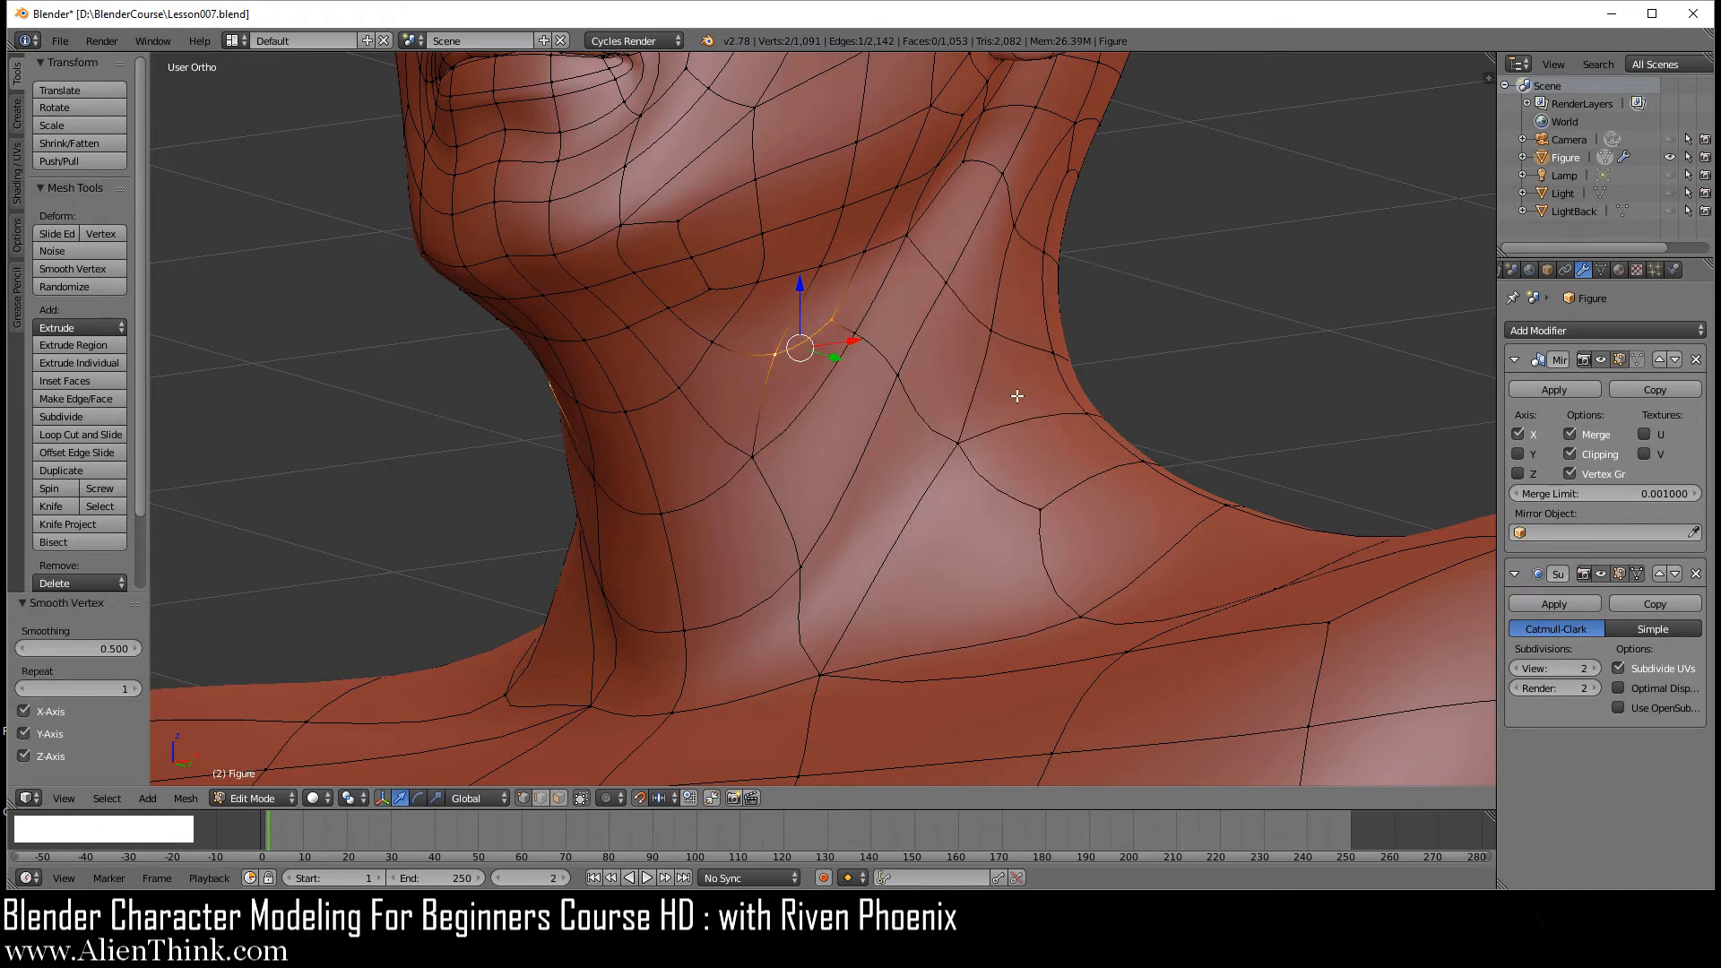
pyautogui.press('Tab')
pyautogui.moveTo(906, 384); pyautogui.dragTo(776, 342, button='middle')
pyautogui.moveTo(880, 392); pyautogui.dragTo(910, 407, button='middle')
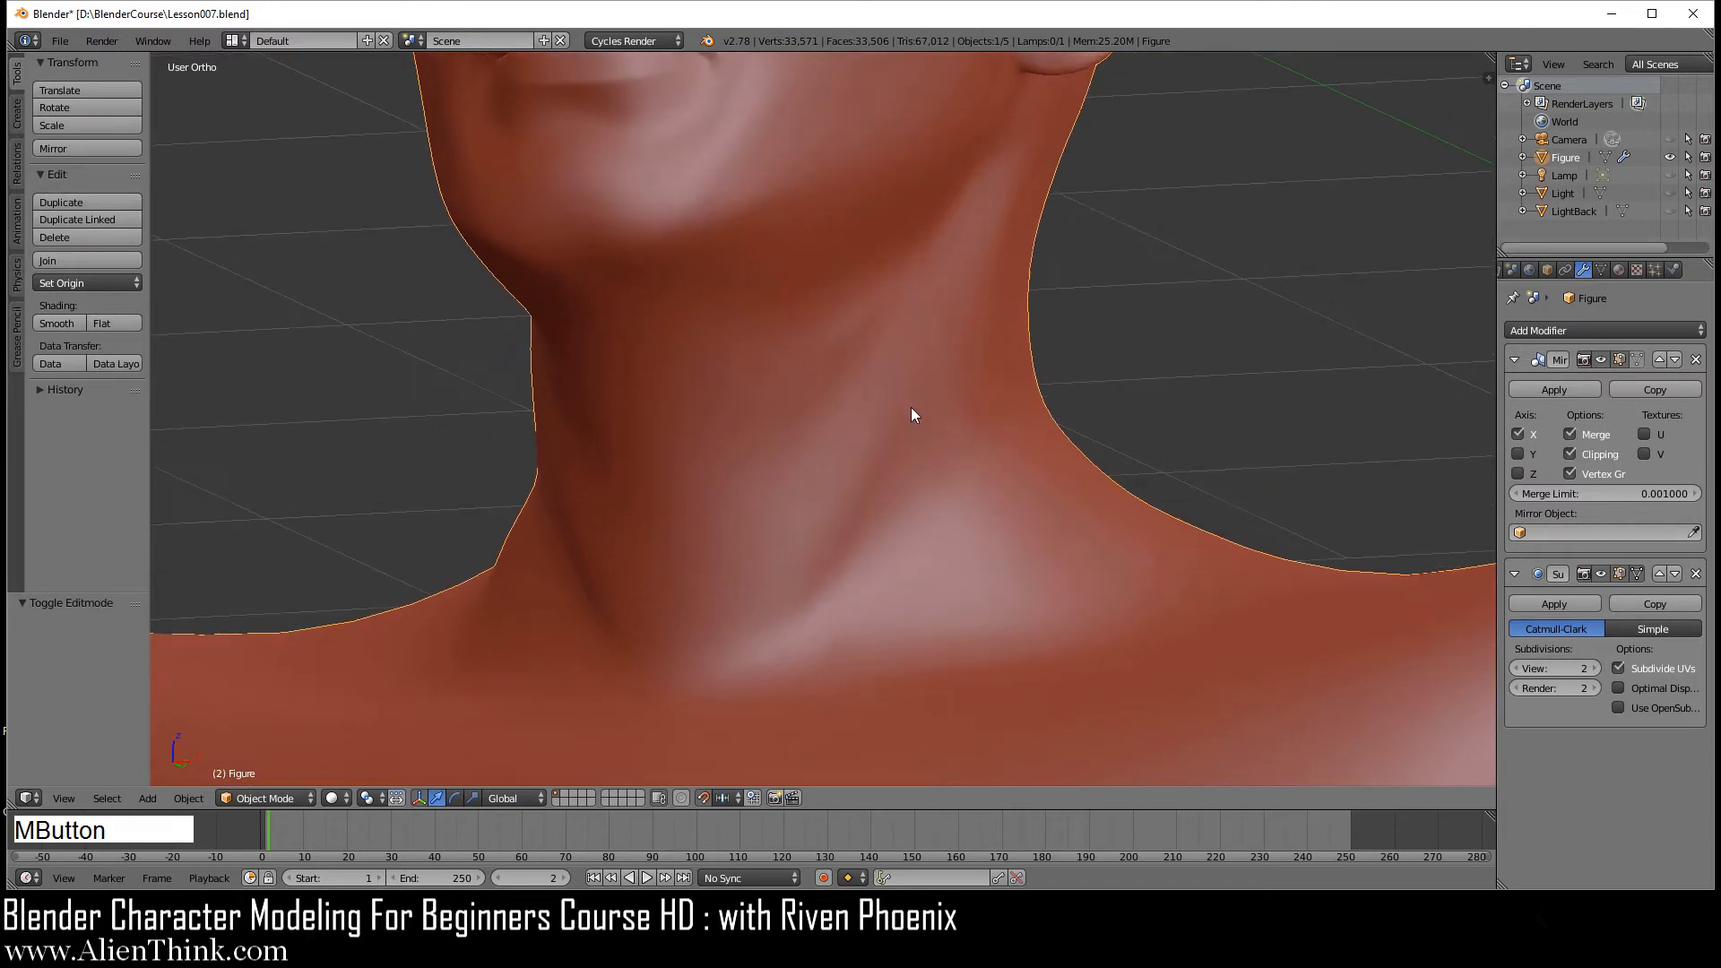
# - Smooth the same two vertices below the jaw once more and inspect the neck without the wireframe from nearer the front
pyautogui.press('Tab')
pyautogui.press('w')
pyautogui.click(1074, 396)
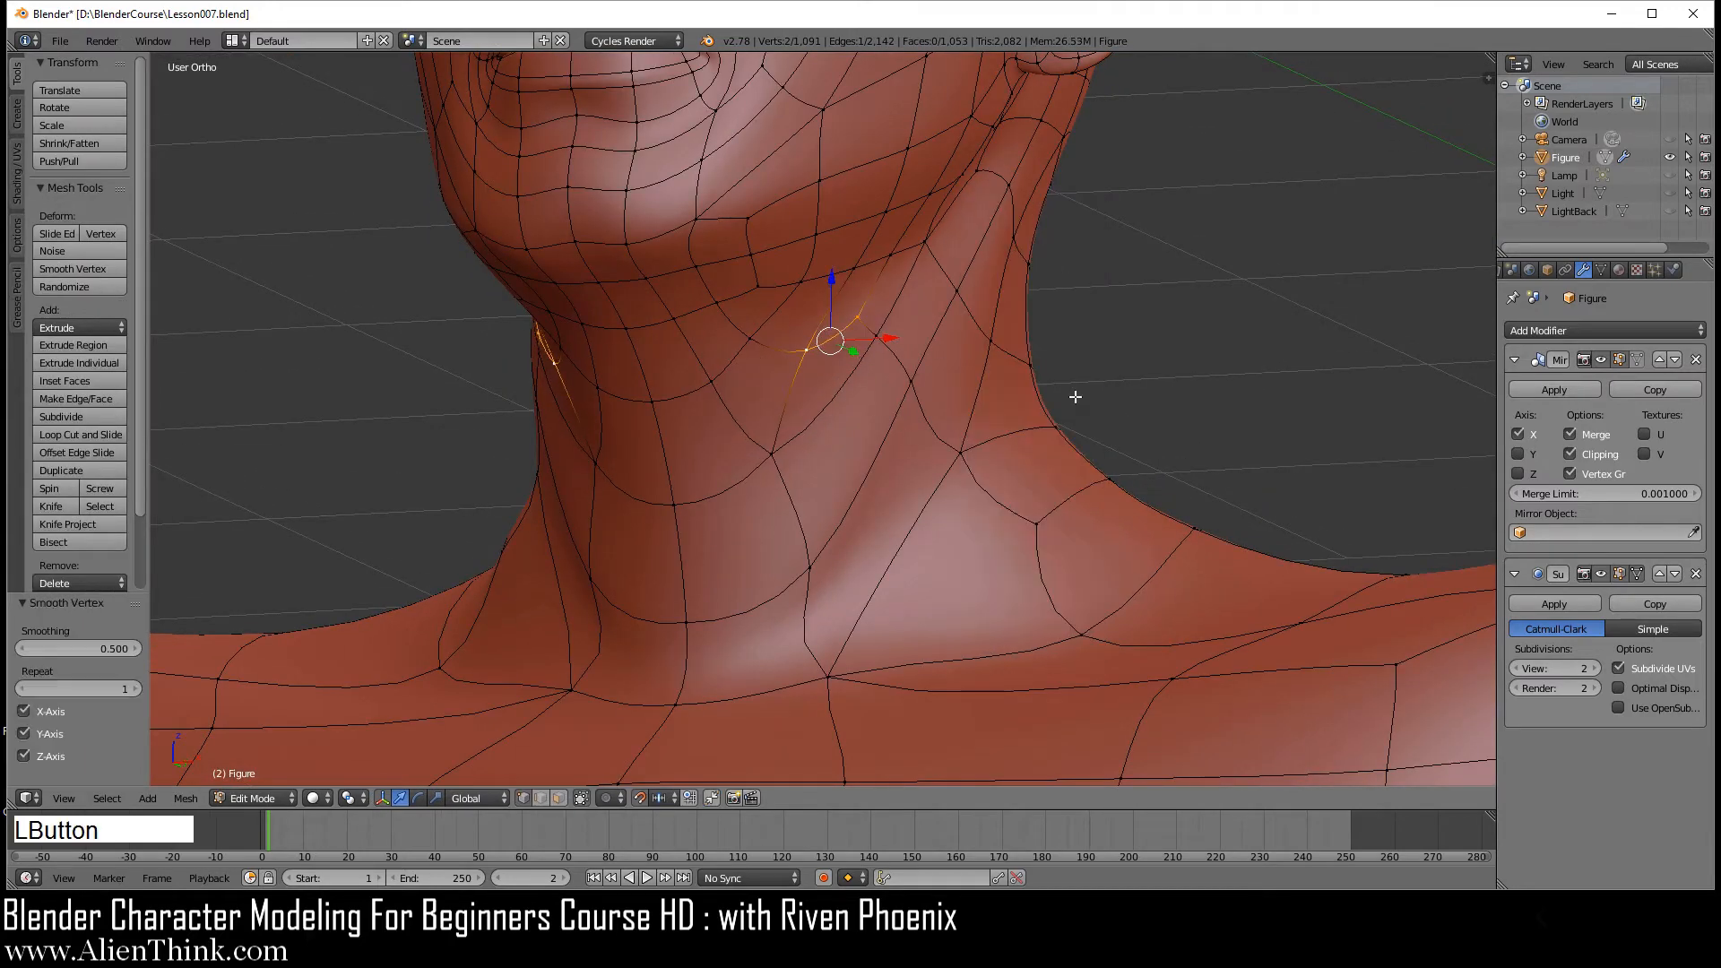
pyautogui.press('Tab')
pyautogui.moveTo(937, 461); pyautogui.dragTo(979, 453, button='middle')
pyautogui.press('Tab')
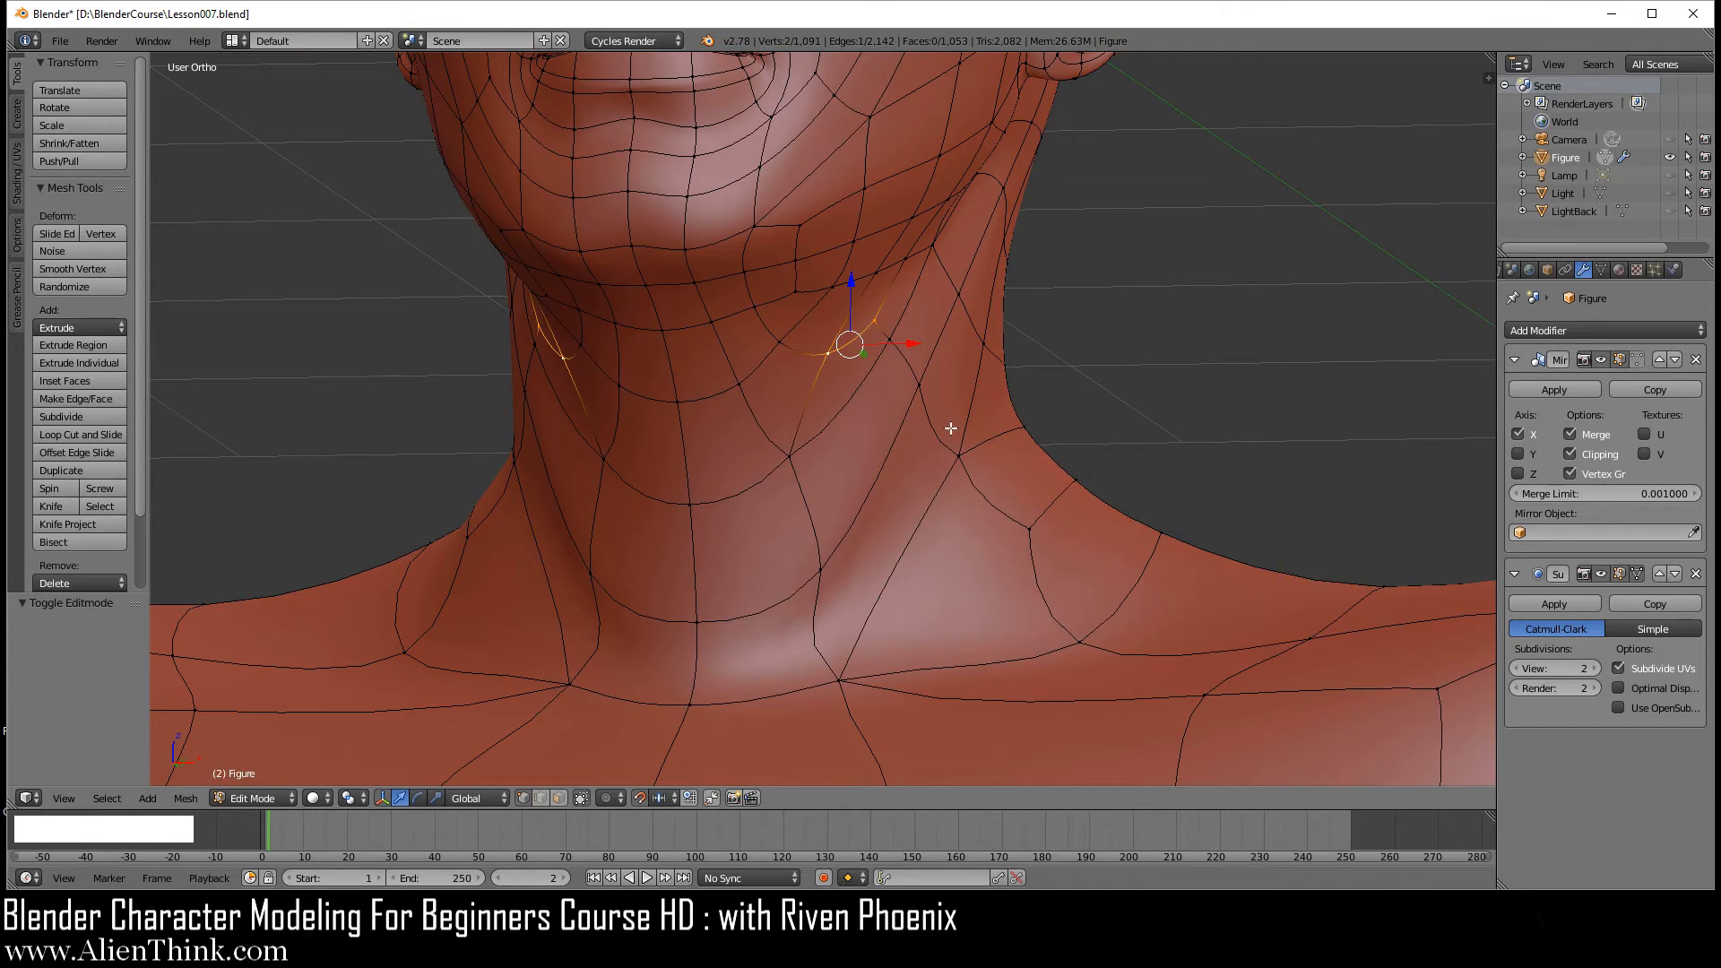
# - Select three edges along the diagonal neck line and move them 0.1 outwards along X and 0.1 upwards along Z in front view
pyautogui.press('a')
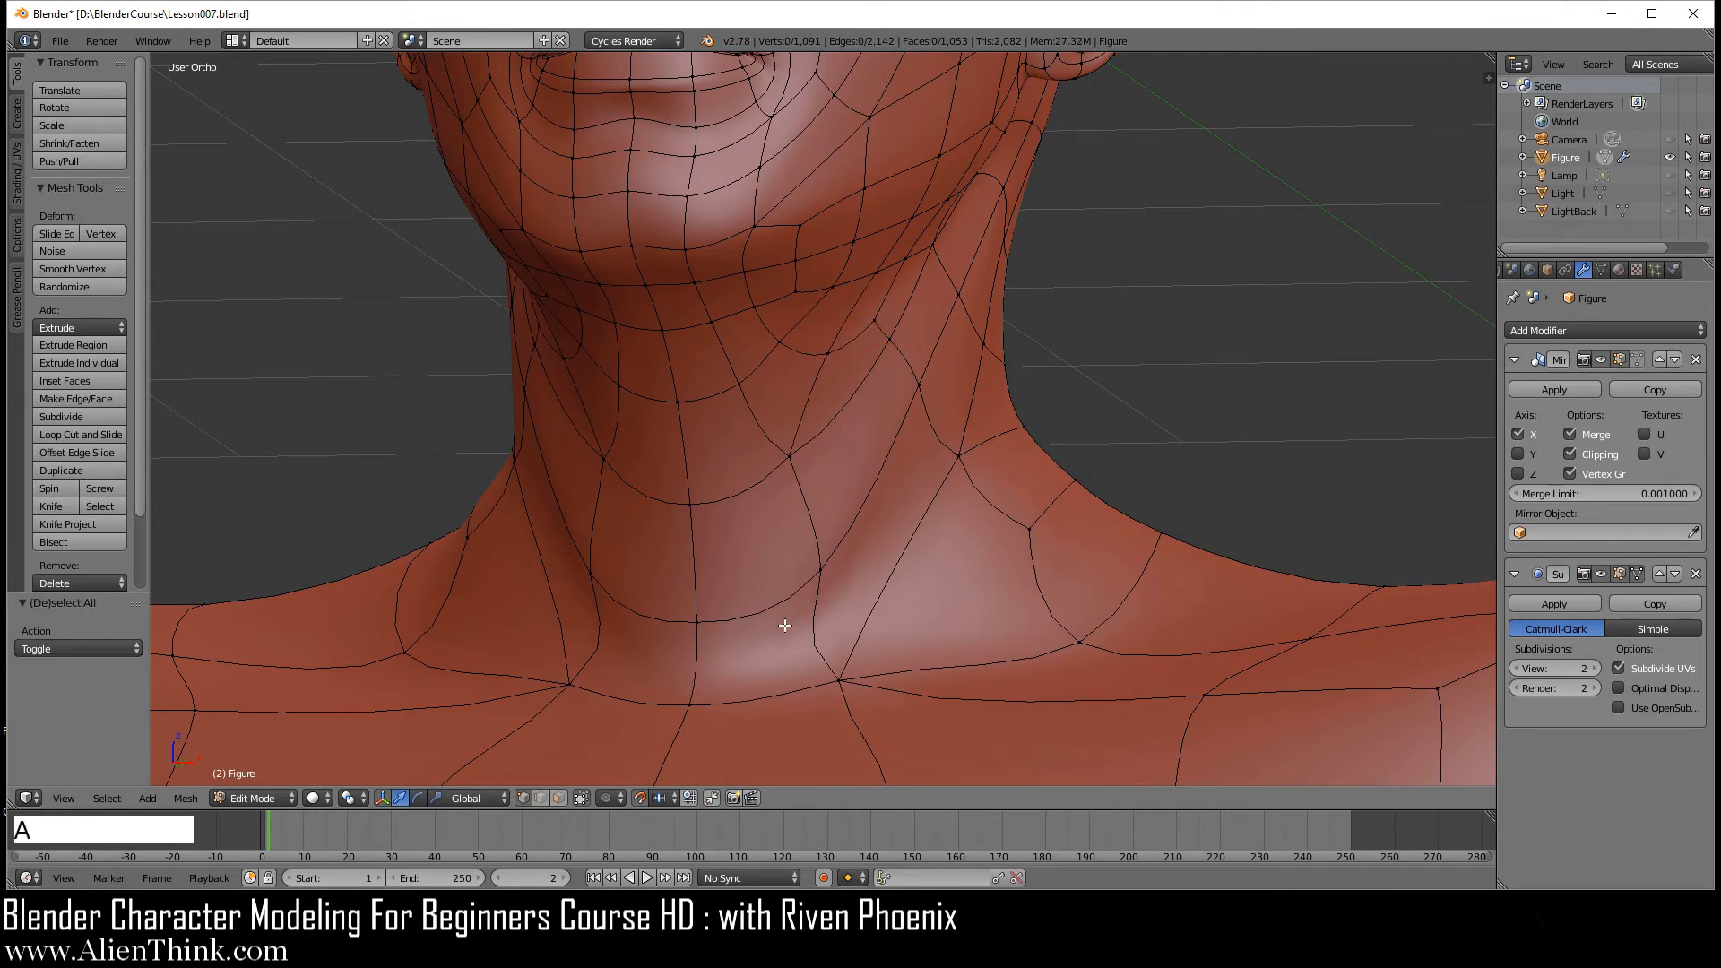
pyautogui.click(540, 797)
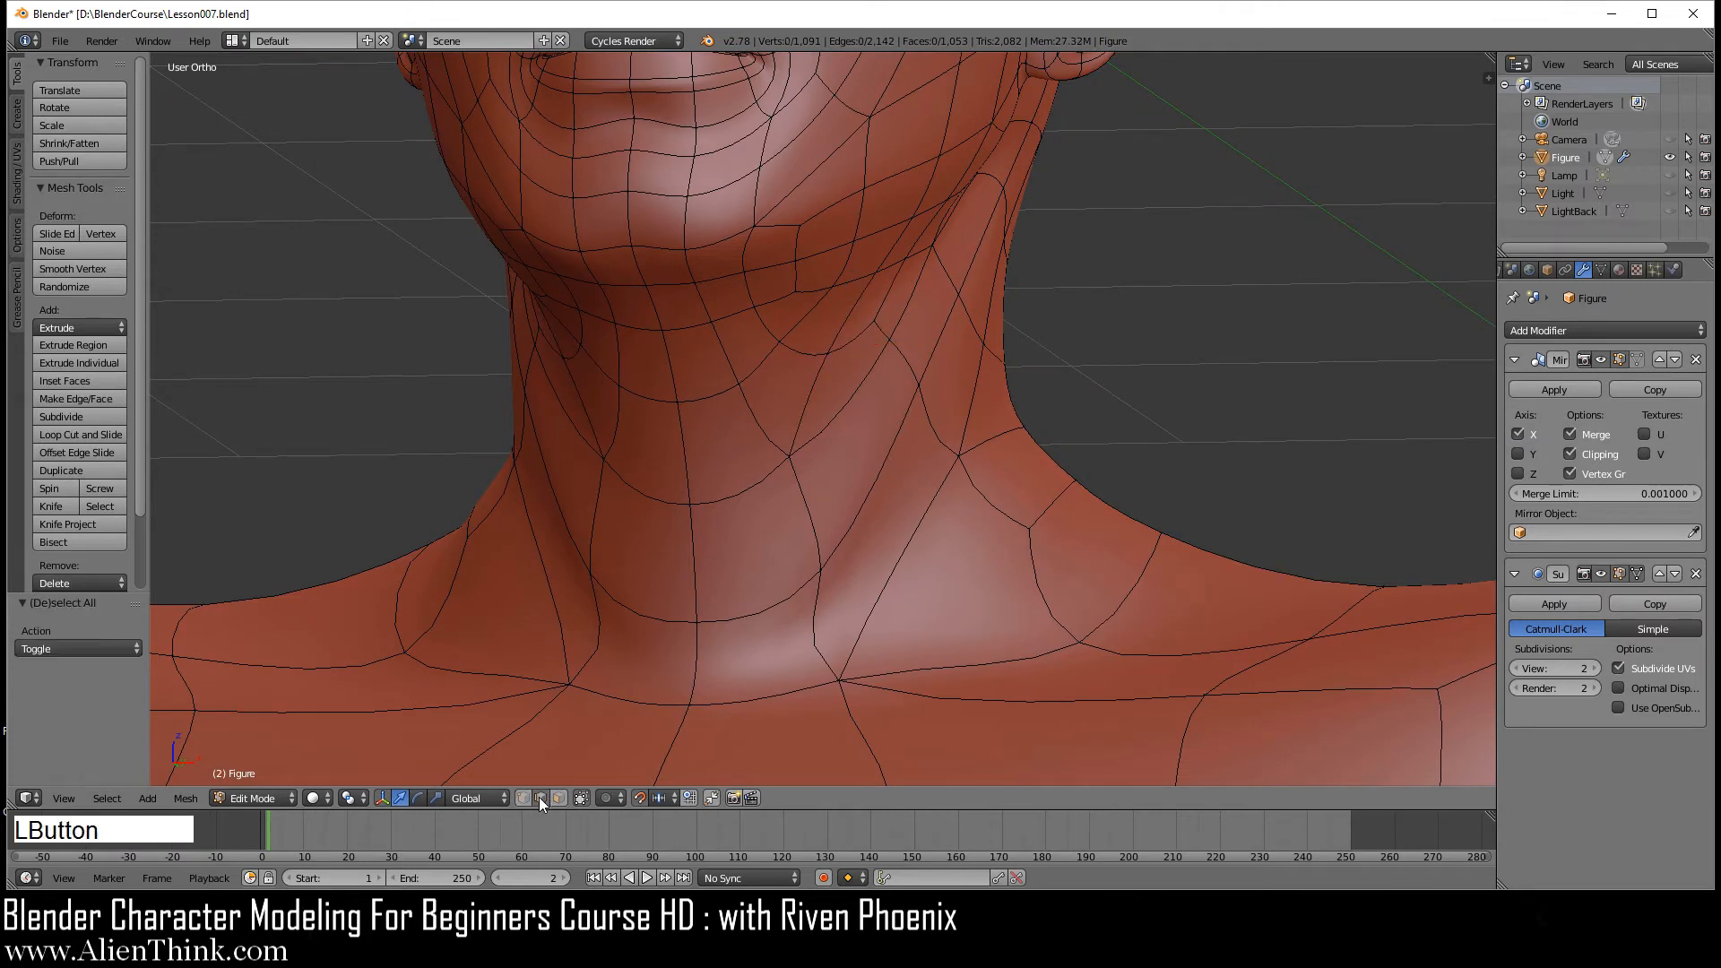
pyautogui.rightClick(873, 479)
pyautogui.keyDown('shift'); pyautogui.rightClick(932, 349); pyautogui.keyUp('shift')
pyautogui.keyDown('shift'); pyautogui.rightClick(974, 253); pyautogui.keyUp('shift')
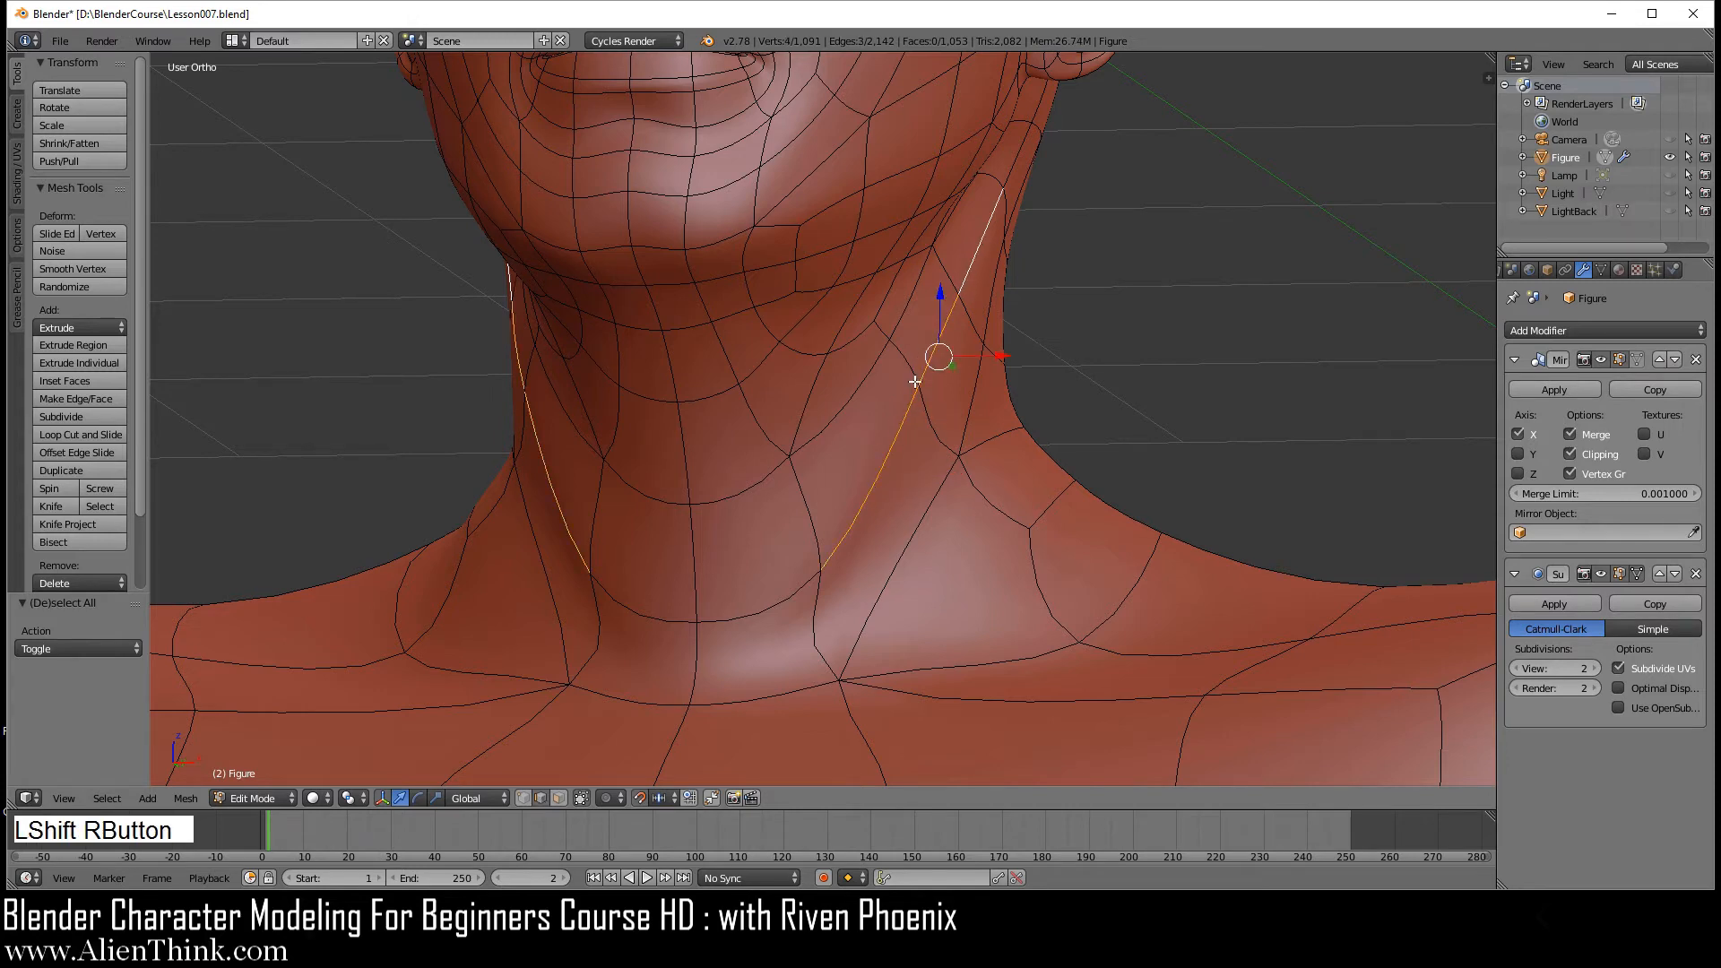
pyautogui.press('1')
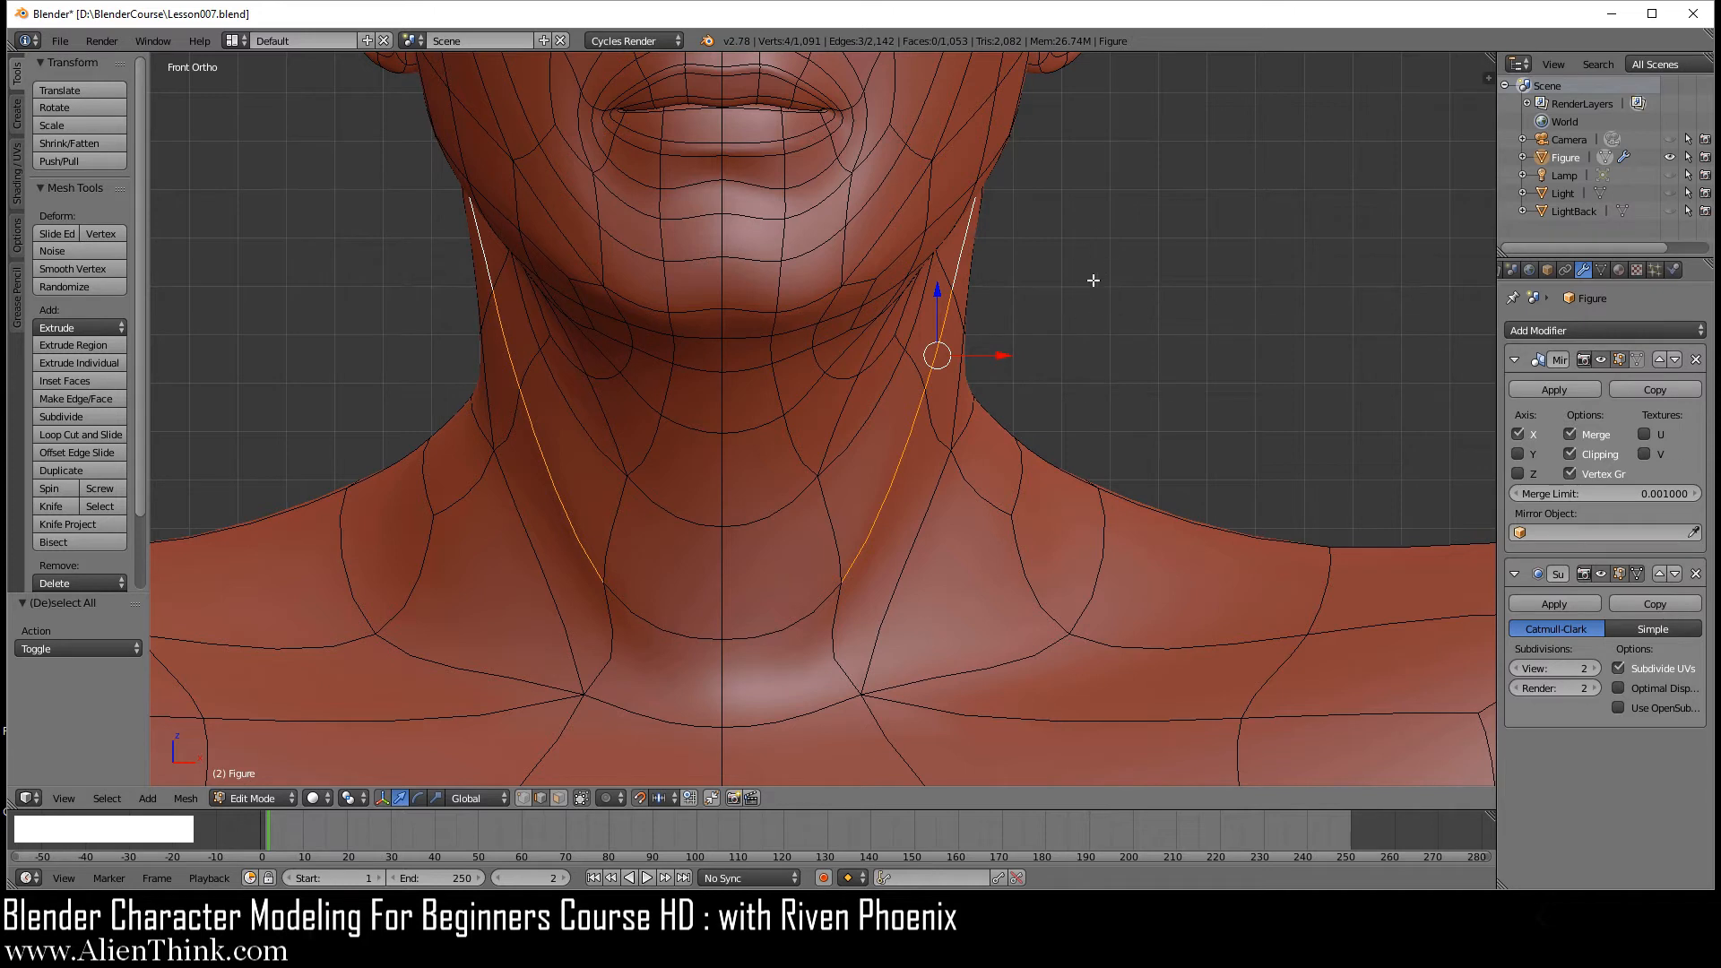
pyautogui.moveTo(1001, 356); pyautogui.dragTo(1031, 354)
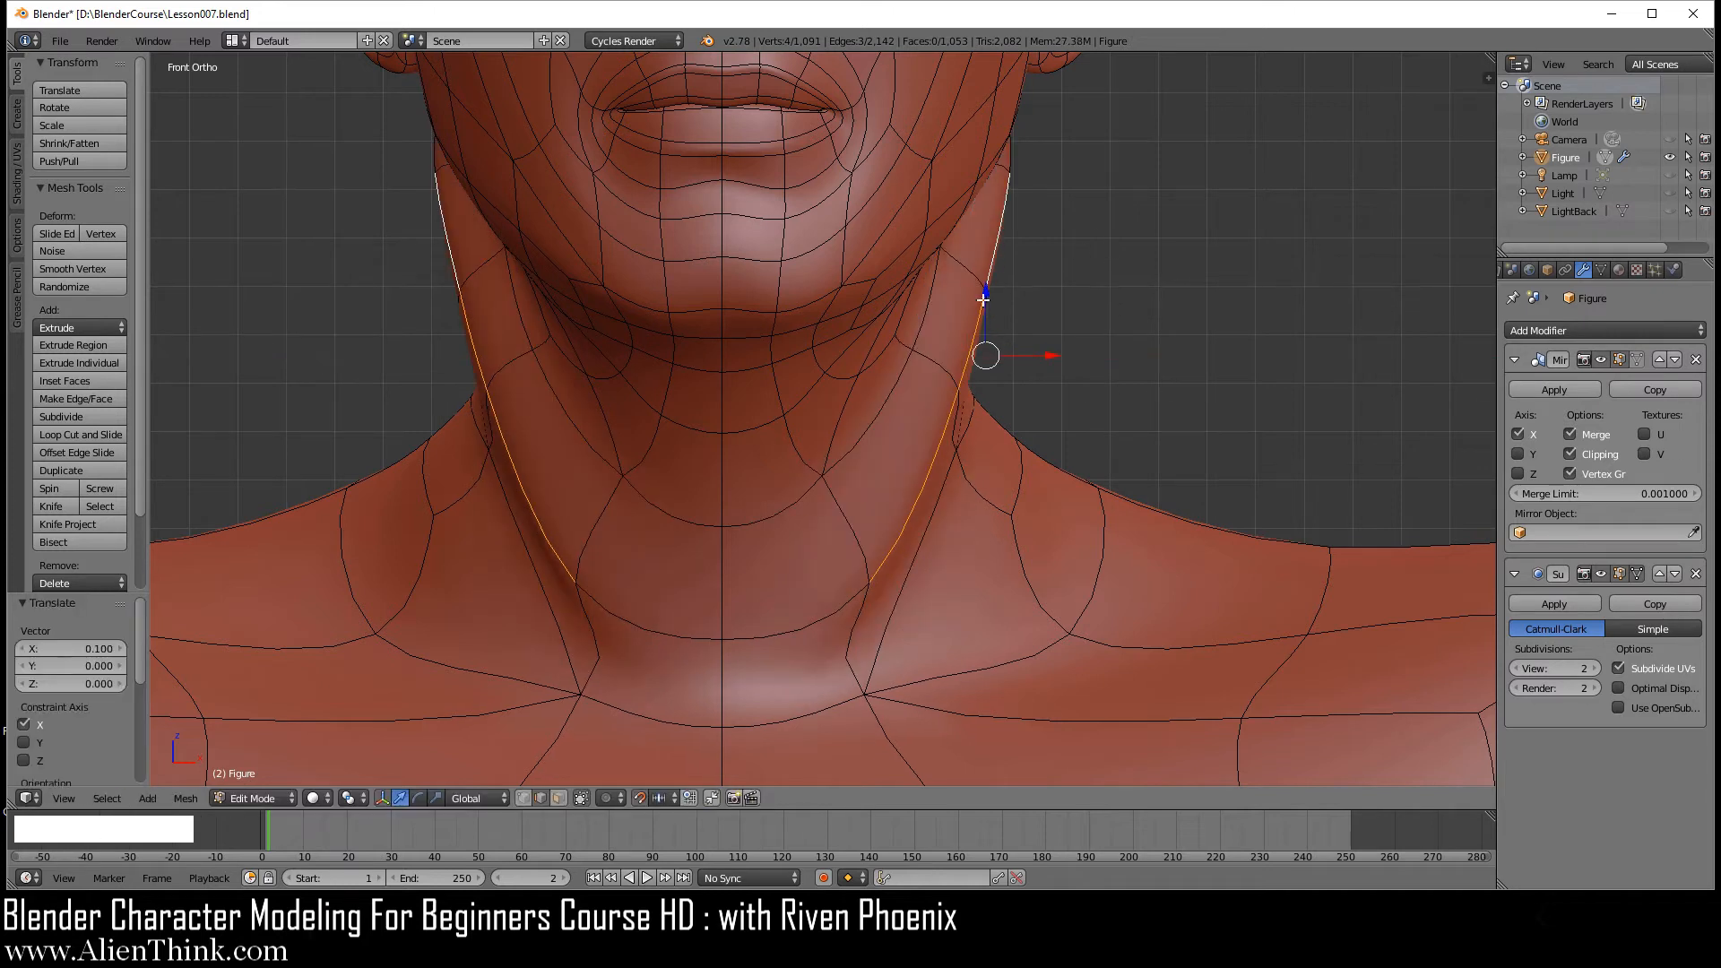
pyautogui.moveTo(985, 296); pyautogui.dragTo(985, 247)
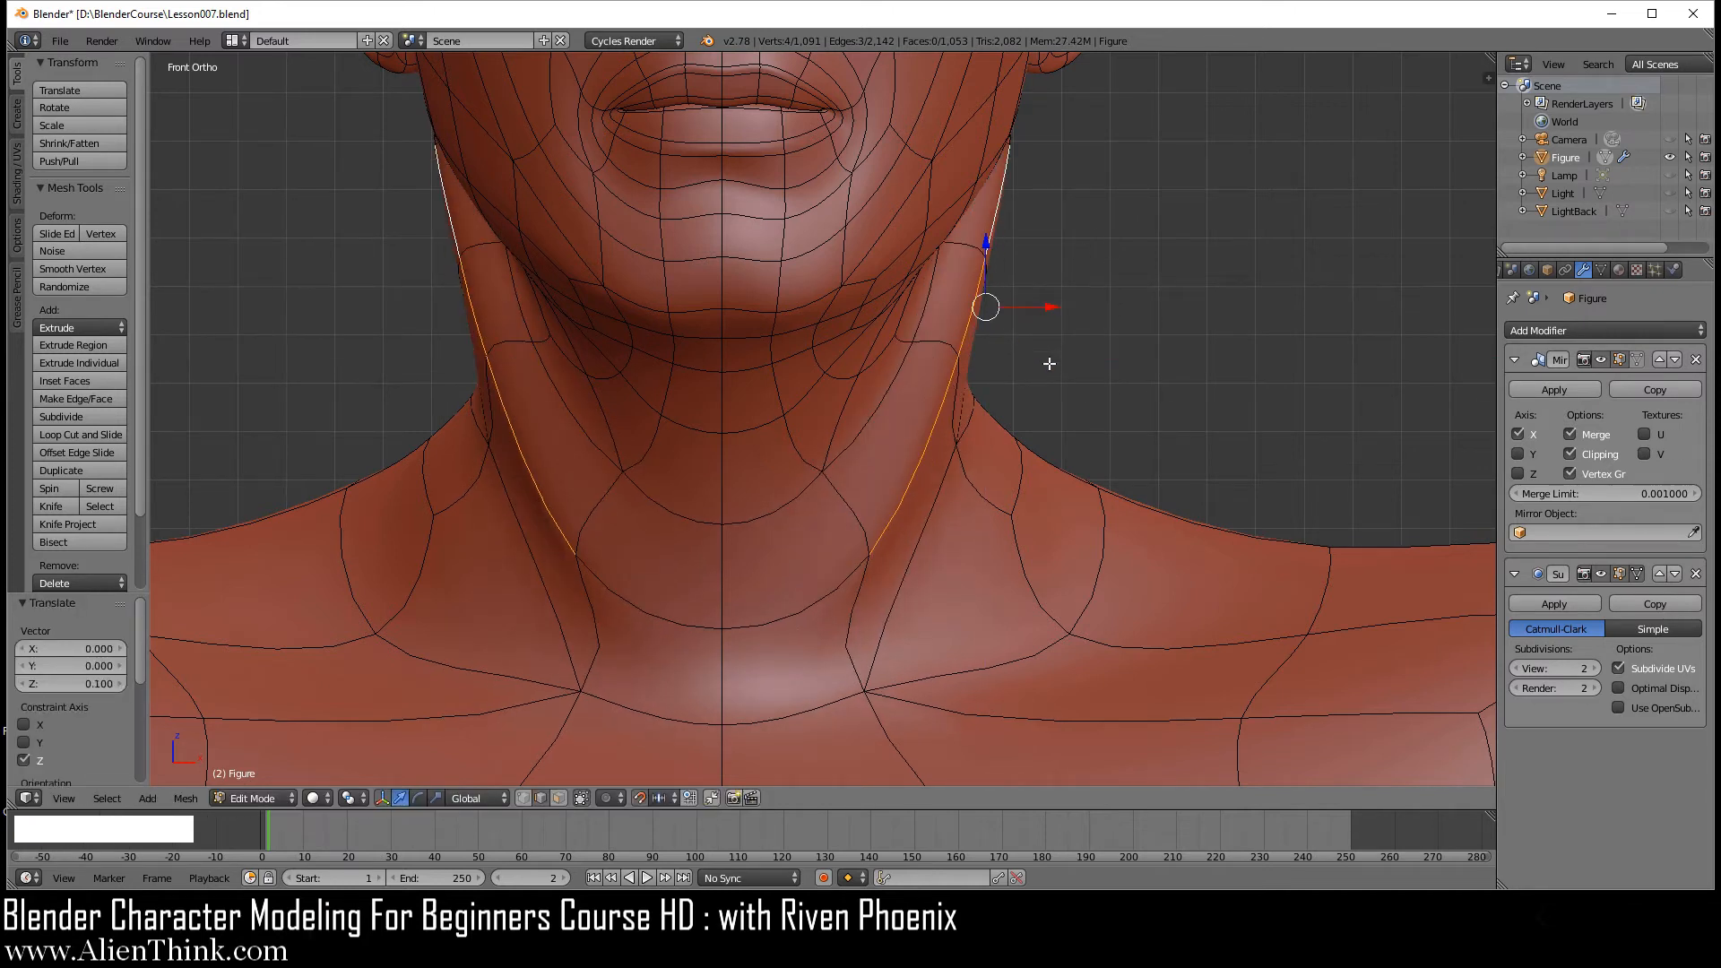
# - Smooth the three diagonal neck edges twice and check the neck's shading in Object Mode from an angle
pyautogui.press('w')
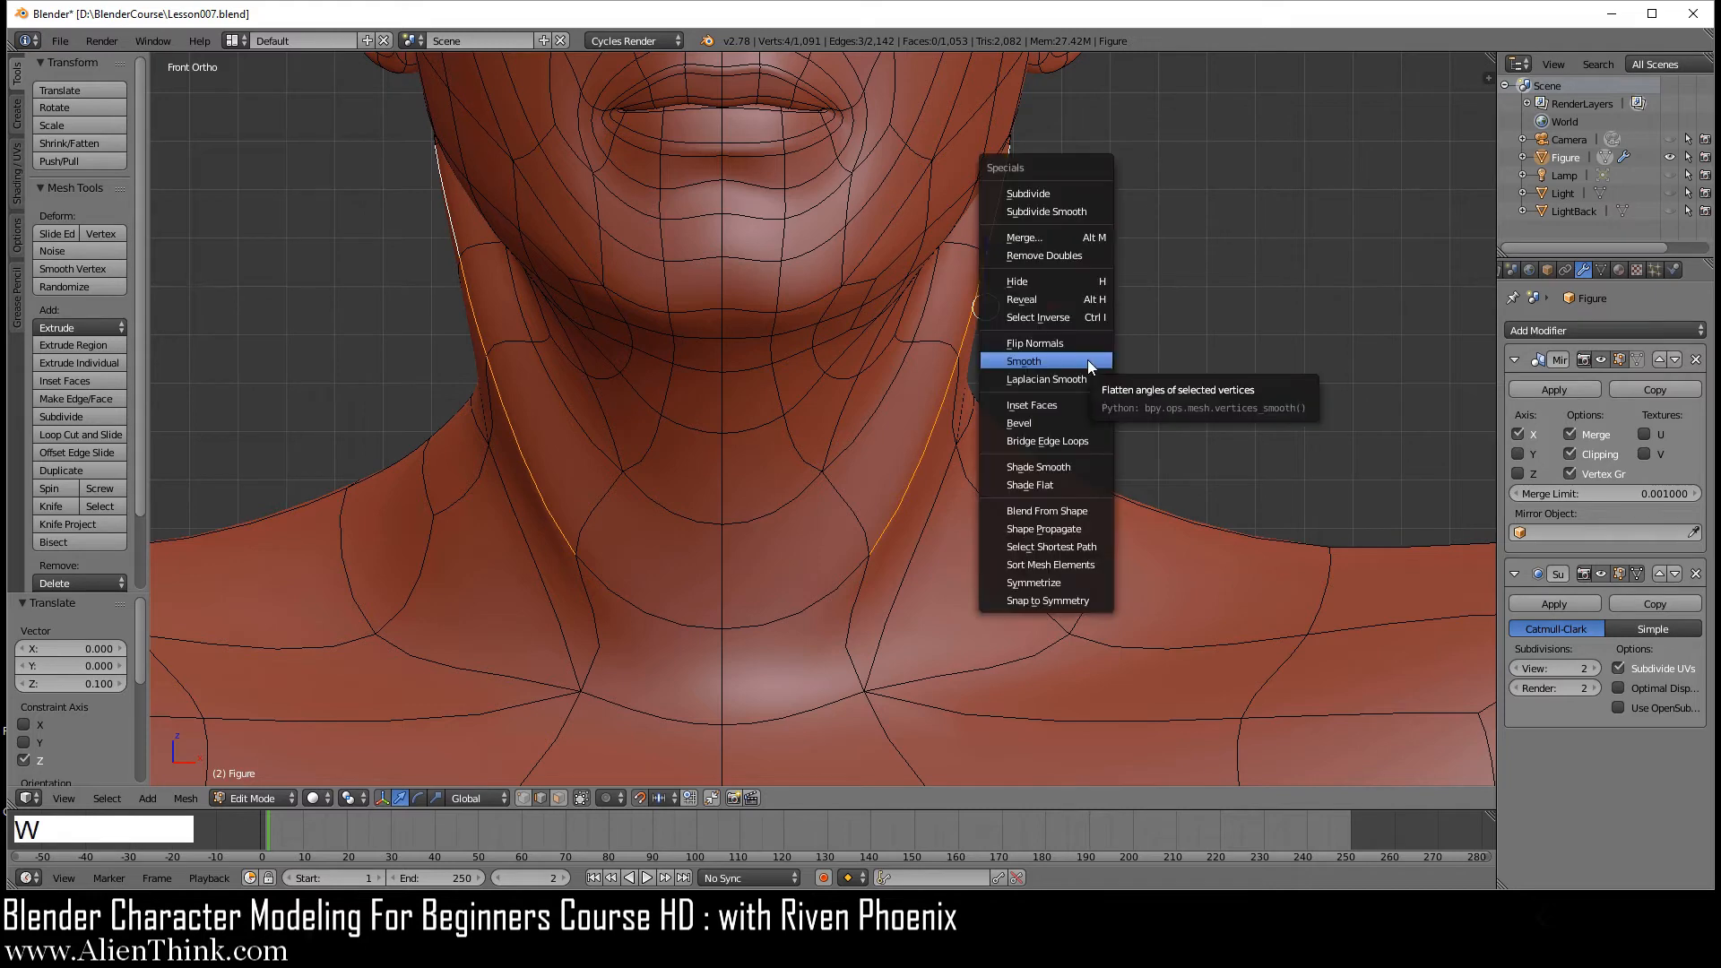
pyautogui.click(1088, 361)
pyautogui.press('w')
pyautogui.click(1088, 362)
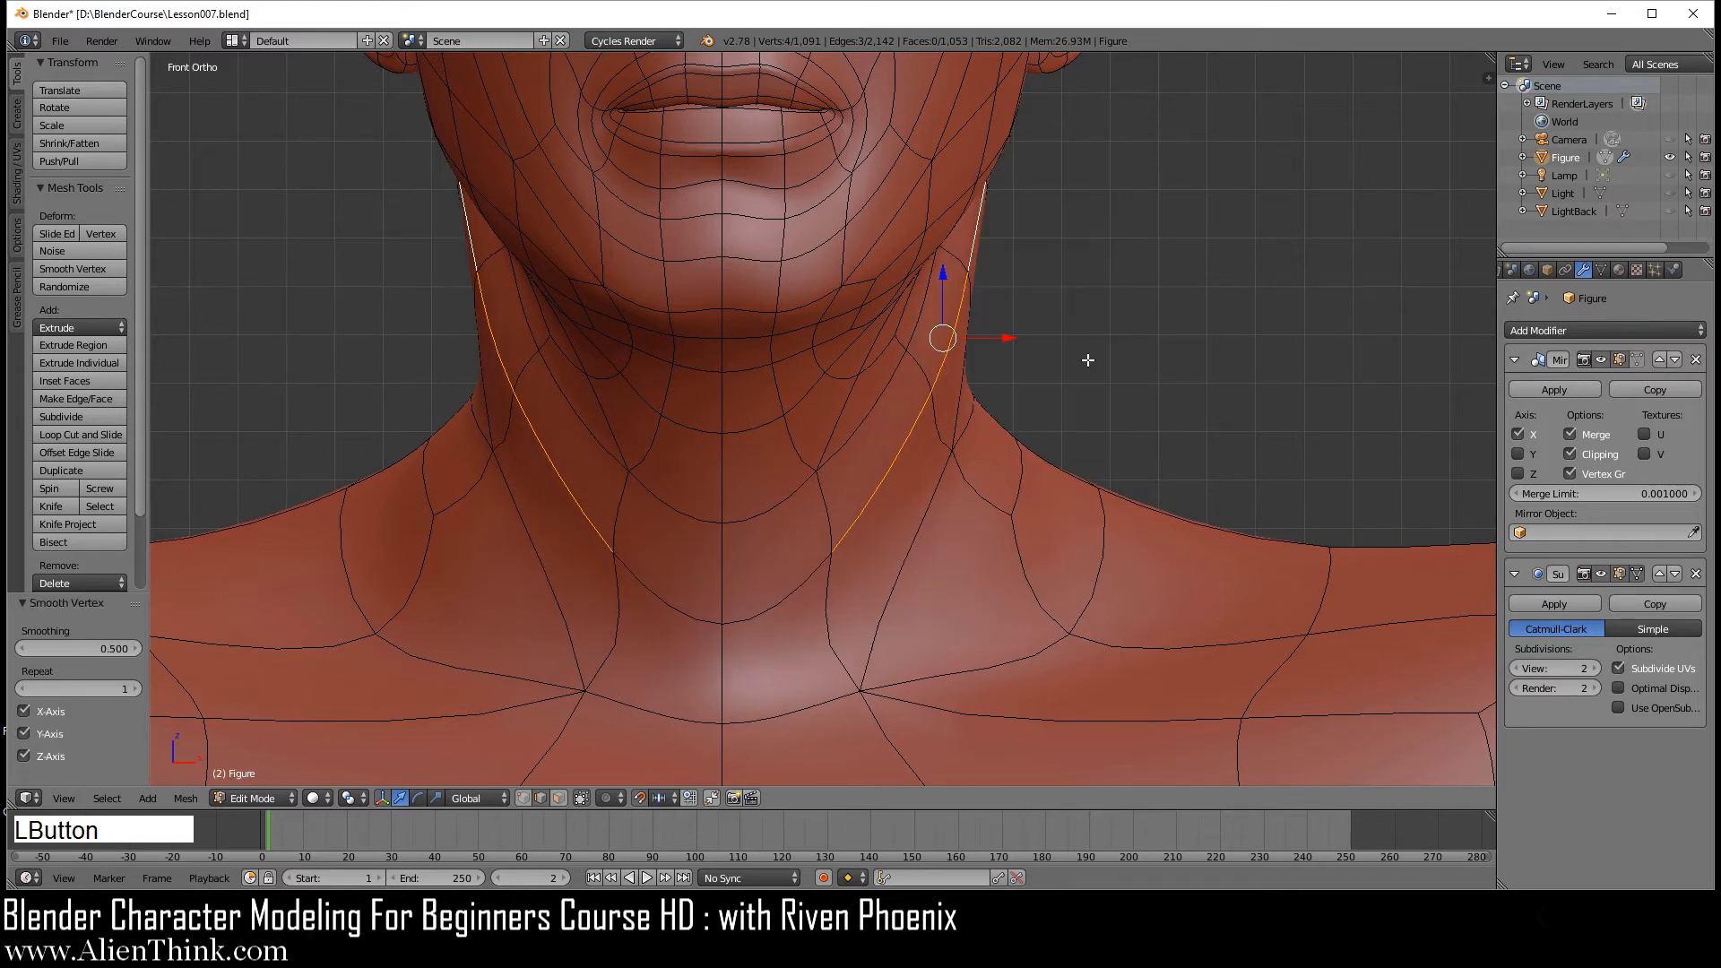
pyautogui.press('Tab')
pyautogui.moveTo(1051, 503); pyautogui.dragTo(960, 180, button='middle')
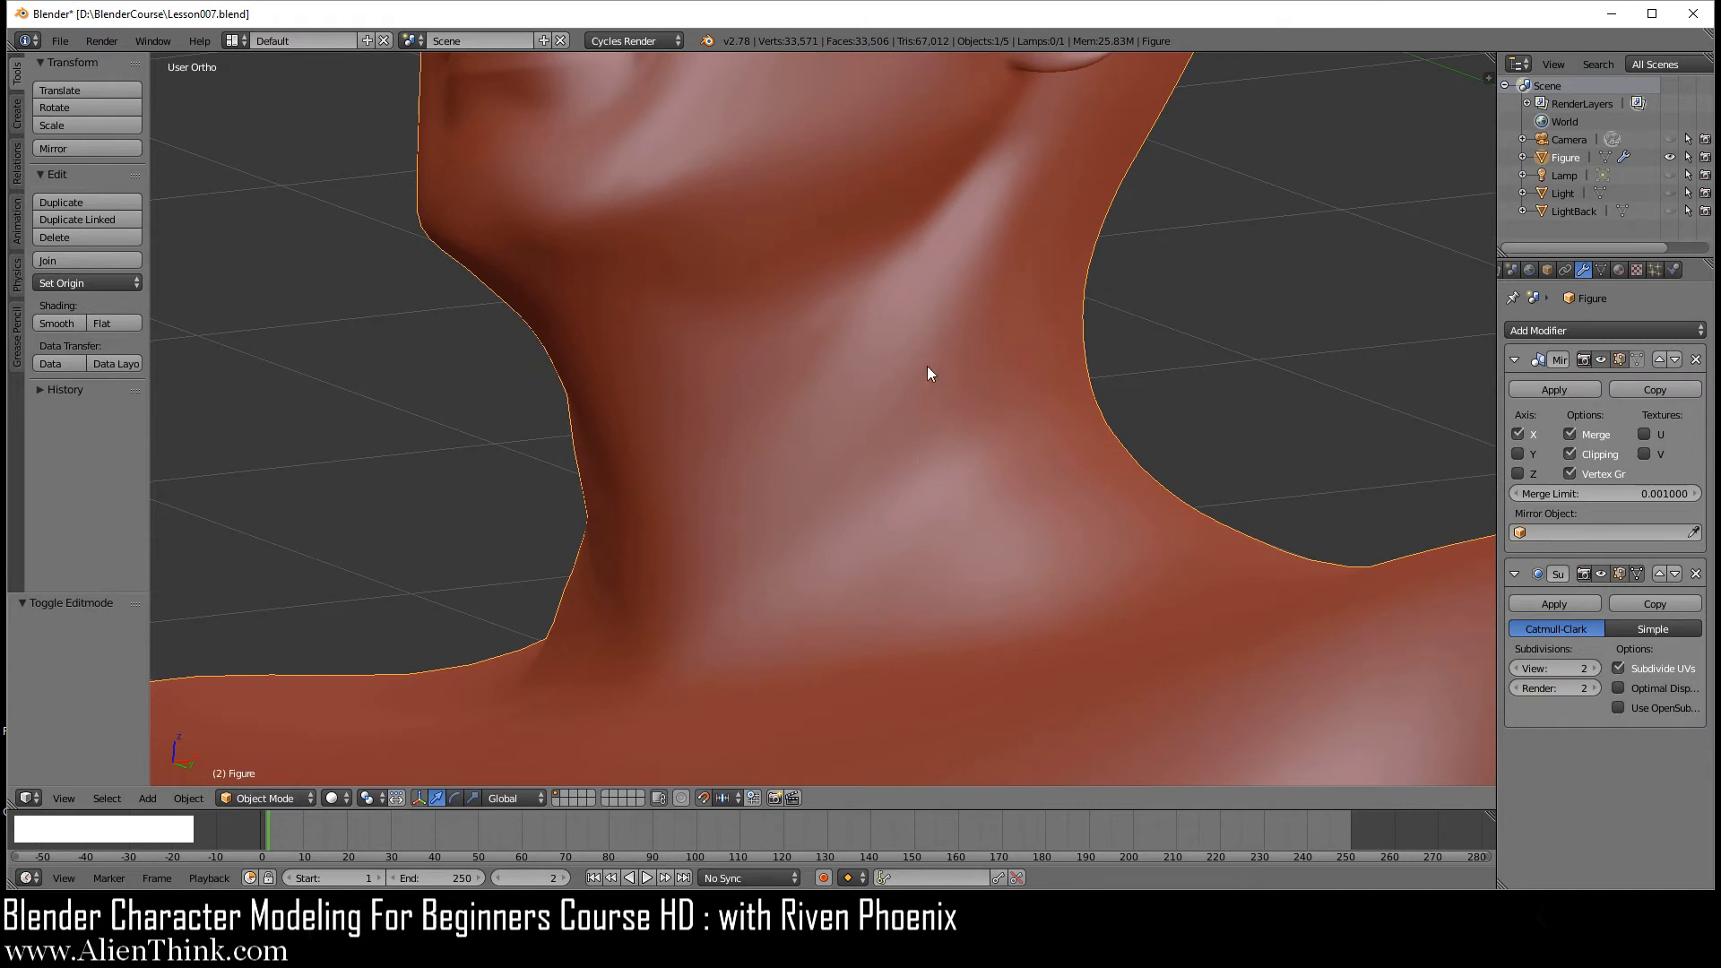
pyautogui.press('Tab')
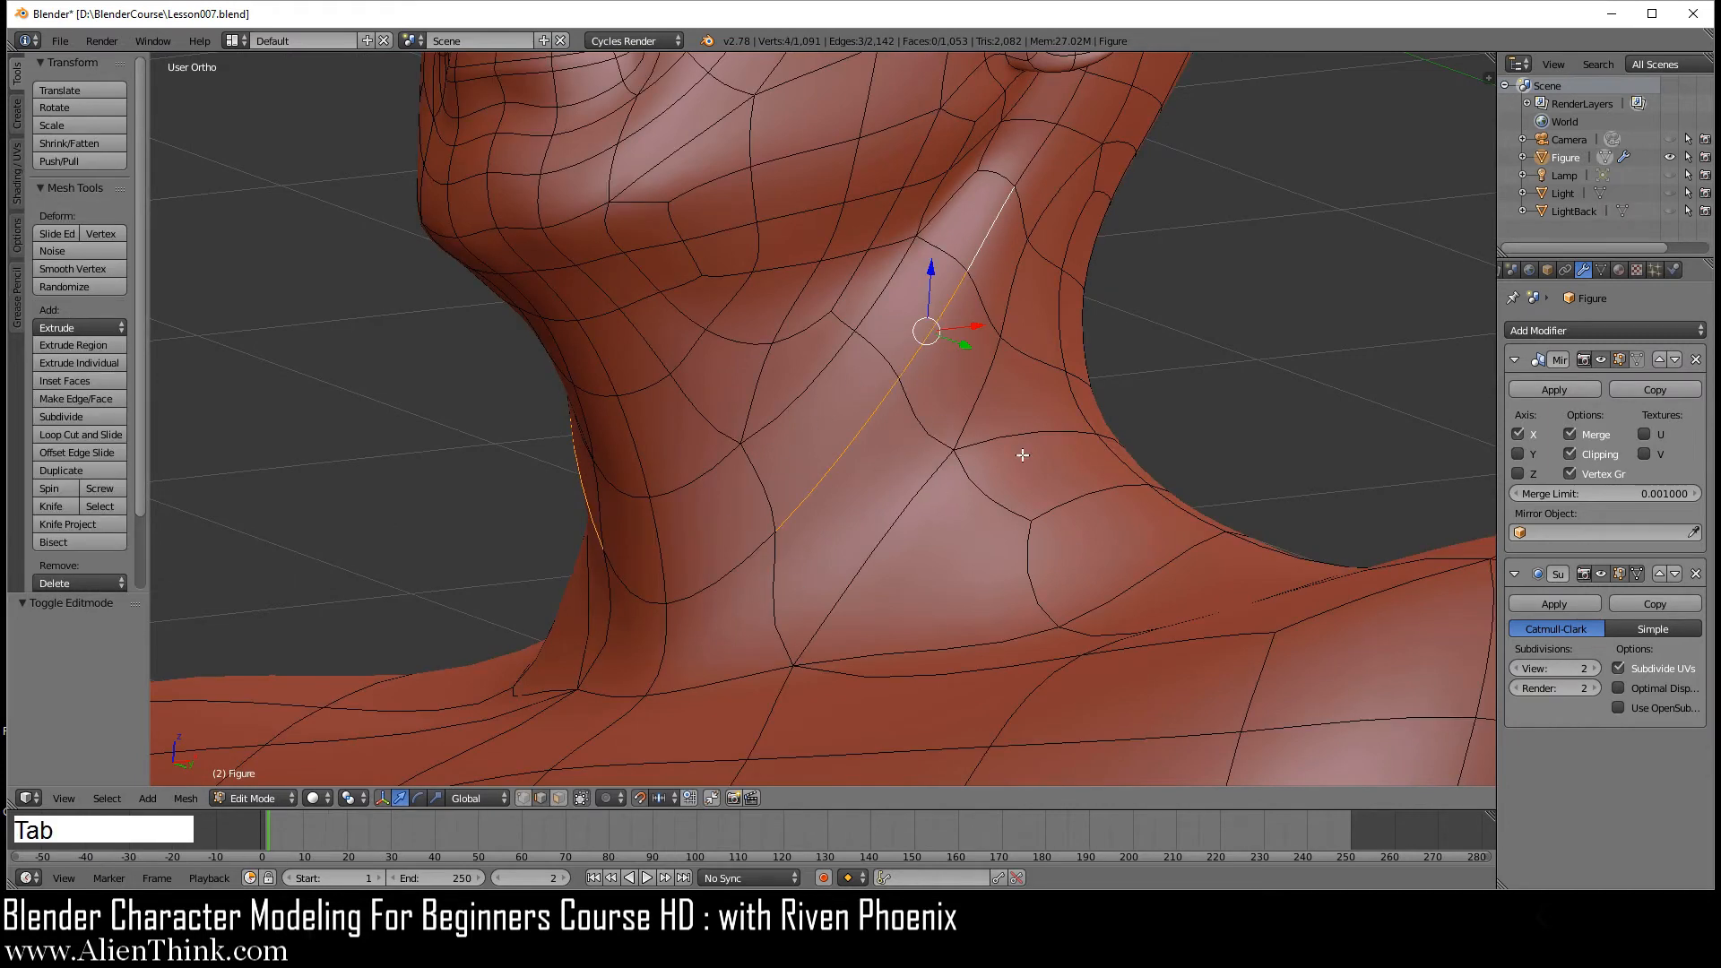
# - In front view, add one centred edge loop around the neck just below the diagonal muscle line, without sliding it
pyautogui.press('KP_1')
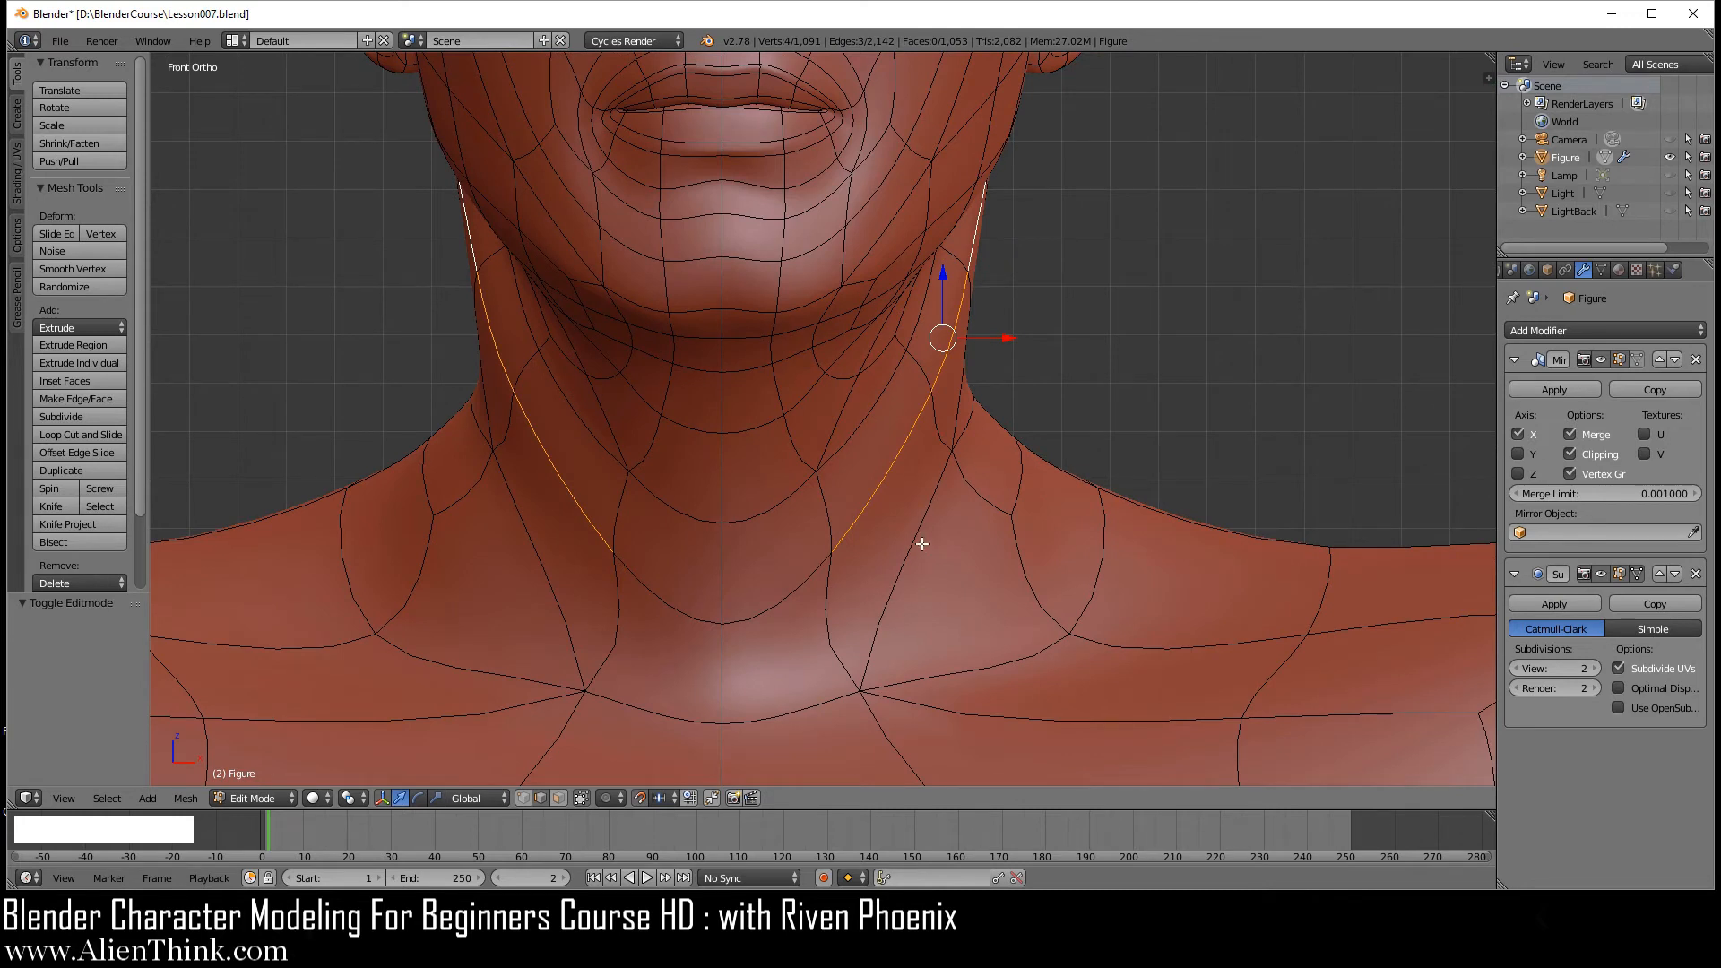
pyautogui.hotkey('ctrl', 'r')
pyautogui.click(844, 616)
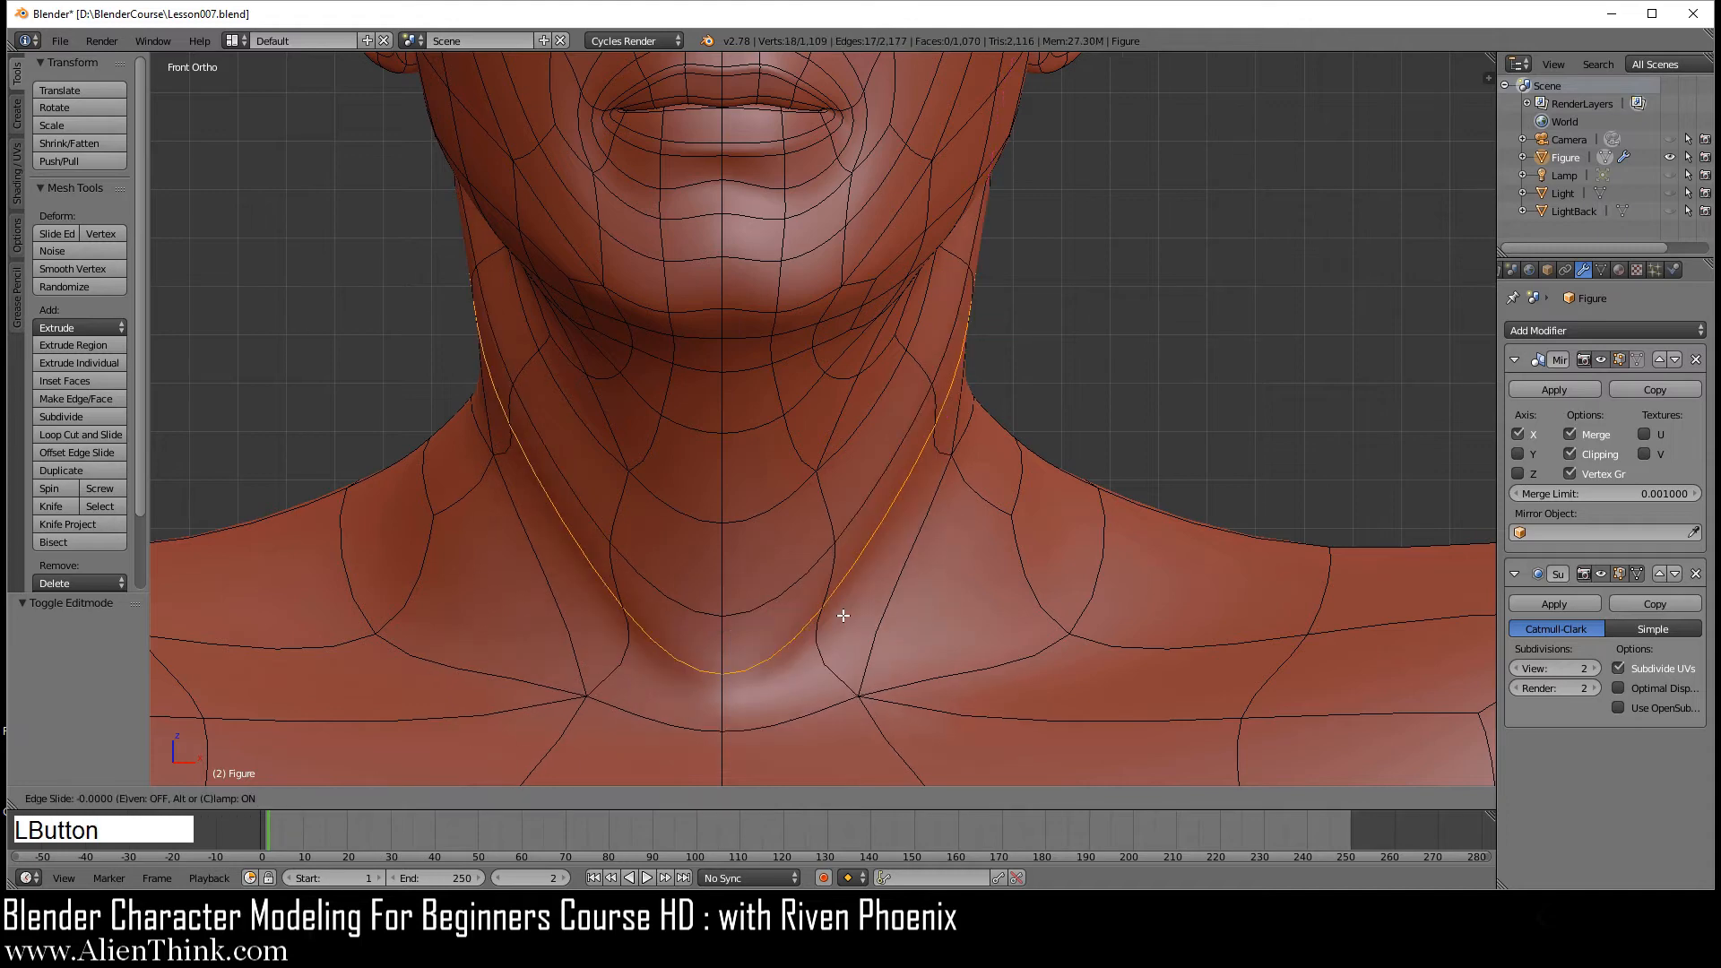
pyautogui.rightClick(843, 616)
# - Examine from the side how the new edge loop runs from the throat up behind the ear and over the skull
pyautogui.scroll(-2, 937, 548)
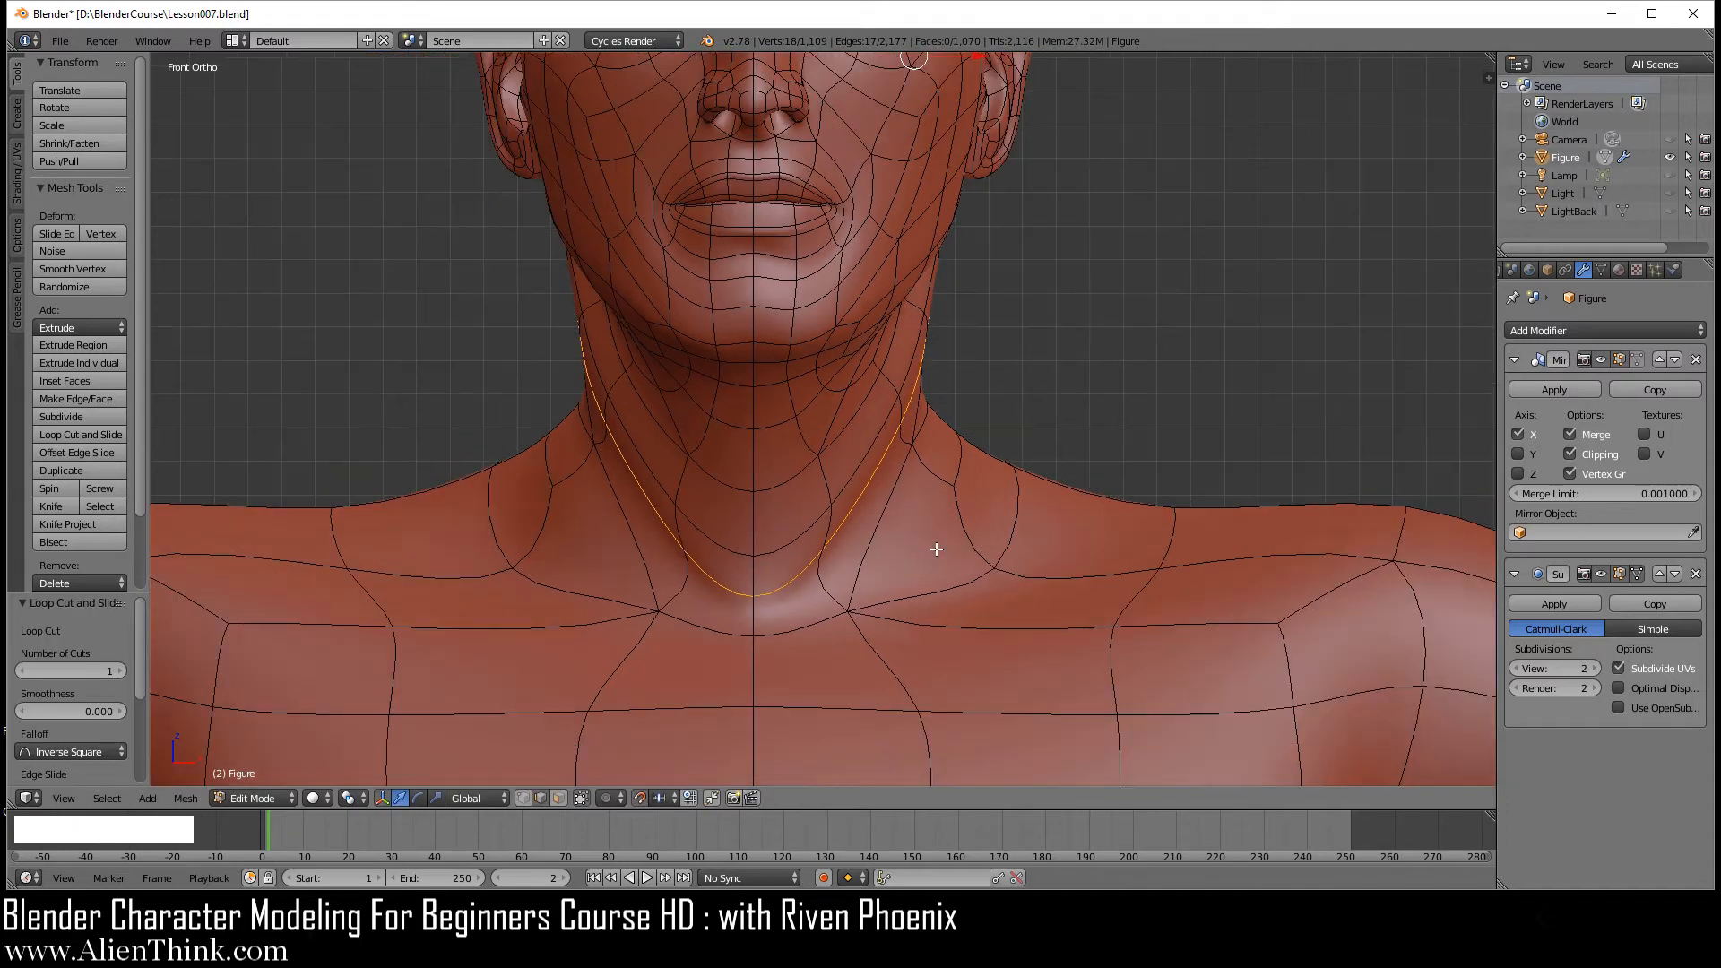
pyautogui.press('KP_3')
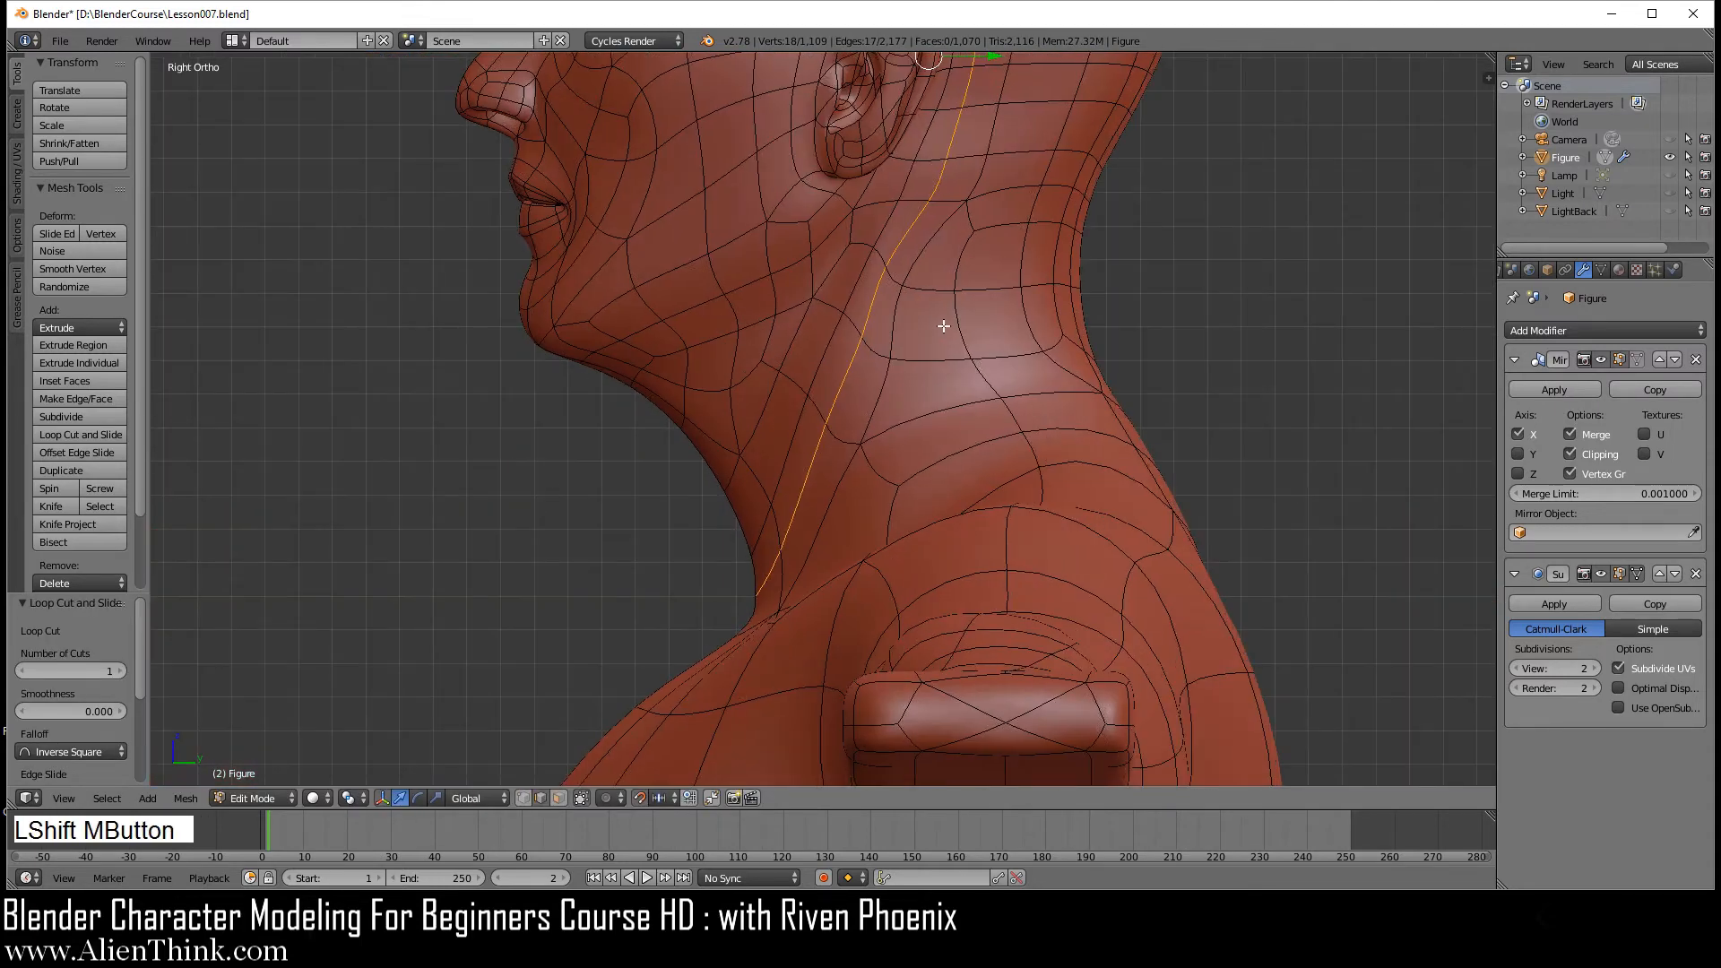
pyautogui.keyDown('shift'); pyautogui.moveTo(942, 327); pyautogui.dragTo(775, 604, button='middle'); pyautogui.keyUp('shift')
pyautogui.scroll(-1, 845, 562)
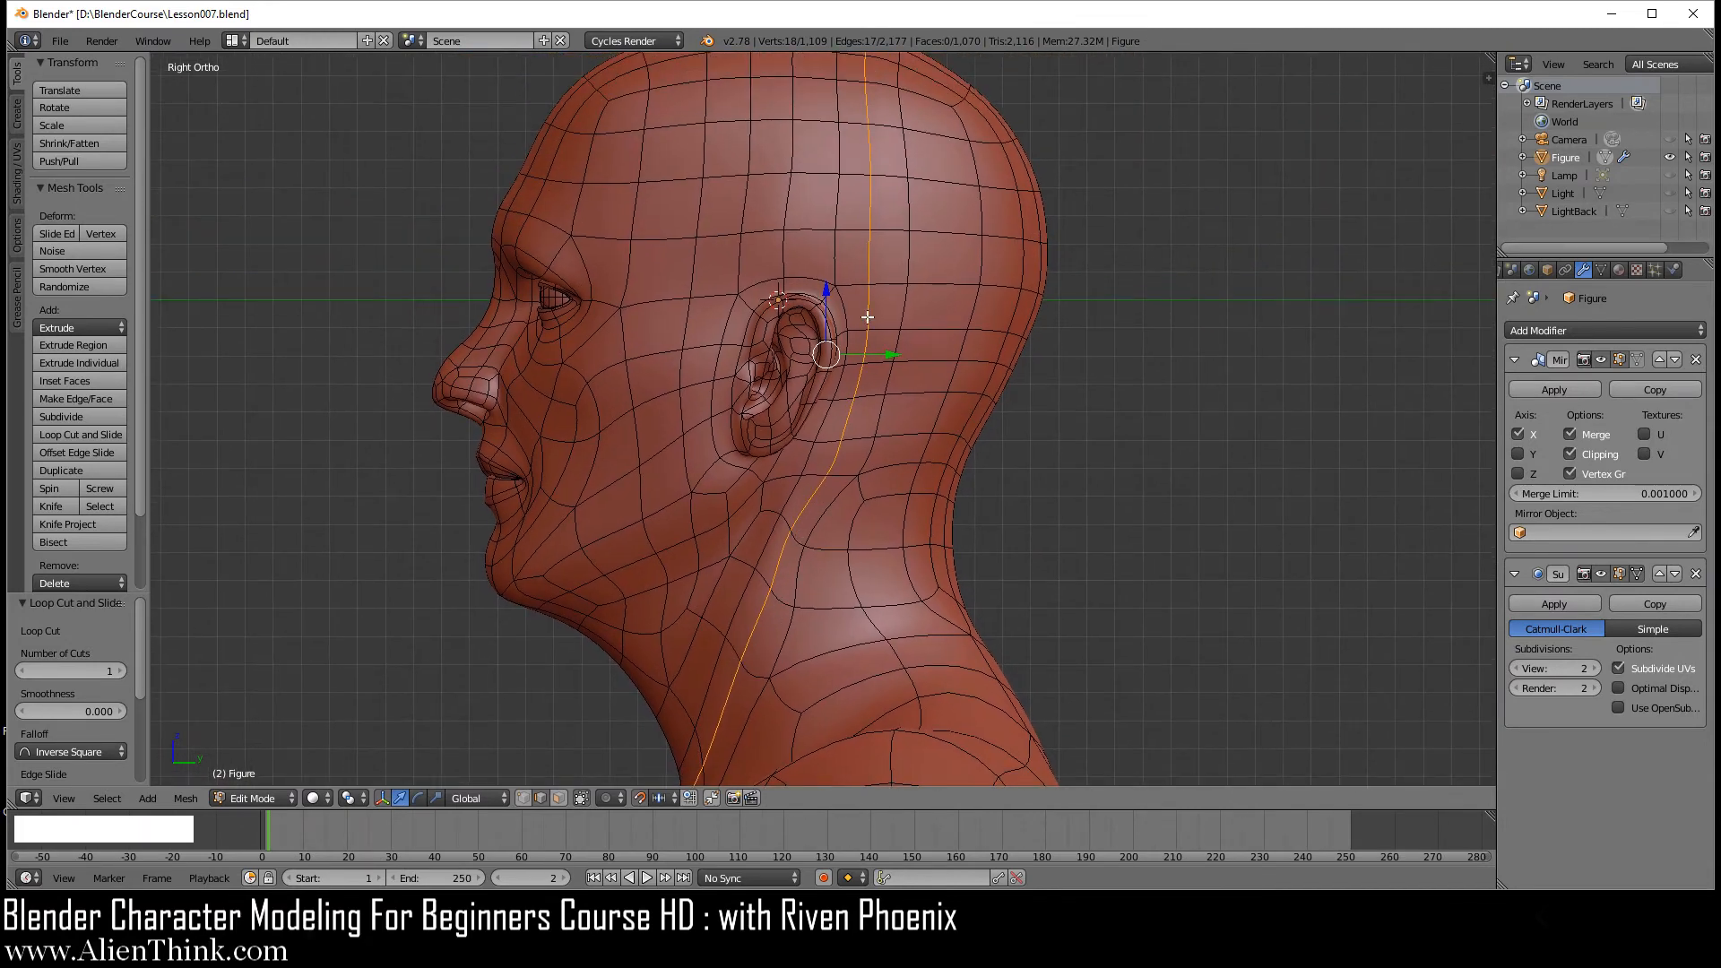
pyautogui.keyDown('shift'); pyautogui.moveTo(873, 179); pyautogui.dragTo(832, 385, button='middle'); pyautogui.keyUp('shift')
pyautogui.scroll(3, 835, 323)
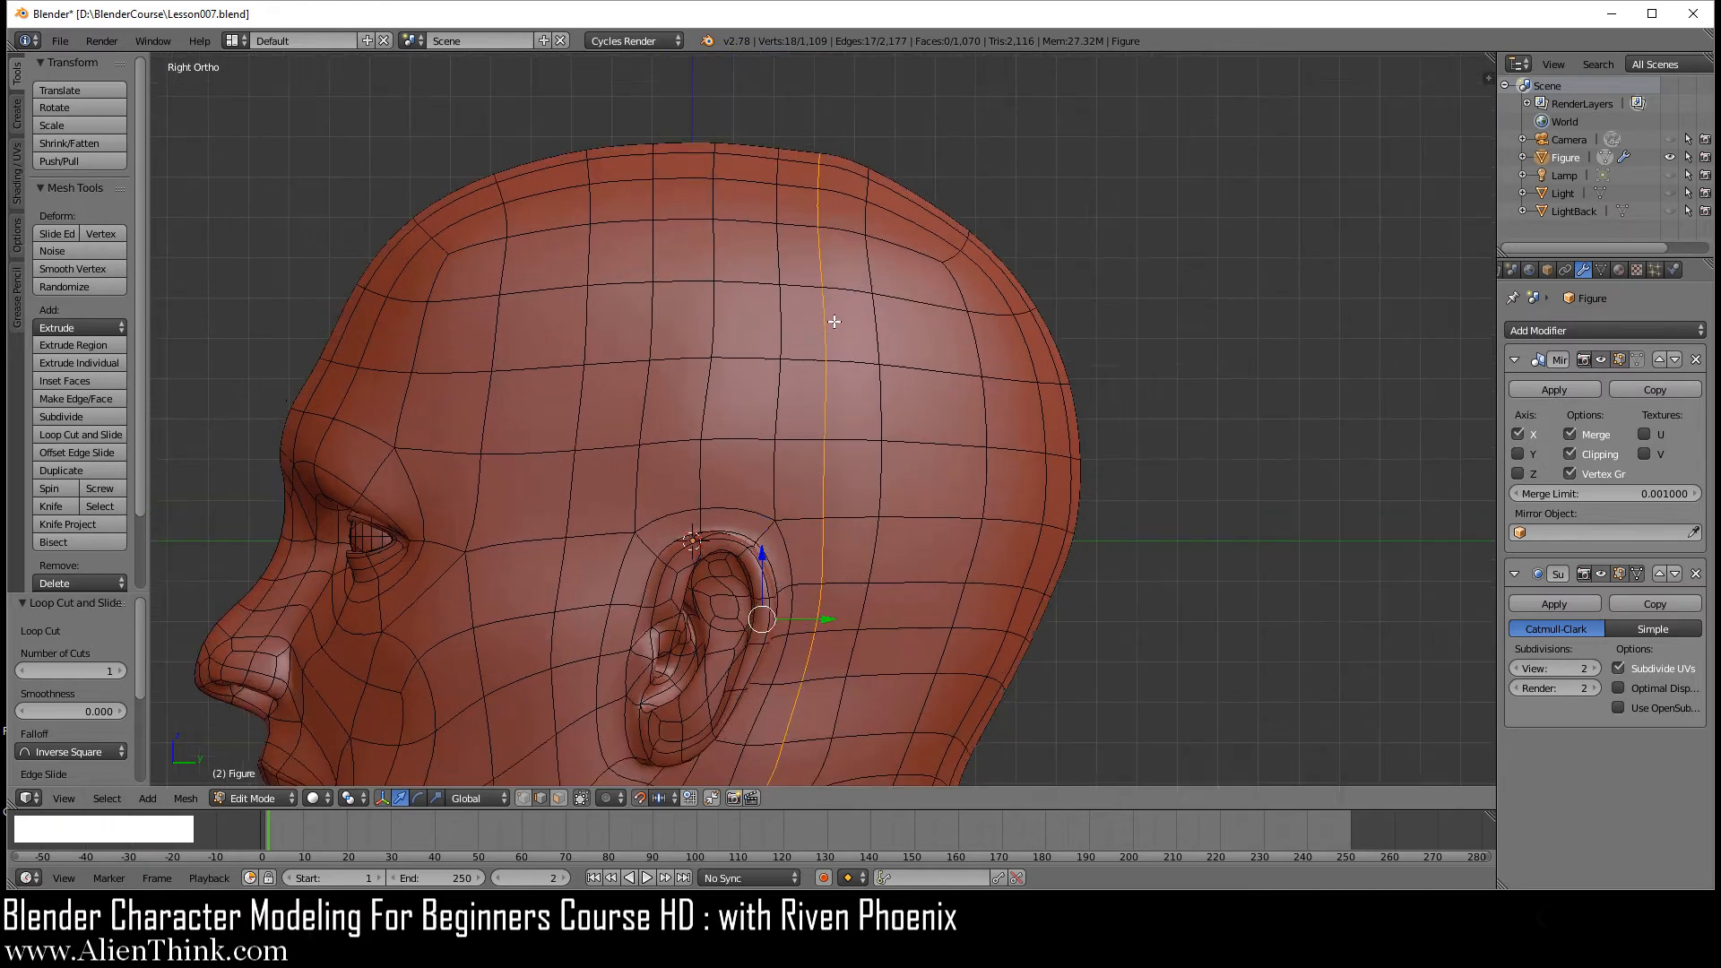
pyautogui.keyDown('shift'); pyautogui.moveTo(844, 251); pyautogui.dragTo(816, 325, button='middle'); pyautogui.keyUp('shift')
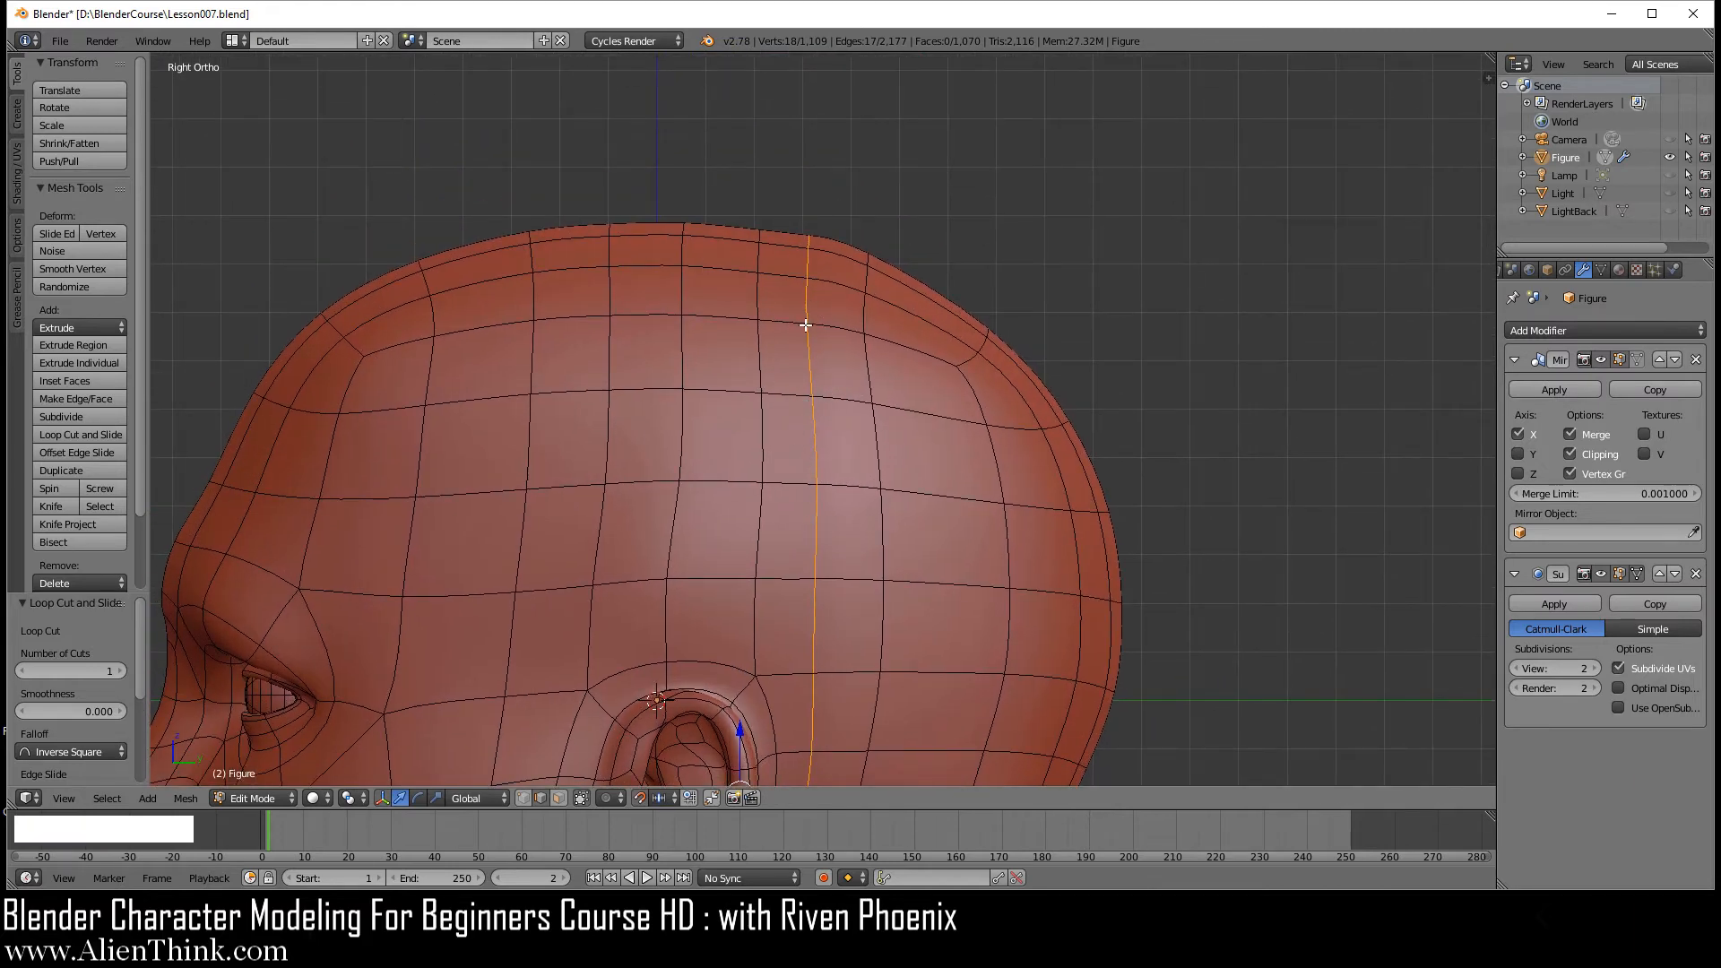
pyautogui.scroll(2, 829, 279)
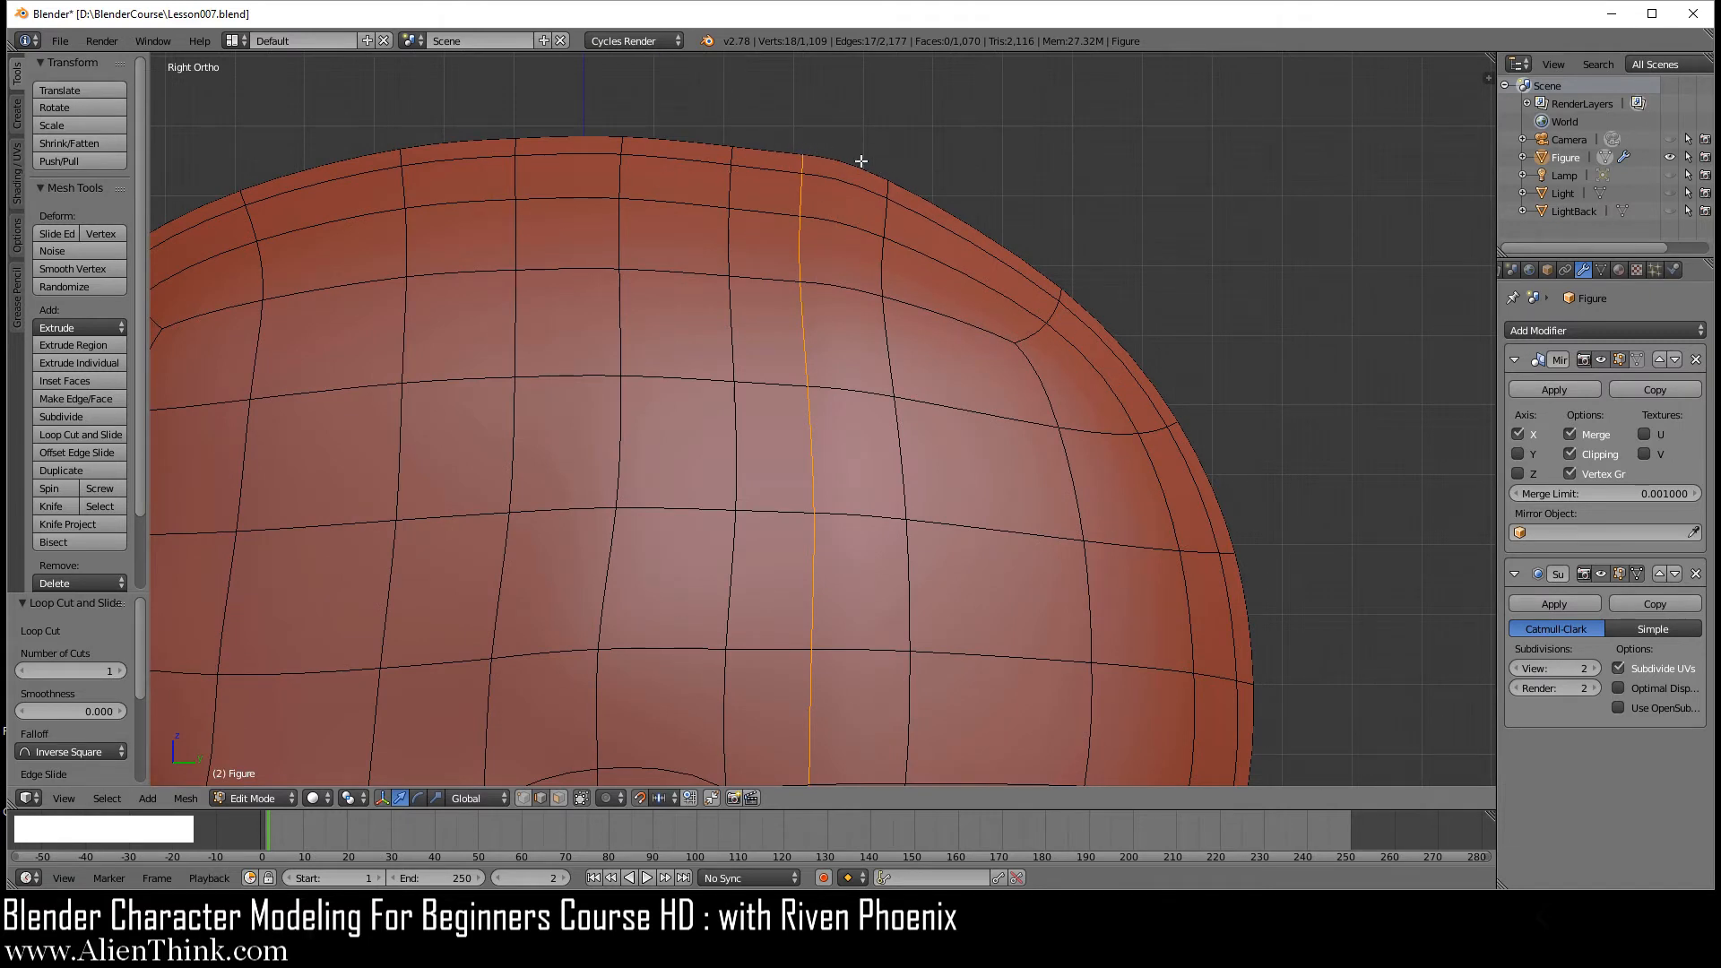
pyautogui.scroll(-3, 906, 325)
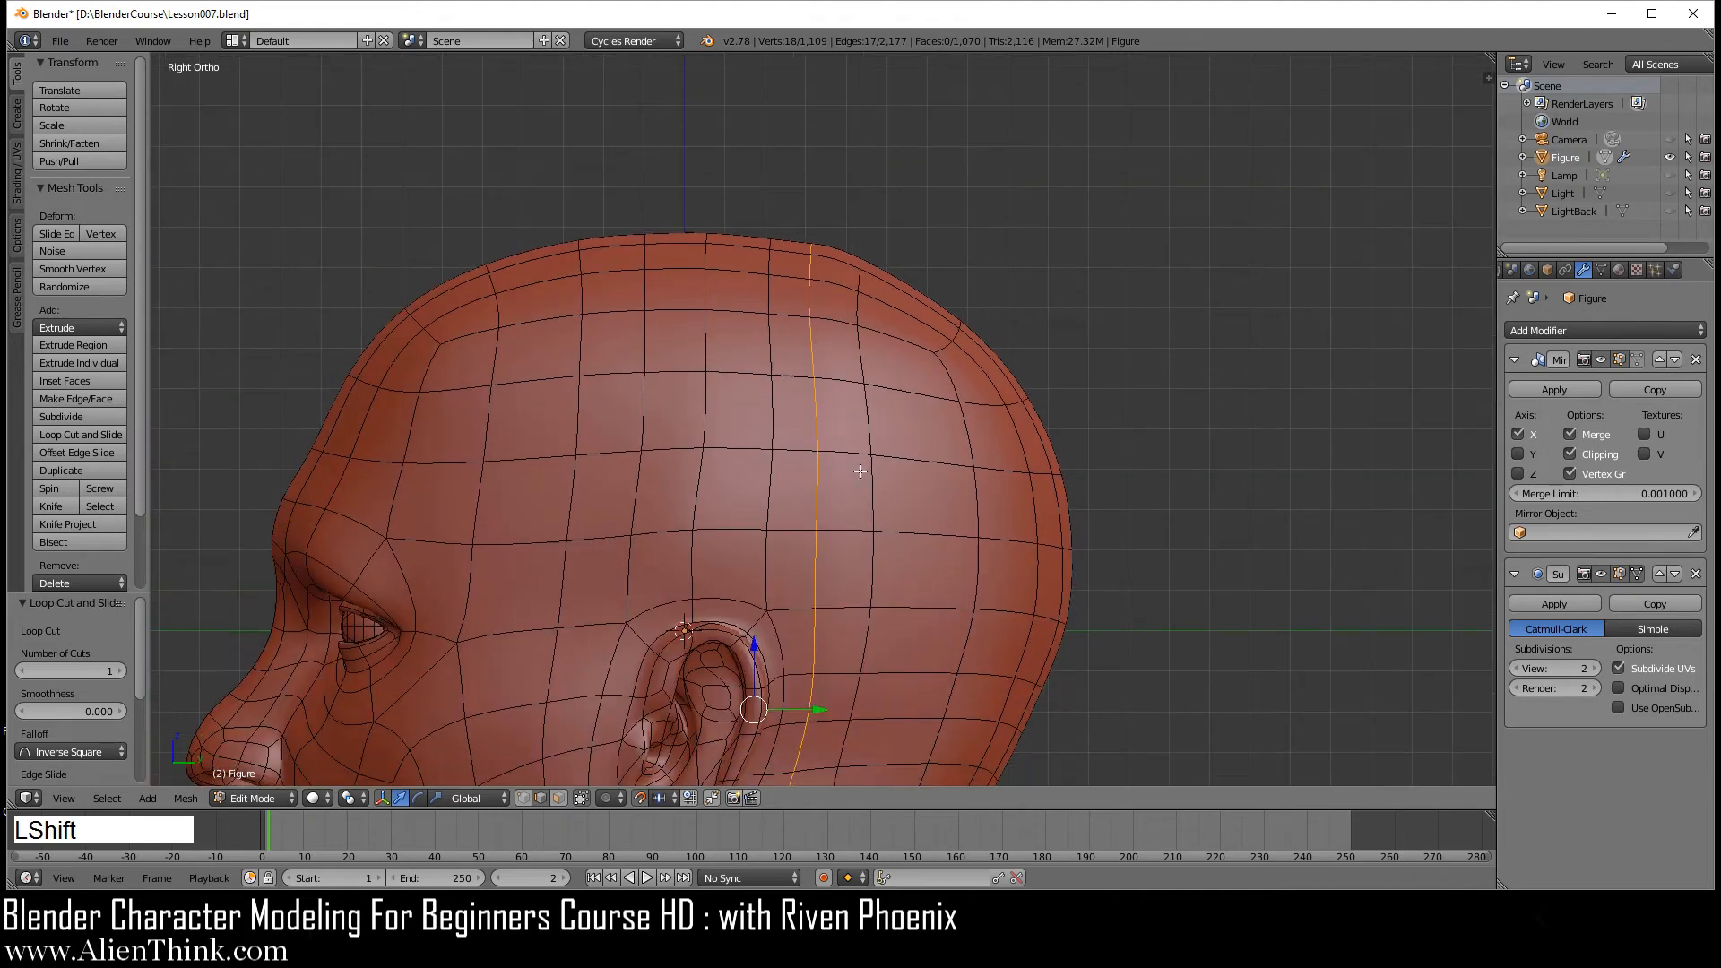
pyautogui.keyDown('shift'); pyautogui.moveTo(707, 388); pyautogui.dragTo(734, 541, button='middle'); pyautogui.keyUp('shift')
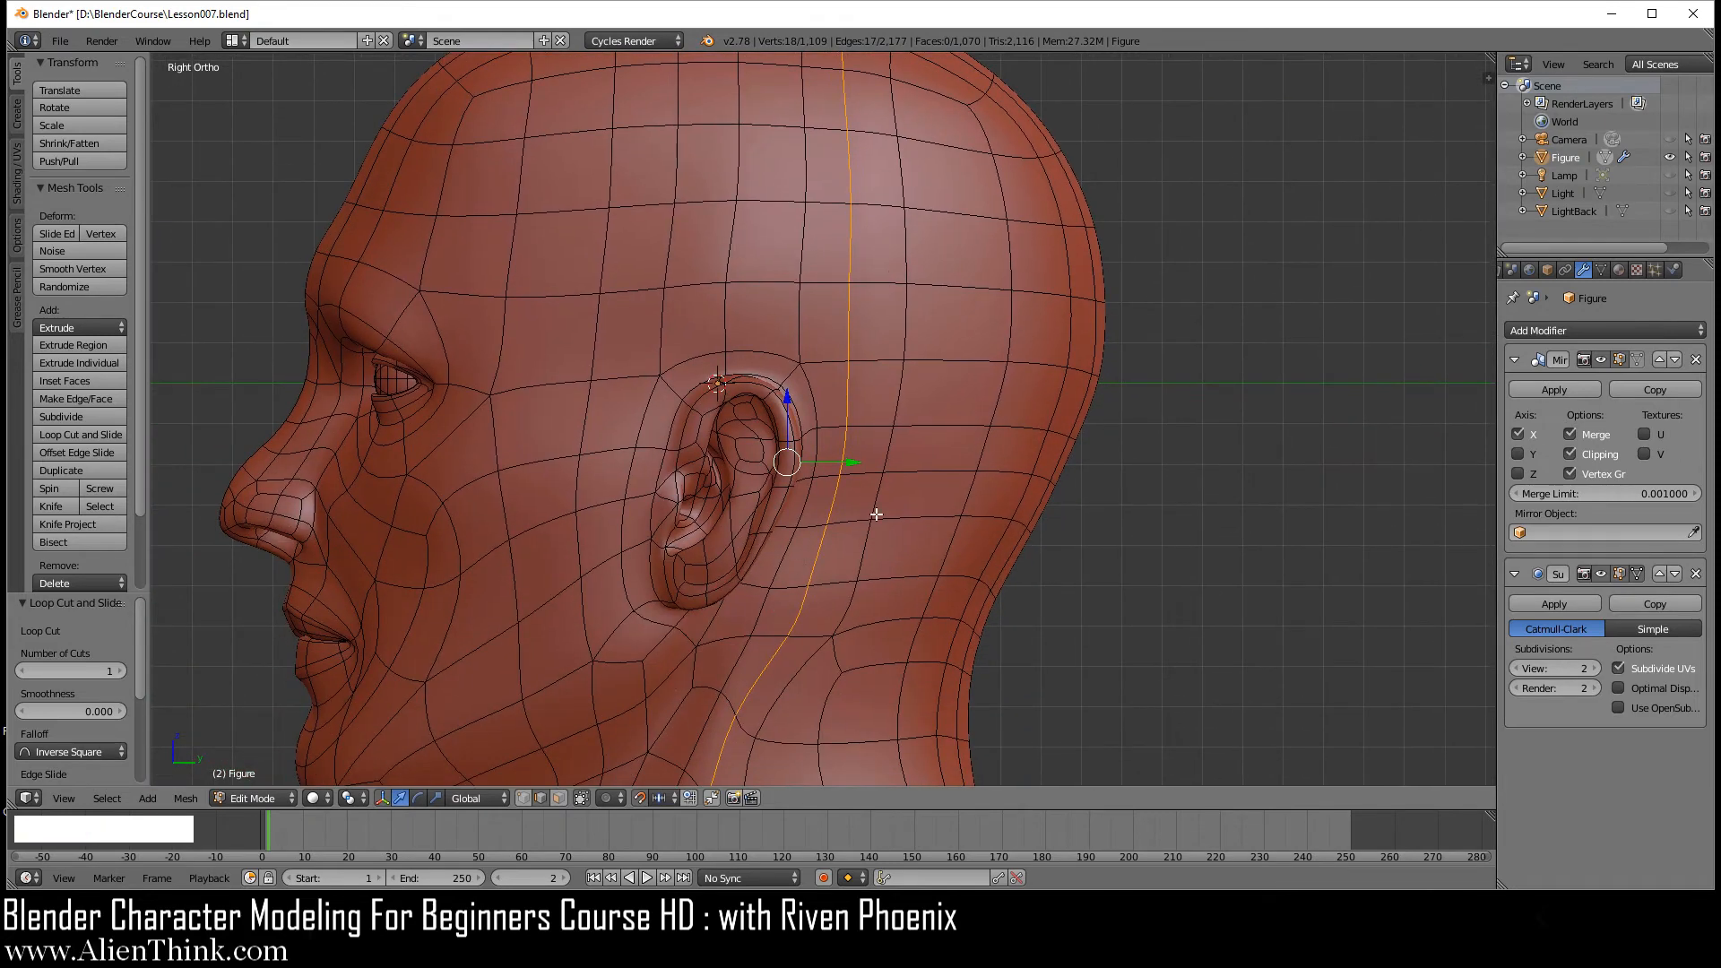
pyautogui.keyDown('shift'); pyautogui.moveTo(702, 304); pyautogui.dragTo(747, 411, button='middle'); pyautogui.keyUp('shift')
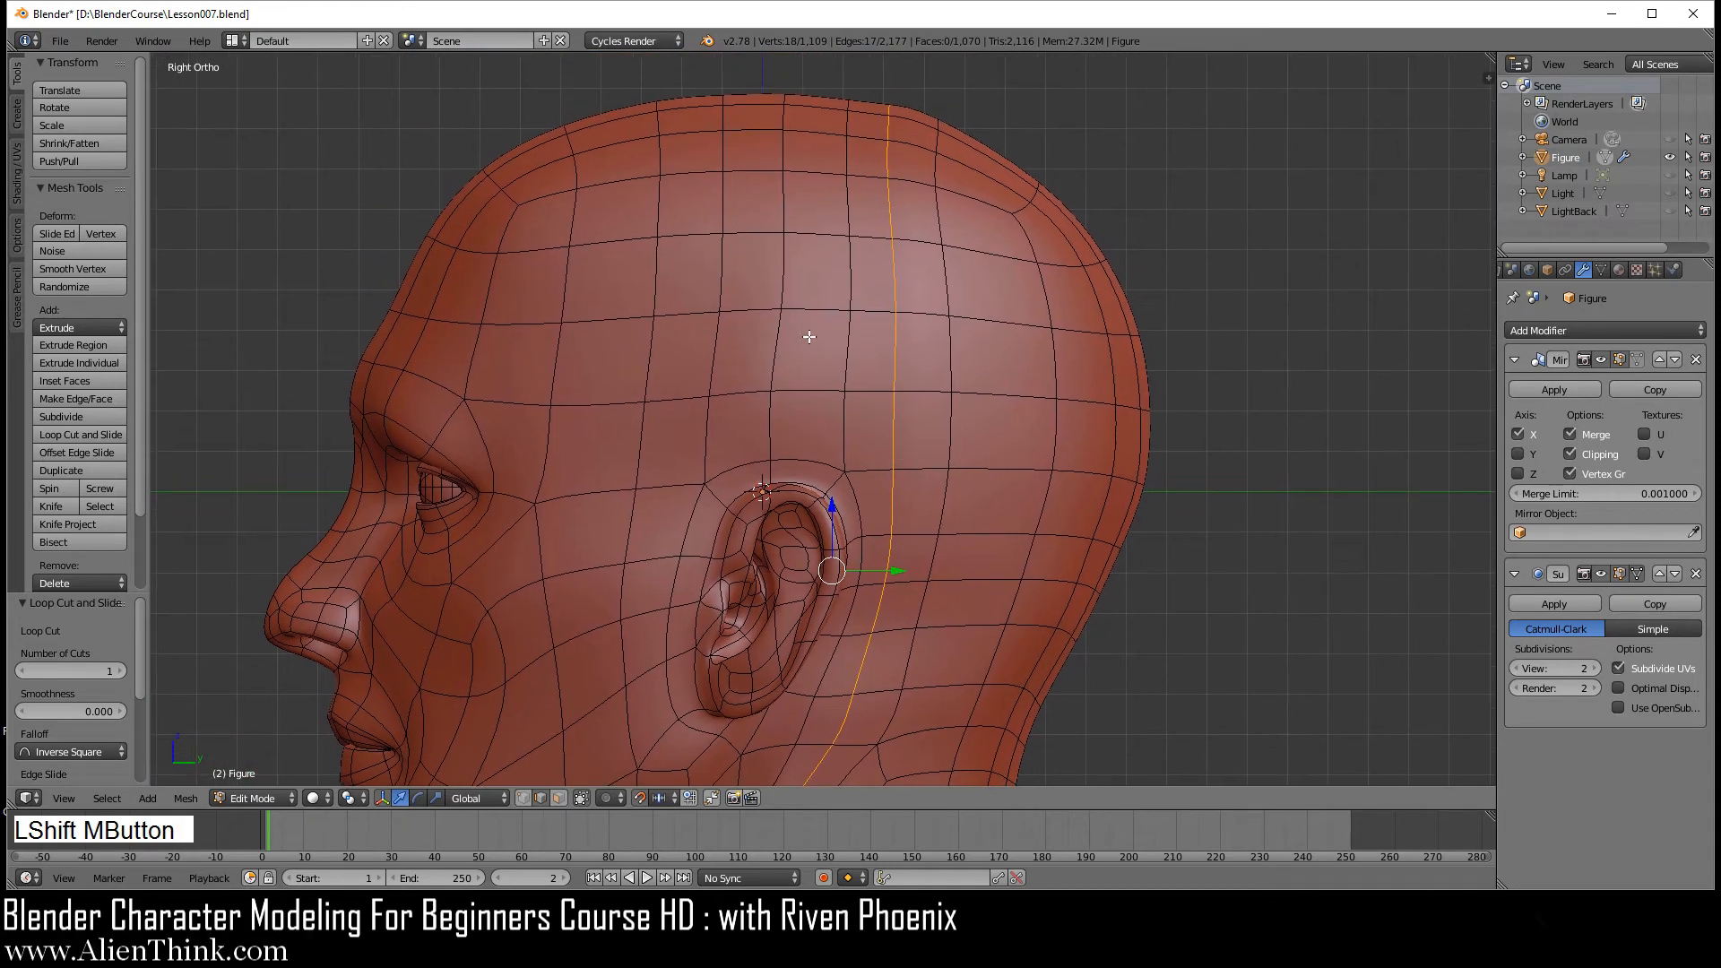
# - Select the upright edge loop above the front of the ear and edge-slide it towards the forehead by a factor of -0.4
pyautogui.keyDown('alt'); pyautogui.rightClick(709, 427); pyautogui.keyUp('alt')
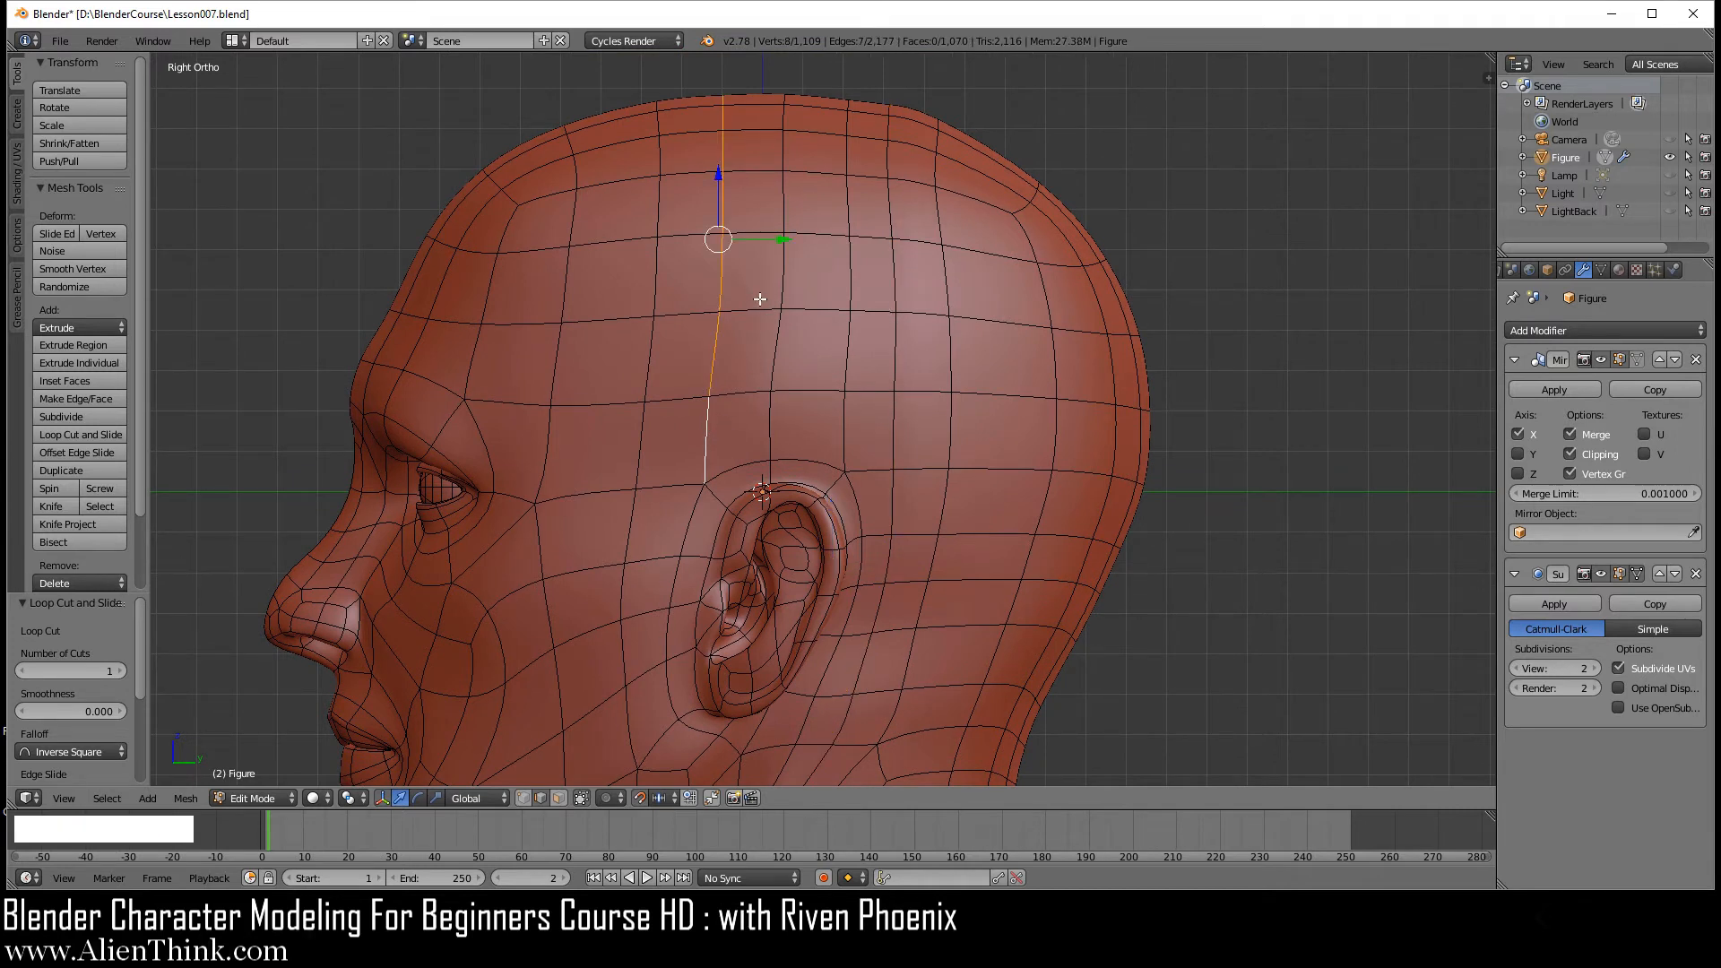
pyautogui.press('g')
pyautogui.press('g')
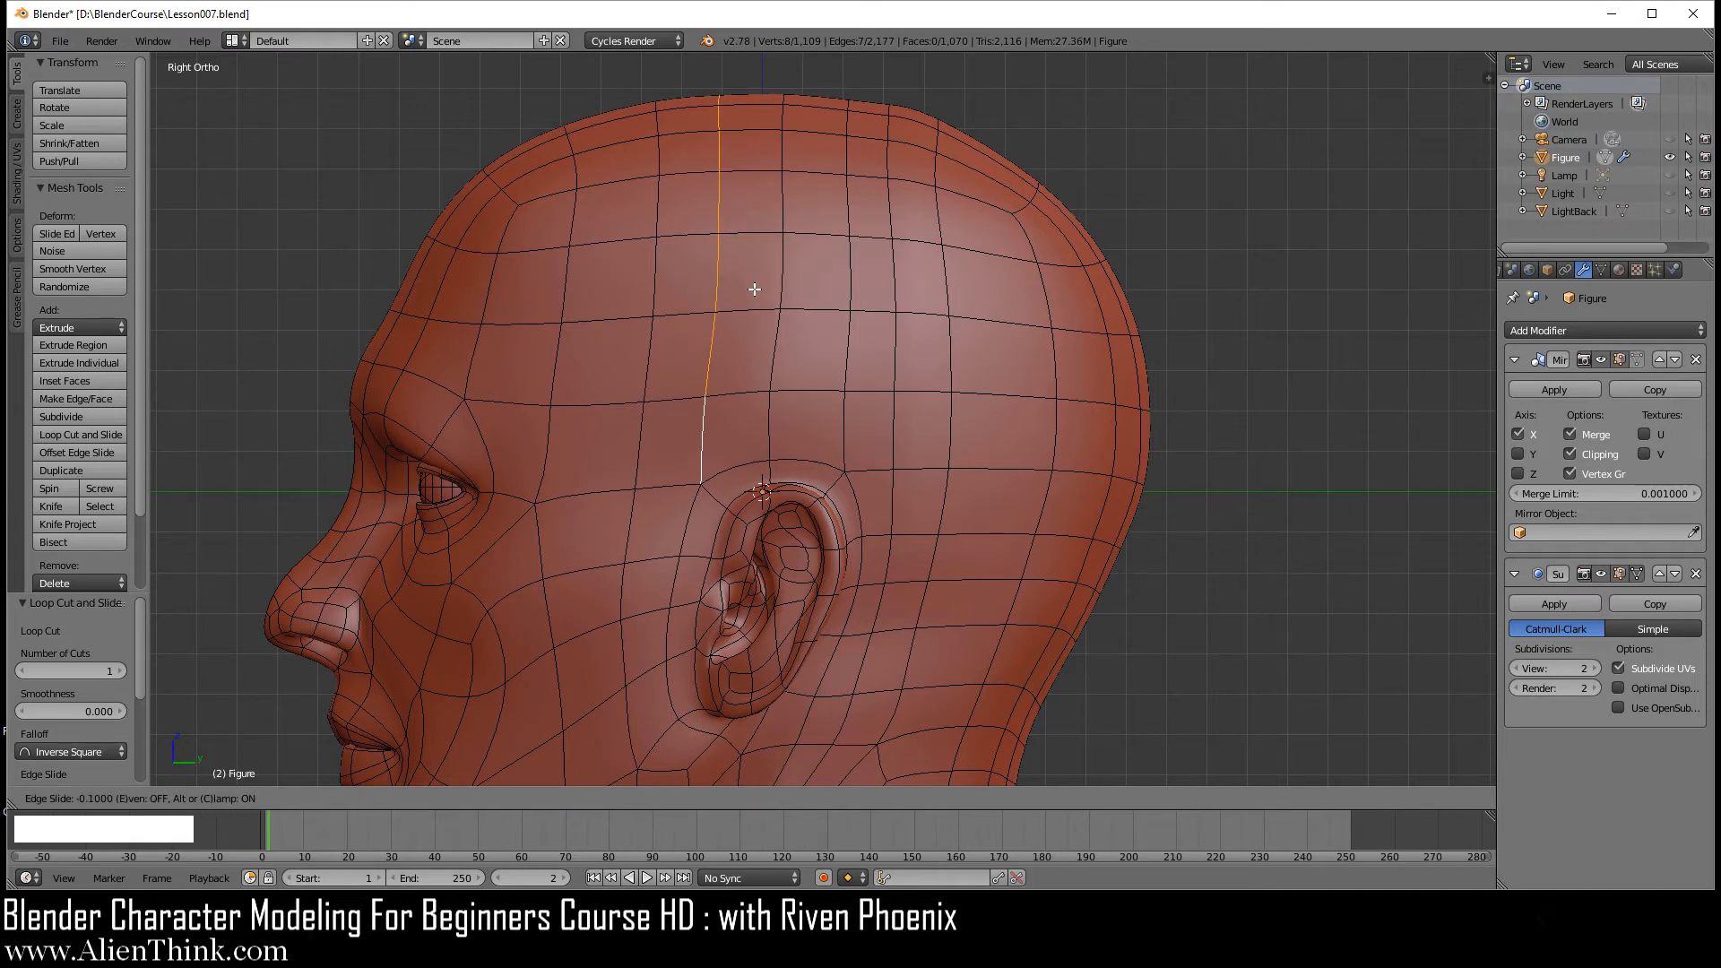
pyautogui.click(737, 289)
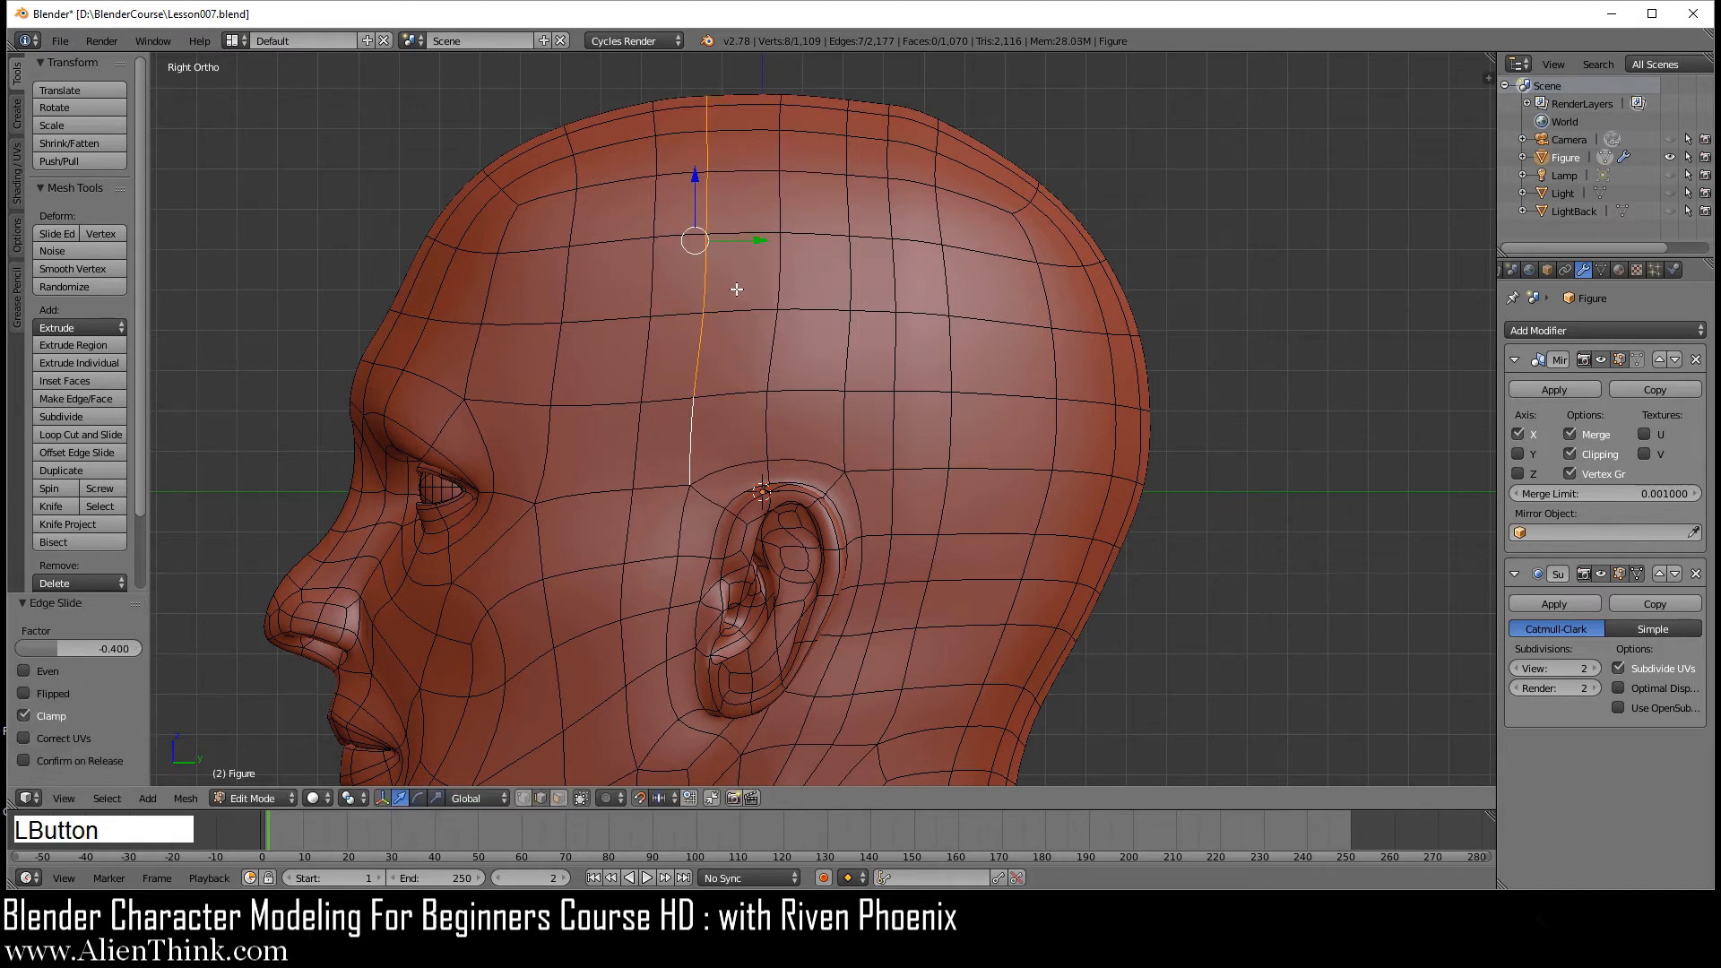
# - Select the seven upright edges between temple and ear up to the crown and edge-slide them towards the forehead by a factor of 0.4
pyautogui.press('a')
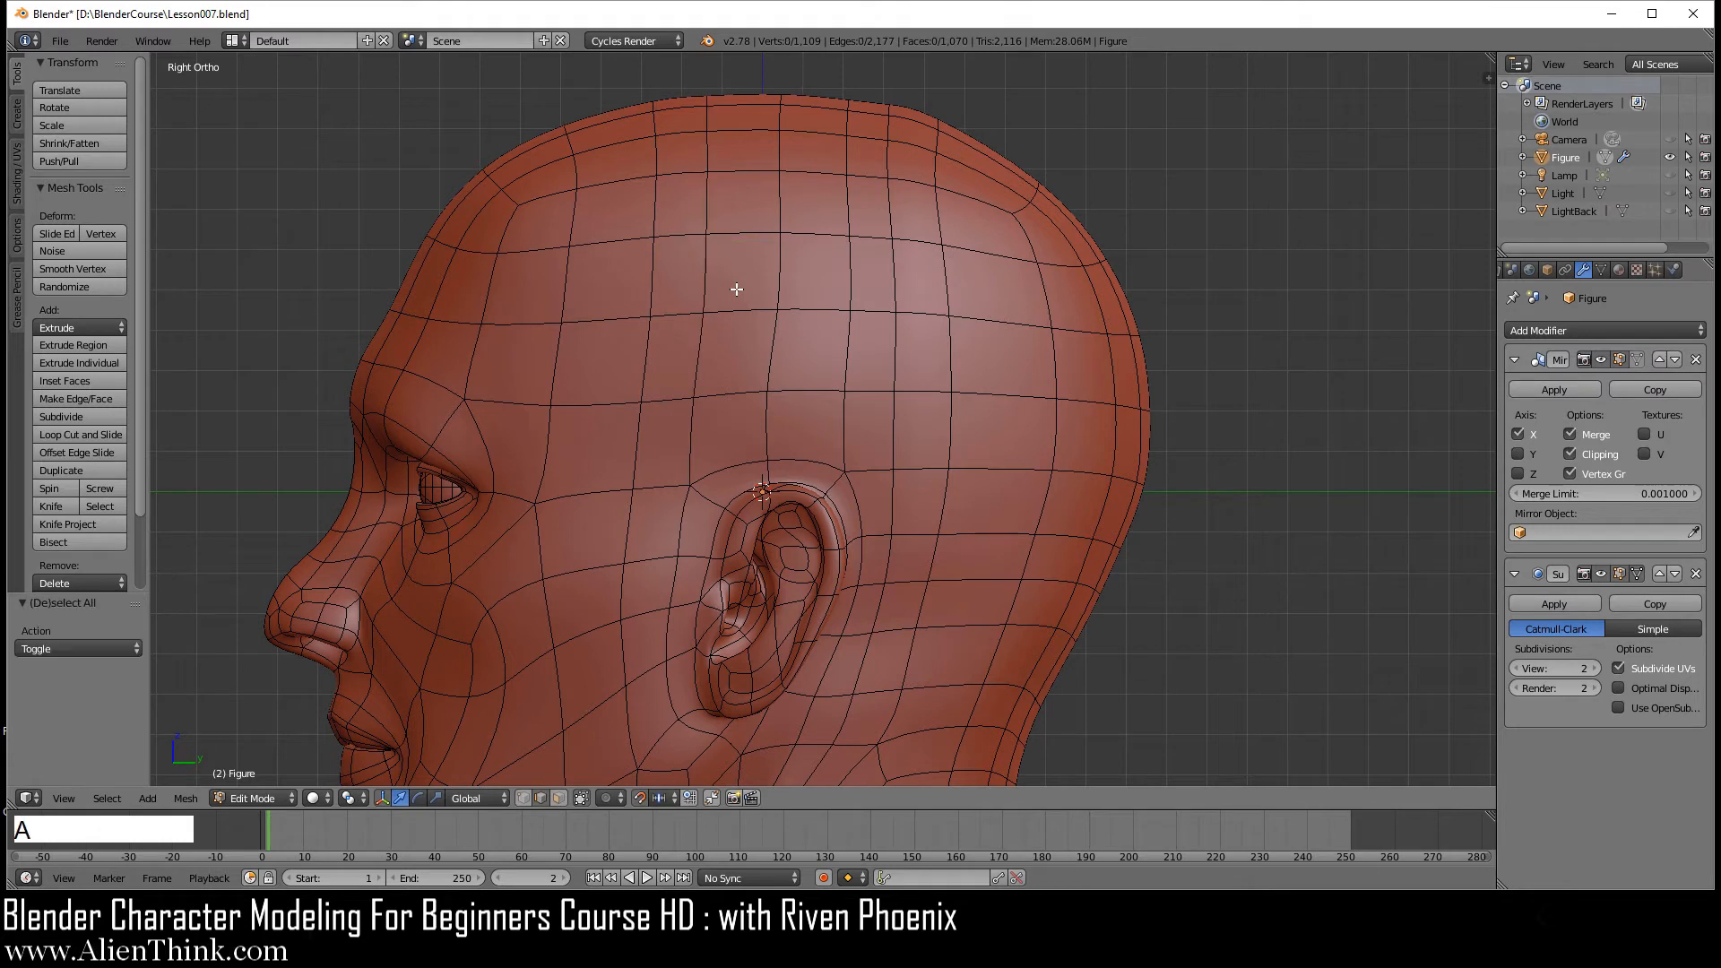
pyautogui.rightClick(639, 425)
pyautogui.keyDown('shift'); pyautogui.rightClick(650, 347); pyautogui.keyUp('shift')
pyautogui.keyDown('shift'); pyautogui.rightClick(653, 265); pyautogui.keyUp('shift')
pyautogui.keyDown('shift'); pyautogui.rightClick(649, 210); pyautogui.keyUp('shift')
pyautogui.keyDown('shift'); pyautogui.rightClick(649, 161); pyautogui.keyUp('shift')
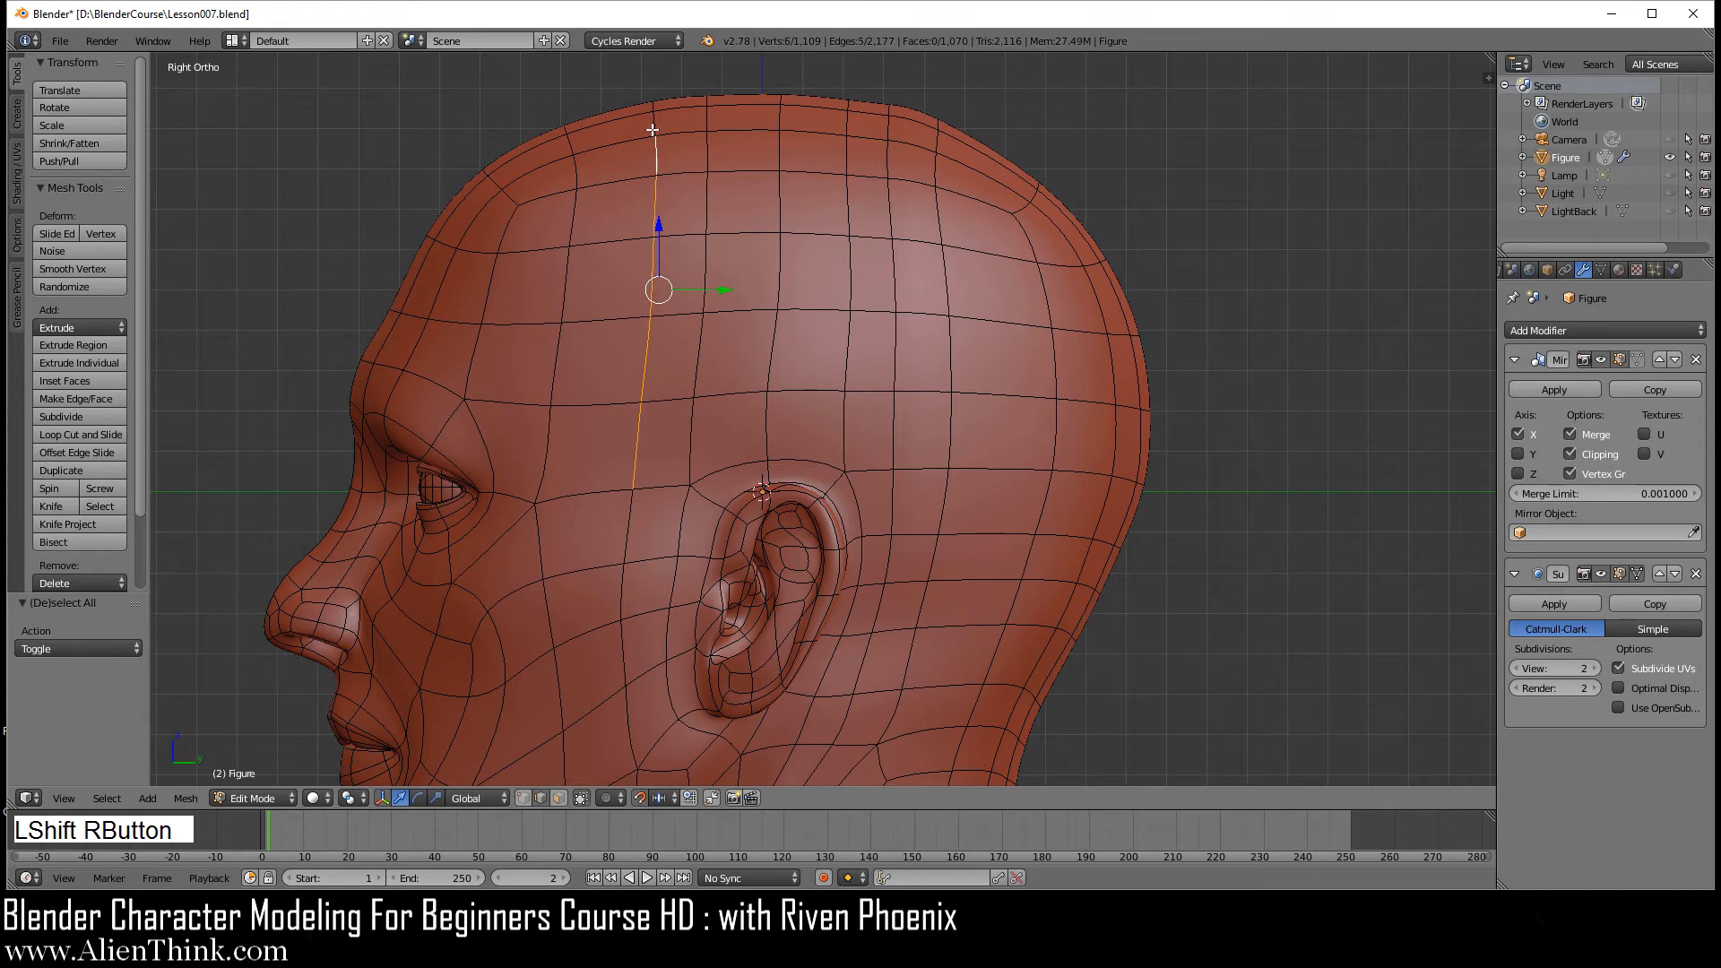
pyautogui.keyDown('shift'); pyautogui.rightClick(651, 124); pyautogui.keyUp('shift')
pyautogui.moveTo(660, 143); pyautogui.dragTo(630, 136, button='middle')
pyautogui.keyDown('shift'); pyautogui.rightClick(630, 135); pyautogui.keyUp('shift')
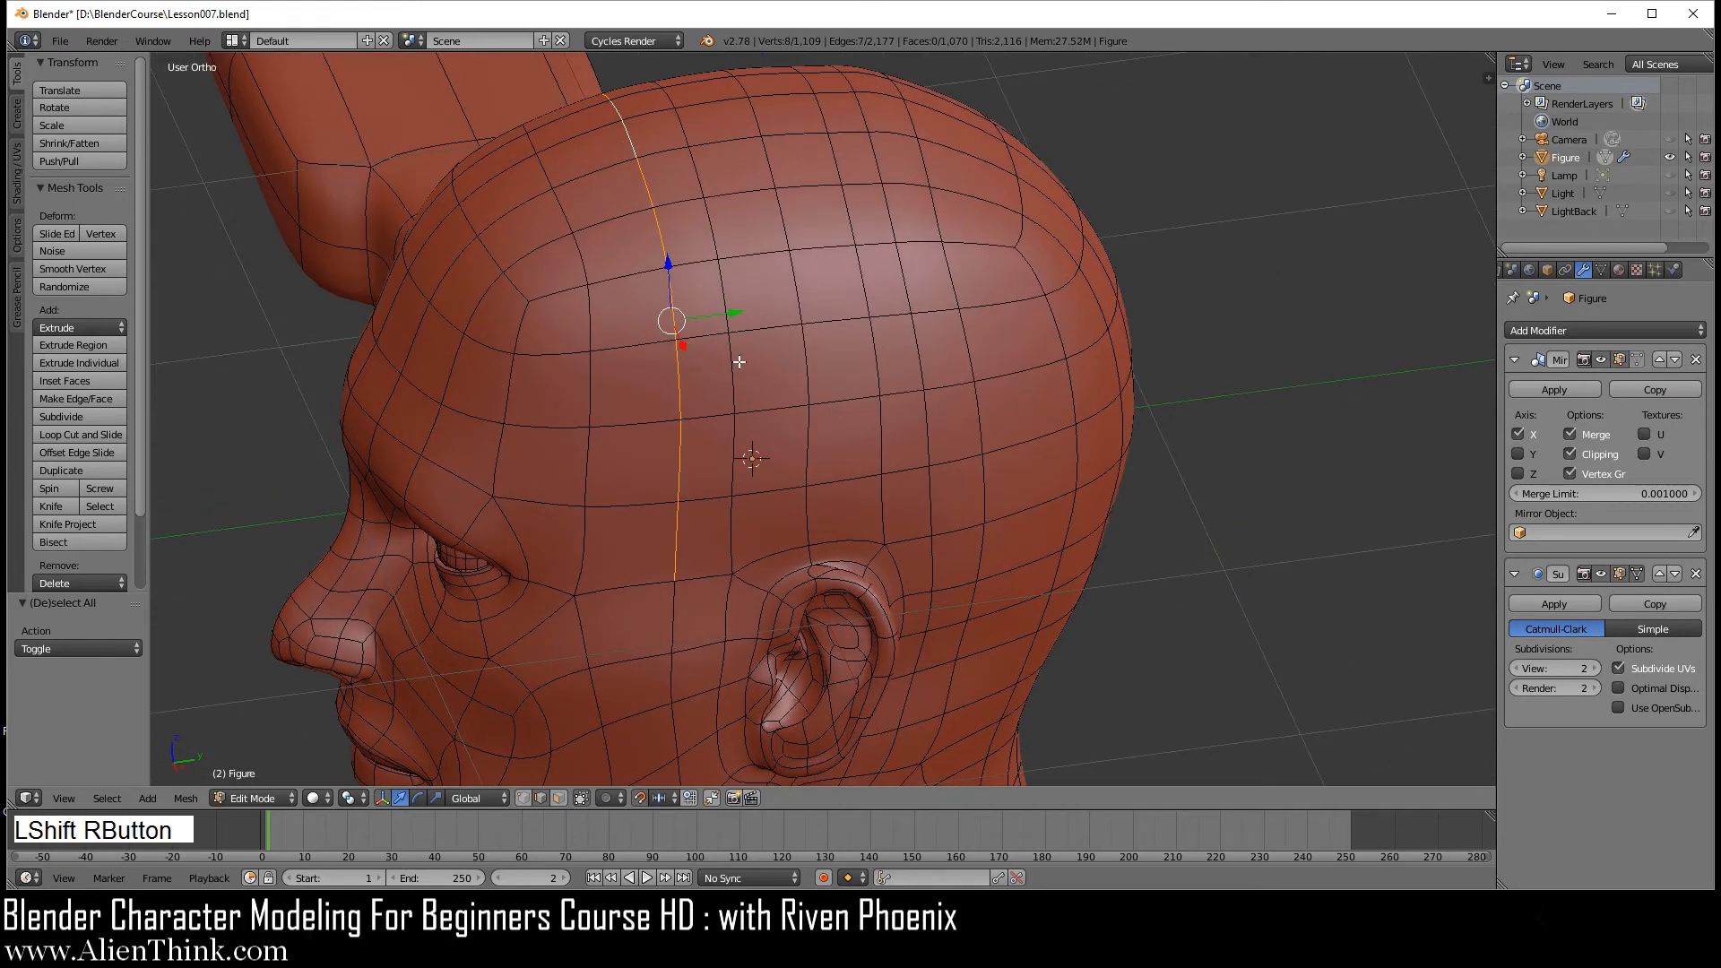
pyautogui.press('KP_3')
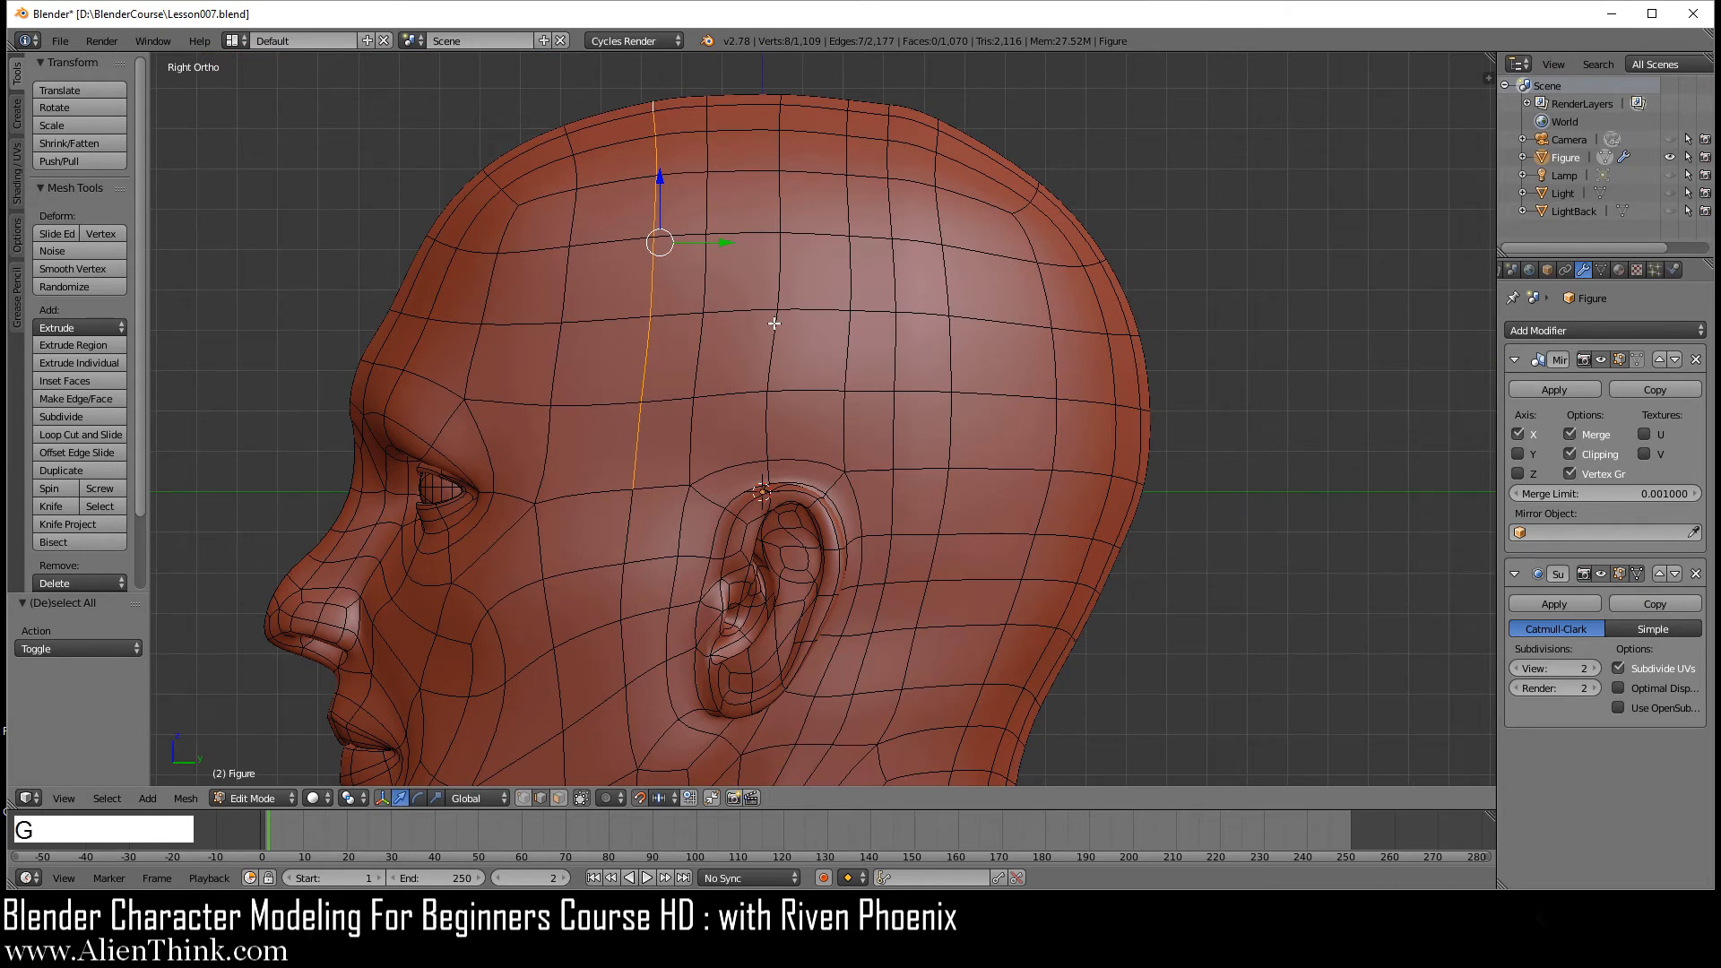
pyautogui.press('g')
pyautogui.press('g')
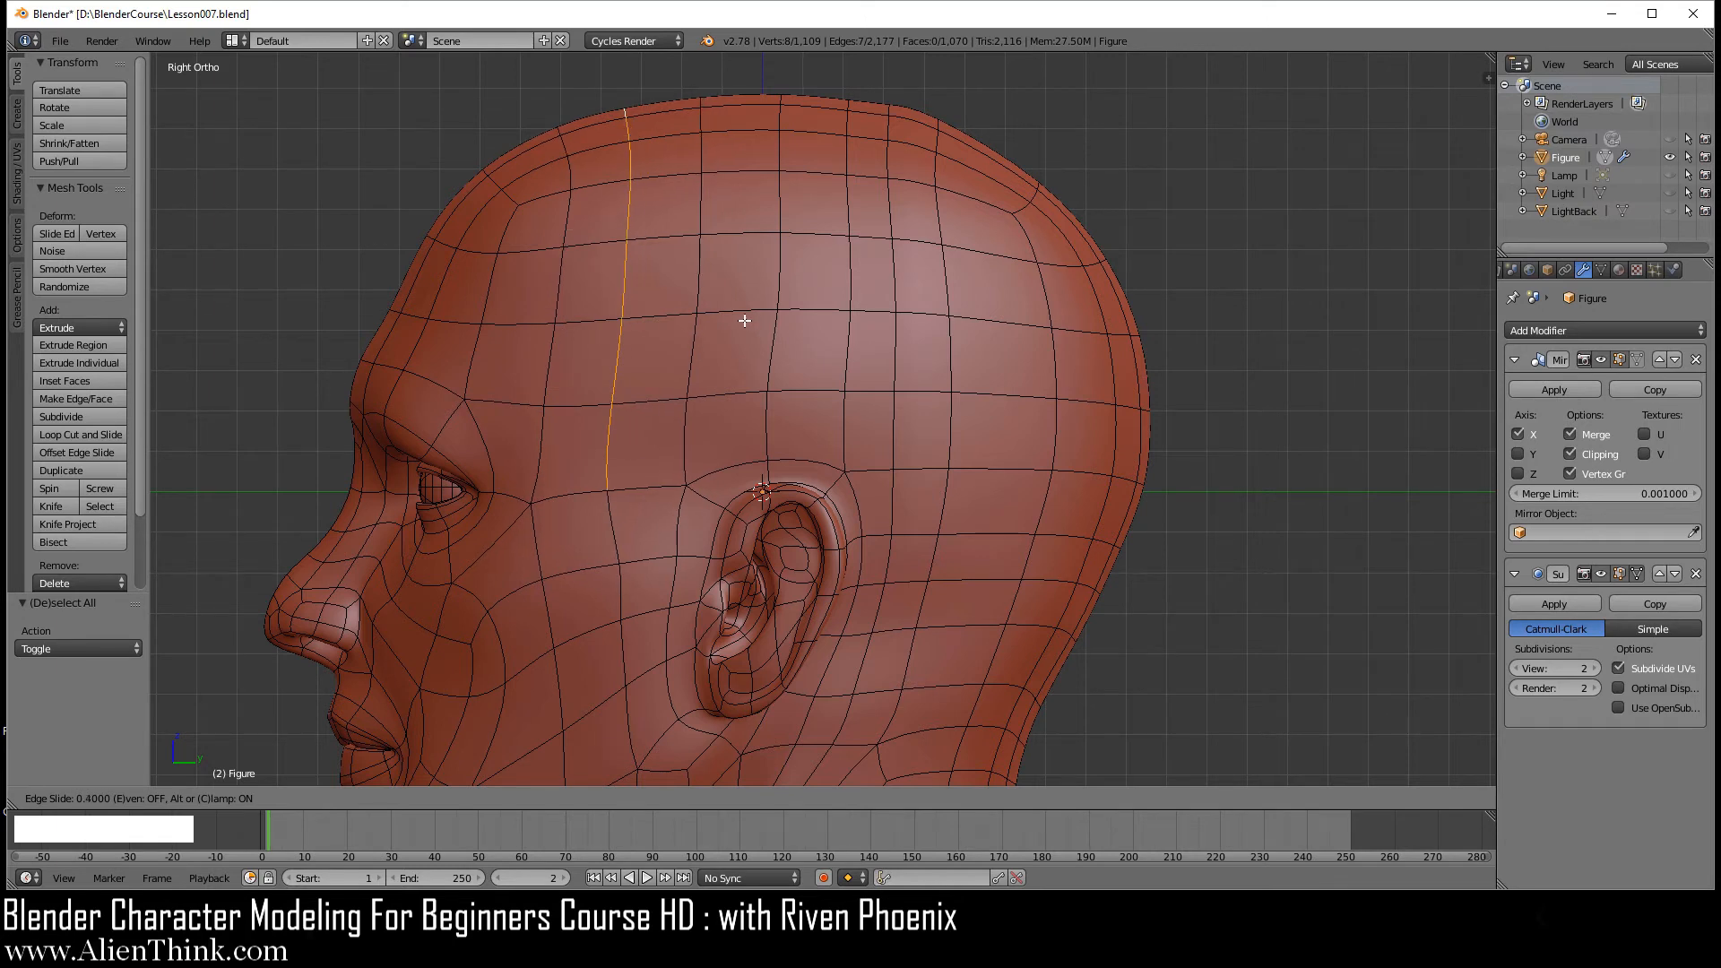
pyautogui.click(749, 321)
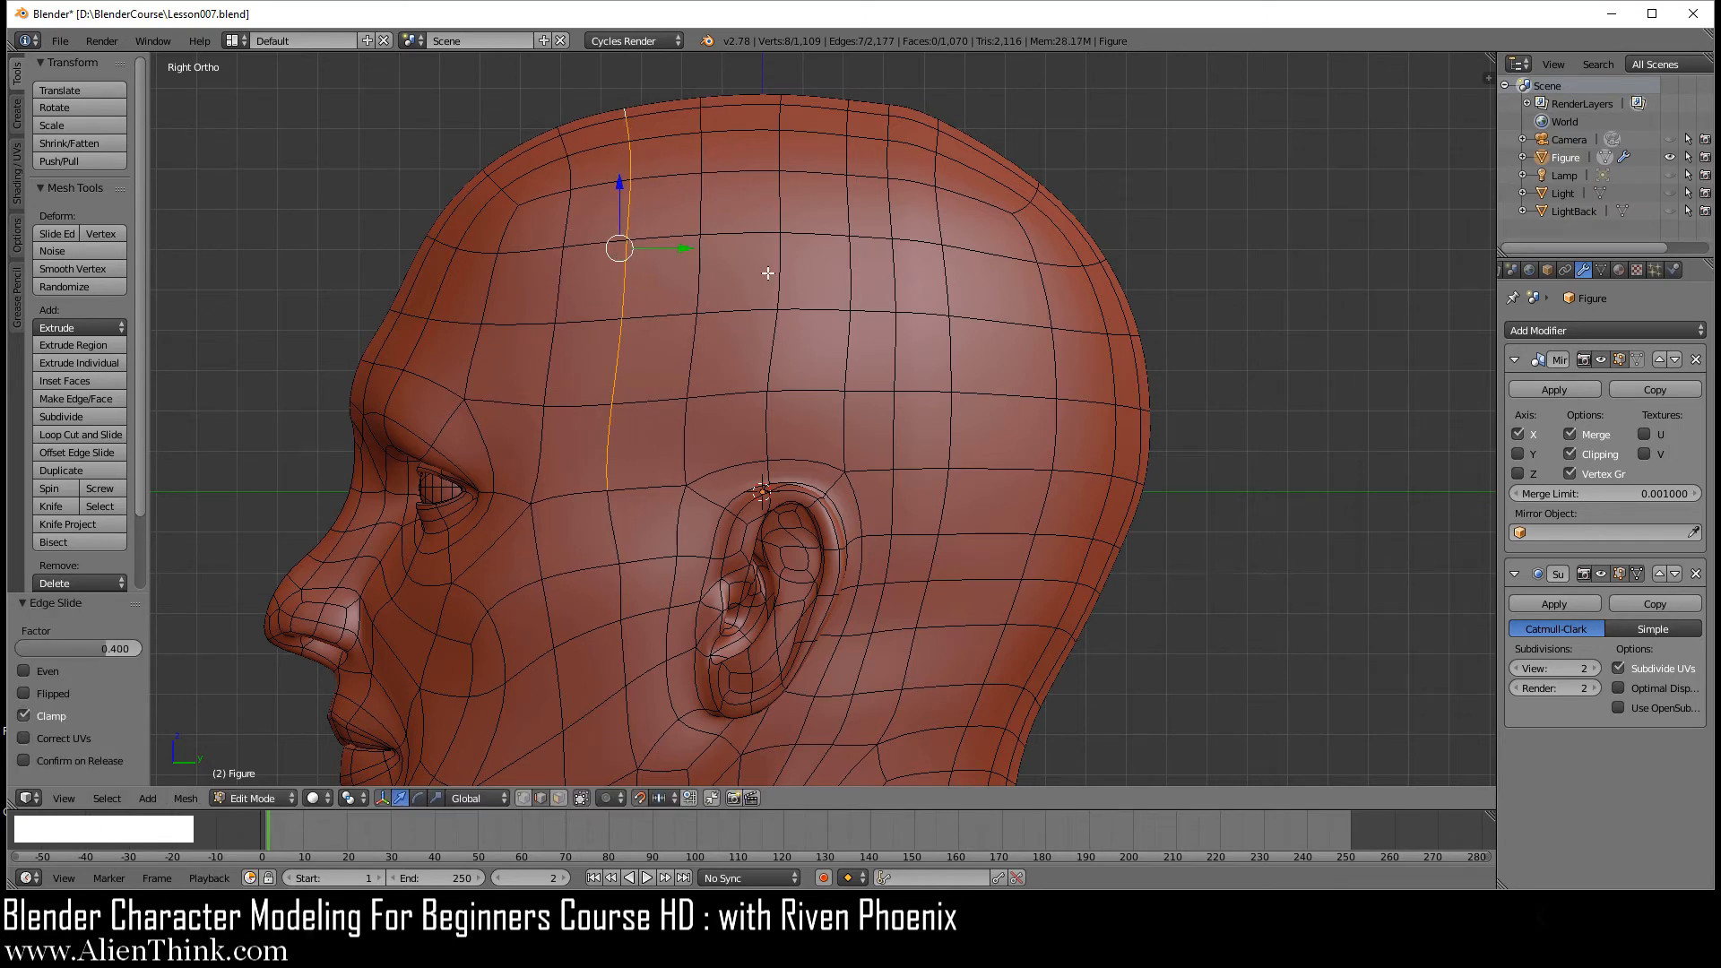
pyautogui.press('a')
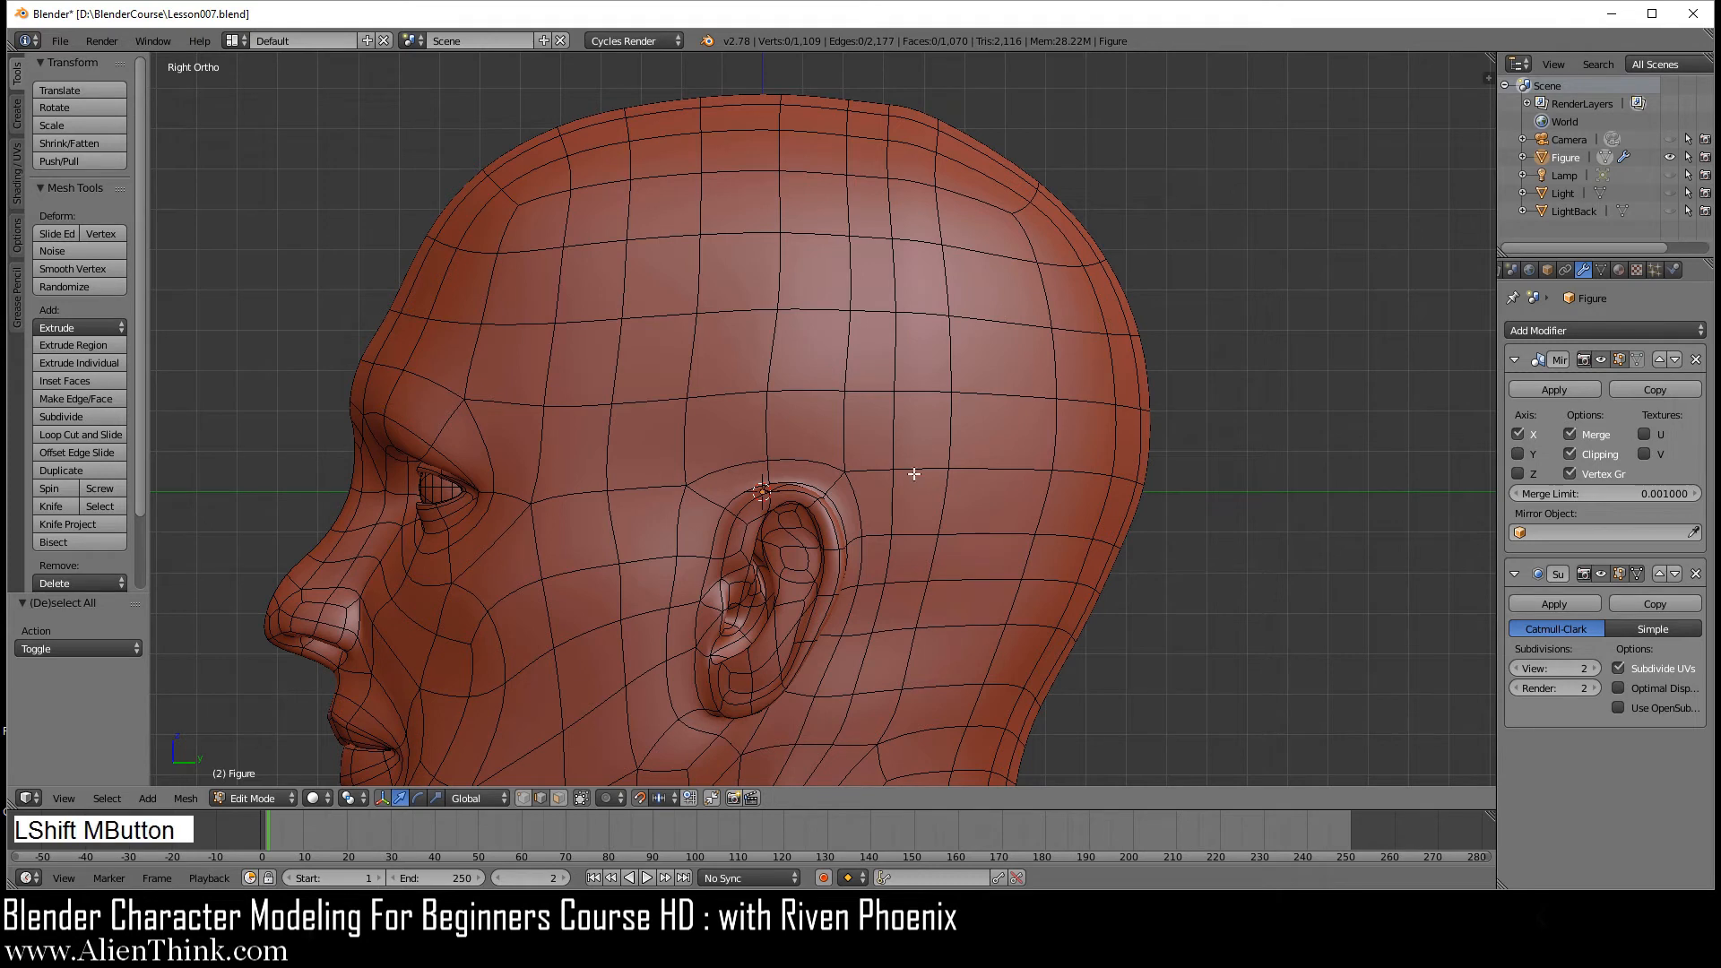
# - Select the rearmost upright edge loop behind the ear and edge-slide it towards the back of the head by a factor of -0.5
pyautogui.keyDown('shift'); pyautogui.moveTo(914, 475); pyautogui.dragTo(820, 350, button='middle'); pyautogui.keyUp('shift')
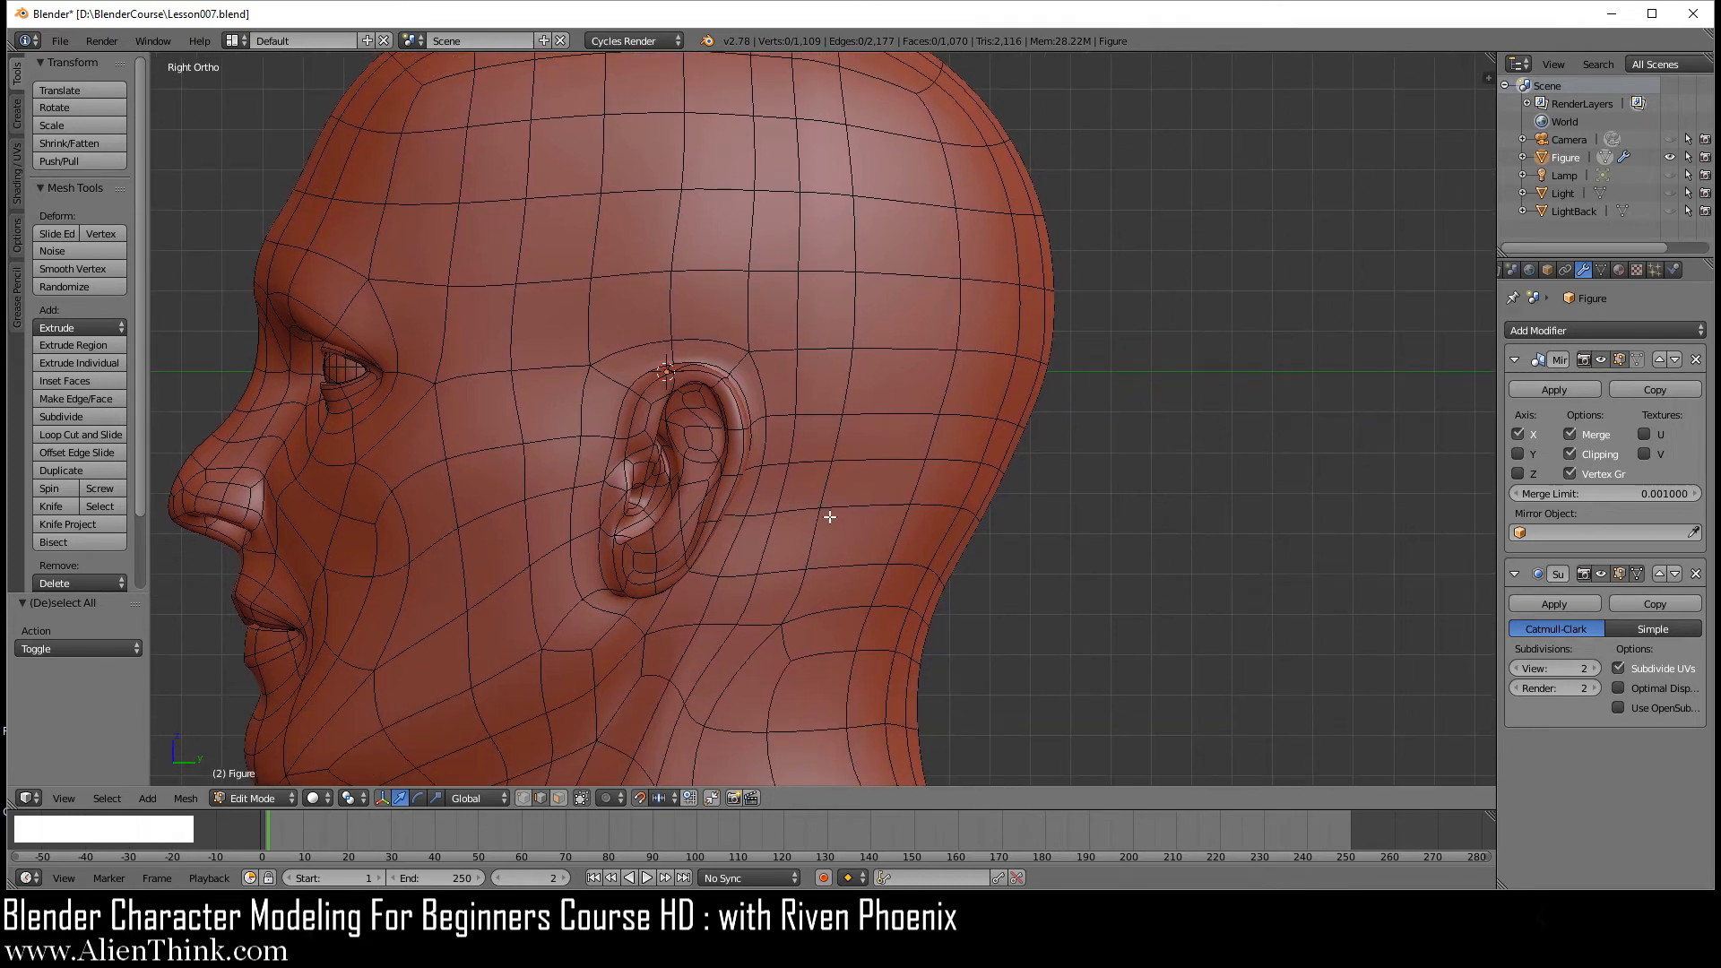
pyautogui.keyDown('alt'); pyautogui.rightClick(855, 329); pyautogui.keyUp('alt')
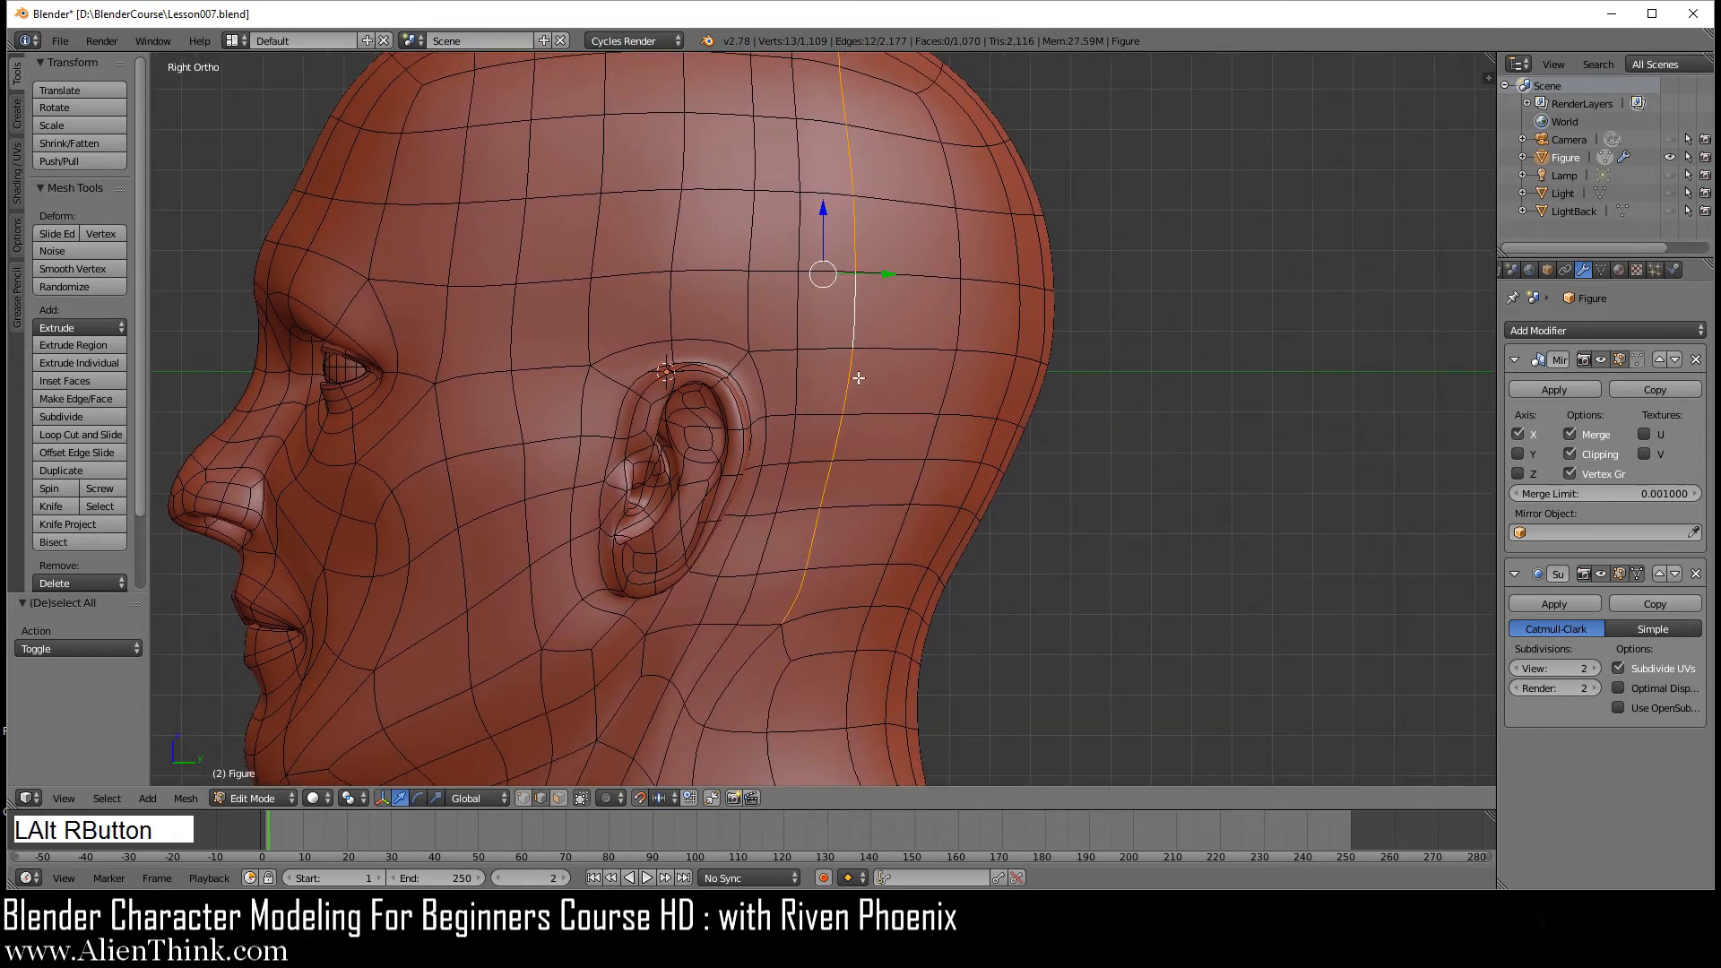
pyautogui.keyDown('shift'); pyautogui.moveTo(888, 385); pyautogui.dragTo(887, 468, button='middle'); pyautogui.keyUp('shift')
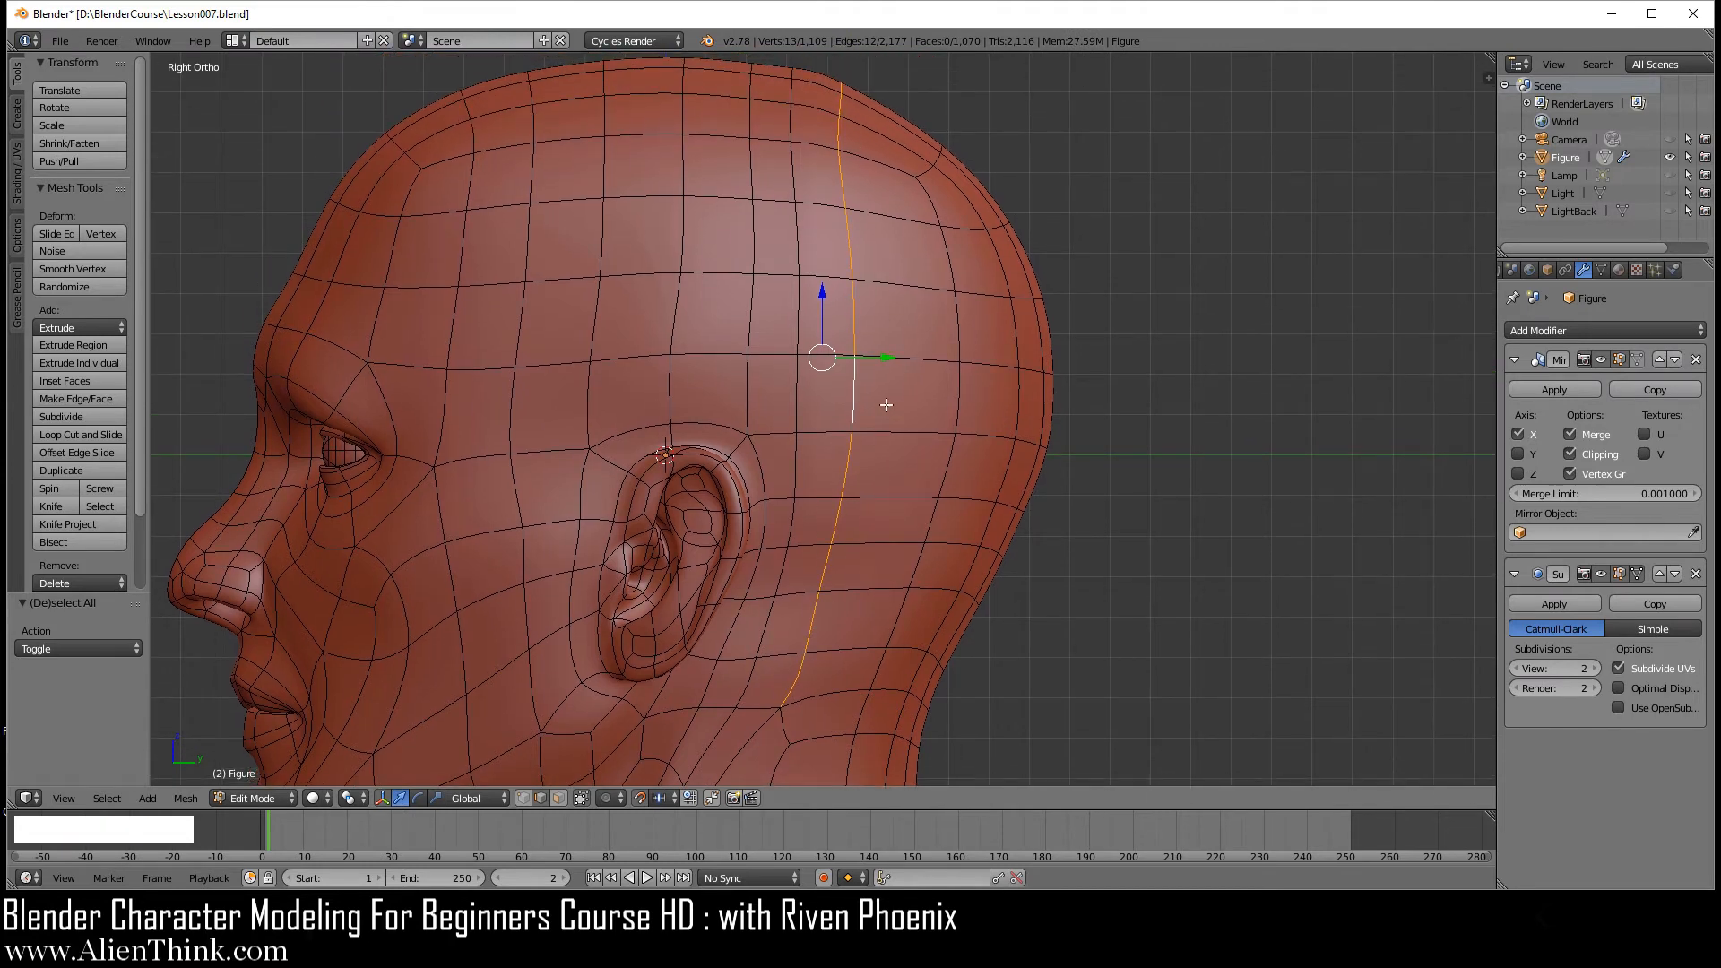
pyautogui.press('g')
pyautogui.press('g')
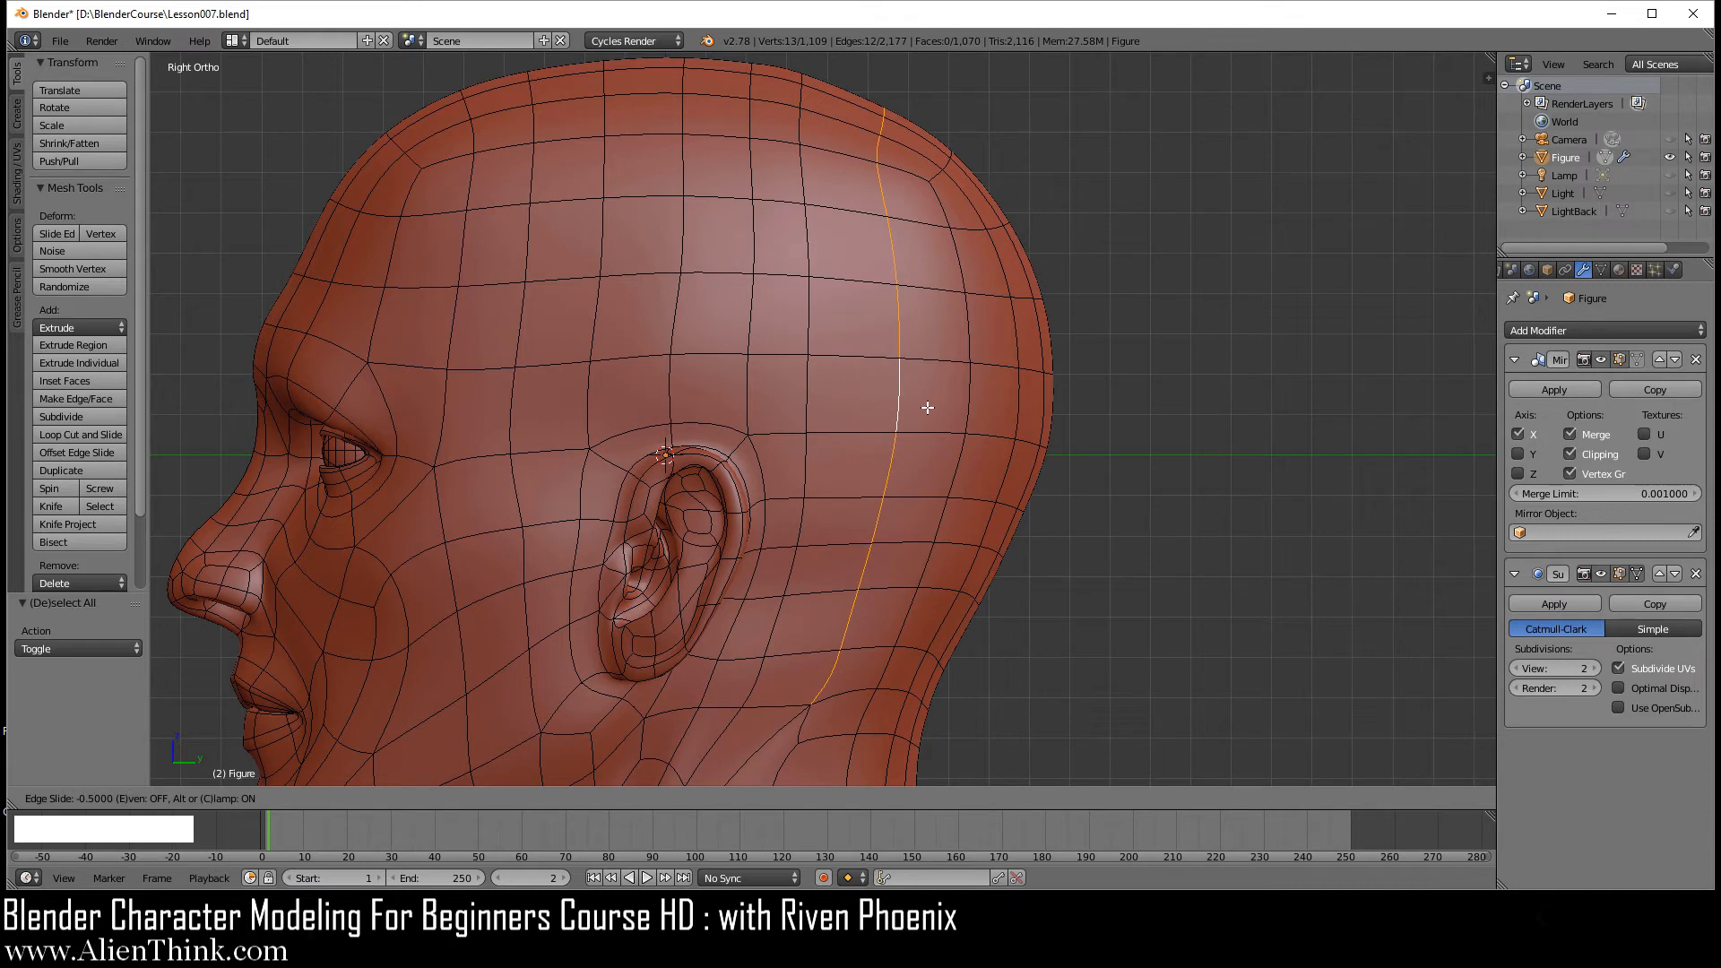
pyautogui.click(926, 407)
pyautogui.press('a')
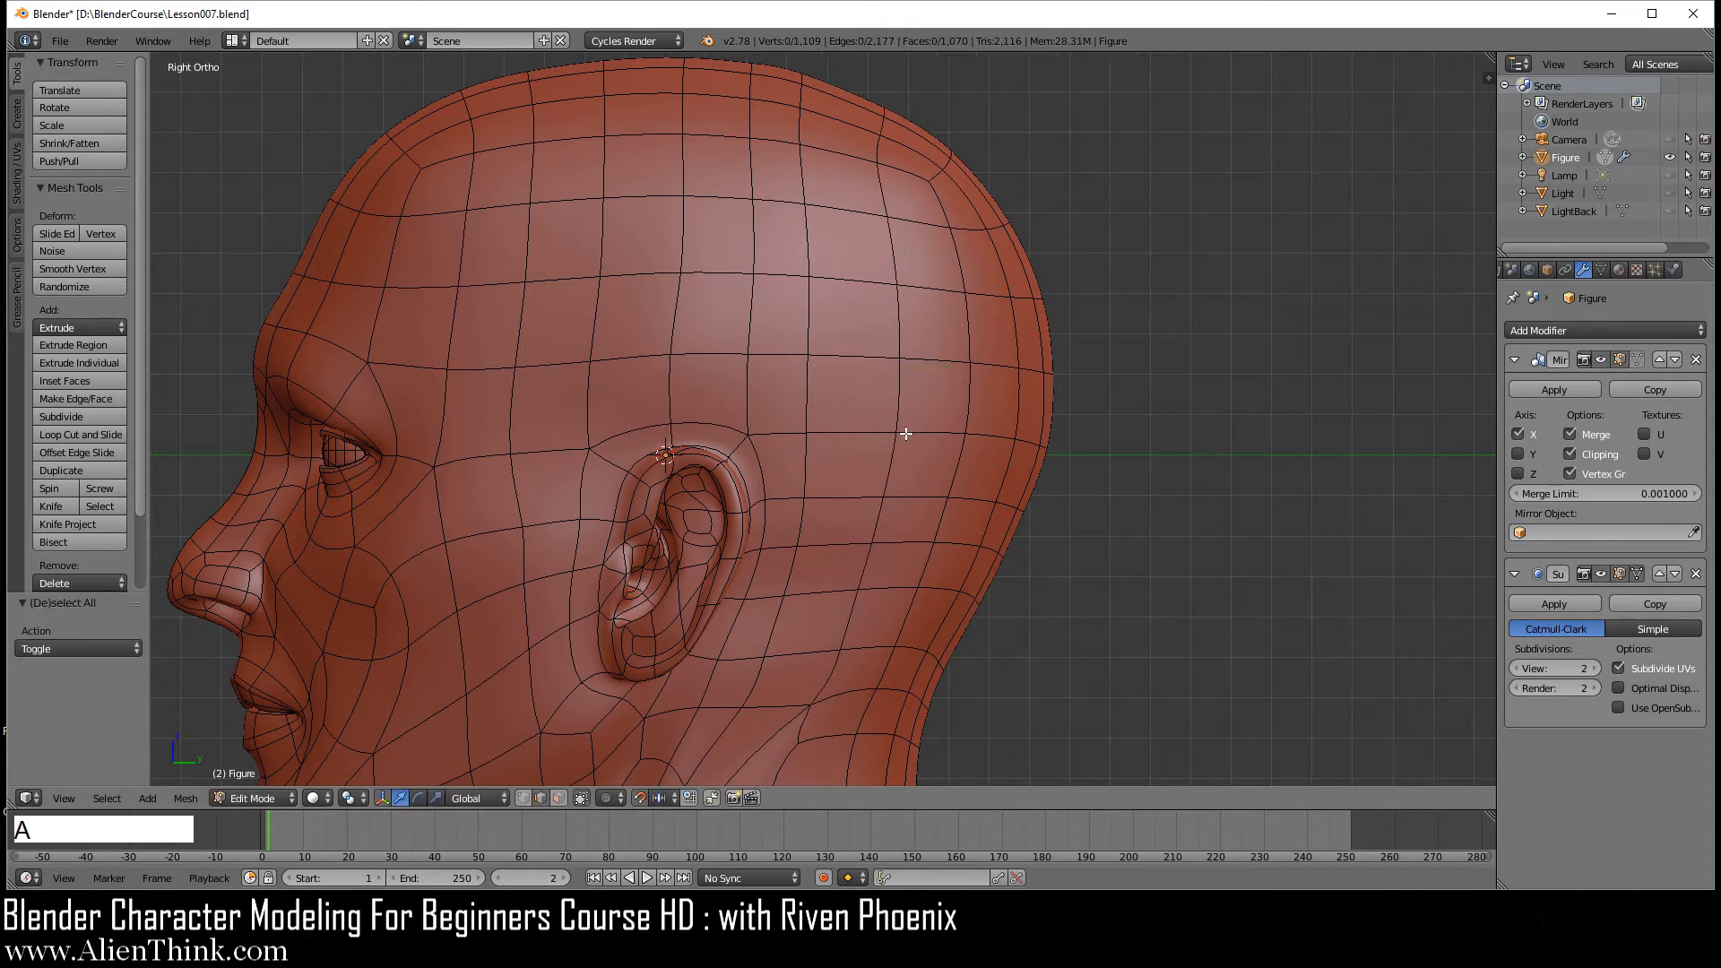
# - Select the upright line of edges just behind the ear, from neck to crown, and edge-slide it towards the back of the head by 0.4
pyautogui.rightClick(764, 670)
pyautogui.keyDown('shift'); pyautogui.rightClick(777, 627); pyautogui.keyUp('shift')
pyautogui.keyDown('shift'); pyautogui.rightClick(796, 562); pyautogui.keyUp('shift')
pyautogui.keyDown('shift'); pyautogui.rightClick(804, 513); pyautogui.keyUp('shift')
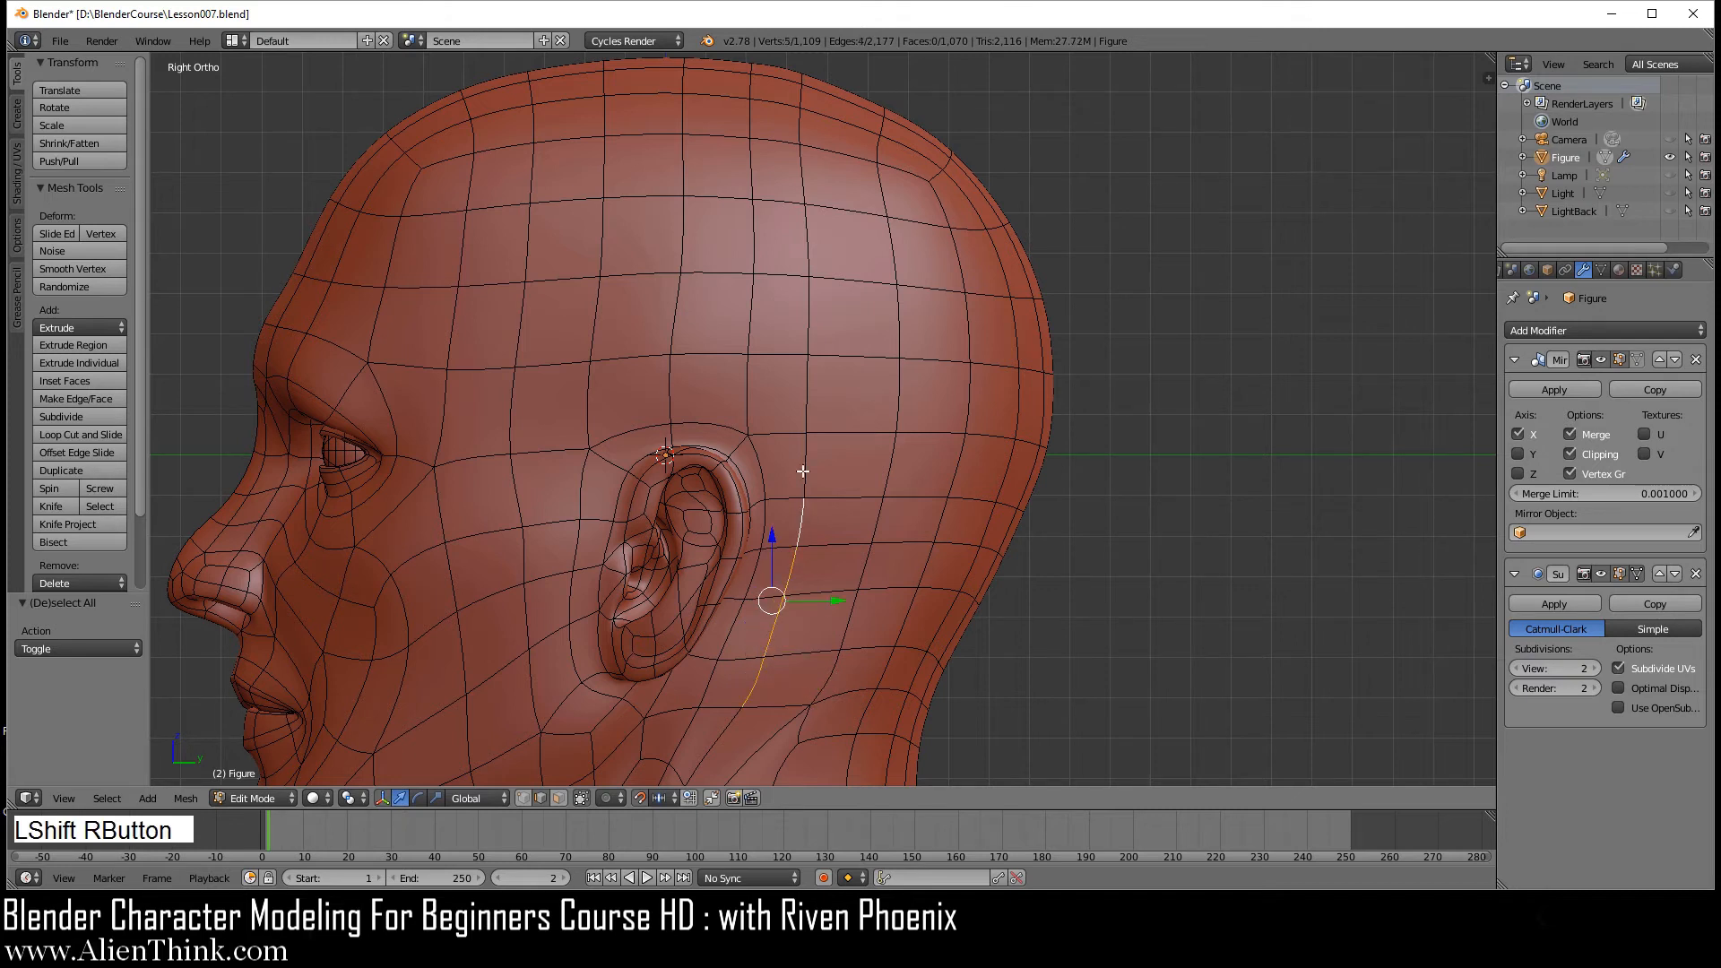
pyautogui.keyDown('shift'); pyautogui.rightClick(801, 455); pyautogui.keyUp('shift')
pyautogui.keyDown('shift'); pyautogui.rightClick(804, 392); pyautogui.keyUp('shift')
pyautogui.keyDown('shift'); pyautogui.rightClick(805, 318); pyautogui.keyUp('shift')
pyautogui.keyDown('shift'); pyautogui.rightClick(805, 240); pyautogui.keyUp('shift')
pyautogui.keyDown('shift'); pyautogui.rightClick(800, 169); pyautogui.keyUp('shift')
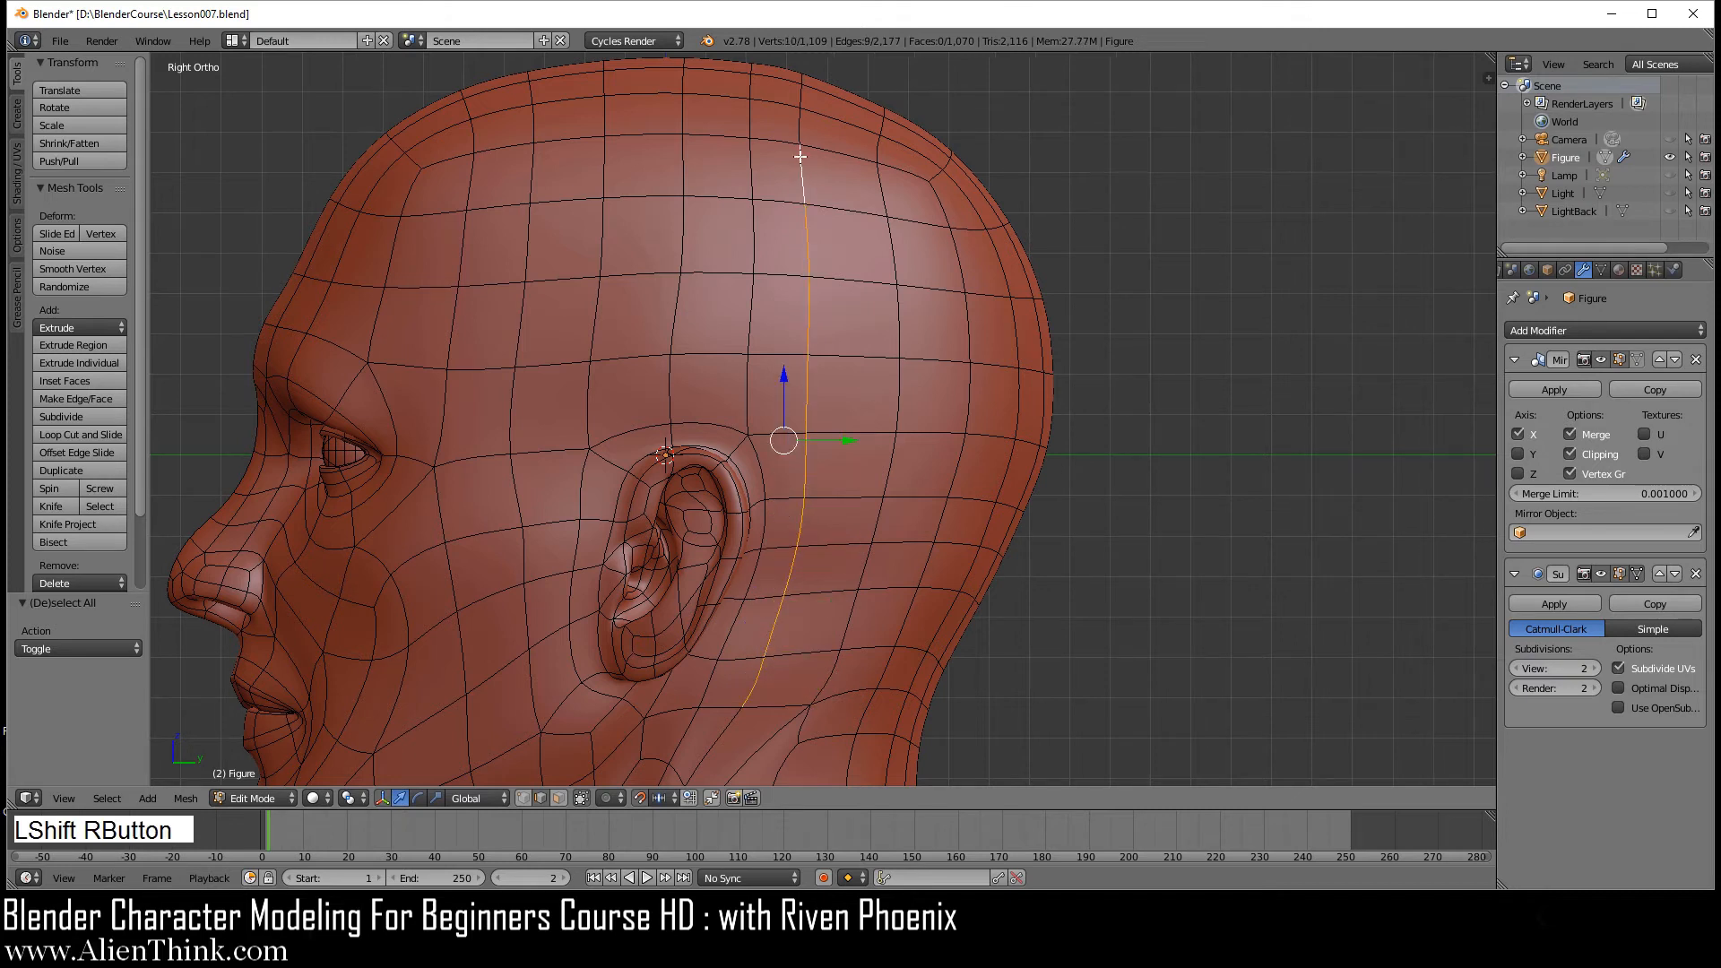
pyautogui.keyDown('shift'); pyautogui.rightClick(796, 130); pyautogui.keyUp('shift')
pyautogui.moveTo(797, 130); pyautogui.dragTo(803, 146, button='middle')
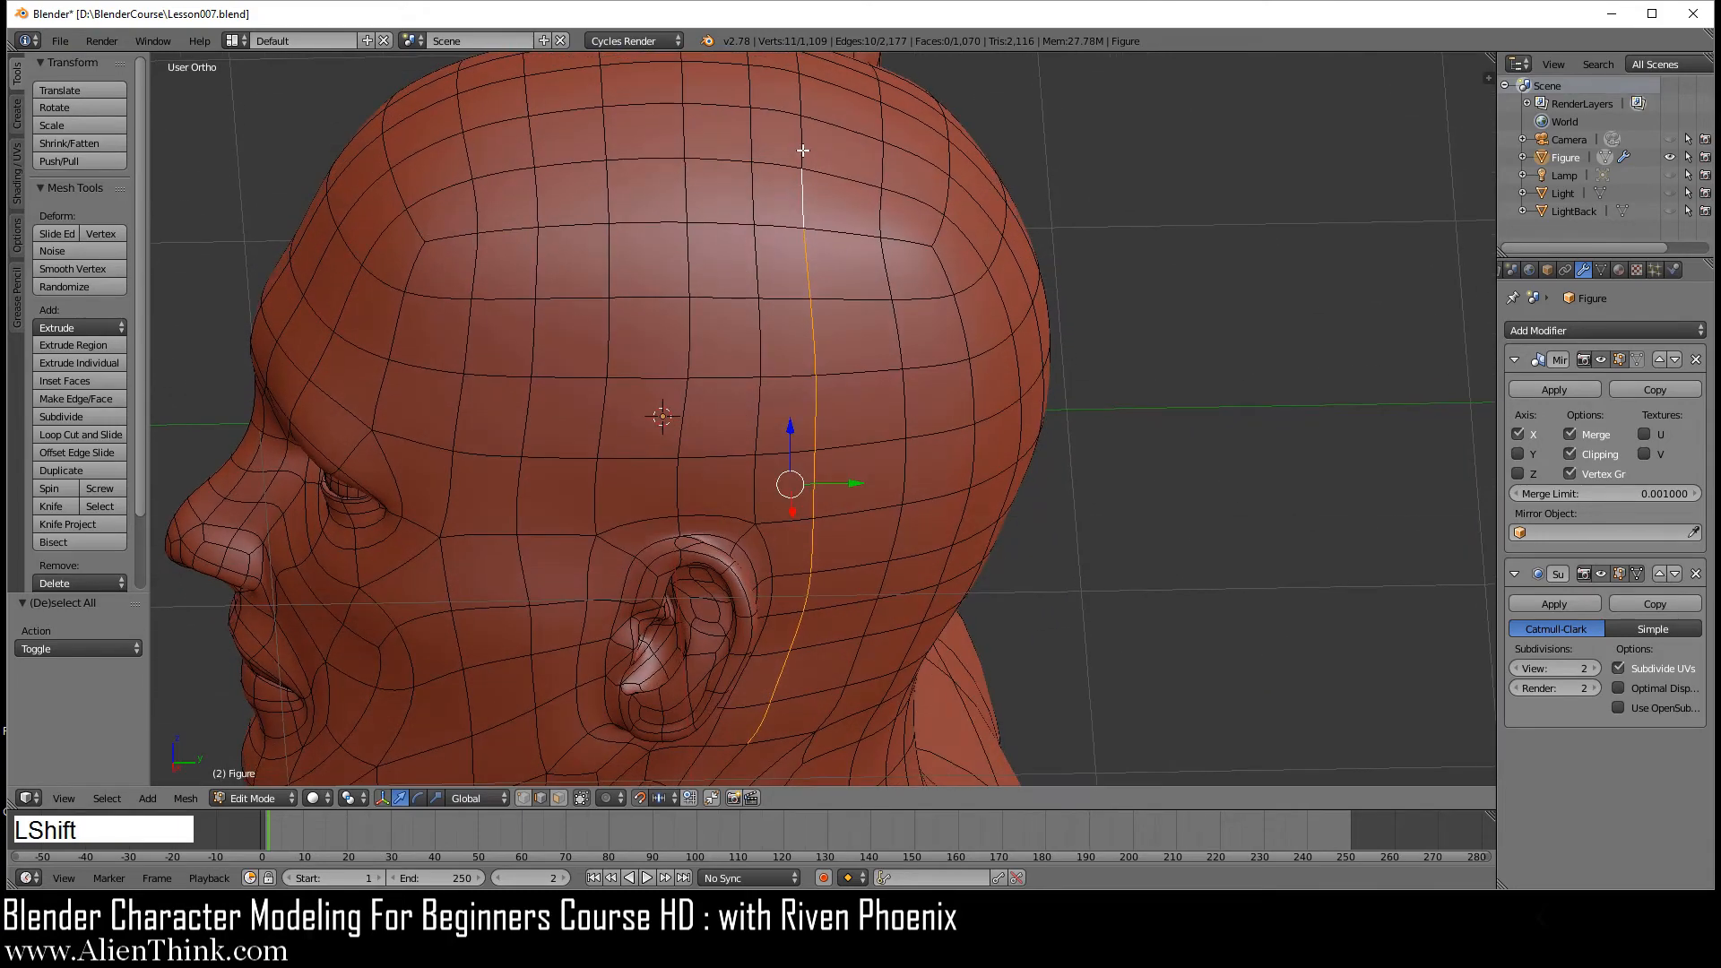
pyautogui.keyDown('shift'); pyautogui.rightClick(793, 96); pyautogui.keyUp('shift')
pyautogui.keyDown('shift'); pyautogui.rightClick(797, 70); pyautogui.keyUp('shift')
pyautogui.moveTo(797, 80); pyautogui.dragTo(819, 442, button='middle')
pyautogui.press('KP_3')
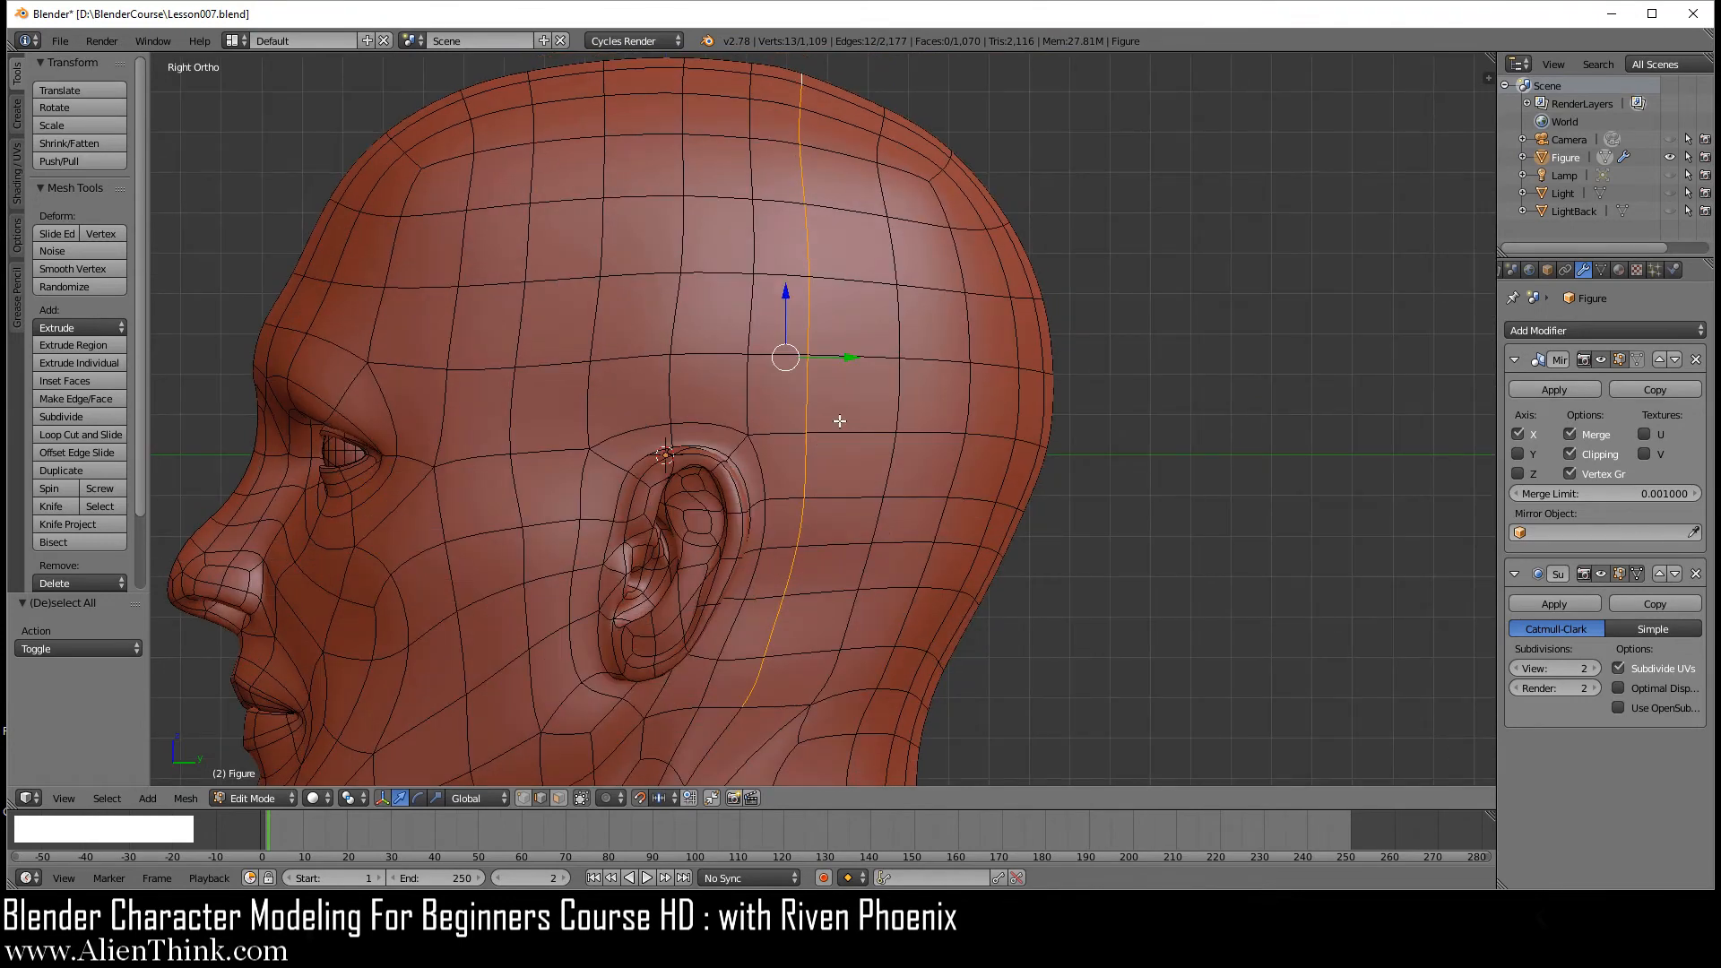
pyautogui.press('g')
pyautogui.press('g')
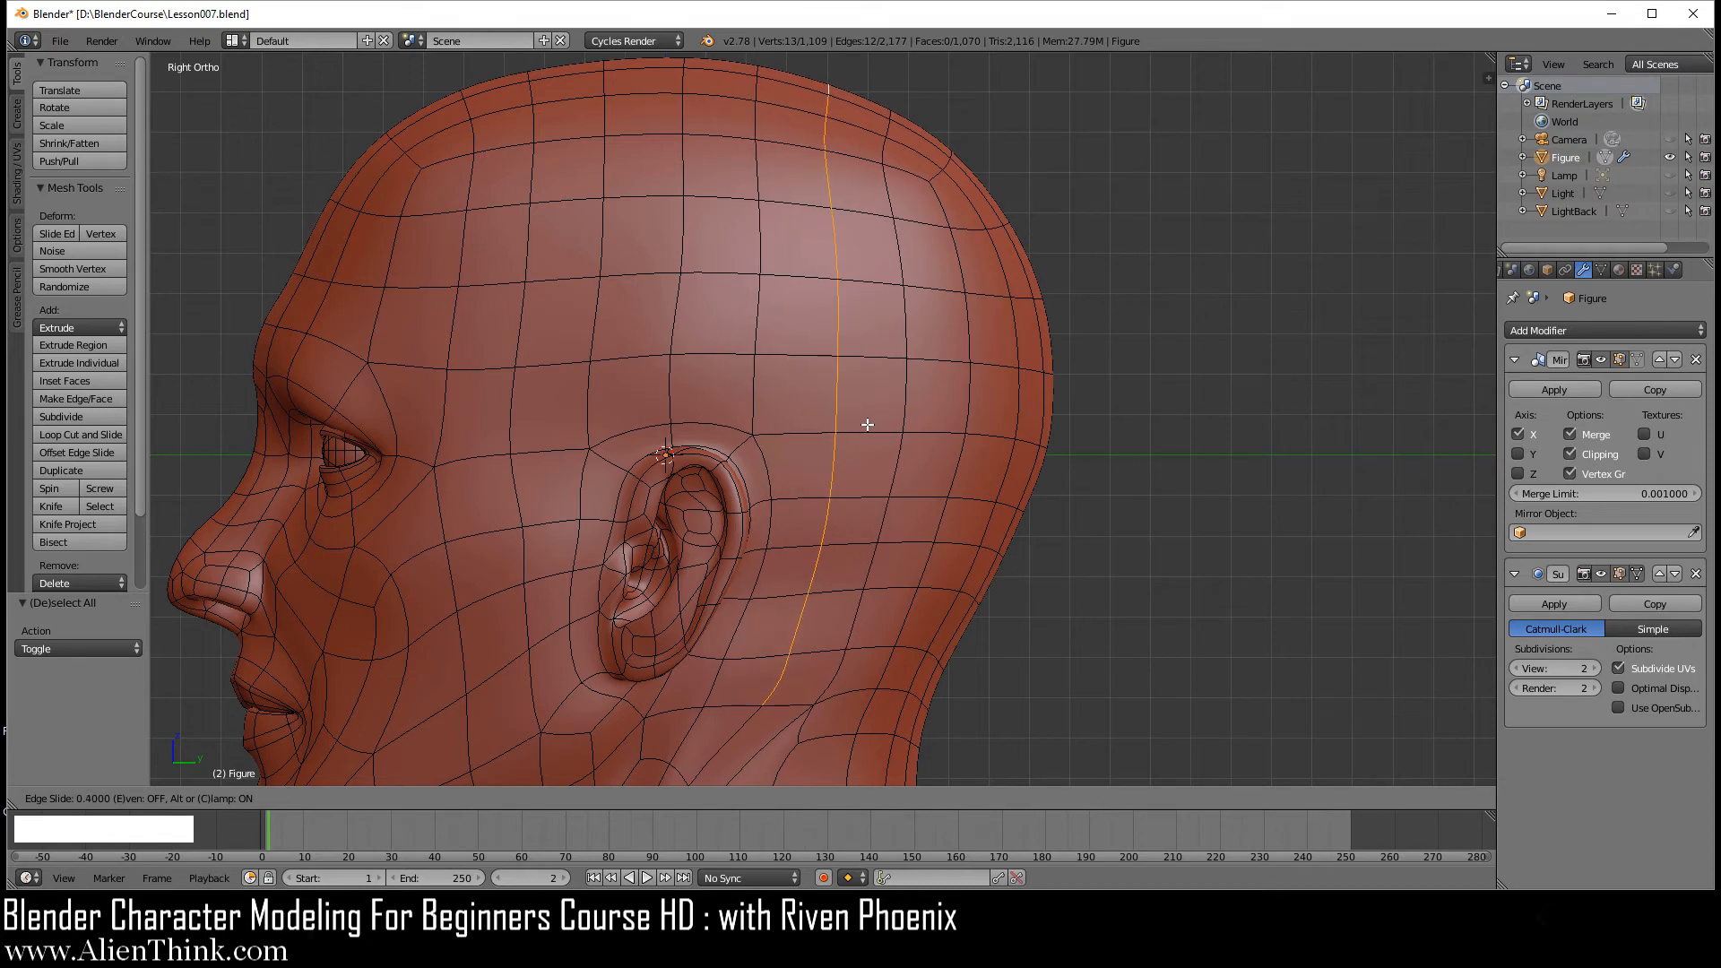
pyautogui.click(868, 425)
pyautogui.press('a')
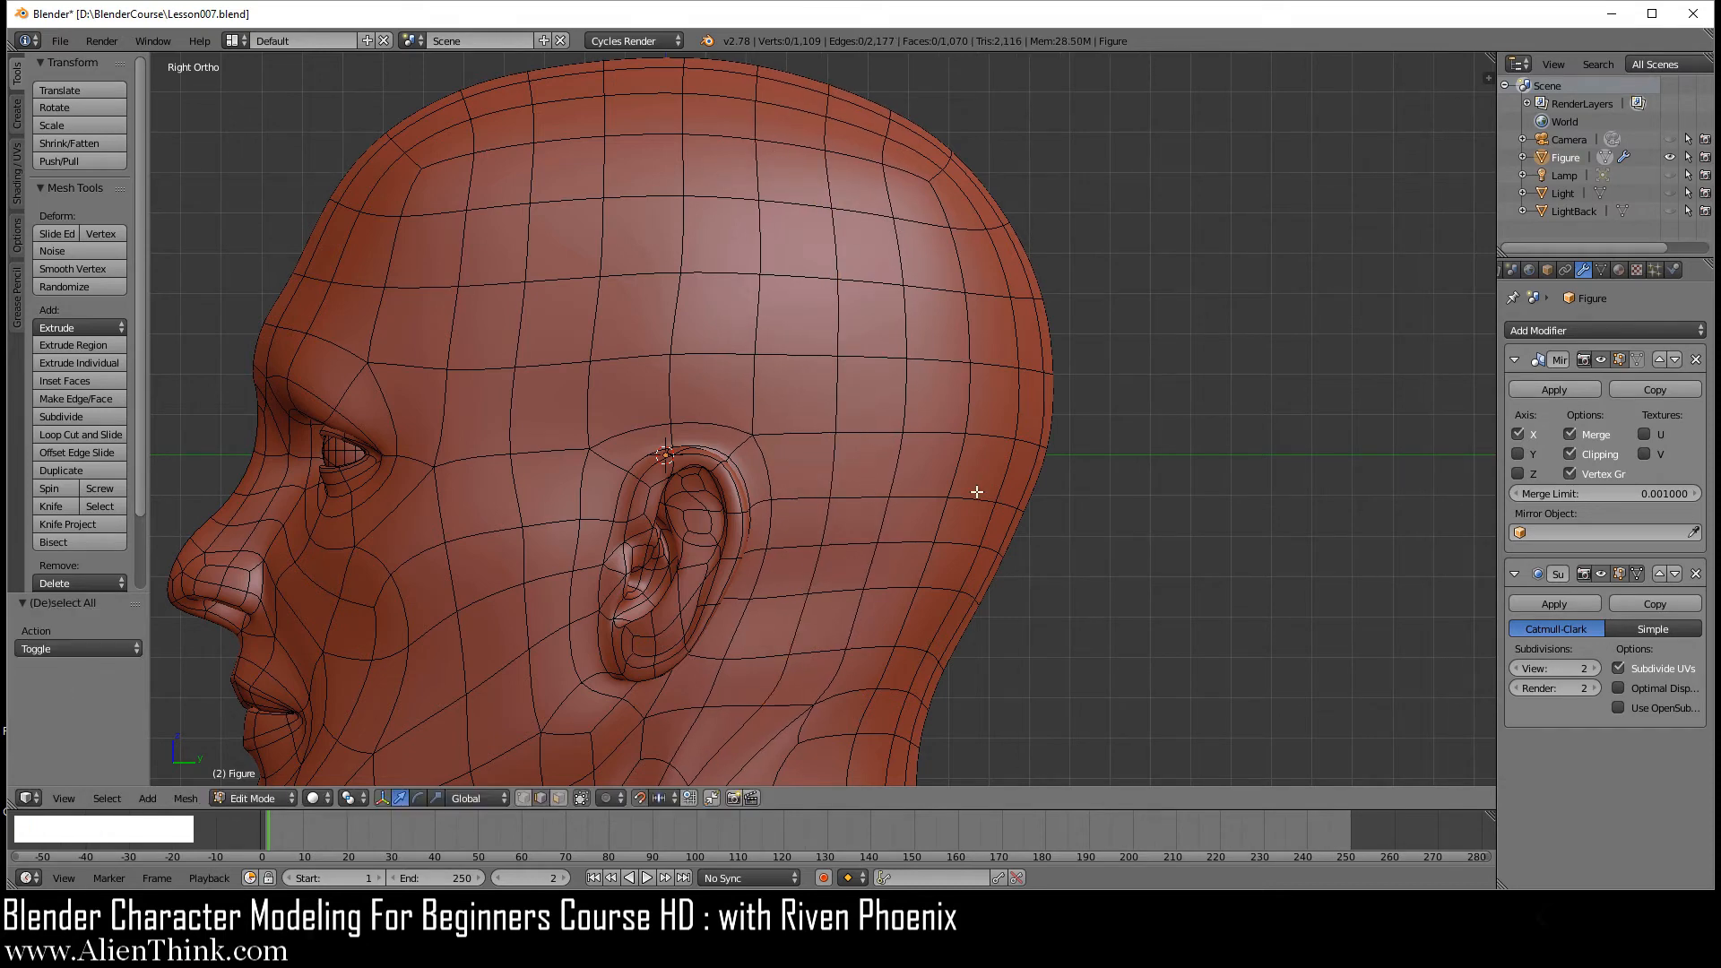
# - Select the five diagonal and connecting edges on the neck muscle below the ear and smooth their vertices repeatedly
pyautogui.keyDown('shift'); pyautogui.moveTo(880, 606); pyautogui.dragTo(918, 250, button='middle'); pyautogui.keyUp('shift')
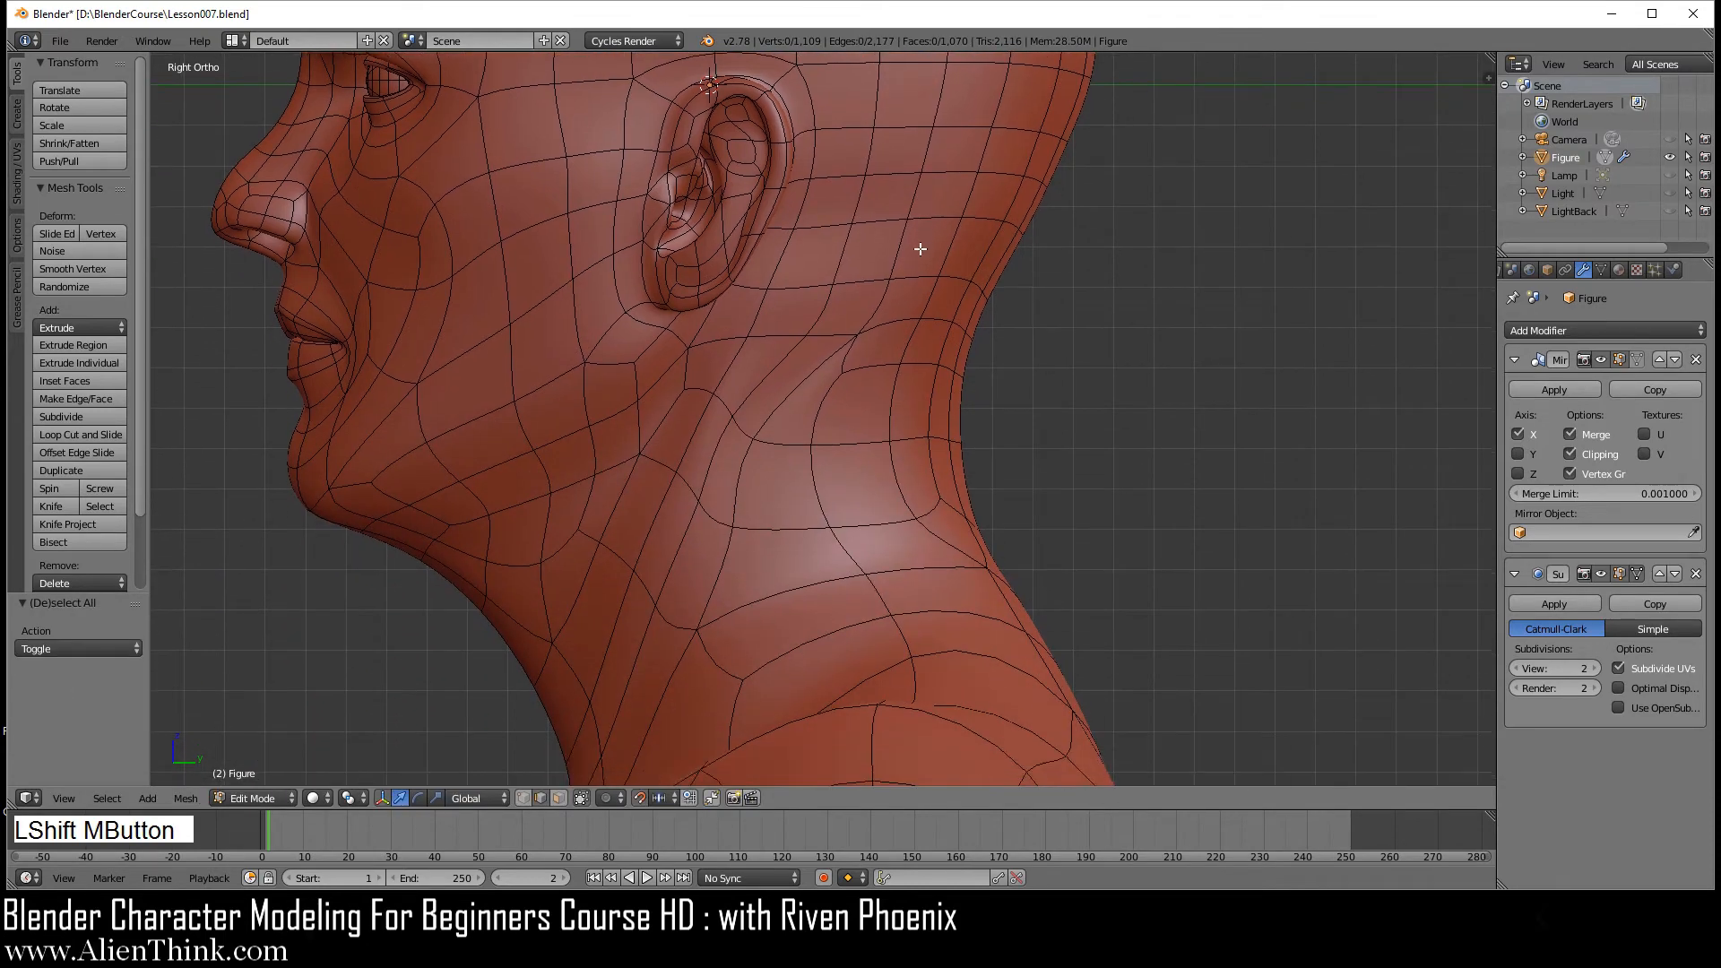
pyautogui.rightClick(859, 365)
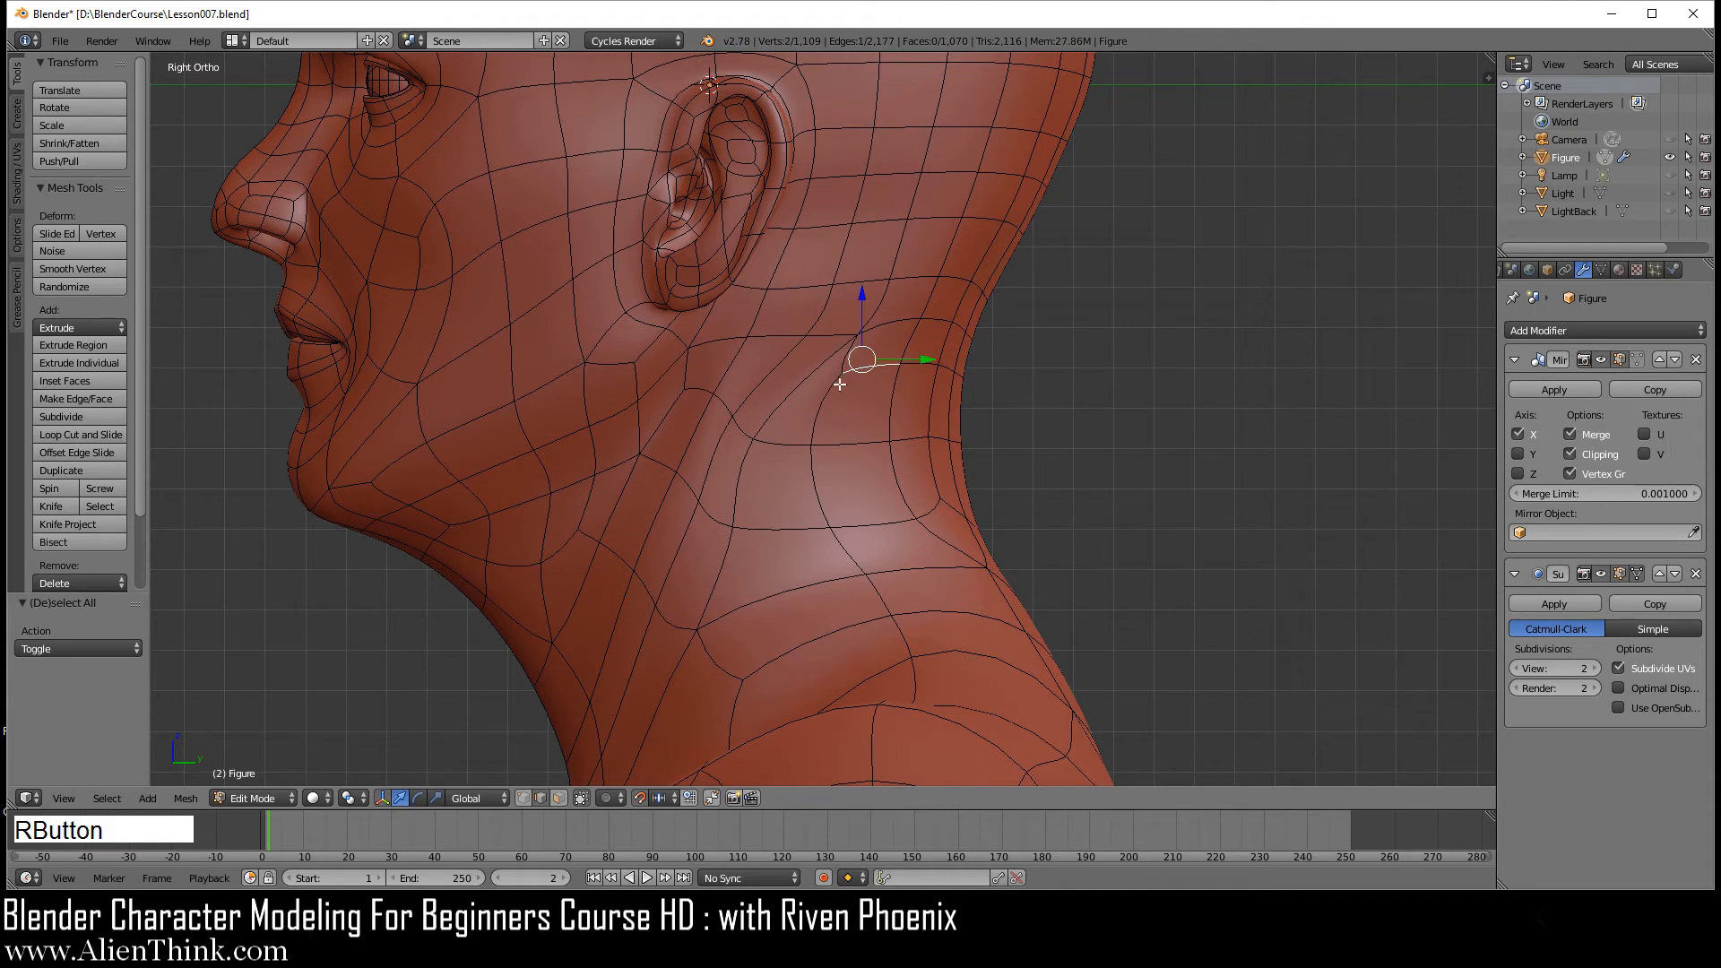
pyautogui.rightClick(721, 438)
pyautogui.keyDown('shift'); pyautogui.rightClick(749, 396); pyautogui.keyUp('shift')
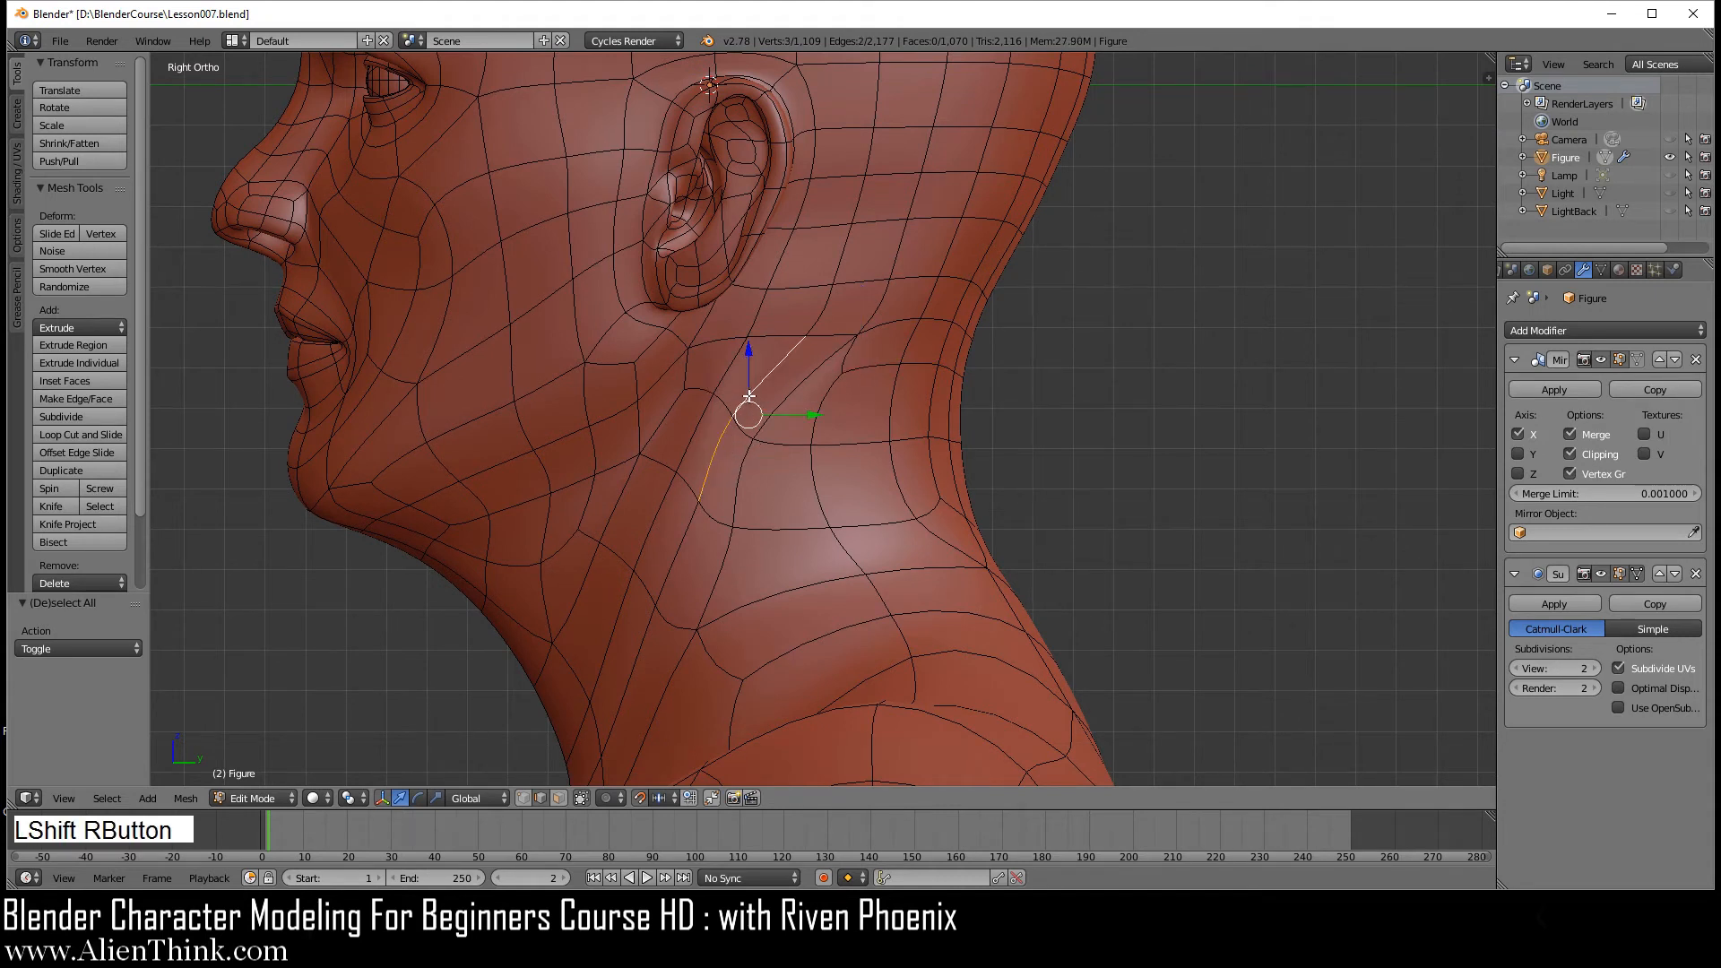
pyautogui.keyDown('shift'); pyautogui.rightClick(723, 423); pyautogui.keyUp('shift')
pyautogui.keyDown('shift'); pyautogui.rightClick(744, 432); pyautogui.keyUp('shift')
pyautogui.keyDown('shift'); pyautogui.rightClick(703, 428); pyautogui.keyUp('shift')
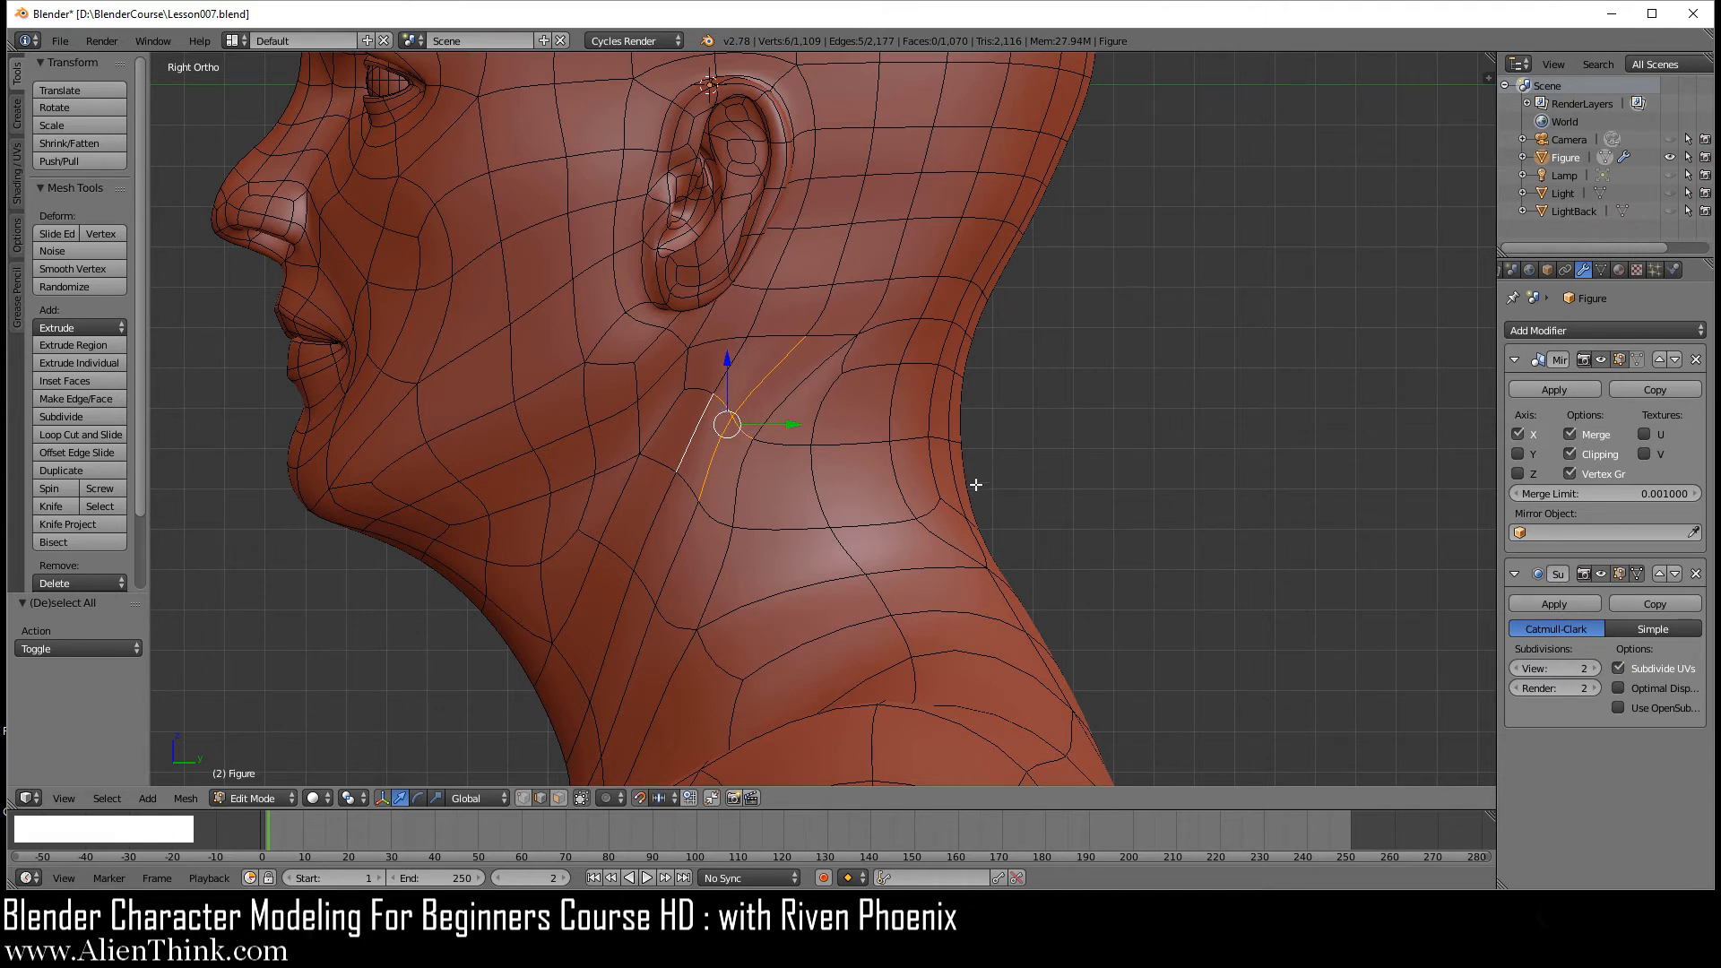
pyautogui.press('w')
pyautogui.click(1133, 428)
pyautogui.click(1133, 427)
pyautogui.press('w')
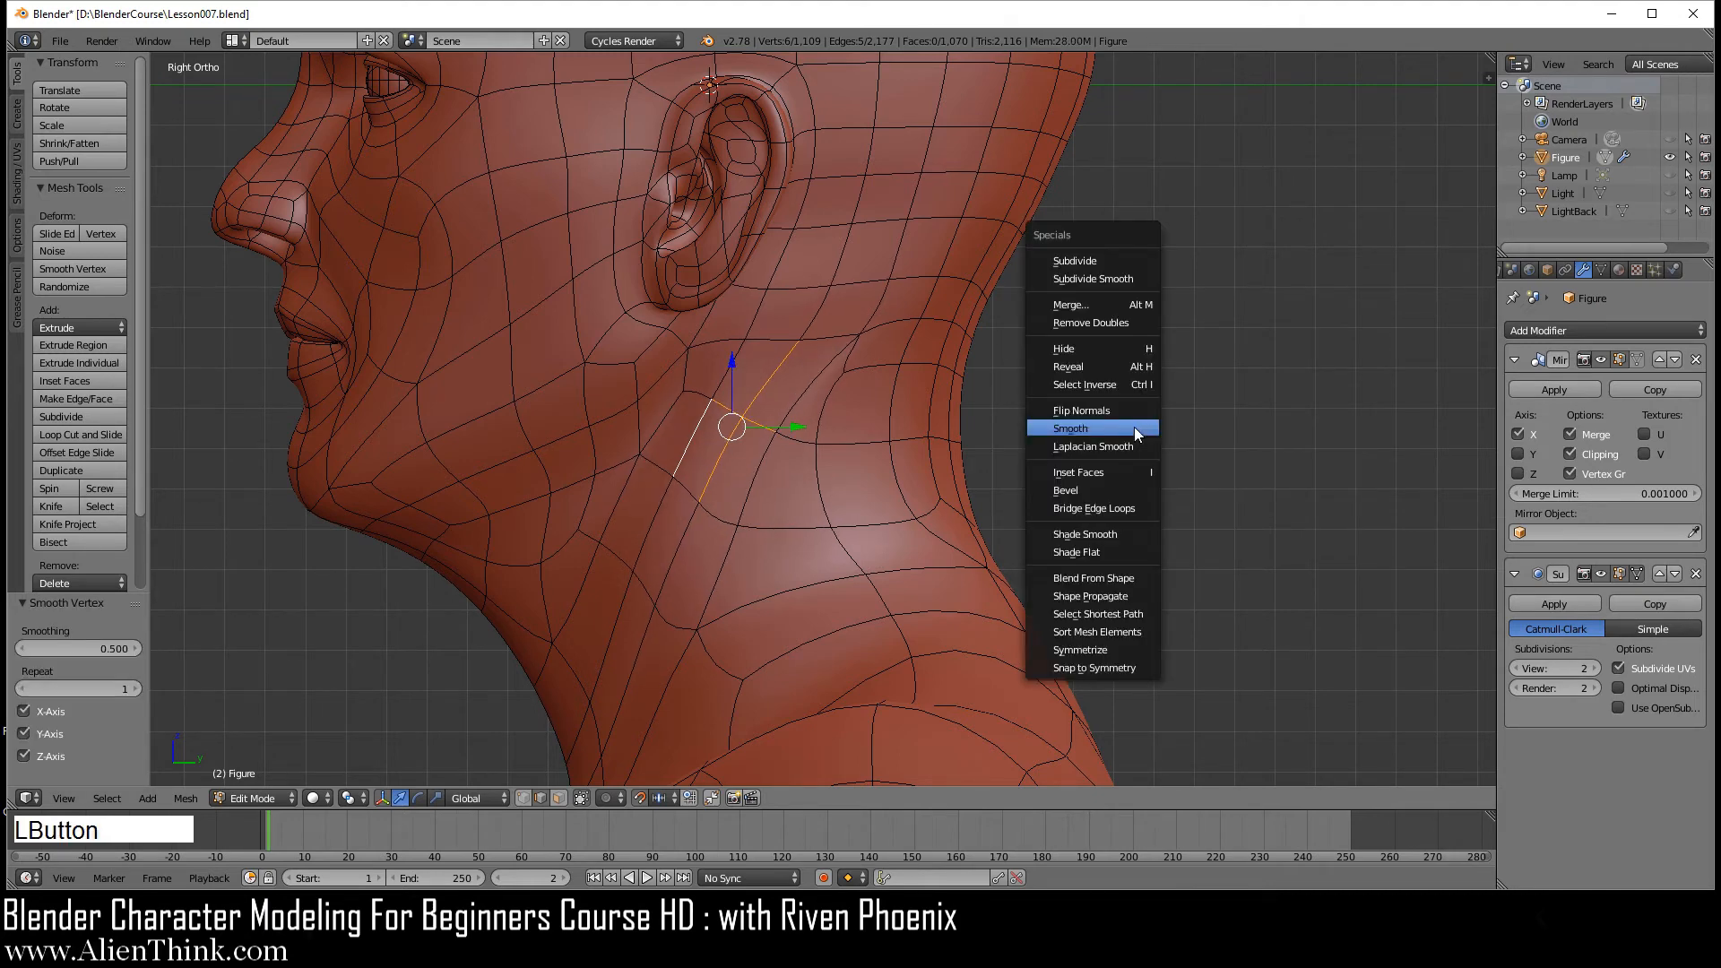
pyautogui.click(1133, 427)
# - Smooth the three edges meeting at the side of the nape four times and check the neck's shading in Object Mode
pyautogui.rightClick(882, 365)
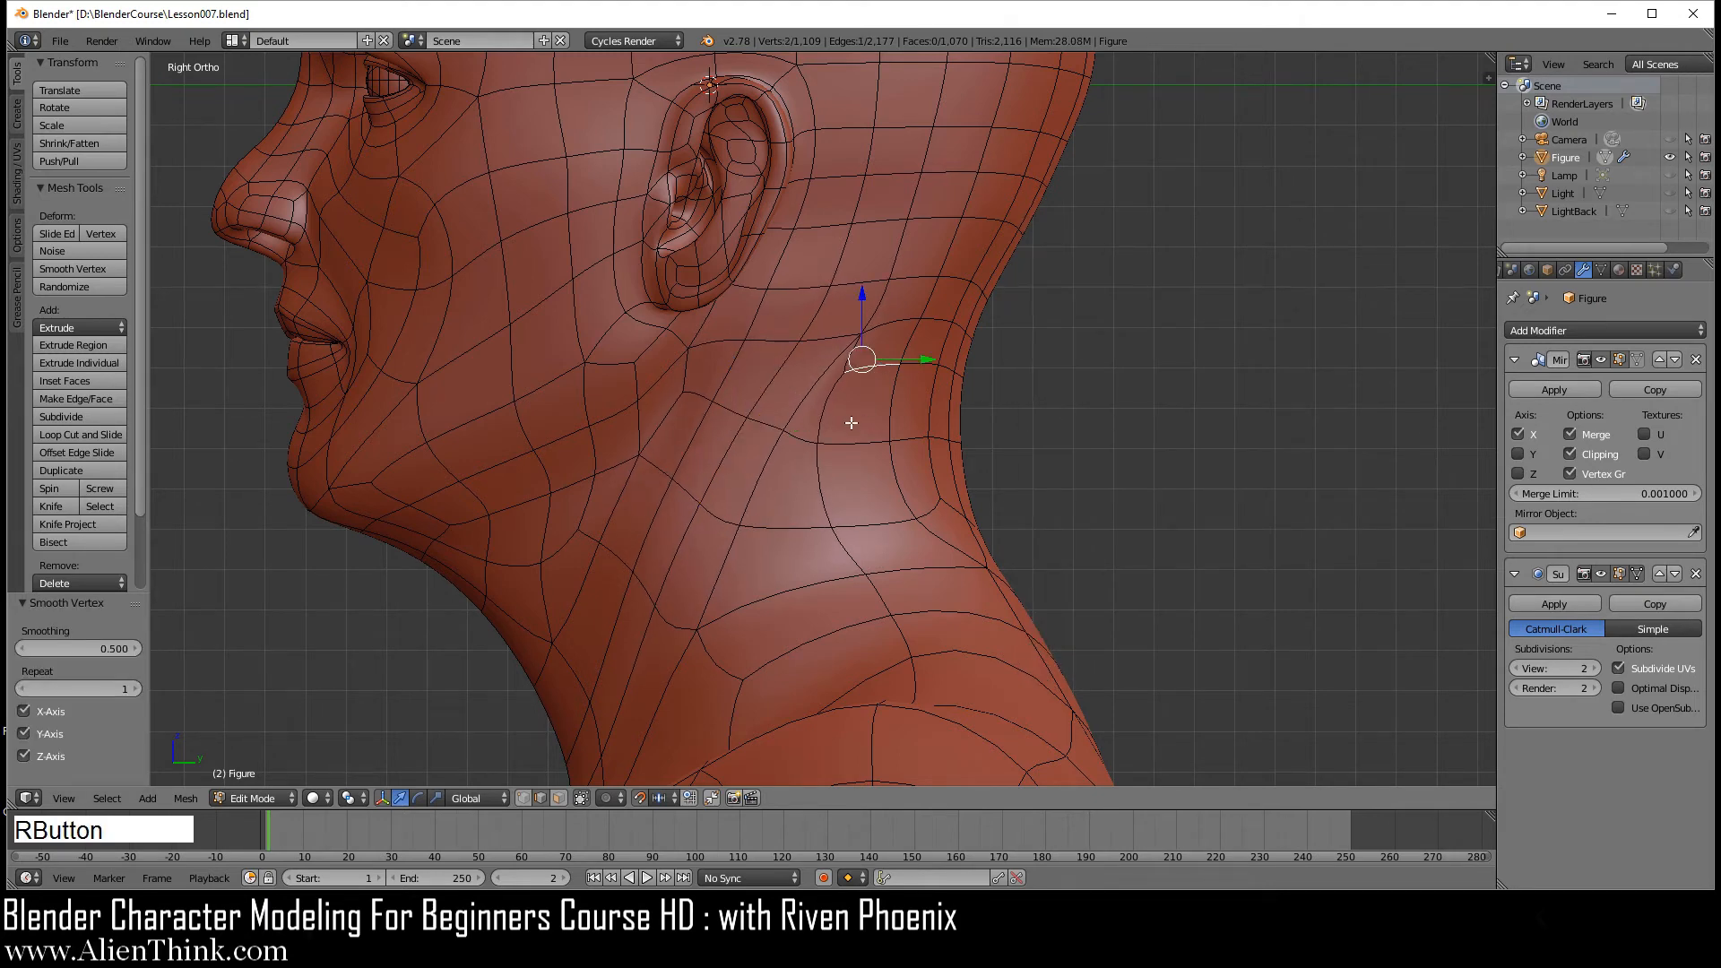
pyautogui.keyDown('shift'); pyautogui.rightClick(825, 400); pyautogui.keyUp('shift')
pyautogui.keyDown('shift'); pyautogui.rightClick(852, 362); pyautogui.keyUp('shift')
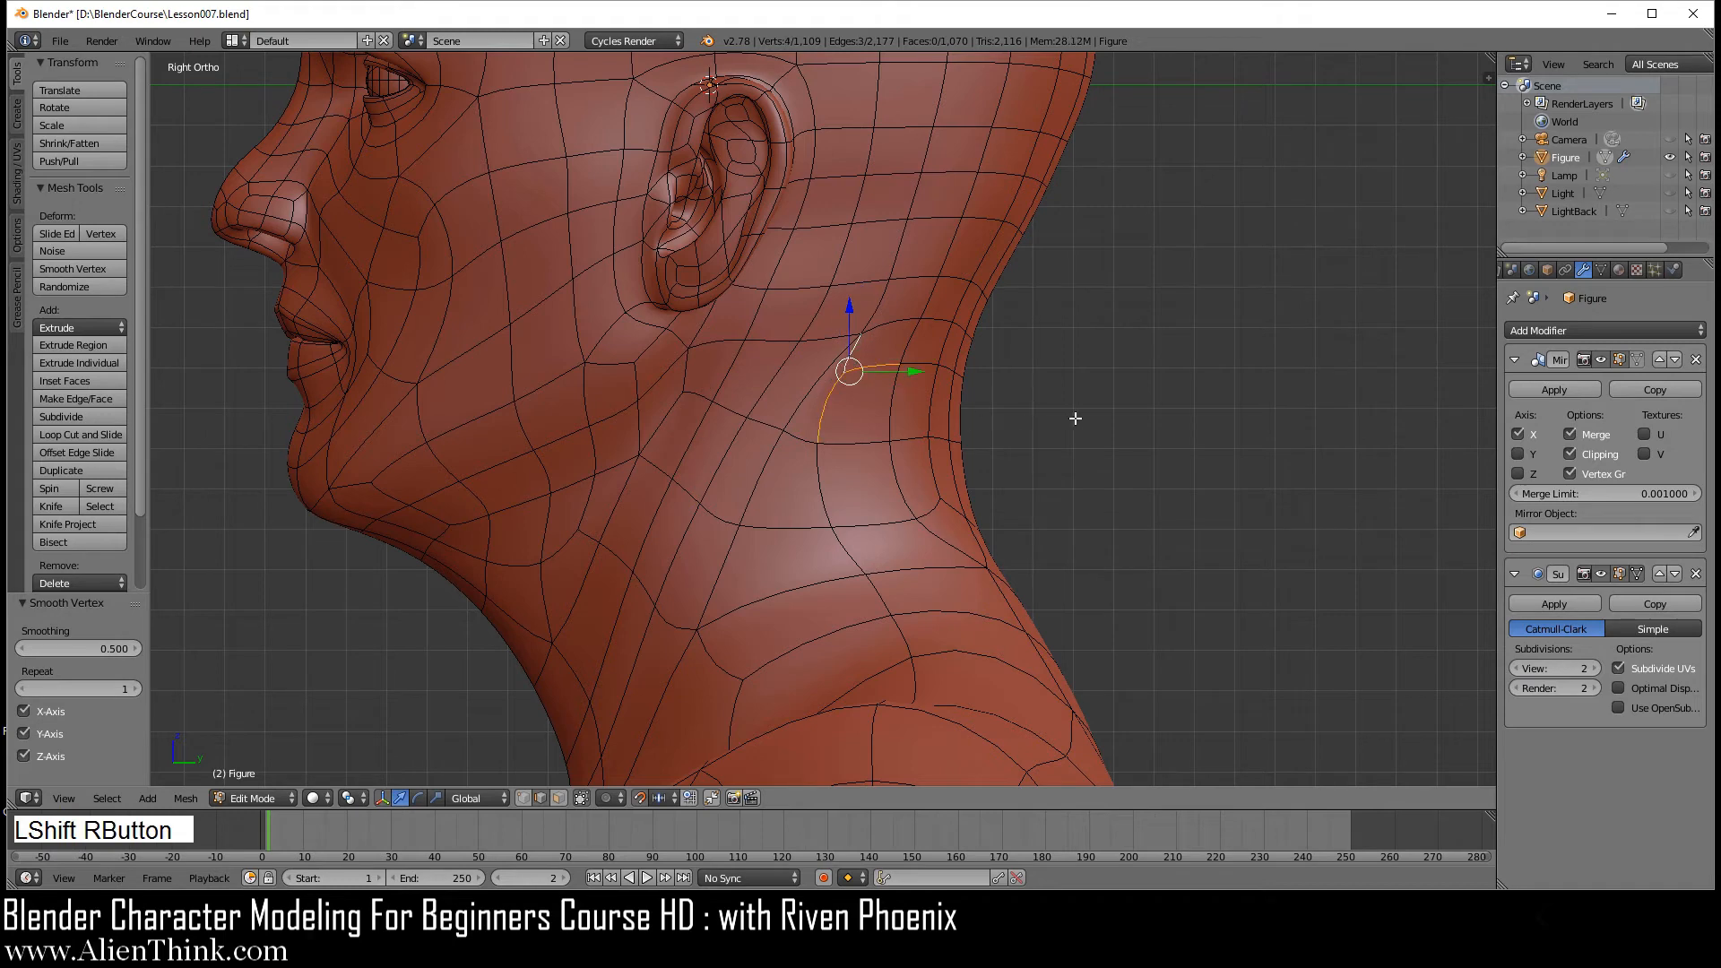
pyautogui.press('w')
pyautogui.click(1196, 431)
pyautogui.press('w')
pyautogui.click(1196, 431)
pyautogui.press('w')
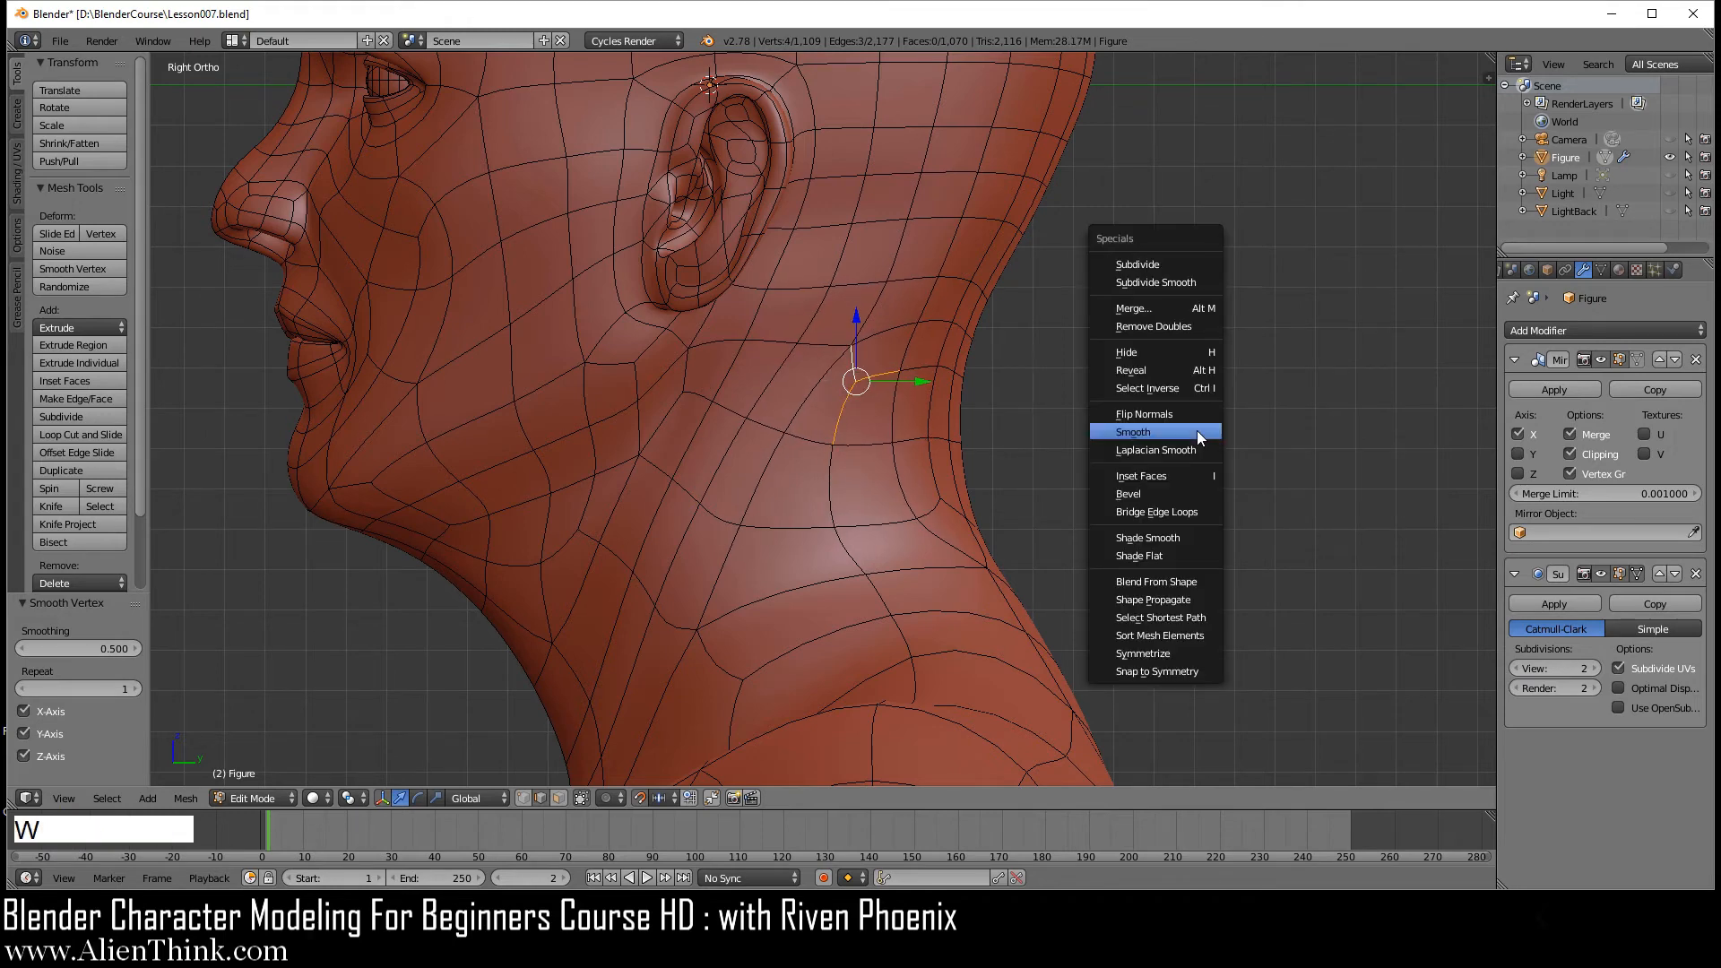
pyautogui.click(1196, 431)
pyautogui.press('w')
pyautogui.click(1197, 431)
pyautogui.scroll(-4, 1065, 472)
pyautogui.press('Tab')
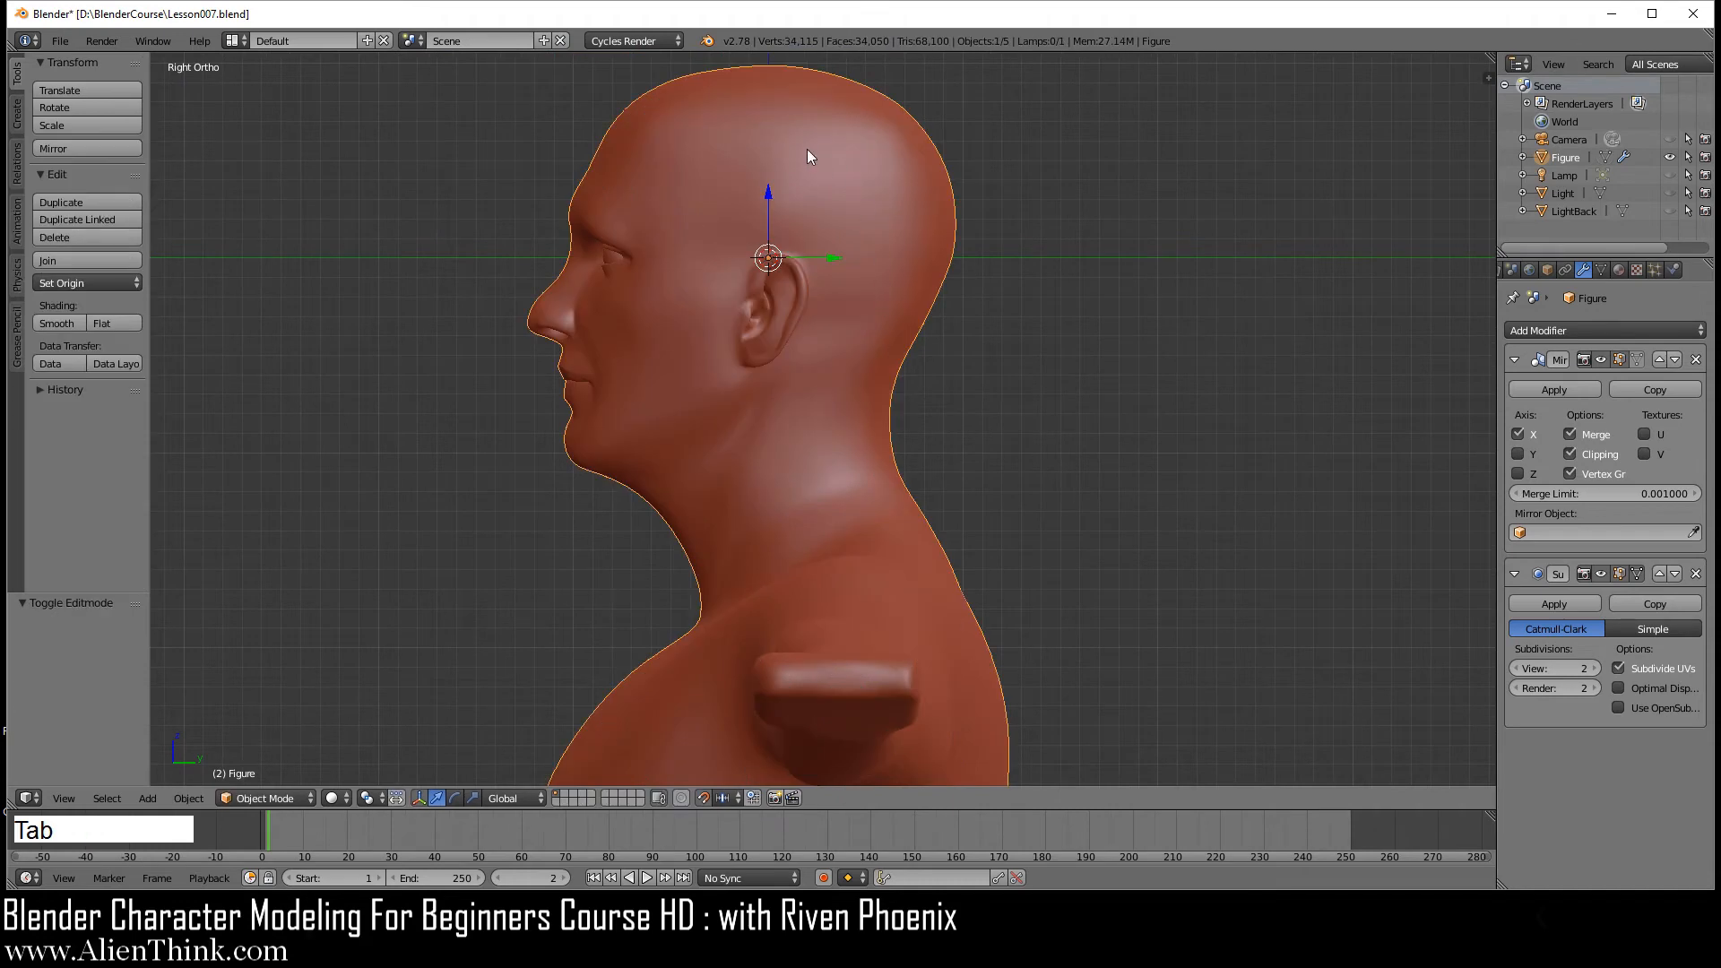
pyautogui.scroll(3, 831, 456)
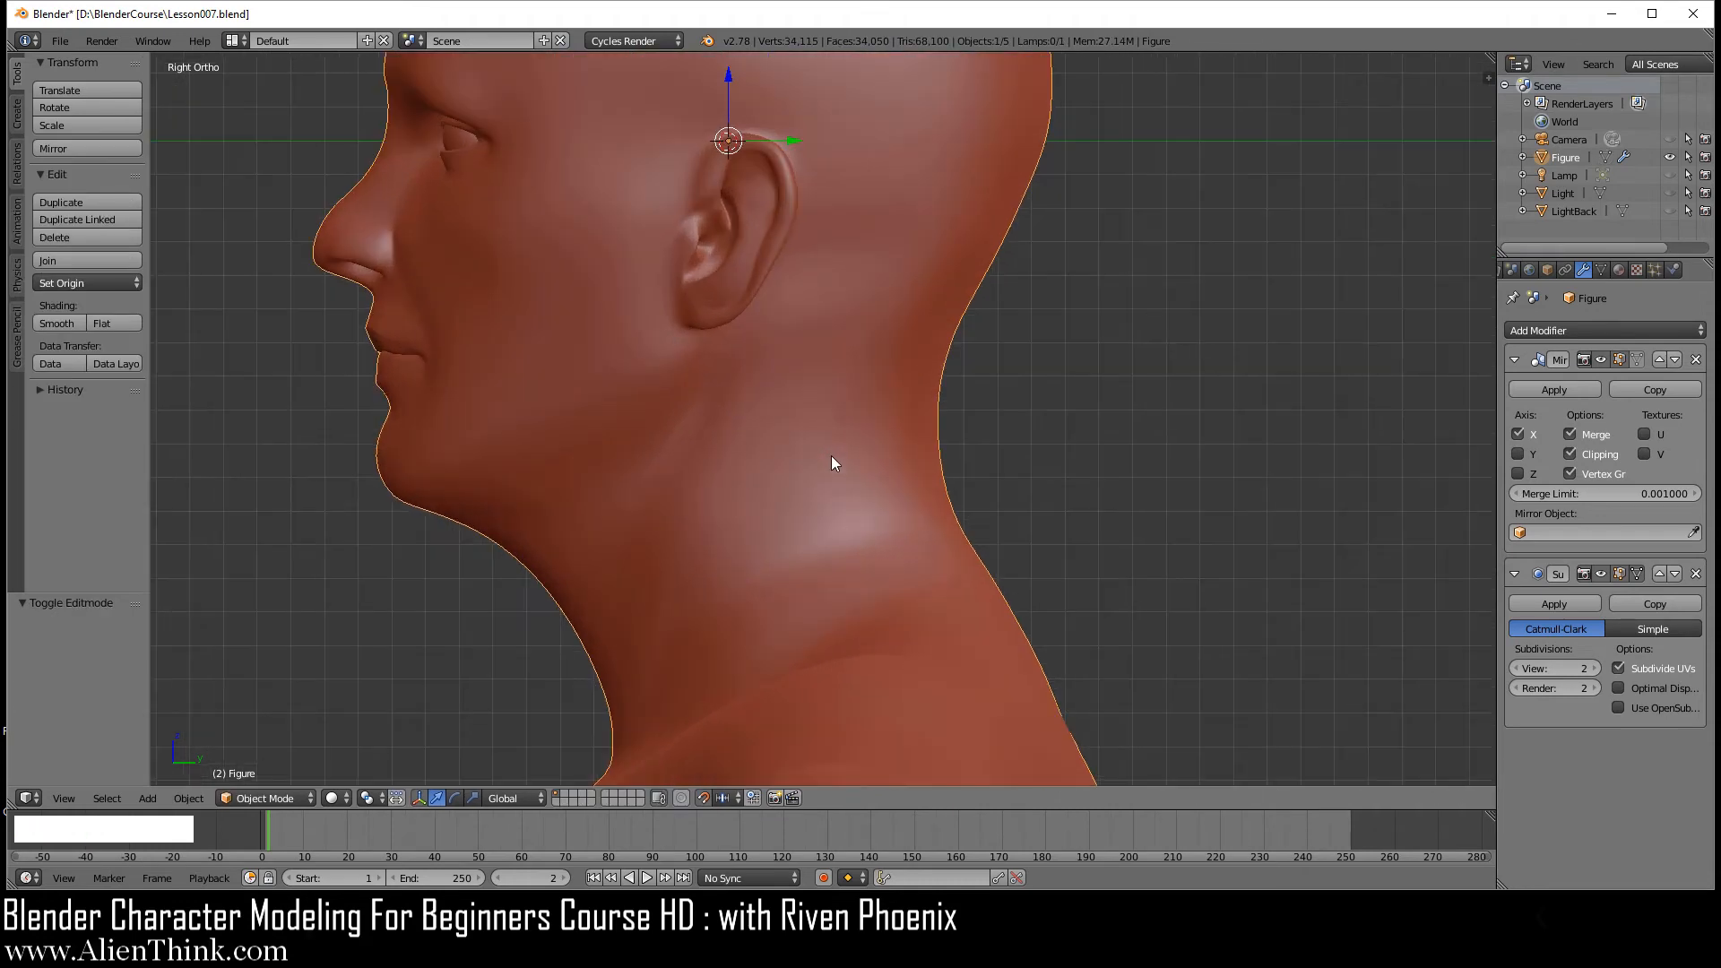
pyautogui.press('Tab')
# - In front view, select the curved edge at the base of the throat and rotate it clockwise into a diagonal running down to the centreline
pyautogui.keyDown('shift'); pyautogui.moveTo(768, 396); pyautogui.dragTo(836, 320, button='middle'); pyautogui.keyUp('shift')
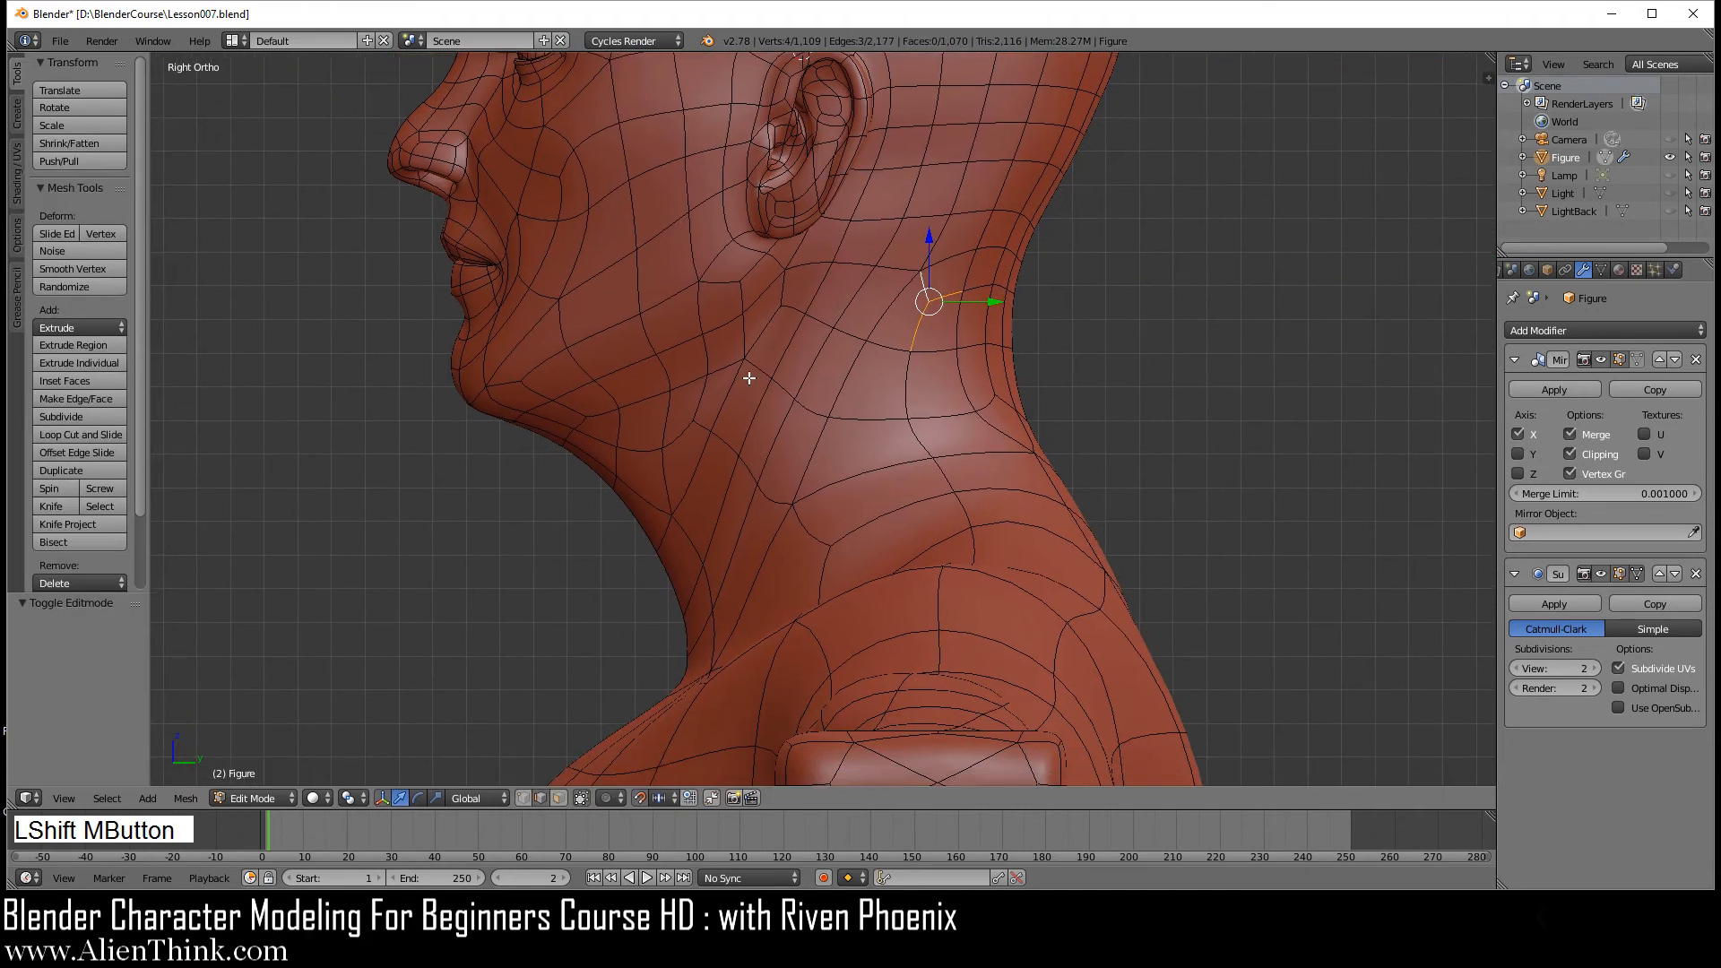
pyautogui.moveTo(748, 378); pyautogui.dragTo(926, 346, button='middle')
pyautogui.press('1')
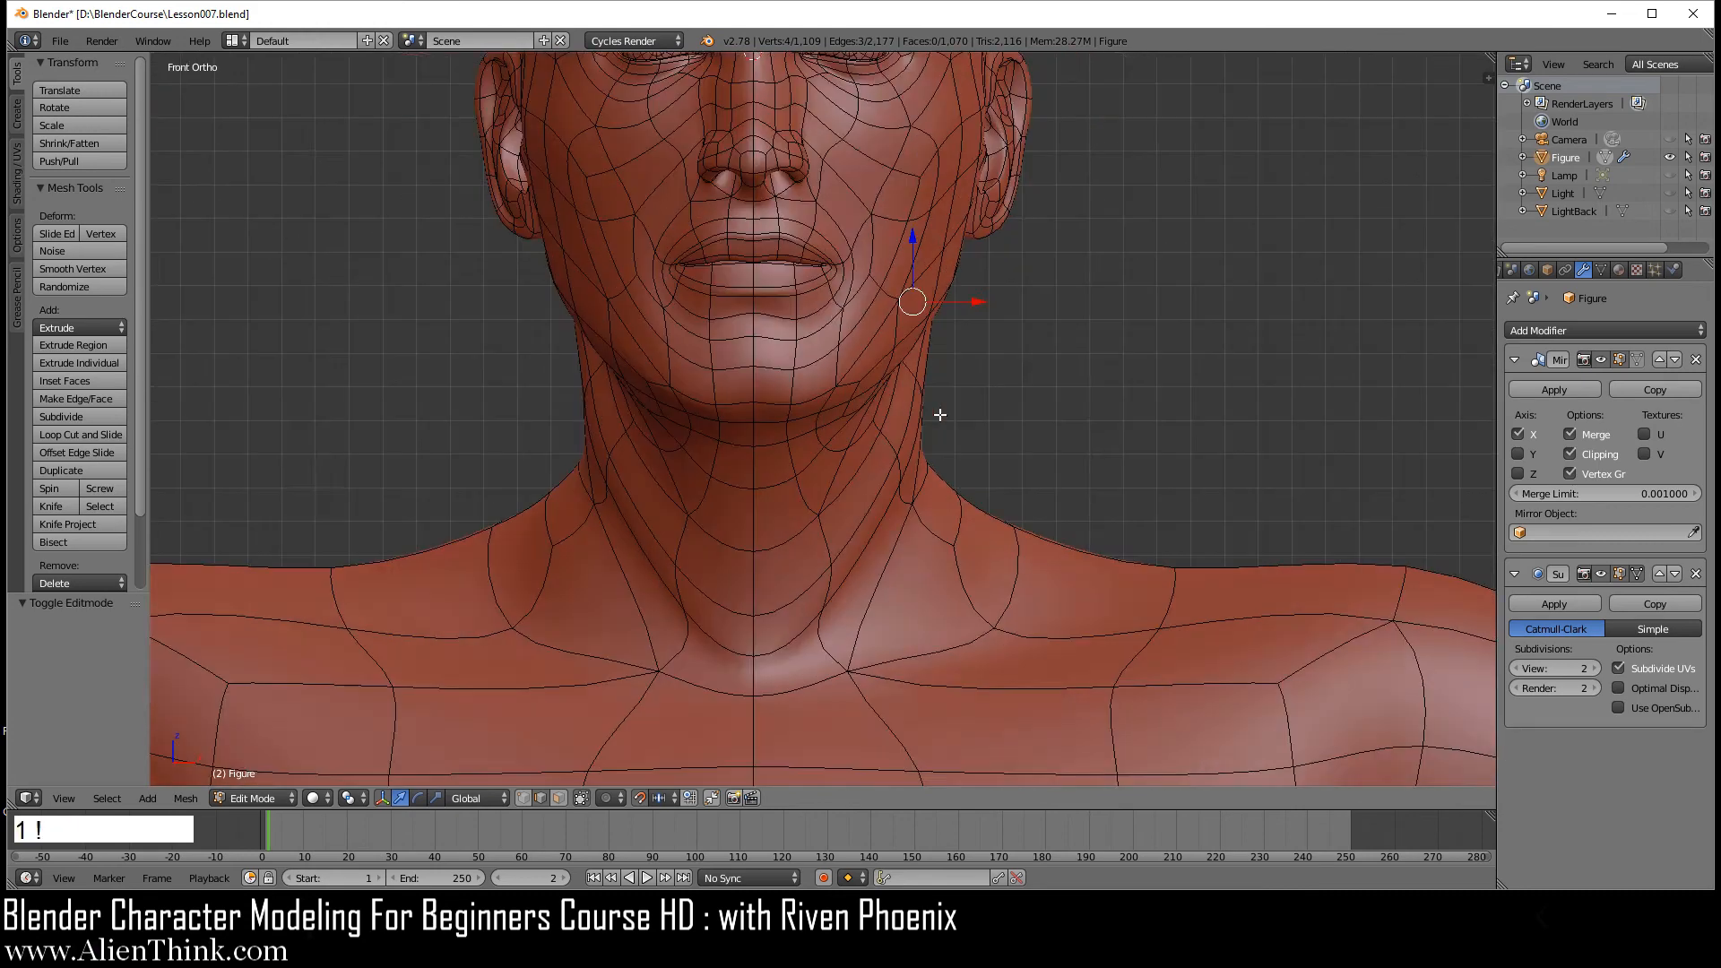
pyautogui.press('a')
pyautogui.keyDown('shift'); pyautogui.moveTo(928, 457); pyautogui.dragTo(928, 259, button='middle'); pyautogui.keyUp('shift')
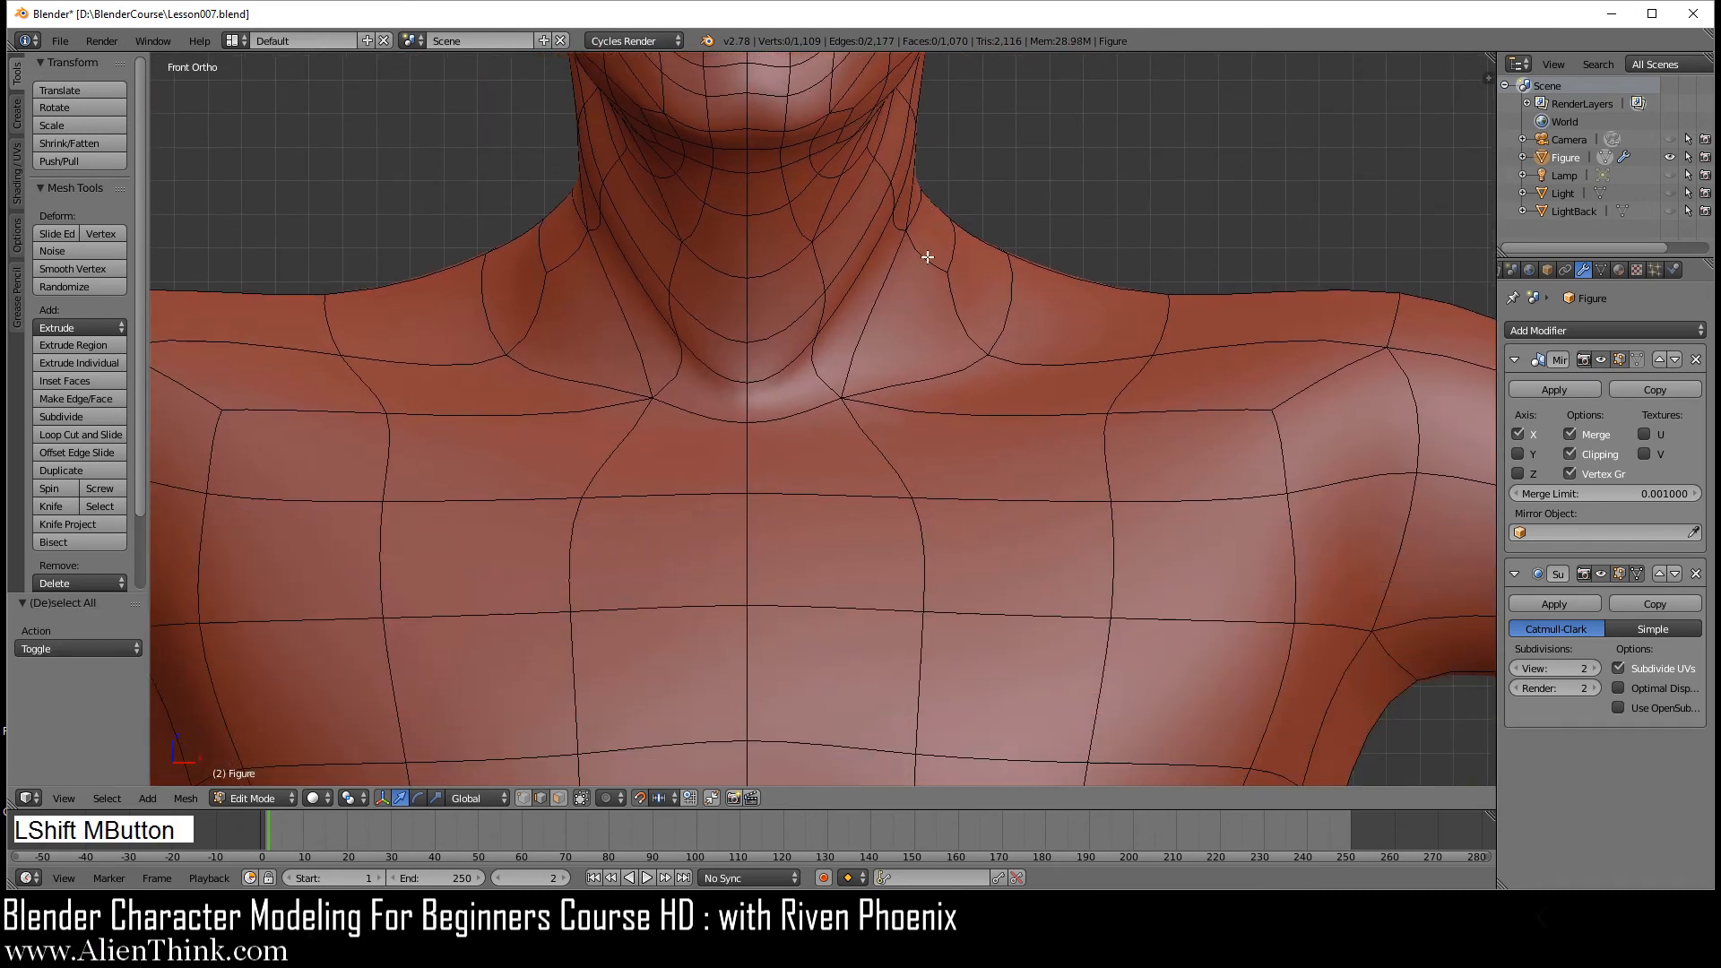
pyautogui.scroll(2, 849, 439)
pyautogui.rightClick(788, 345)
pyautogui.keyDown('shift'); pyautogui.moveTo(640, 351); pyautogui.dragTo(697, 460, button='middle'); pyautogui.keyUp('shift')
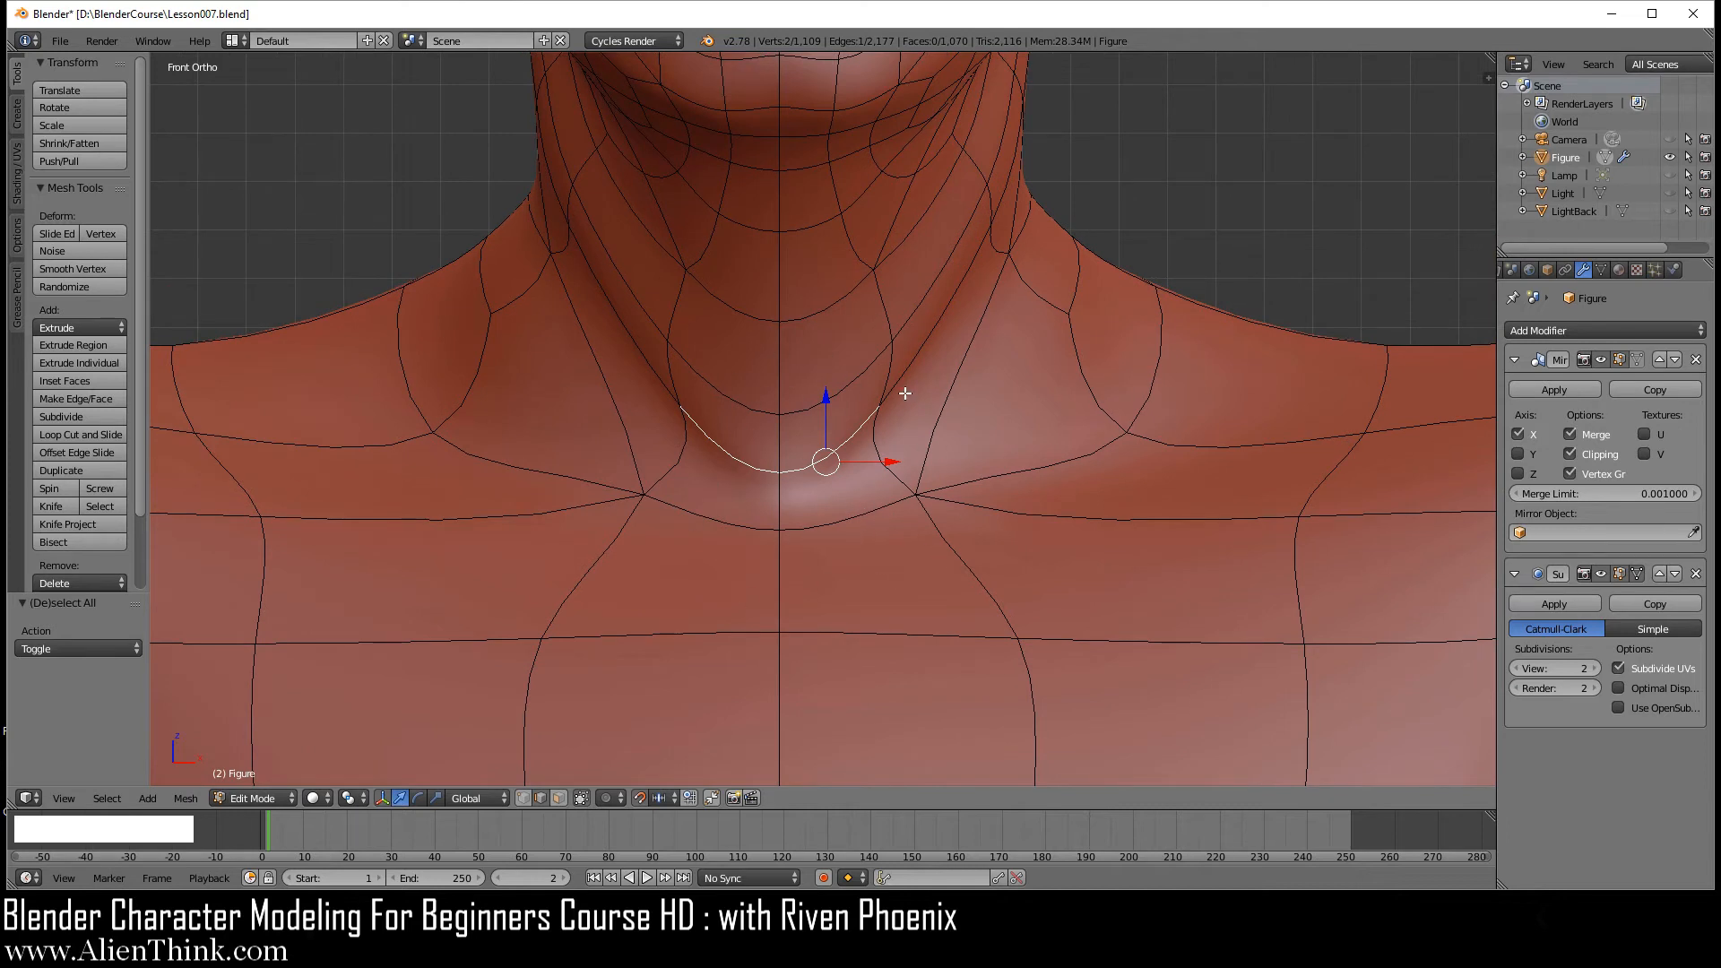
pyautogui.press('ctrl')
pyautogui.hotkey('ctrl', 'a')
pyautogui.hotkey('ctrl', 'a')
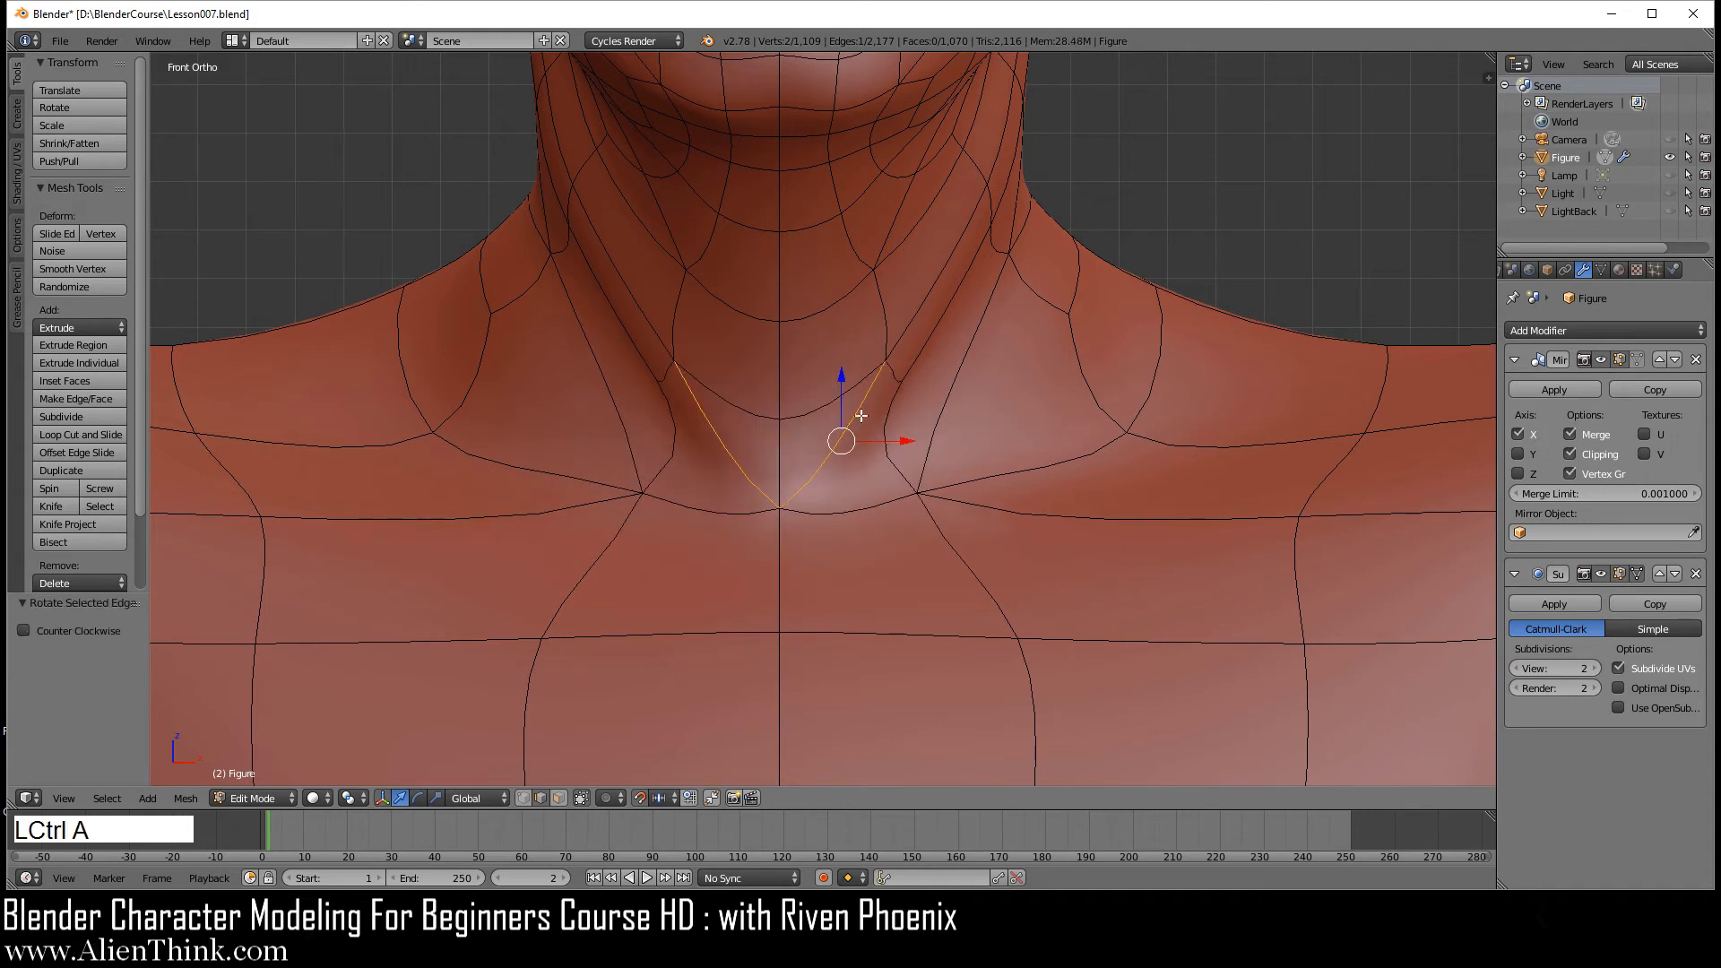
# - Select the side face at the throat base and the chest face directly below it, and extrude them in place with zero offset
pyautogui.click(556, 798)
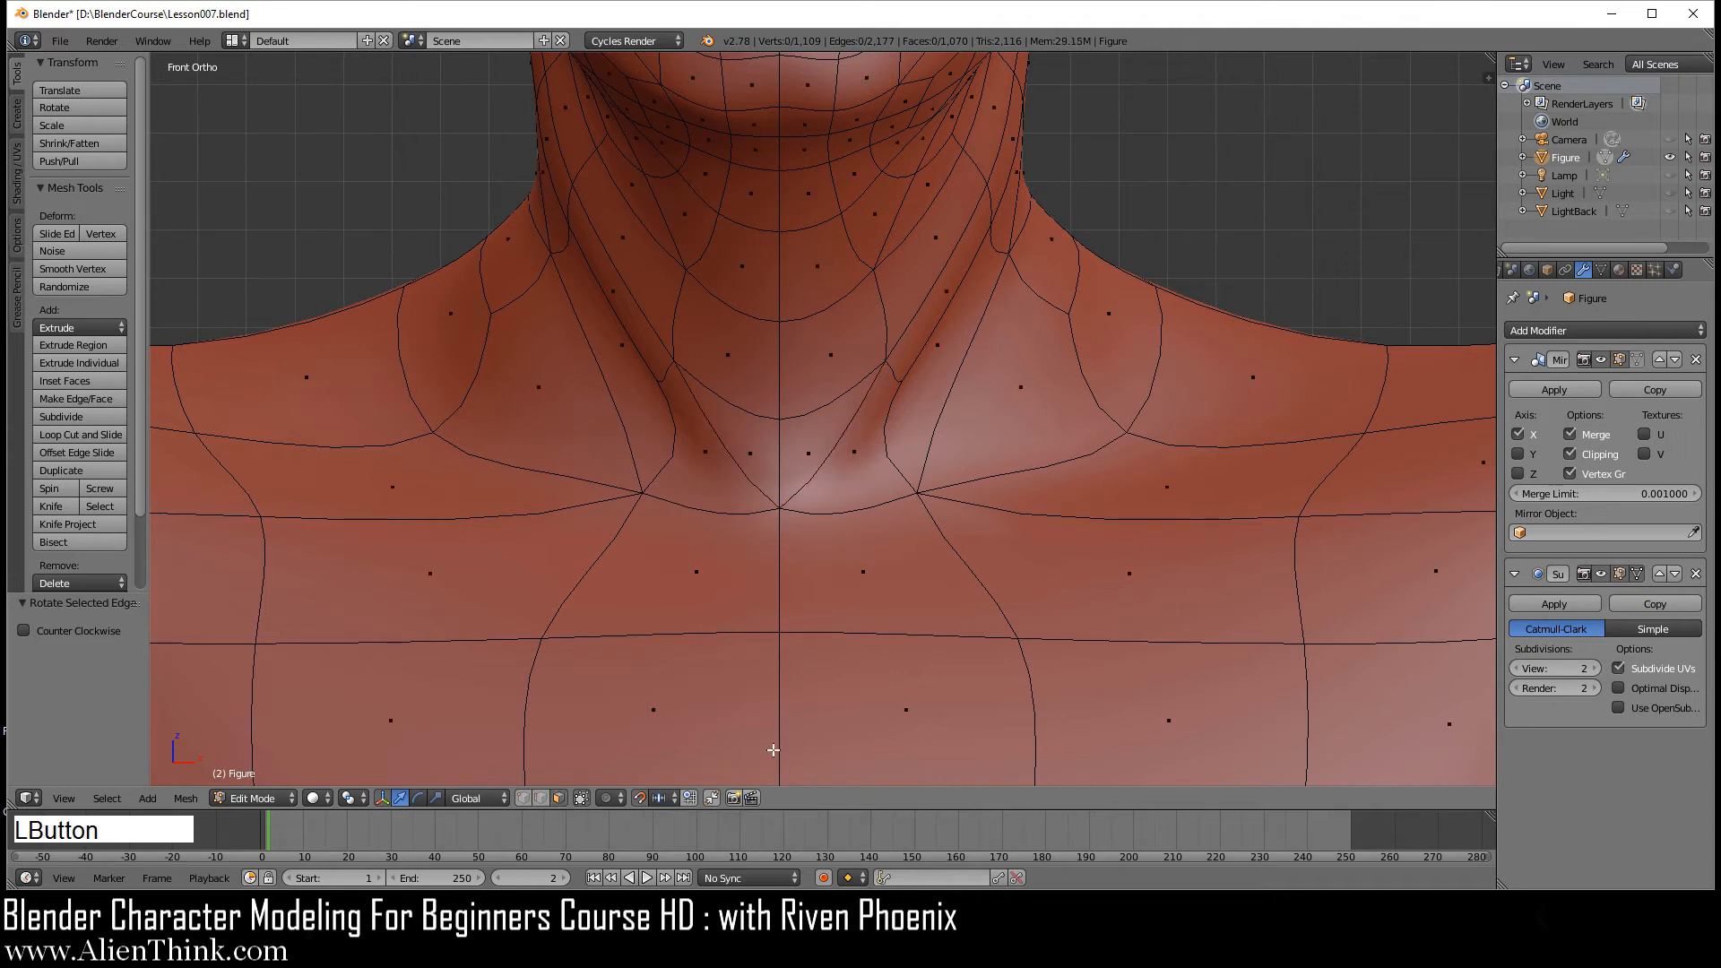
pyautogui.rightClick(858, 557)
pyautogui.keyDown('shift'); pyautogui.rightClick(865, 505); pyautogui.keyUp('shift')
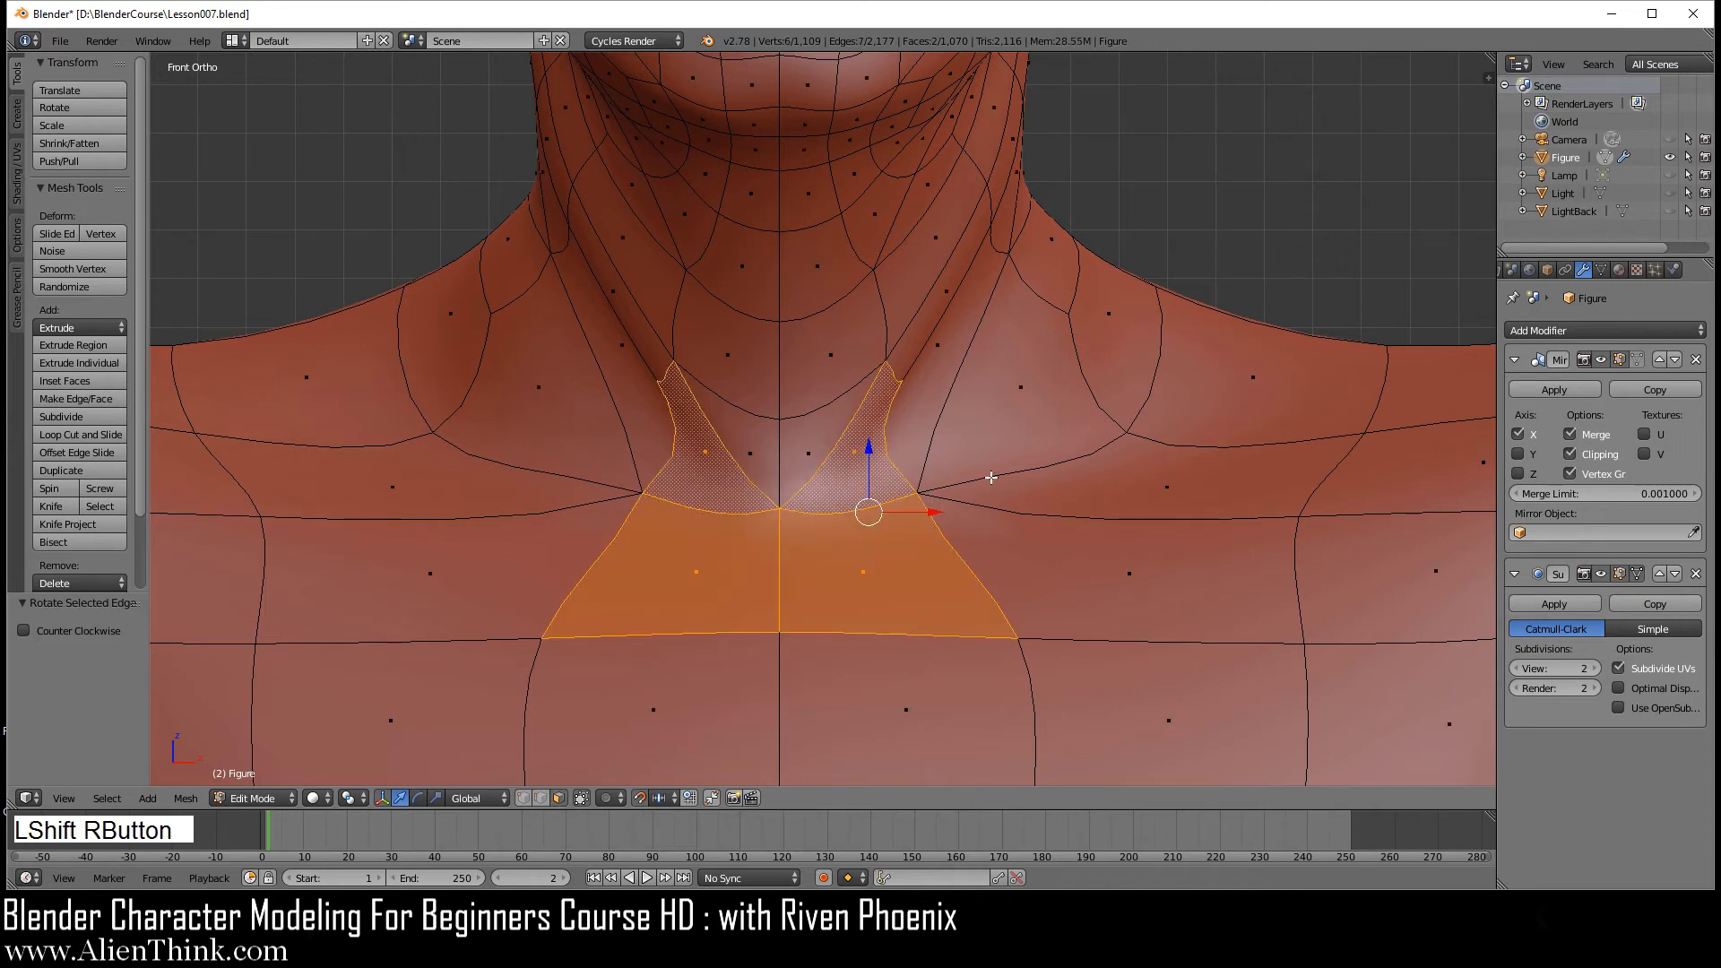
pyautogui.press('e')
pyautogui.rightClick(1112, 422)
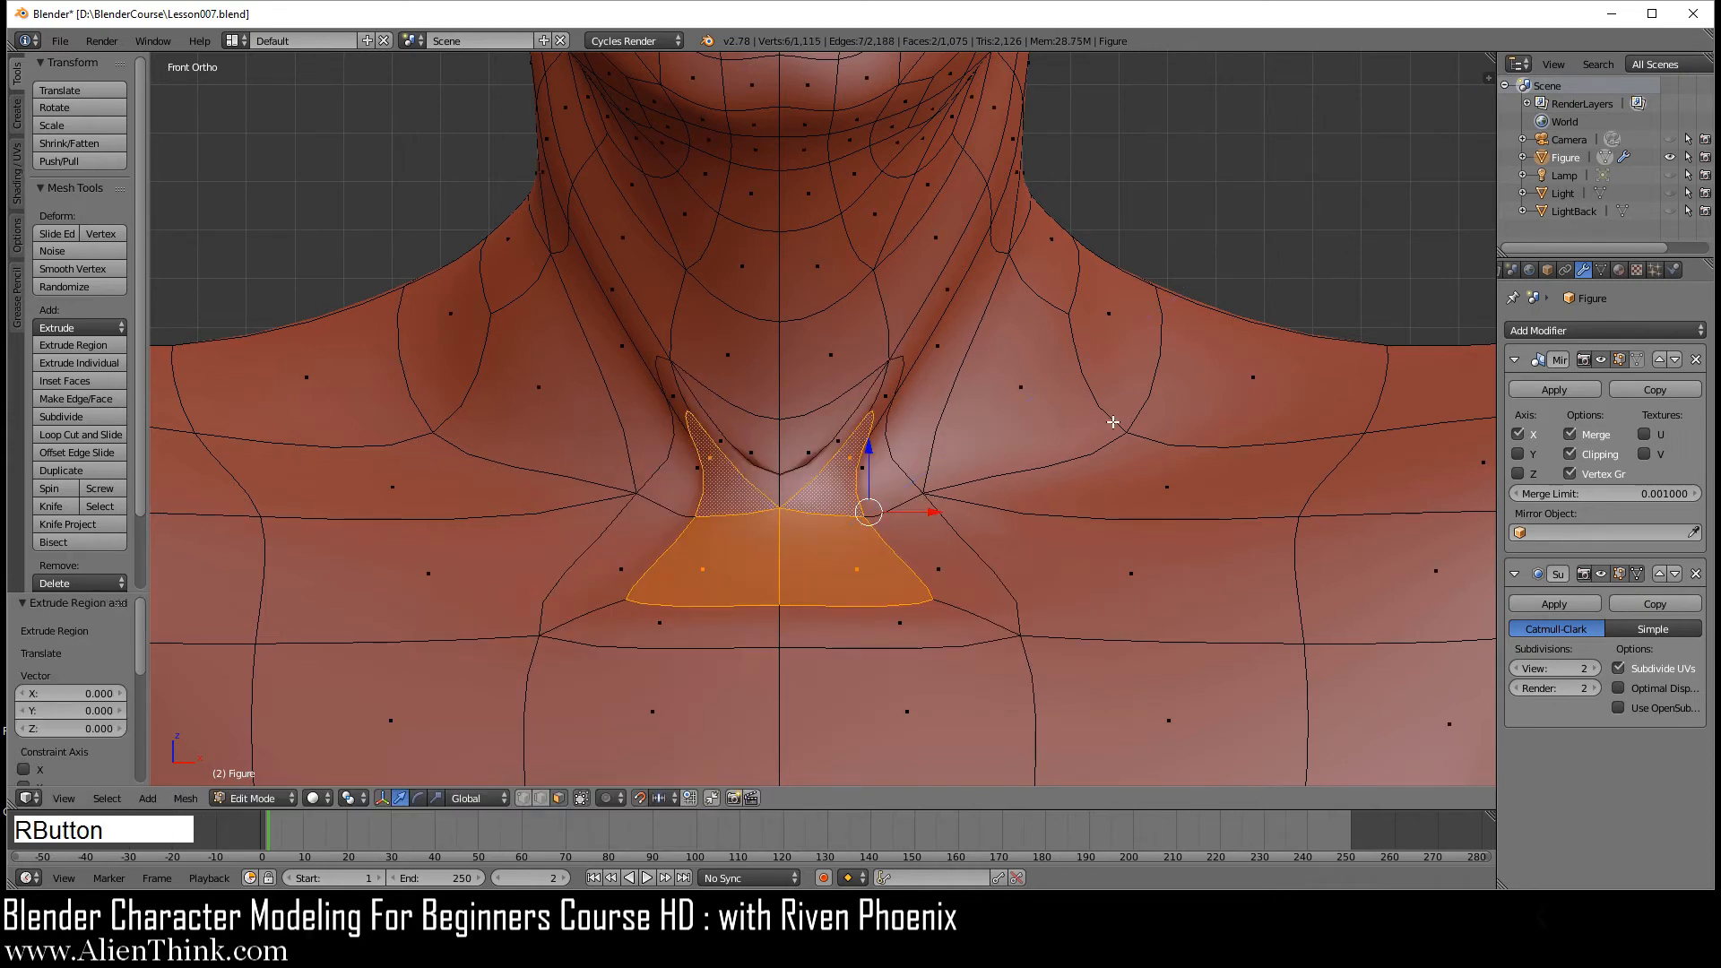
# - Smooth the vertices of the extruded throat-base faces four times
pyautogui.press('w')
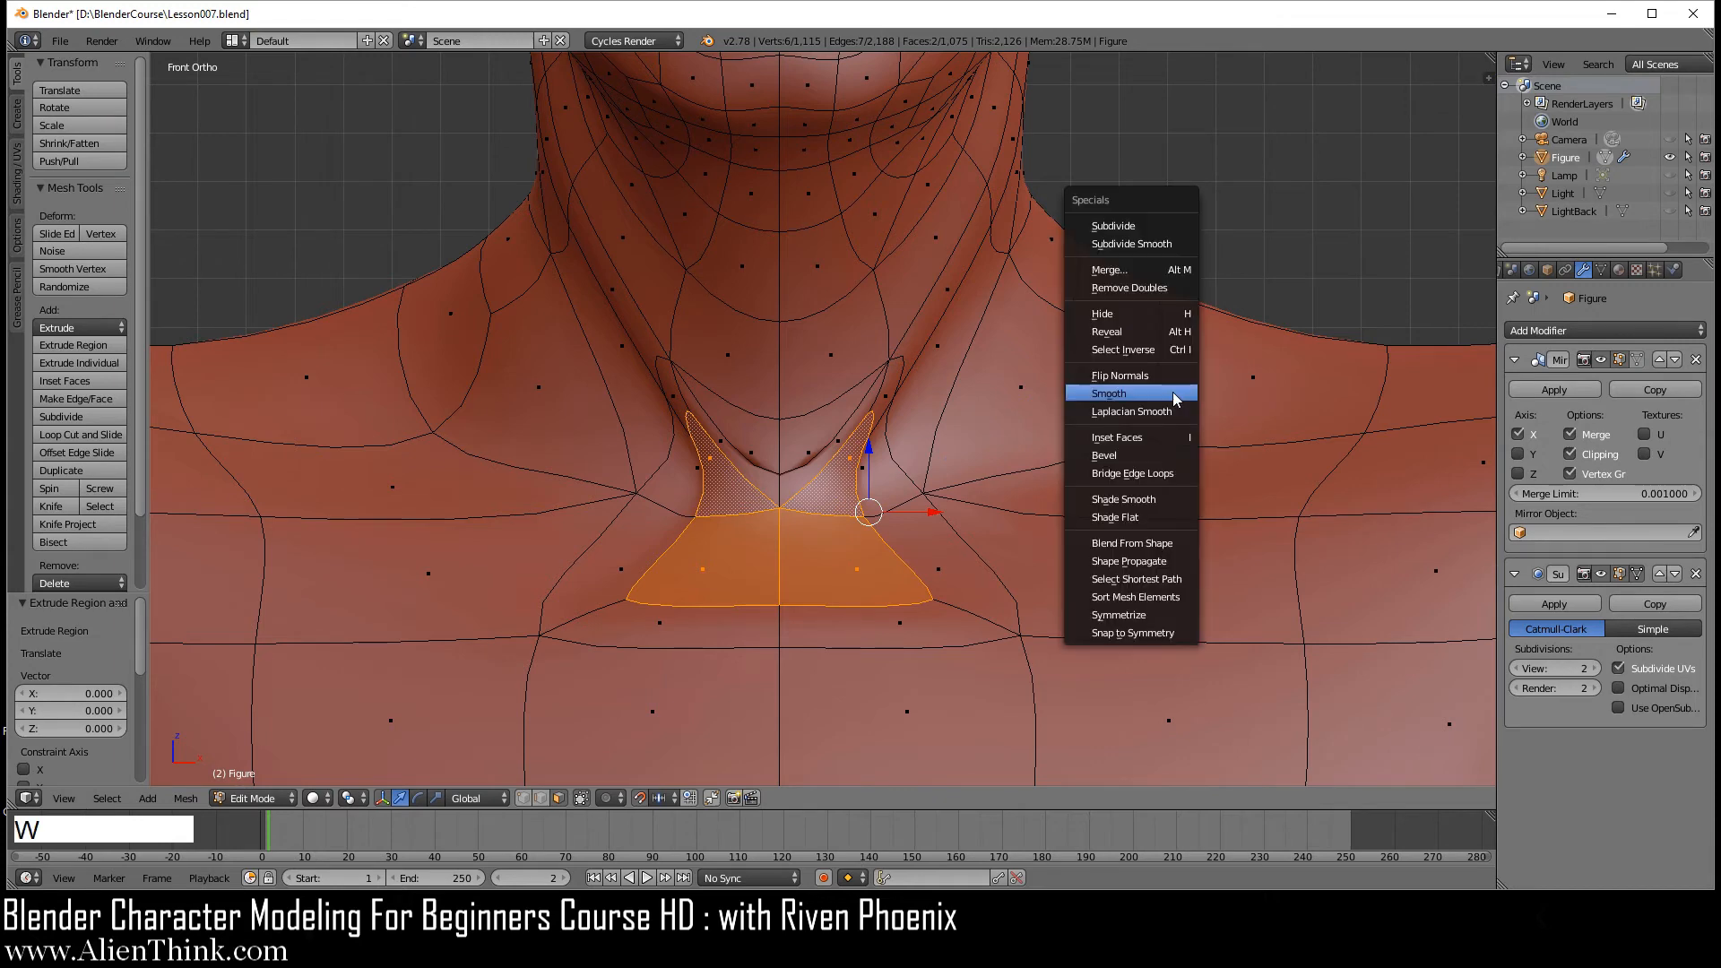
pyautogui.click(1174, 393)
pyautogui.press('w')
pyautogui.click(1174, 394)
pyautogui.press('w')
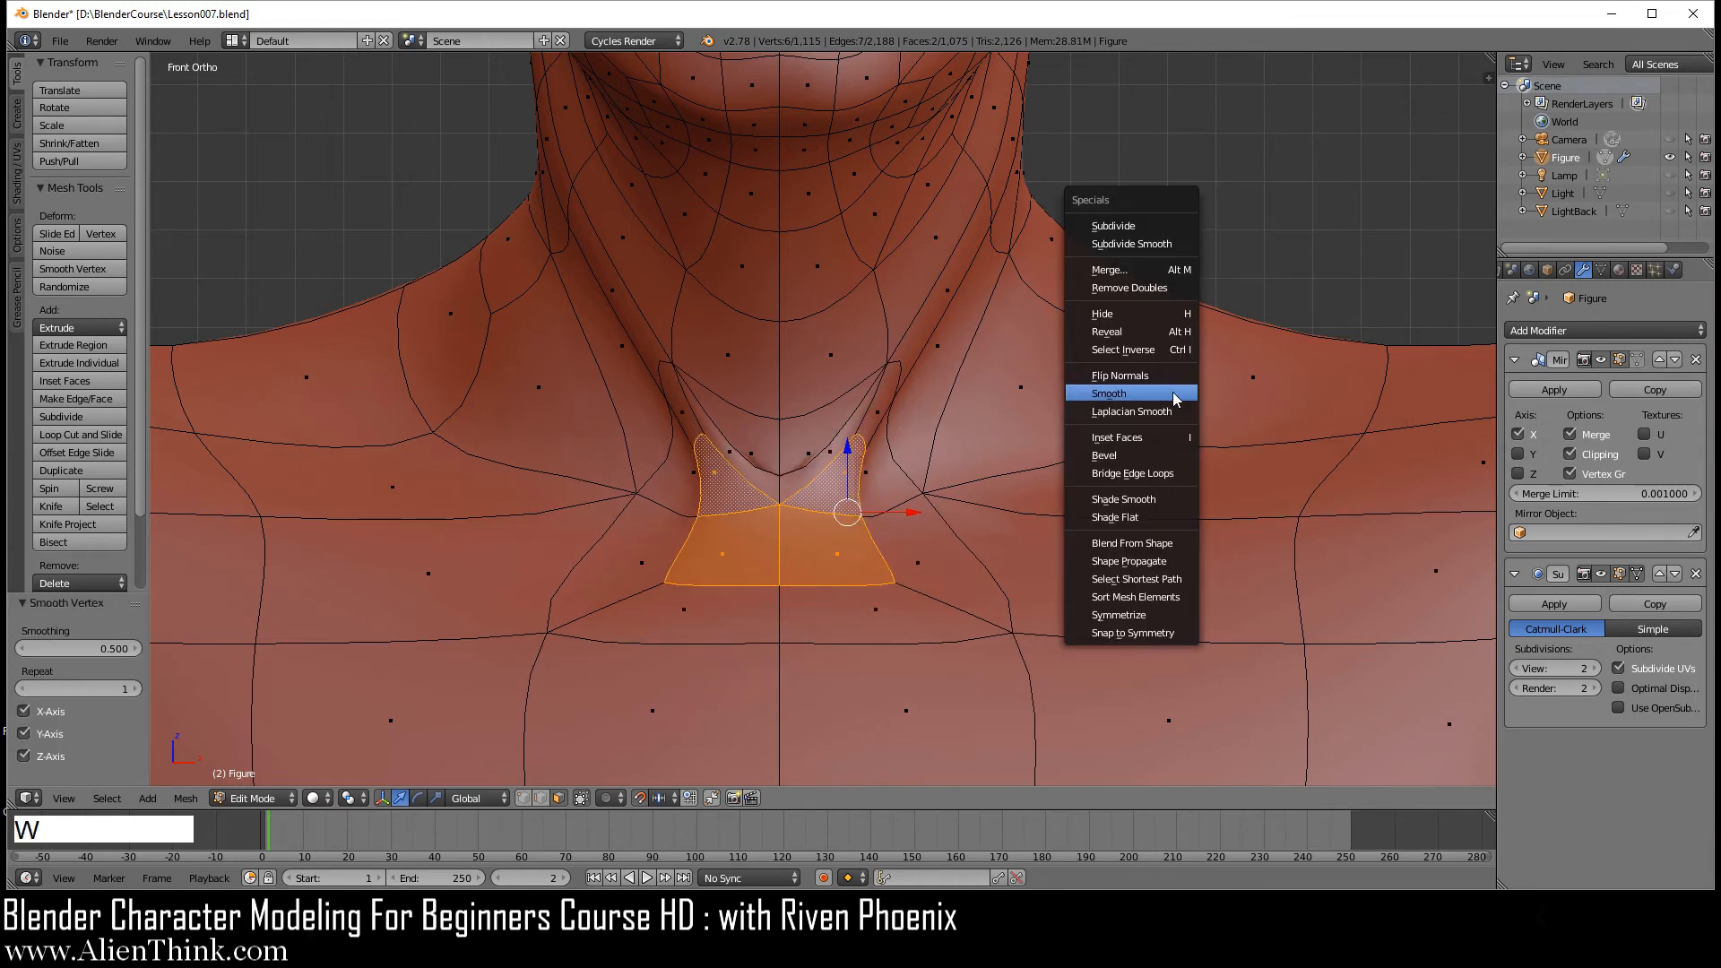
pyautogui.click(1174, 394)
pyautogui.press('w')
pyautogui.click(1174, 394)
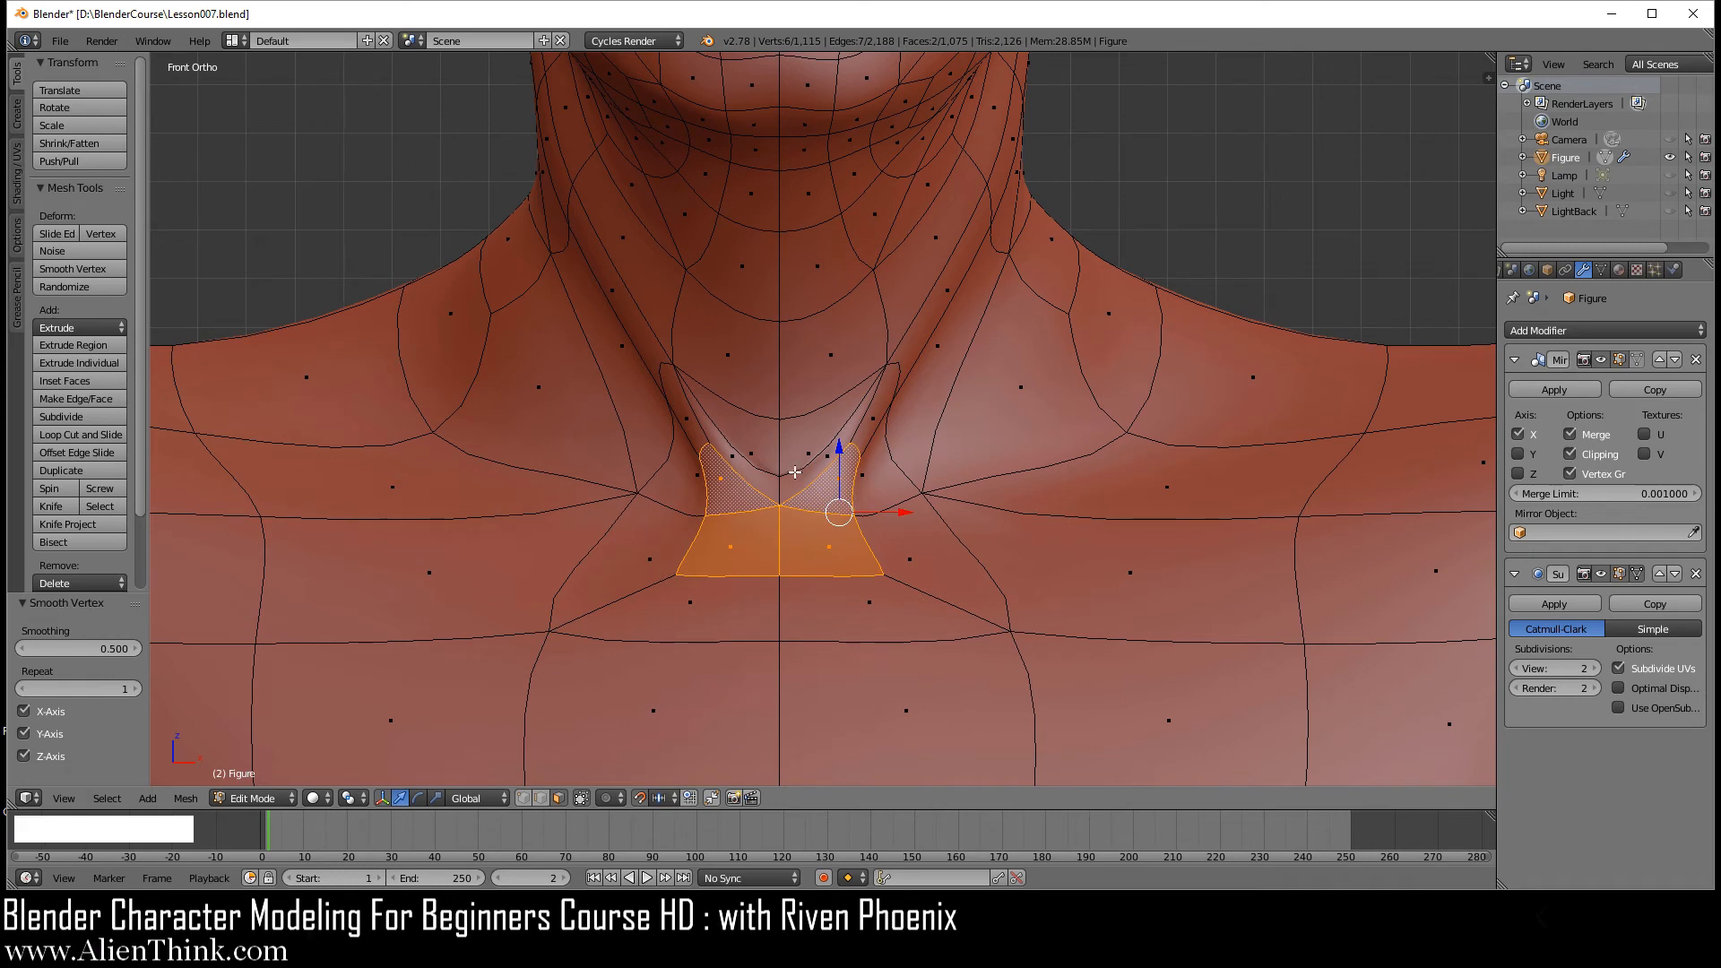
# - Select the V-shaped face just above the throat base and smooth its vertices four times
pyautogui.rightClick(801, 428)
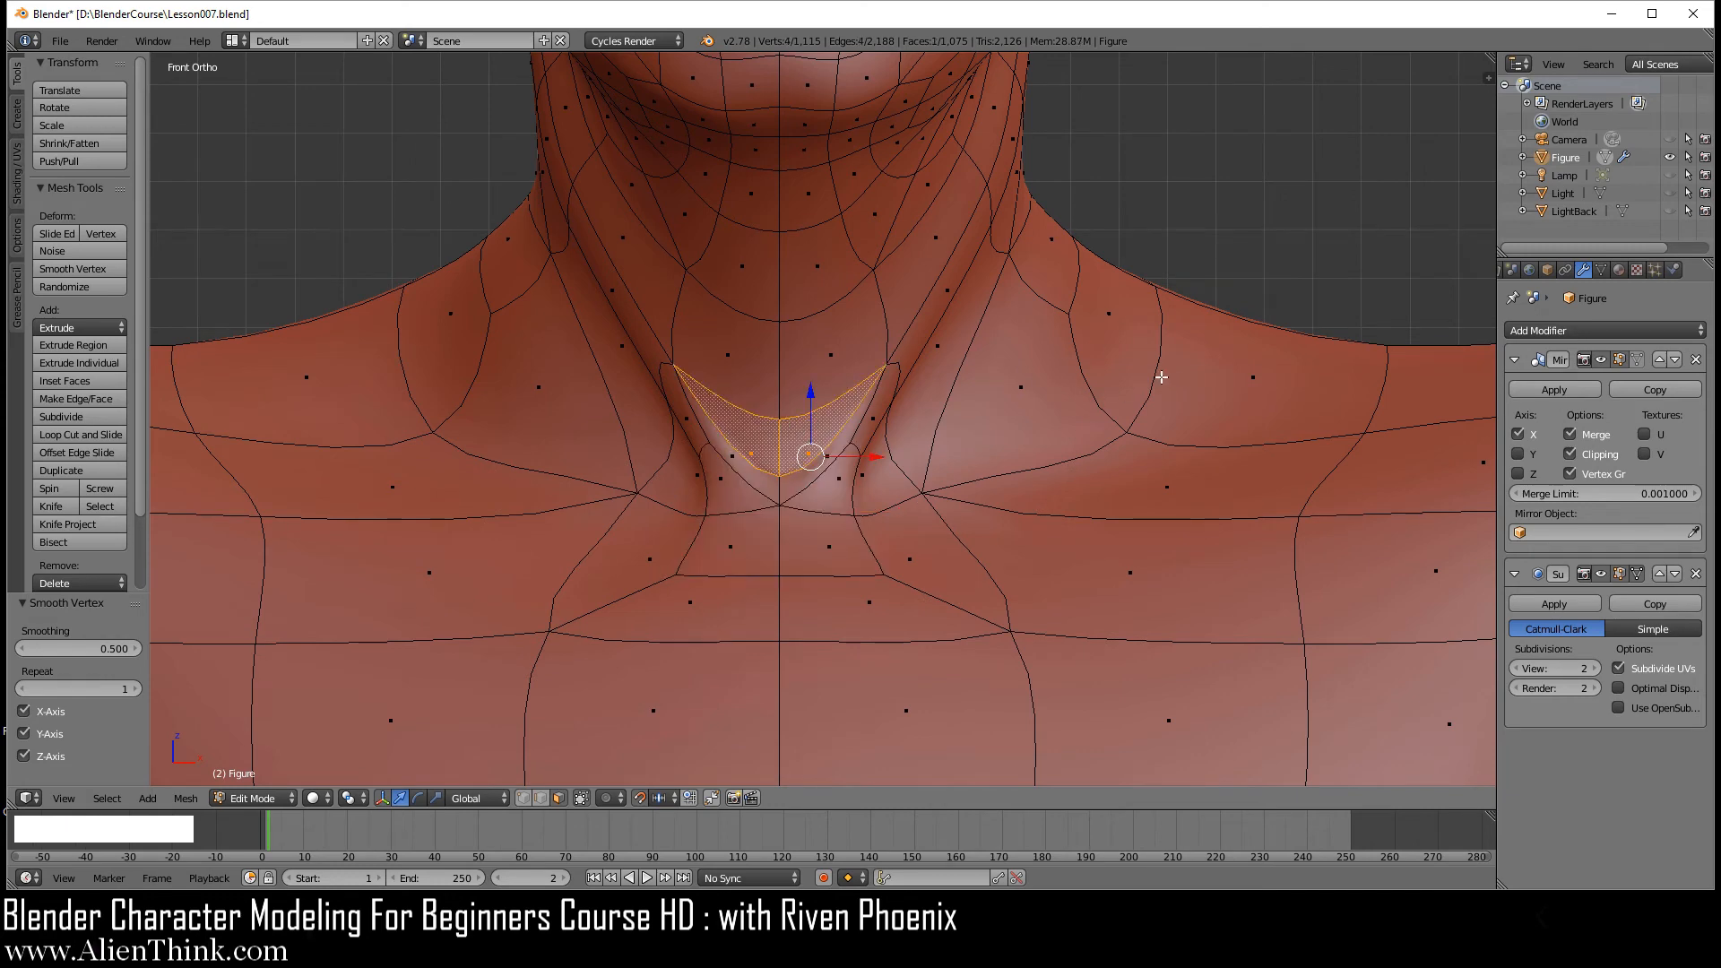
pyautogui.press('w')
pyautogui.click(1161, 383)
pyautogui.press('w')
pyautogui.click(1162, 384)
pyautogui.press('w')
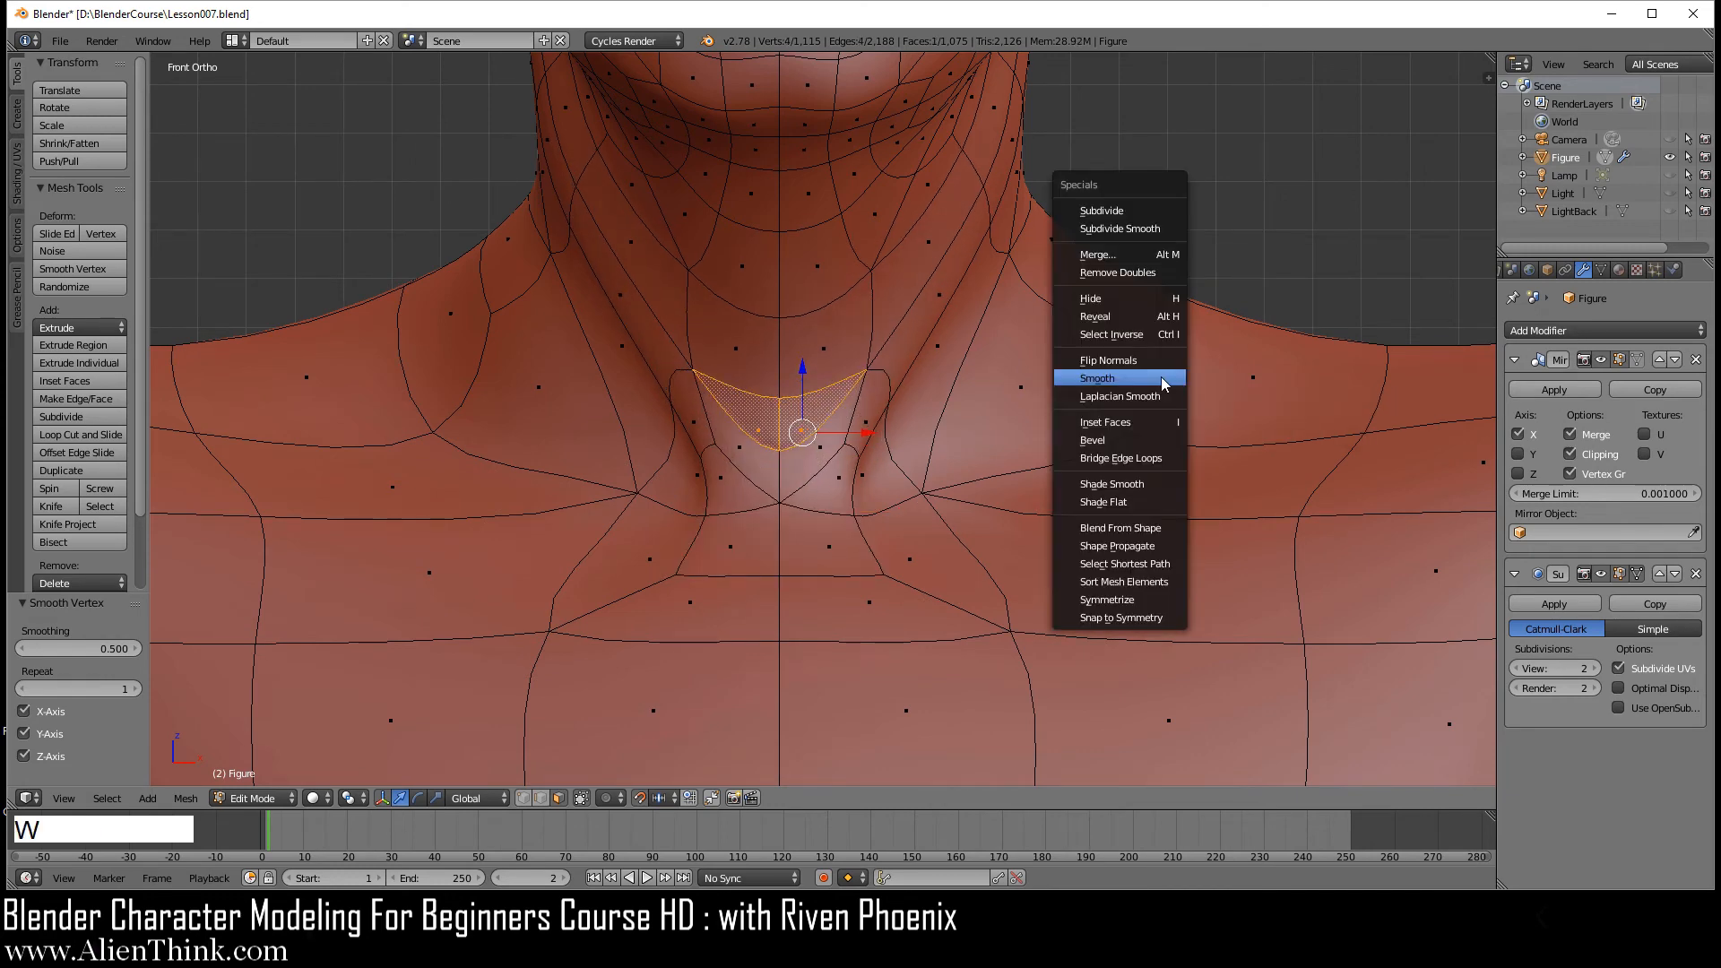
pyautogui.click(1161, 383)
pyautogui.press('w')
pyautogui.click(1162, 384)
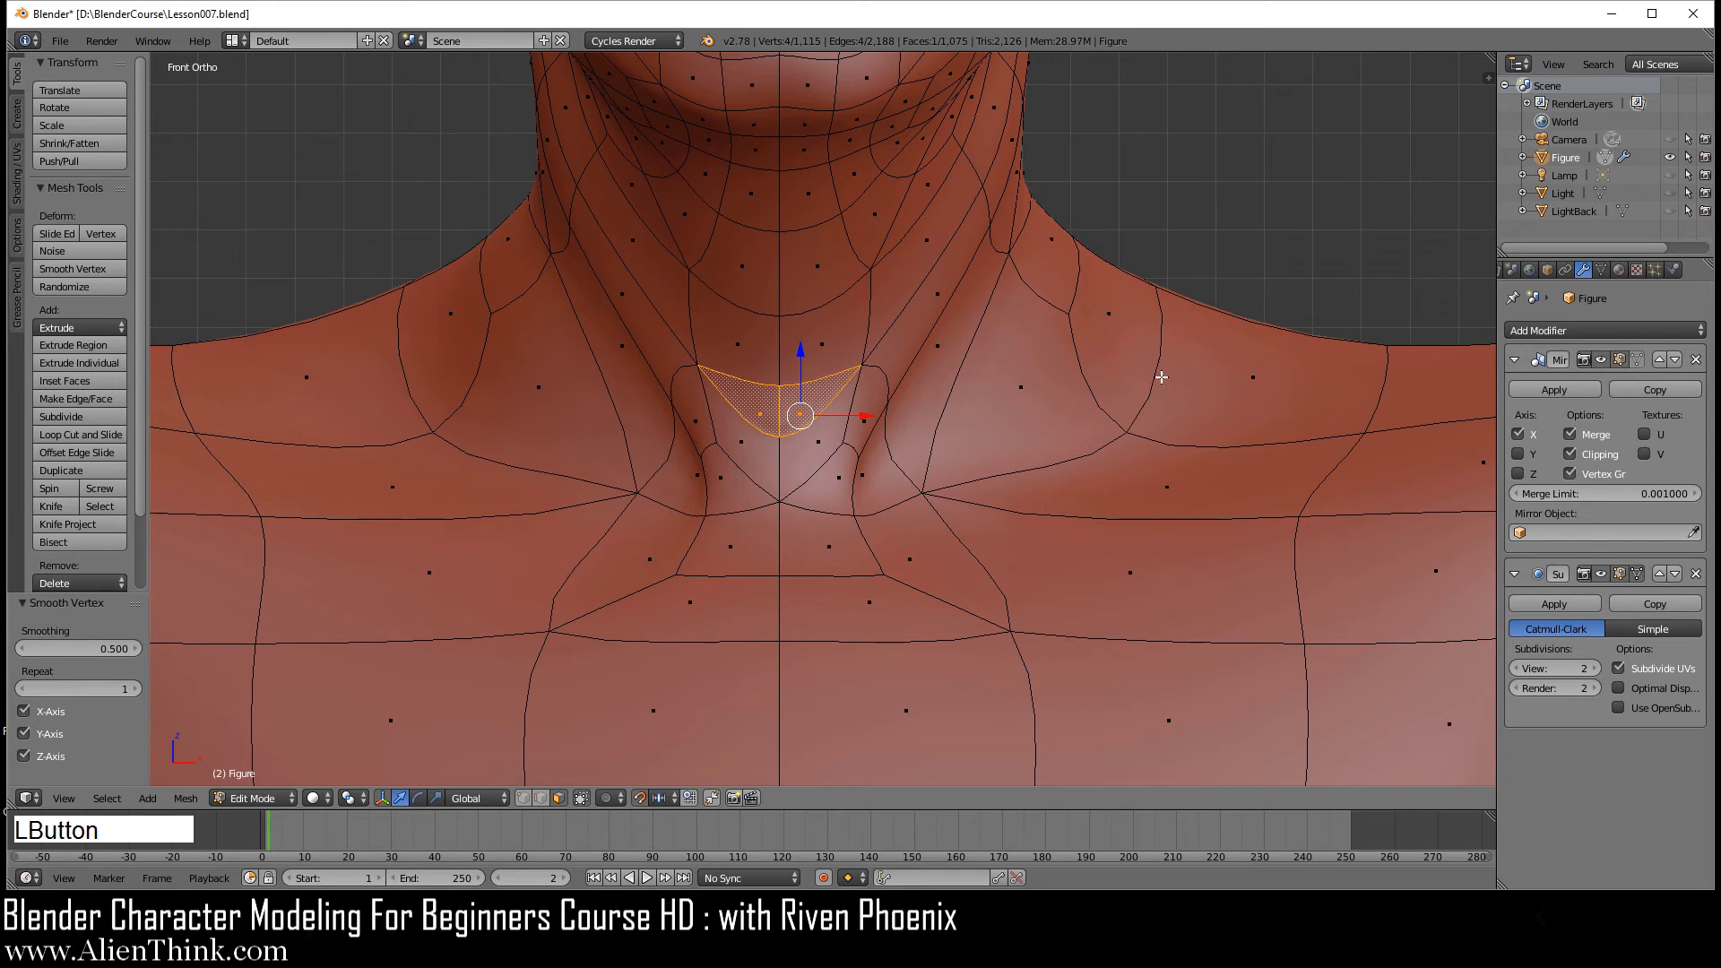
# - Select the centreline vertex at the lower tip of the V-shaped throat face and lower it by 0.1 along Z
pyautogui.click(524, 799)
pyautogui.press('a')
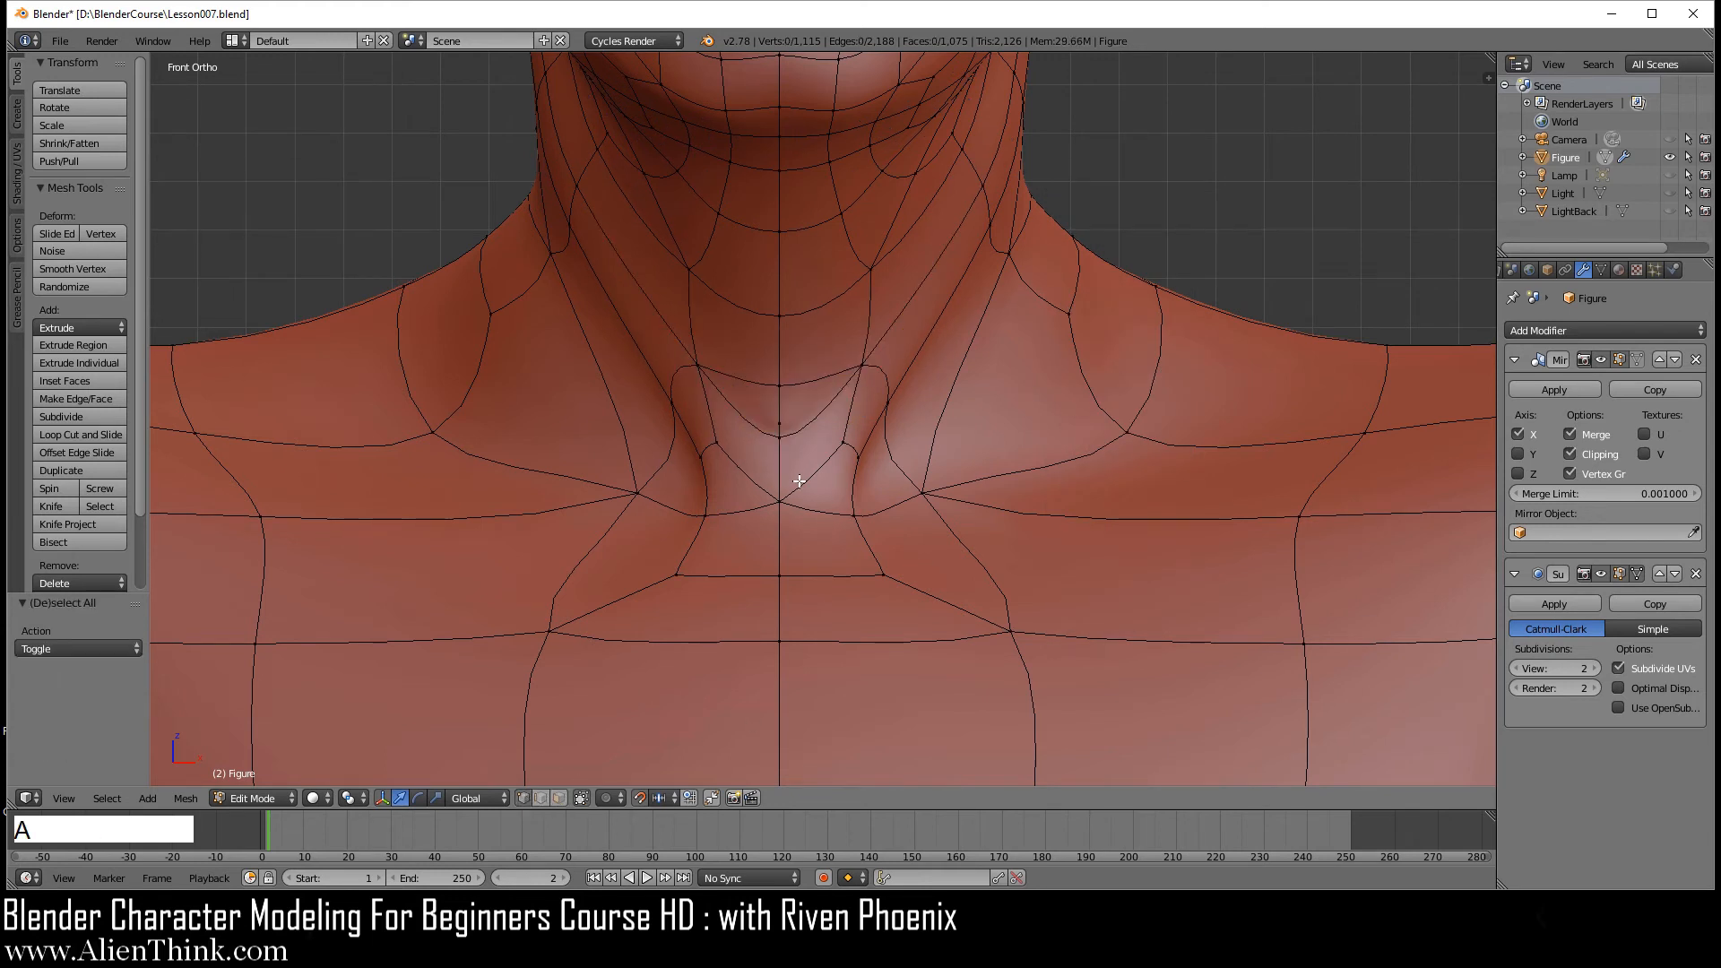
pyautogui.rightClick(779, 439)
pyautogui.moveTo(779, 394); pyautogui.dragTo(779, 423)
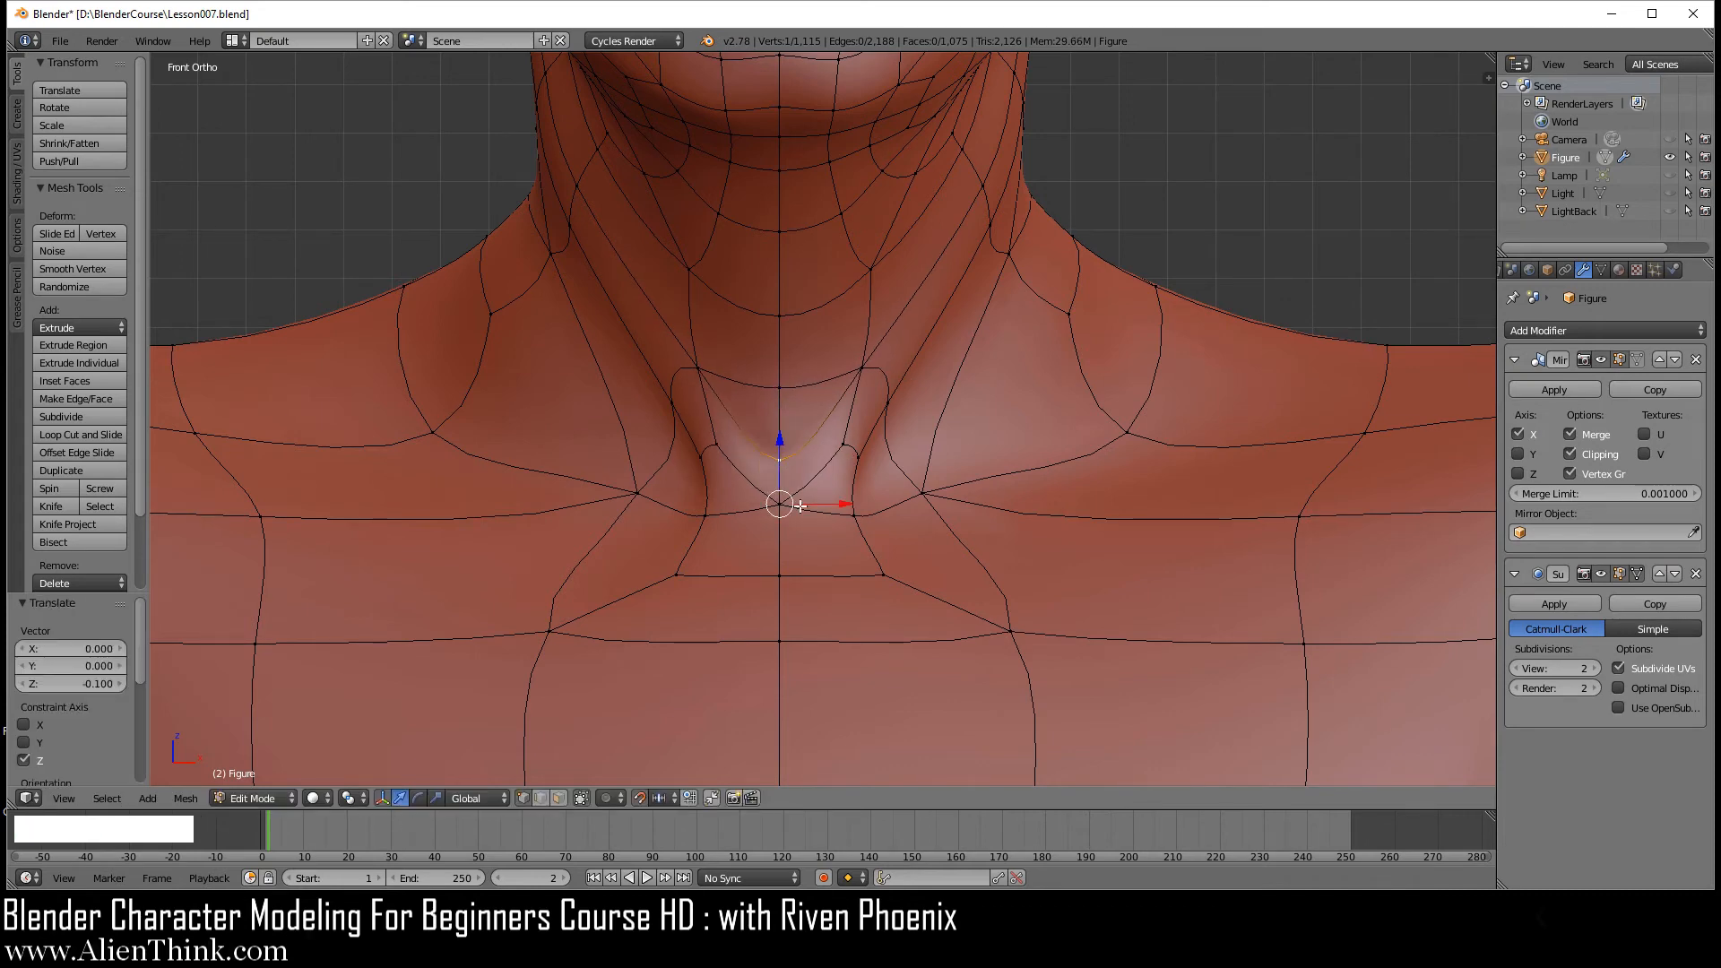
# - In right side view, push the selected throat vertex inward by 0.1 along Y, using wireframe shading for the move
pyautogui.press('KP_3')
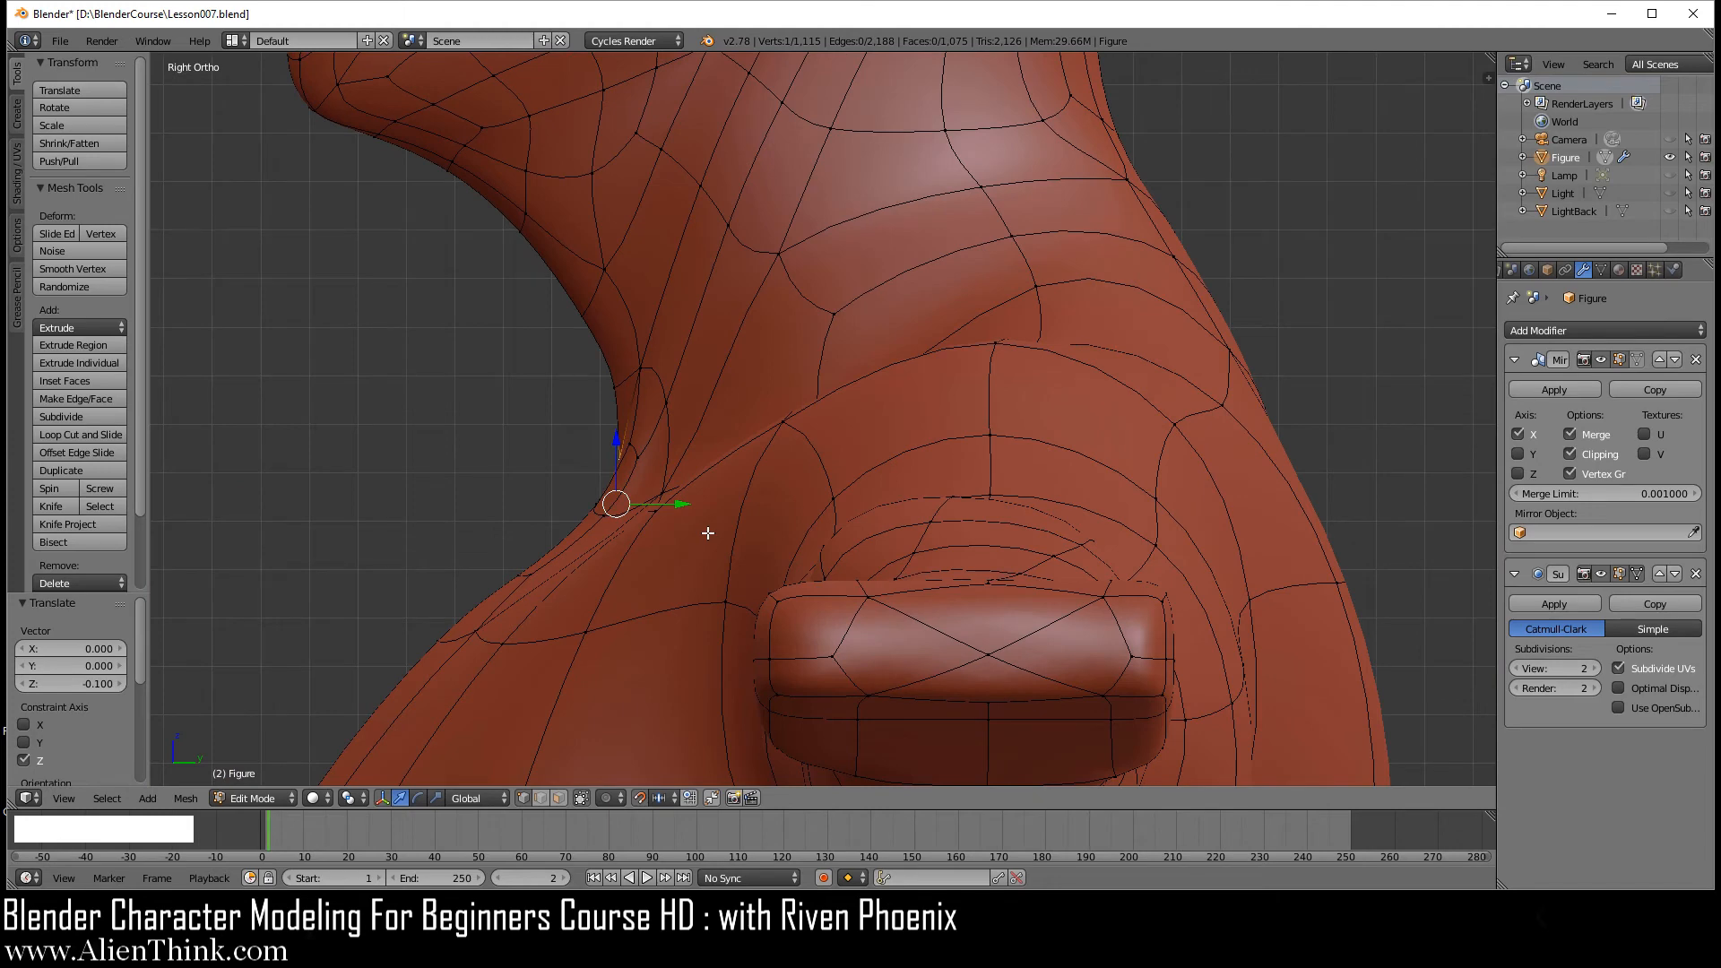
pyautogui.press('z')
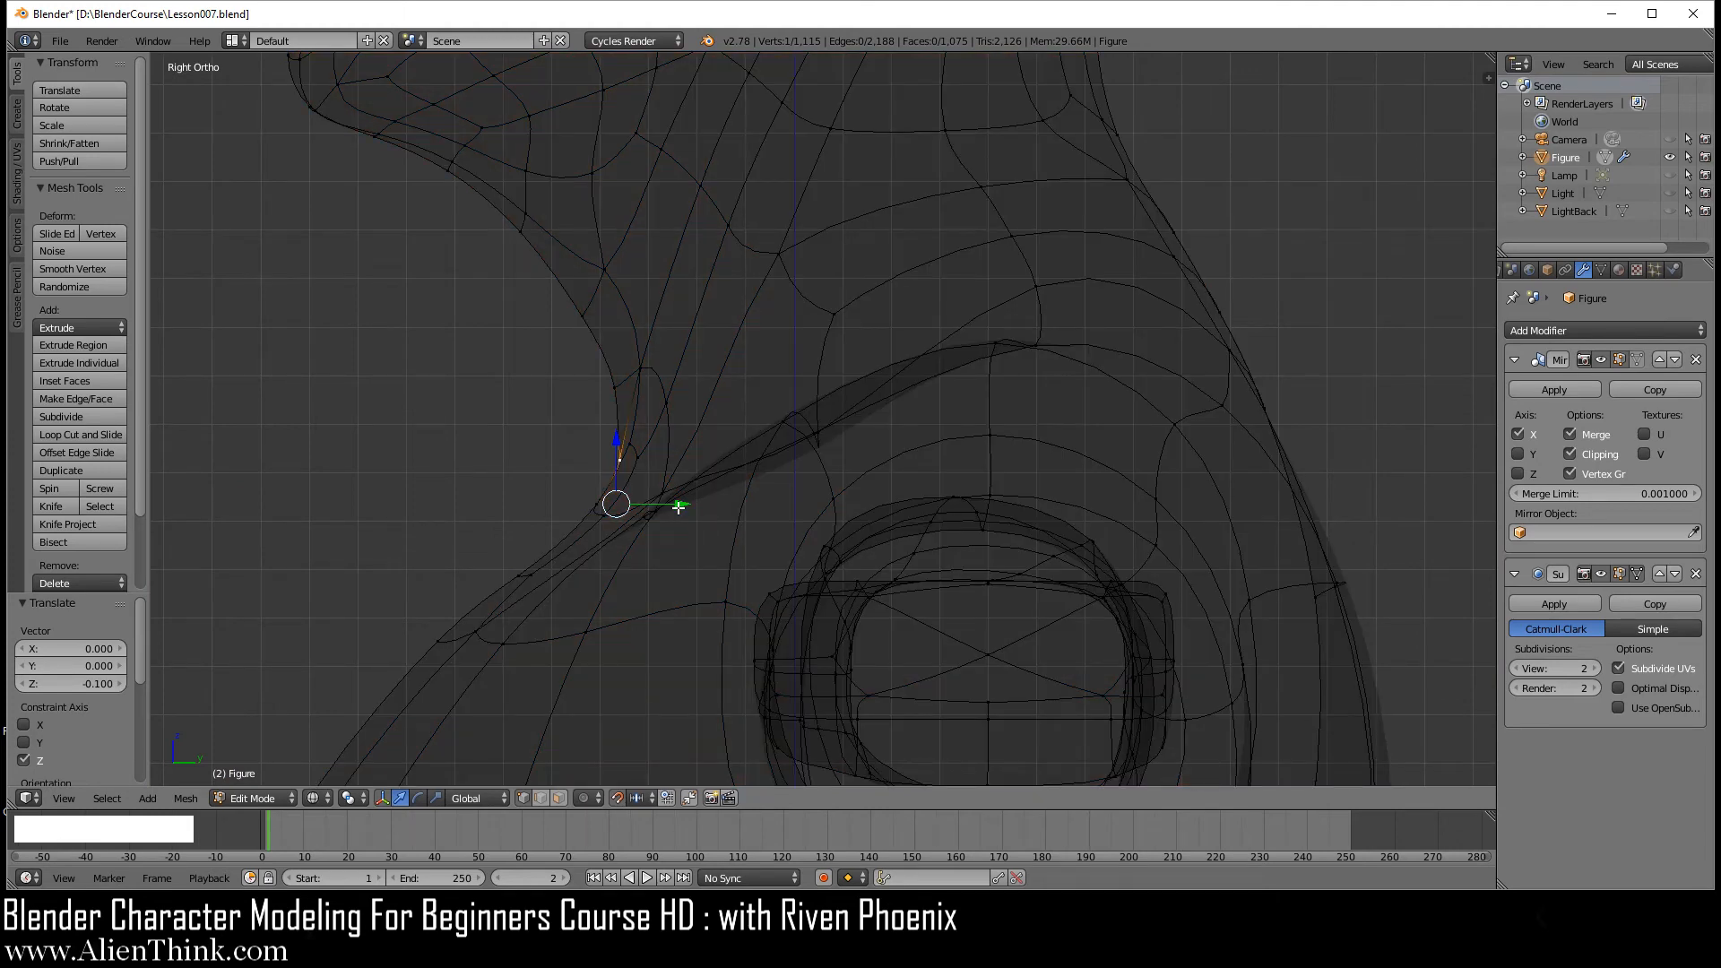
pyautogui.moveTo(679, 503); pyautogui.dragTo(703, 503)
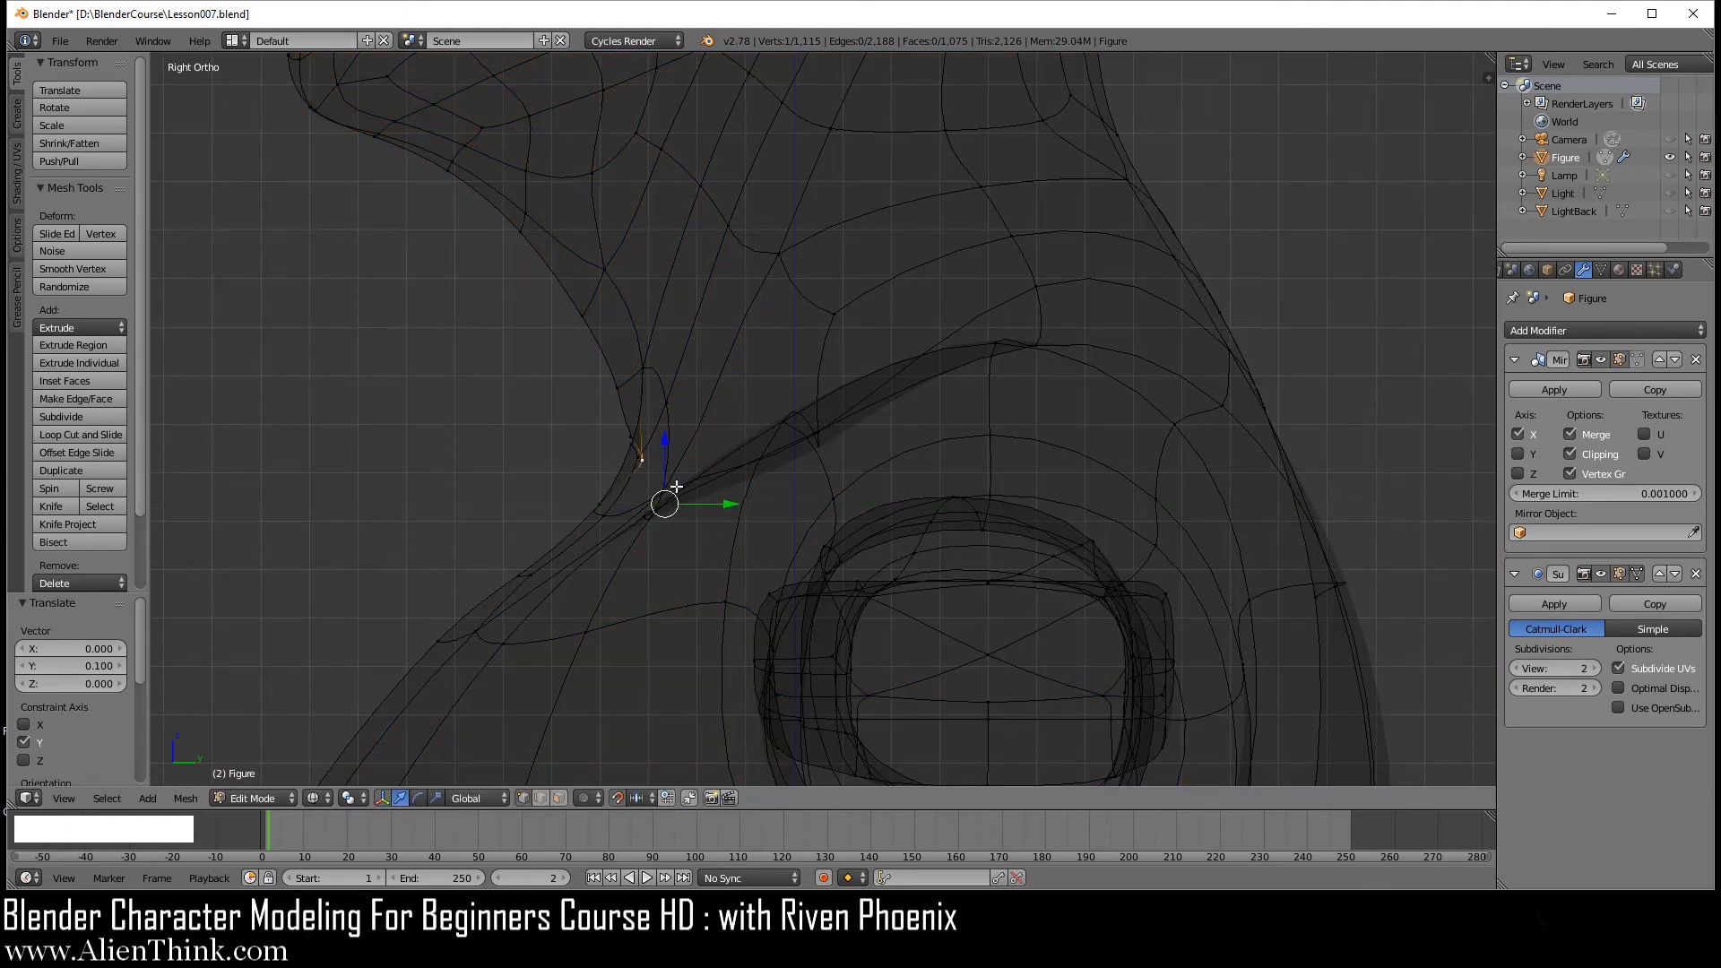
pyautogui.press('z')
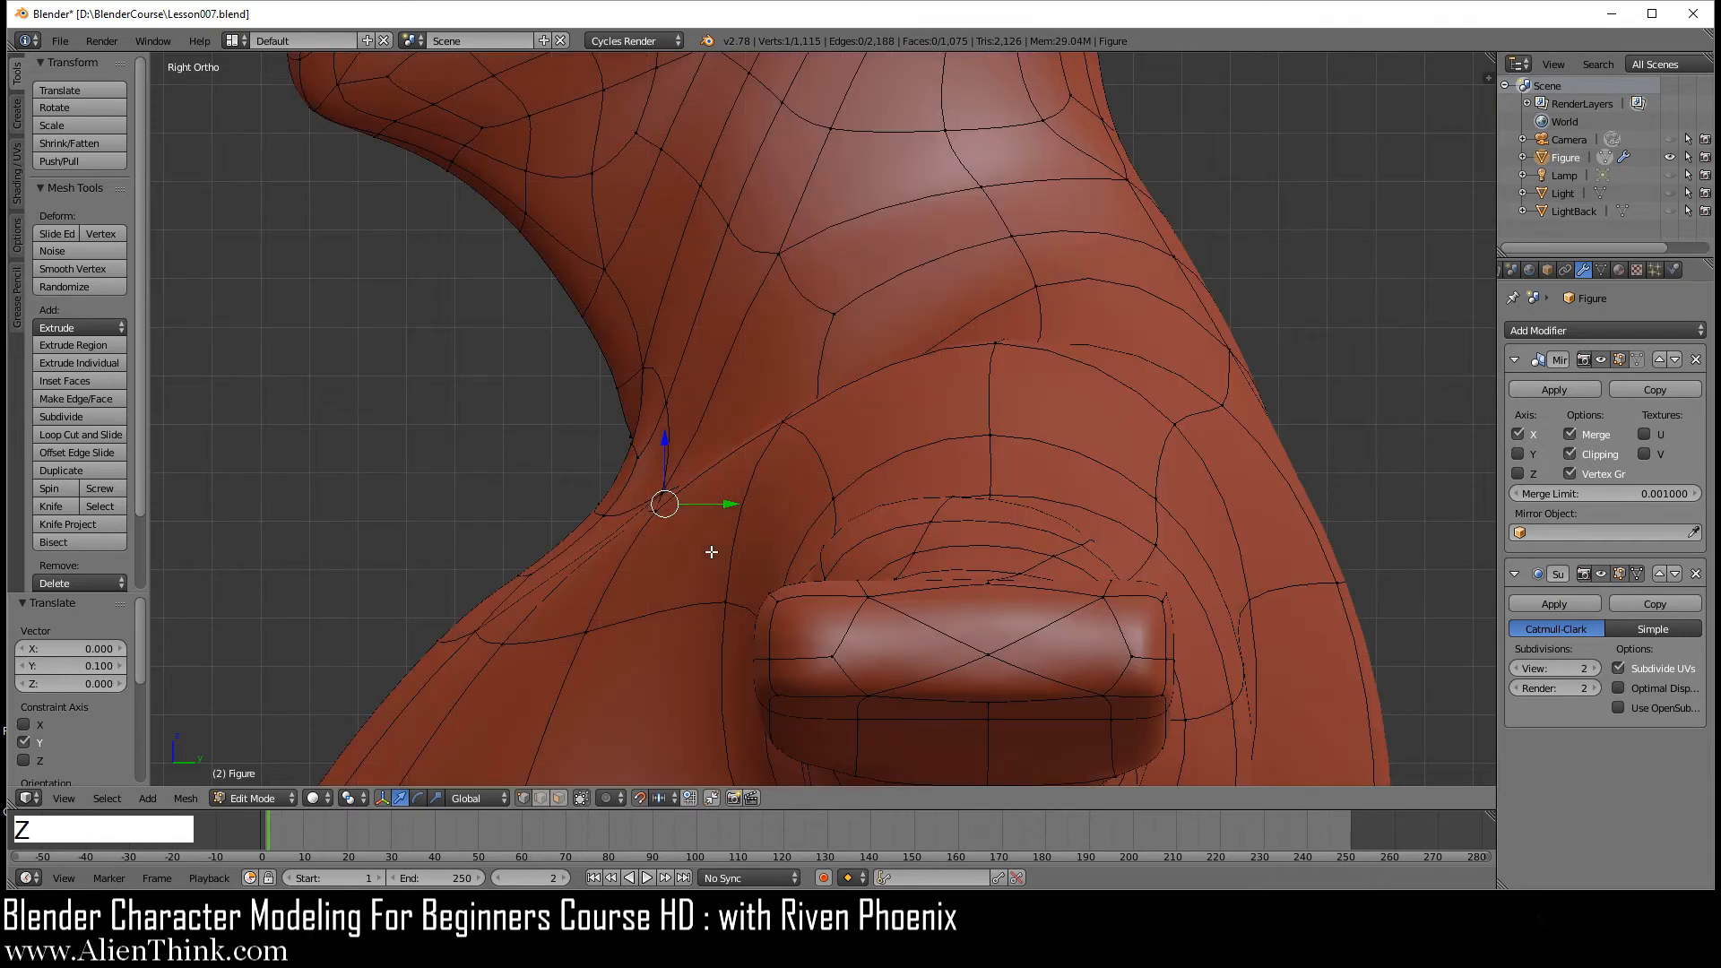
# - In front view, raise the centreline vertex above the throat hollow by 0.1 along Z, and the vertex below it by 0.1
pyautogui.press('KP_1')
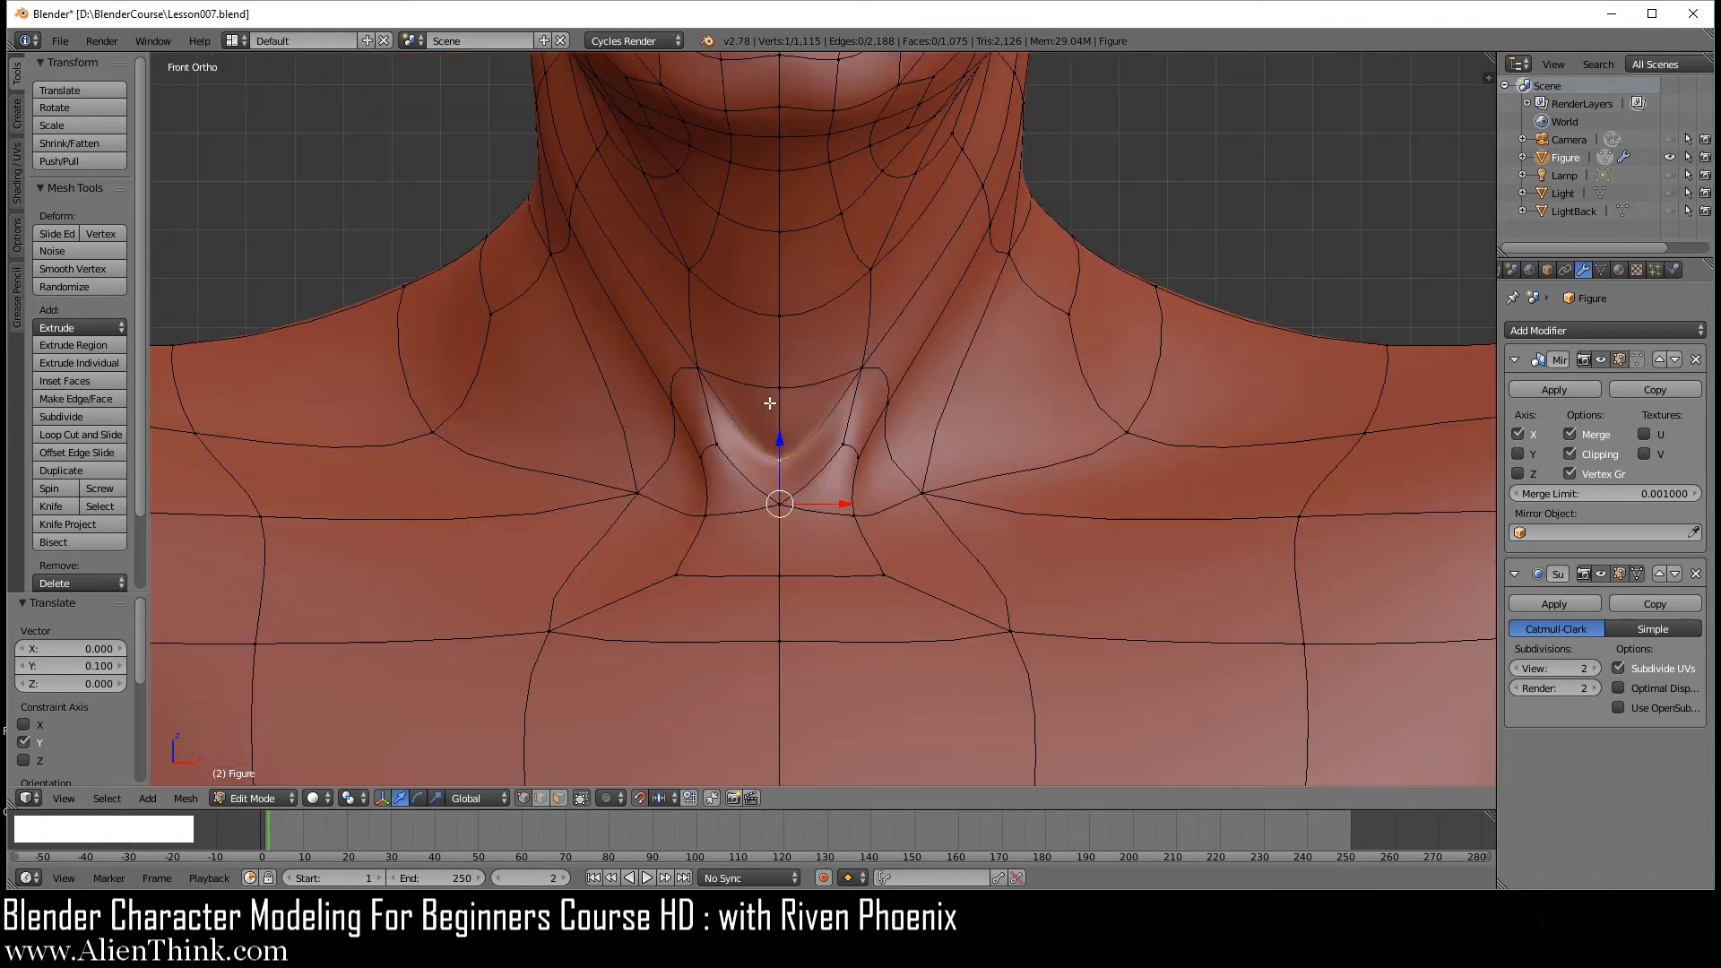
pyautogui.rightClick(786, 384)
pyautogui.write('gz')
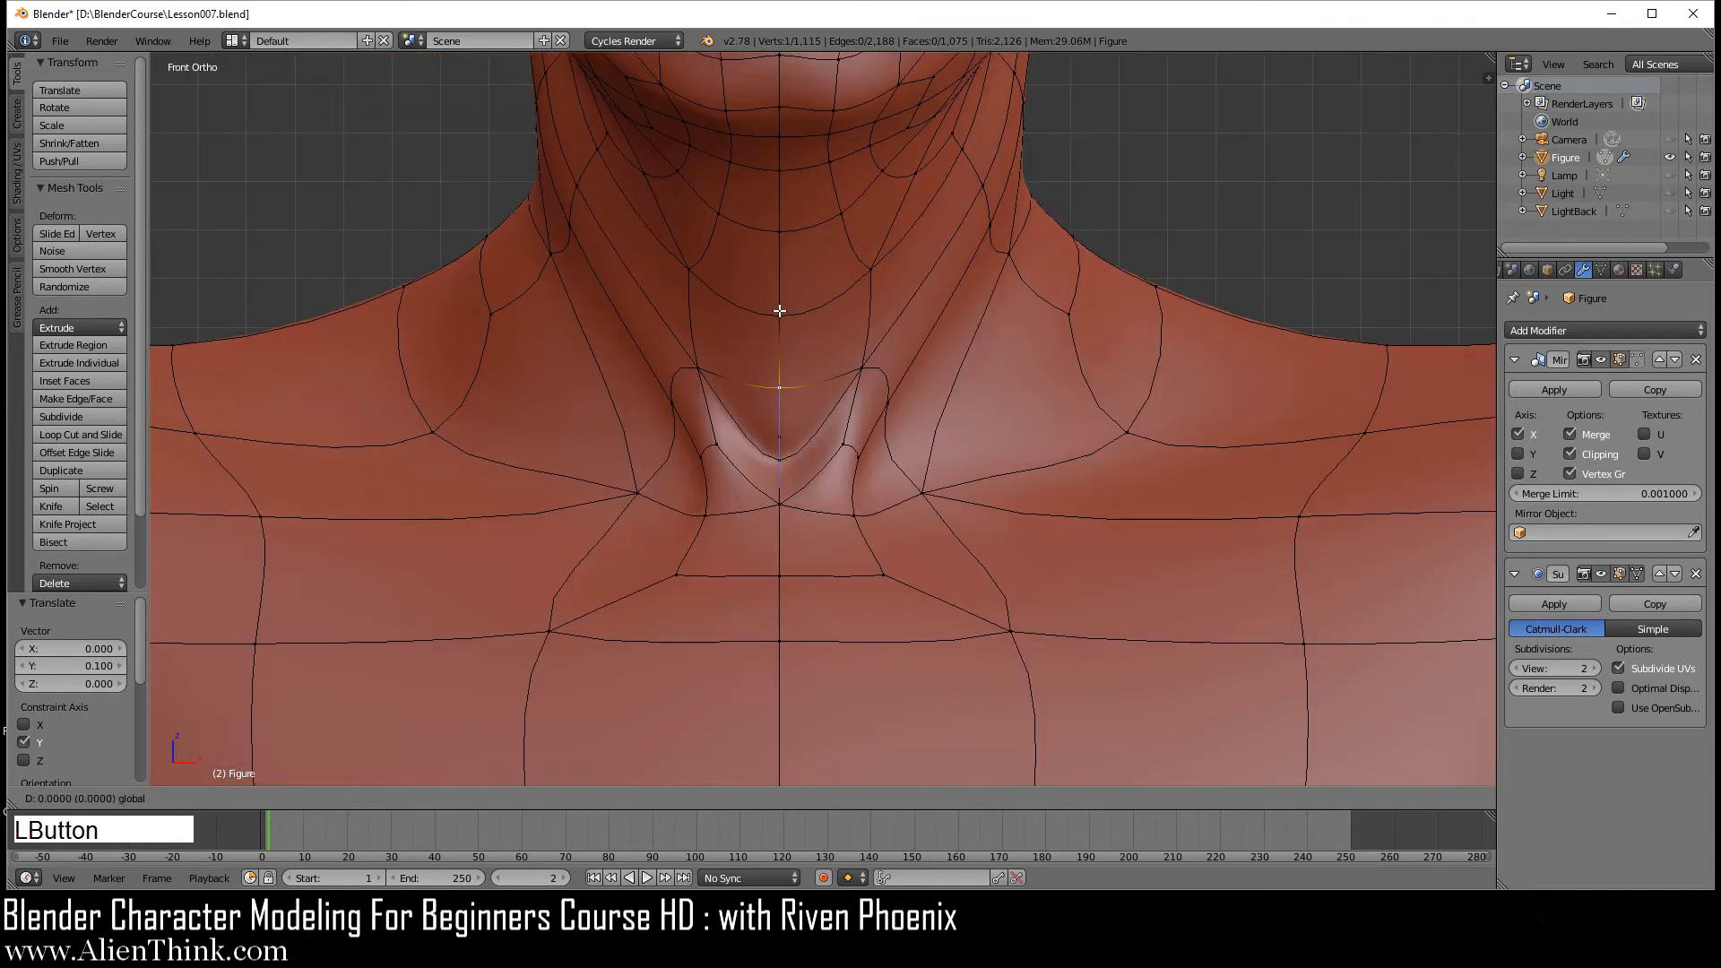
pyautogui.write('.1')
pyautogui.press('Return')
pyautogui.rightClick(782, 416)
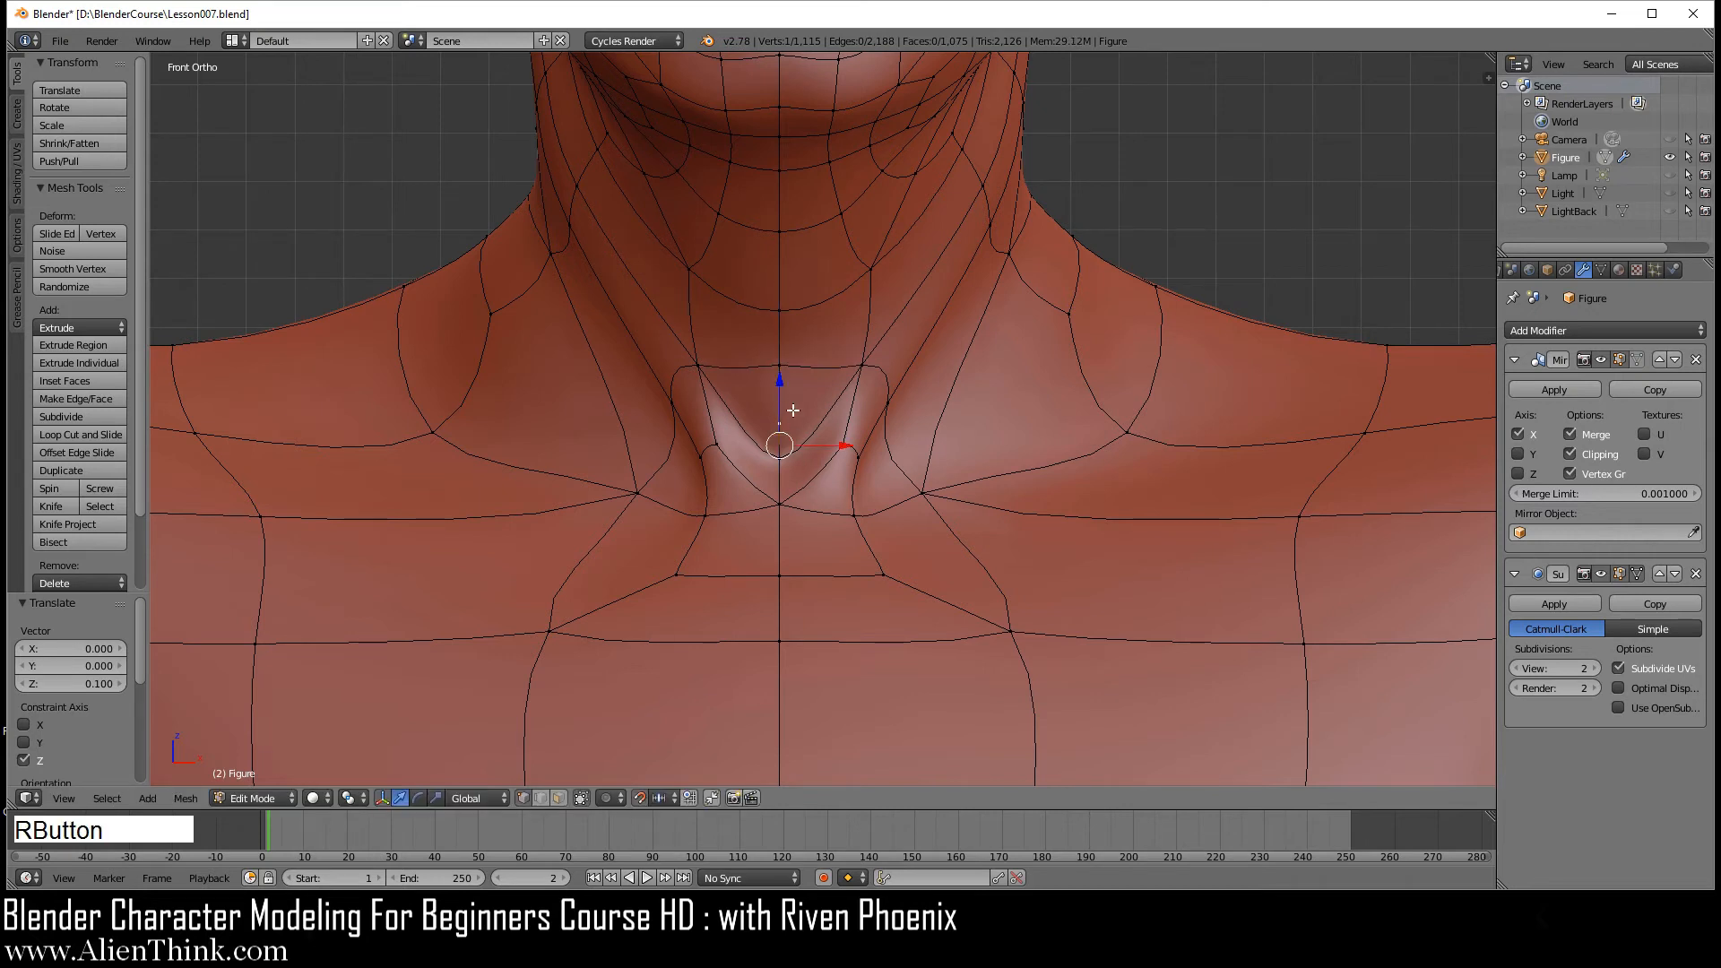
pyautogui.moveTo(778, 387); pyautogui.dragTo(778, 357)
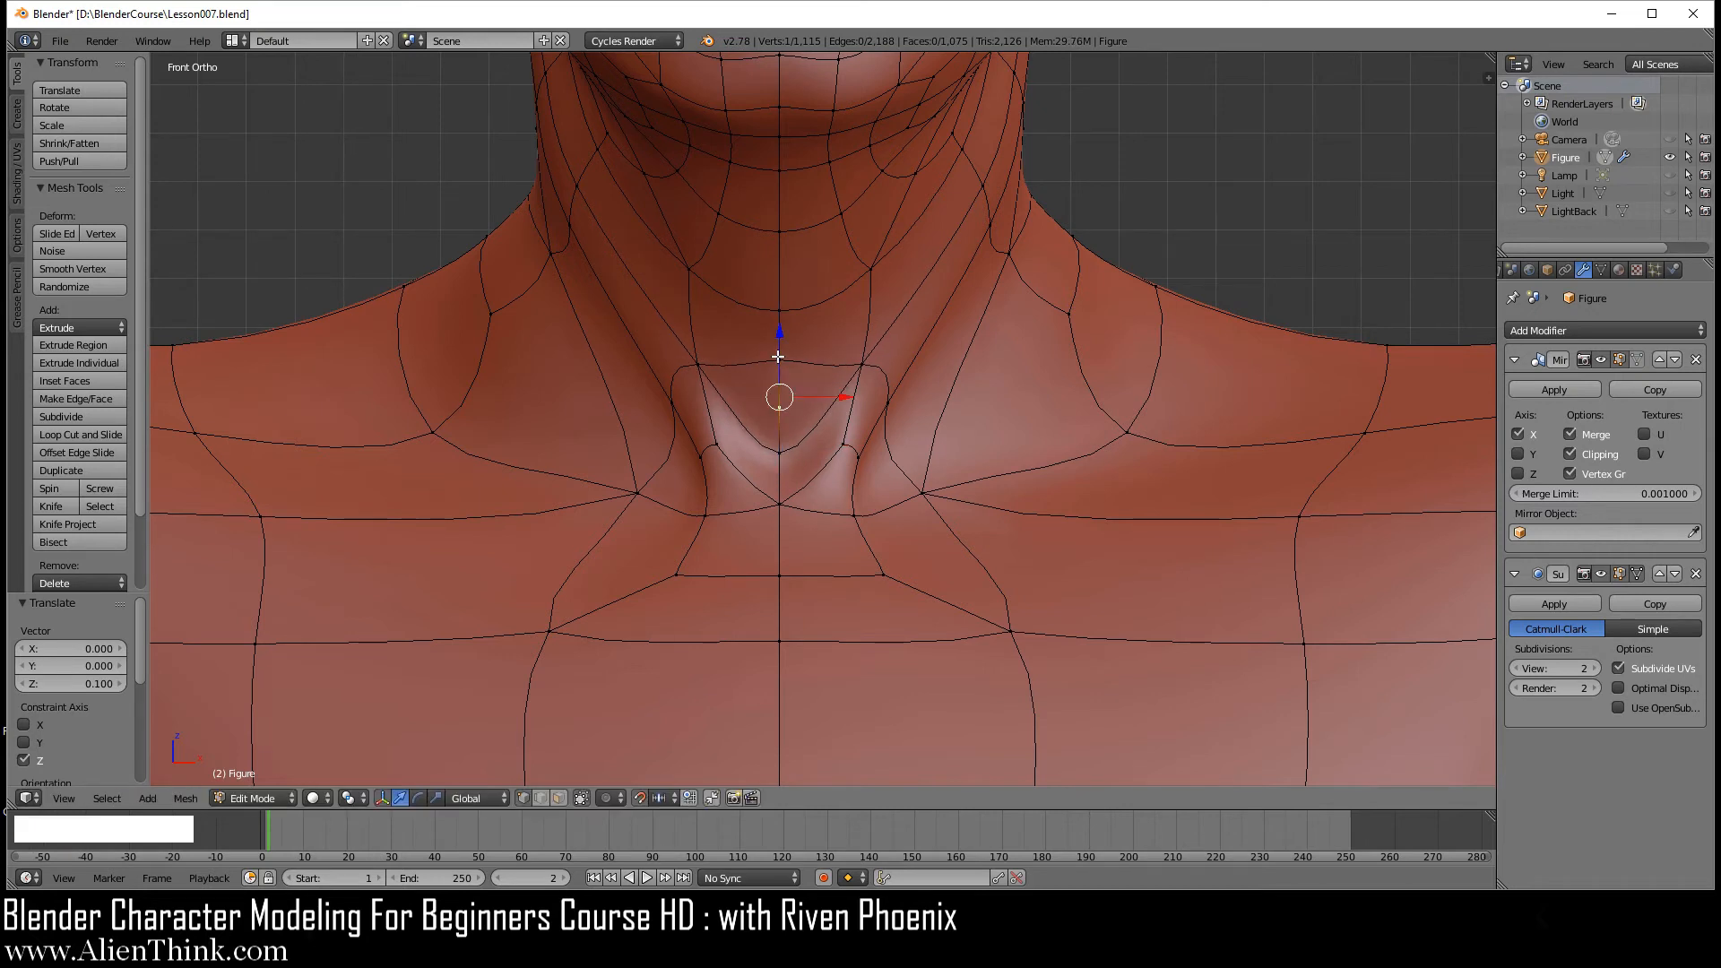
# - Lower the centreline vertex at the bottom of the throat hollow by 0.1 along Z and check the neck's shading in Object Mode
pyautogui.rightClick(783, 506)
pyautogui.moveTo(781, 450); pyautogui.dragTo(779, 500)
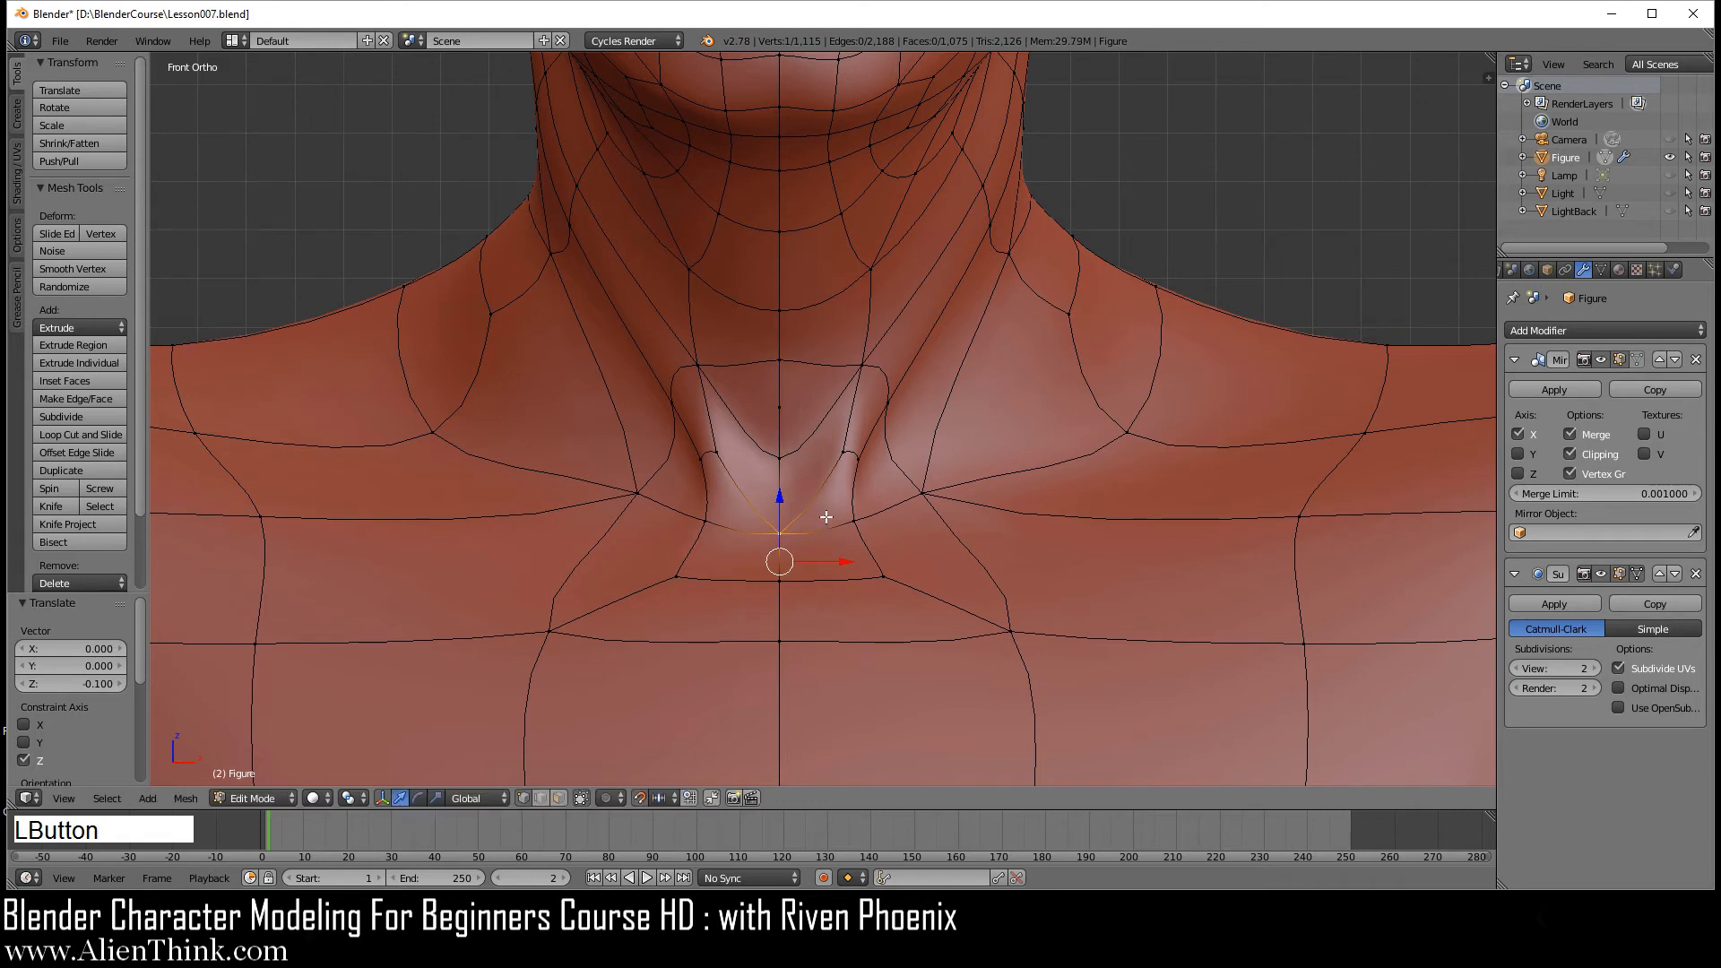
pyautogui.press('Tab')
pyautogui.scroll(-2, 910, 554)
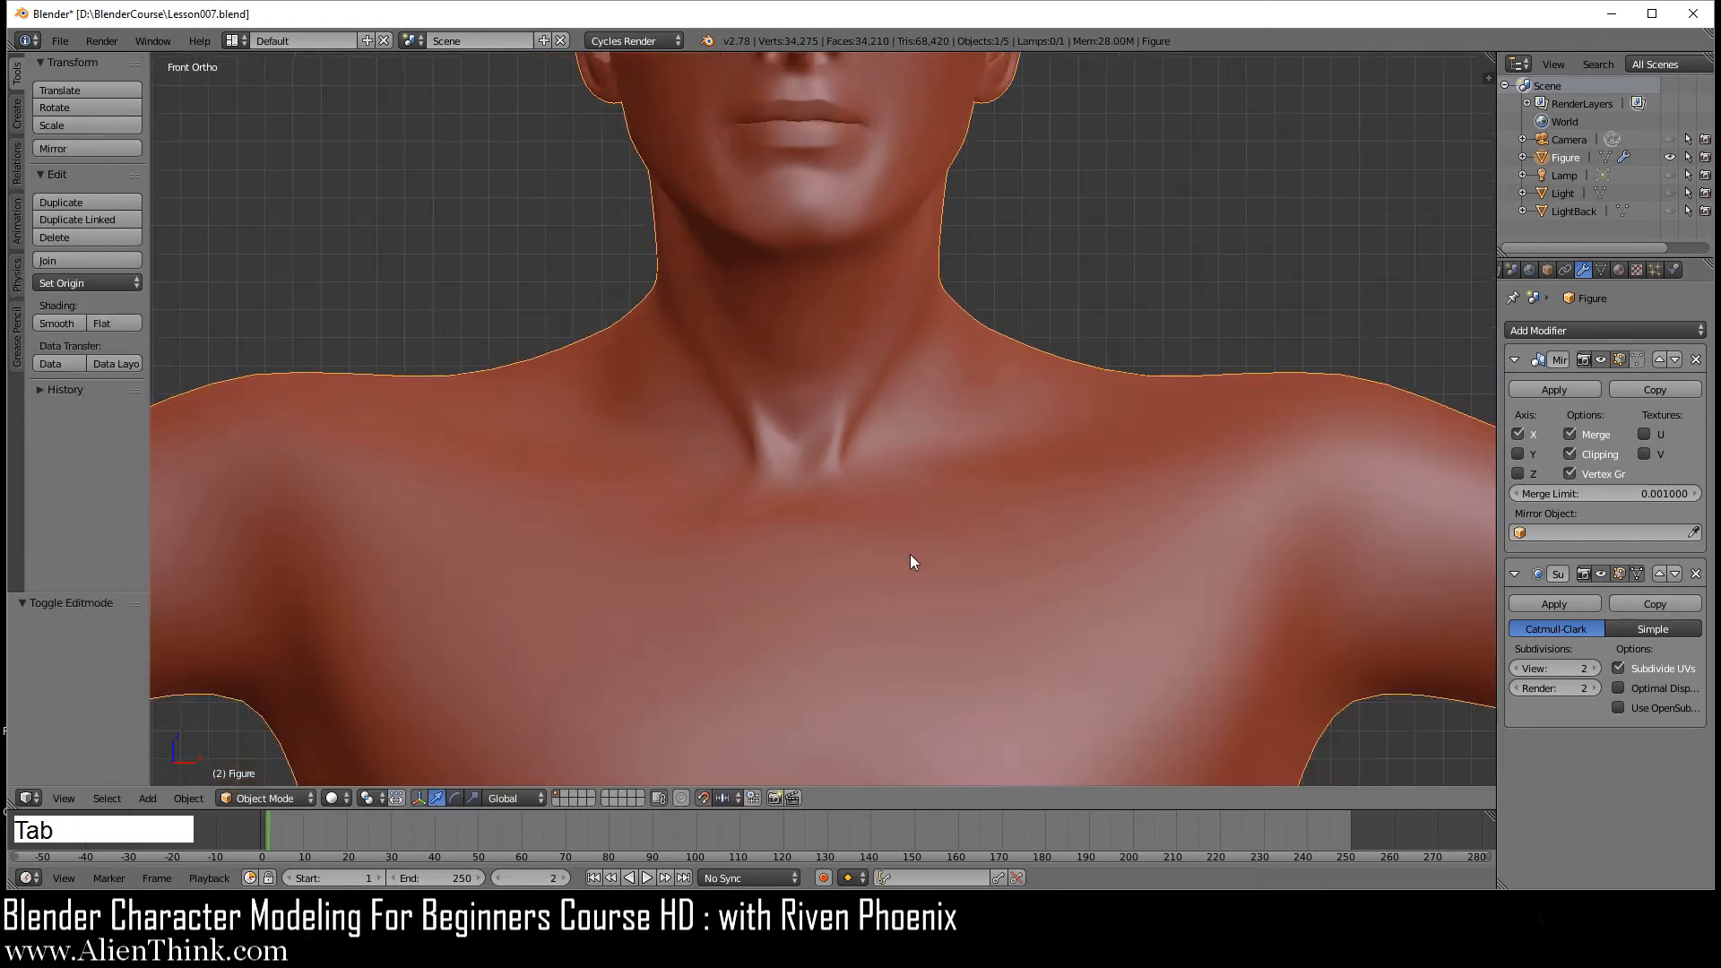
pyautogui.moveTo(910, 554); pyautogui.dragTo(851, 256, button='middle')
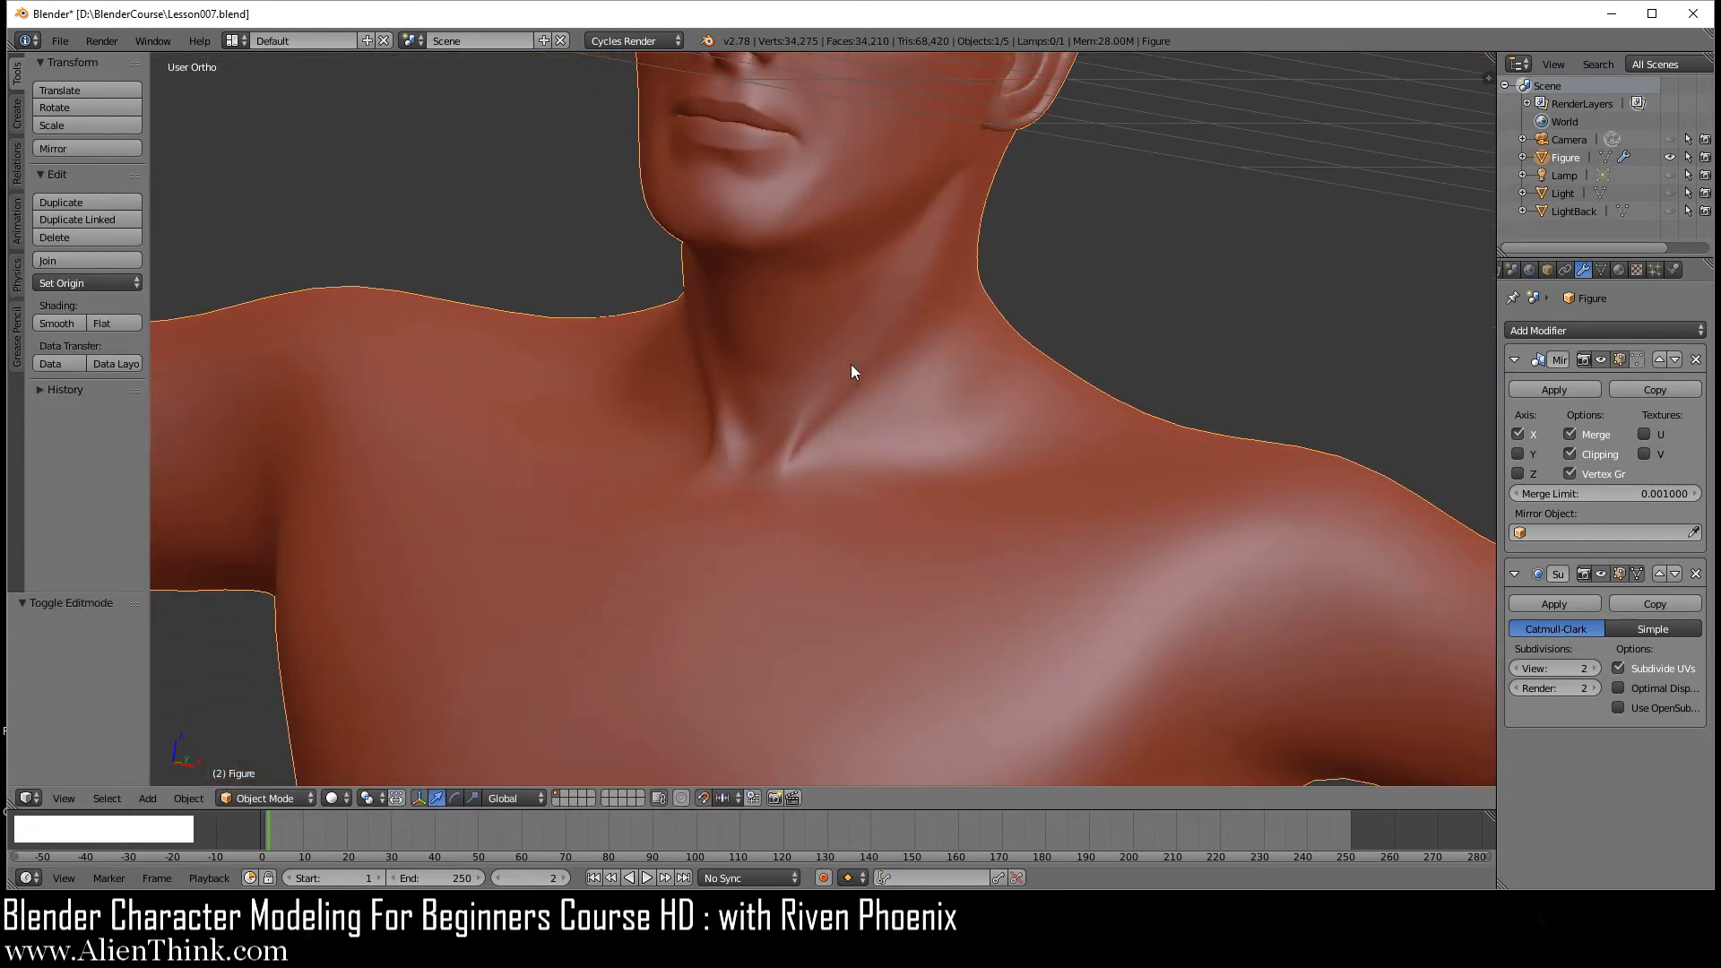
pyautogui.moveTo(782, 486); pyautogui.dragTo(864, 538, button='middle')
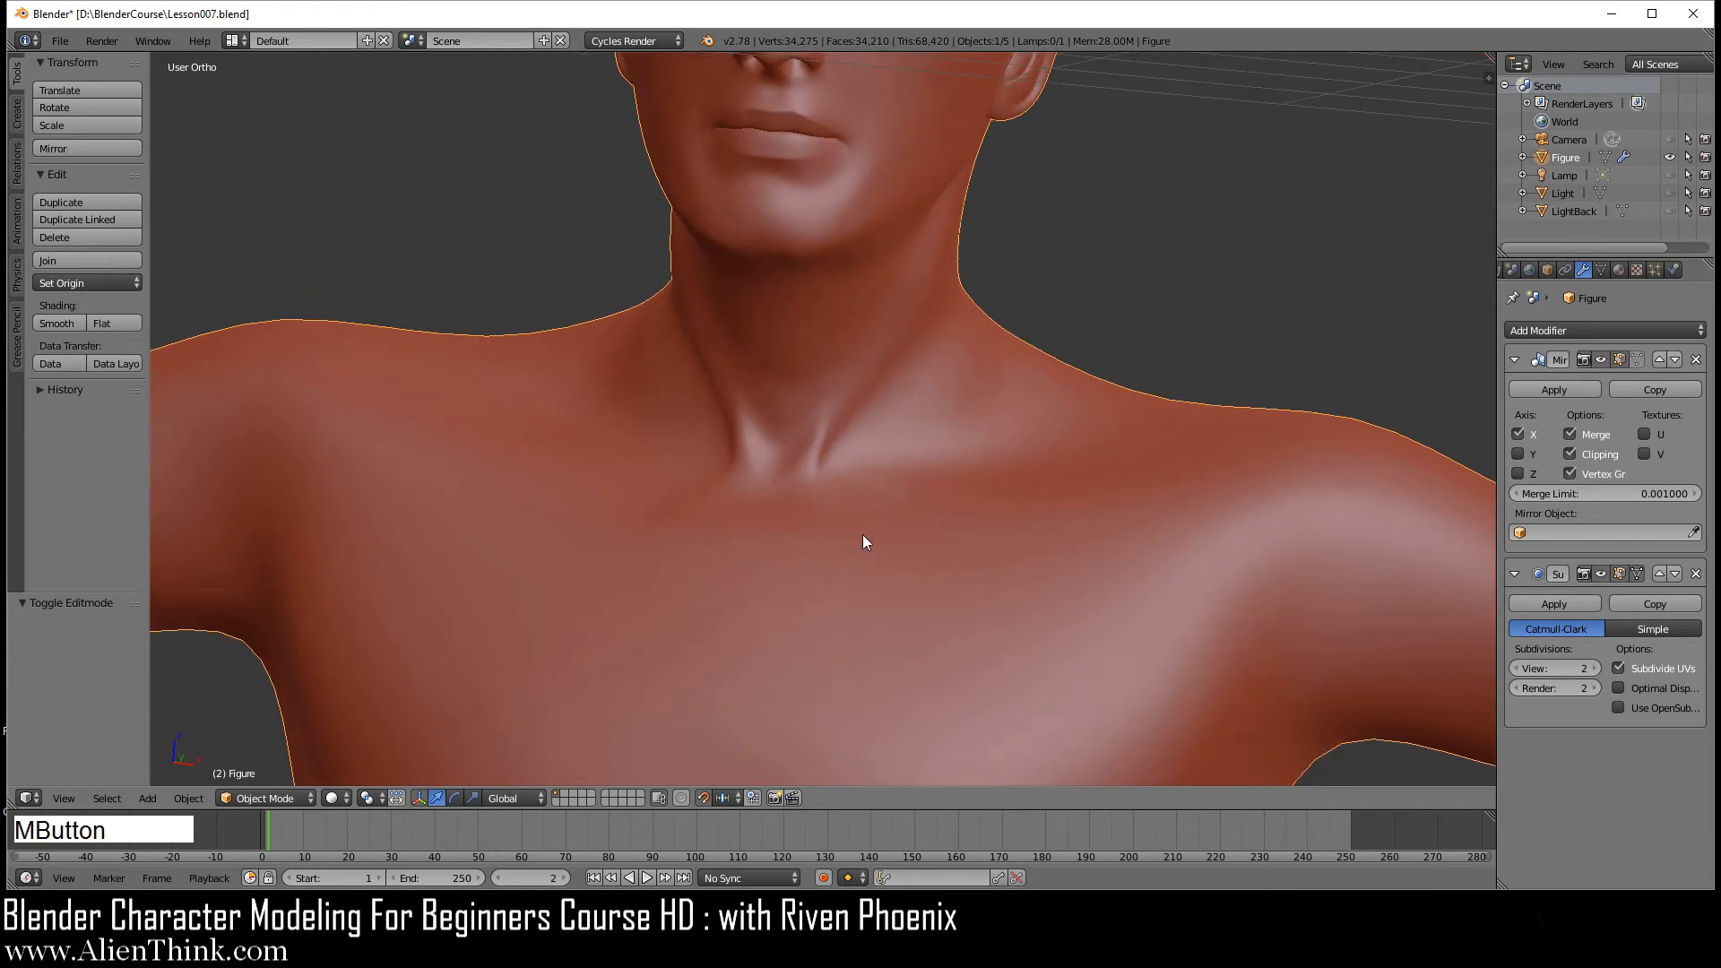
# - In front view, select the two upright edges below the collarbone and the outer edge below the chest, and rotate all three edges clockwise
pyautogui.press('1')
pyautogui.press('Tab')
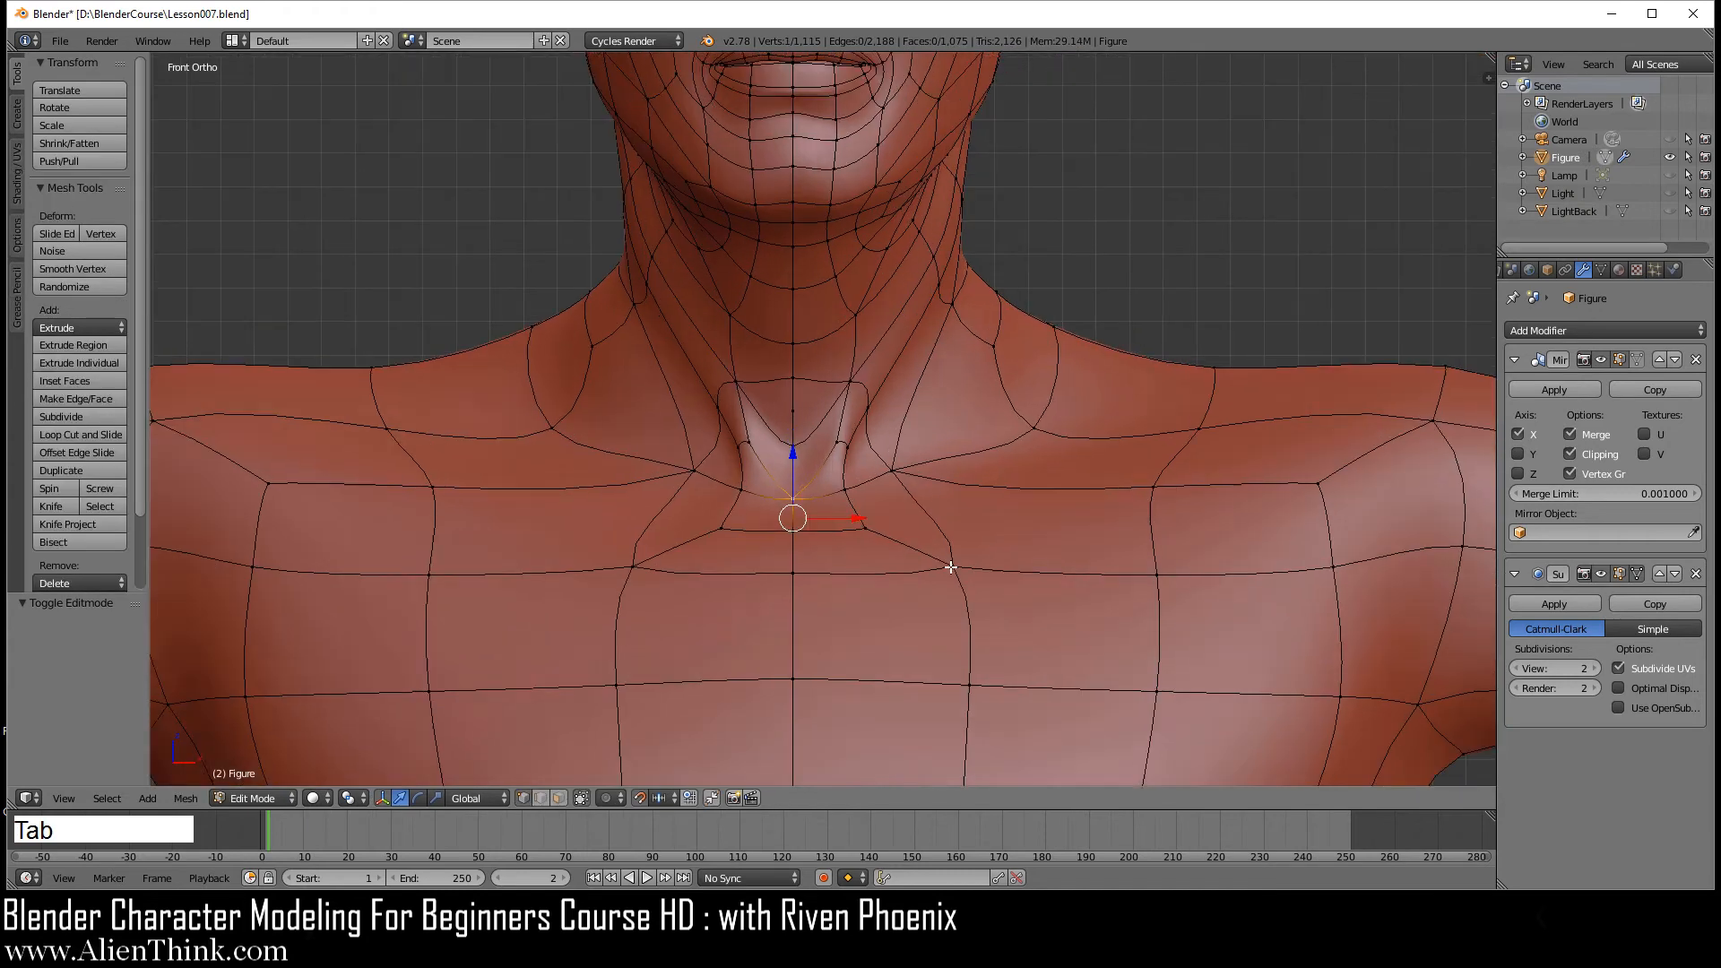
pyautogui.press('a')
pyautogui.keyDown('shift'); pyautogui.moveTo(989, 617); pyautogui.dragTo(883, 487, button='middle'); pyautogui.keyUp('shift')
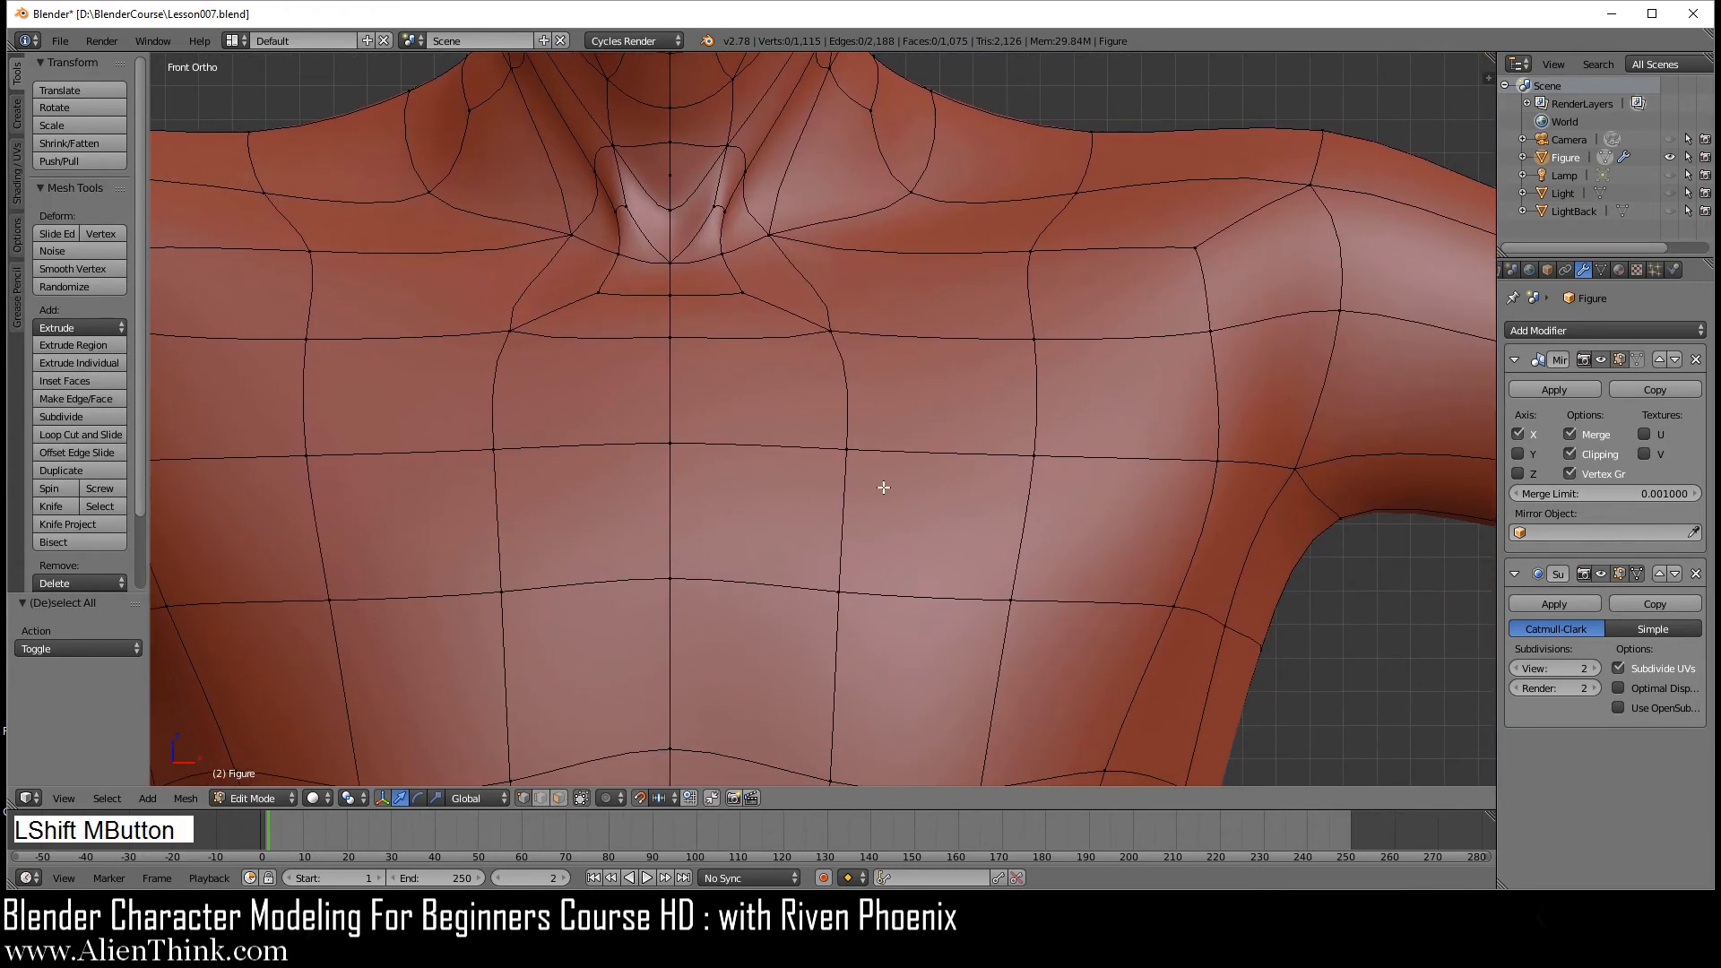
pyautogui.click(544, 798)
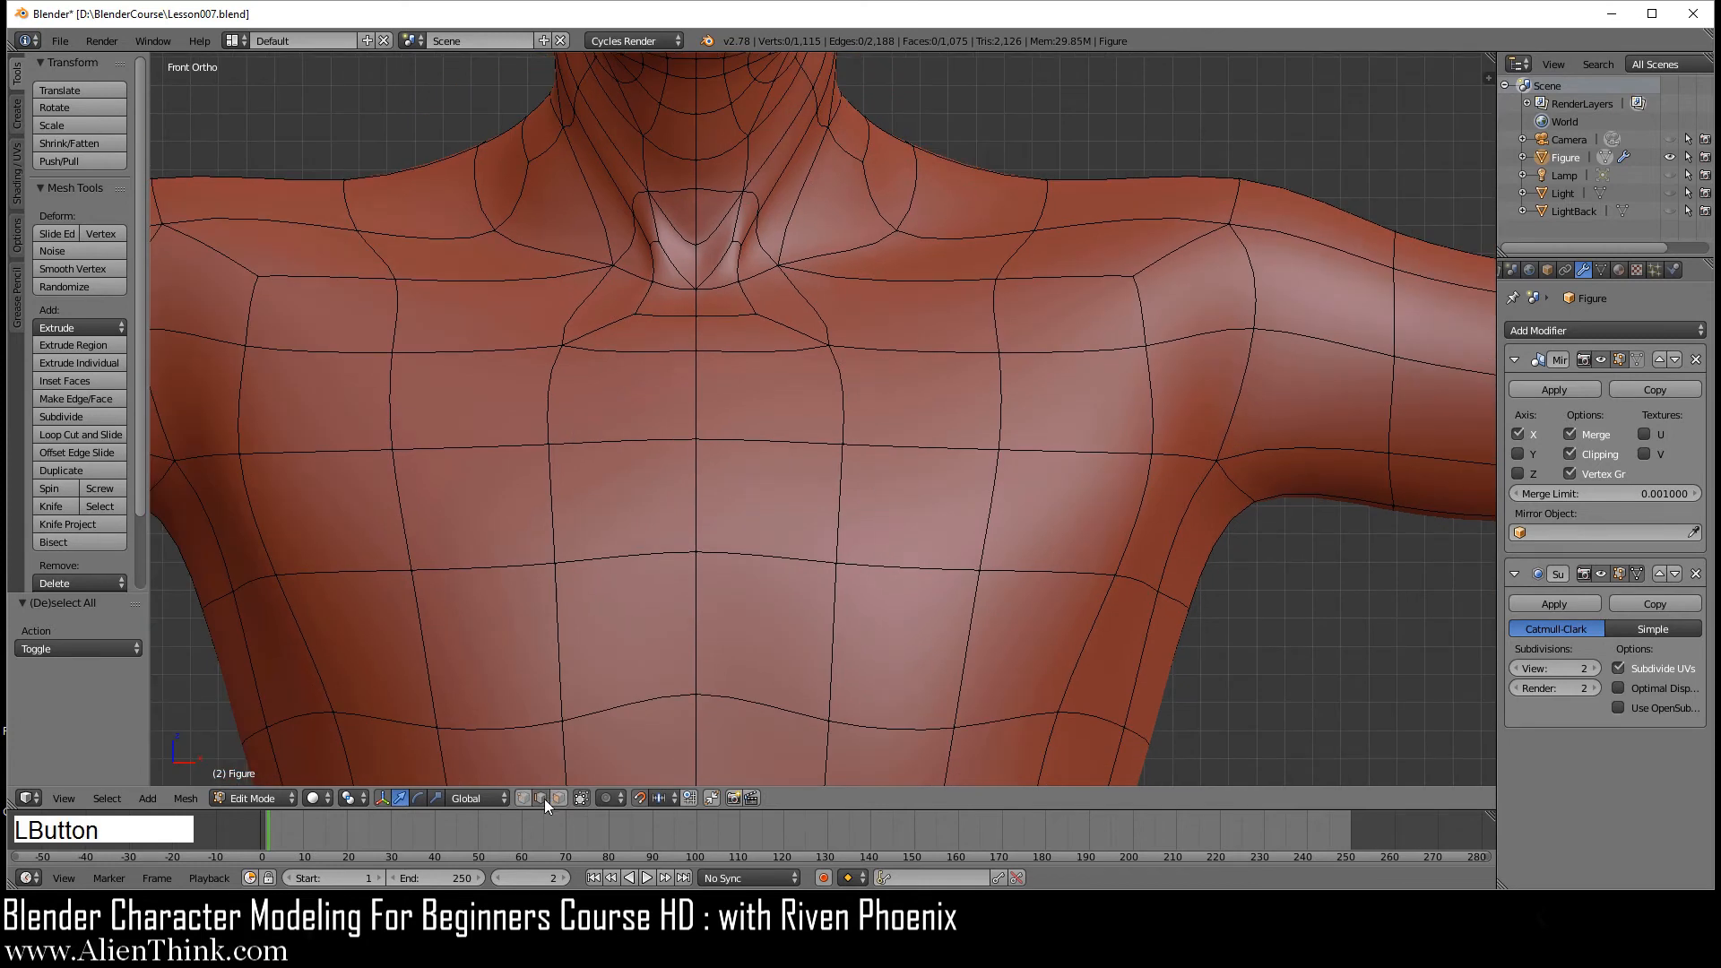
pyautogui.rightClick(804, 299)
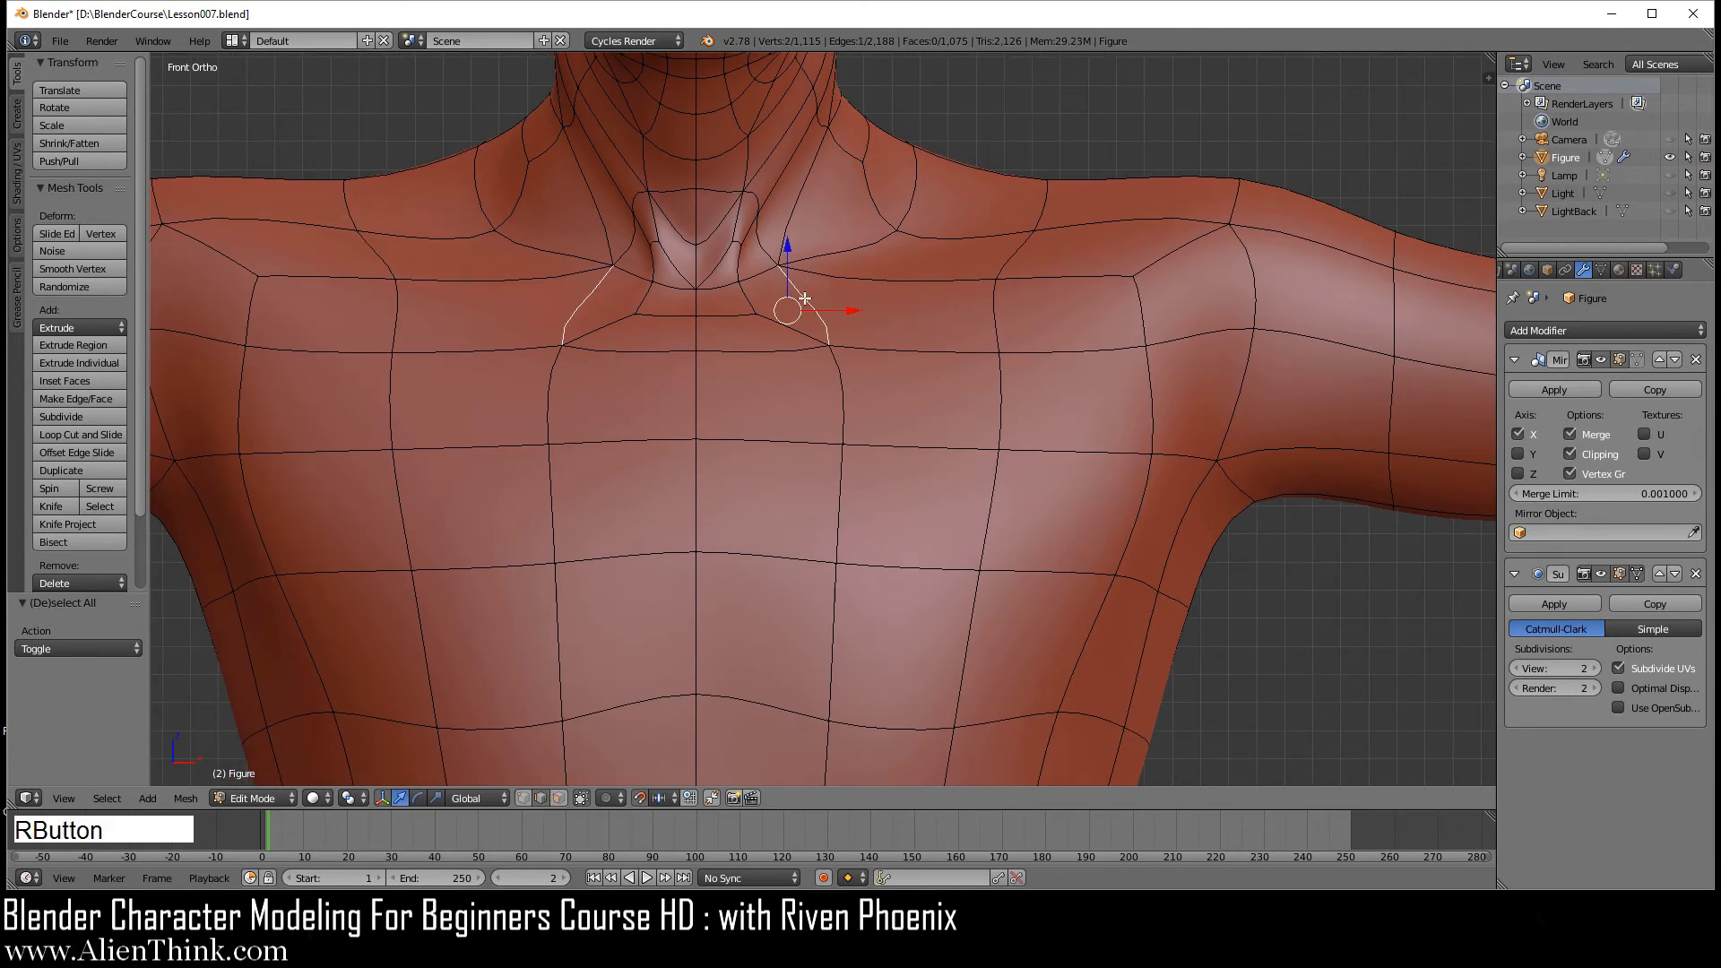
pyautogui.keyDown('shift'); pyautogui.rightClick(997, 318); pyautogui.keyUp('shift')
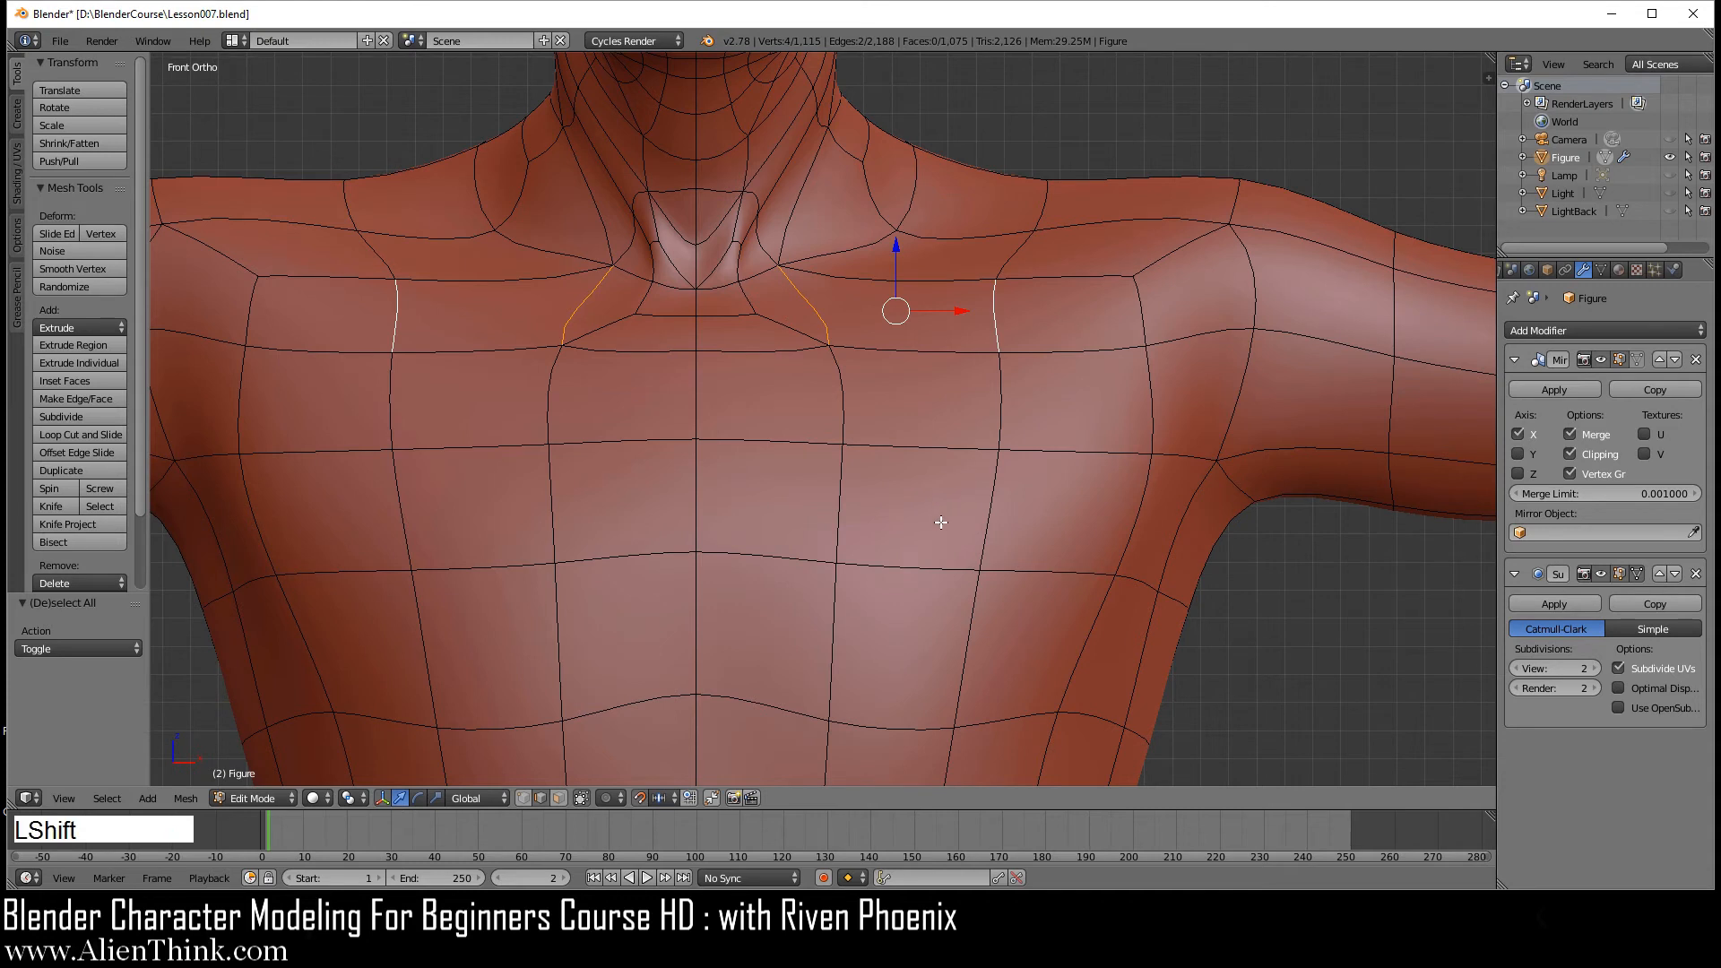
pyautogui.keyDown('shift'); pyautogui.moveTo(938, 519); pyautogui.dragTo(941, 395, button='middle'); pyautogui.keyUp('shift')
pyautogui.keyDown('shift'); pyautogui.rightClick(951, 627); pyautogui.keyUp('shift')
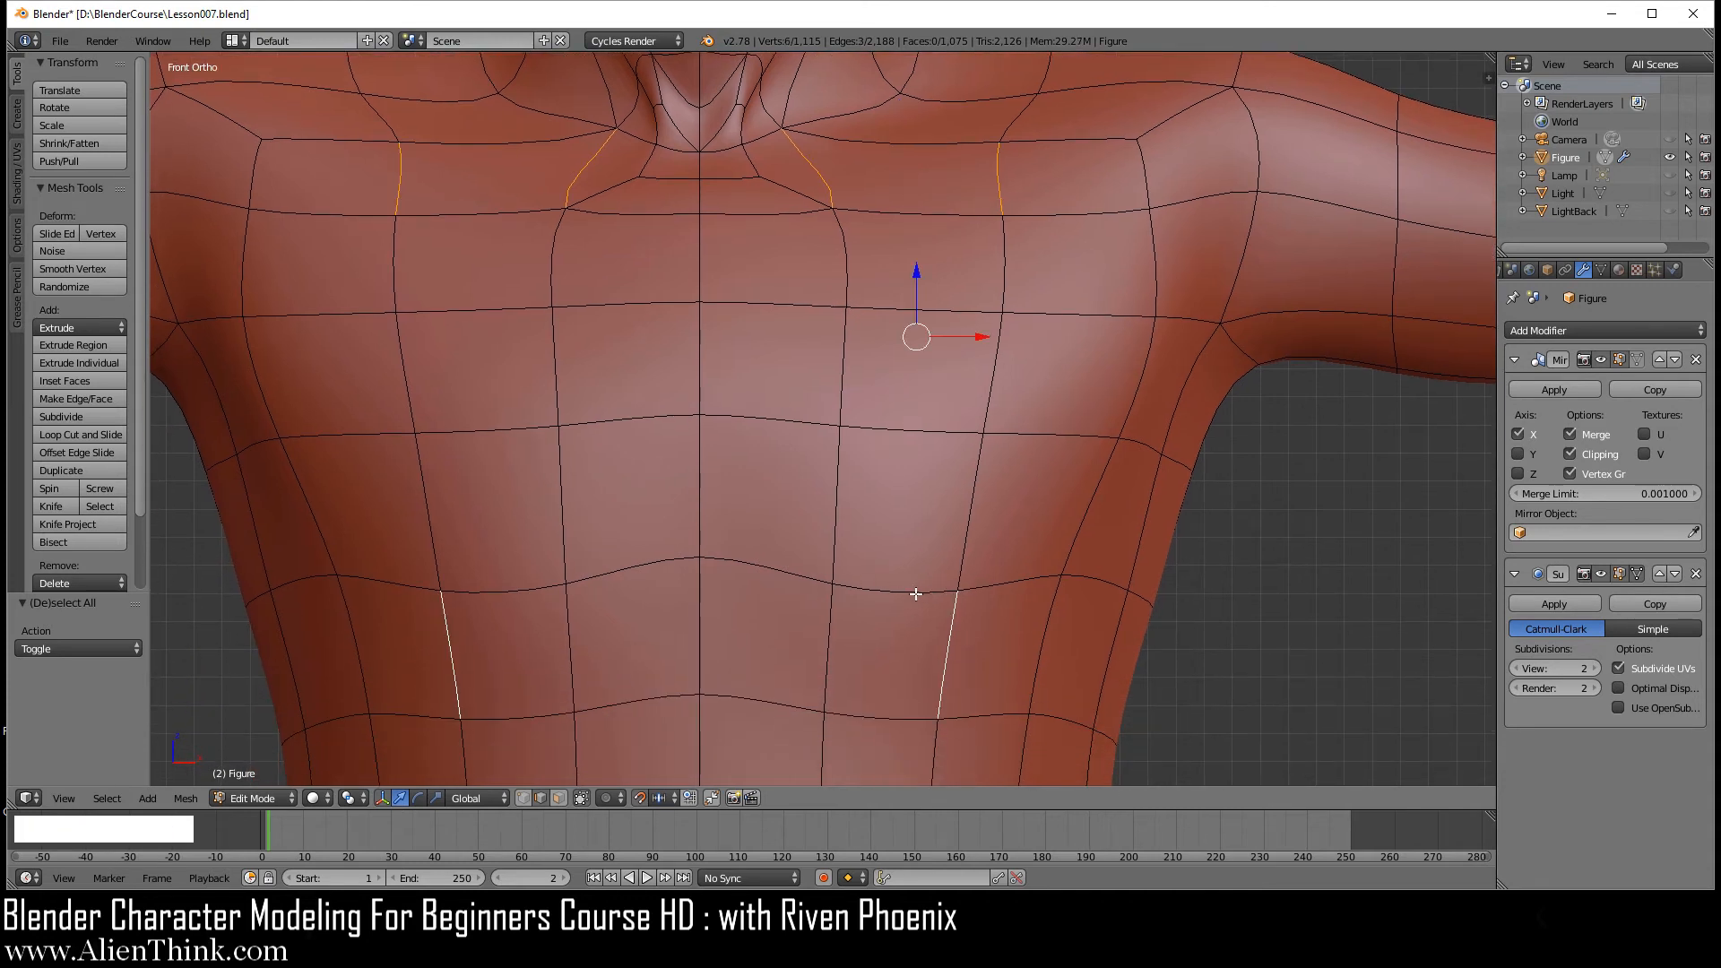
pyautogui.keyDown('shift'); pyautogui.moveTo(956, 522); pyautogui.dragTo(937, 560, button='middle'); pyautogui.keyUp('shift')
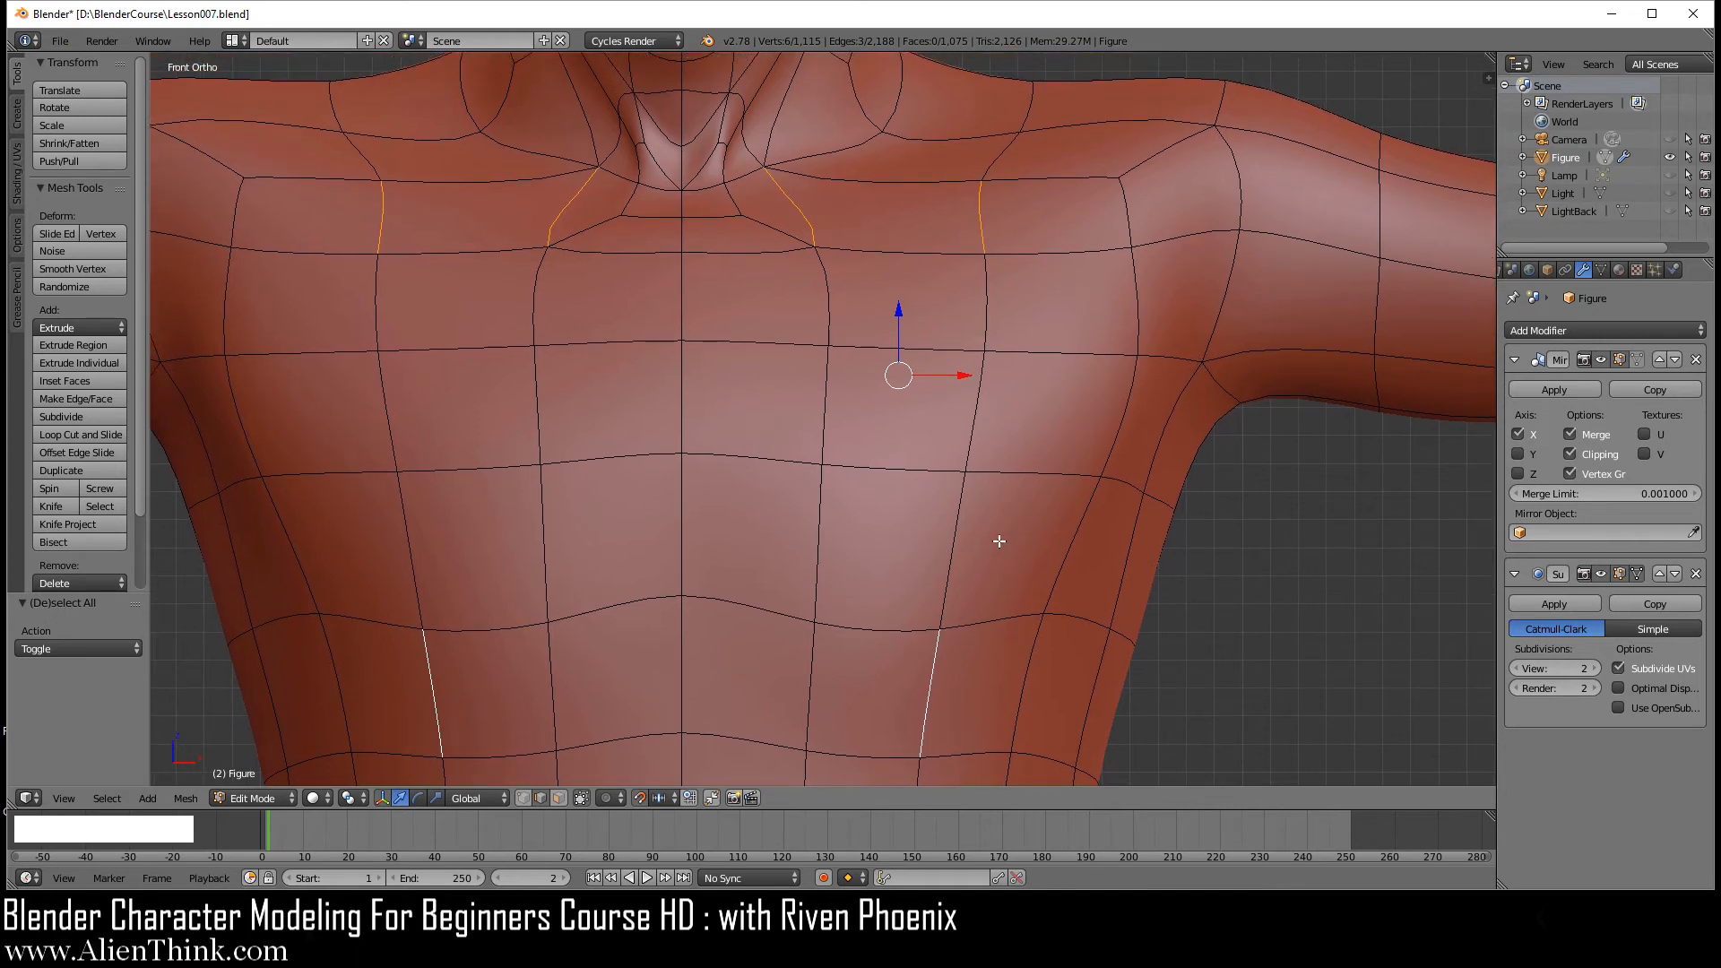
pyautogui.press('ctrl')
pyautogui.hotkey('ctrl', 'a')
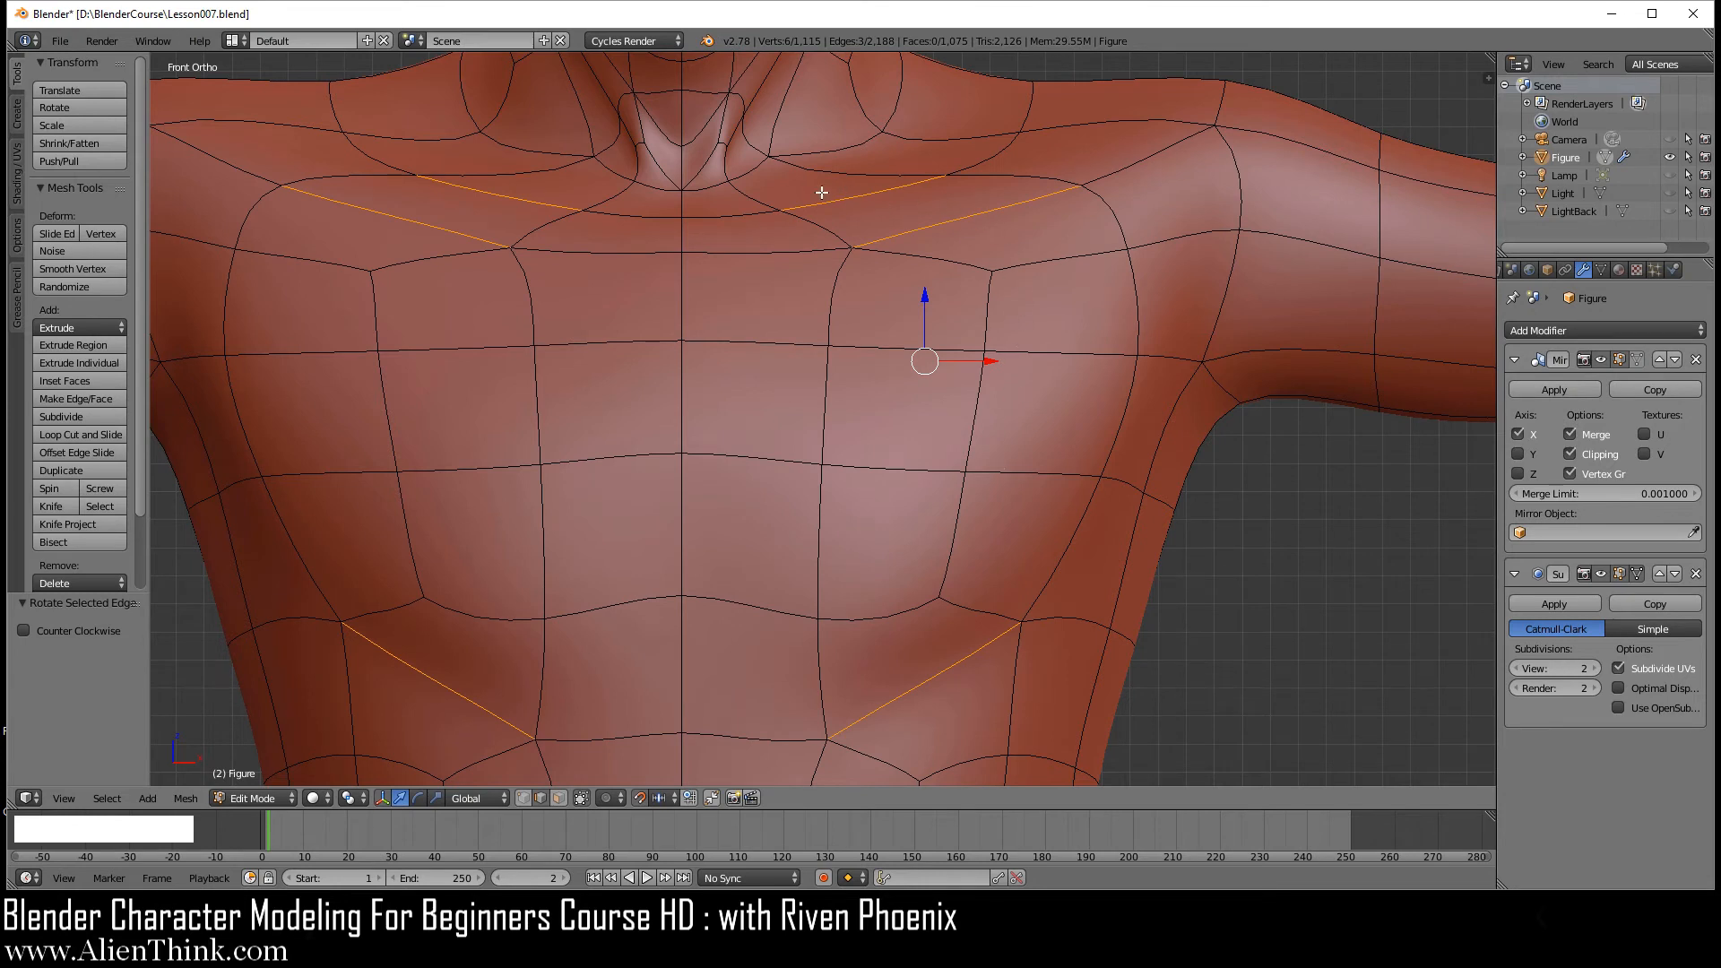
# - Add one centred loop cut running around the chest muscle and up through the throat base
pyautogui.hotkey('ctrl', 'r')
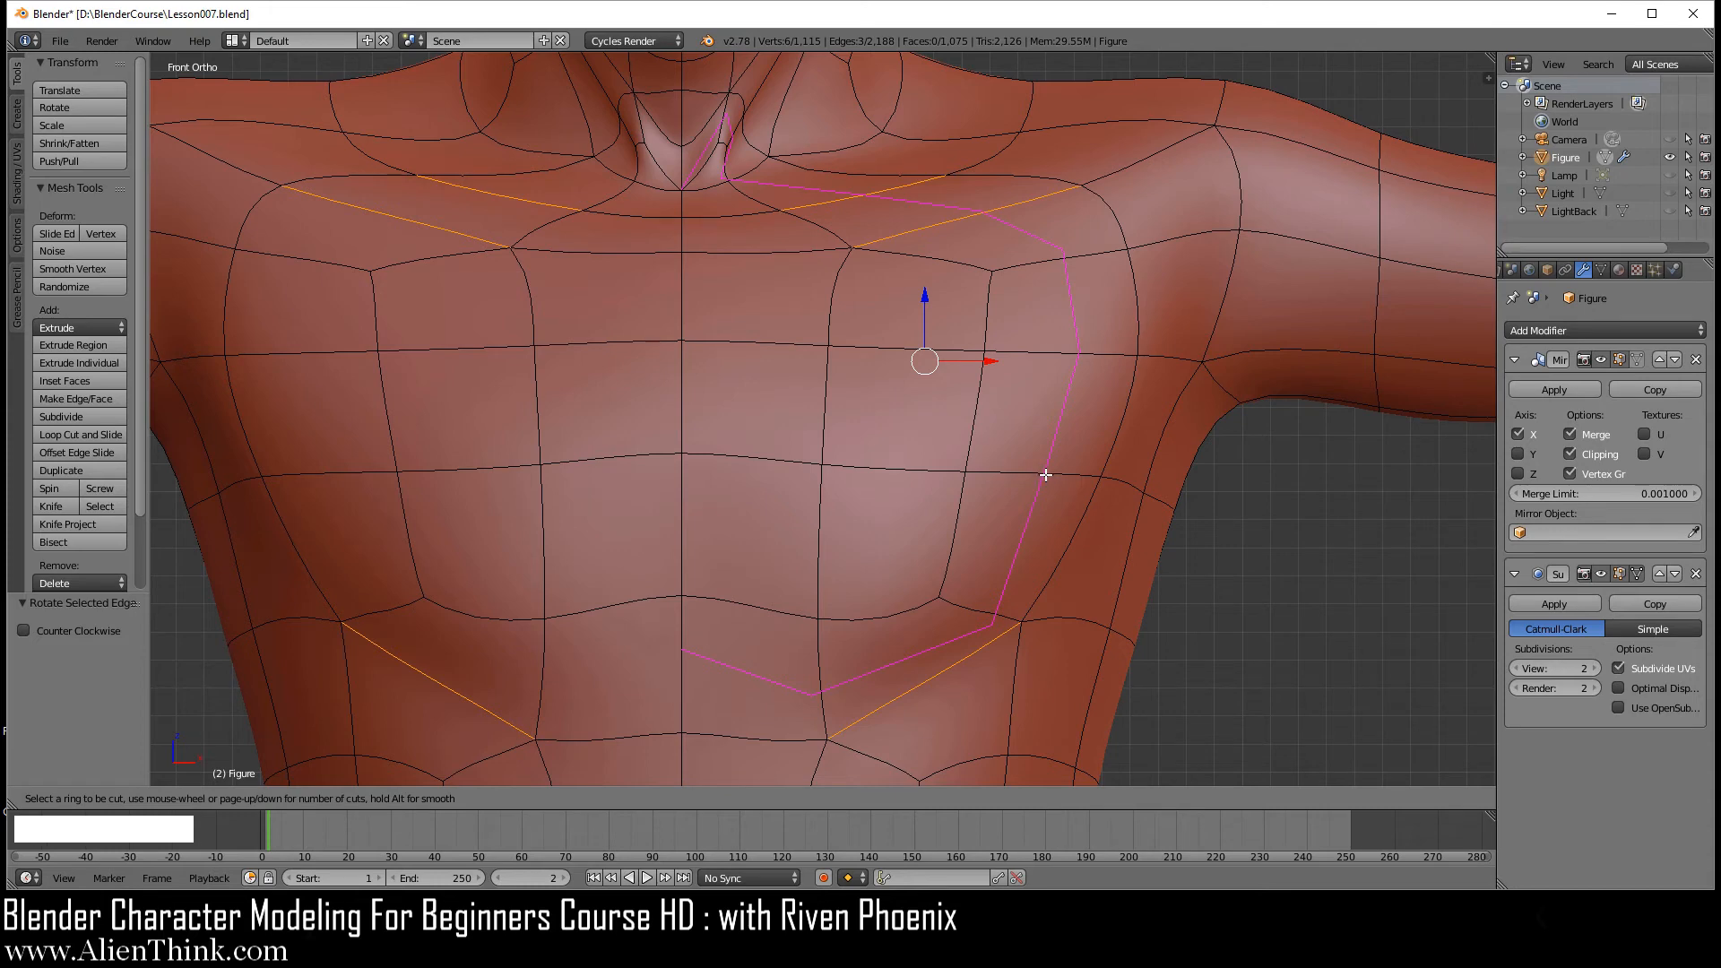
pyautogui.click(1045, 475)
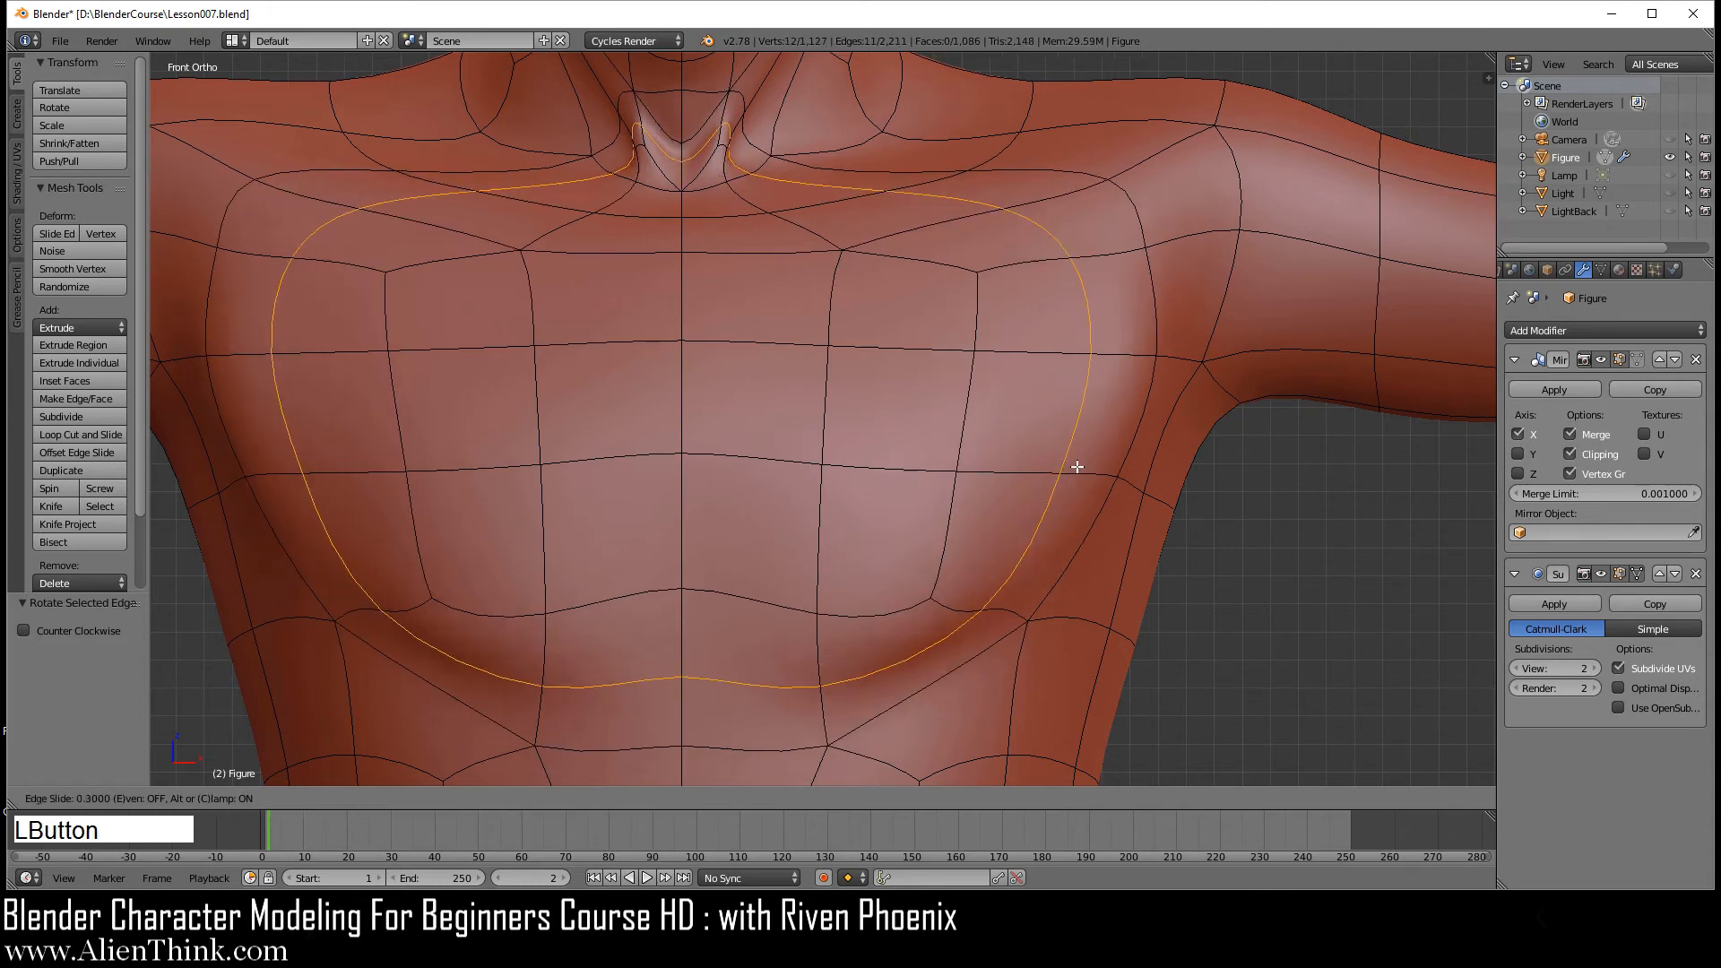
pyautogui.rightClick(1047, 467)
pyautogui.keyDown('shift'); pyautogui.moveTo(1045, 457); pyautogui.dragTo(1063, 579, button='middle'); pyautogui.keyUp('shift')
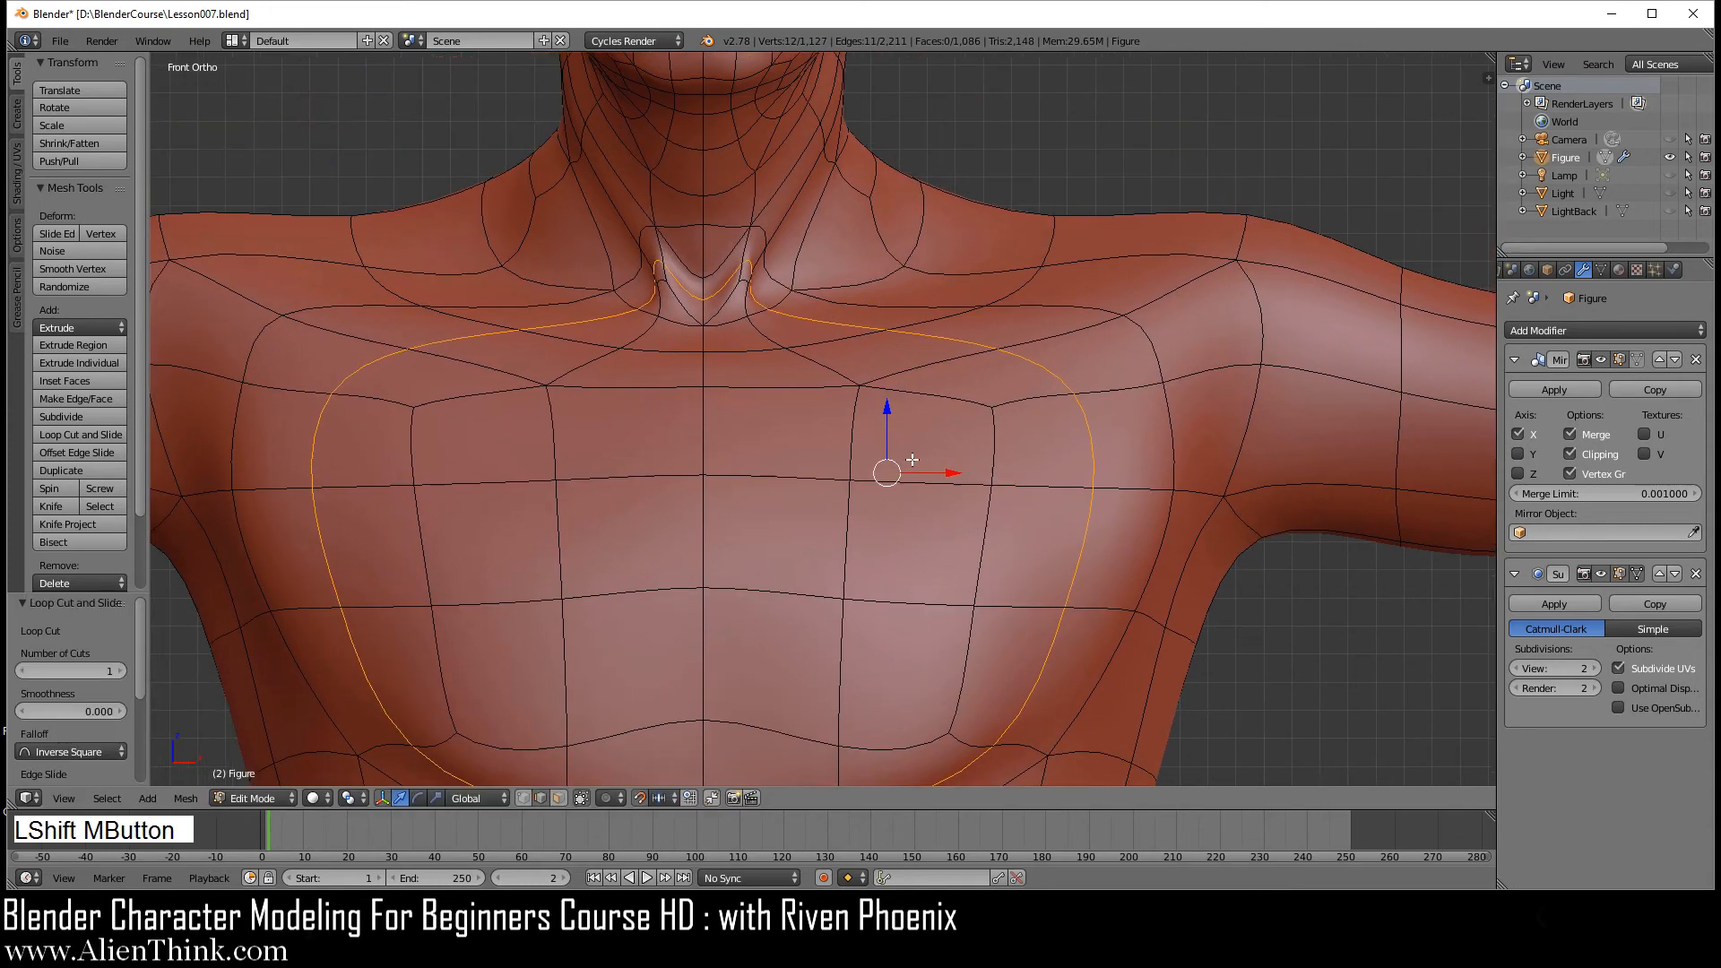
pyautogui.keyDown('shift'); pyautogui.moveTo(907, 425); pyautogui.dragTo(917, 495, button='middle'); pyautogui.keyUp('shift')
pyautogui.scroll(4, 807, 367)
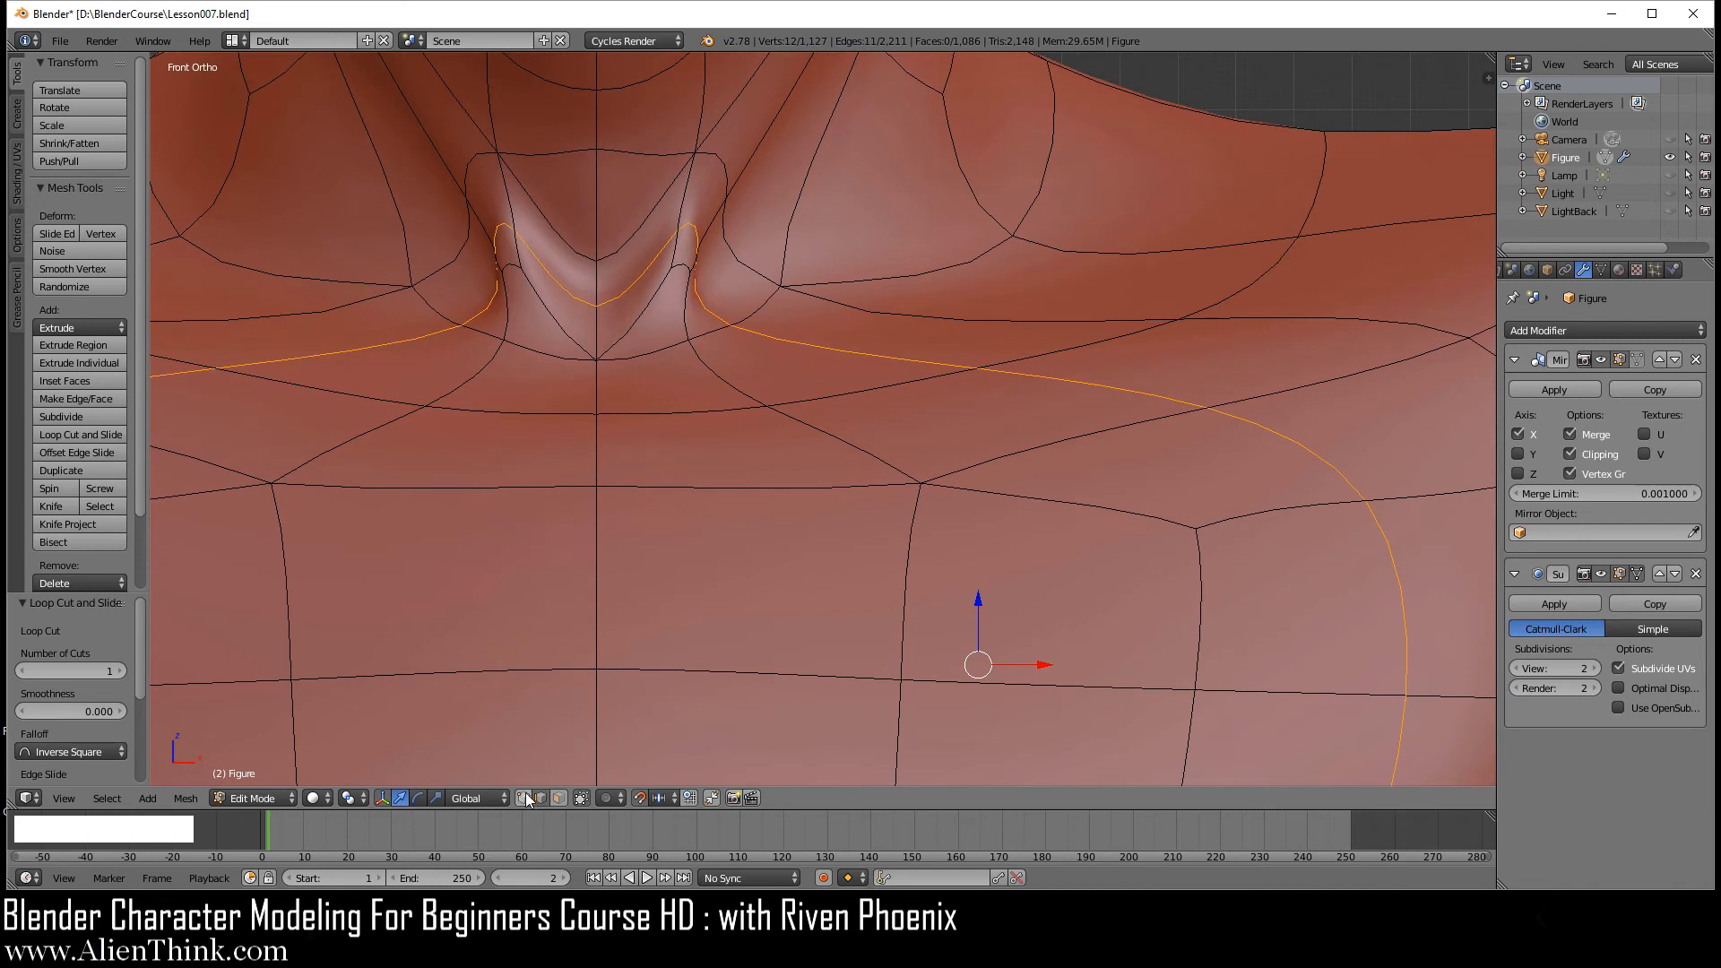
# - Select the three vertices beside the throat hollow, from its rim out to the inner collarbone, and move them outward 0.1 along X
pyautogui.keyDown('shift'); pyautogui.moveTo(703, 418); pyautogui.dragTo(751, 471, button='middle'); pyautogui.keyUp('shift')
pyautogui.scroll(1, 751, 470)
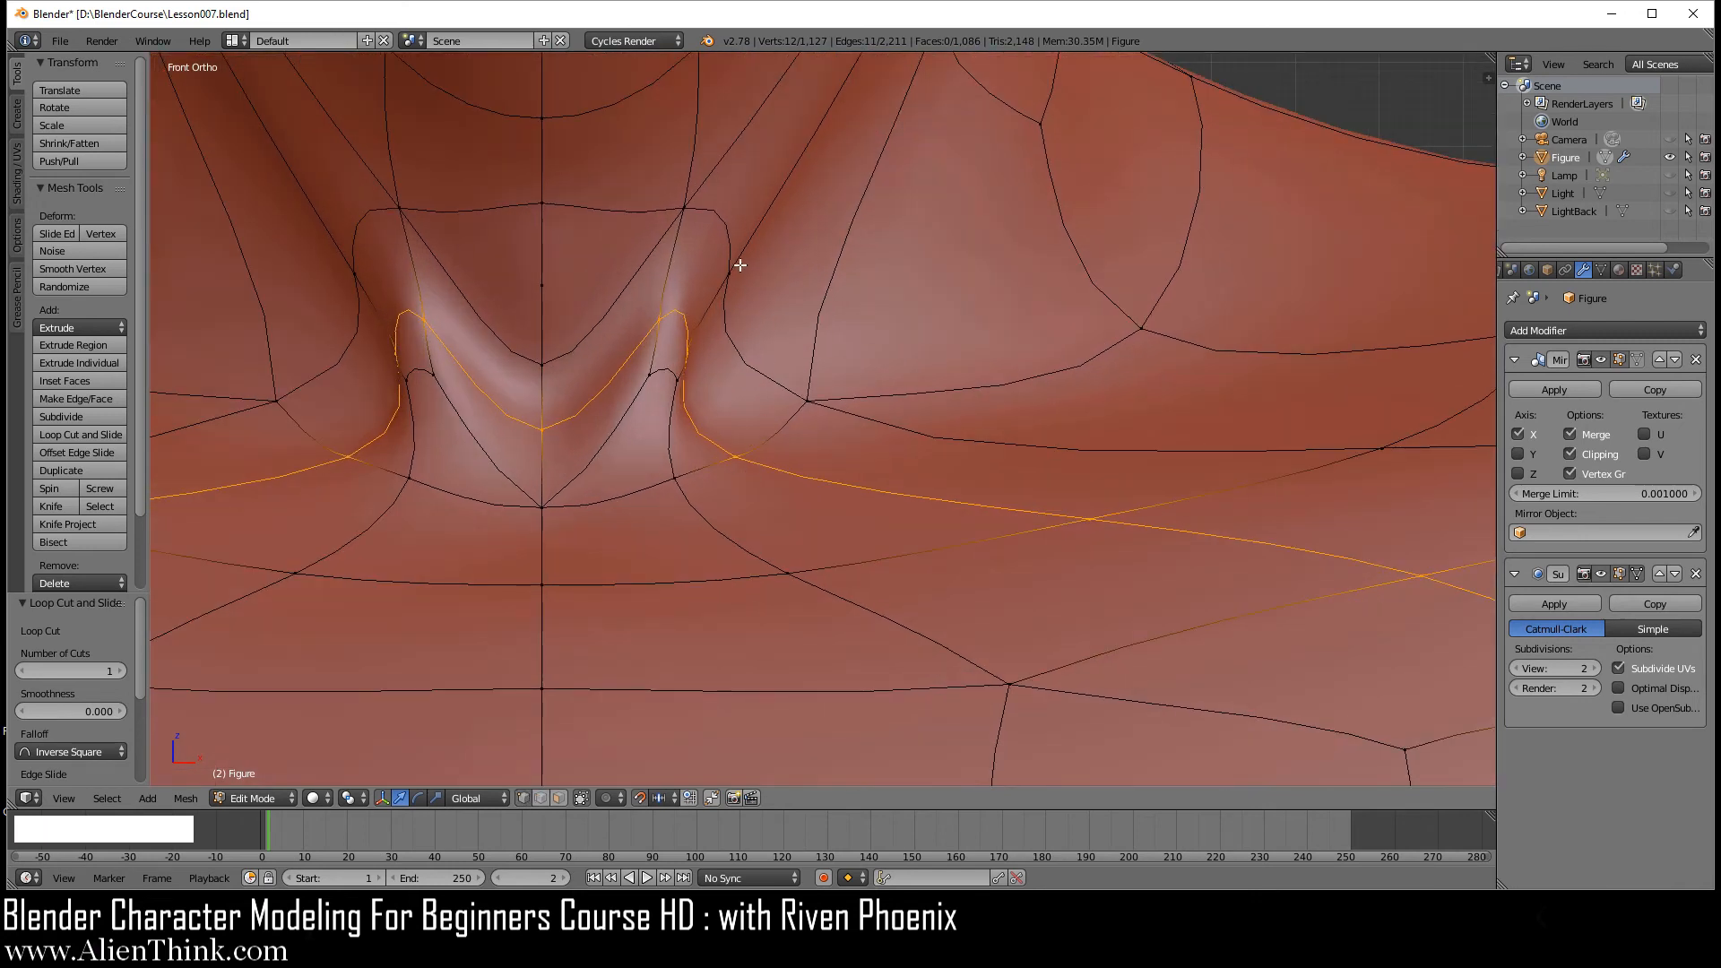
pyautogui.rightClick(701, 329)
pyautogui.keyDown('shift'); pyautogui.rightClick(810, 398); pyautogui.keyUp('shift')
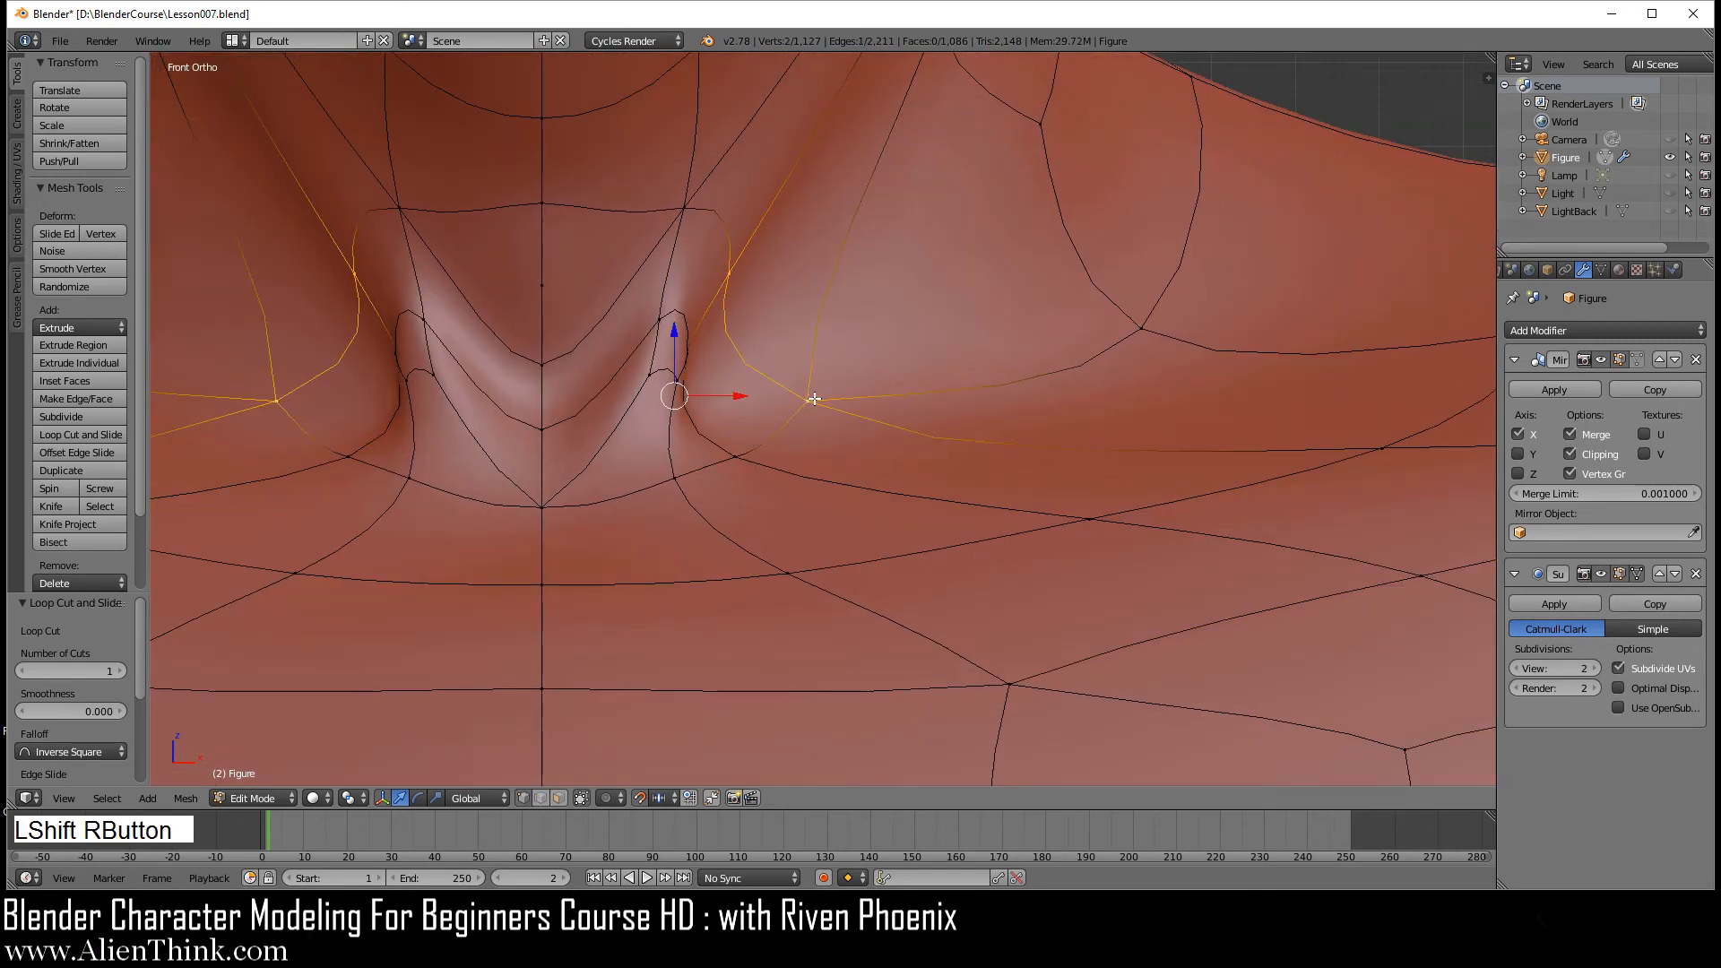
pyautogui.keyDown('shift'); pyautogui.rightClick(763, 436); pyautogui.keyUp('shift')
pyautogui.scroll(-2, 903, 469)
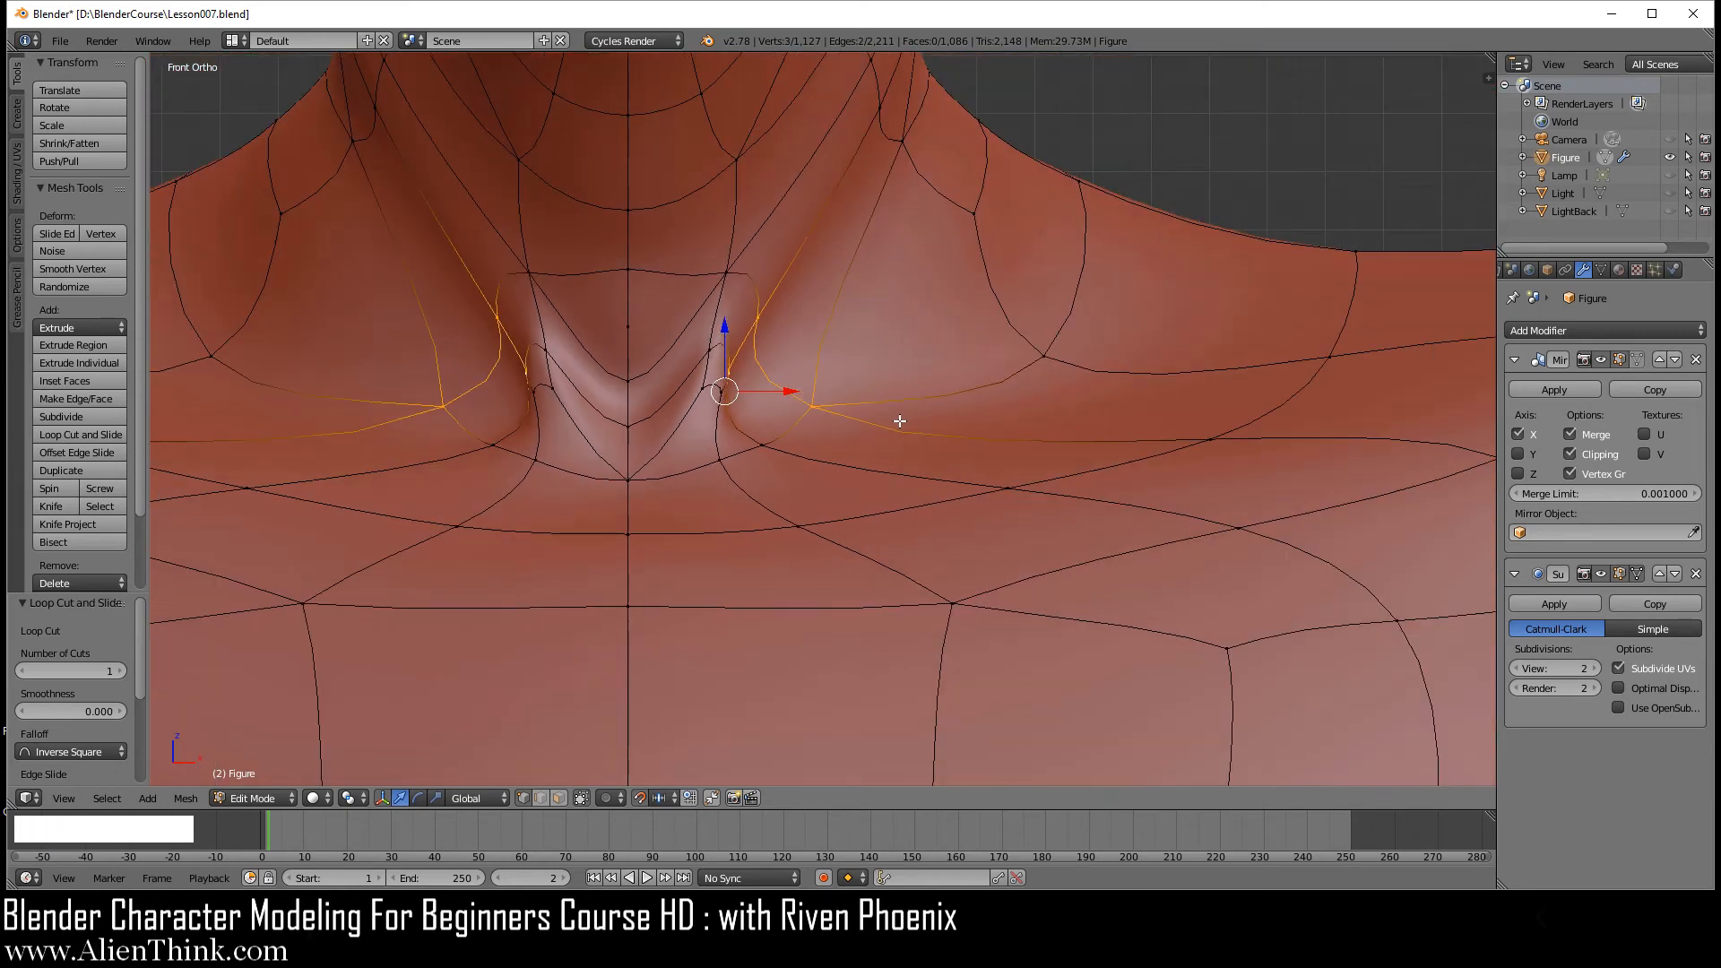
pyautogui.scroll(-1, 888, 418)
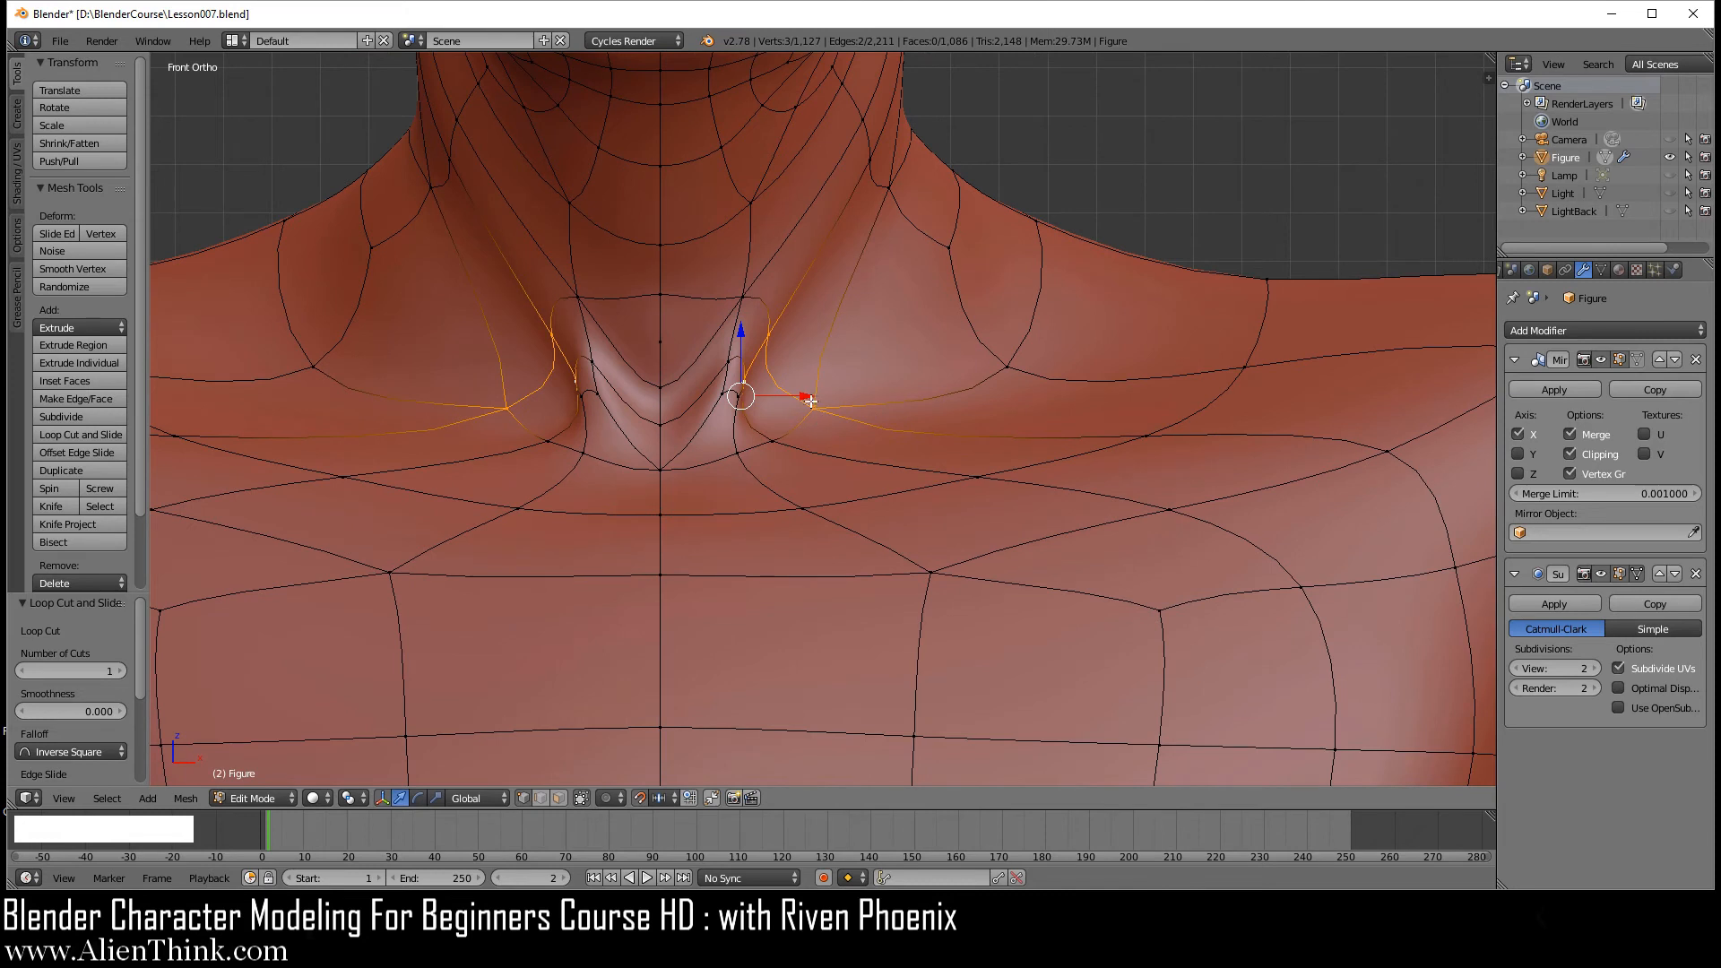
pyautogui.moveTo(806, 396); pyautogui.dragTo(832, 397)
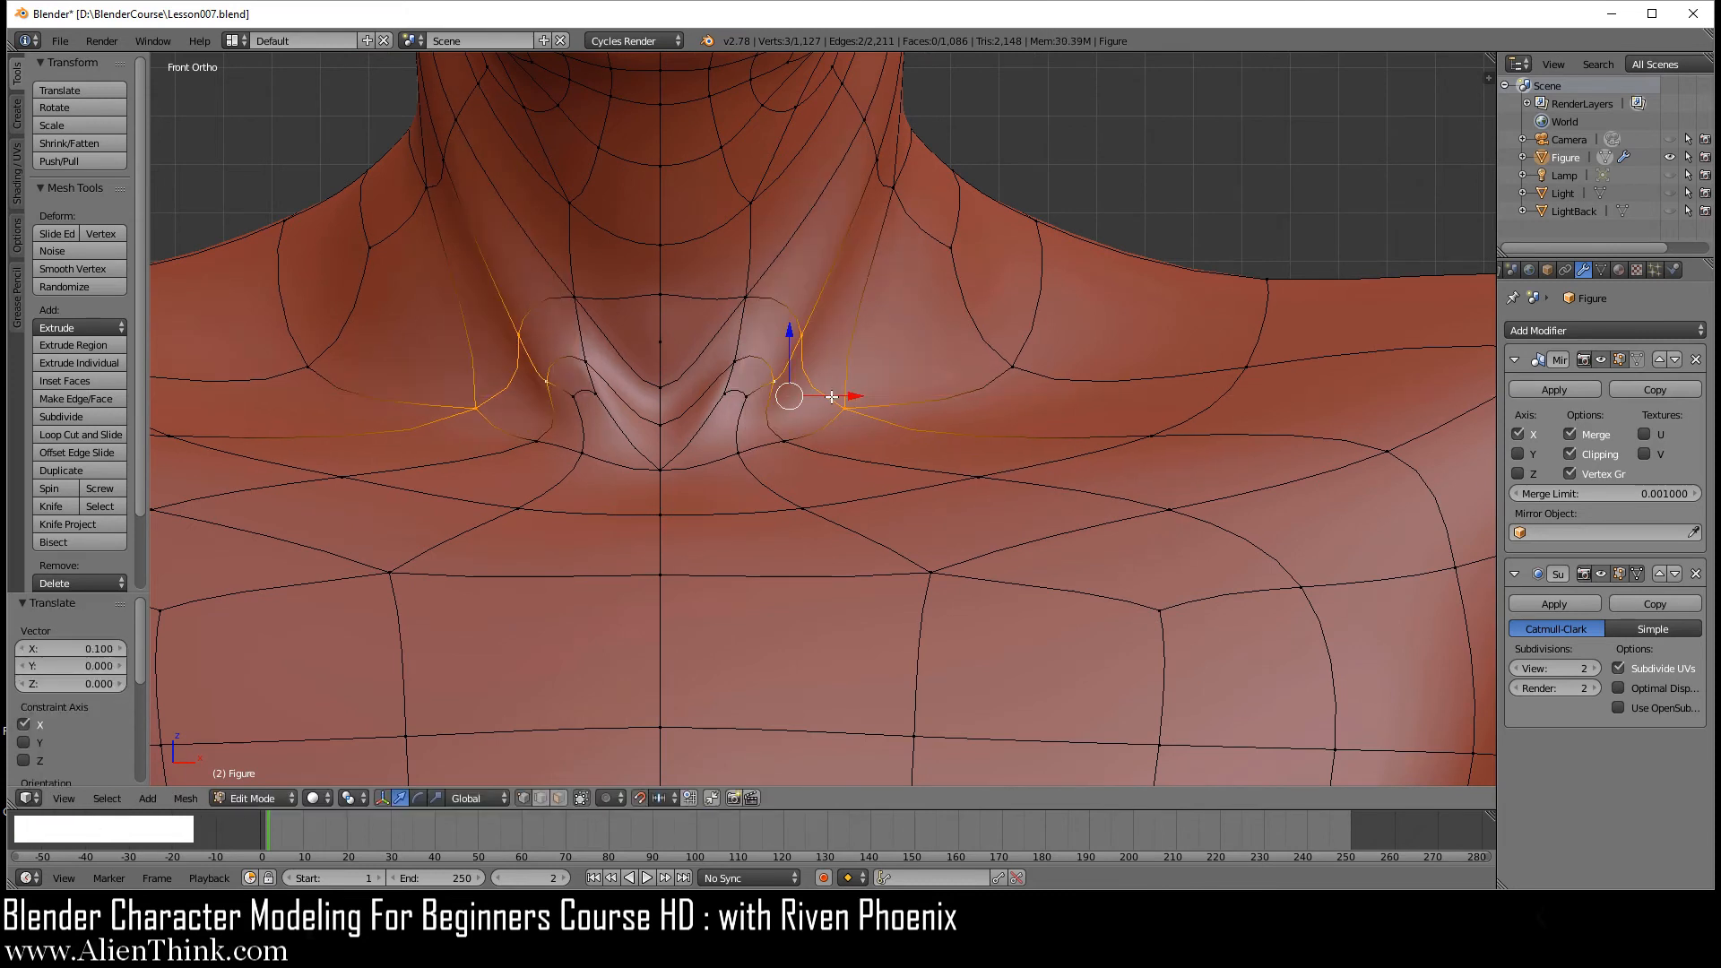
# - Raise the vertex at the lower side of the throat hollow by 0.1 along Z, and by a further 0.03
pyautogui.rightClick(738, 404)
pyautogui.moveTo(749, 319)
pyautogui.mouseDown()
pyautogui.moveTo(734, 386)
pyautogui.moveTo(734, 338)
pyautogui.mouseUp()
pyautogui.rightClick(738, 459)
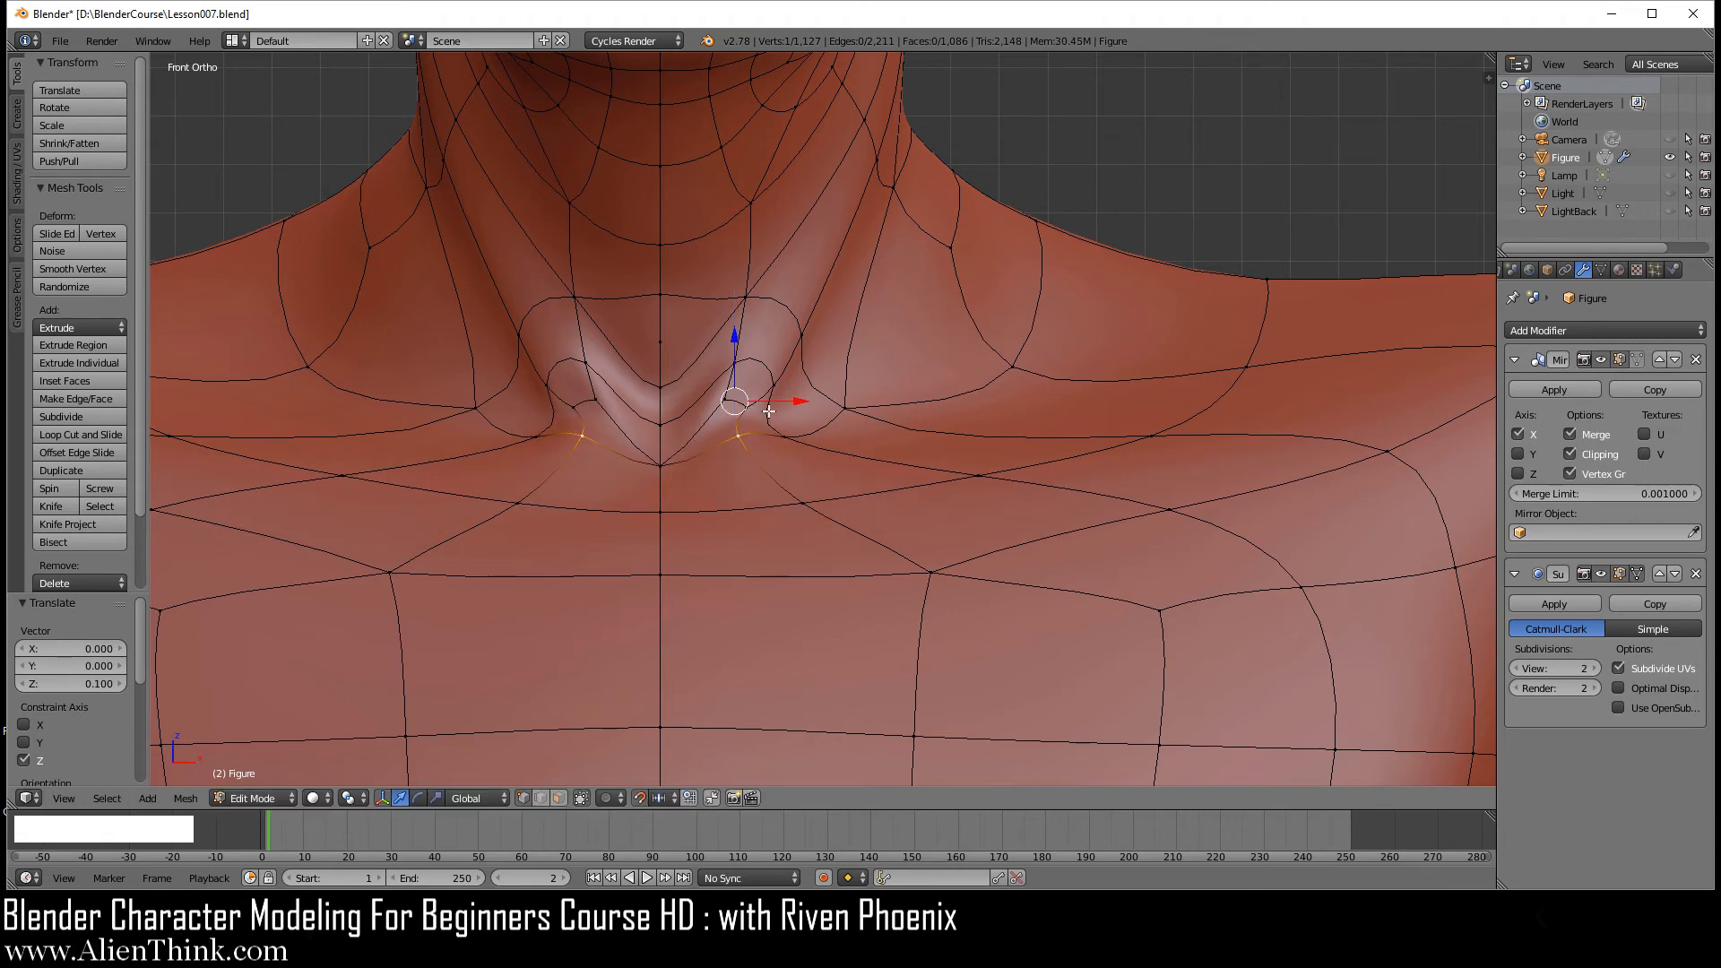
pyautogui.scroll(5, 652, 500)
pyautogui.keyDown('shift'); pyautogui.moveTo(653, 500); pyautogui.dragTo(780, 385, button='middle'); pyautogui.keyUp('shift')
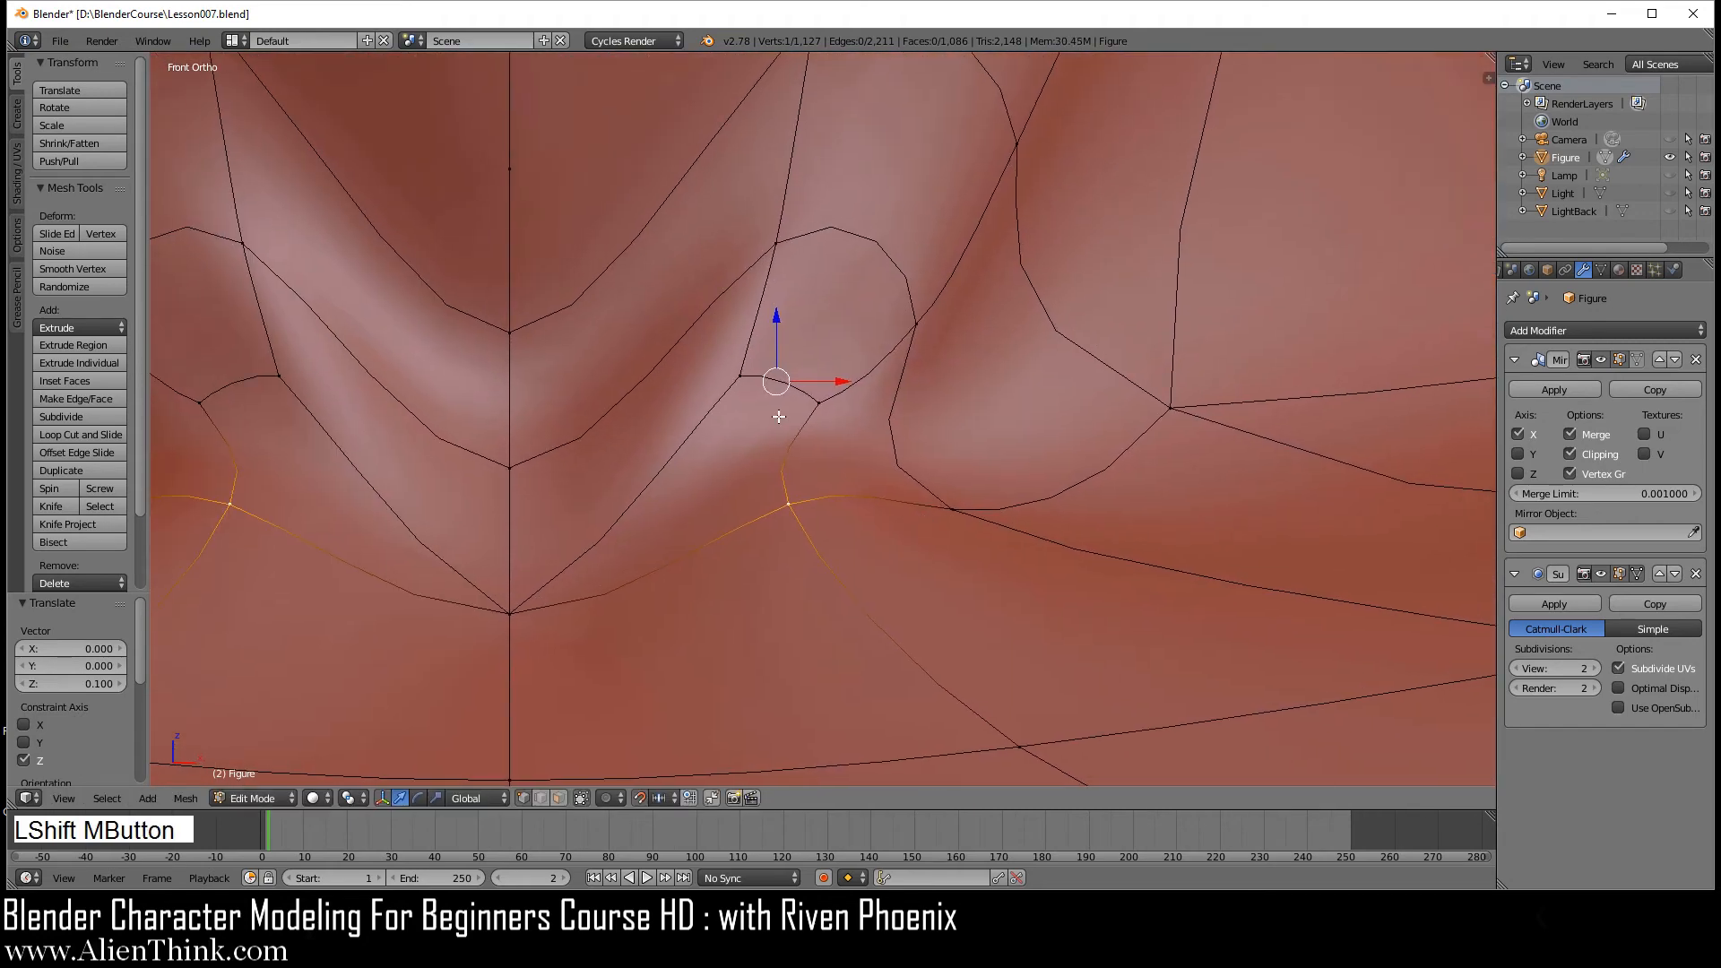
pyautogui.moveTo(775, 311); pyautogui.dragTo(772, 268)
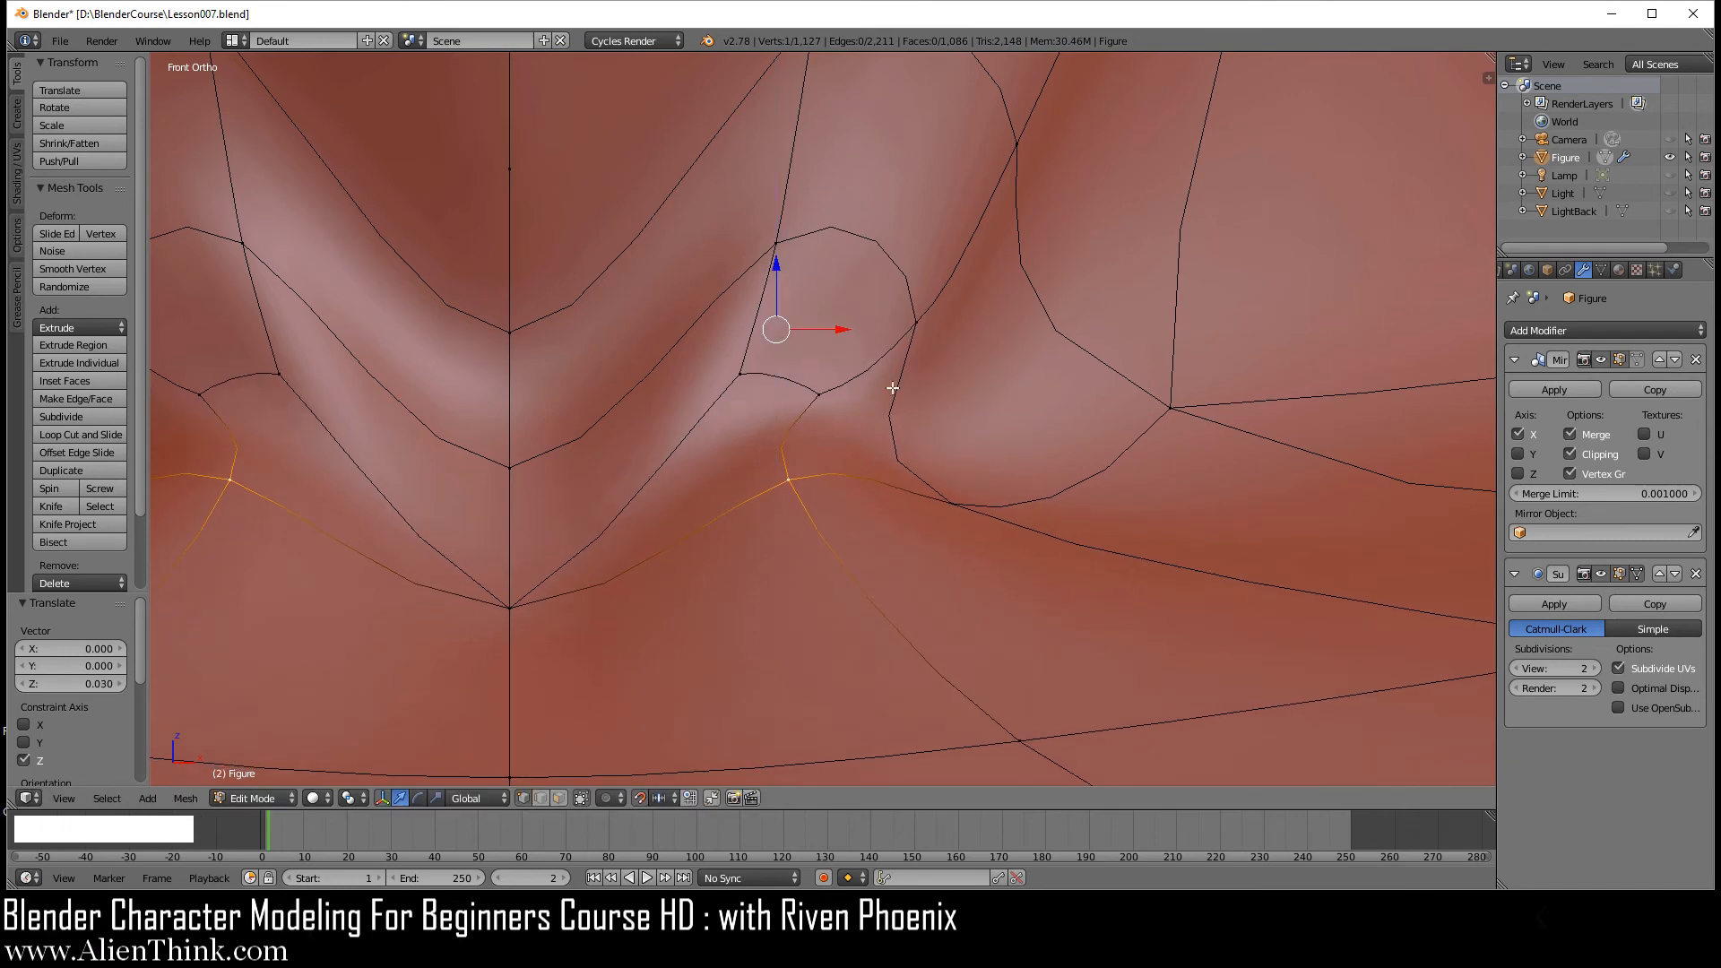
# - Check the neck and collarbone shading in Object Mode, and examine the torso's edge flow in front view in Edit Mode
pyautogui.scroll(-4, 922, 454)
pyautogui.press('Tab')
pyautogui.moveTo(905, 478); pyautogui.dragTo(776, 455, button='middle')
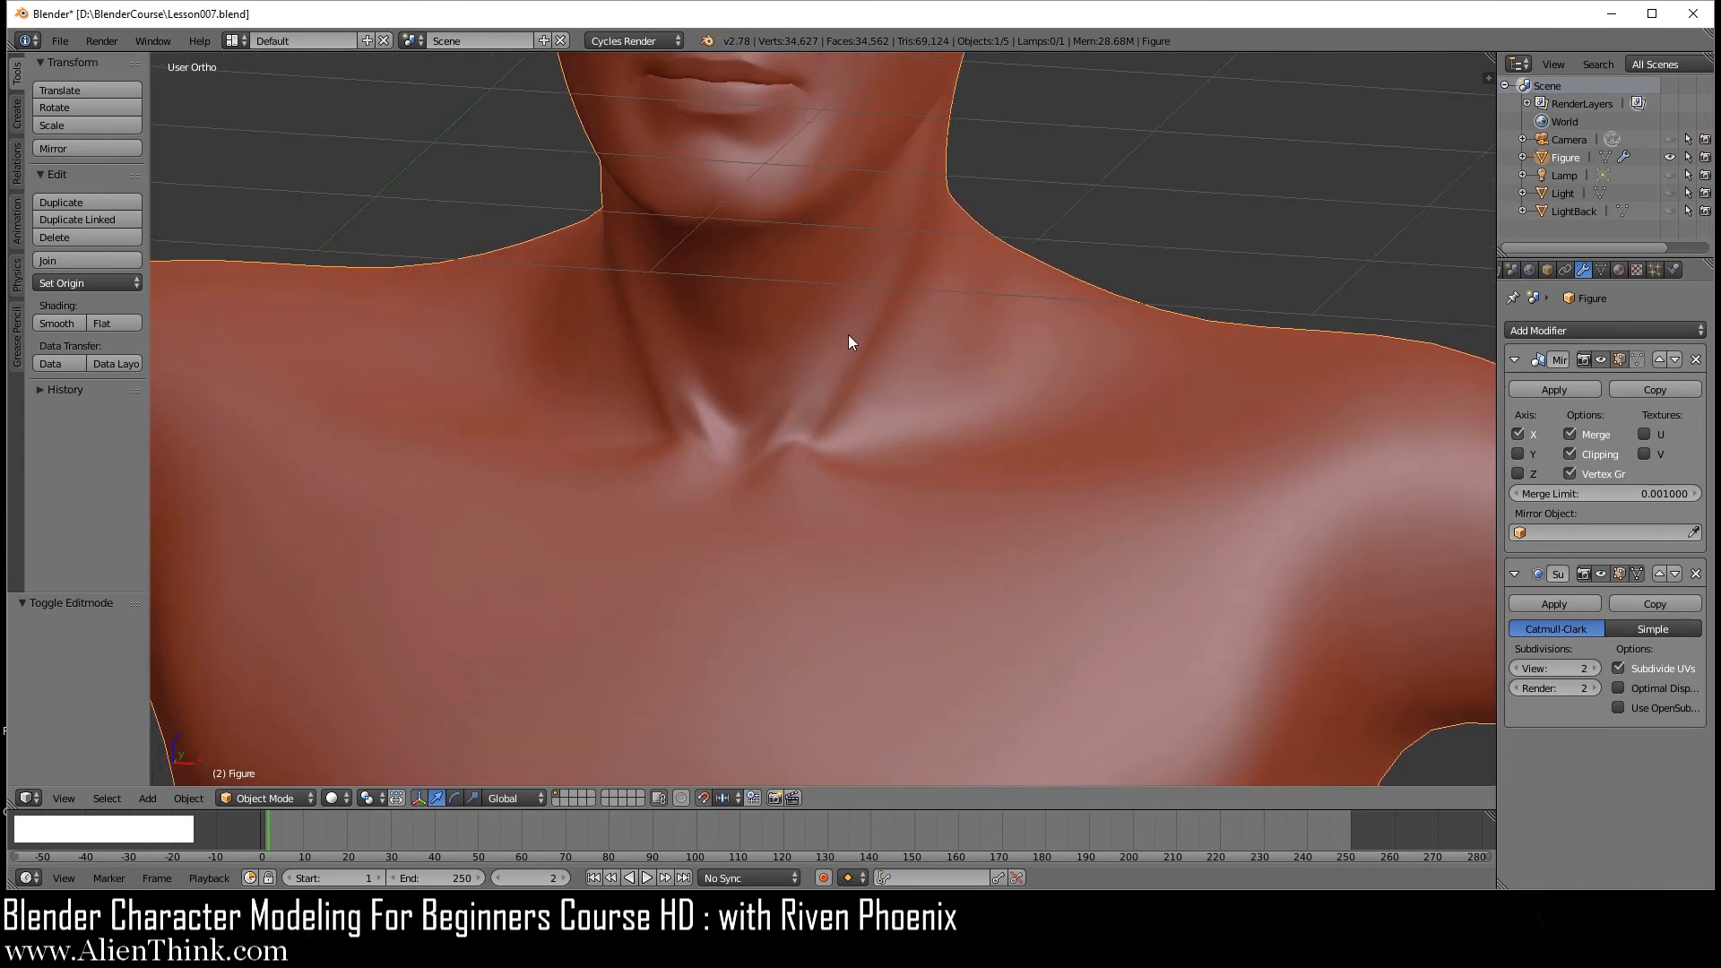
pyautogui.scroll(-2, 755, 436)
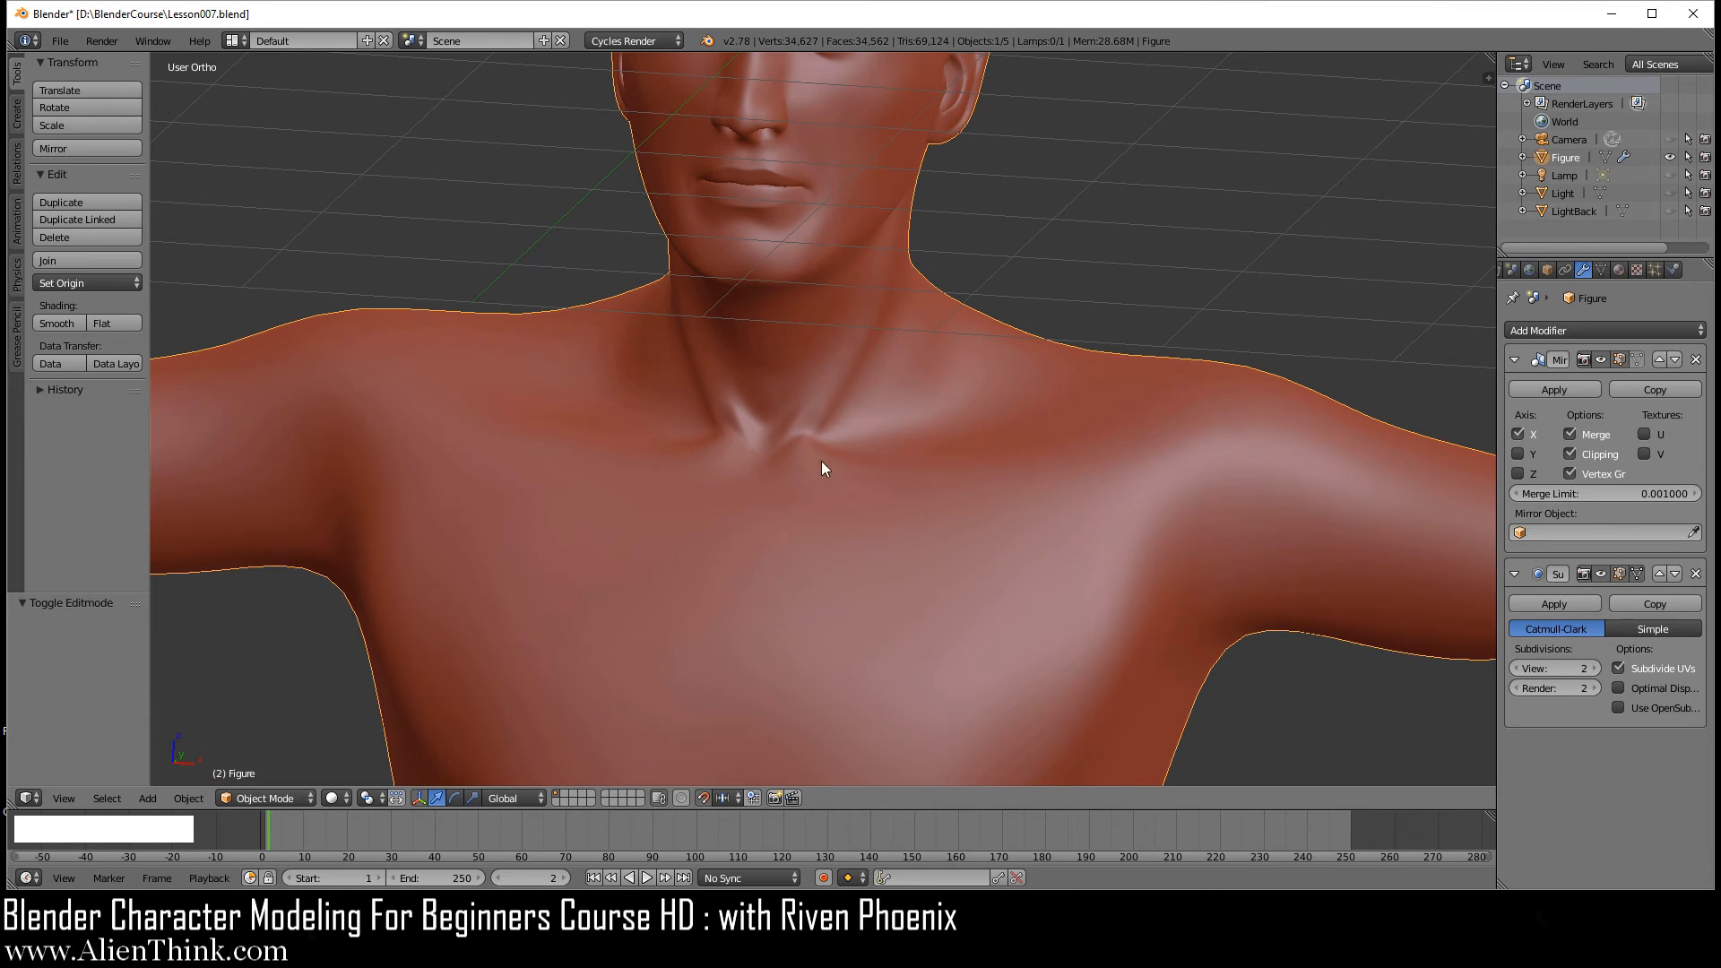
pyautogui.scroll(2, 844, 500)
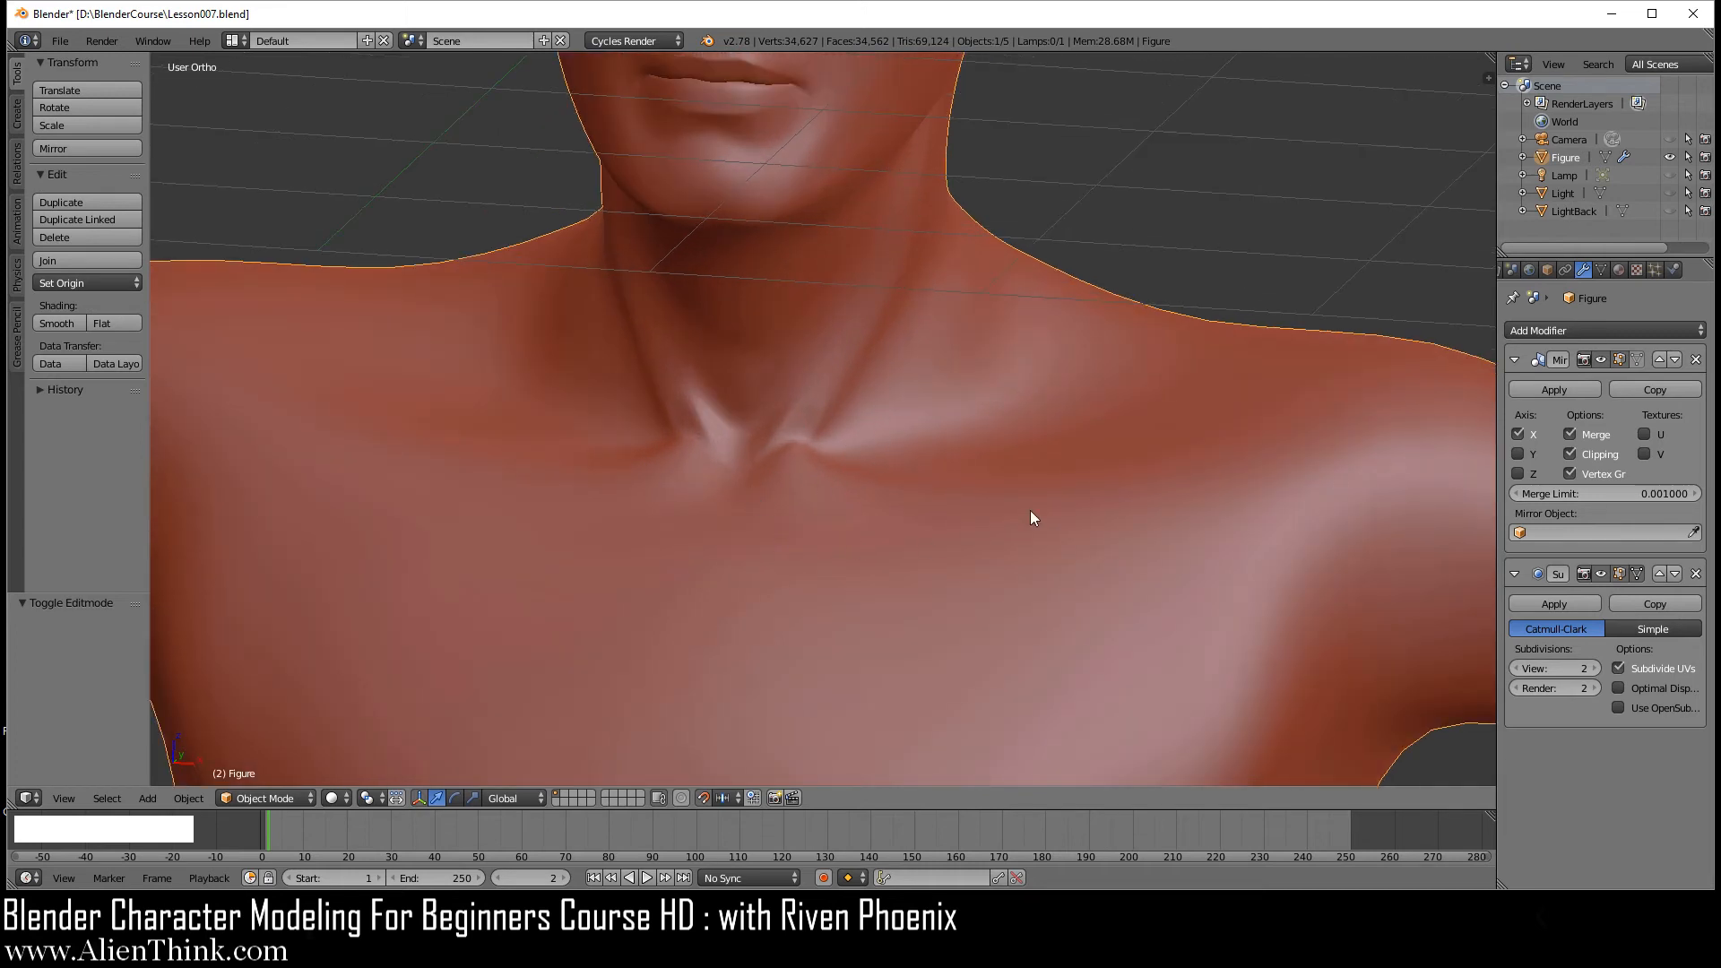
pyautogui.scroll(-2, 840, 549)
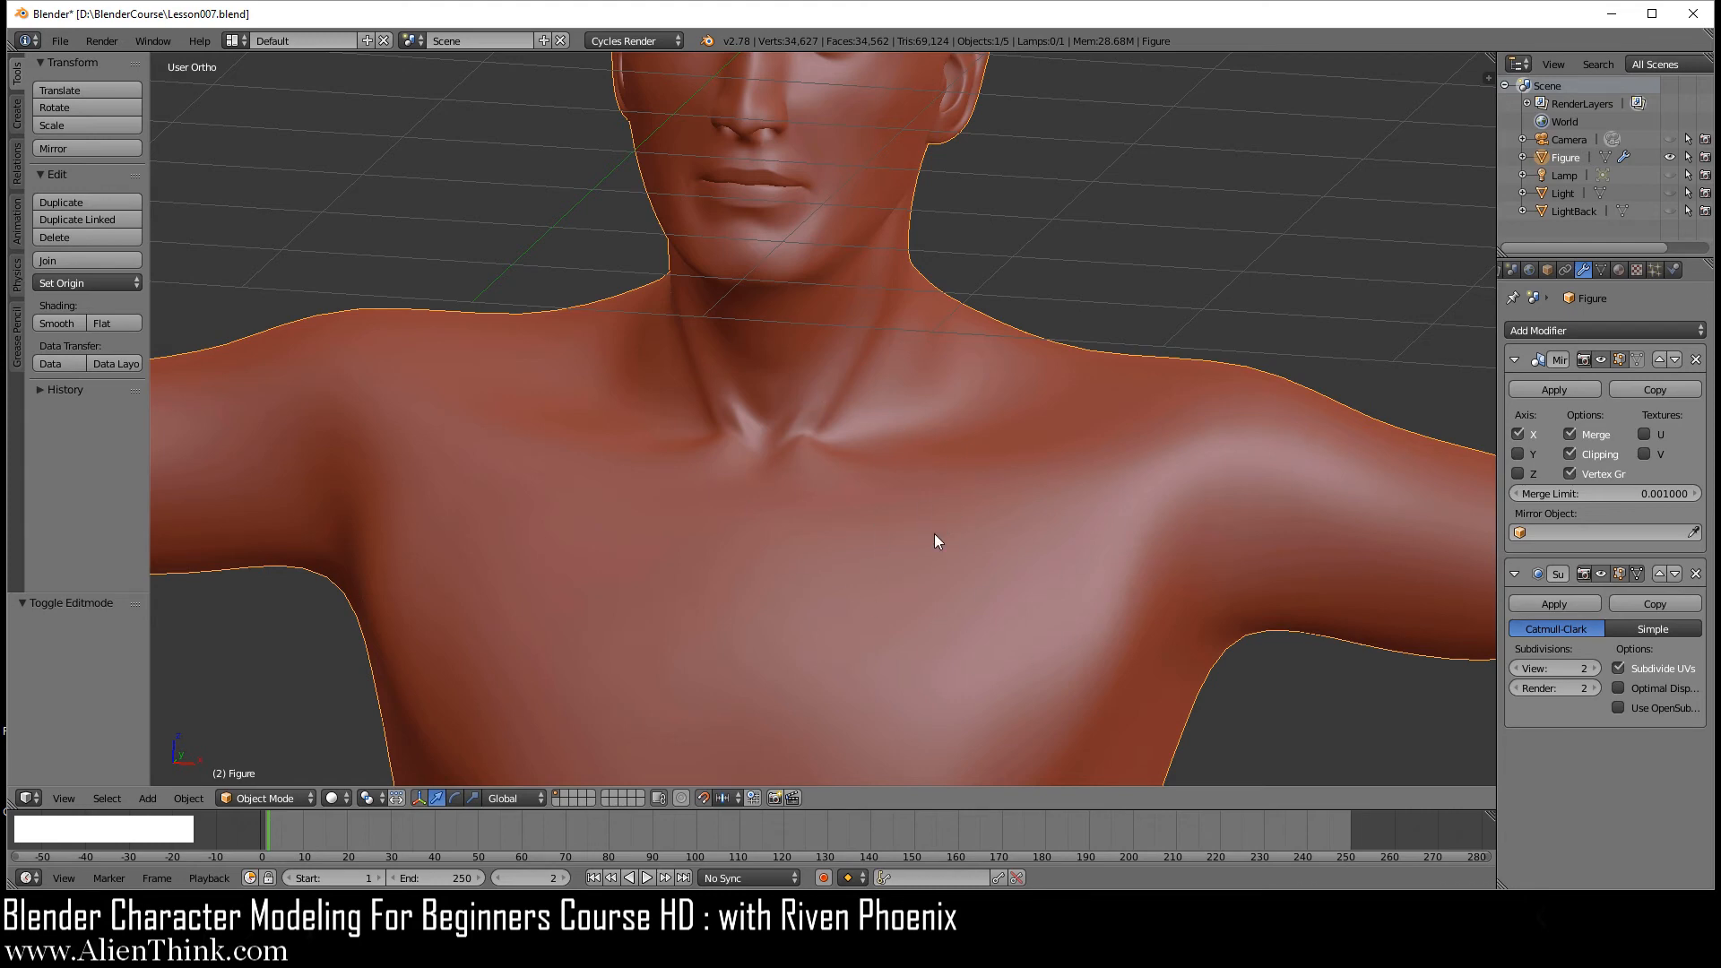
pyautogui.press('Tab')
pyautogui.press('KP_1')
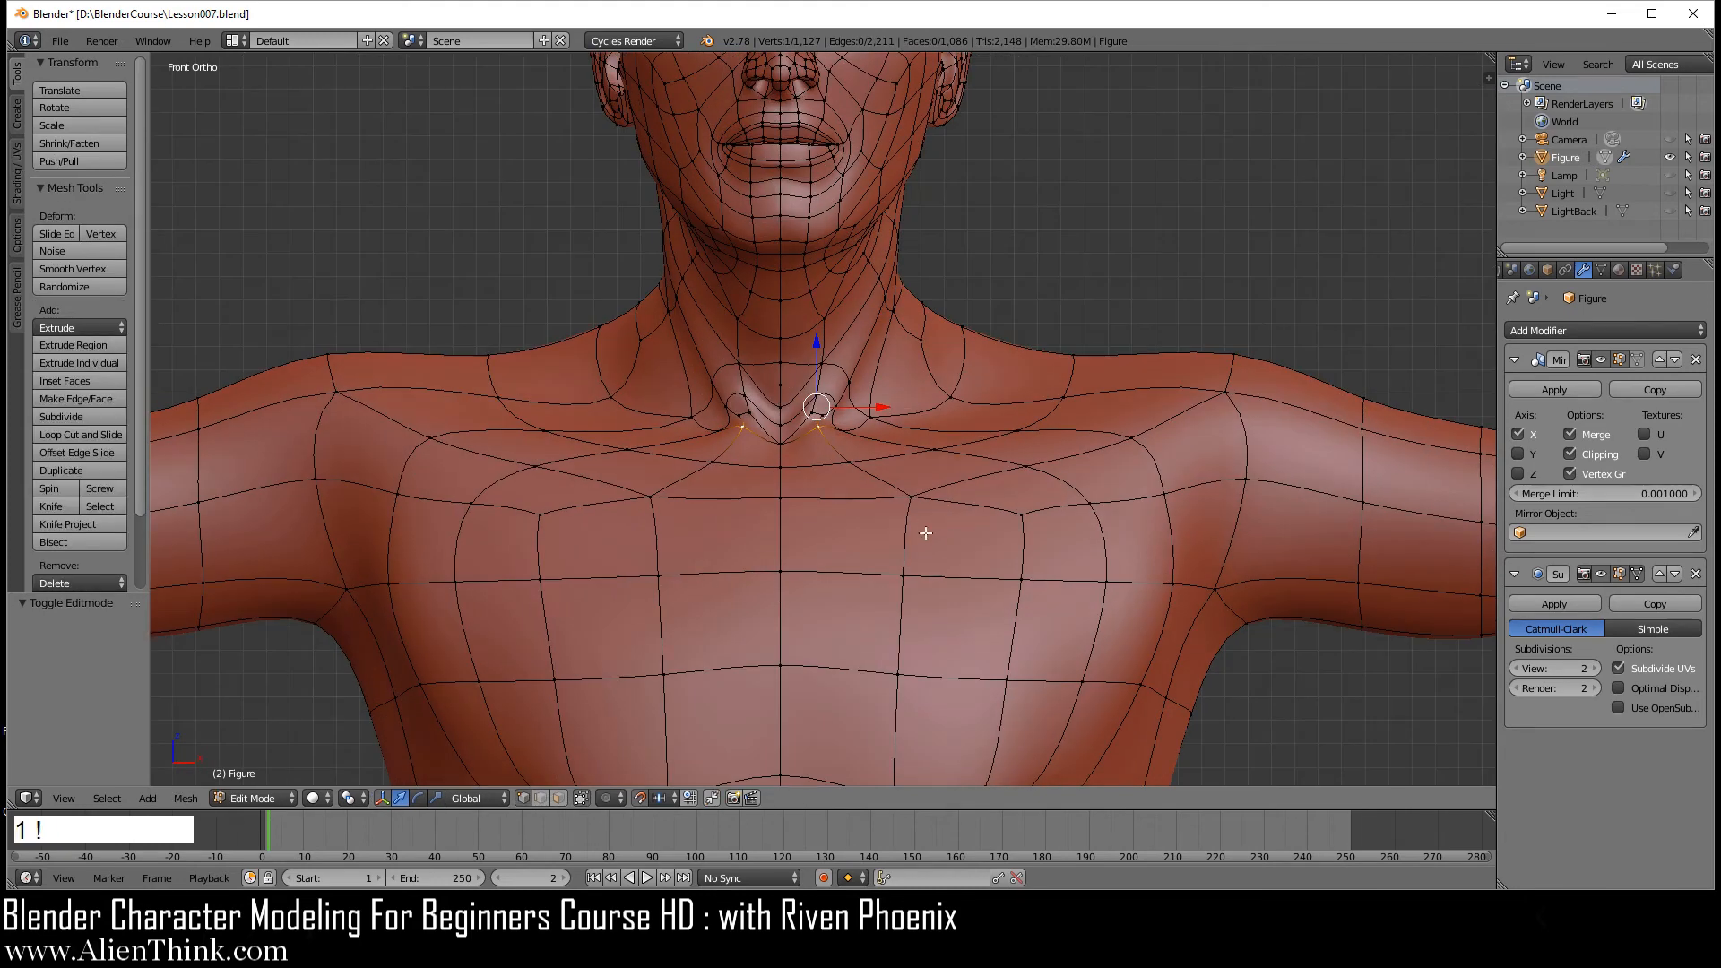
pyautogui.press('a')
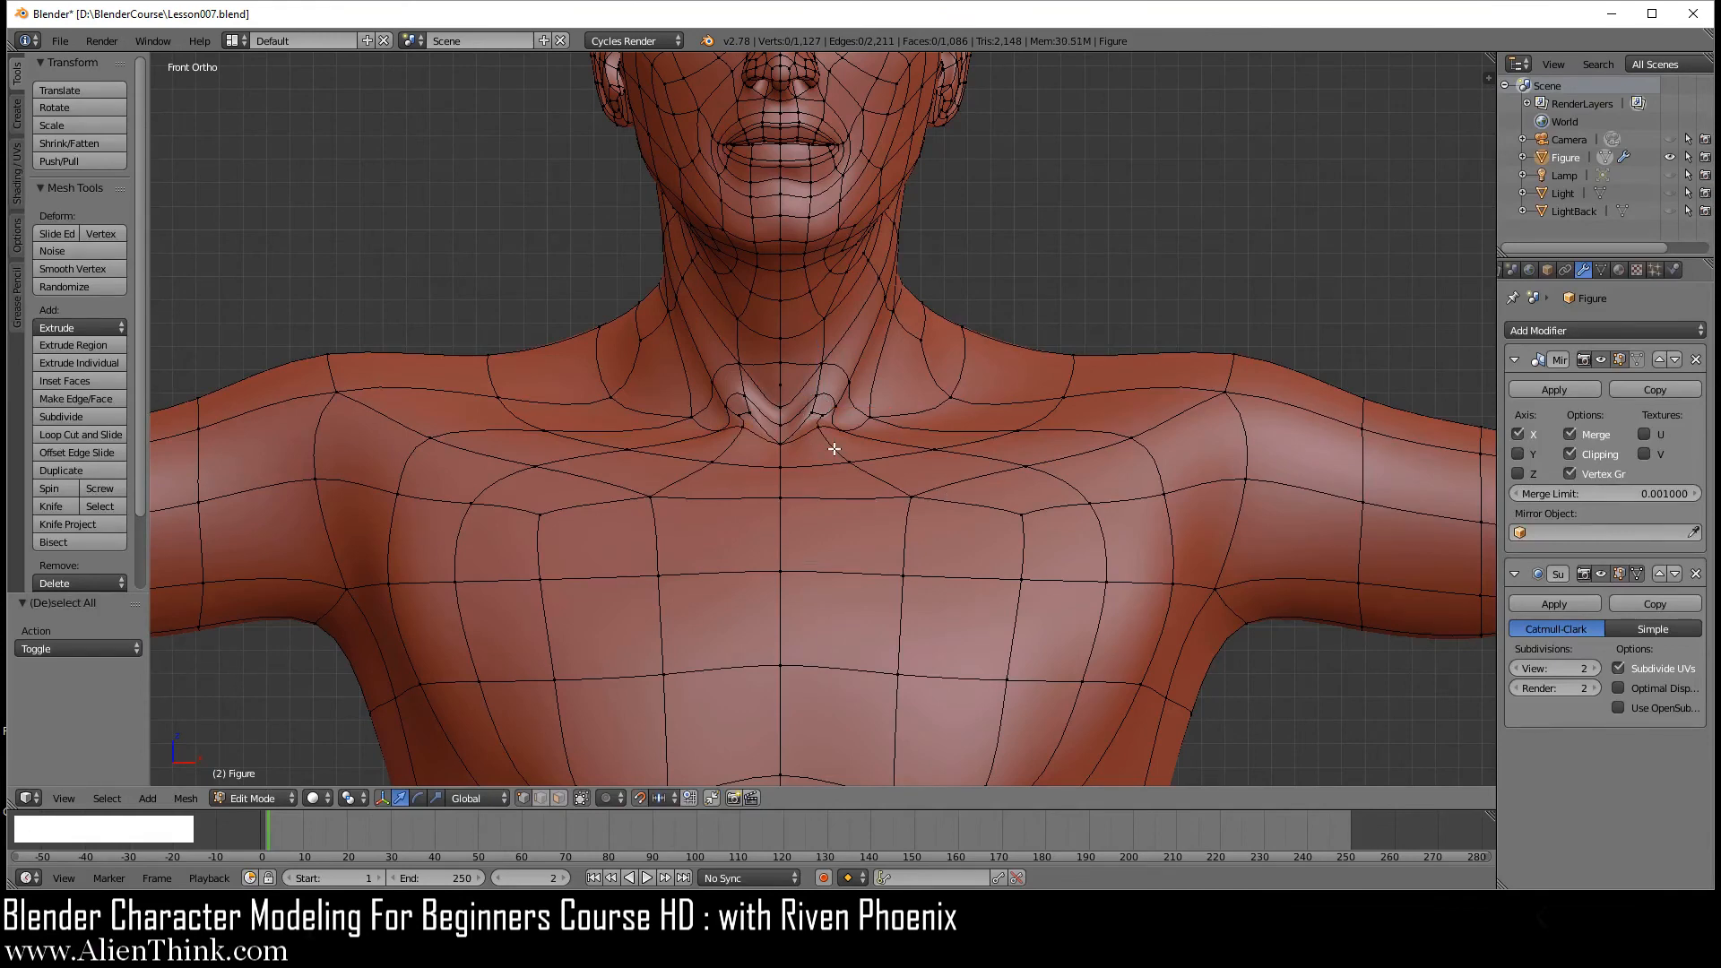
pyautogui.scroll(-2, 842, 537)
pyautogui.keyDown('shift'); pyautogui.moveTo(852, 559); pyautogui.dragTo(840, 279, button='middle'); pyautogui.keyUp('shift')
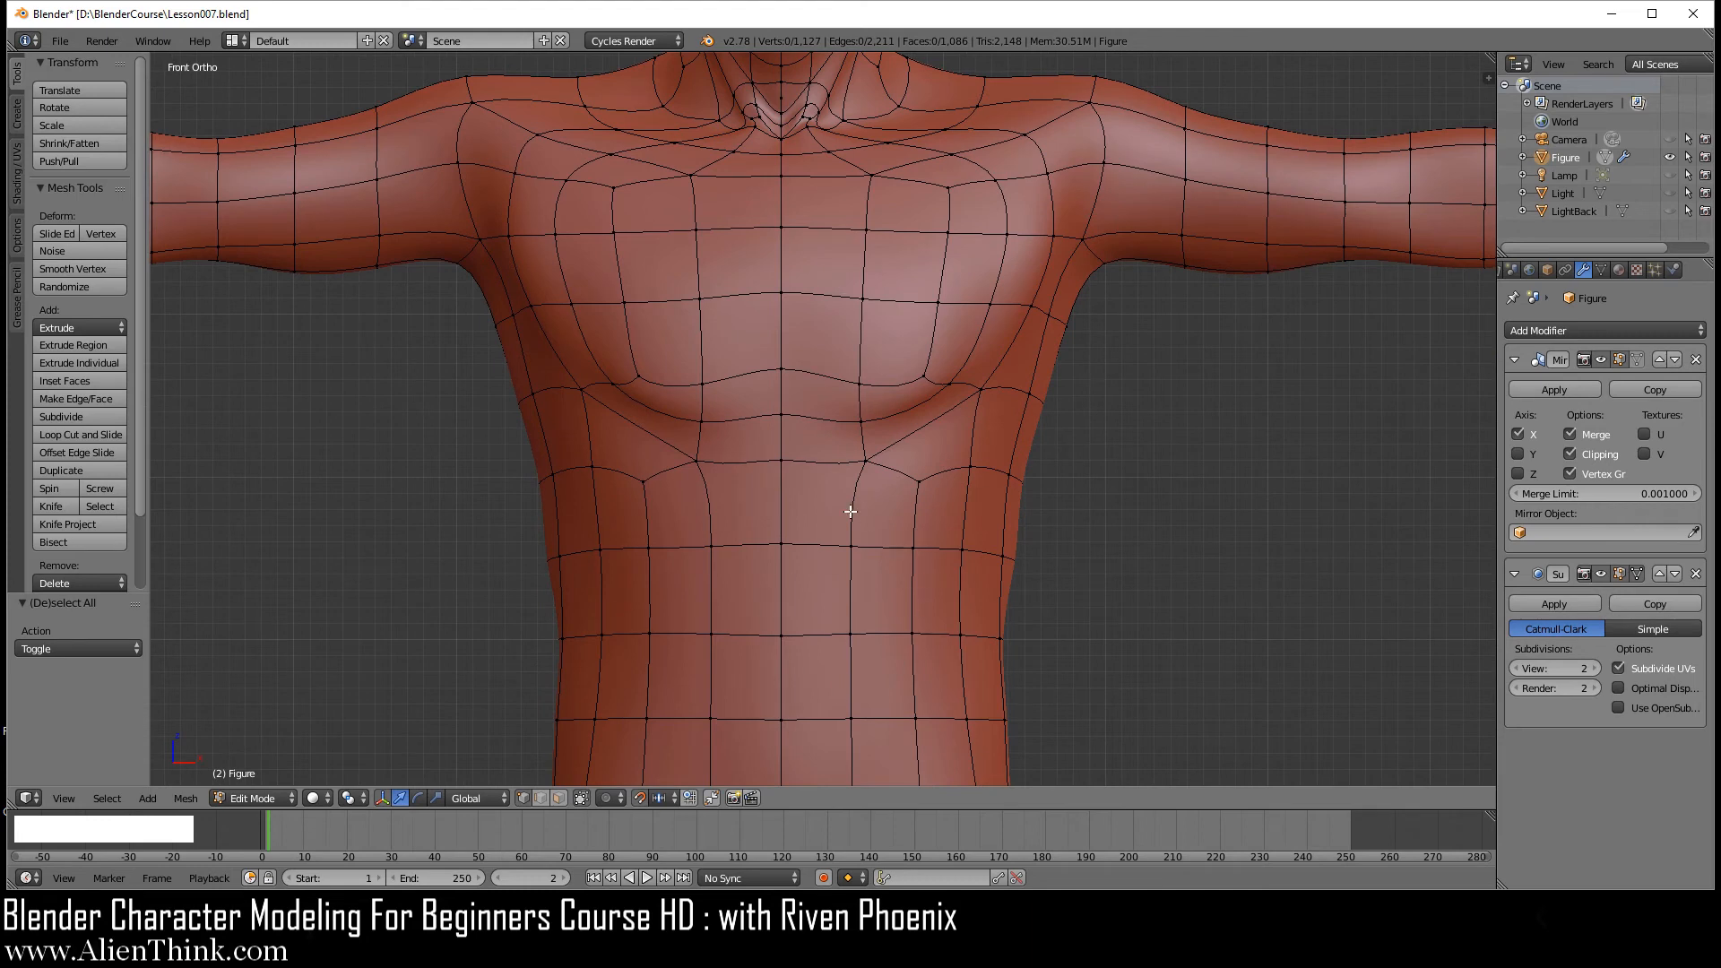
# - Rotate the upright edge on the slope between neck and shoulder clockwise, and rotate the neighbouring edge at the neck's side clockwise
pyautogui.press('shift')
pyautogui.keyDown('shift'); pyautogui.moveTo(823, 264); pyautogui.dragTo(791, 594, button='middle'); pyautogui.keyUp('shift')
pyautogui.scroll(3, 850, 421)
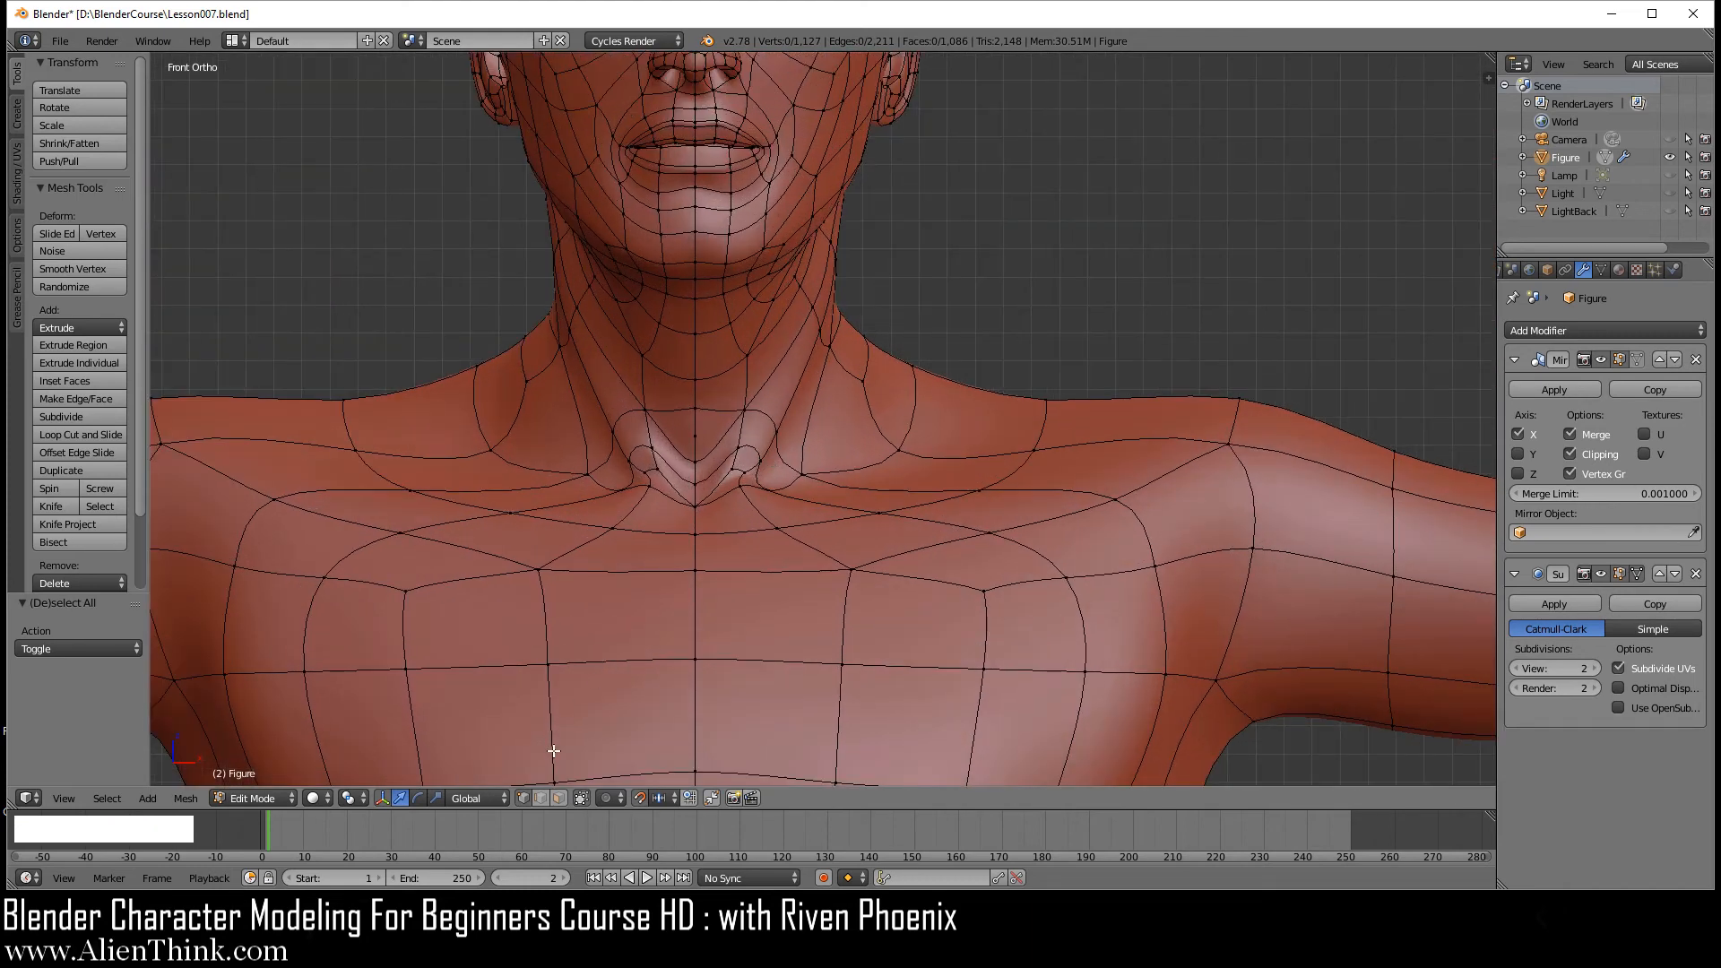
pyautogui.click(541, 799)
pyautogui.keyDown('shift'); pyautogui.moveTo(929, 611); pyautogui.dragTo(887, 598, button='middle'); pyautogui.keyUp('shift')
pyautogui.scroll(2, 918, 565)
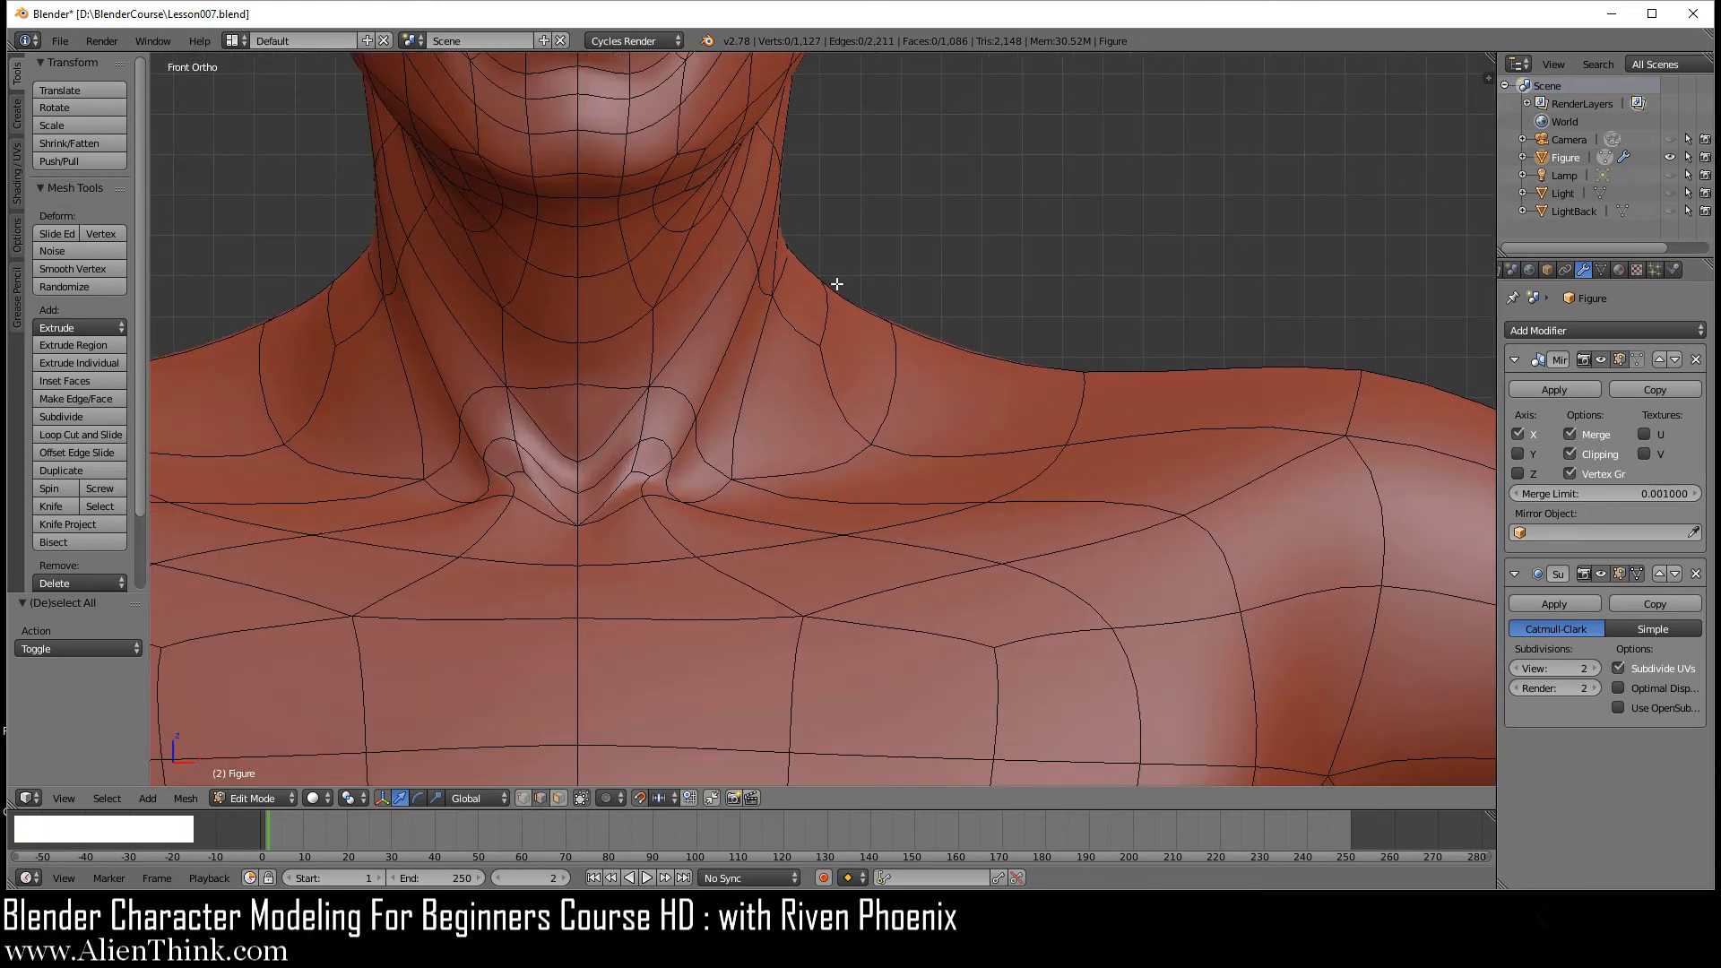
pyautogui.rightClick(891, 383)
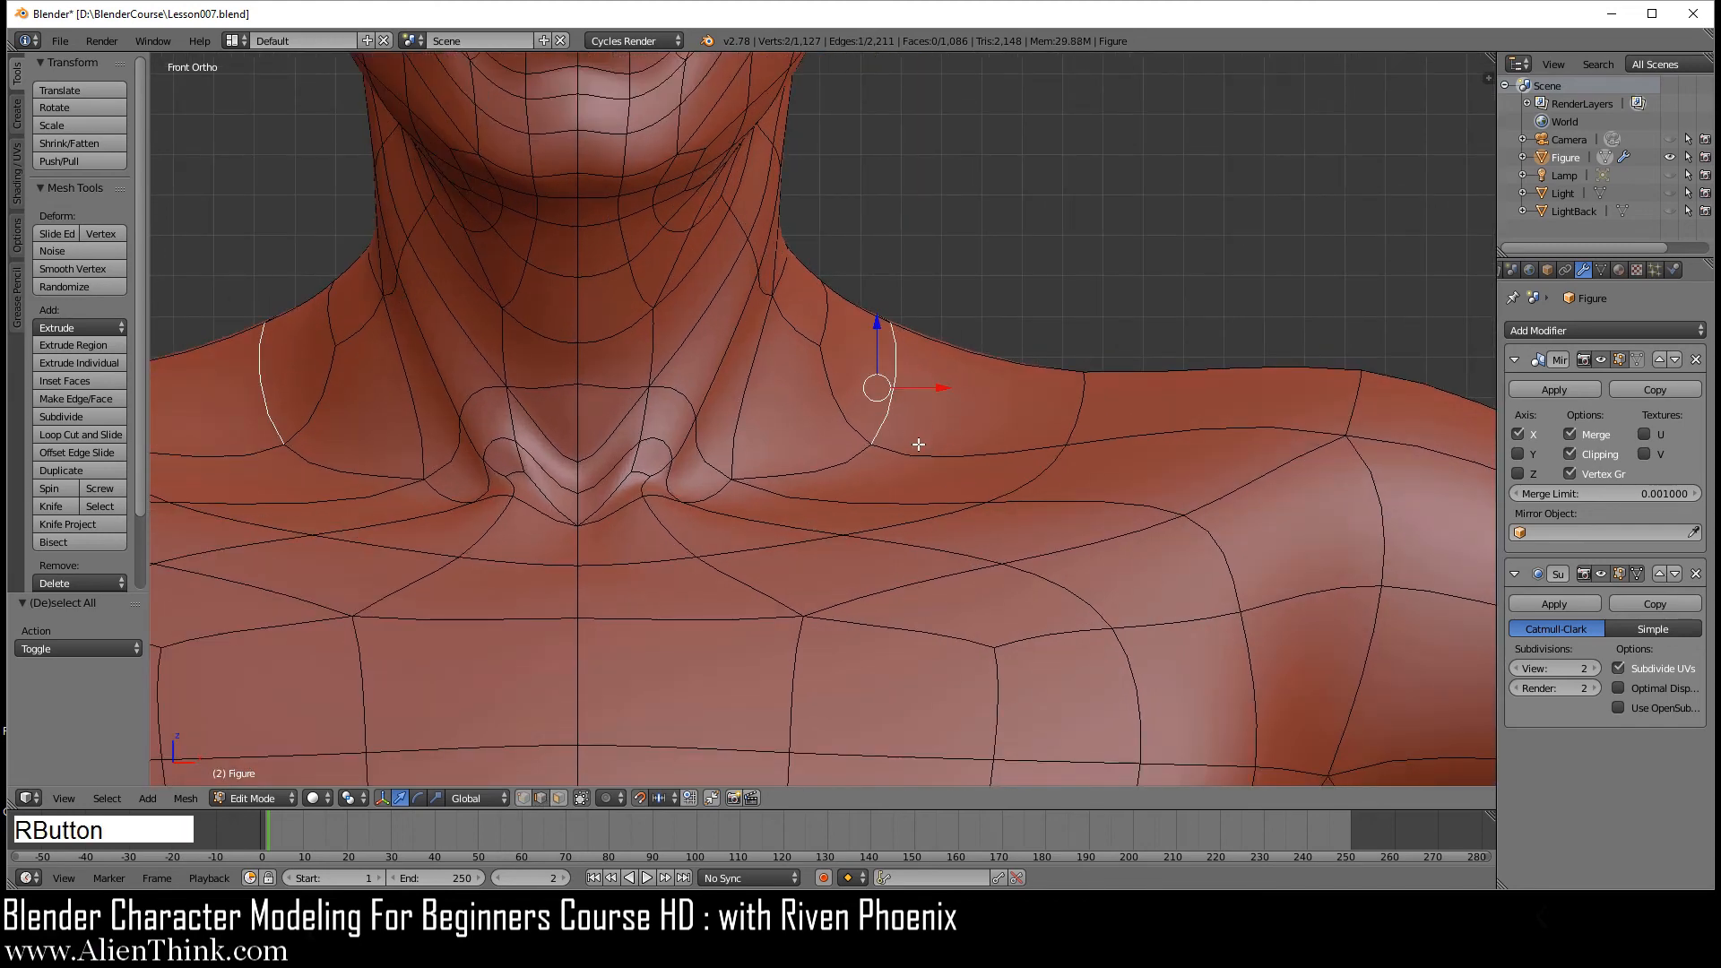
pyautogui.hotkey('ctrl', 'a')
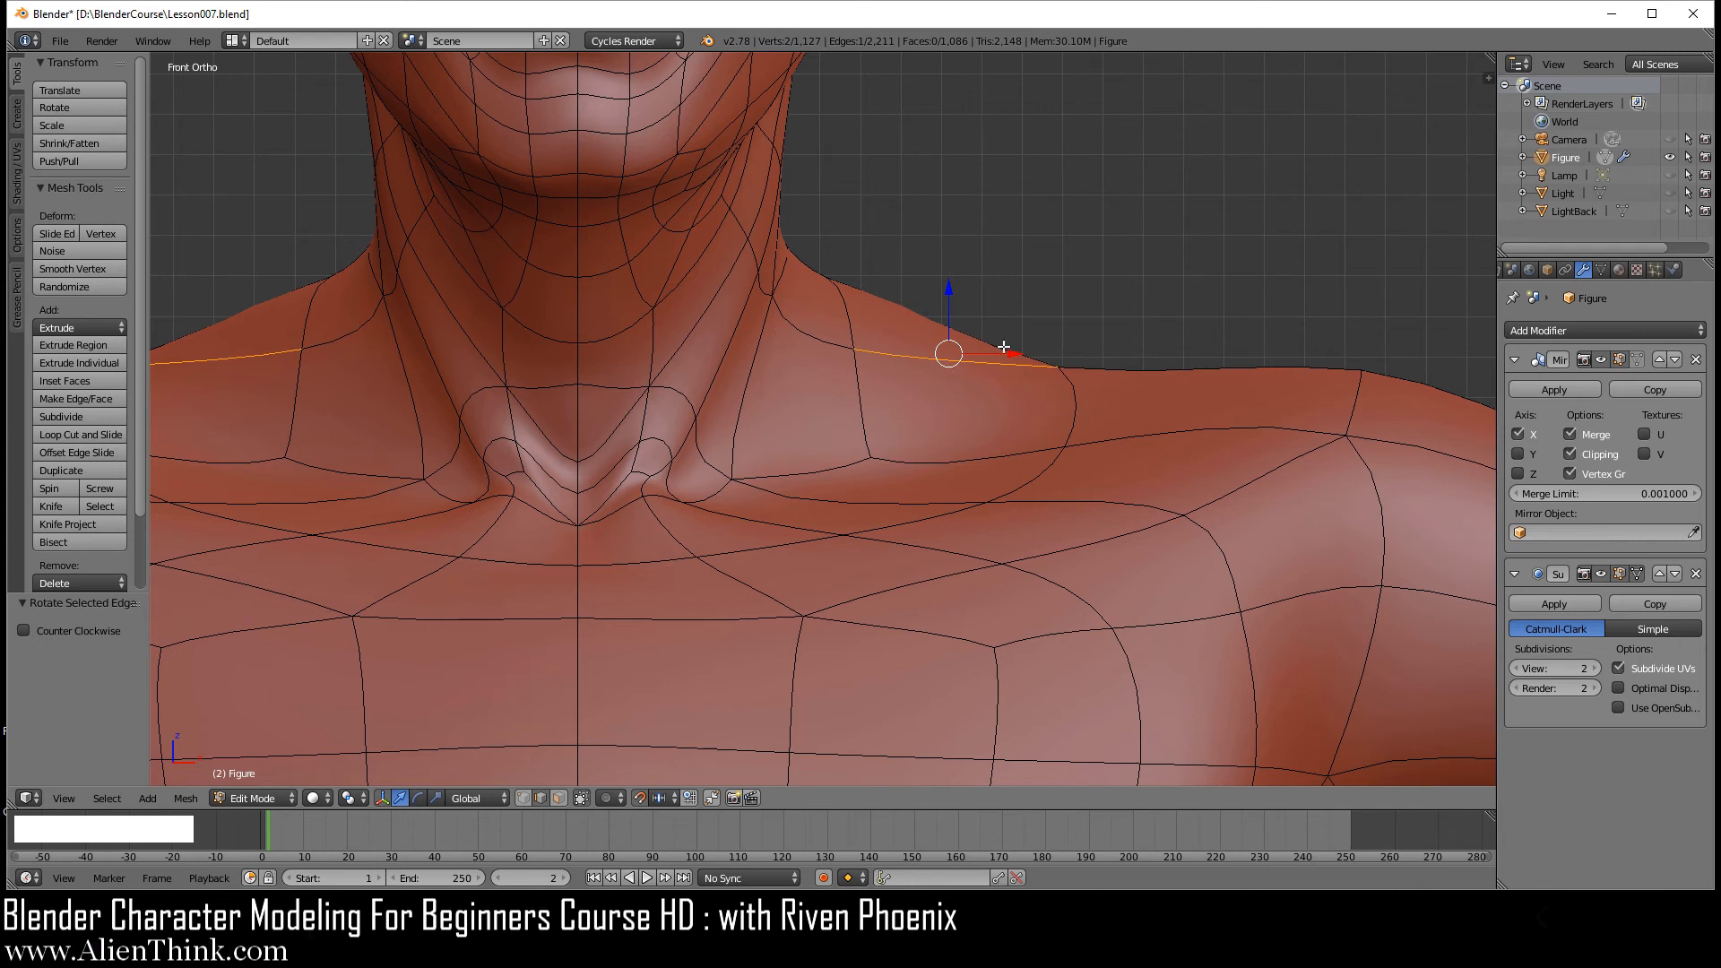
pyautogui.rightClick(795, 325)
pyautogui.hotkey('ctrl', 'a')
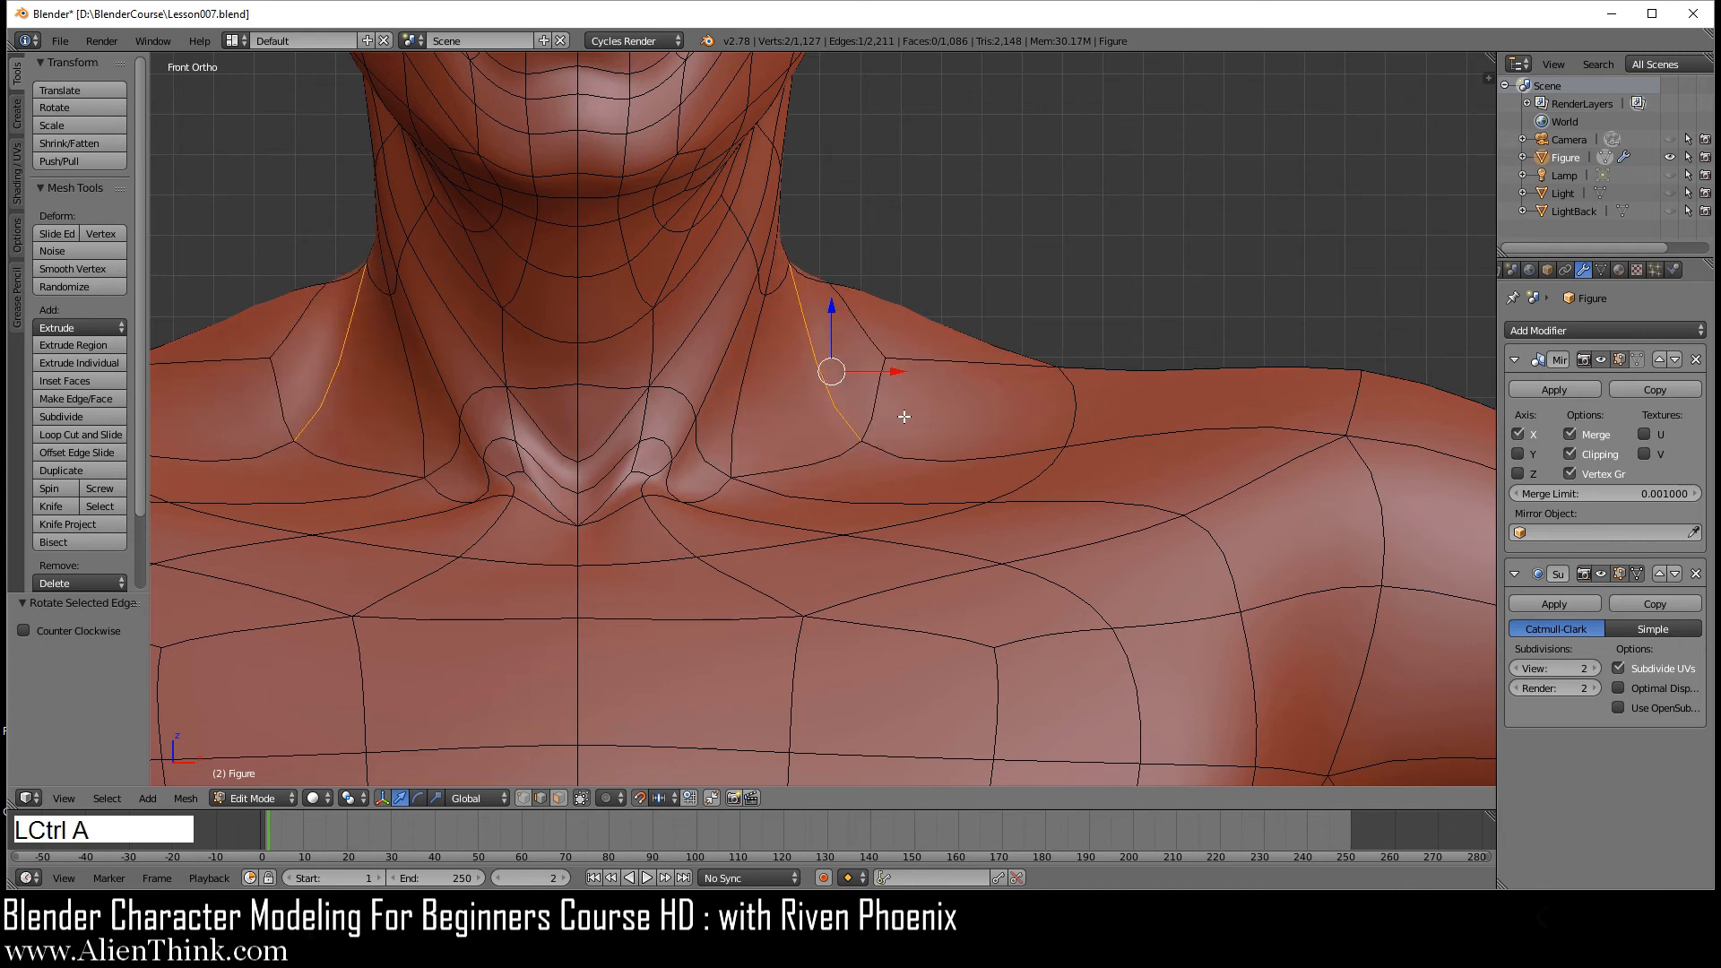
# - Extrude the large face at the side of the neck base in place, without moving it
pyautogui.click(558, 797)
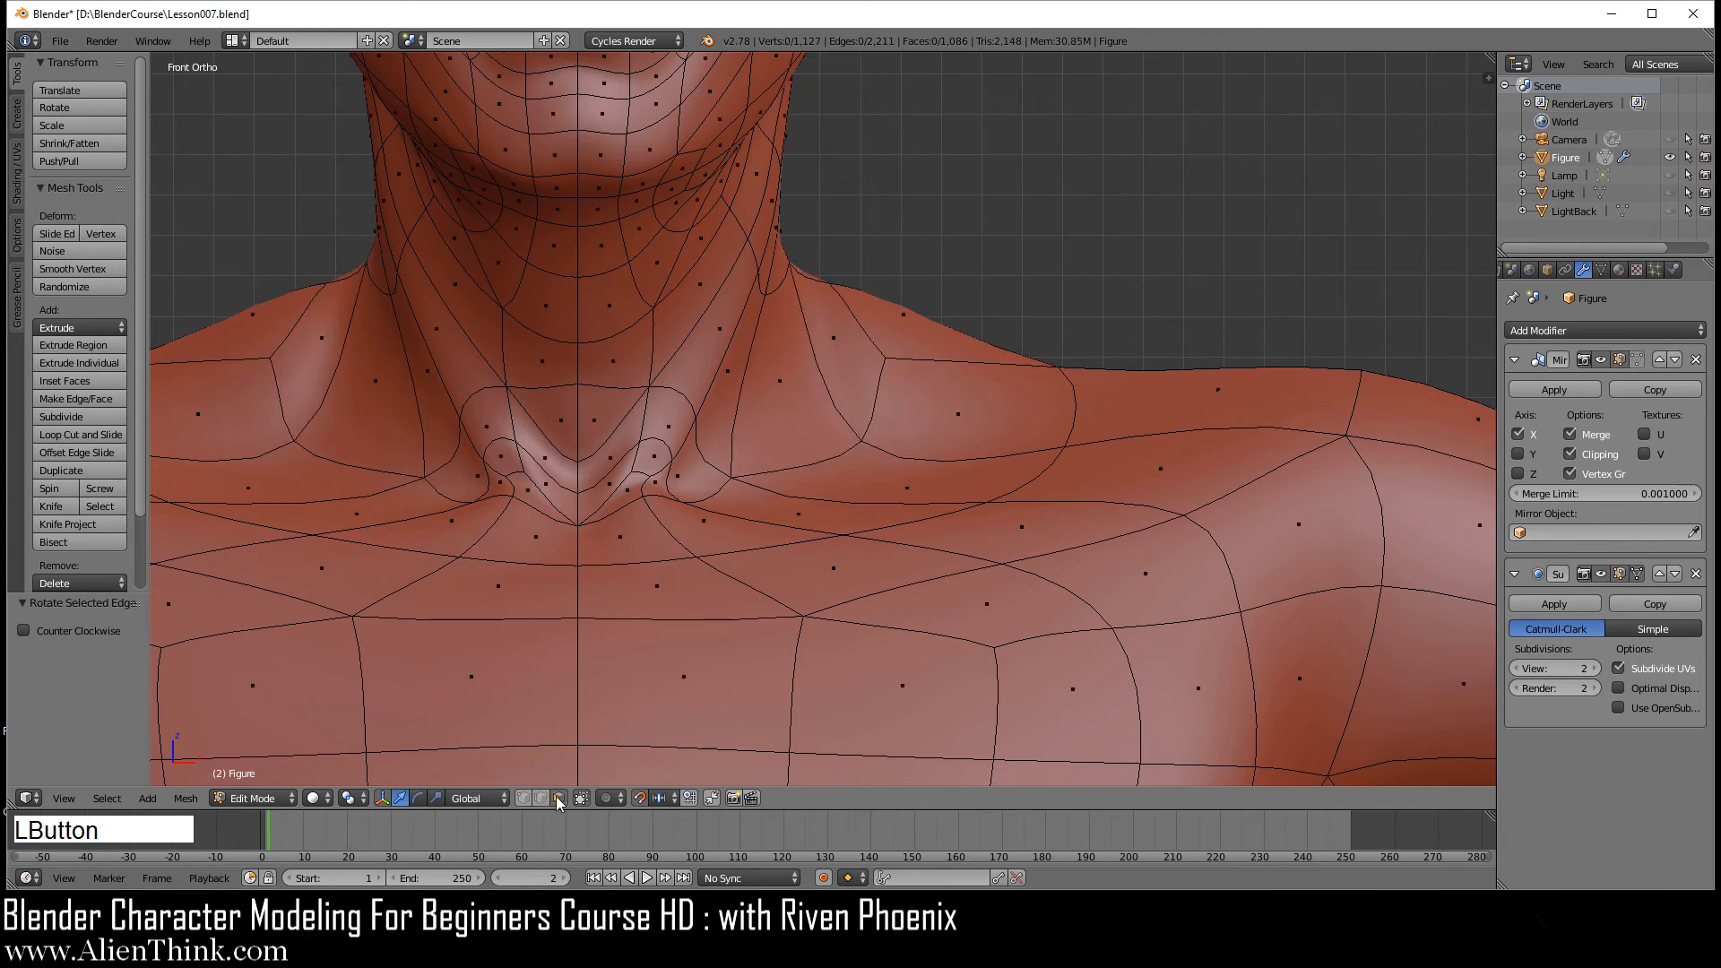
pyautogui.rightClick(792, 400)
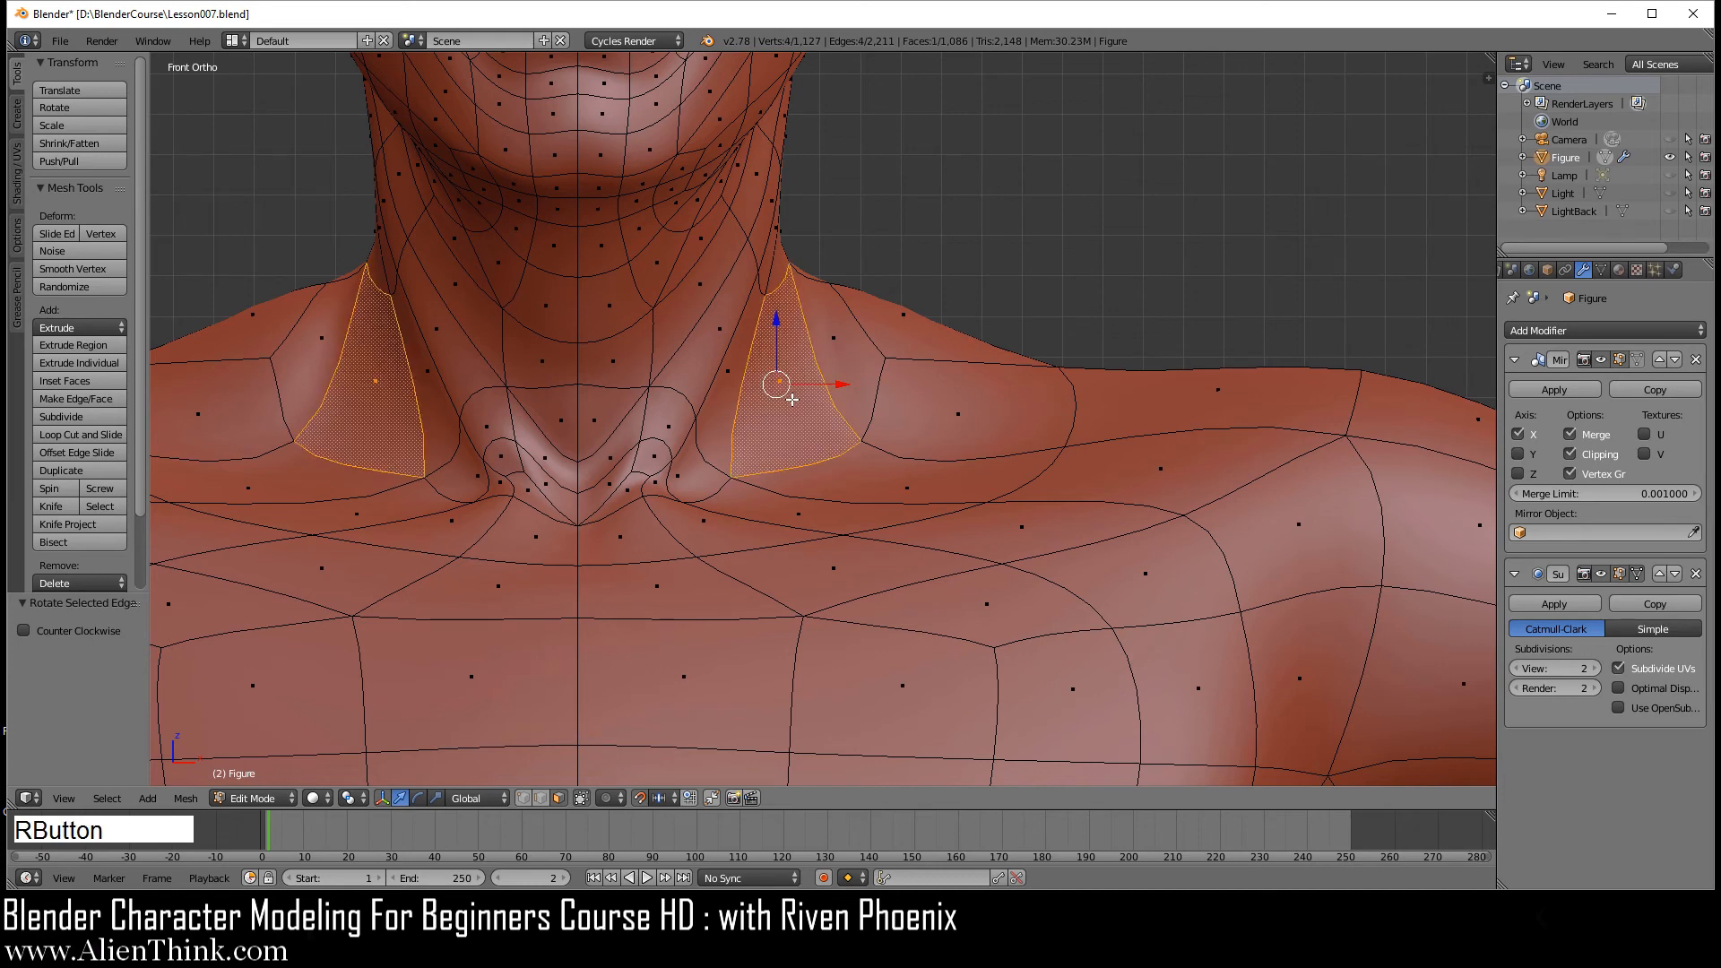
pyautogui.press('e')
pyautogui.rightClick(961, 467)
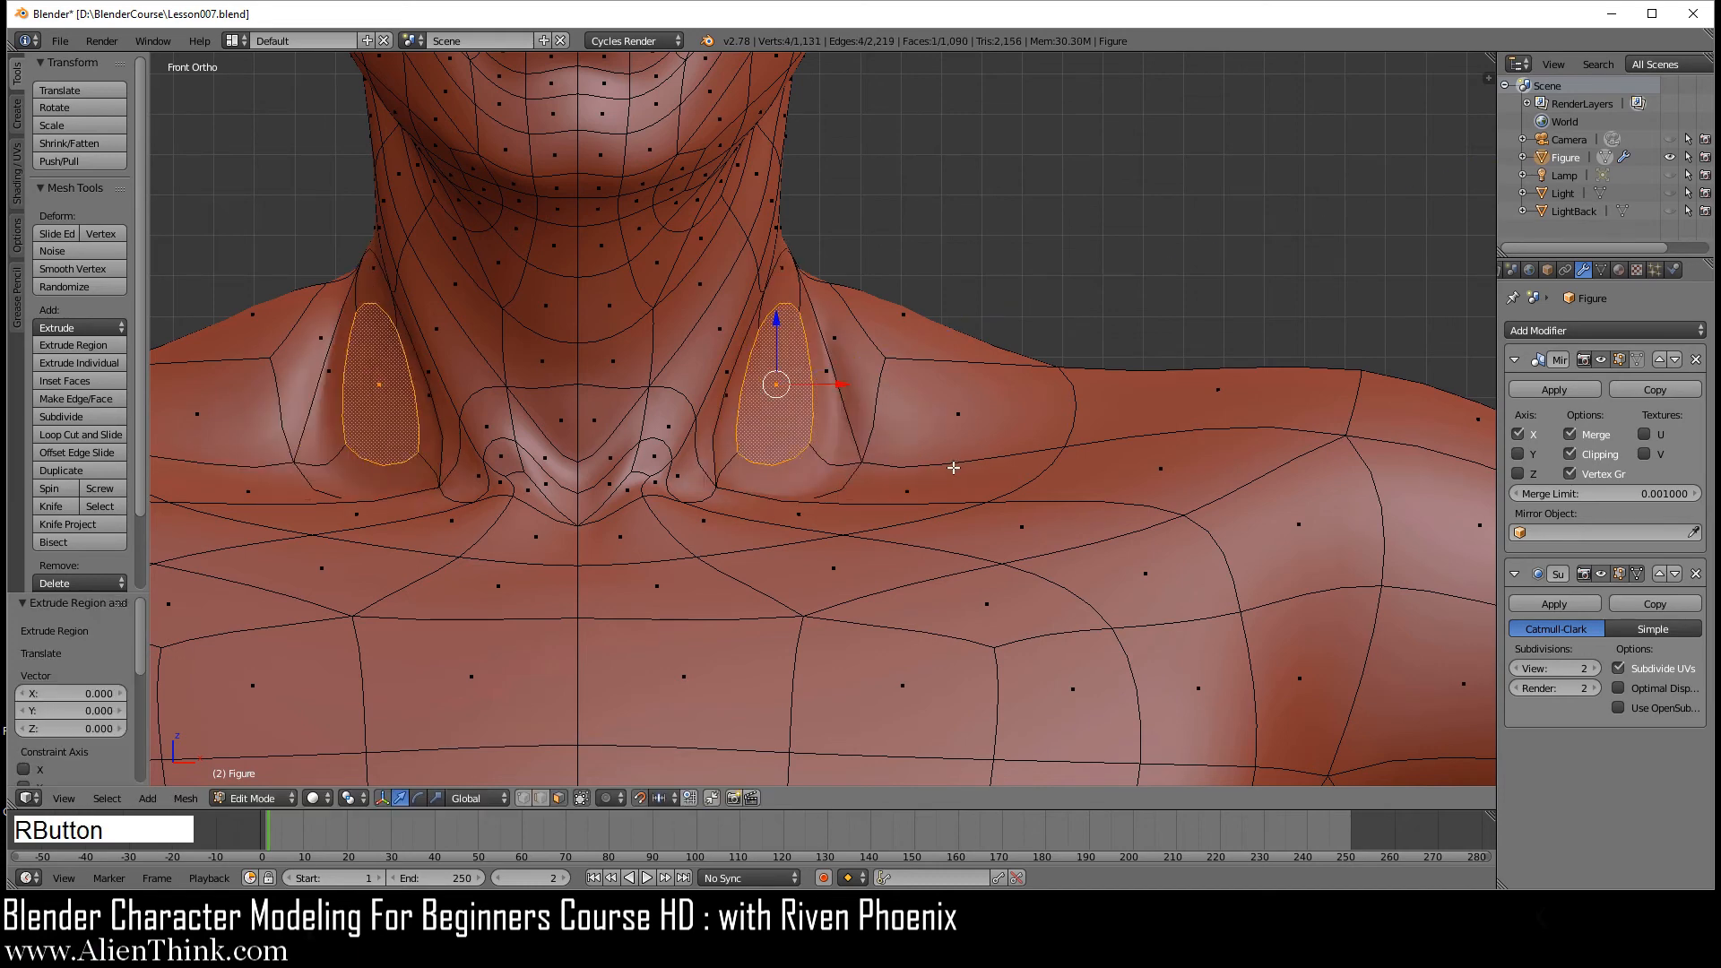
# - Select the extruded neck-side face together with its four surrounding faces and smooth the selection twice
pyautogui.moveTo(901, 427); pyautogui.dragTo(831, 463, button='middle')
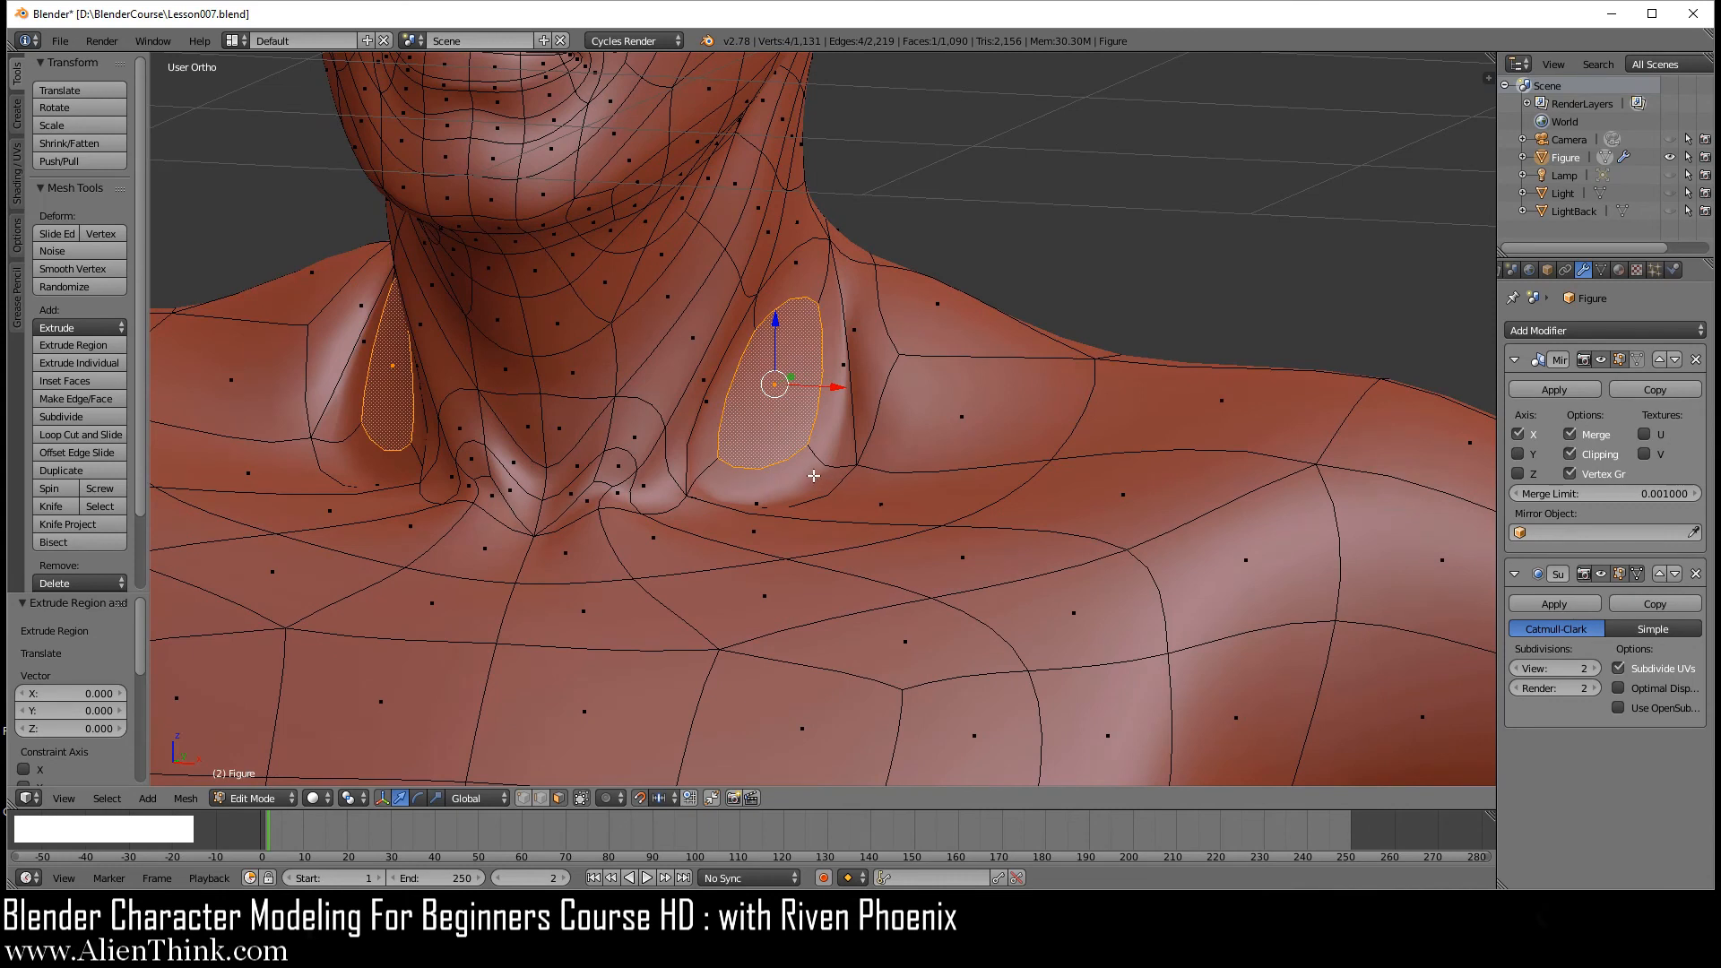
pyautogui.keyDown('shift'); pyautogui.rightClick(816, 478); pyautogui.keyUp('shift')
pyautogui.keyDown('shift'); pyautogui.rightClick(830, 425); pyautogui.keyUp('shift')
pyautogui.keyDown('shift'); pyautogui.rightClick(790, 283); pyautogui.keyUp('shift')
pyautogui.keyDown('shift'); pyautogui.rightClick(720, 384); pyautogui.keyUp('shift')
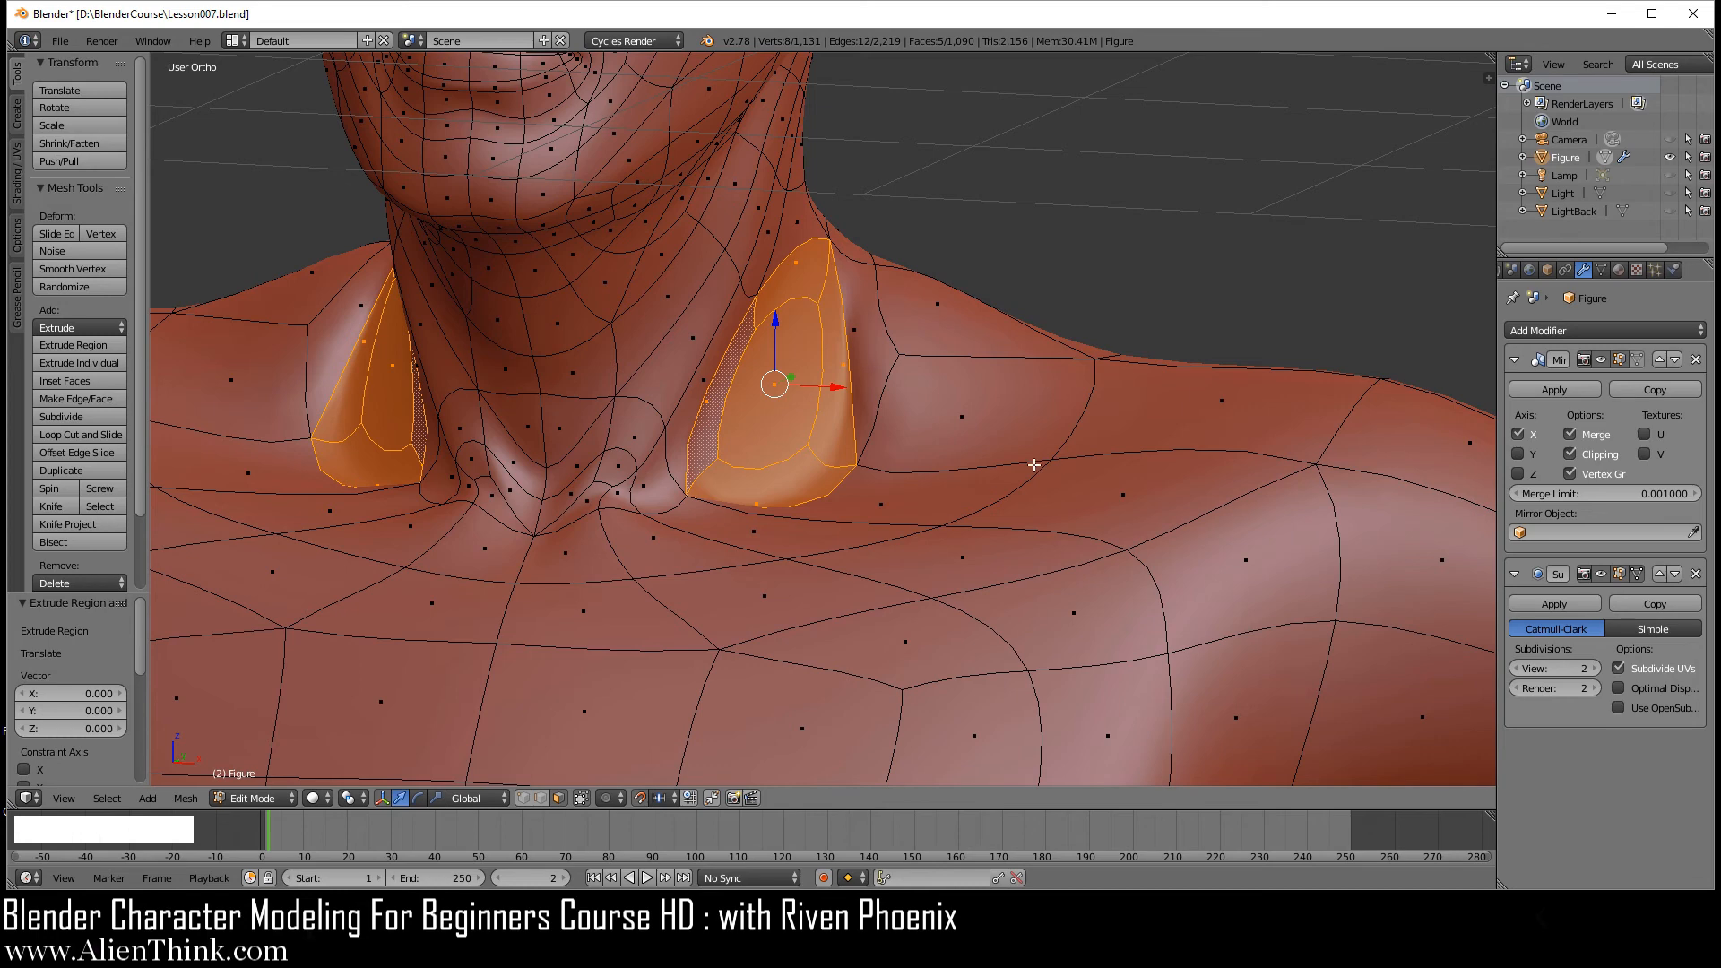
pyautogui.press('w')
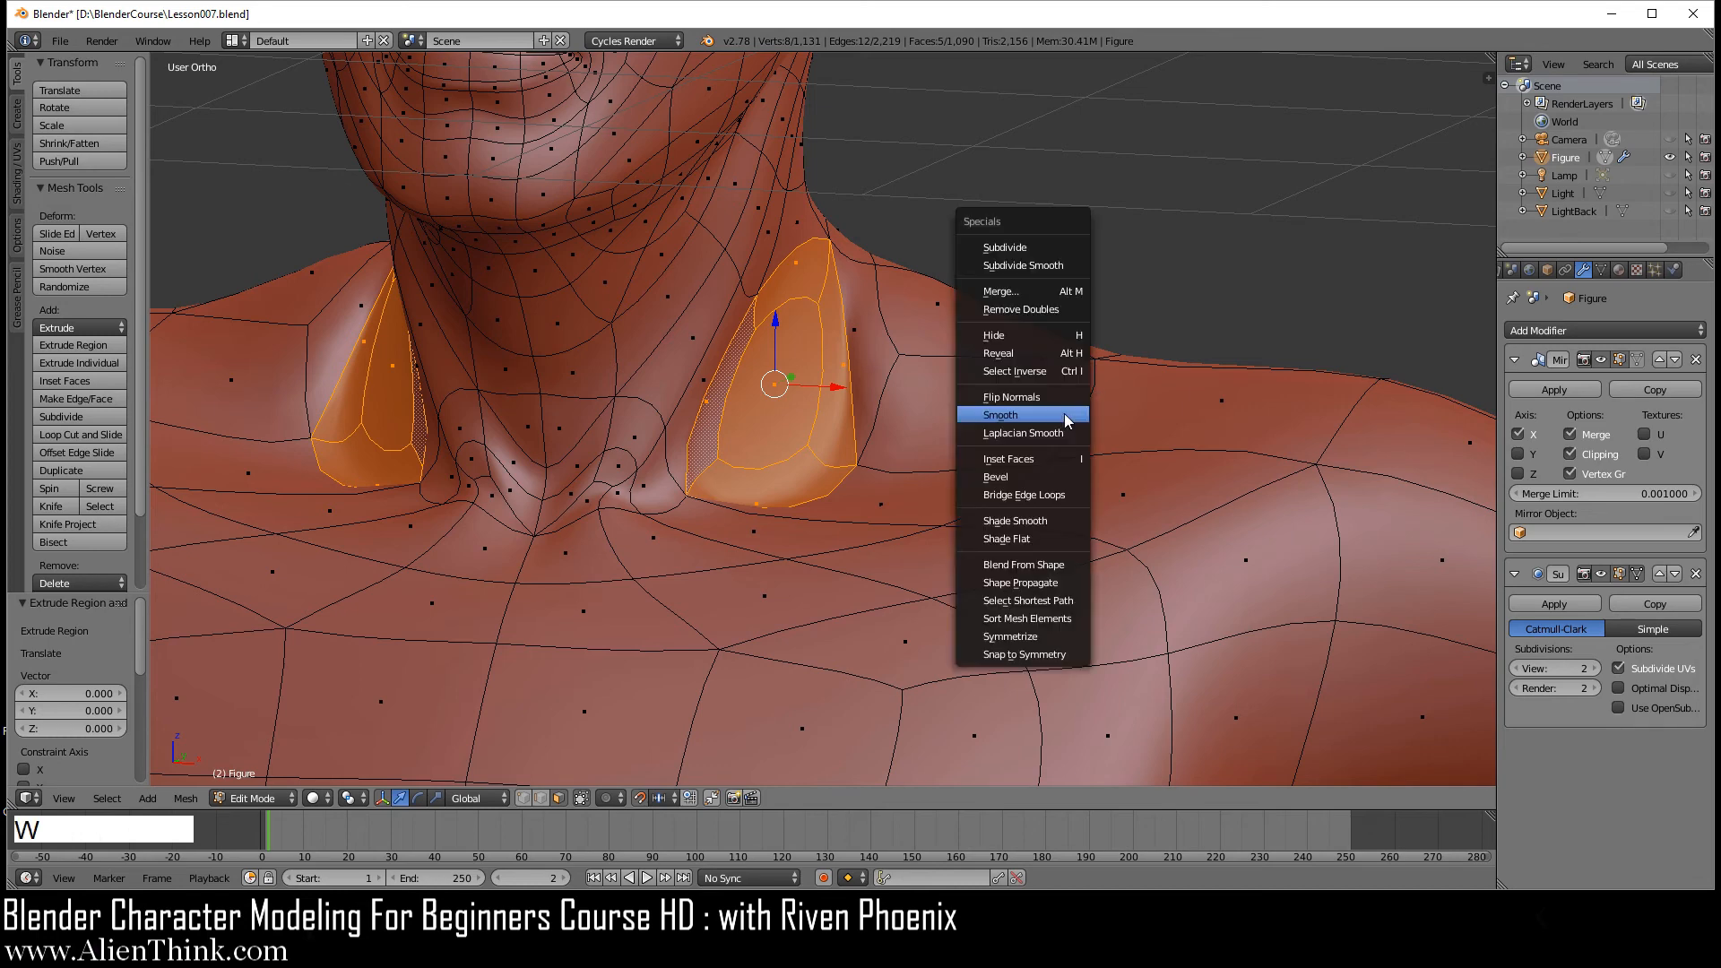
pyautogui.click(1065, 415)
pyautogui.press('w')
pyautogui.click(1064, 418)
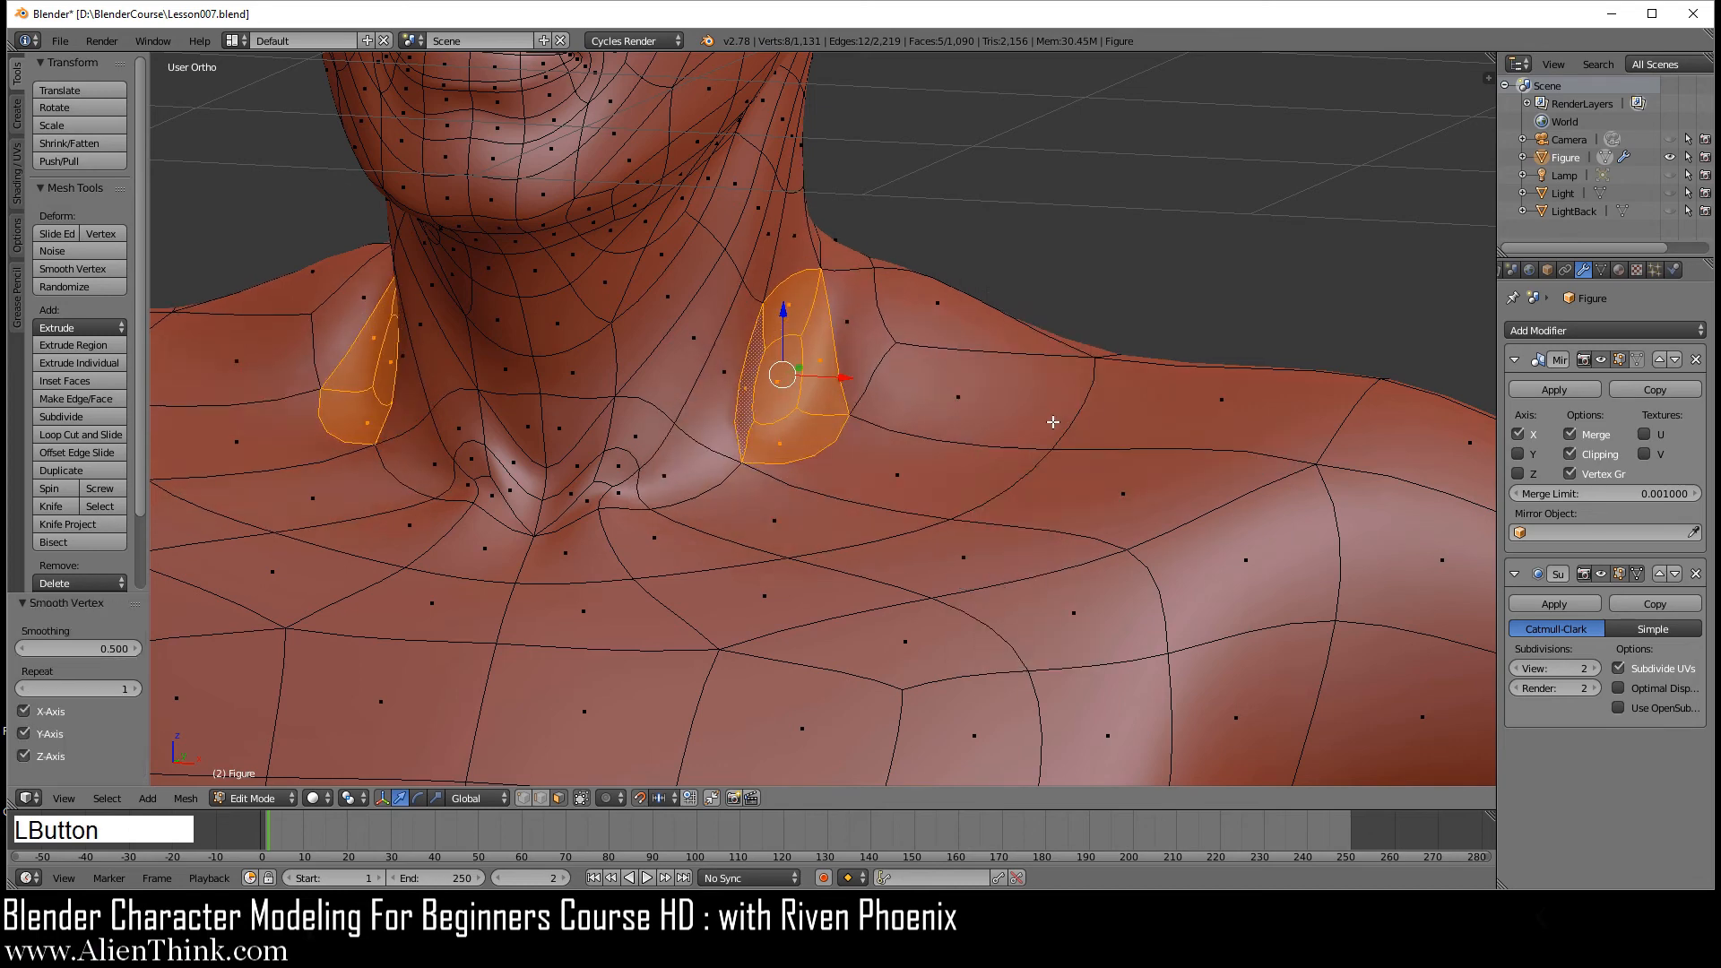
# - In front view, select the lower edge of the smoothed neck-side patch and rotate it clockwise
pyautogui.press('1')
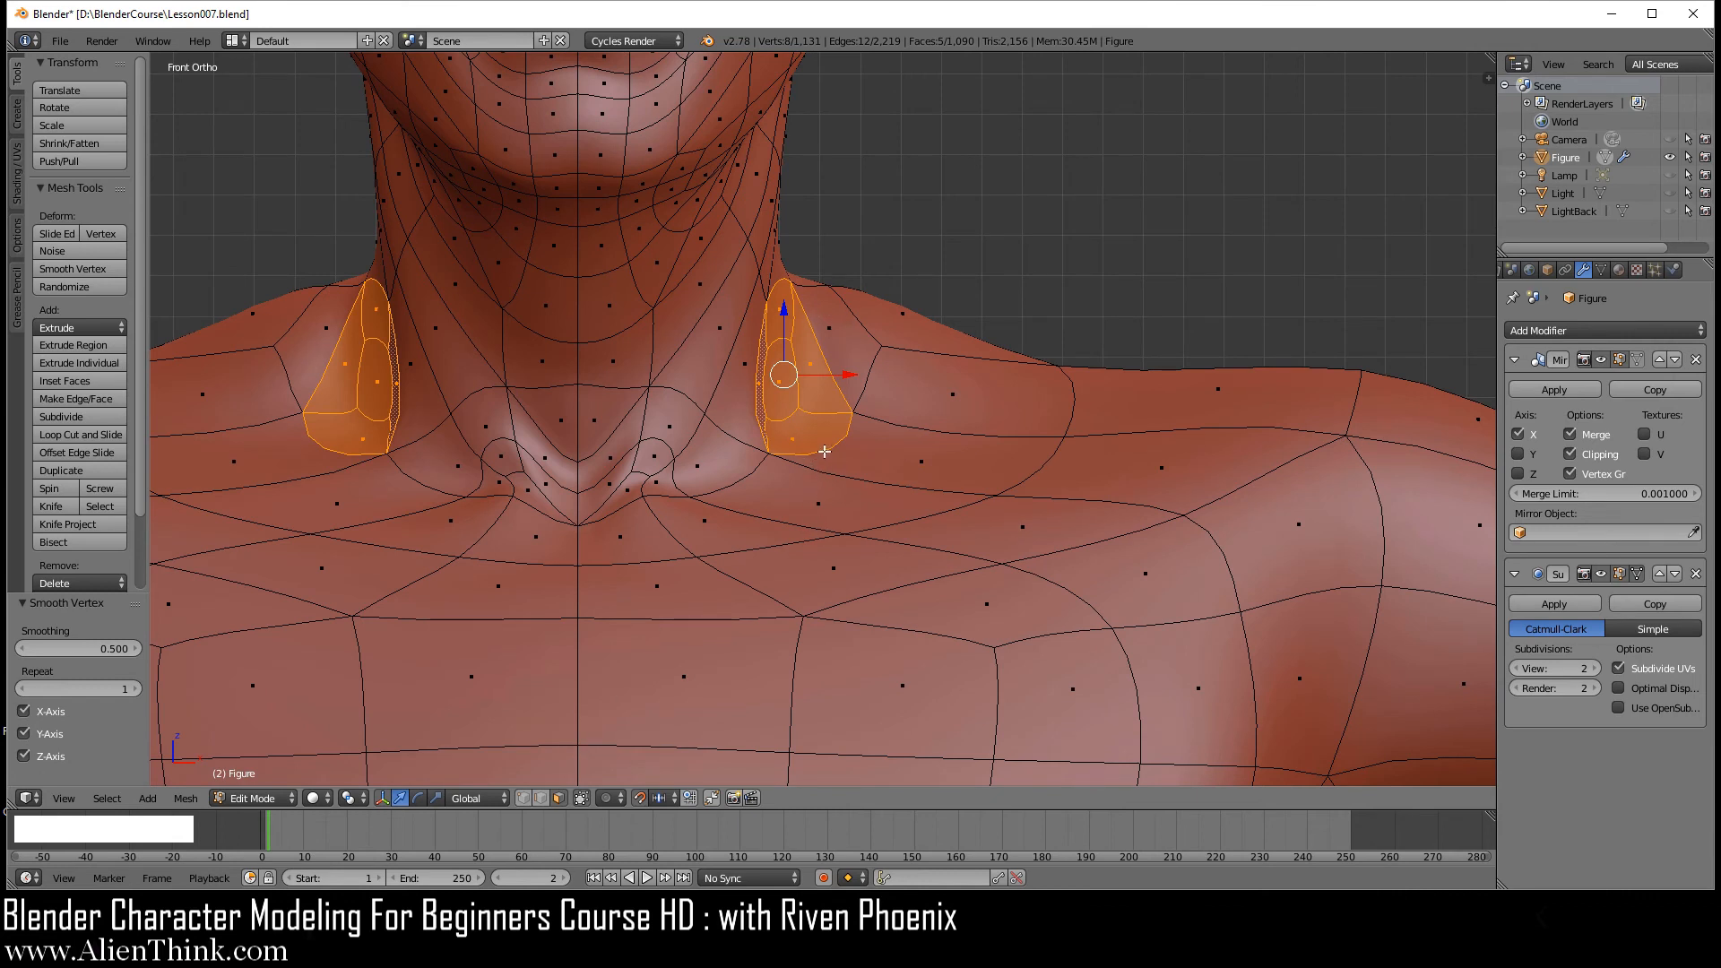
pyautogui.click(536, 798)
pyautogui.rightClick(839, 443)
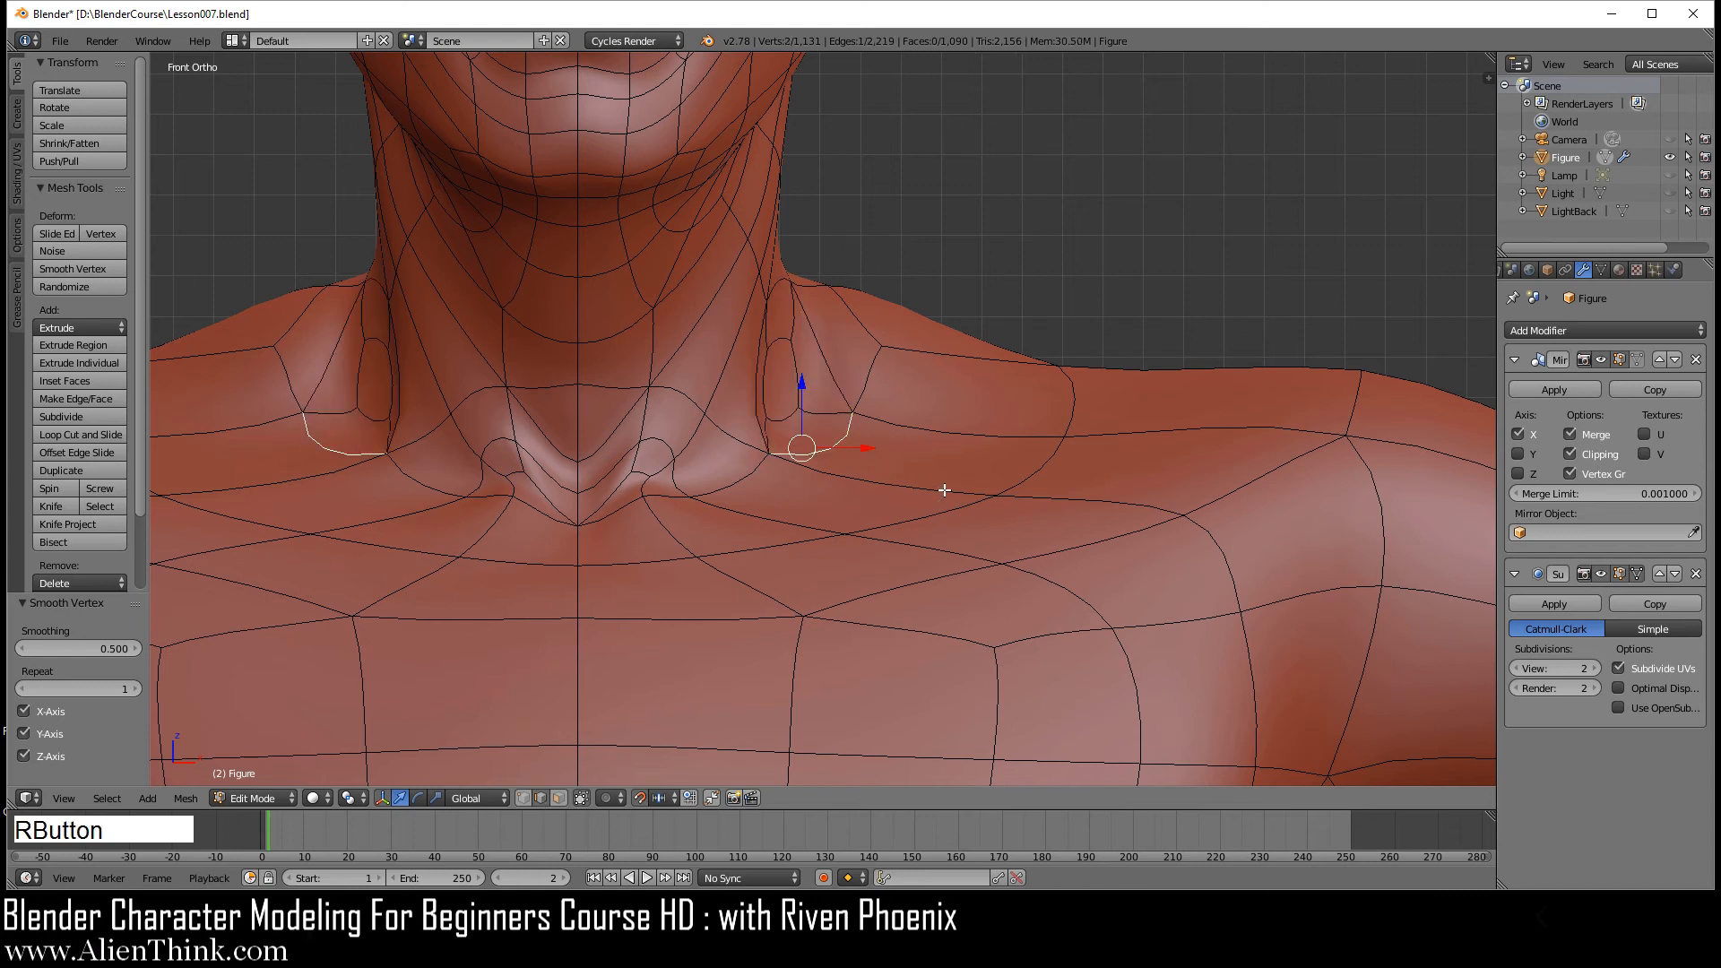
pyautogui.hotkey('ctrl', 'a')
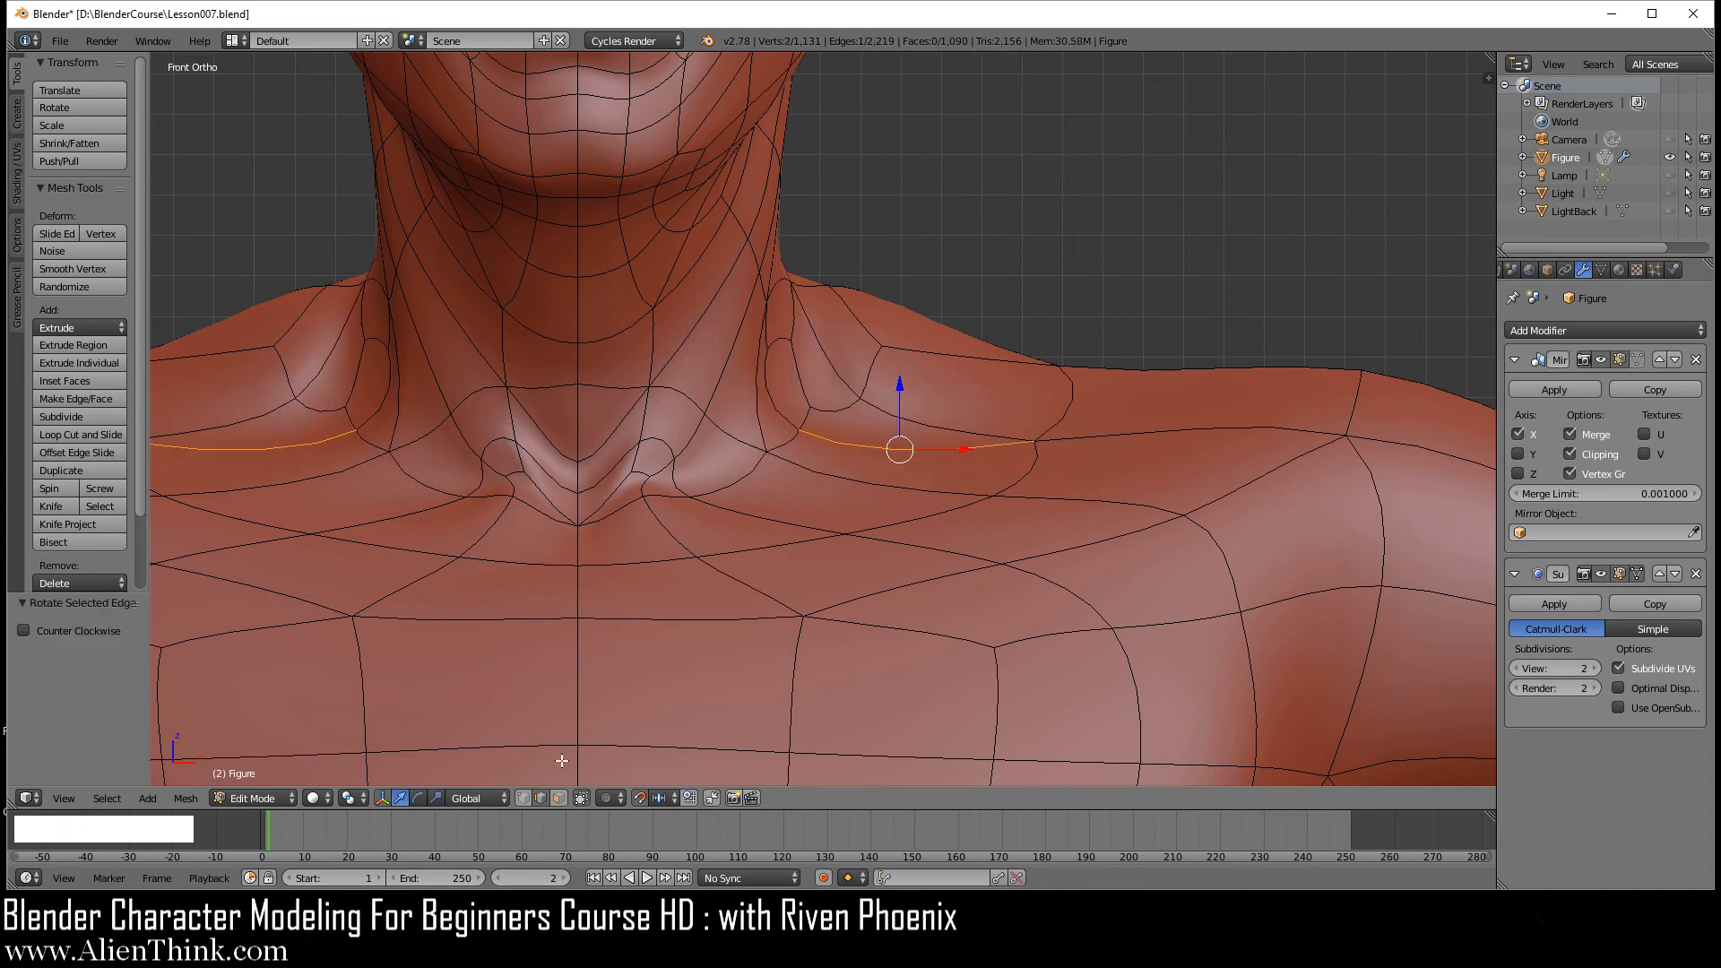
# - Move the vertex at the outer neck base by -0.1 along X, and raise its neighbouring vertex by 0.1 along Z
pyautogui.click(525, 797)
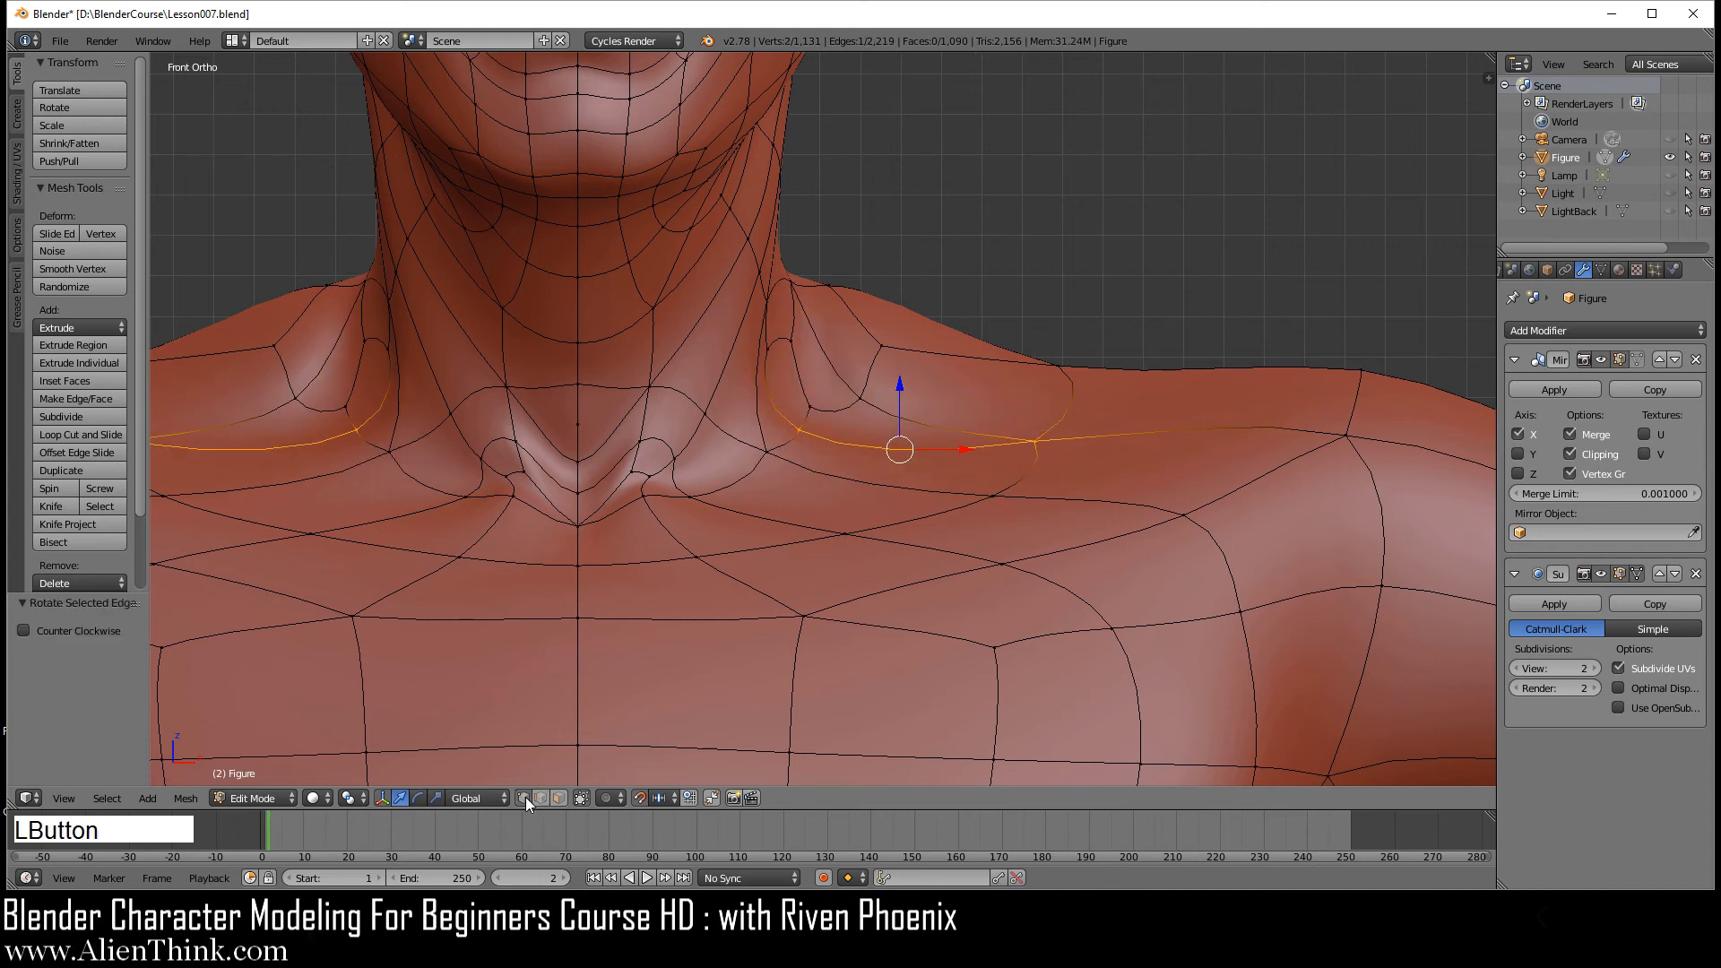
pyautogui.rightClick(764, 453)
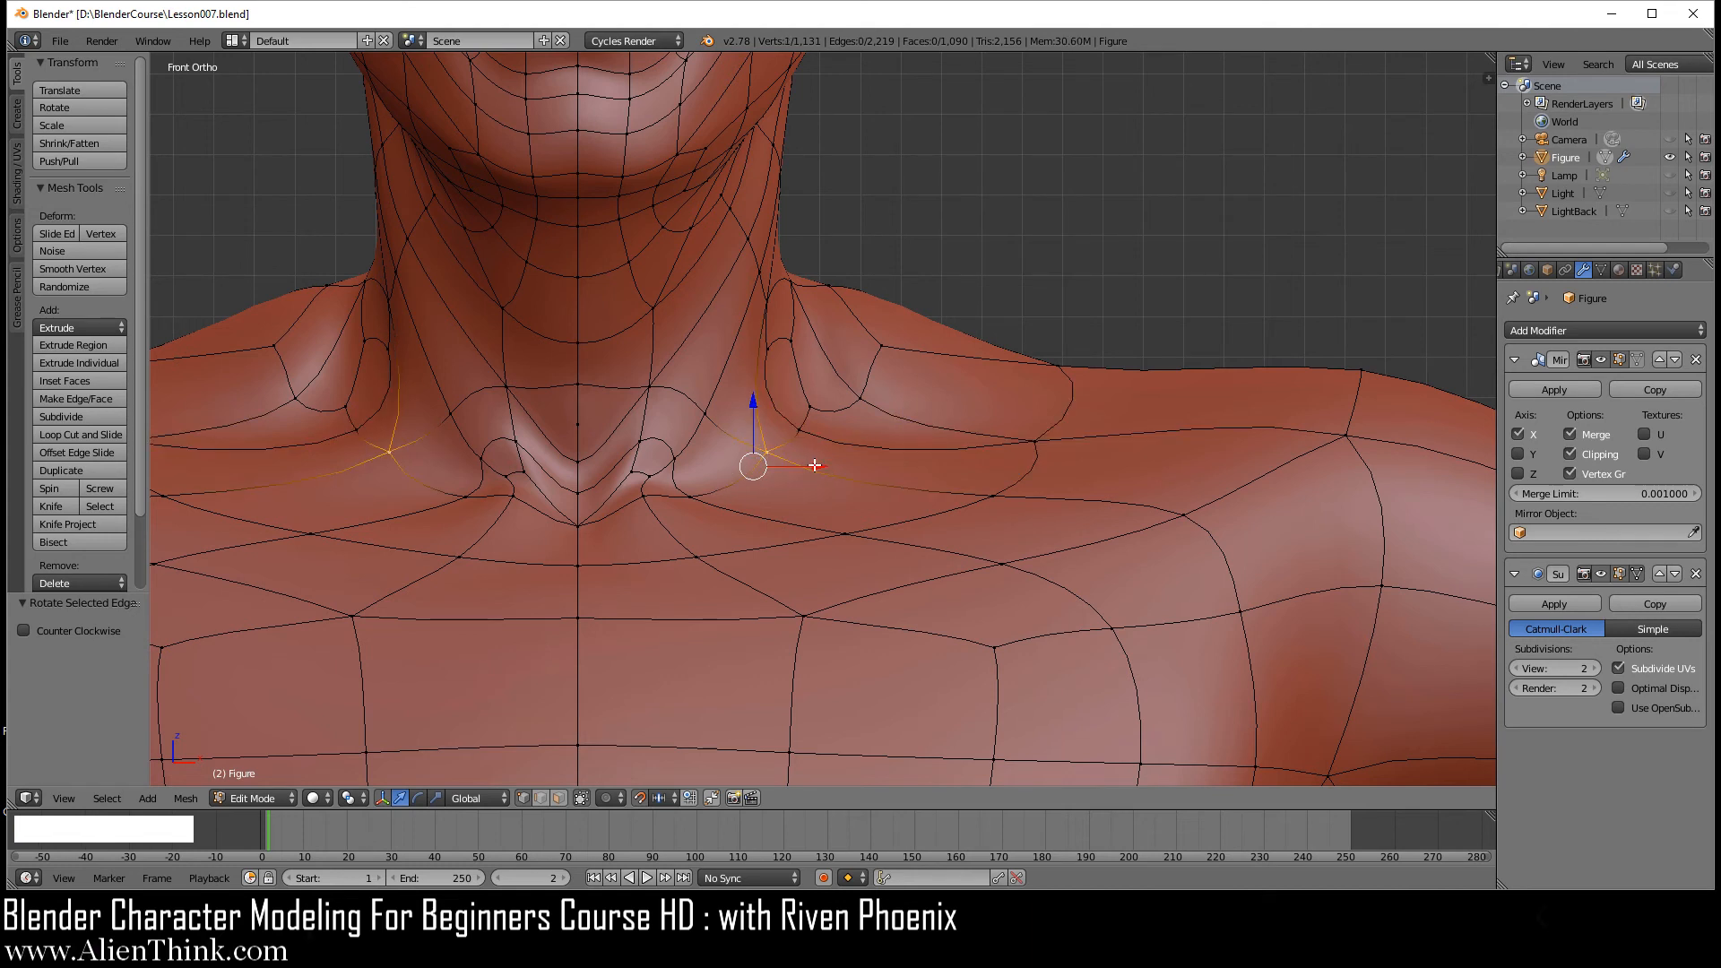
pyautogui.moveTo(812, 467); pyautogui.dragTo(787, 460)
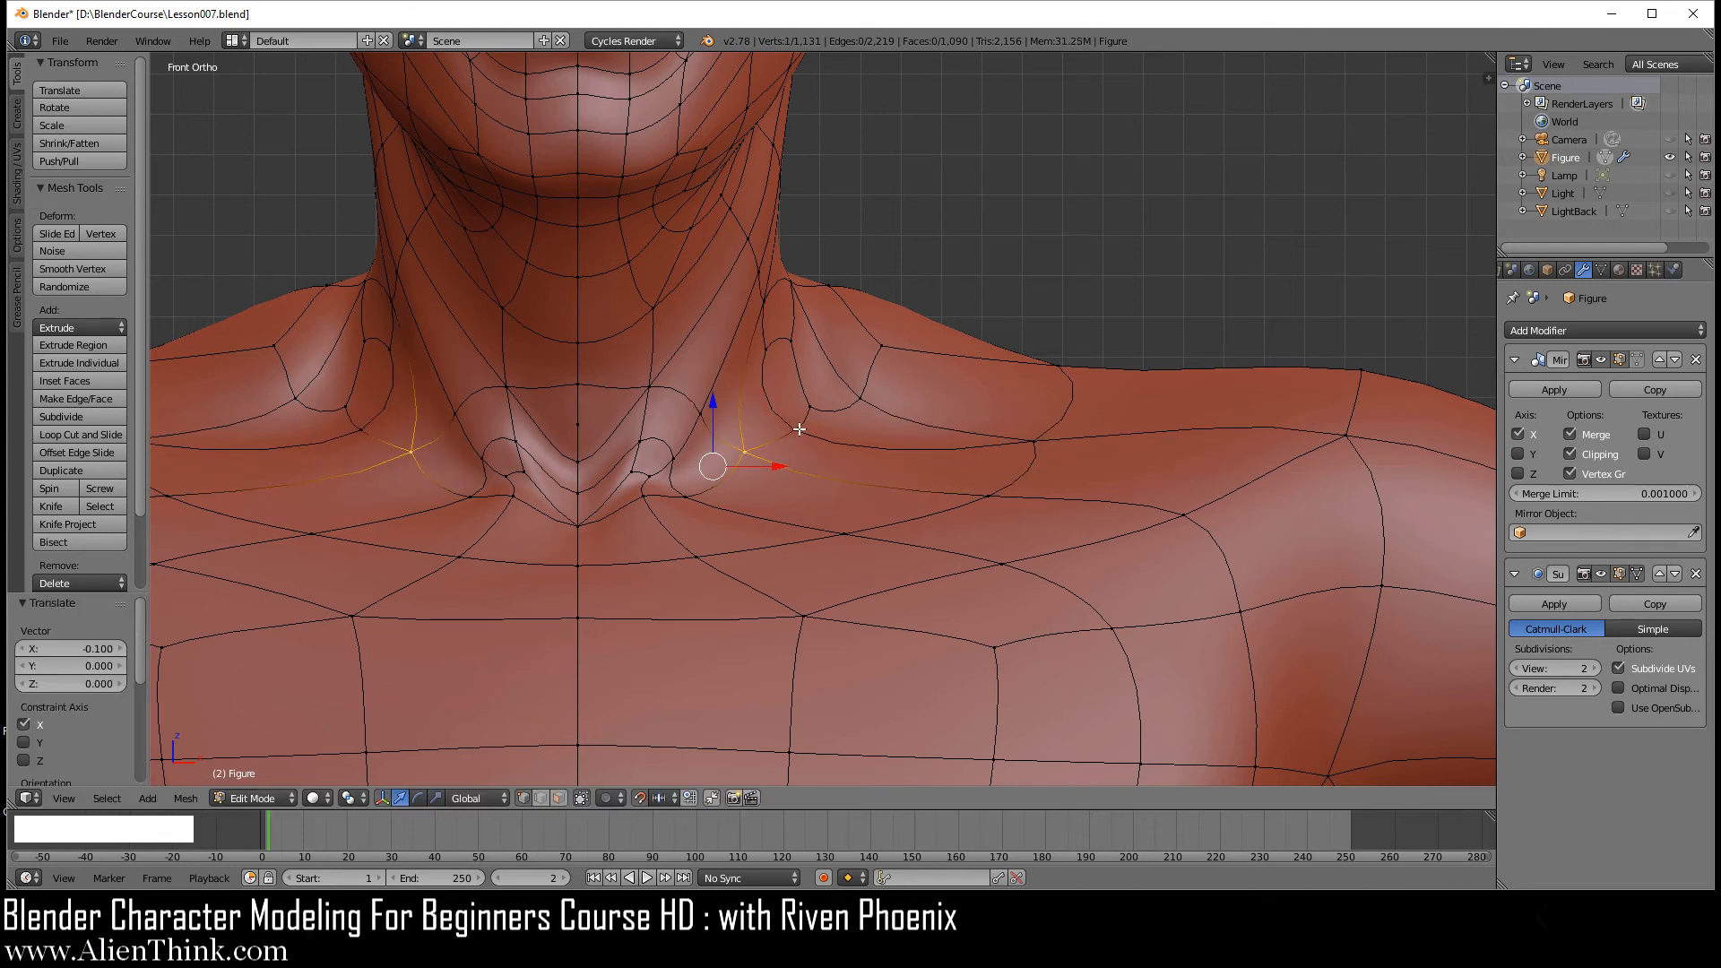
pyautogui.rightClick(751, 409)
pyautogui.moveTo(743, 387); pyautogui.dragTo(745, 357)
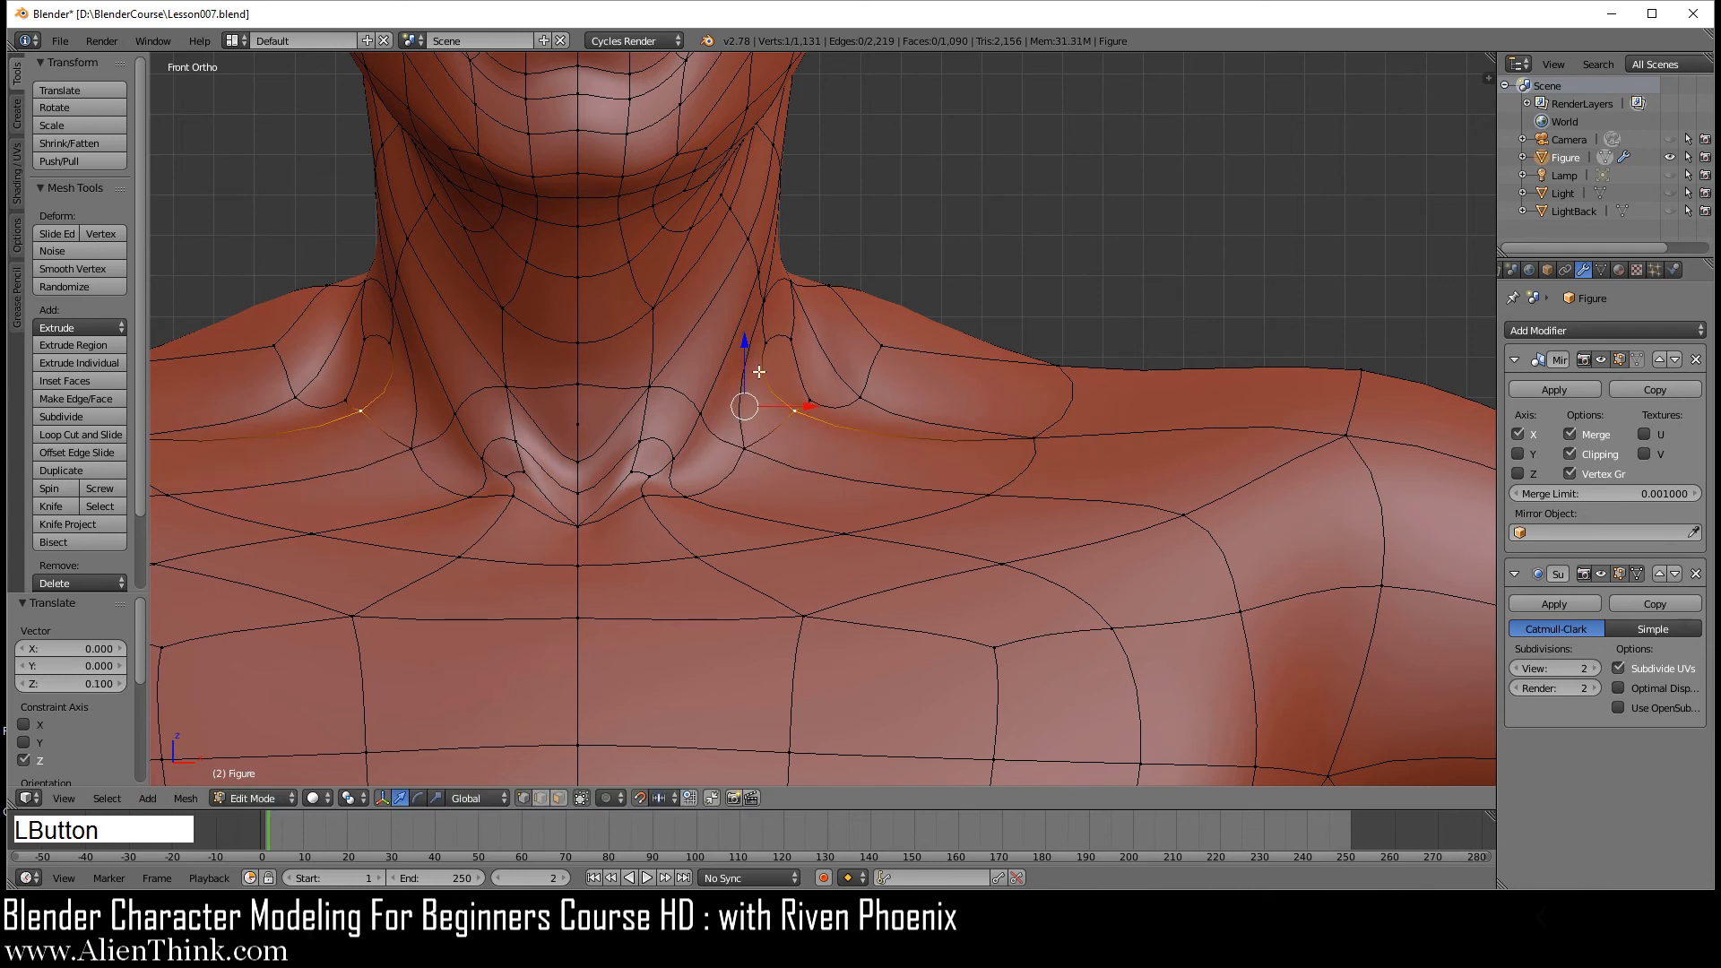
# - Select the three vertices running down the slope between neck and shoulder and smooth them once
pyautogui.rightClick(865, 396)
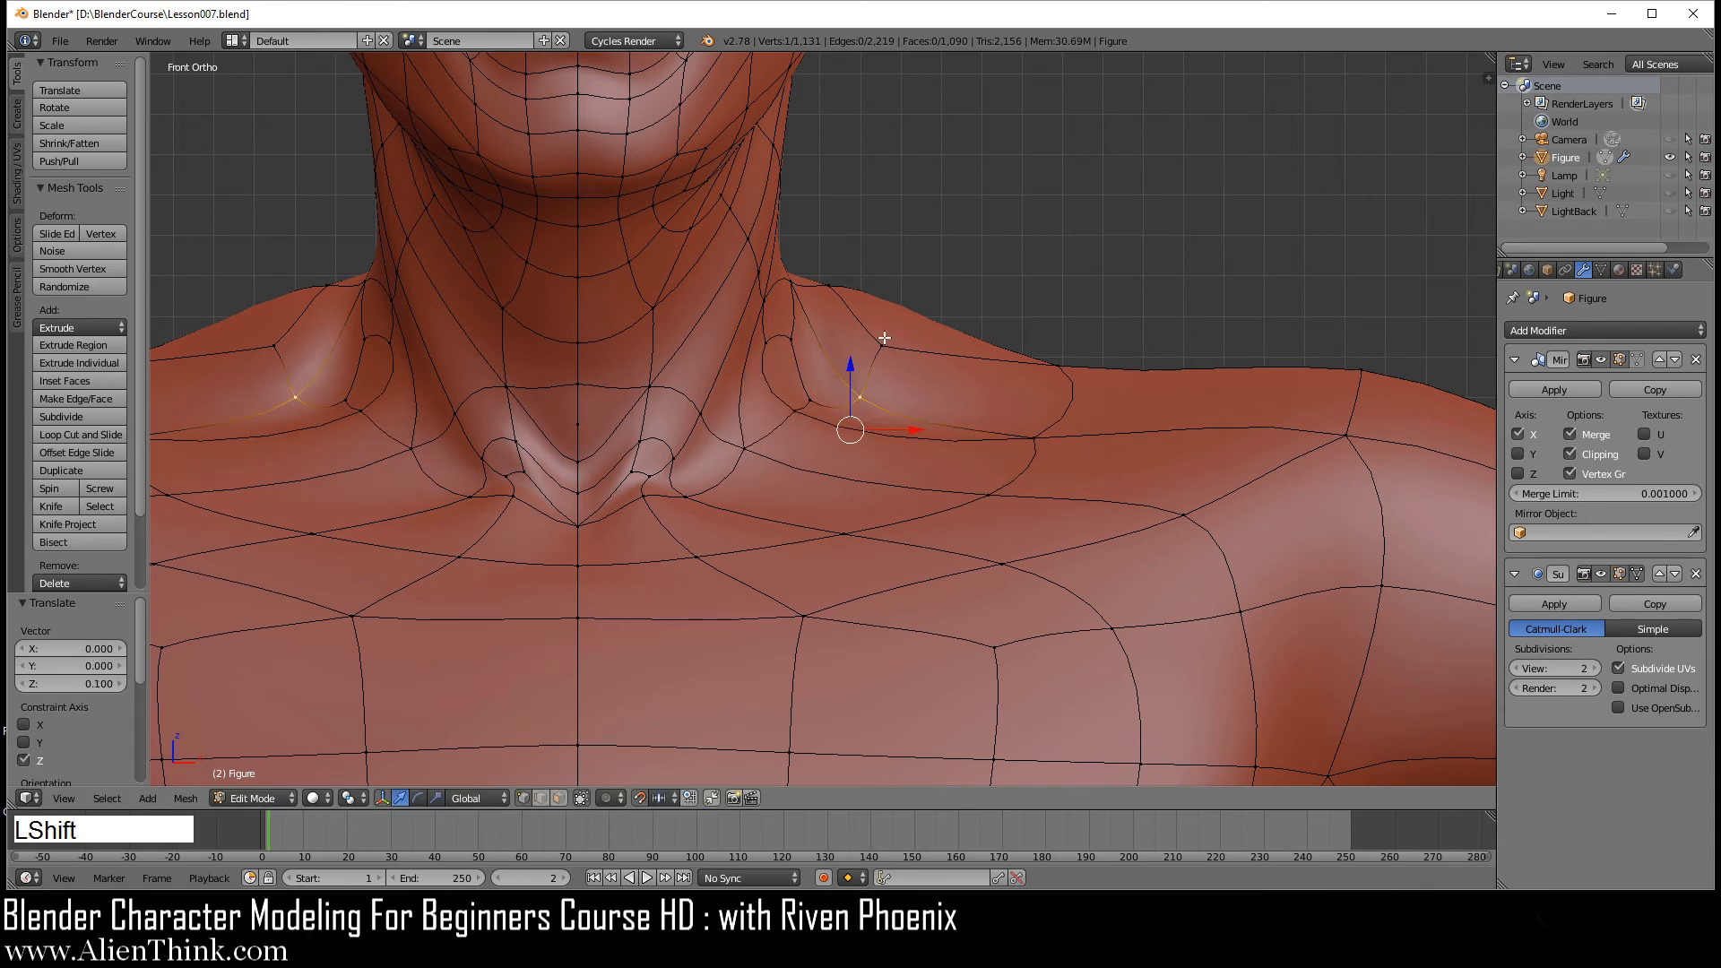
pyautogui.keyDown('shift'); pyautogui.rightClick(811, 296); pyautogui.keyUp('shift')
pyautogui.keyDown('shift'); pyautogui.rightClick(804, 288); pyautogui.keyUp('shift')
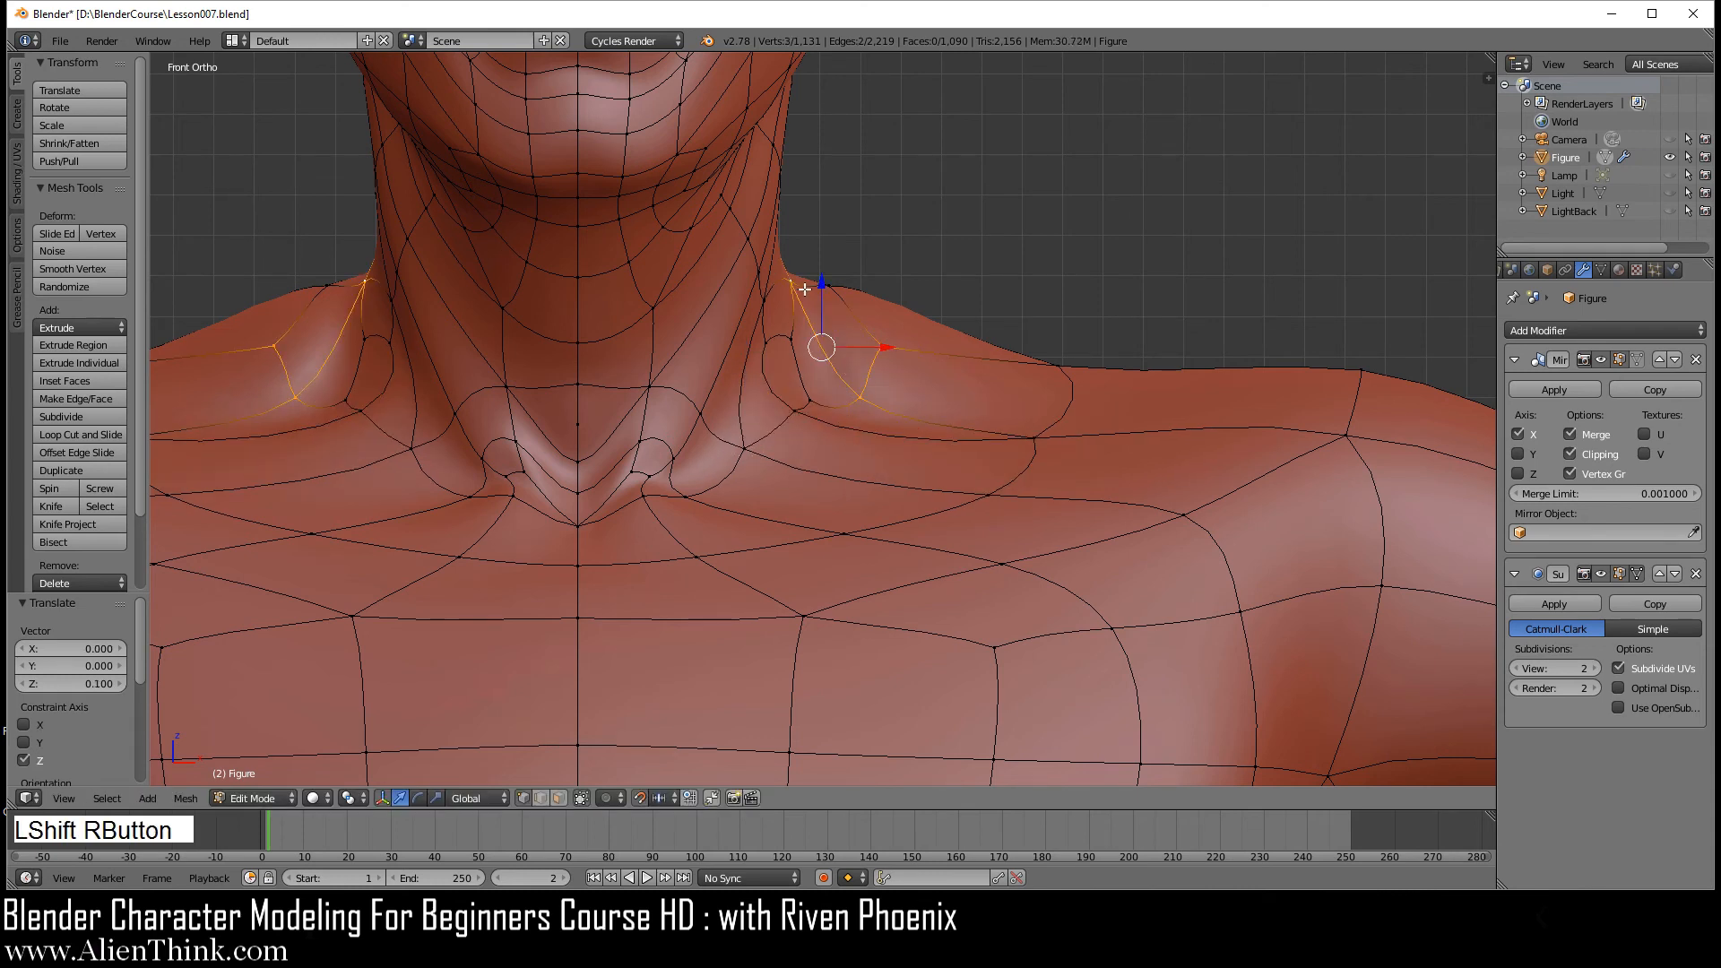
pyautogui.press('w')
pyautogui.click(1023, 406)
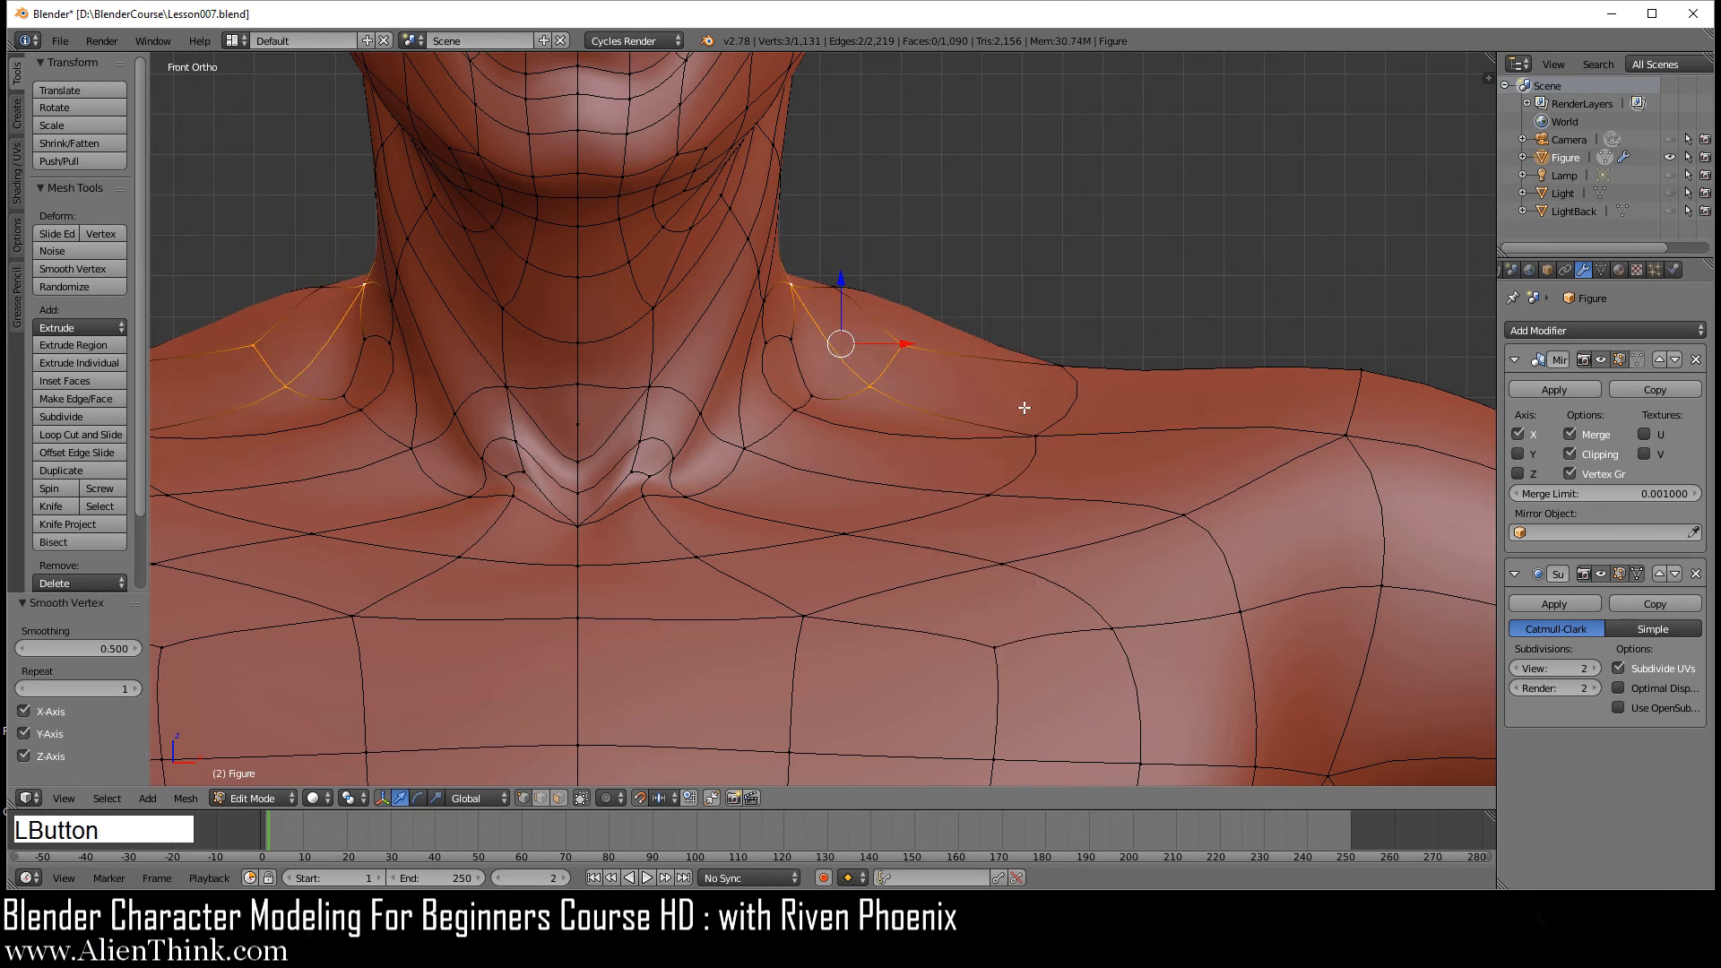
# - Select the four vertices of the small face at the side of the neck base and move them 0.1 along X
pyautogui.rightClick(781, 356)
pyautogui.keyDown('shift'); pyautogui.rightClick(770, 344); pyautogui.keyUp('shift')
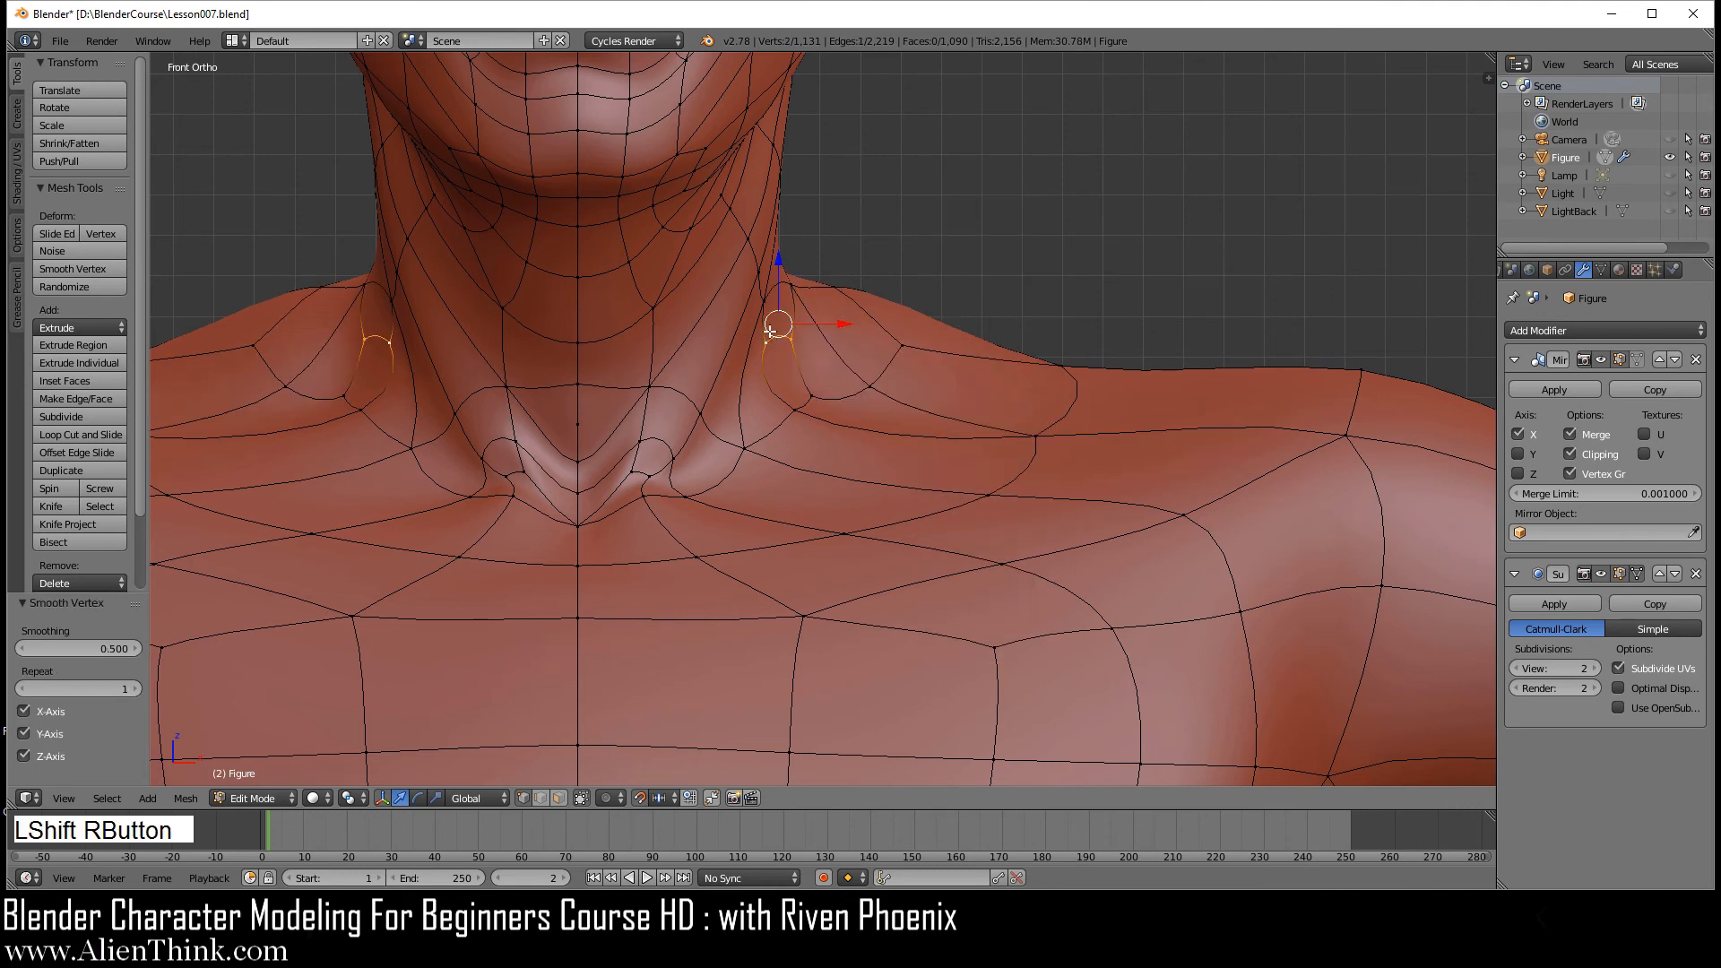
pyautogui.keyDown('shift'); pyautogui.rightClick(769, 310); pyautogui.keyUp('shift')
pyautogui.keyDown('shift'); pyautogui.rightClick(787, 291); pyautogui.keyUp('shift')
pyautogui.moveTo(930, 468); pyautogui.dragTo(820, 477, button='middle')
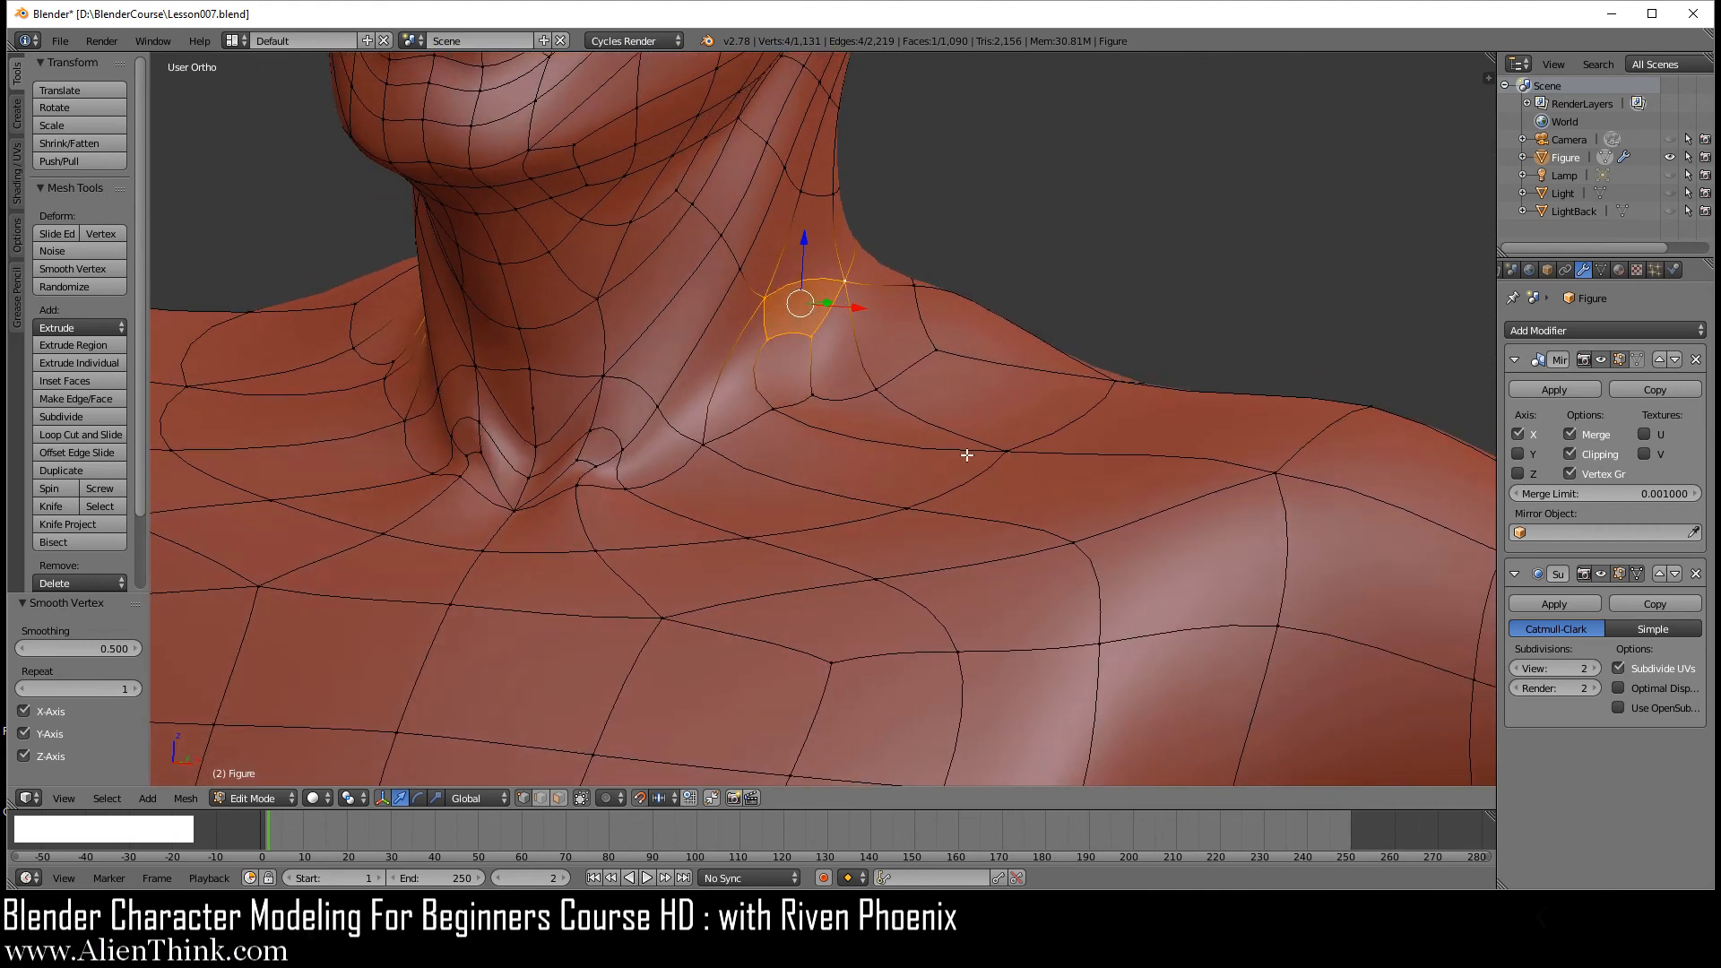
pyautogui.press('KP_1')
pyautogui.moveTo(857, 305); pyautogui.dragTo(871, 310)
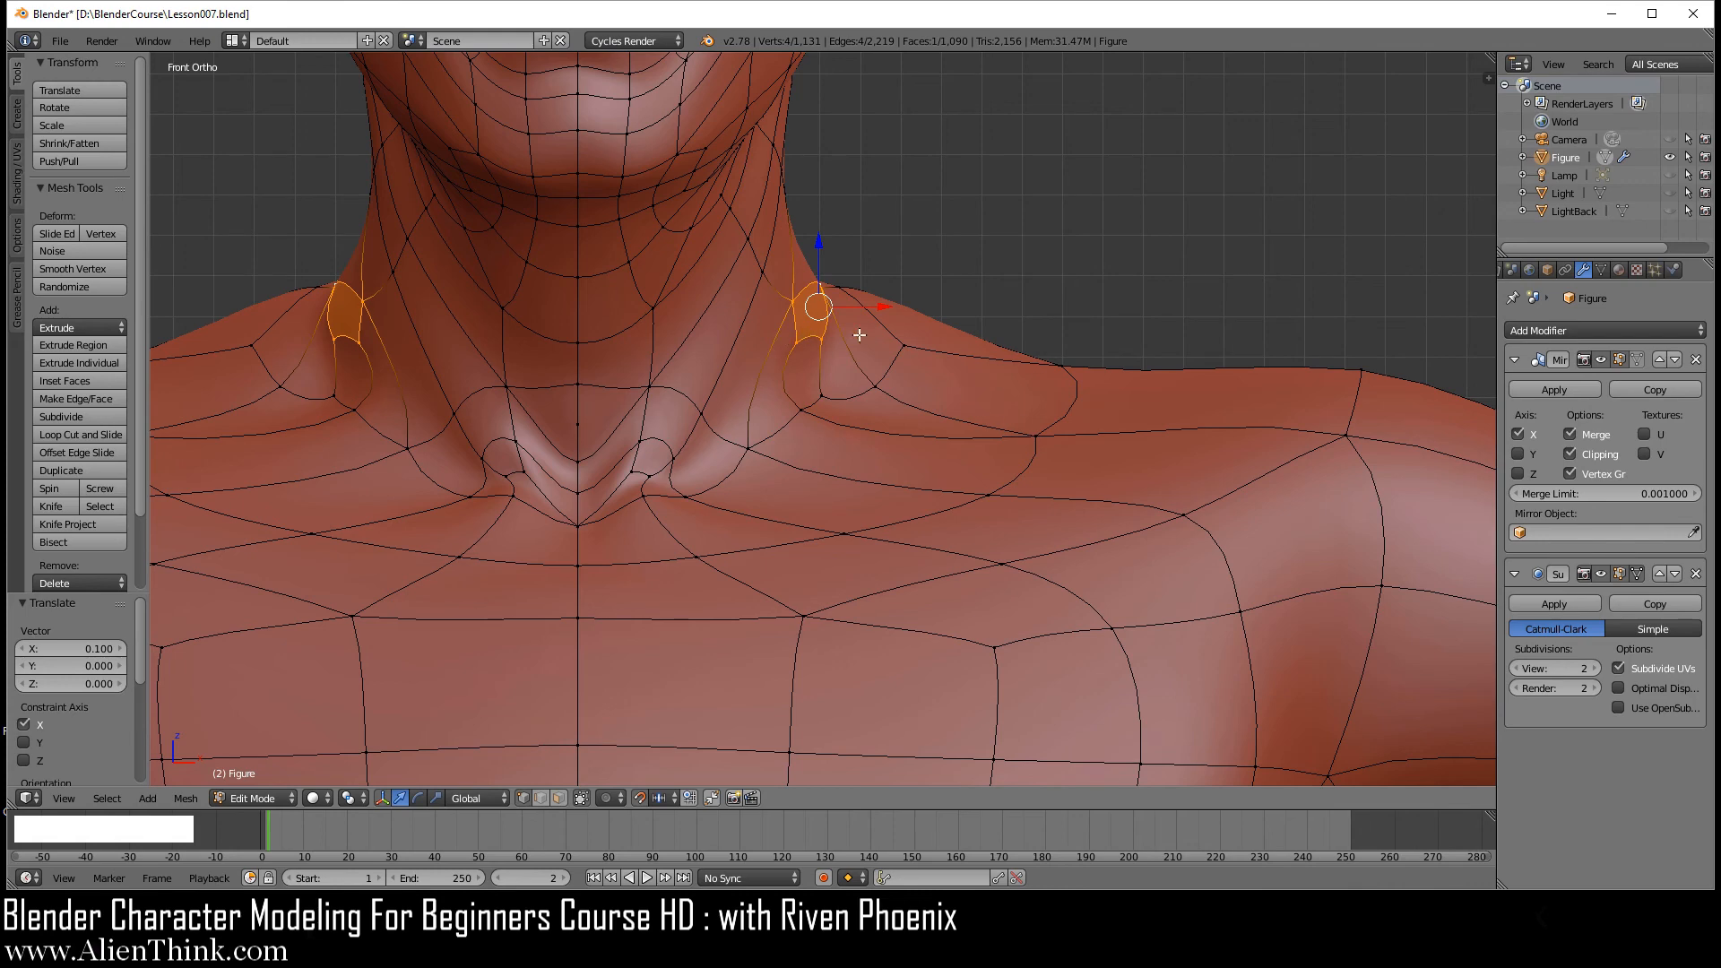
# - Smooth the selected neck-side face four times
pyautogui.press('w')
pyautogui.click(1024, 374)
pyautogui.press('w')
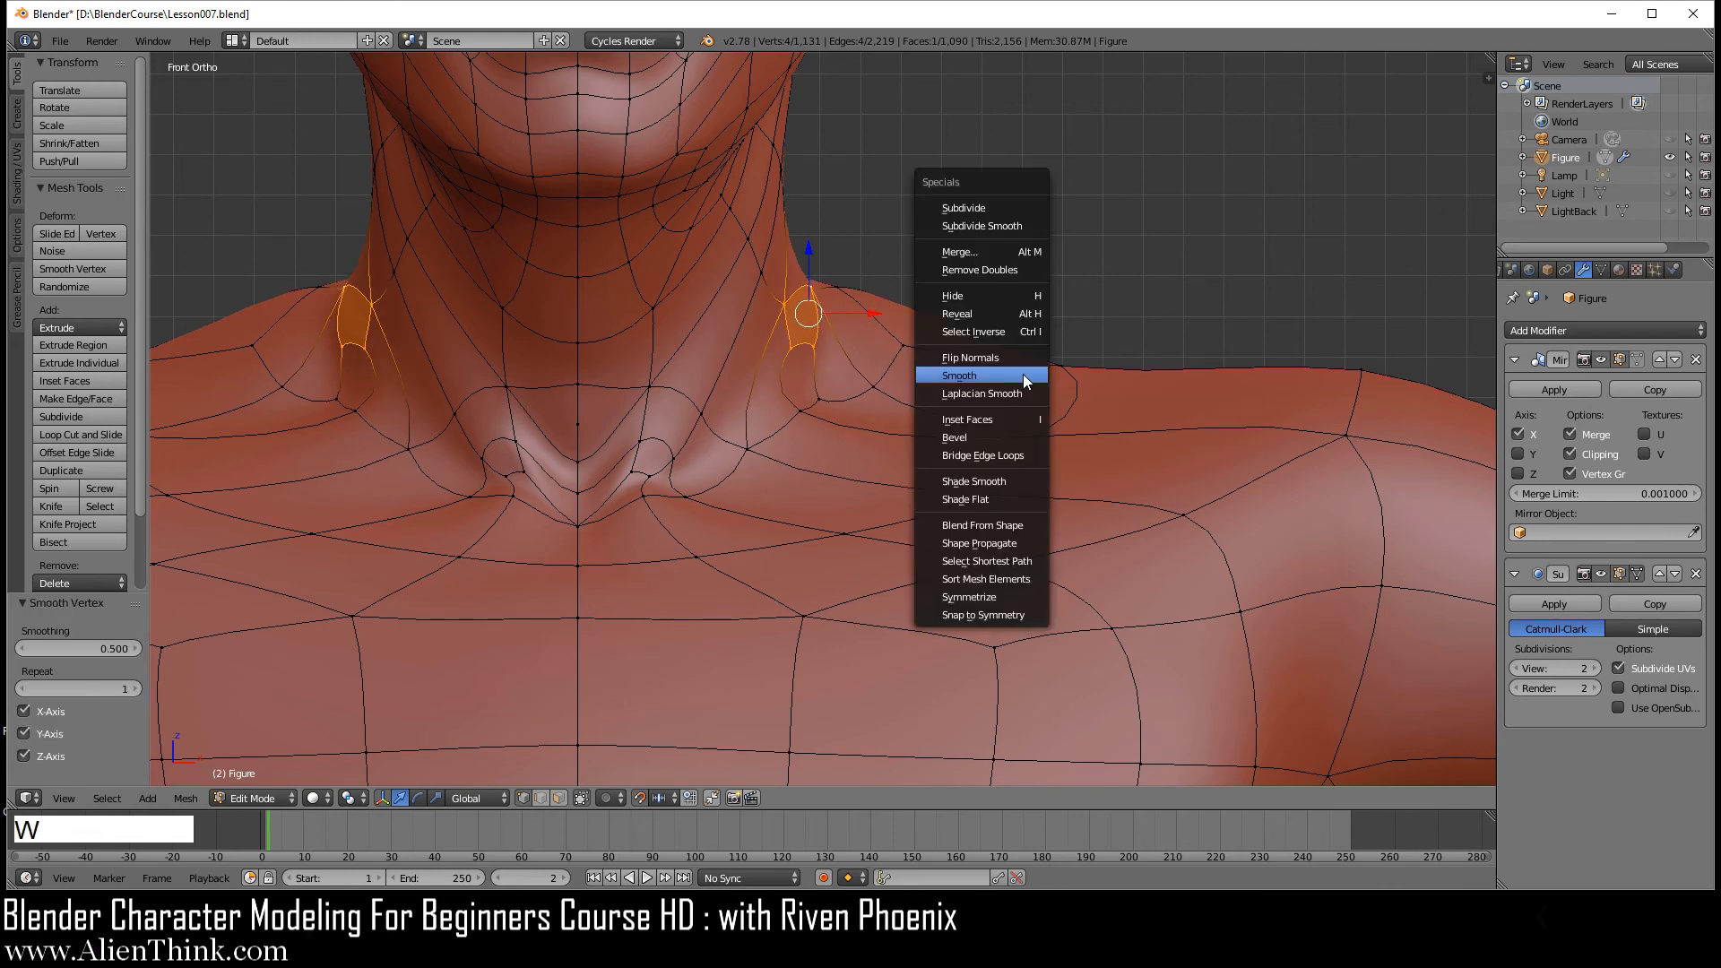
pyautogui.click(1023, 374)
pyautogui.press('w')
pyautogui.click(1024, 373)
pyautogui.press('w')
pyautogui.click(1023, 373)
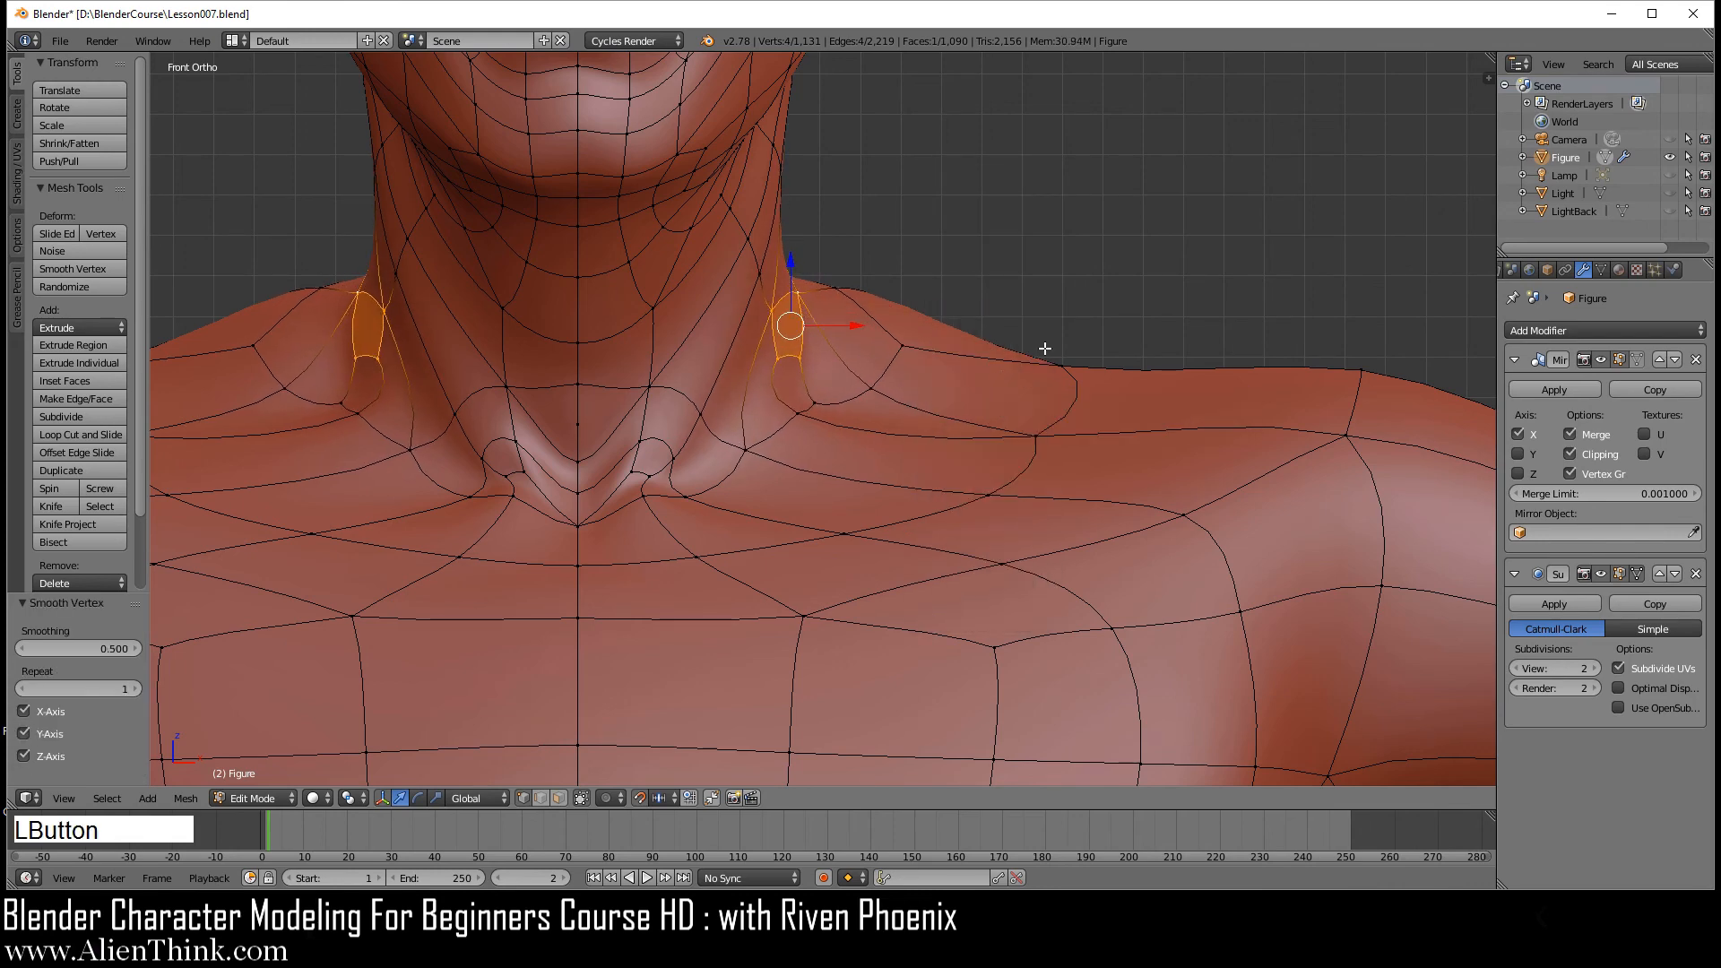
# - Select the edge running from the neck-side face up to the shoulder ridge by its two end vertices and rotate it clockwise twice
pyautogui.moveTo(1044, 347); pyautogui.dragTo(823, 517, button='middle')
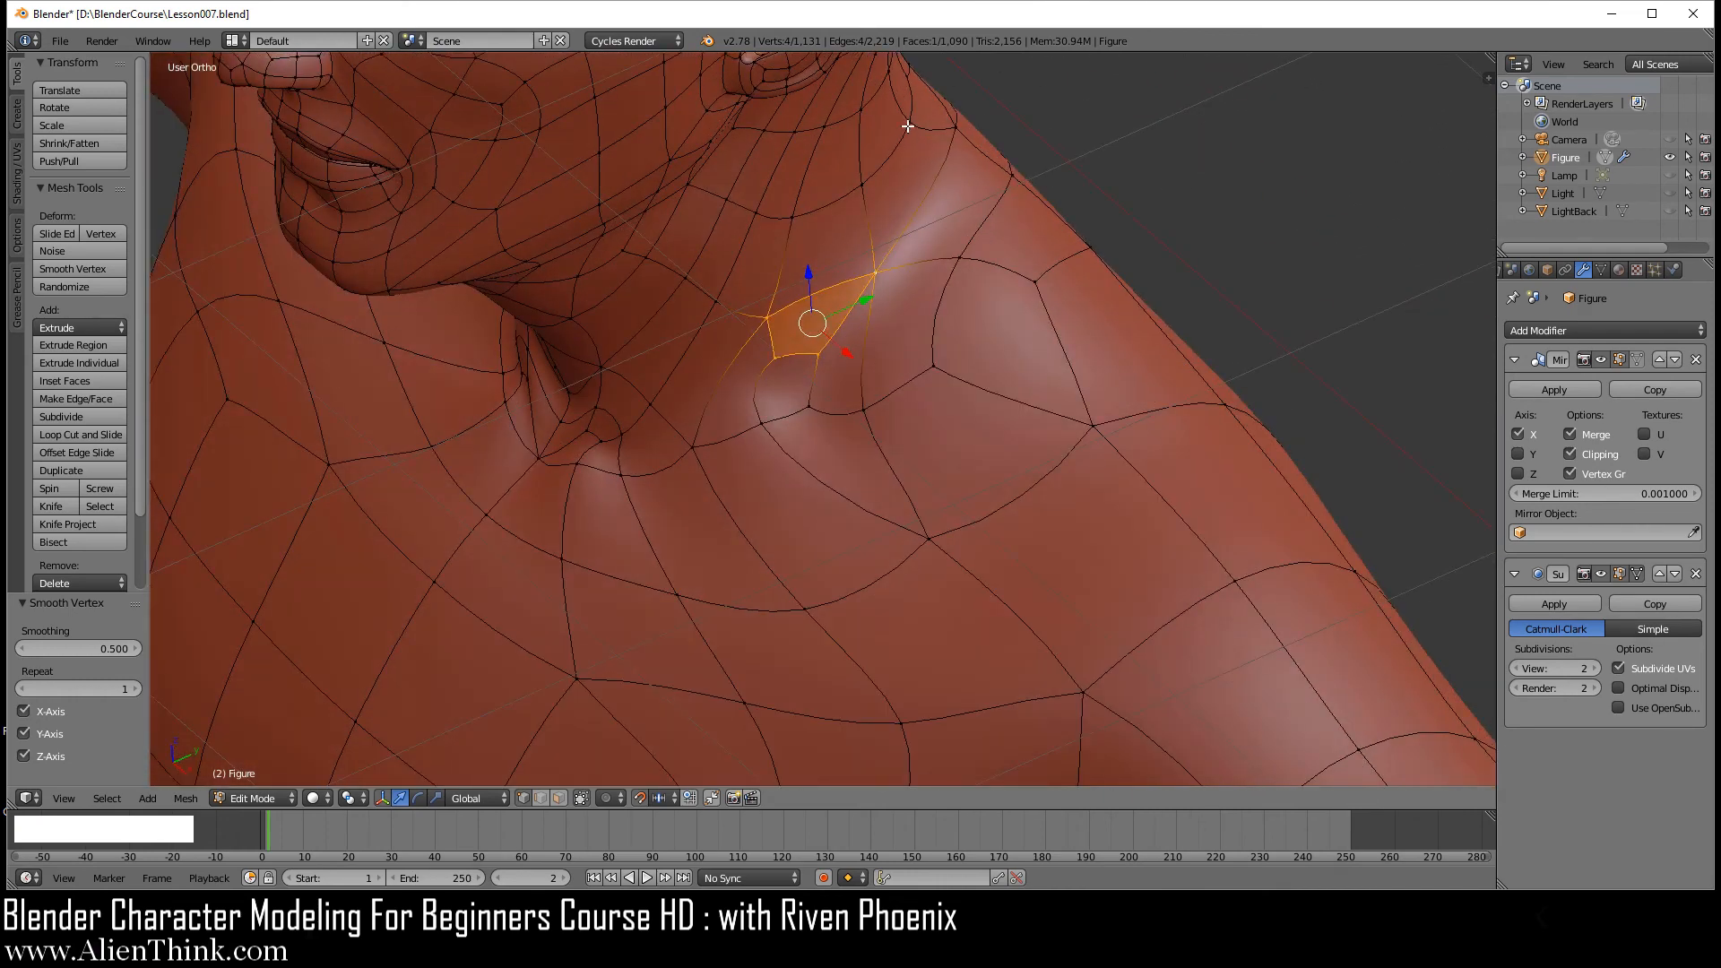
pyautogui.rightClick(878, 270)
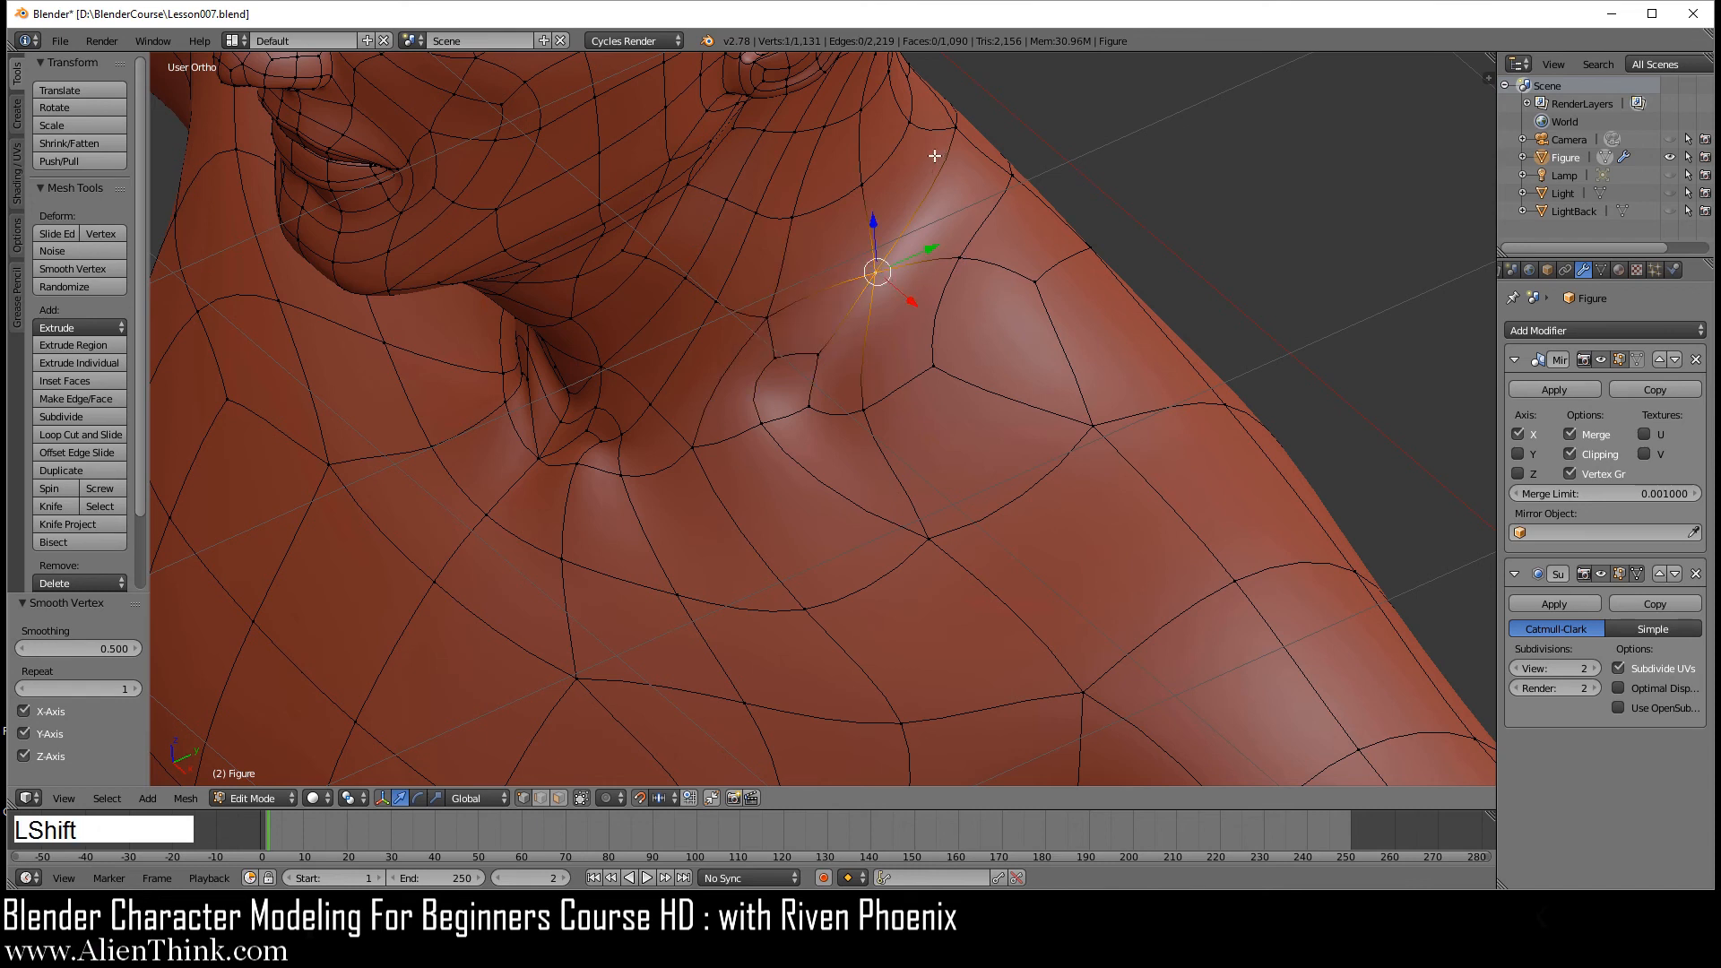
pyautogui.keyDown('shift'); pyautogui.rightClick(954, 130); pyautogui.keyUp('shift')
pyautogui.hotkey('ctrl', 'a')
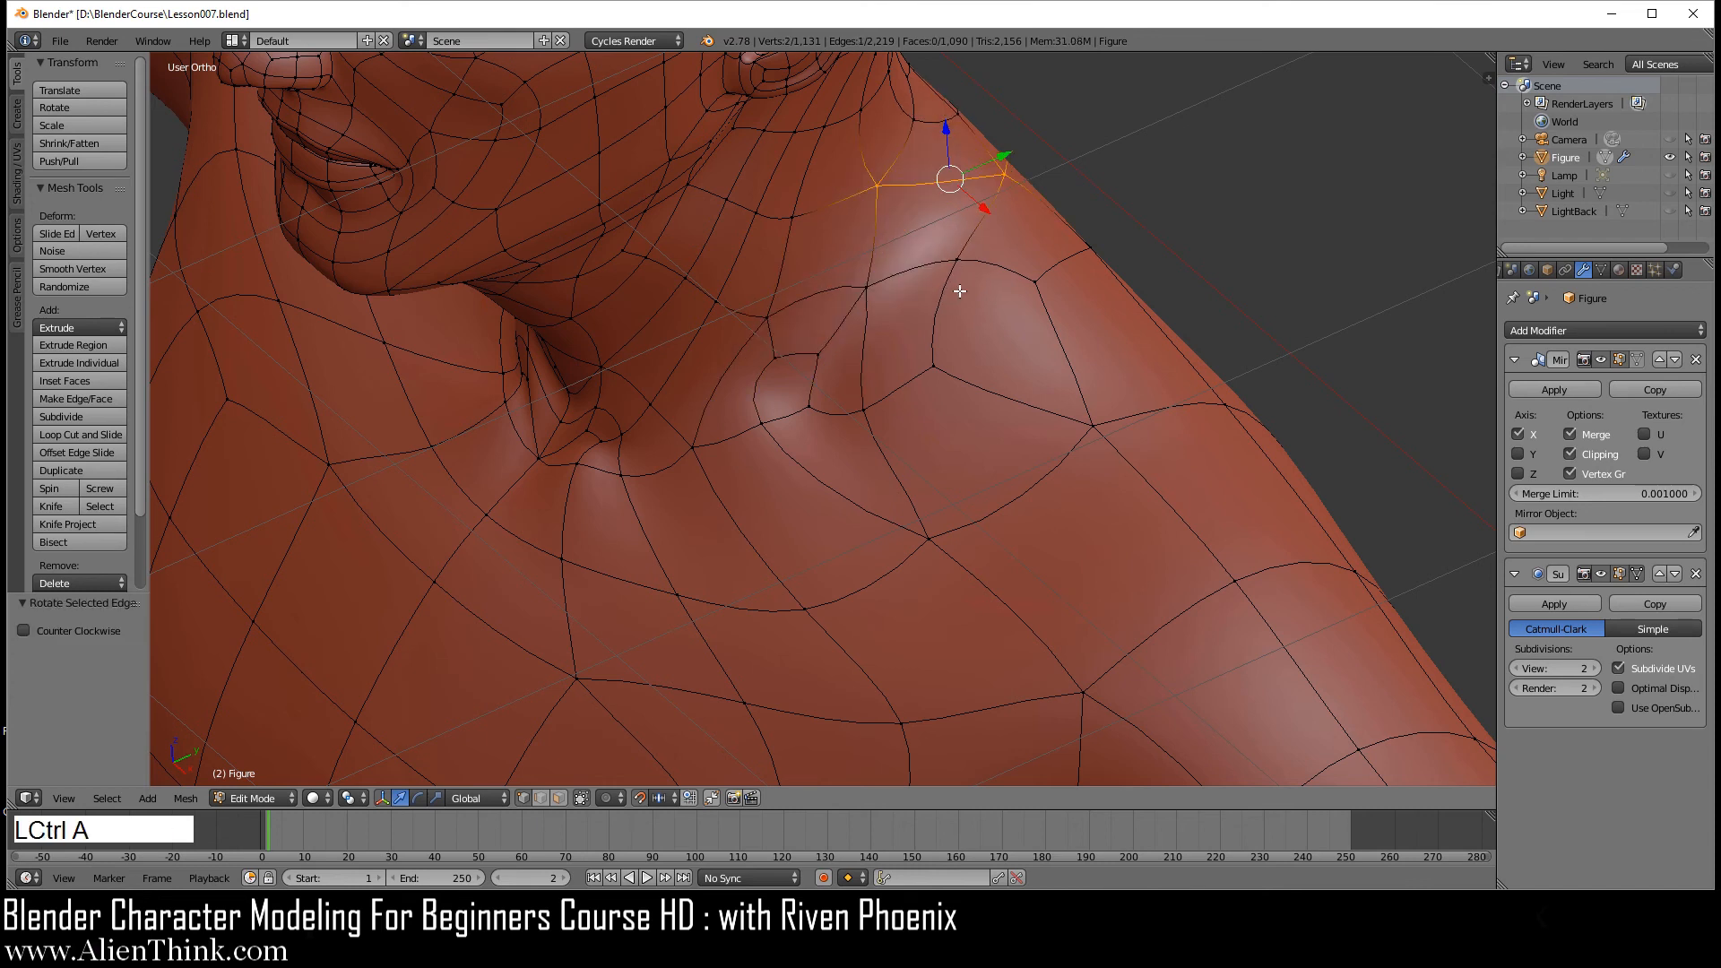
pyautogui.hotkey('ctrl', 'a')
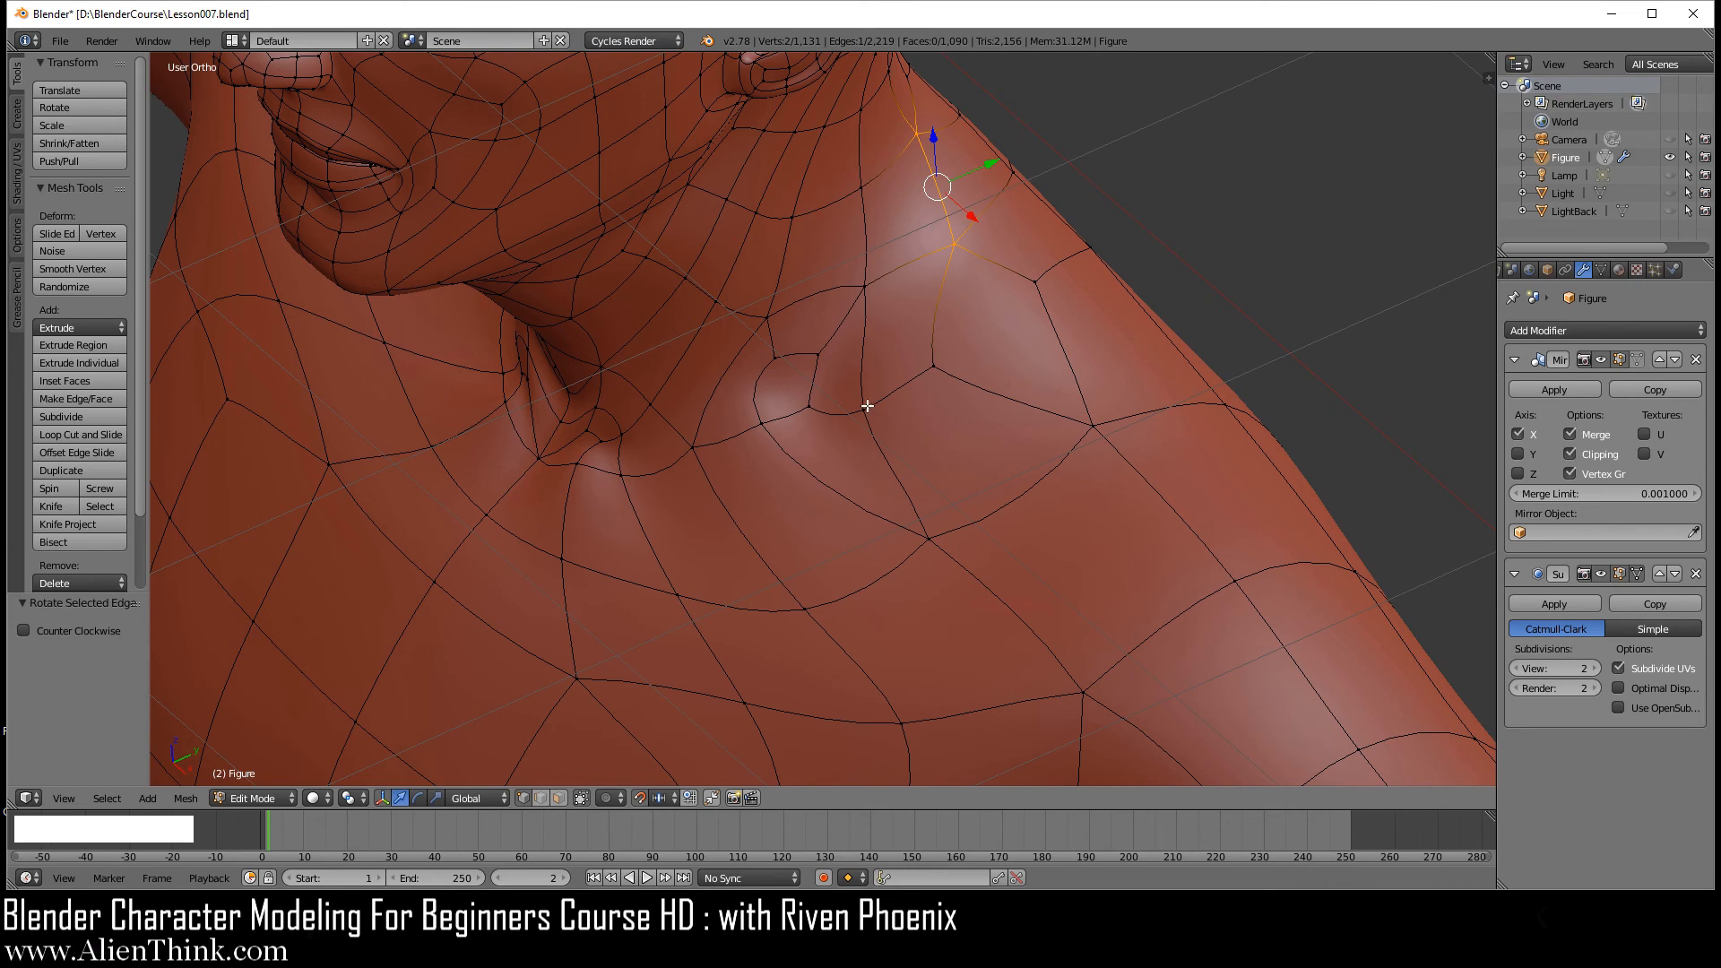
# - Inspect the smoothed neck, collarbone and shoulder surface in Object Mode, and return to Edit Mode in front view with everything deselected
pyautogui.moveTo(864, 399); pyautogui.dragTo(908, 324, button='middle')
pyautogui.press('Tab')
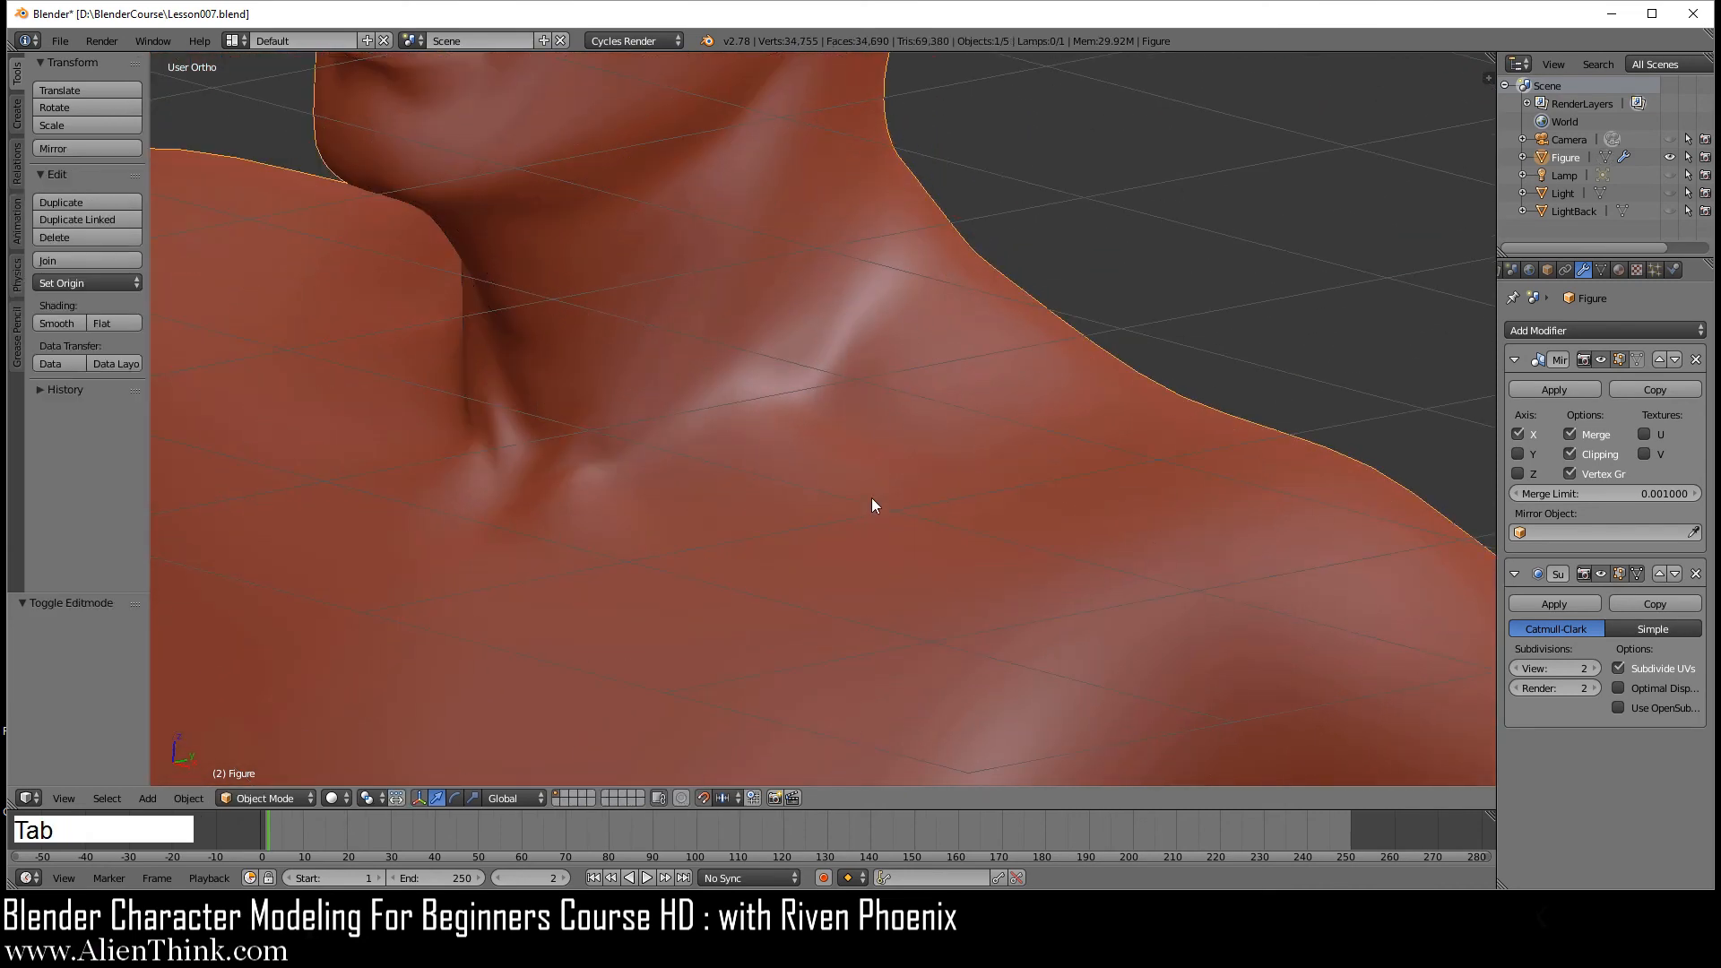
pyautogui.moveTo(871, 505); pyautogui.dragTo(944, 309, button='middle')
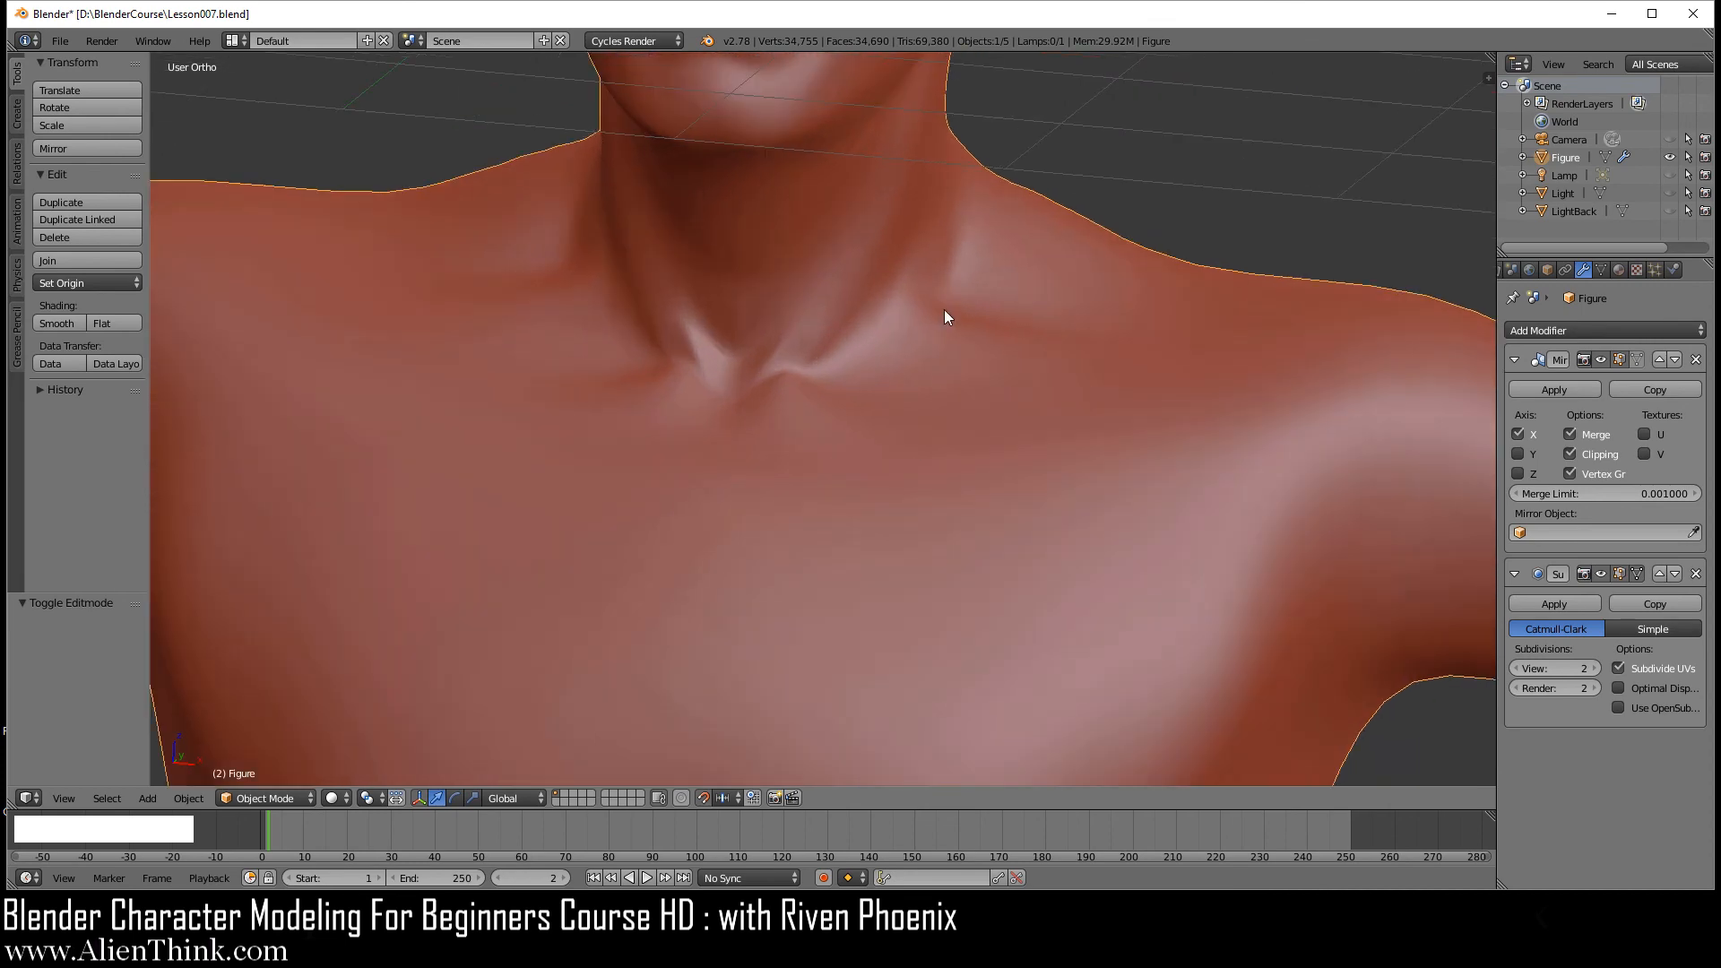
pyautogui.press('Tab')
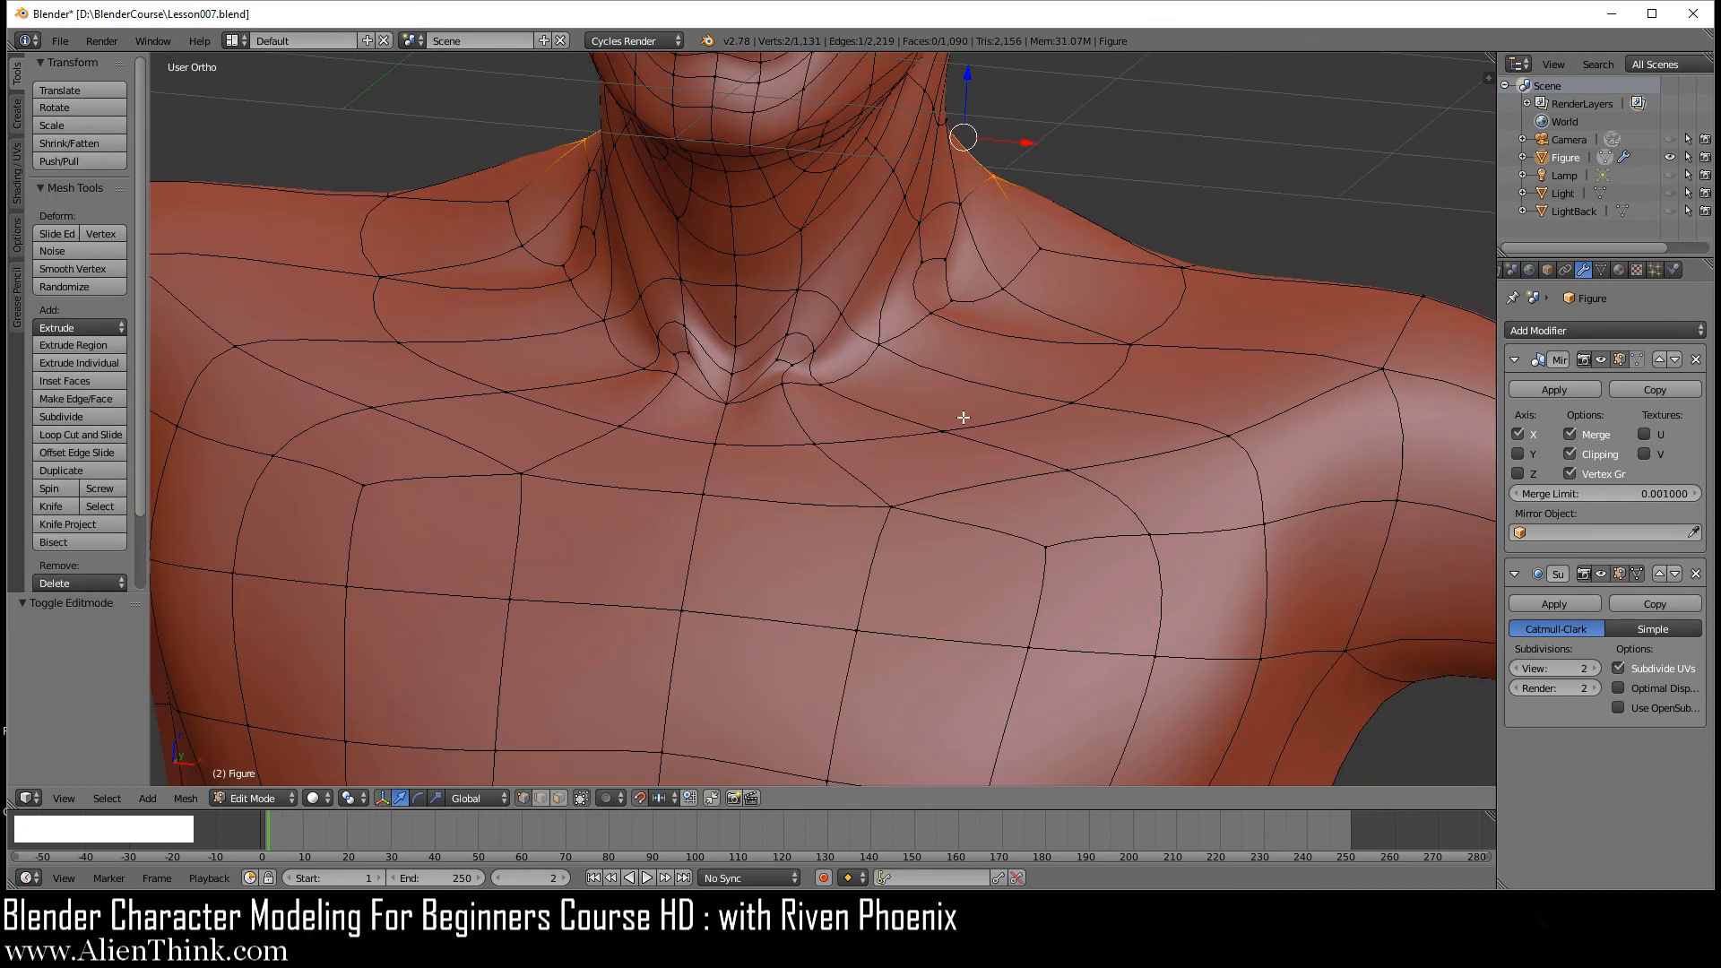
pyautogui.press('1')
pyautogui.scroll(-3, 956, 411)
pyautogui.press('a')
# - In right side view, select the horizontal ribcage edge just behind the lower chest and rotate it clockwise twice
pyautogui.keyDown('shift'); pyautogui.moveTo(950, 489); pyautogui.dragTo(952, 353, button='middle'); pyautogui.keyUp('shift')
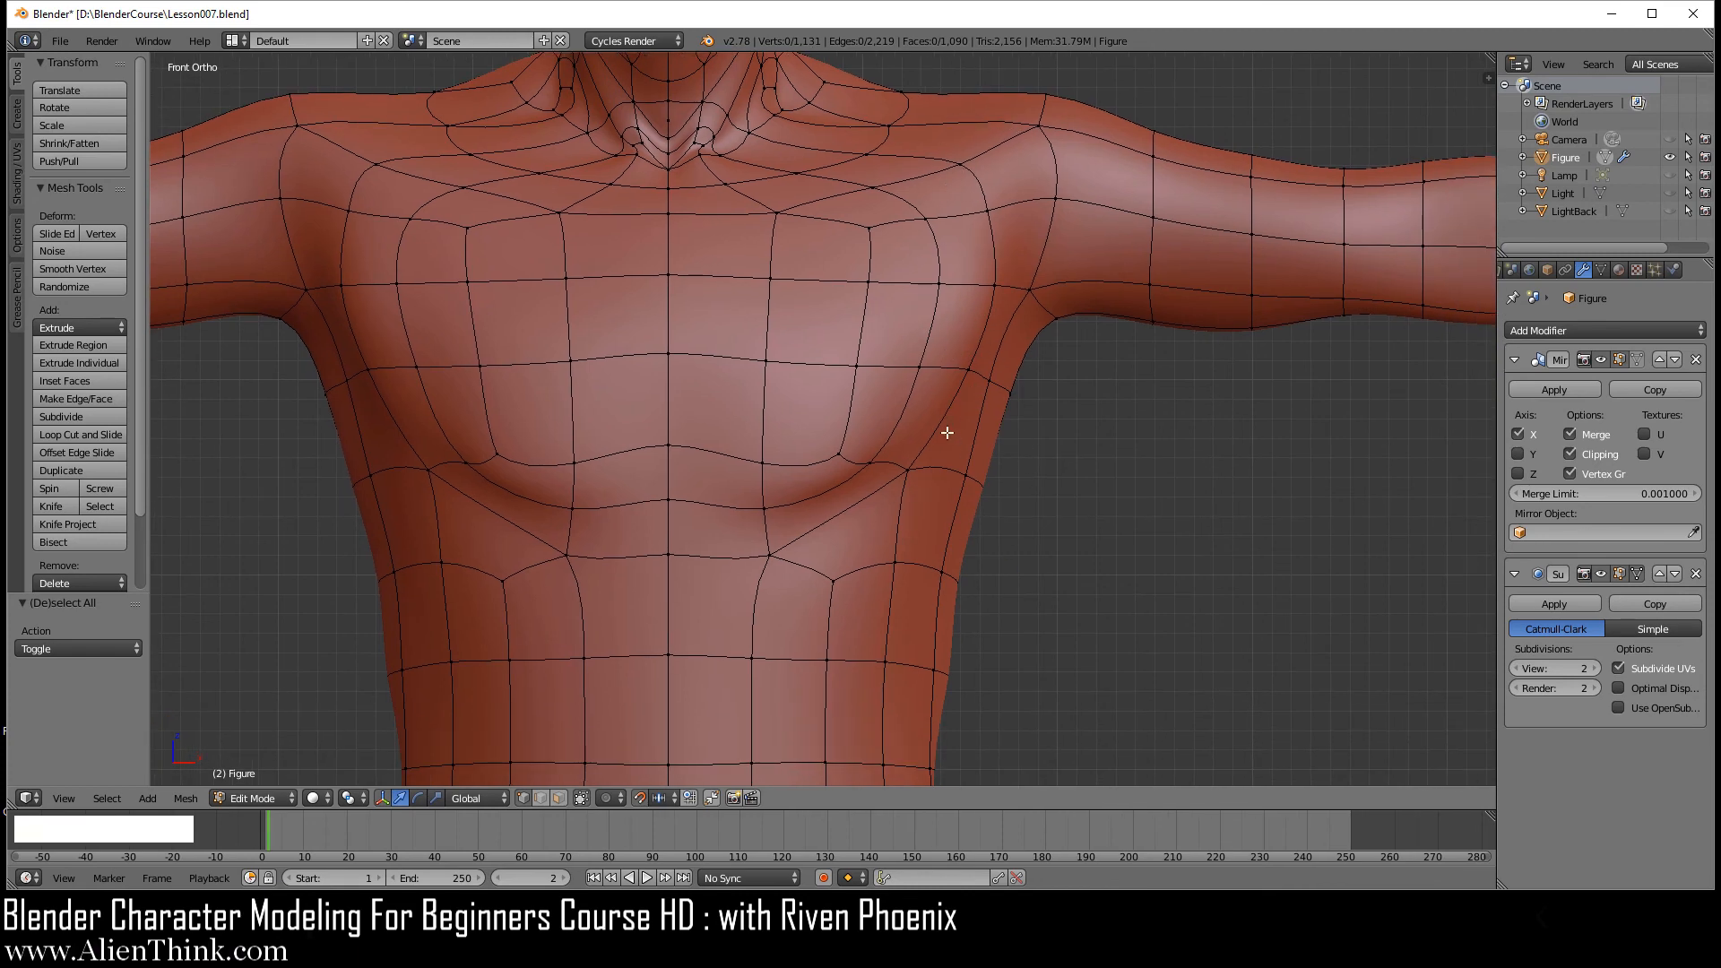
pyautogui.press('KP_3')
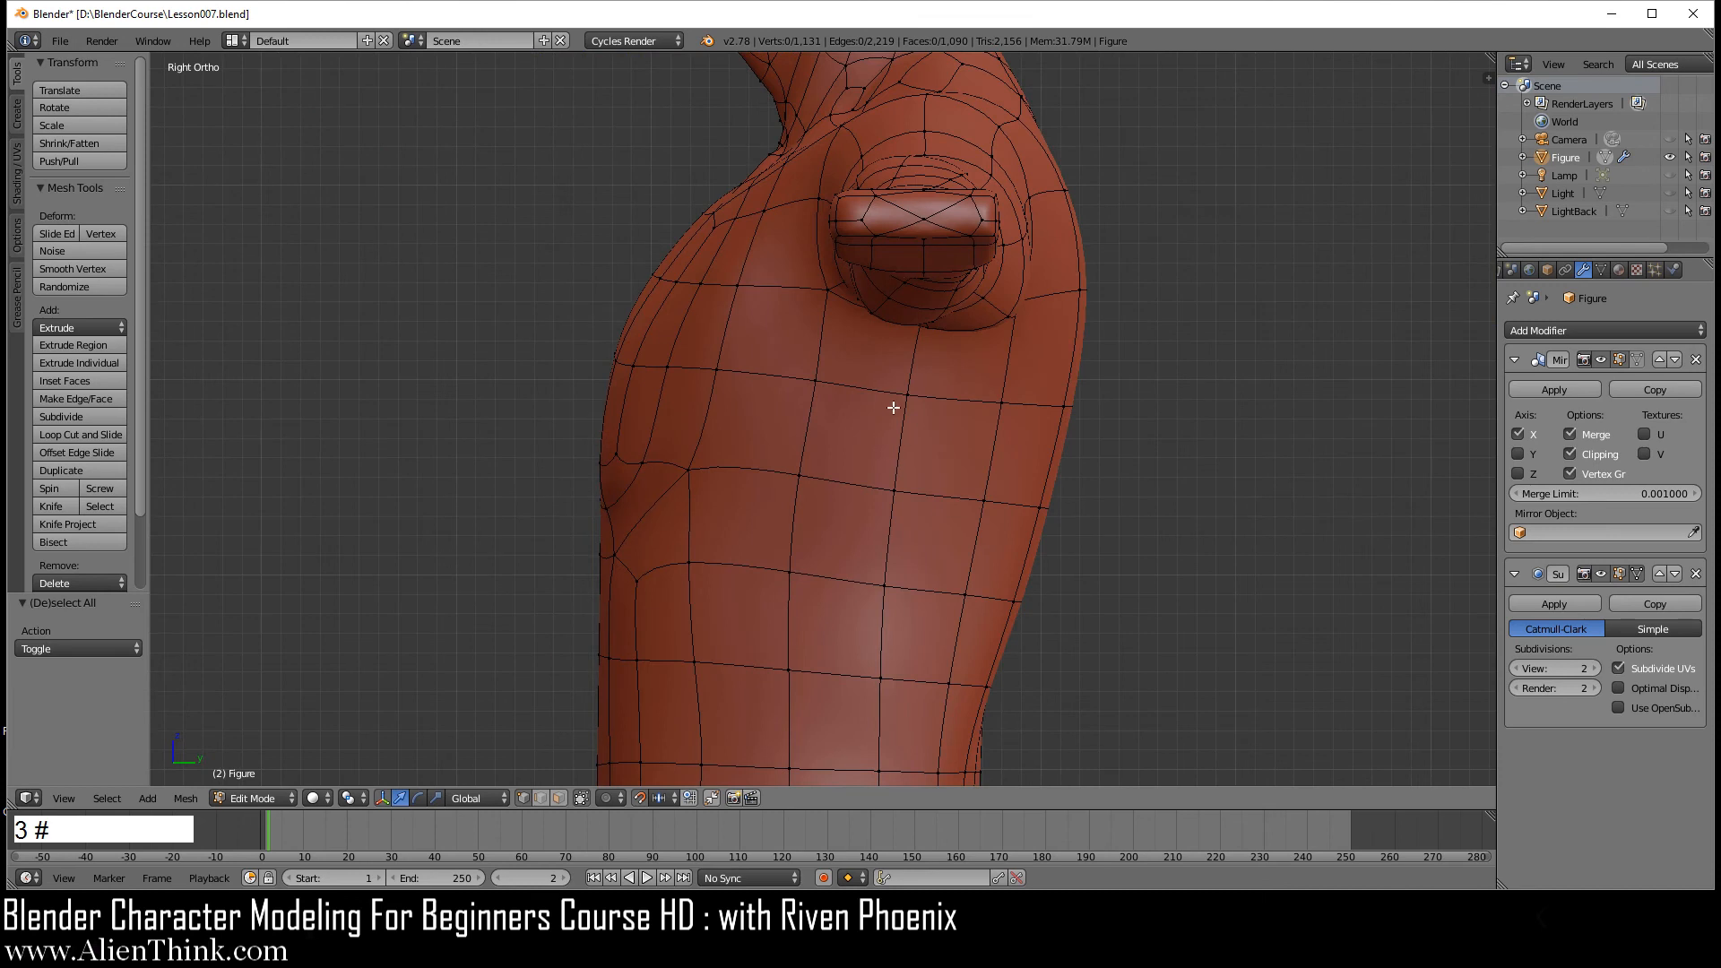
pyautogui.click(540, 796)
pyautogui.rightClick(755, 479)
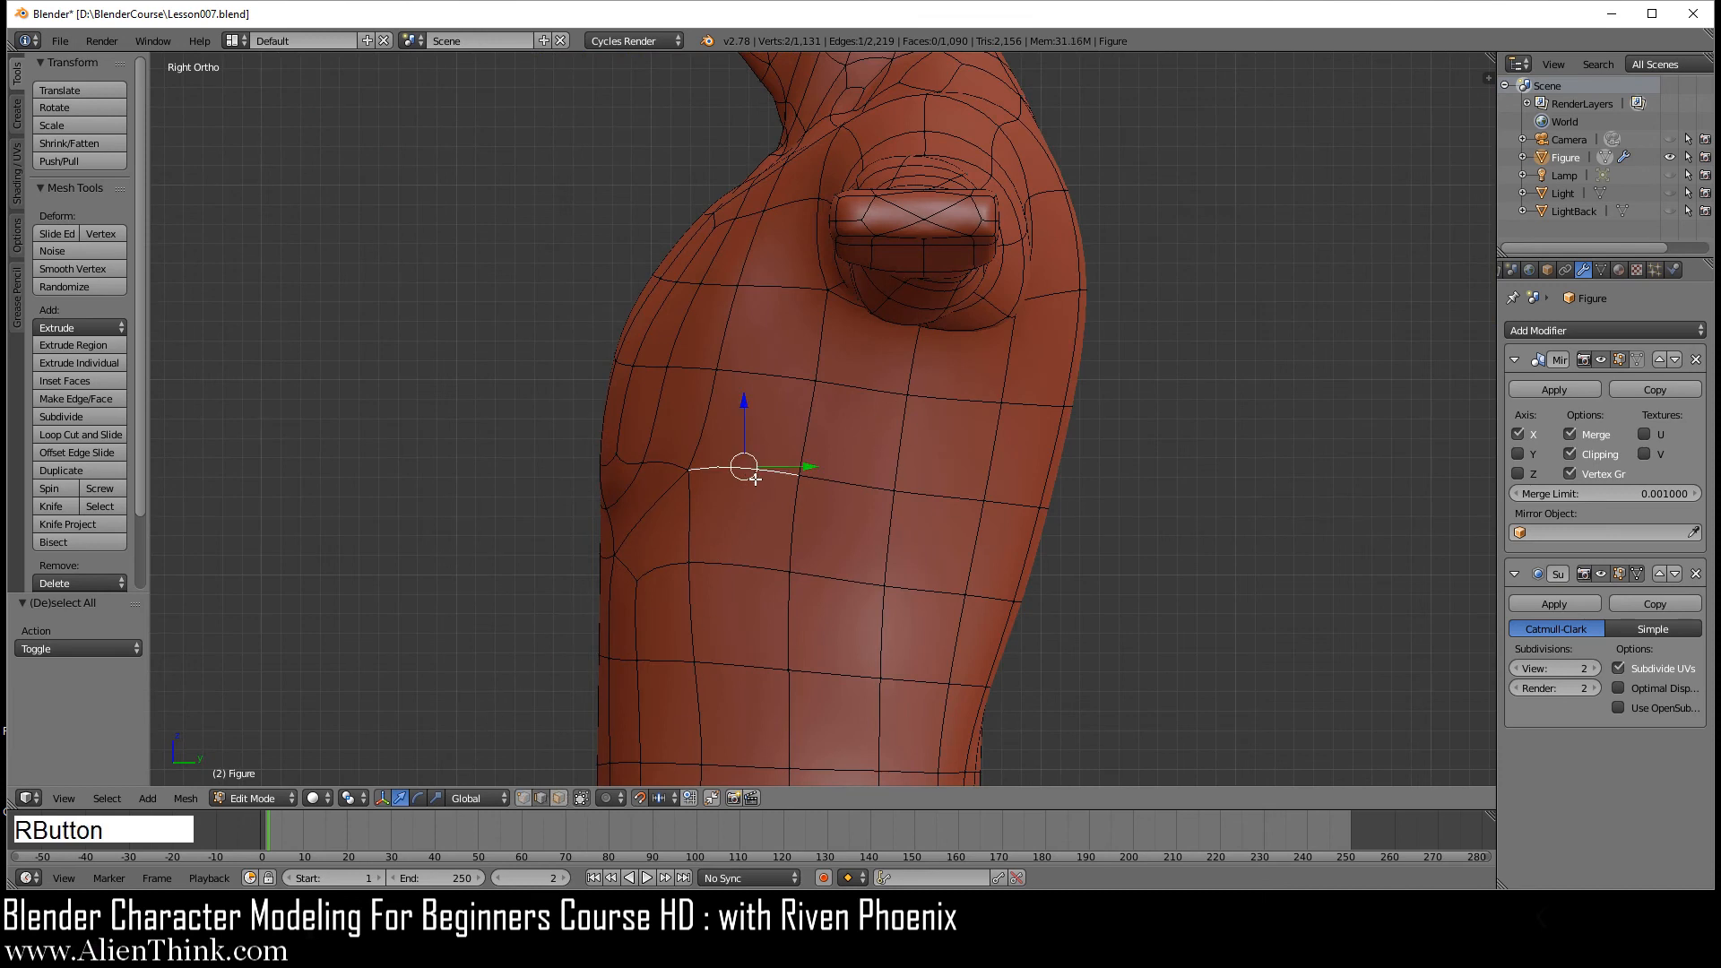
pyautogui.hotkey('ctrl', 'a')
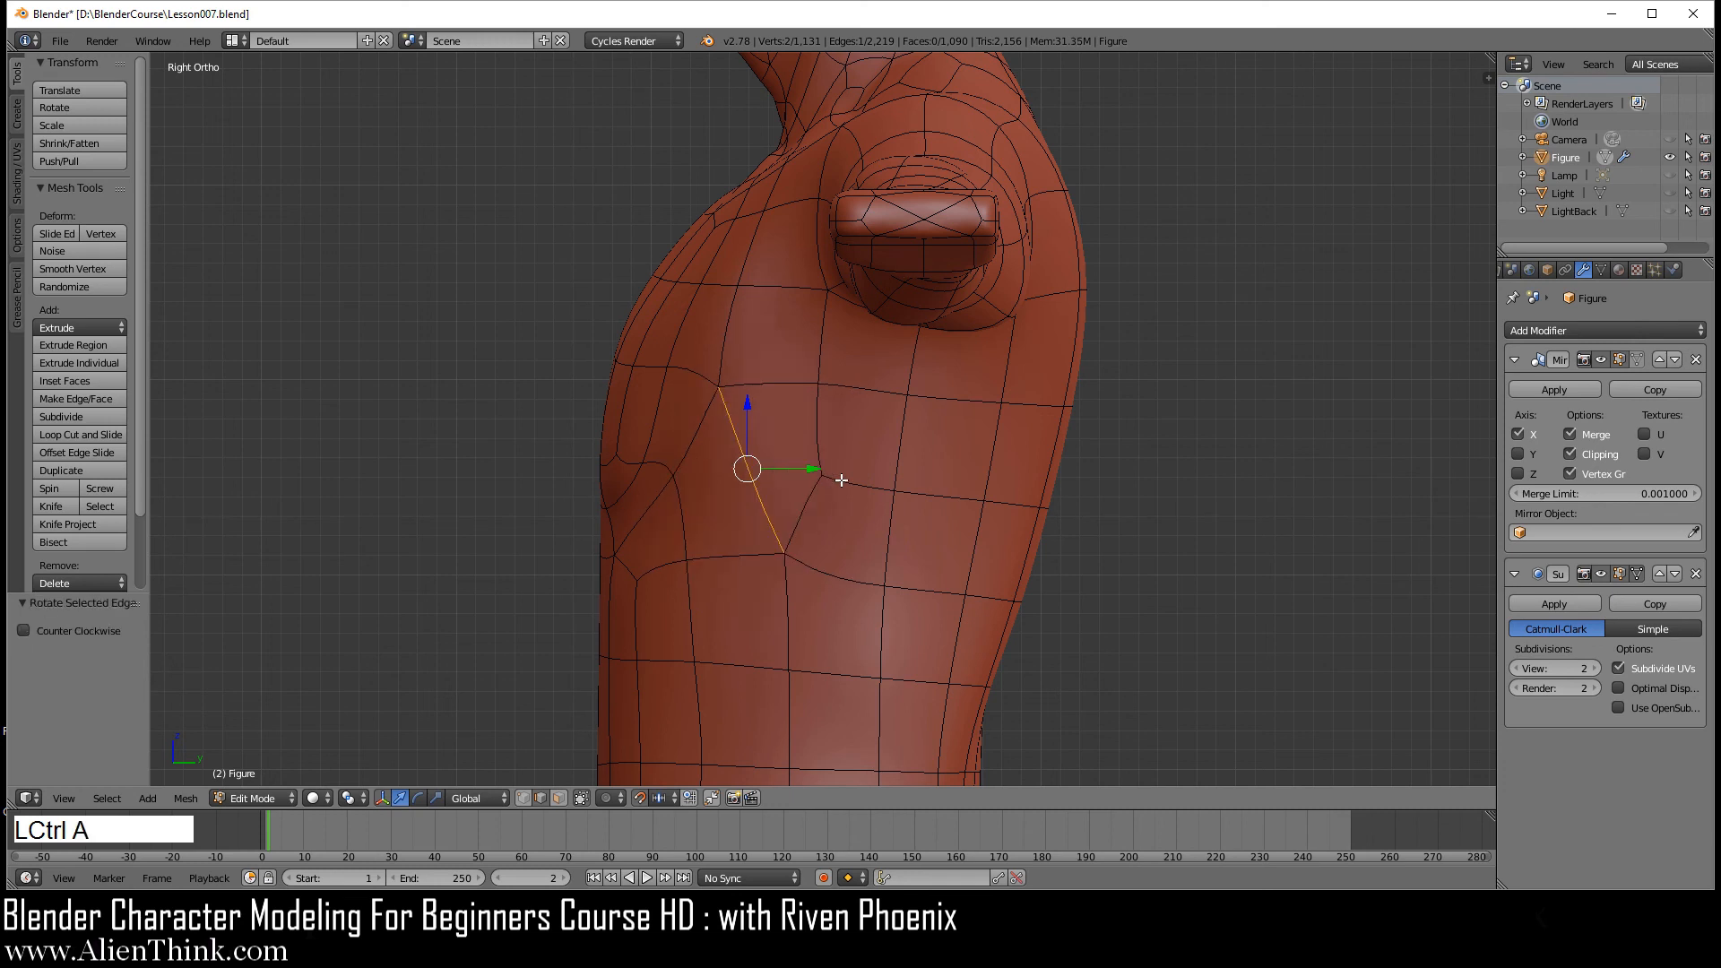
pyautogui.hotkey('ctrl', 'a')
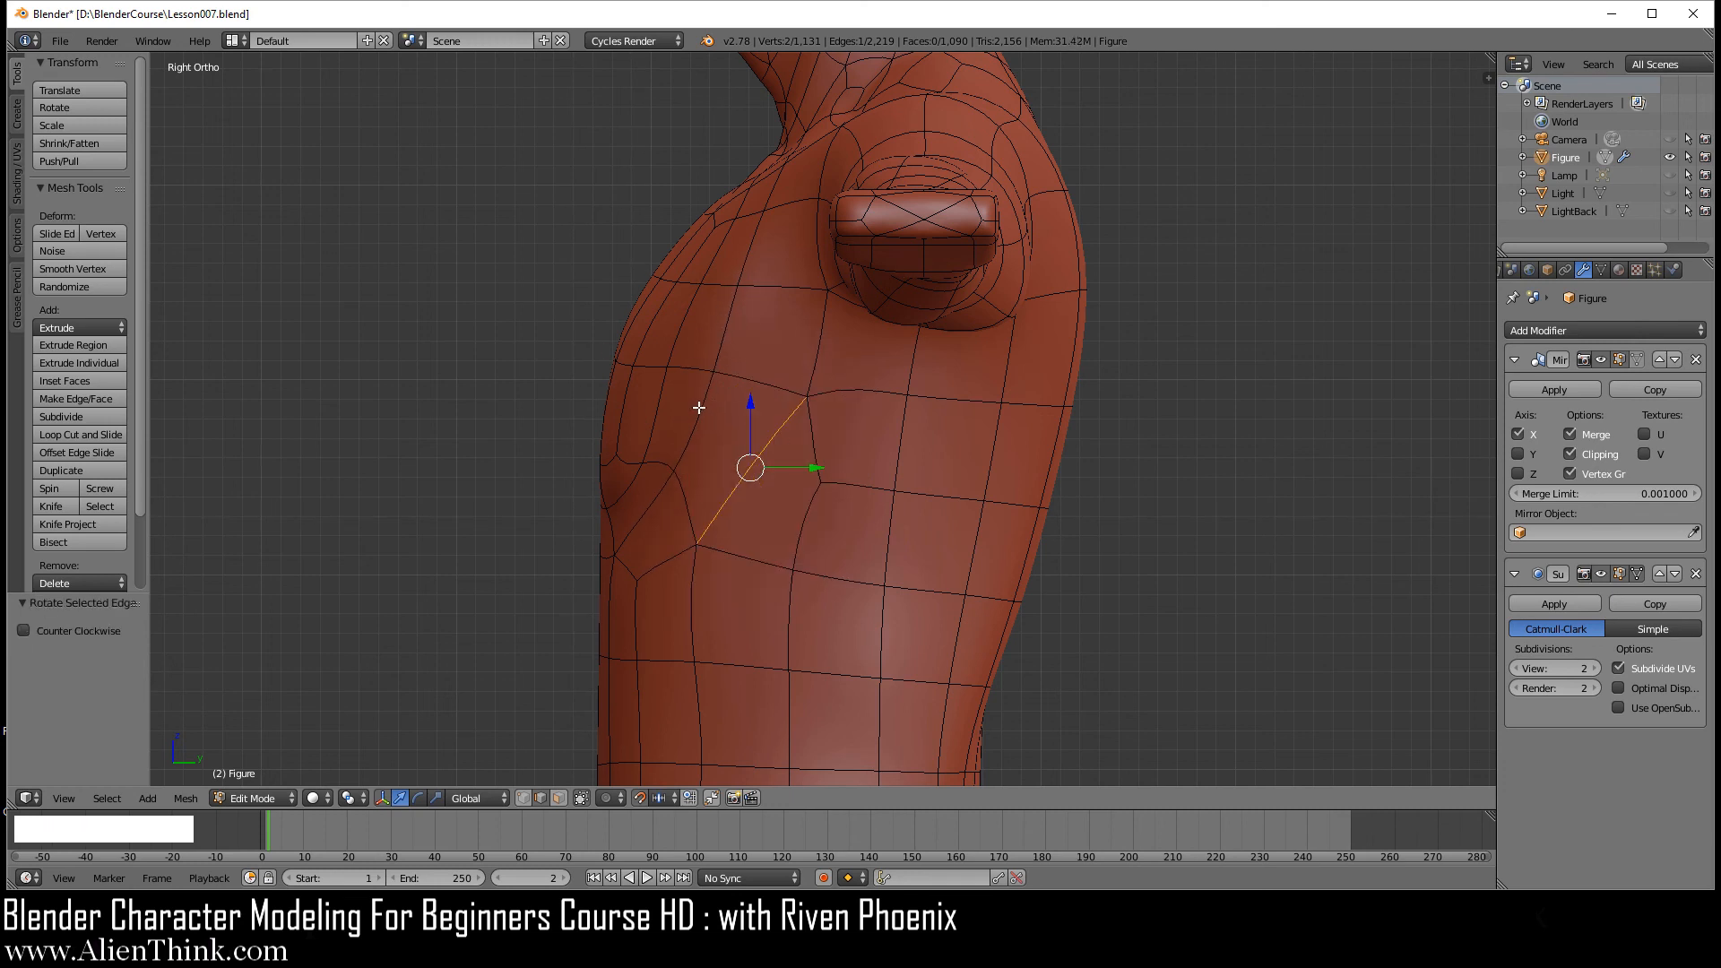
# - Select the four upright edges along the outer side of the chest and edge-slide them toward the back with factor -0.4
pyautogui.rightClick(710, 439)
pyautogui.keyDown('shift'); pyautogui.rightClick(664, 401); pyautogui.keyUp('shift')
pyautogui.keyDown('shift'); pyautogui.rightClick(689, 316); pyautogui.keyUp('shift')
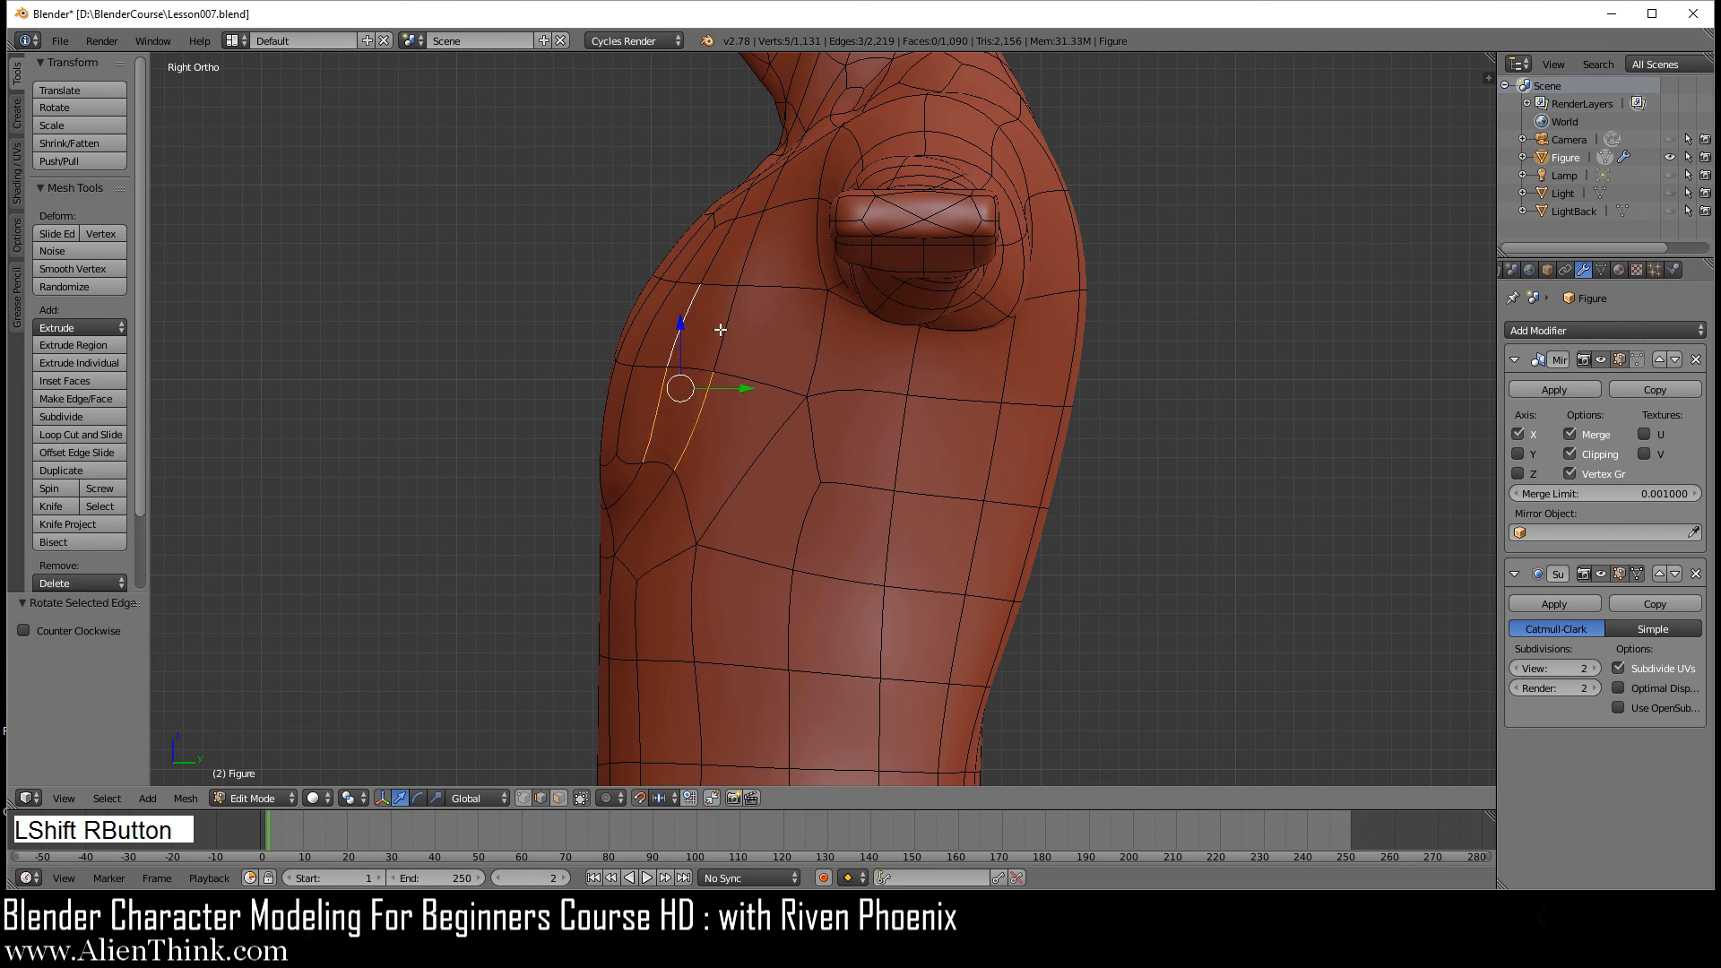
pyautogui.keyDown('shift'); pyautogui.rightClick(720, 330); pyautogui.keyUp('shift')
pyautogui.scroll(1, 755, 404)
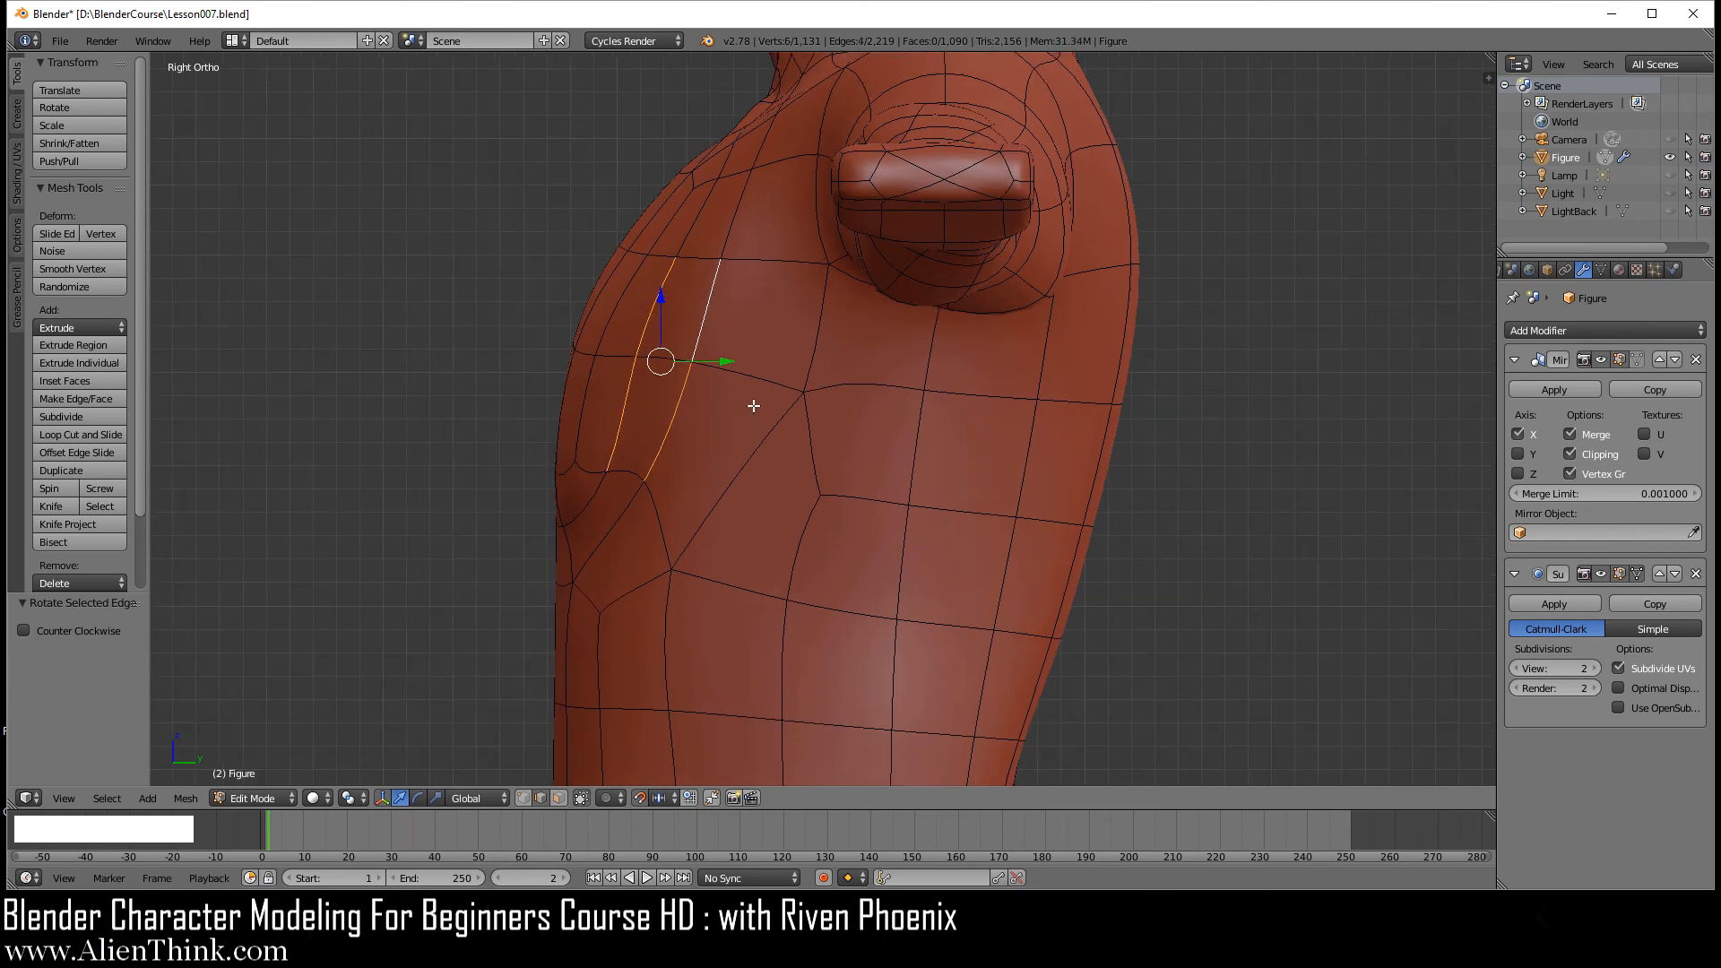
pyautogui.scroll(1, 753, 406)
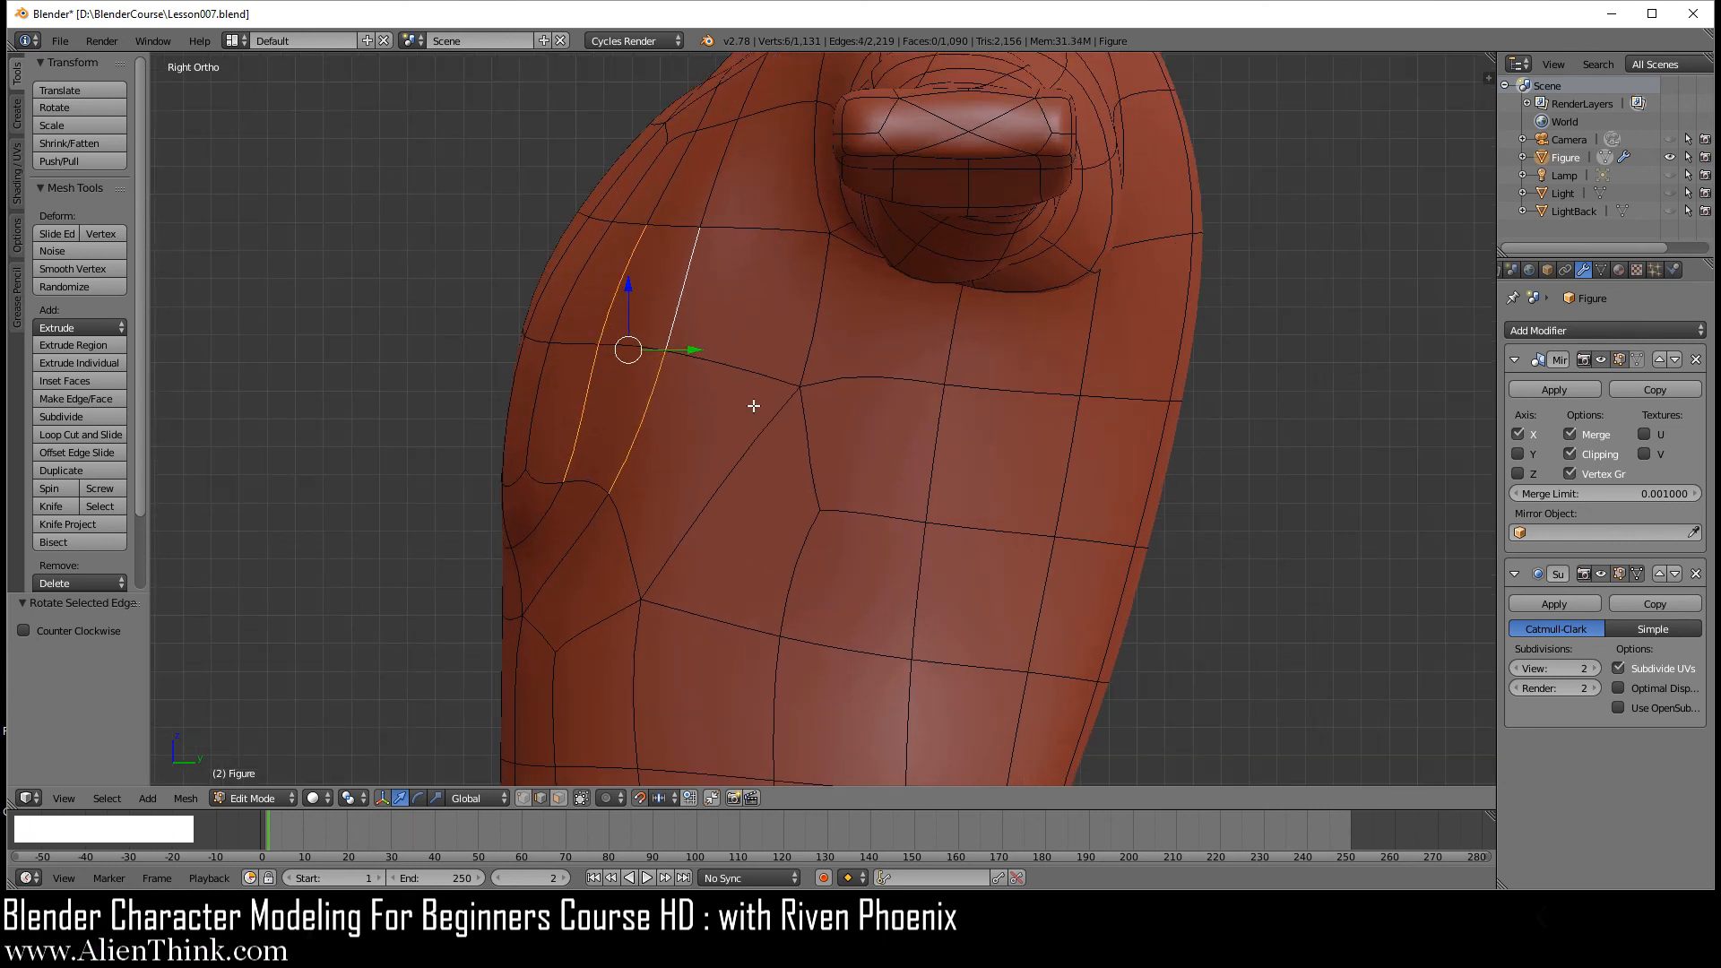
pyautogui.press('g')
pyautogui.press('g')
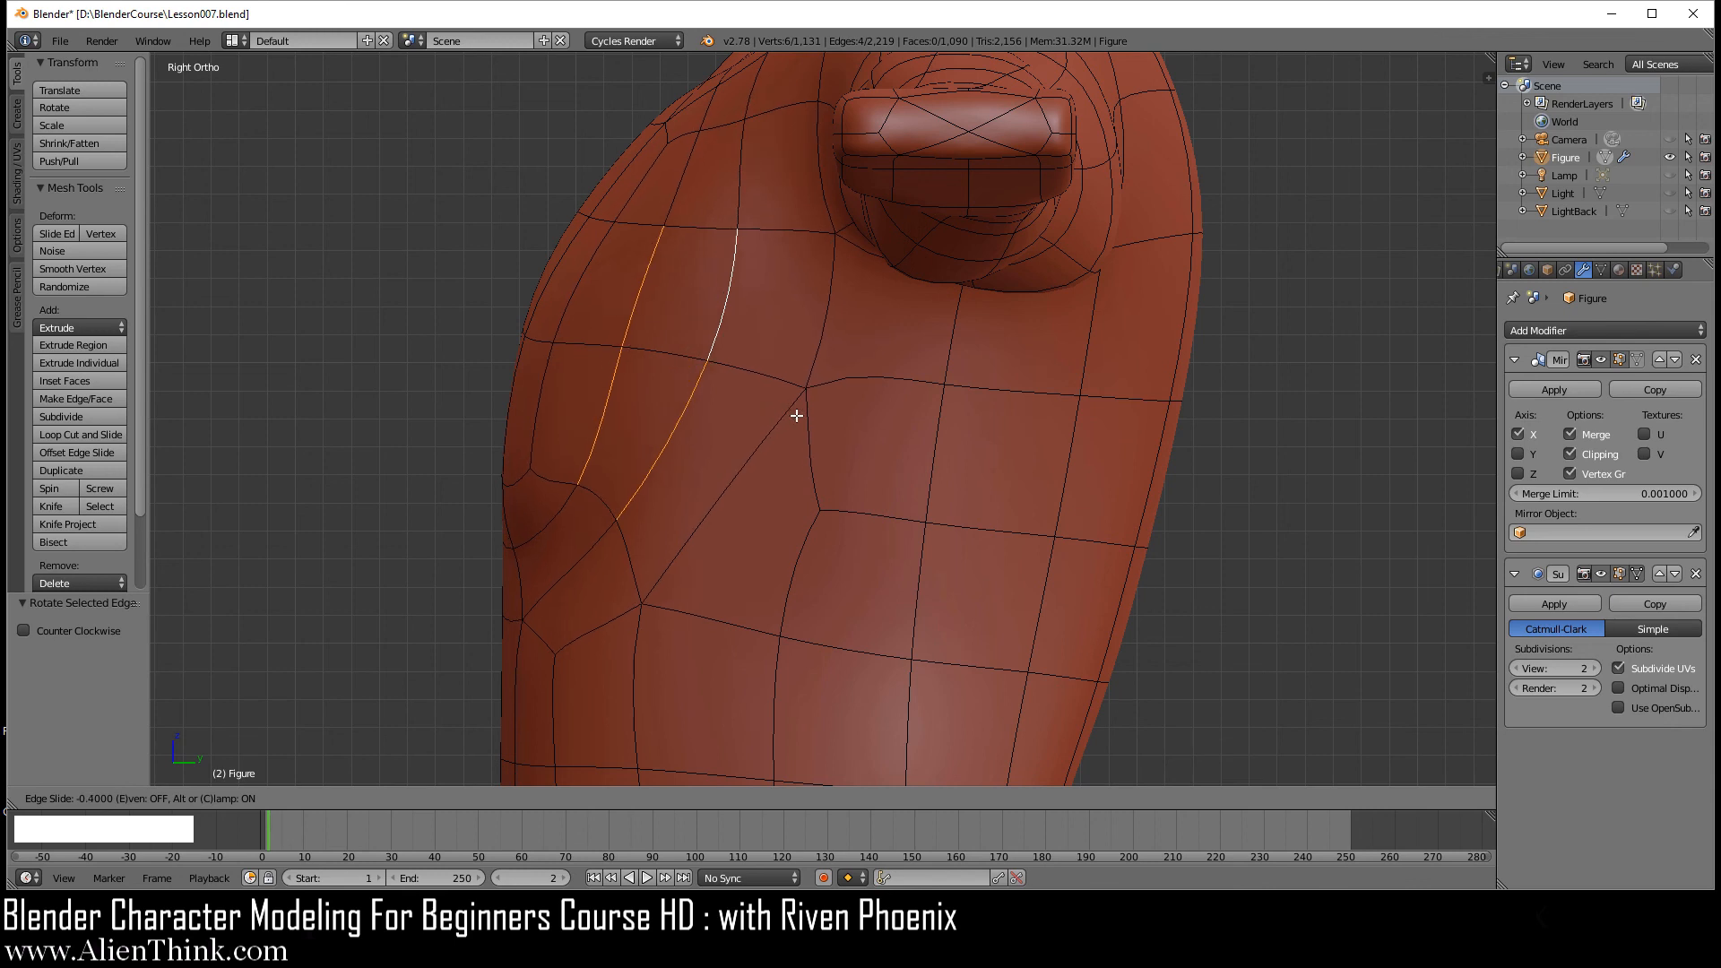
pyautogui.click(797, 415)
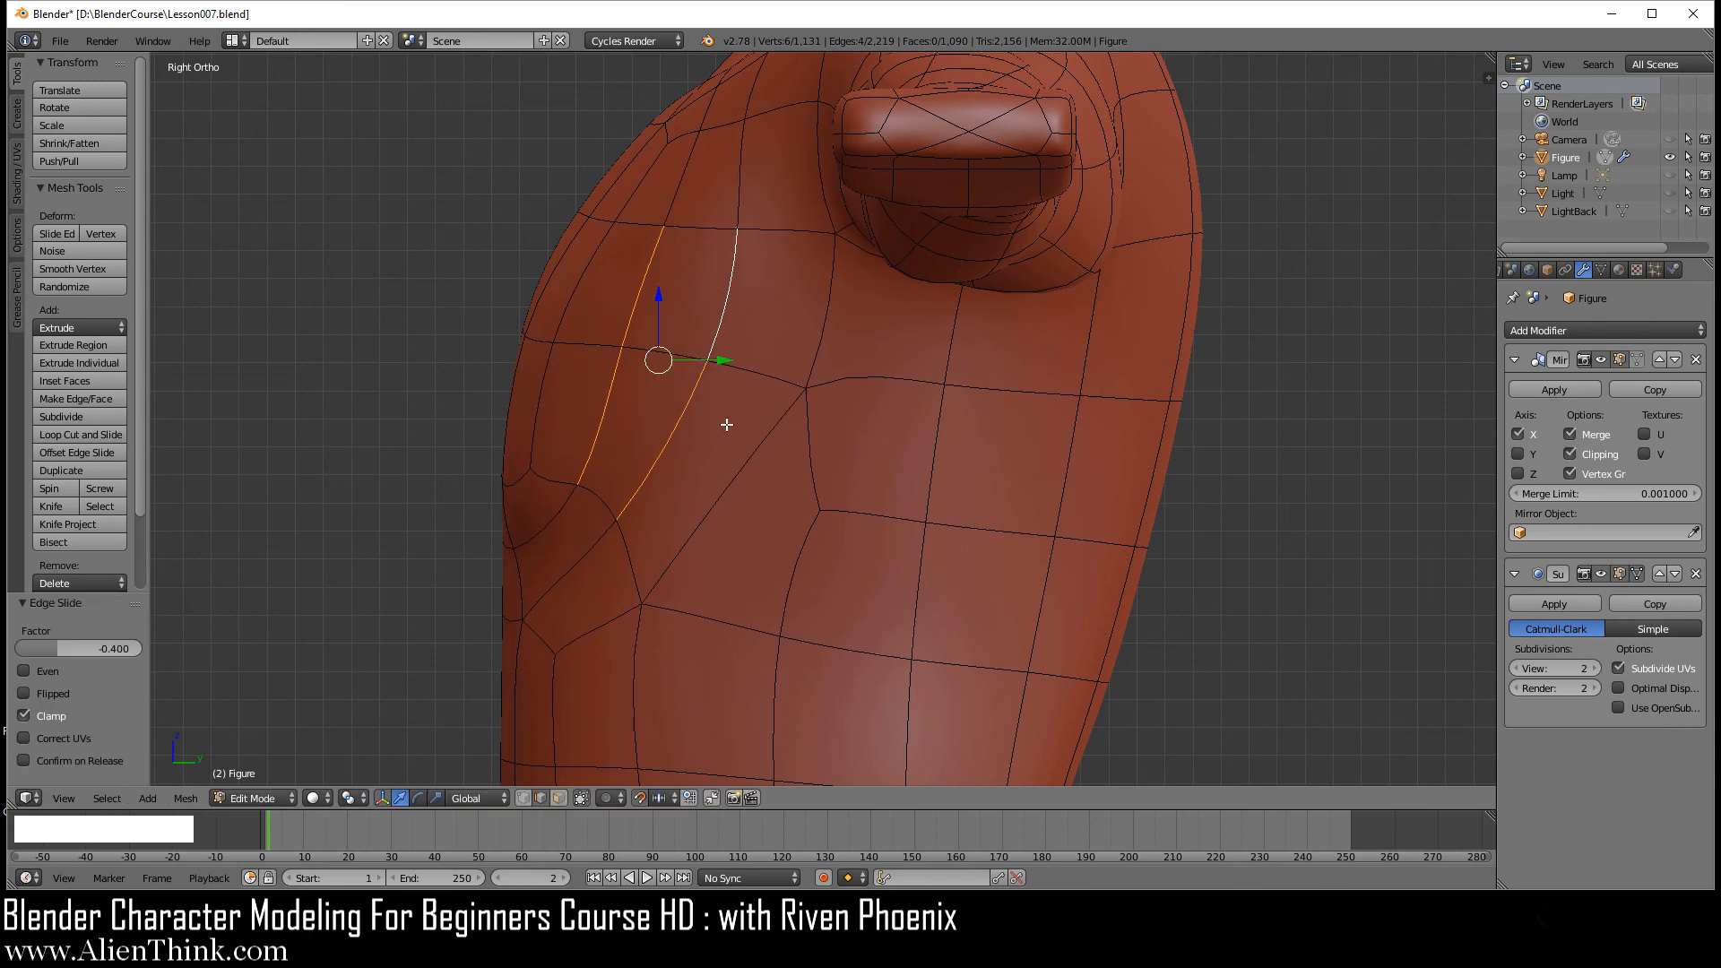
# - Keep only the upper two of the outer chest edges selected and edge-slide them further toward the back
pyautogui.middleClick(695, 421)
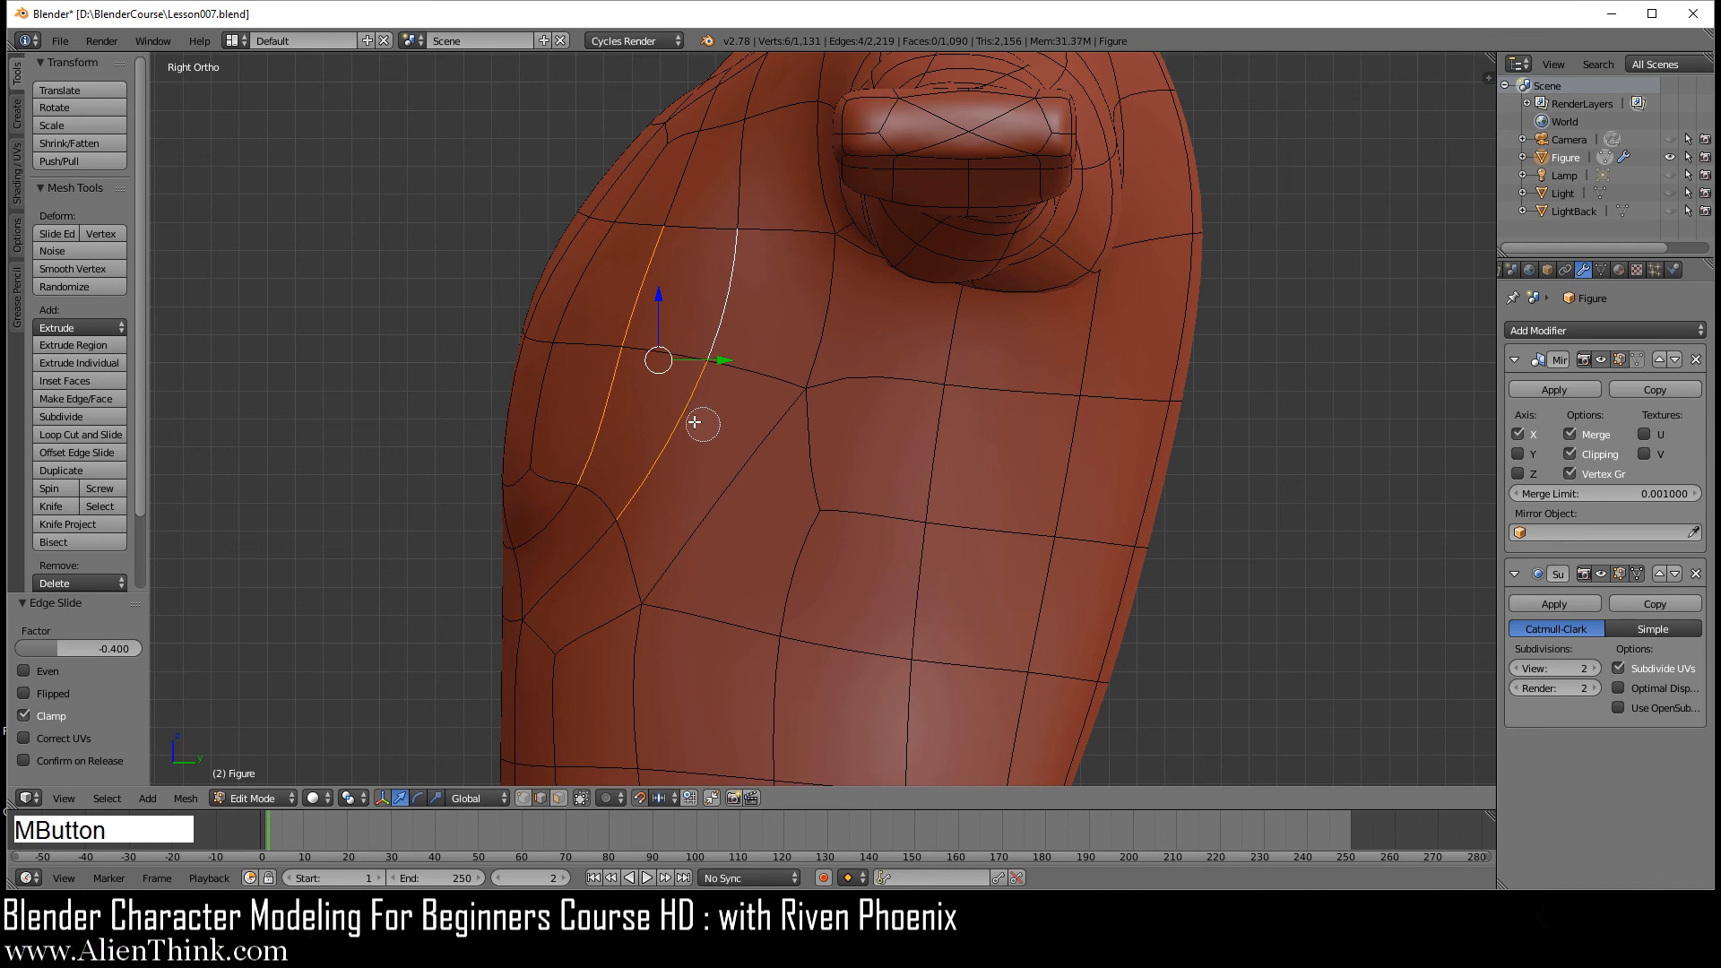
pyautogui.moveTo(694, 421); pyautogui.dragTo(599, 395, button='middle')
pyautogui.rightClick(589, 393)
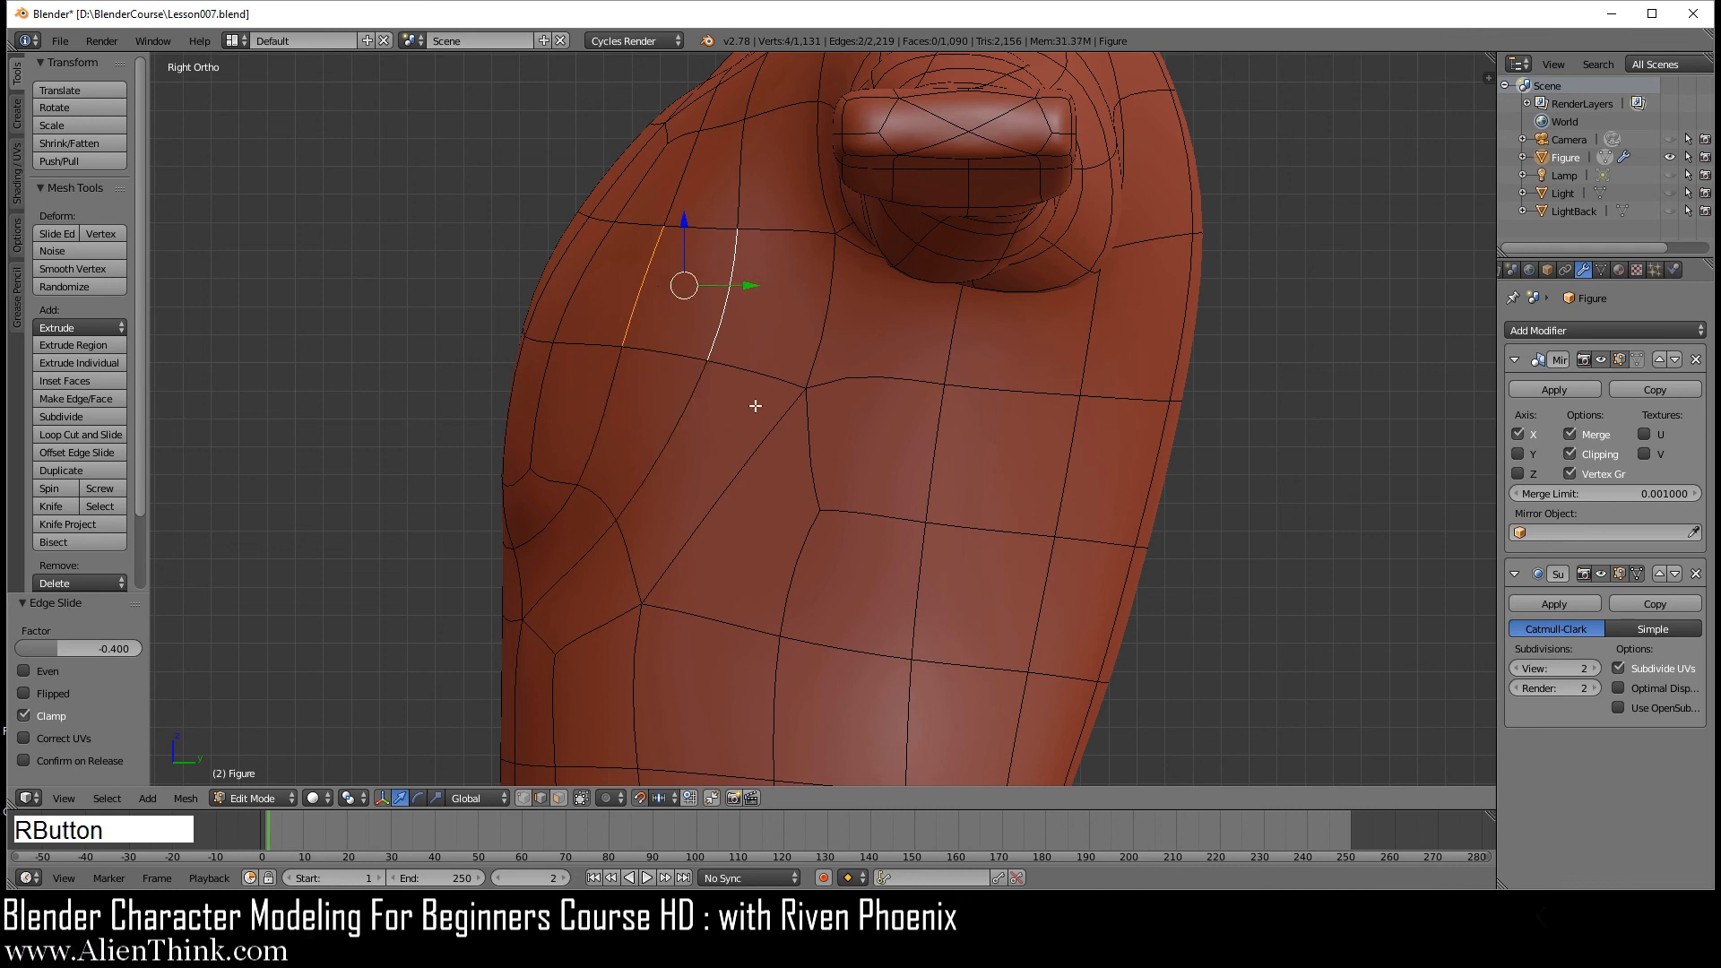
pyautogui.press('g')
pyautogui.press('g')
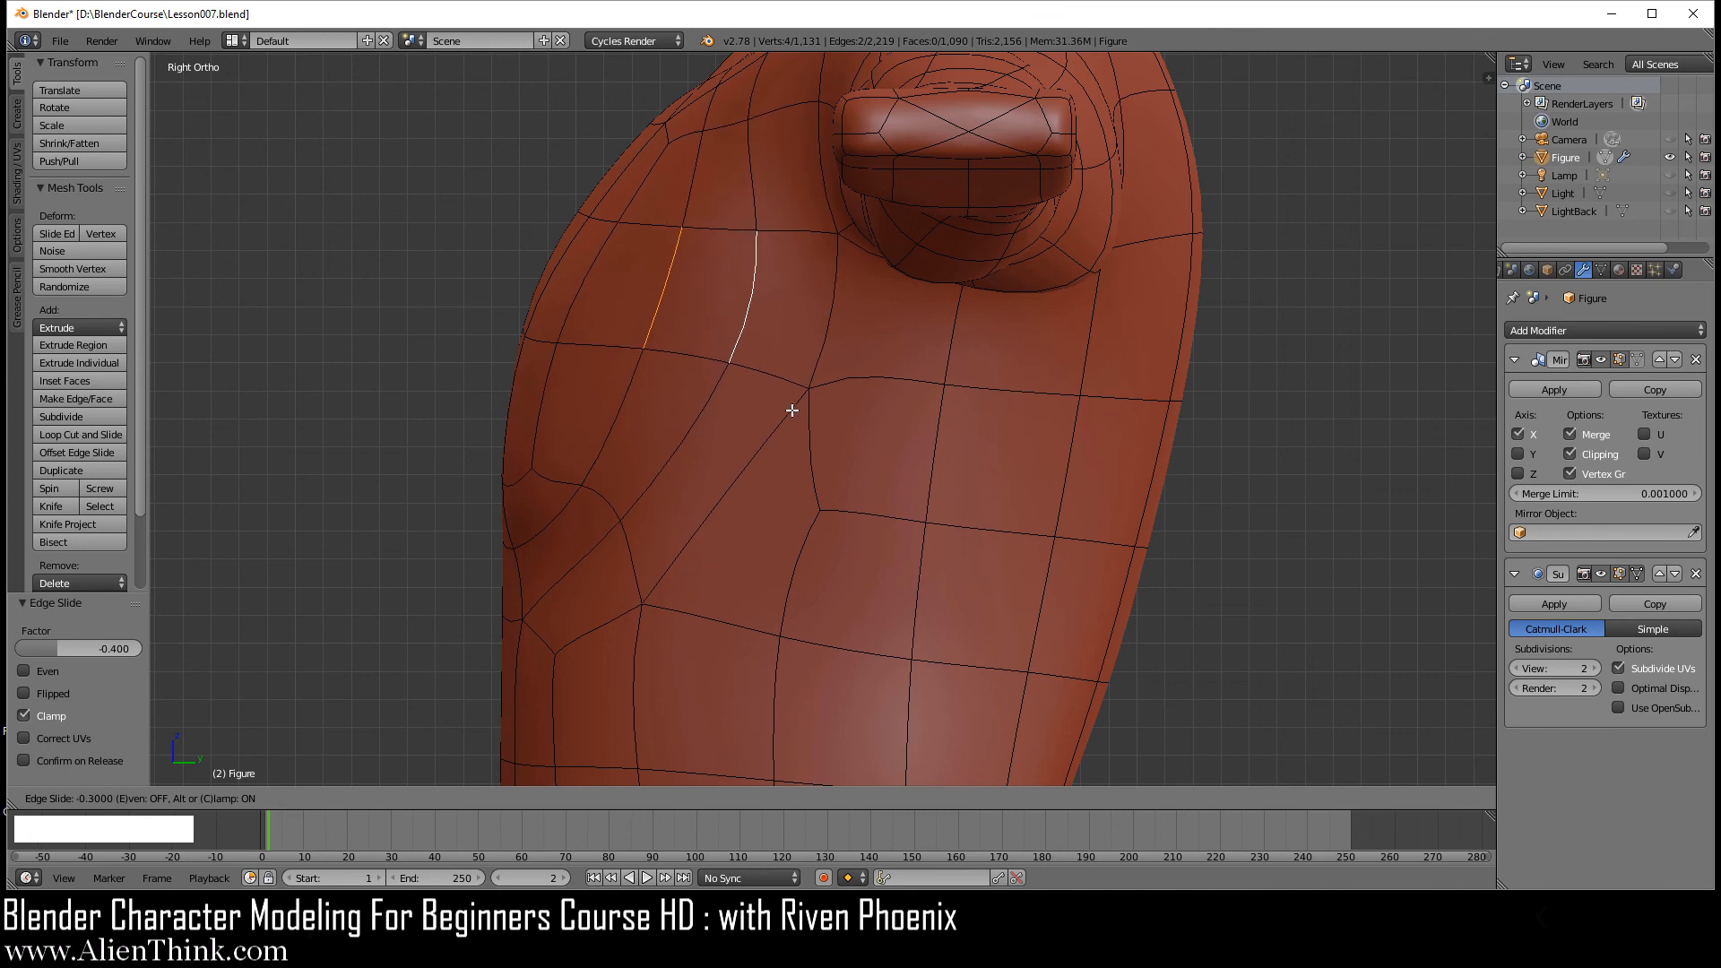
pyautogui.click(794, 411)
# - In front view, select the curved edge under the chest muscle and check the smoothed torso in Object Mode
pyautogui.press('1')
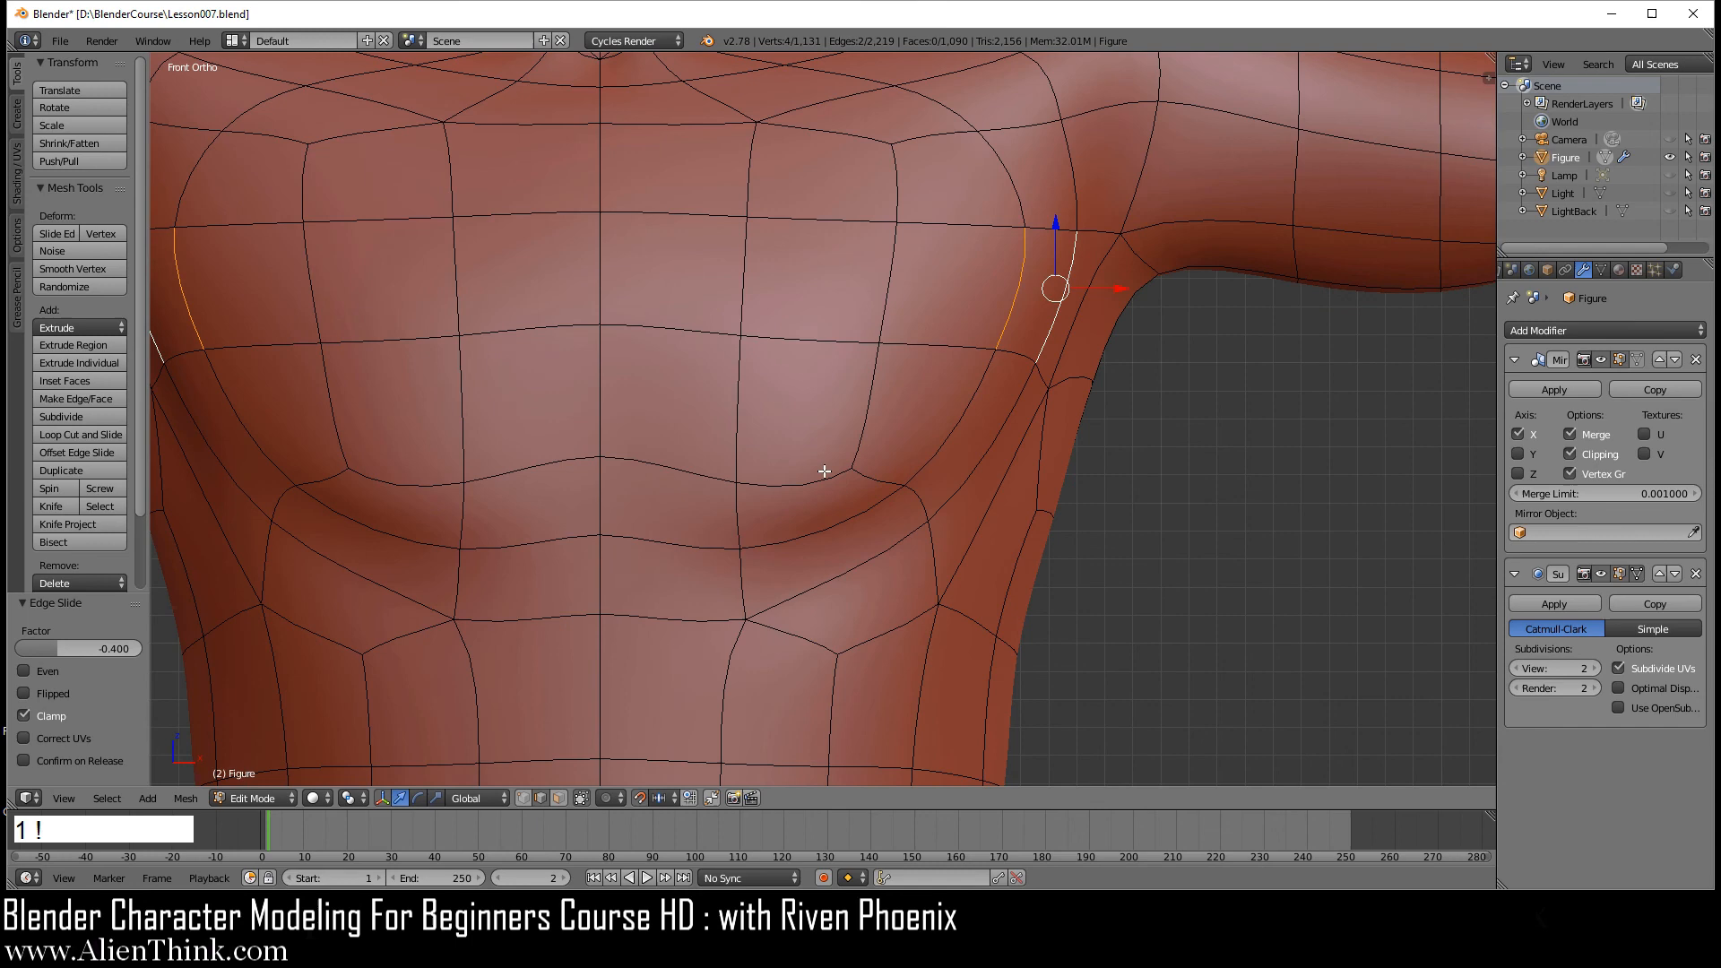
pyautogui.rightClick(833, 519)
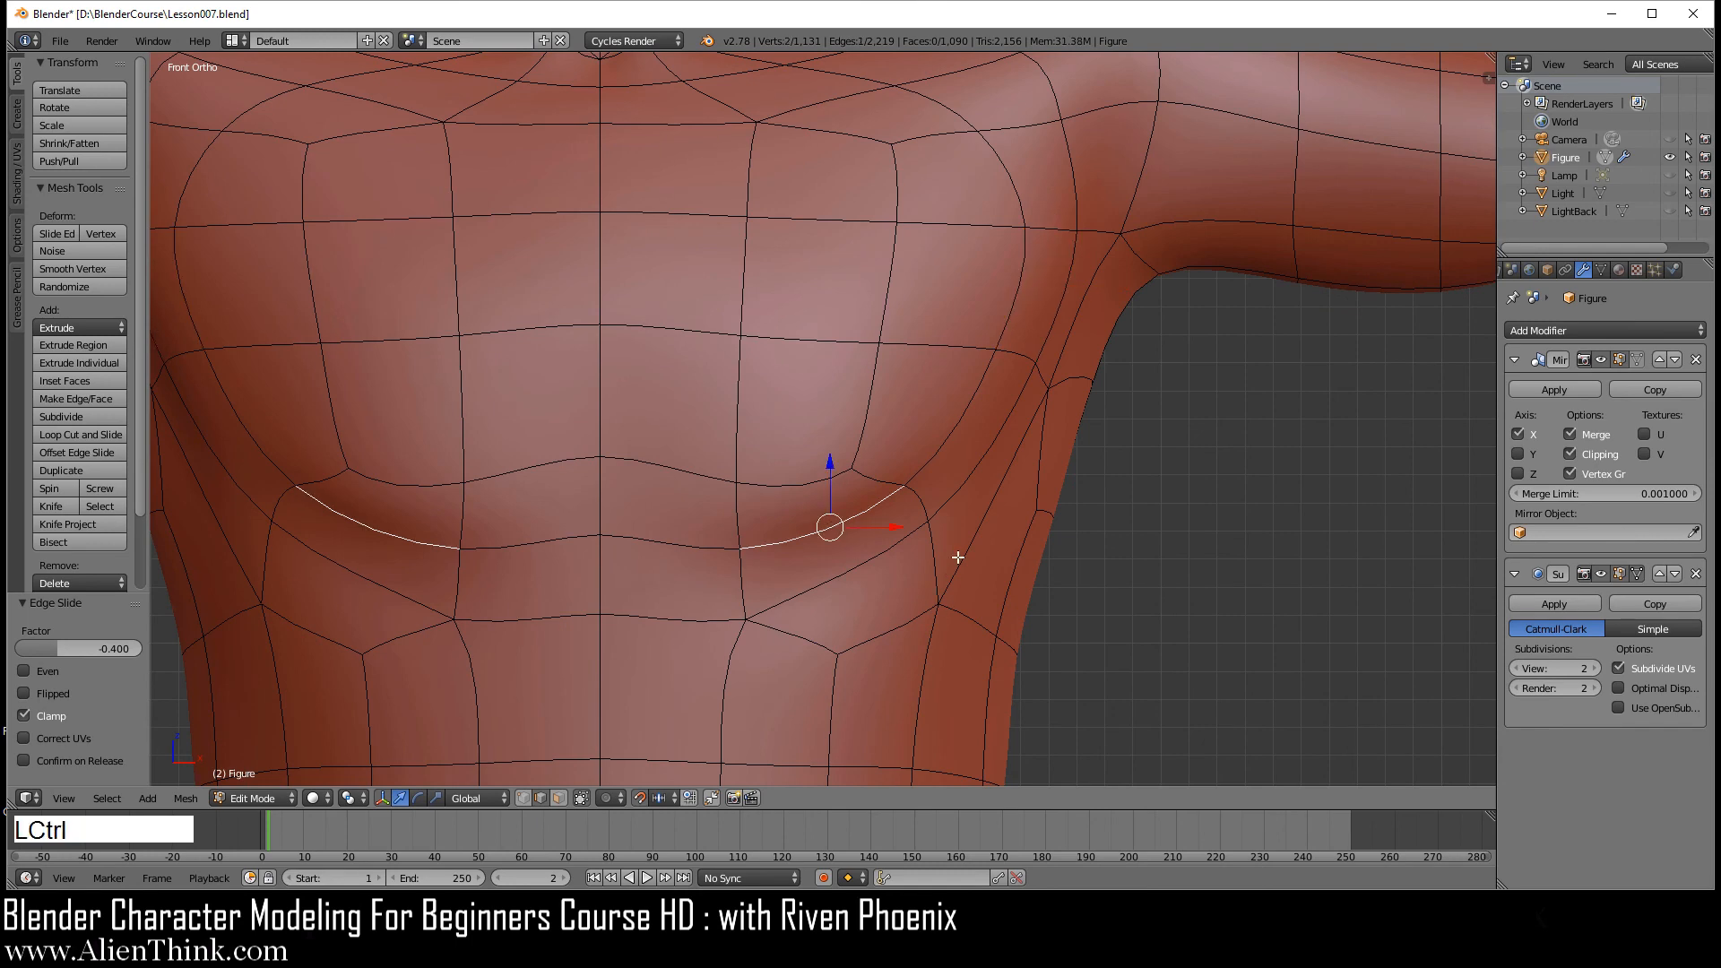
pyautogui.hotkey('ctrl', 'e')
pyautogui.press('Tab')
pyautogui.scroll(-3, 954, 546)
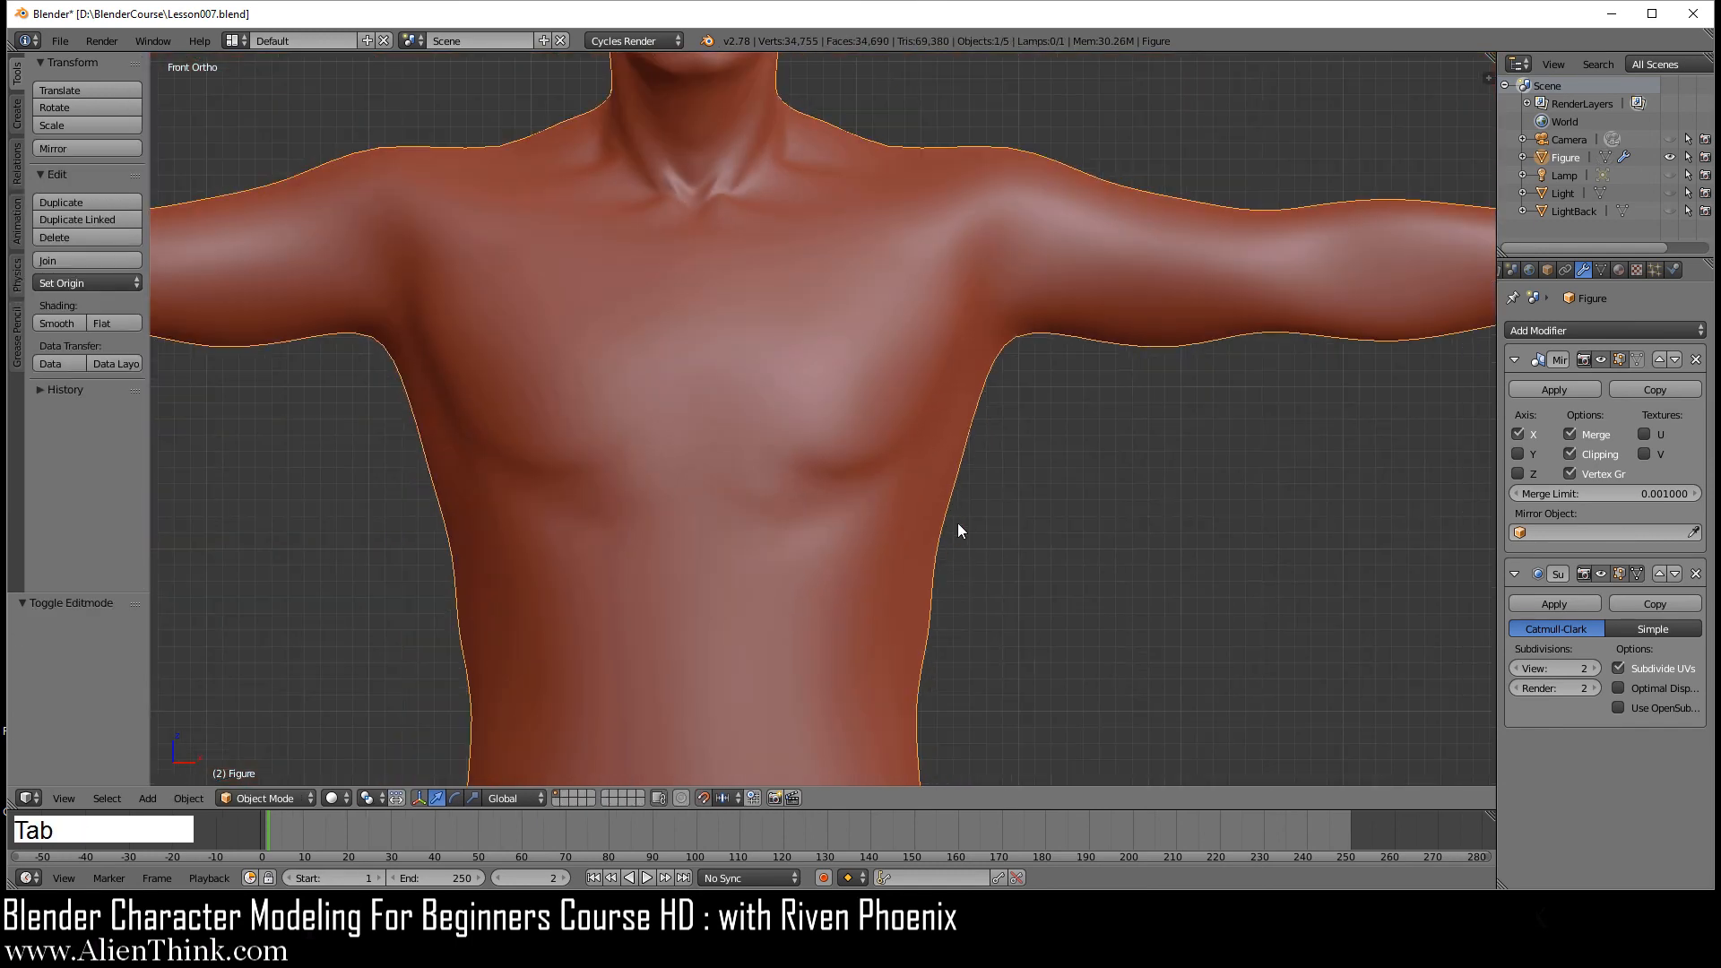
# - Select the three centre-line edges down the sternum and, in right side wireframe view, move them 0.1 back into the chest along Y
pyautogui.moveTo(956, 526); pyautogui.dragTo(840, 478, button='middle')
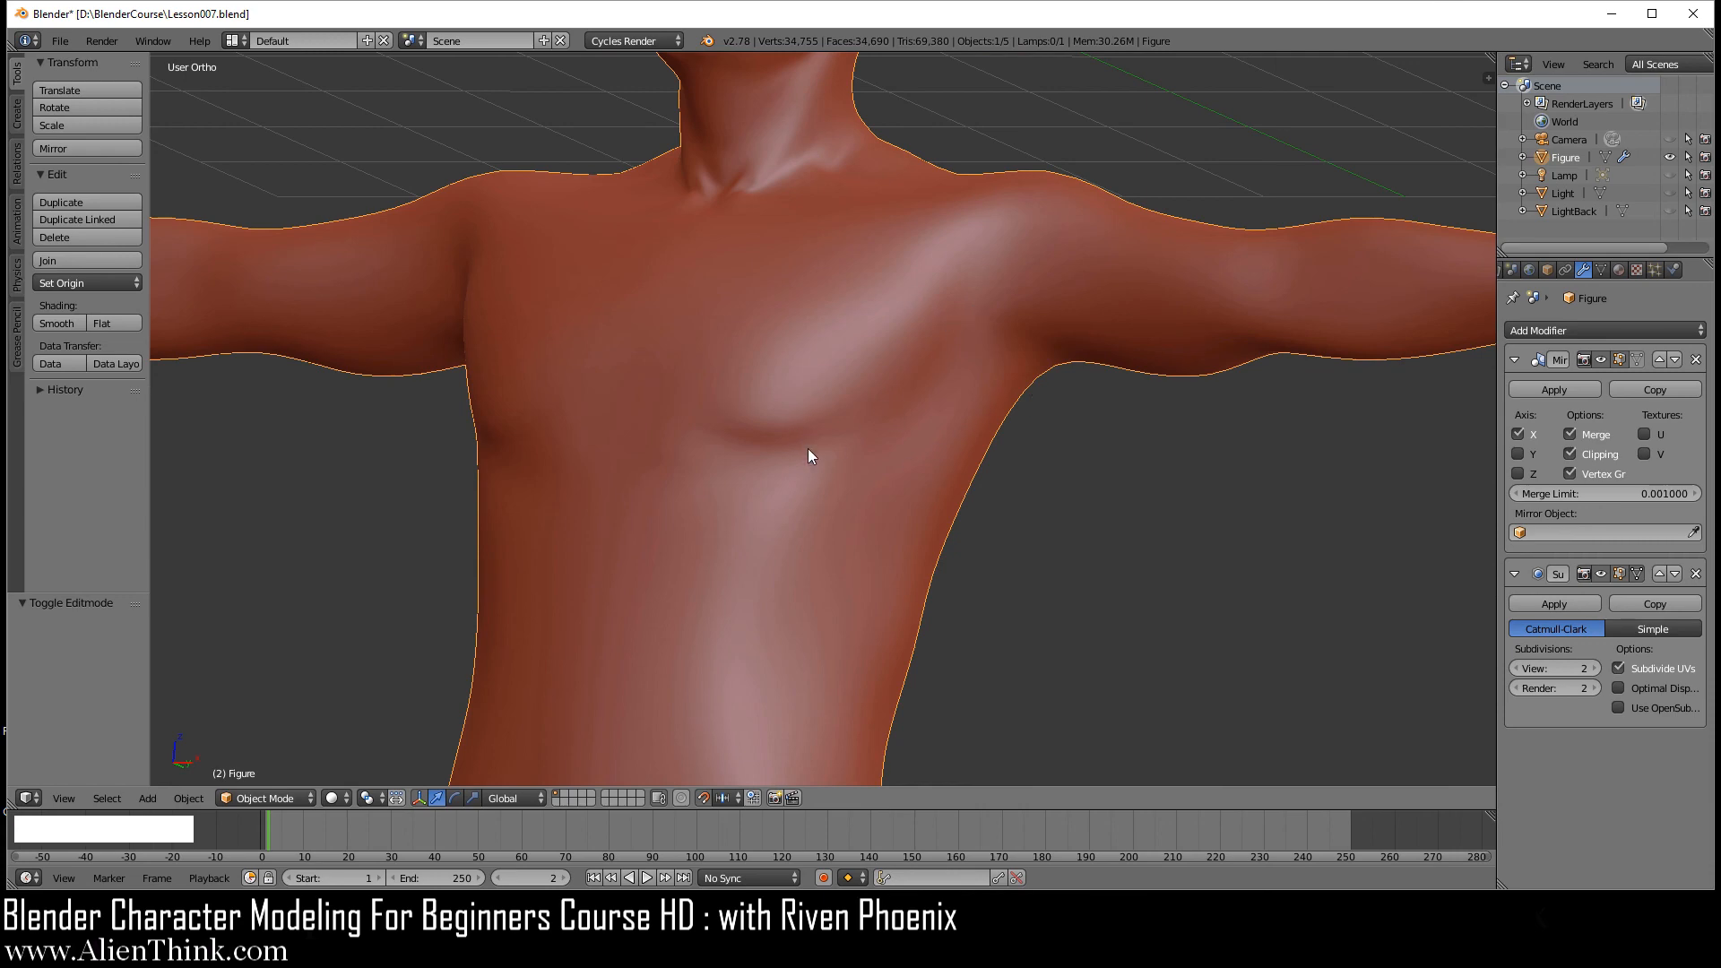
pyautogui.press('Tab')
pyautogui.press('1')
pyautogui.scroll(4, 823, 418)
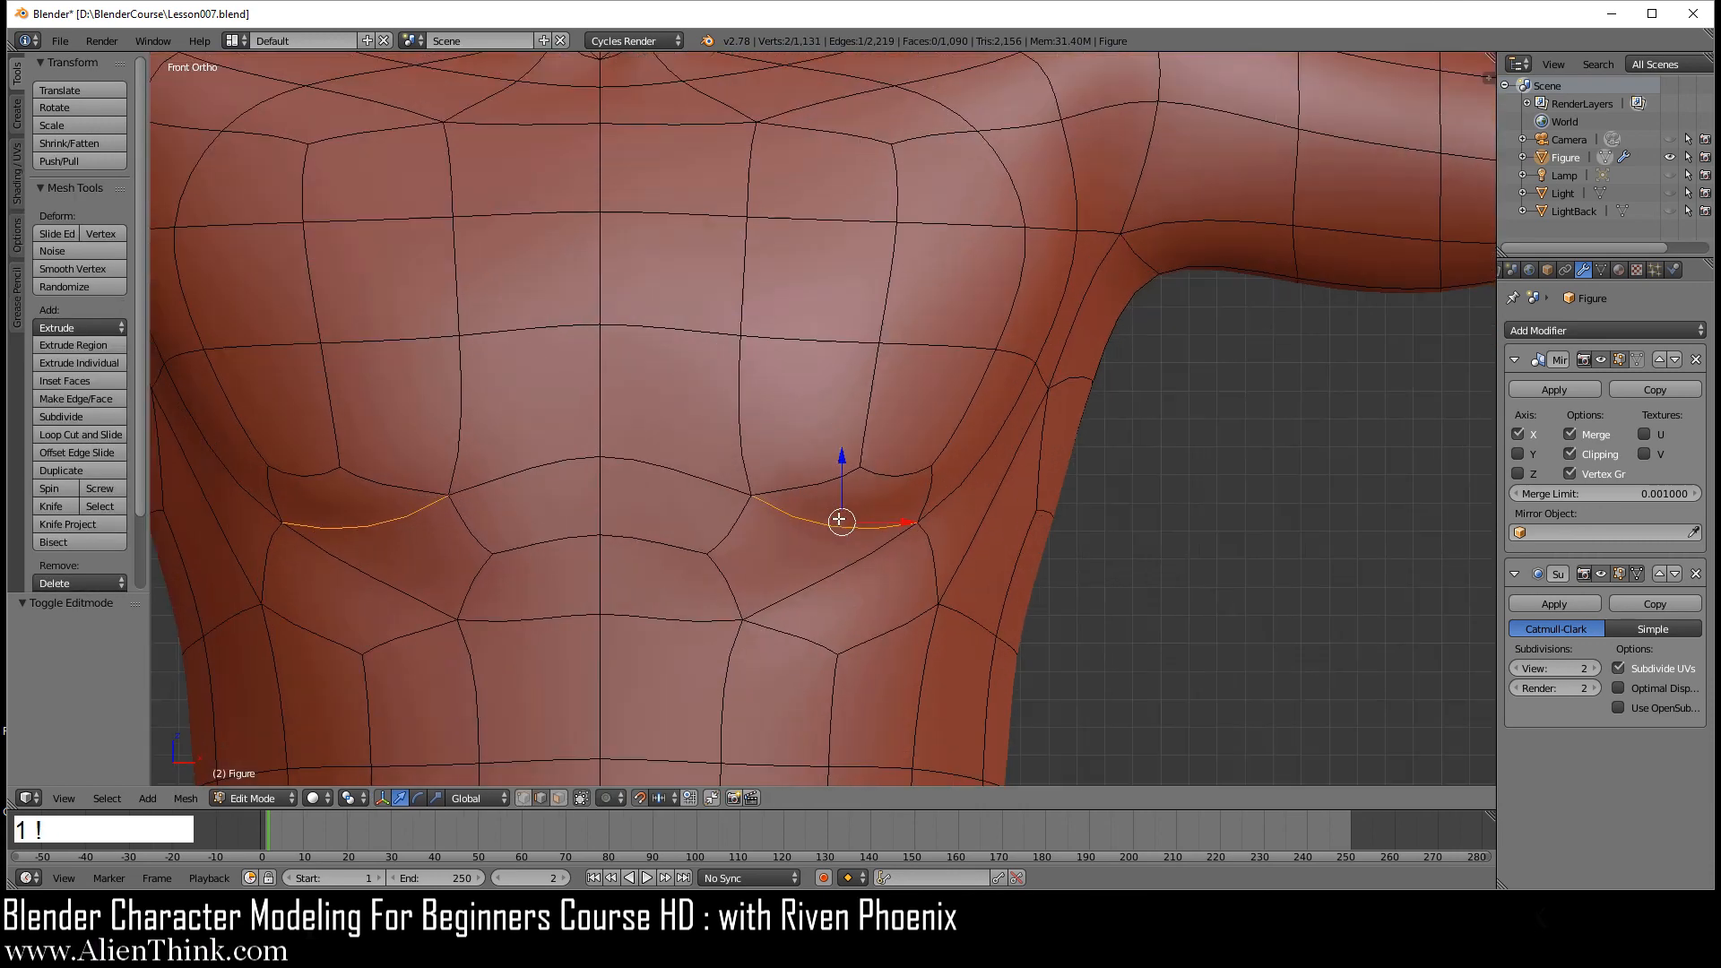
pyautogui.scroll(-1, 796, 498)
pyautogui.keyDown('shift'); pyautogui.moveTo(792, 423); pyautogui.dragTo(868, 468, button='middle'); pyautogui.keyUp('shift')
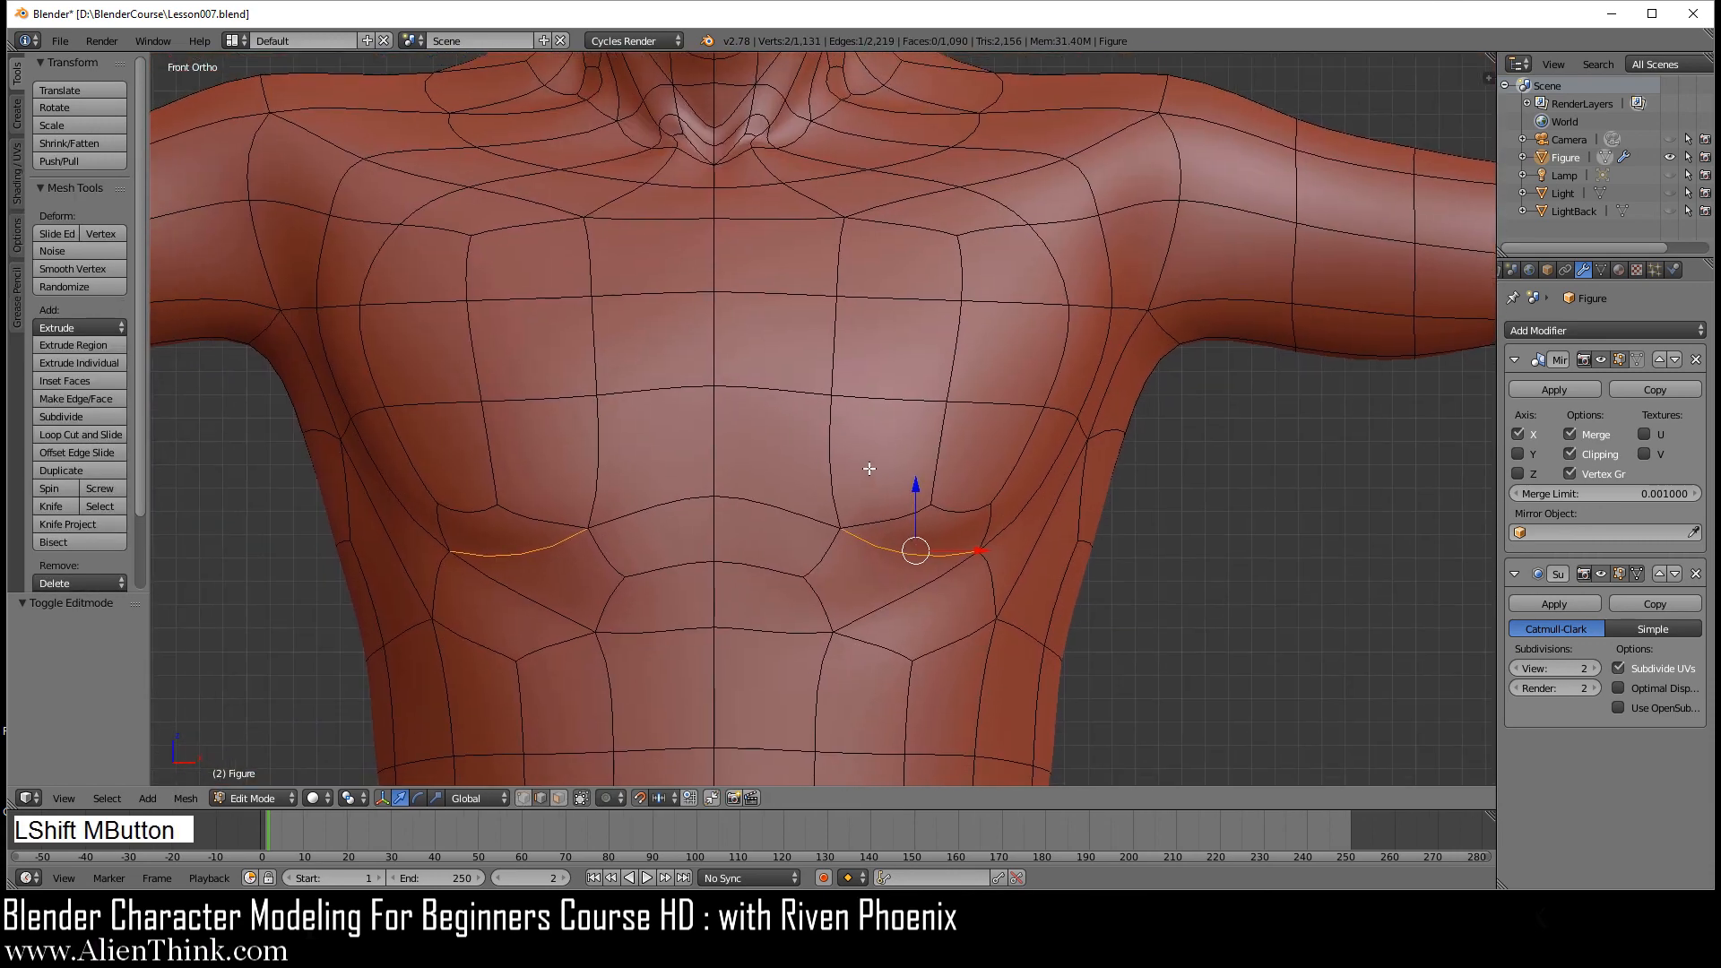
pyautogui.rightClick(719, 443)
pyautogui.keyDown('shift'); pyautogui.rightClick(719, 325); pyautogui.keyUp('shift')
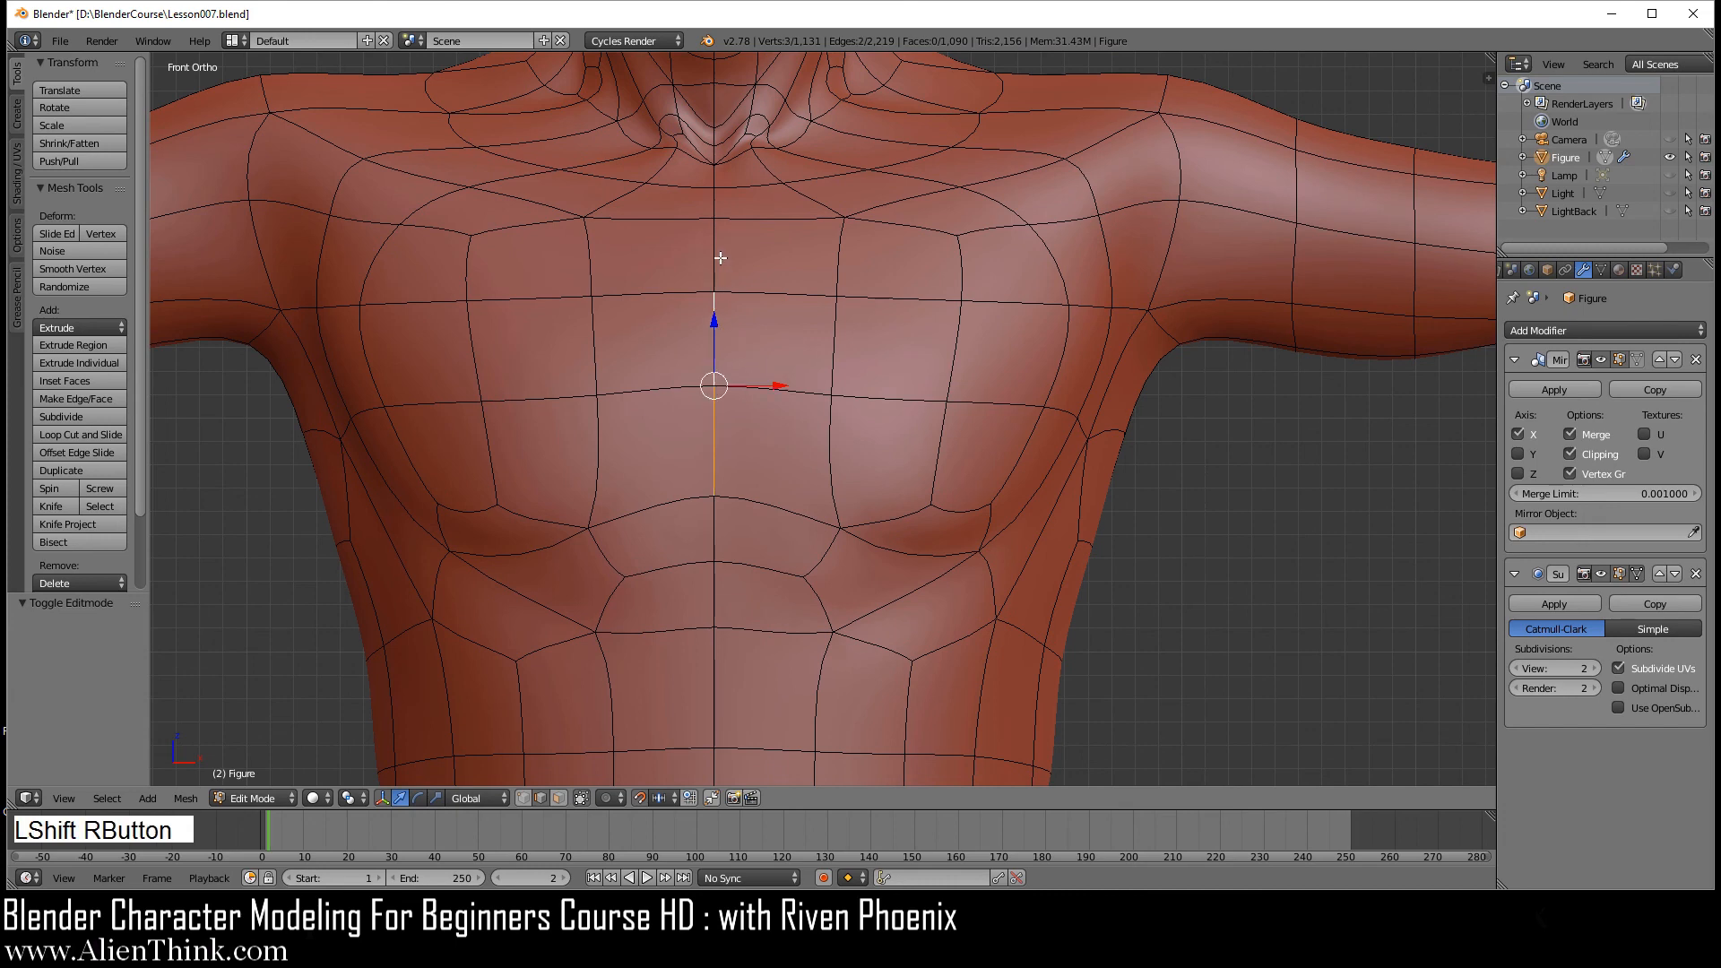
pyautogui.keyDown('shift'); pyautogui.rightClick(719, 258); pyautogui.keyUp('shift')
pyautogui.press('KP_3')
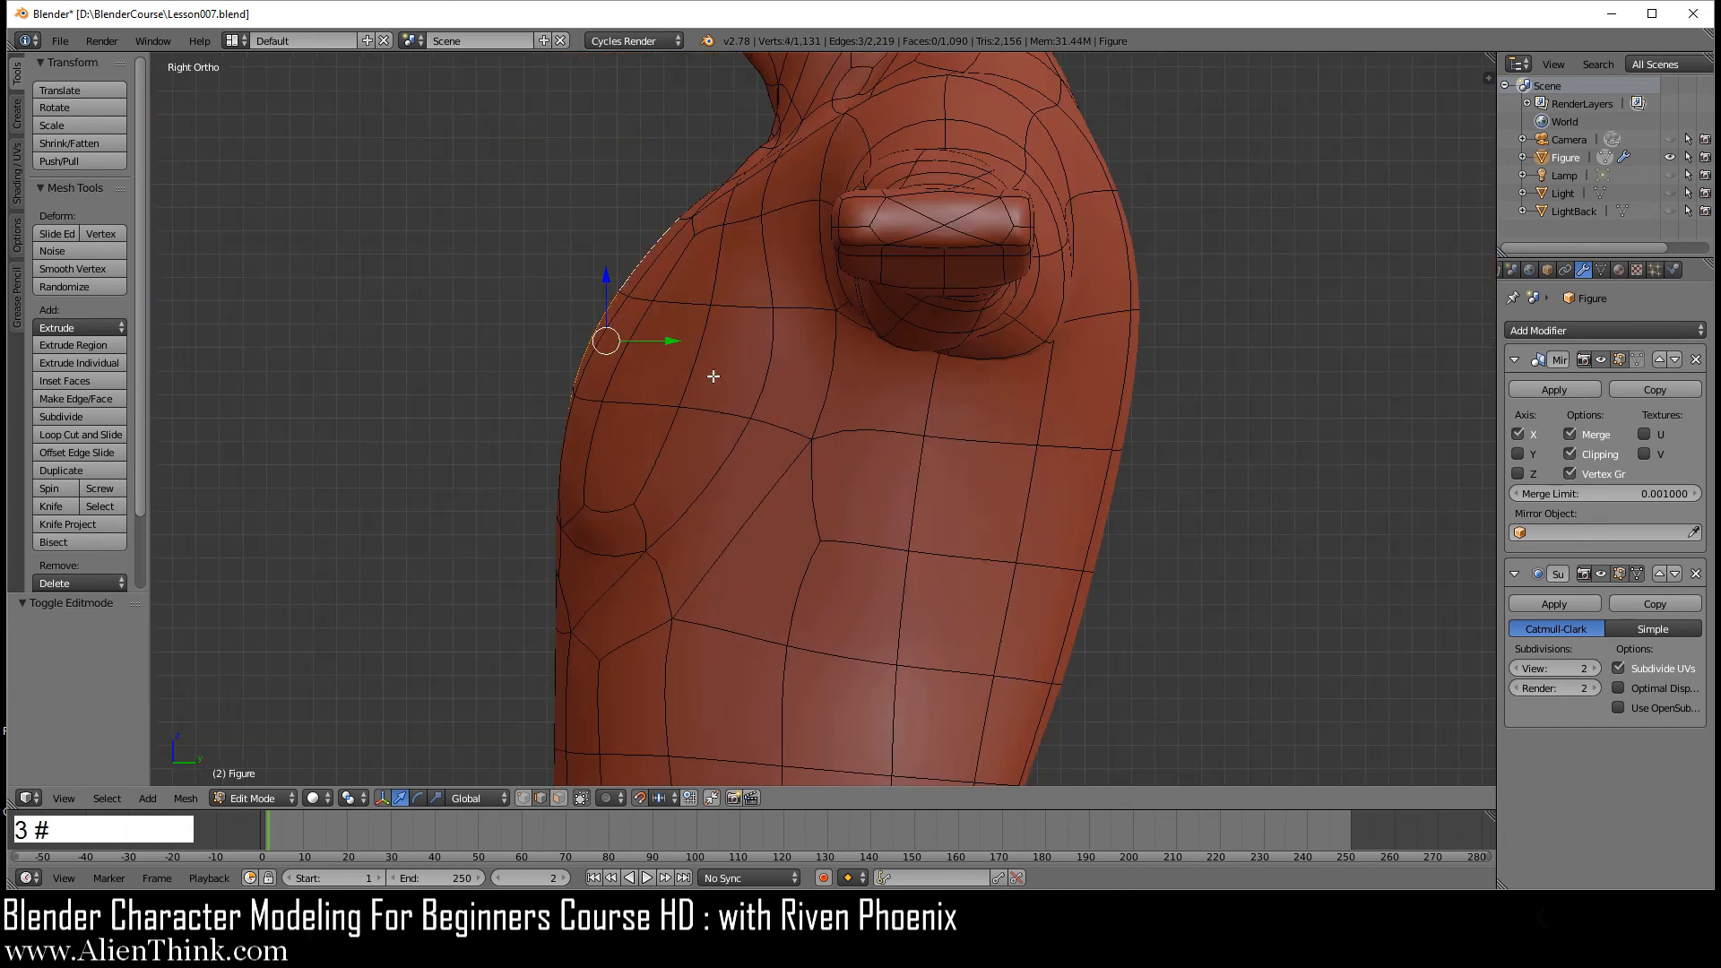
pyautogui.press('z')
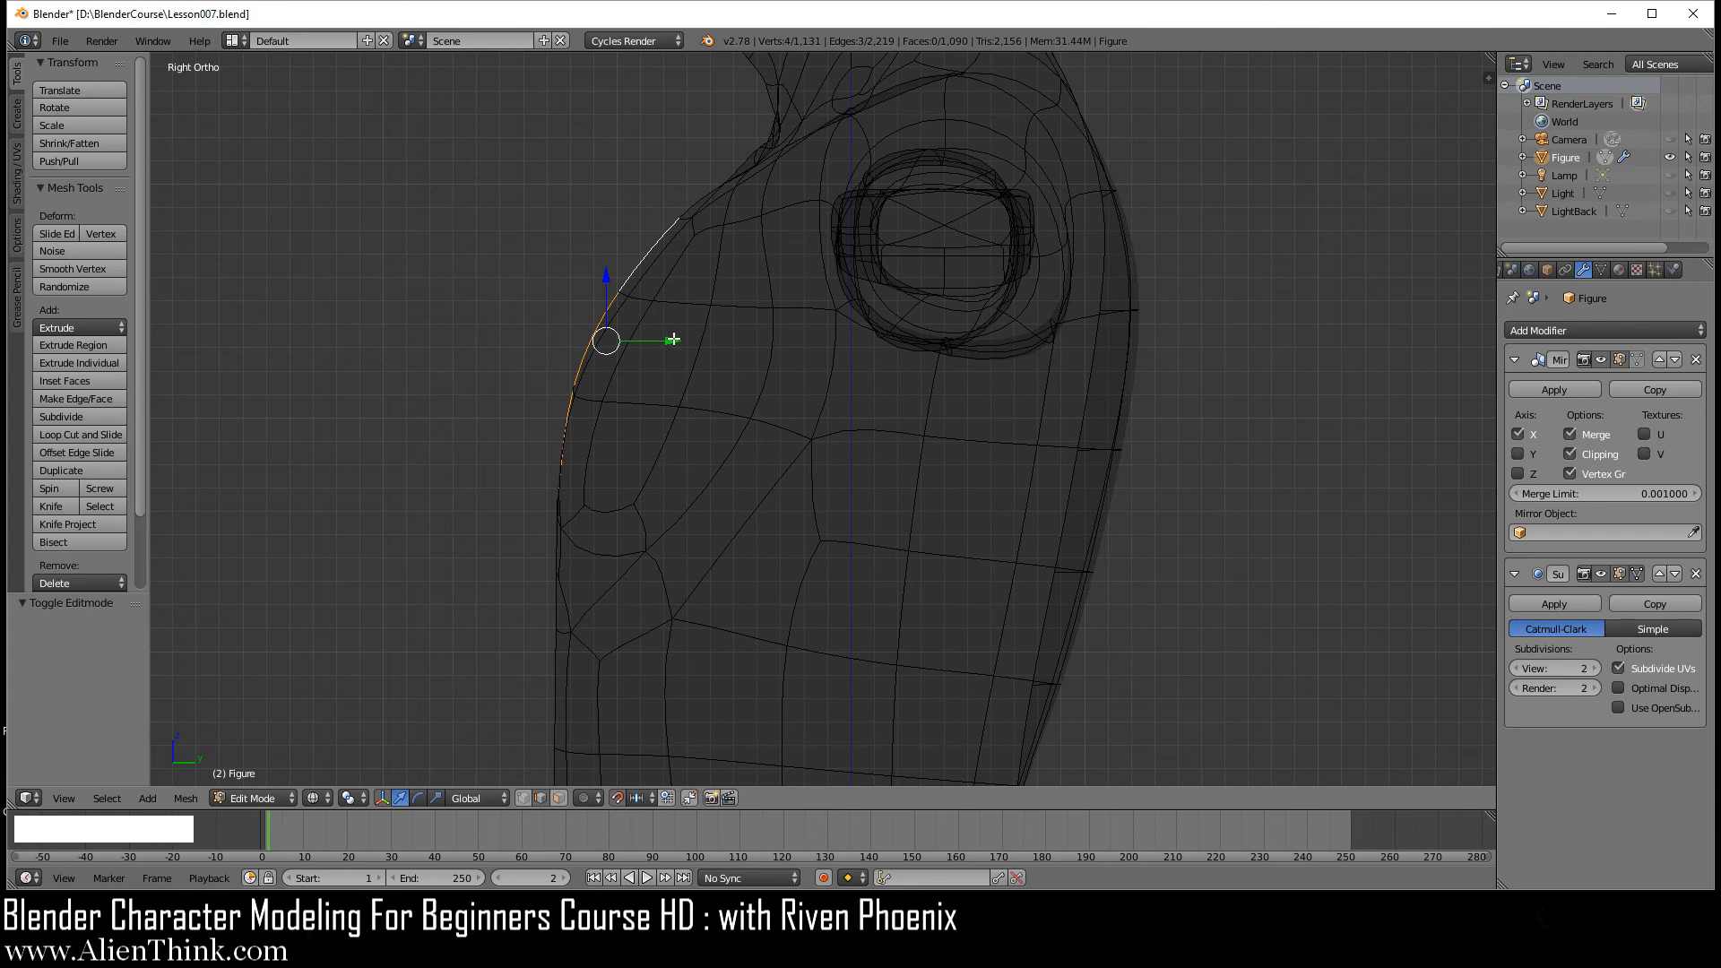
pyautogui.moveTo(674, 339); pyautogui.dragTo(696, 341)
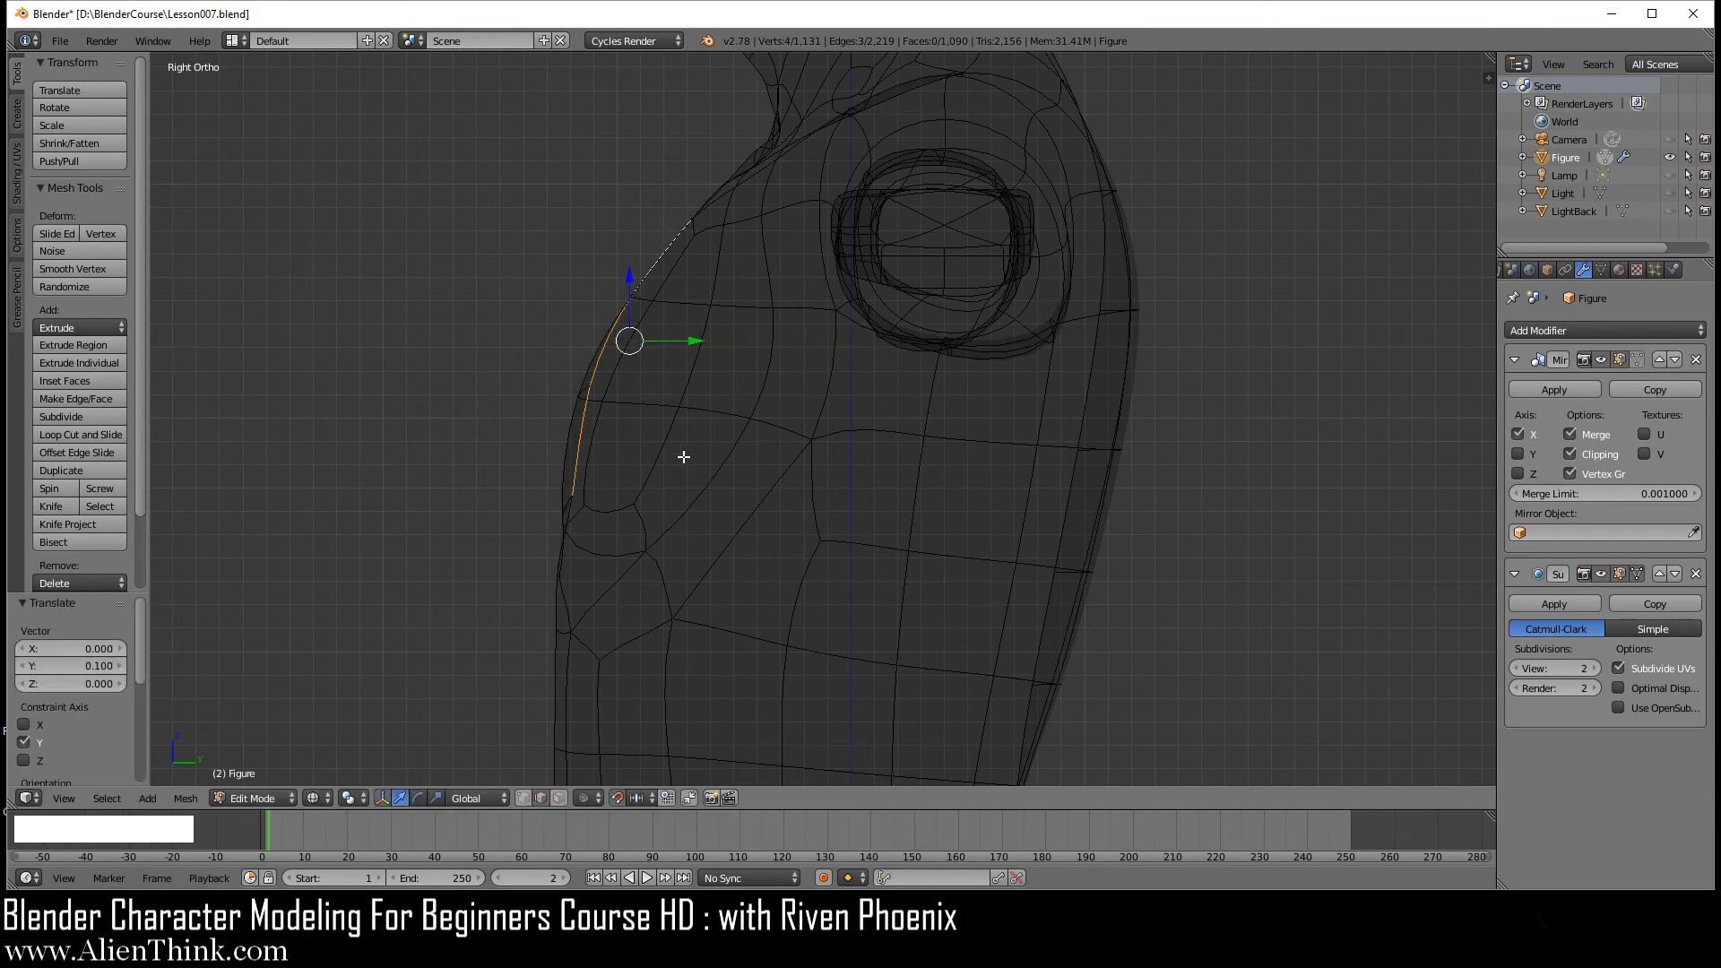
pyautogui.press('z')
# - In front view, select the upper two and the lowest vertices of the column beside the sternum and move them -0.4 along X toward the centre
pyautogui.press('KP_1')
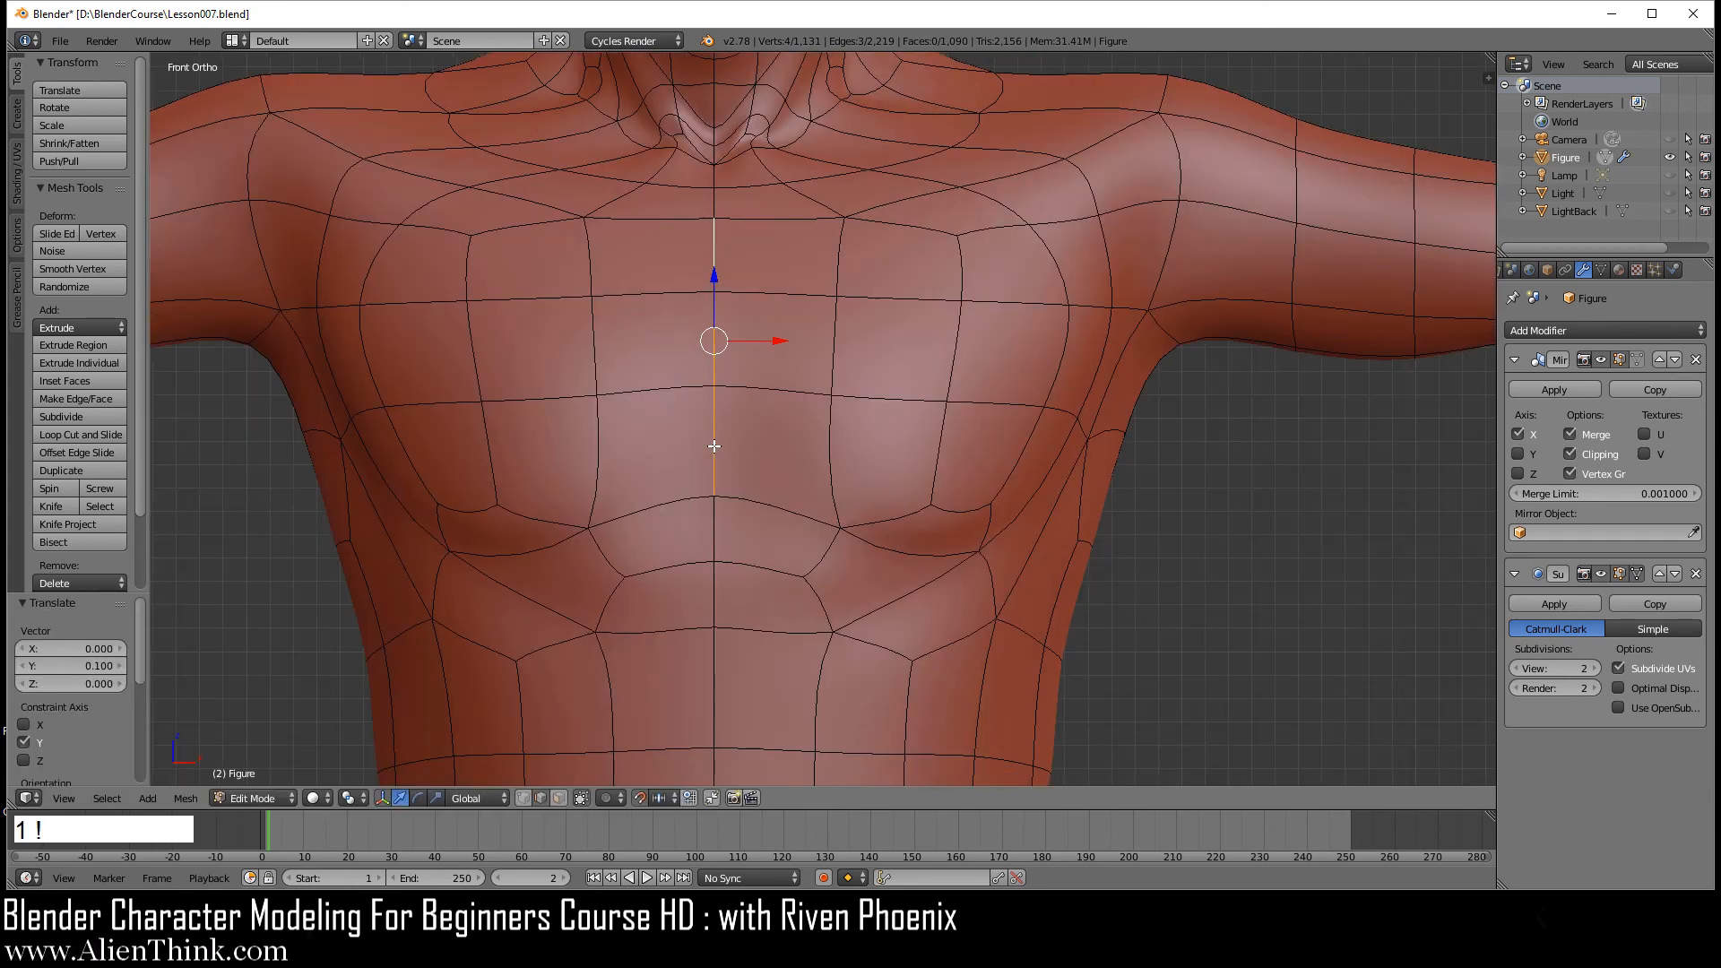
pyautogui.click(523, 796)
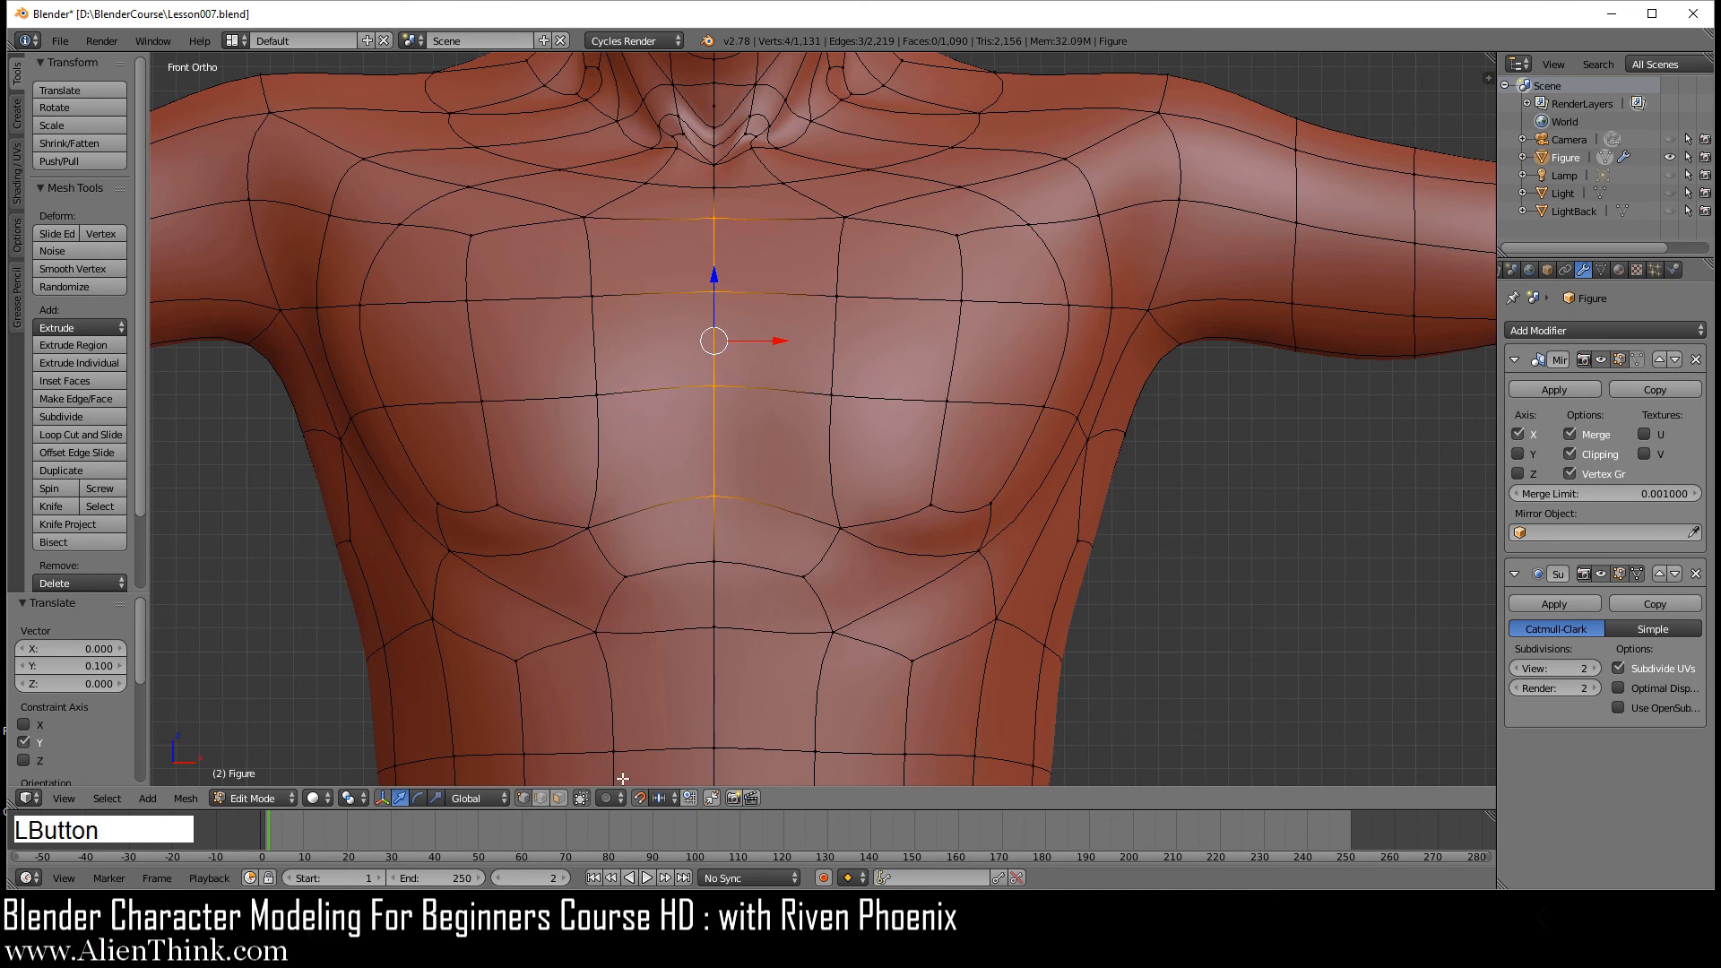
pyautogui.rightClick(847, 528)
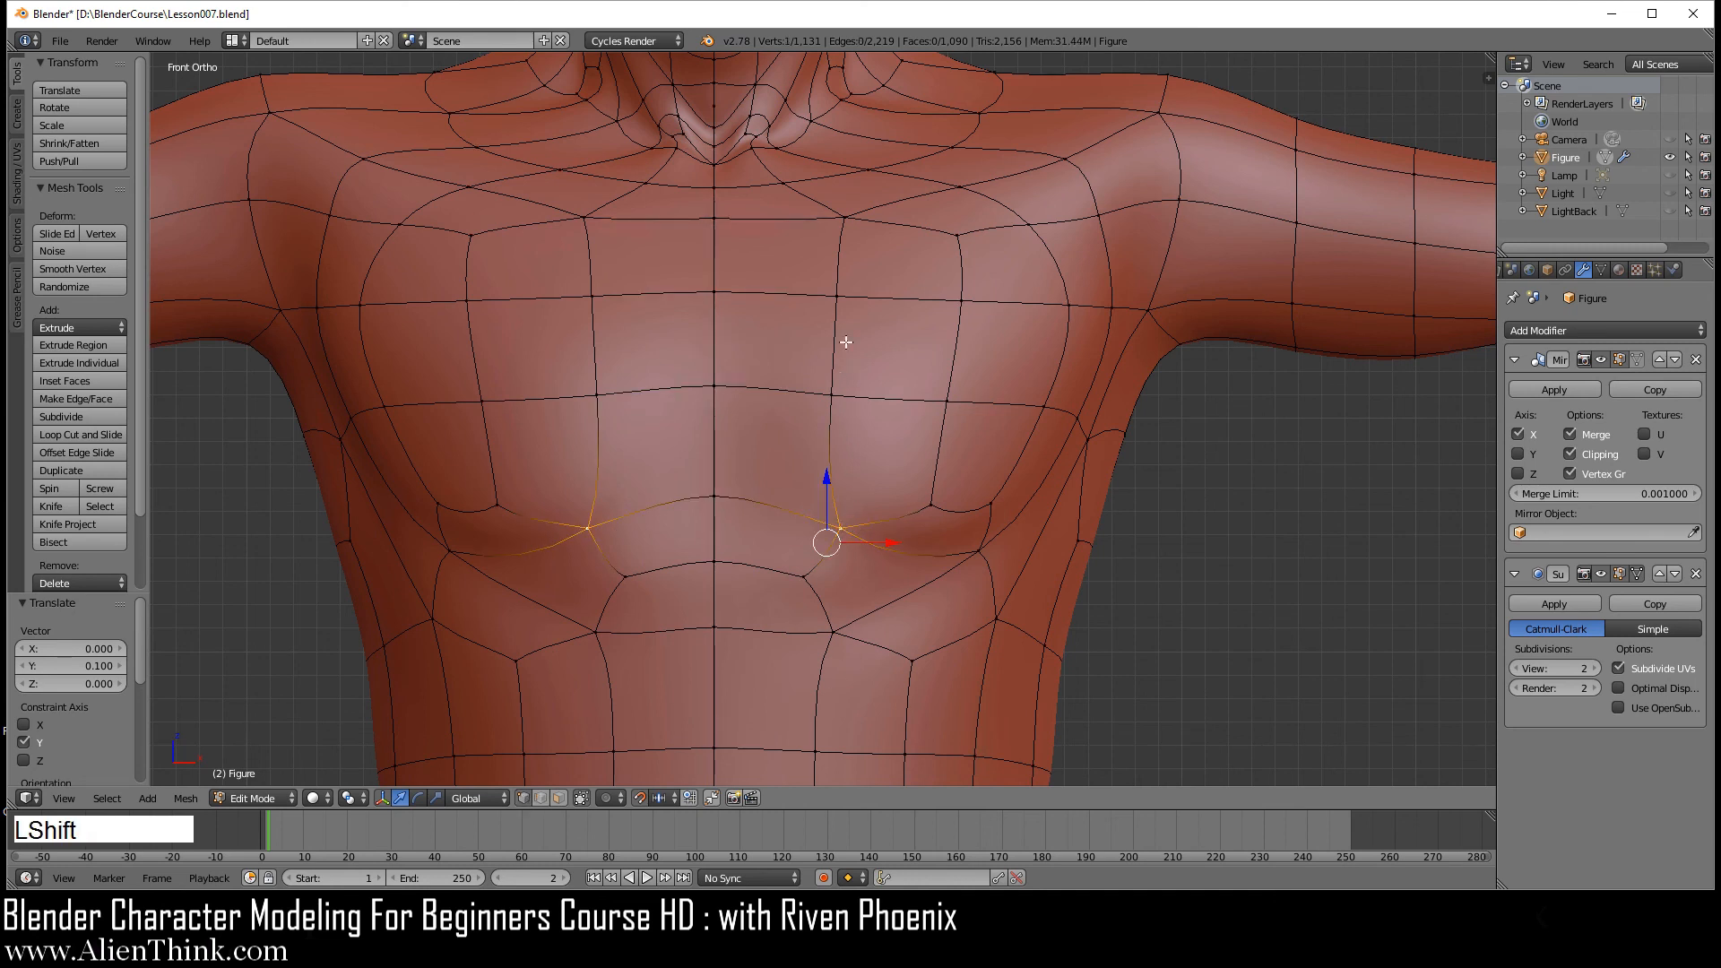
pyautogui.keyDown('shift'); pyautogui.rightClick(839, 300); pyautogui.keyUp('shift')
pyautogui.keyDown('shift'); pyautogui.rightClick(846, 220); pyautogui.keyUp('shift')
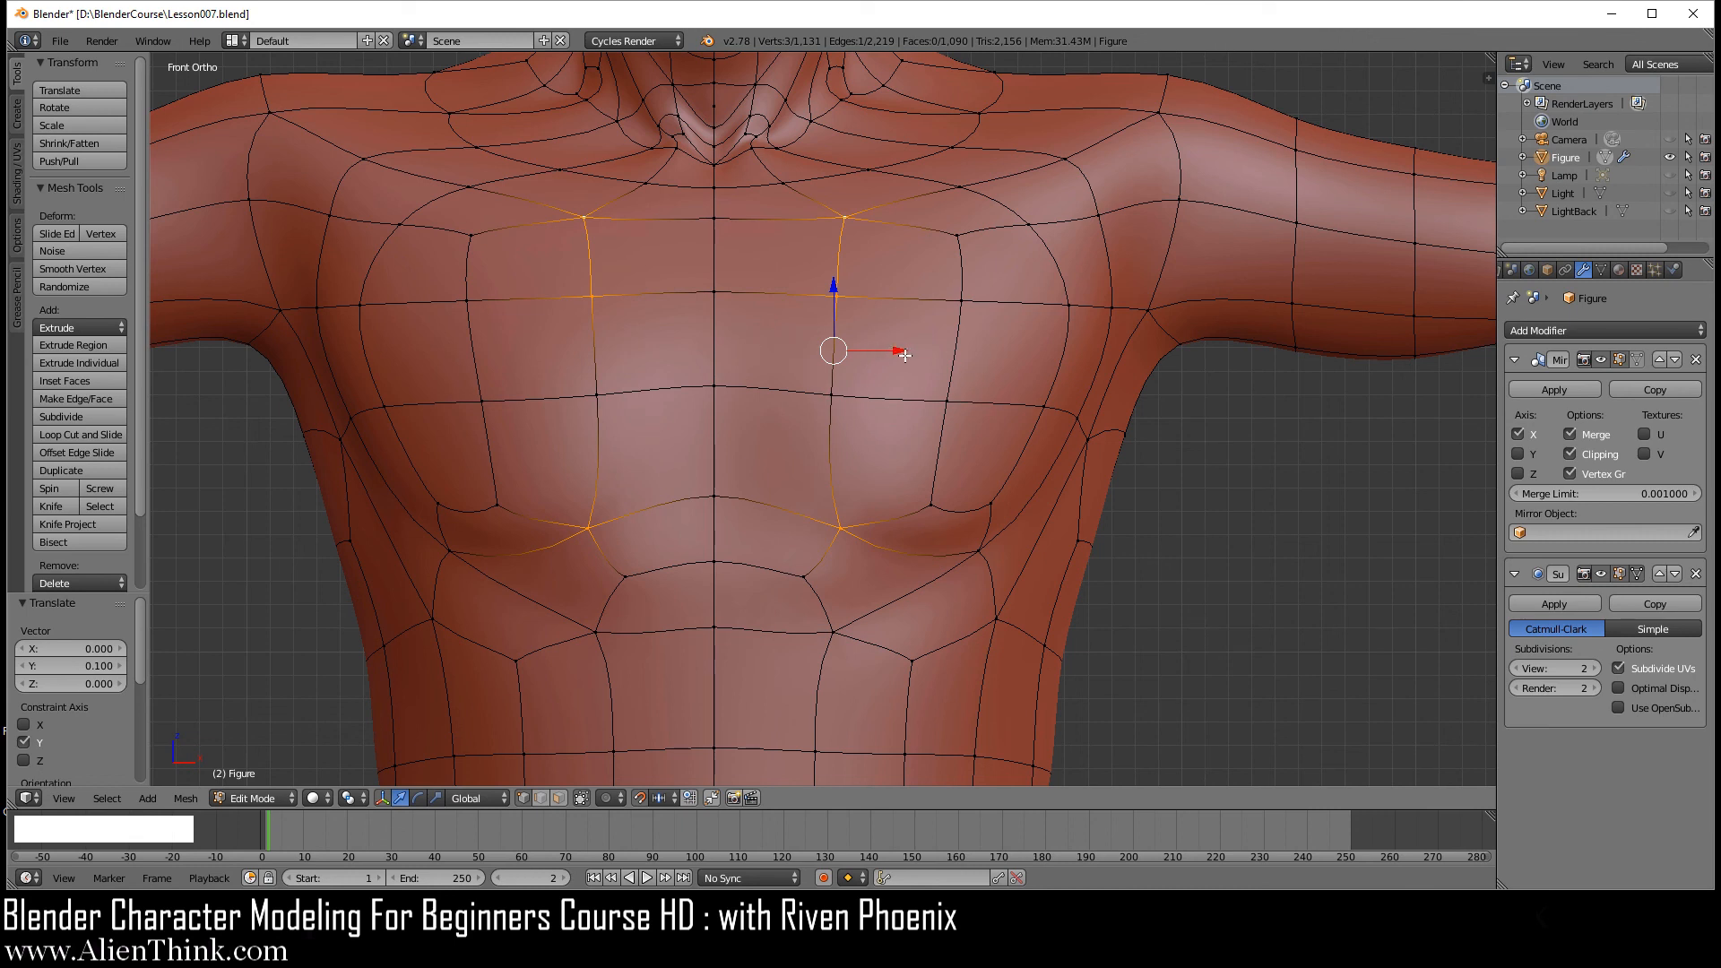
pyautogui.moveTo(899, 353); pyautogui.dragTo(803, 353)
# - Move the remaining mid-chest vertex beside the sternum -0.3 along X and inspect the smoothed torso in Object Mode
pyautogui.rightClick(810, 392)
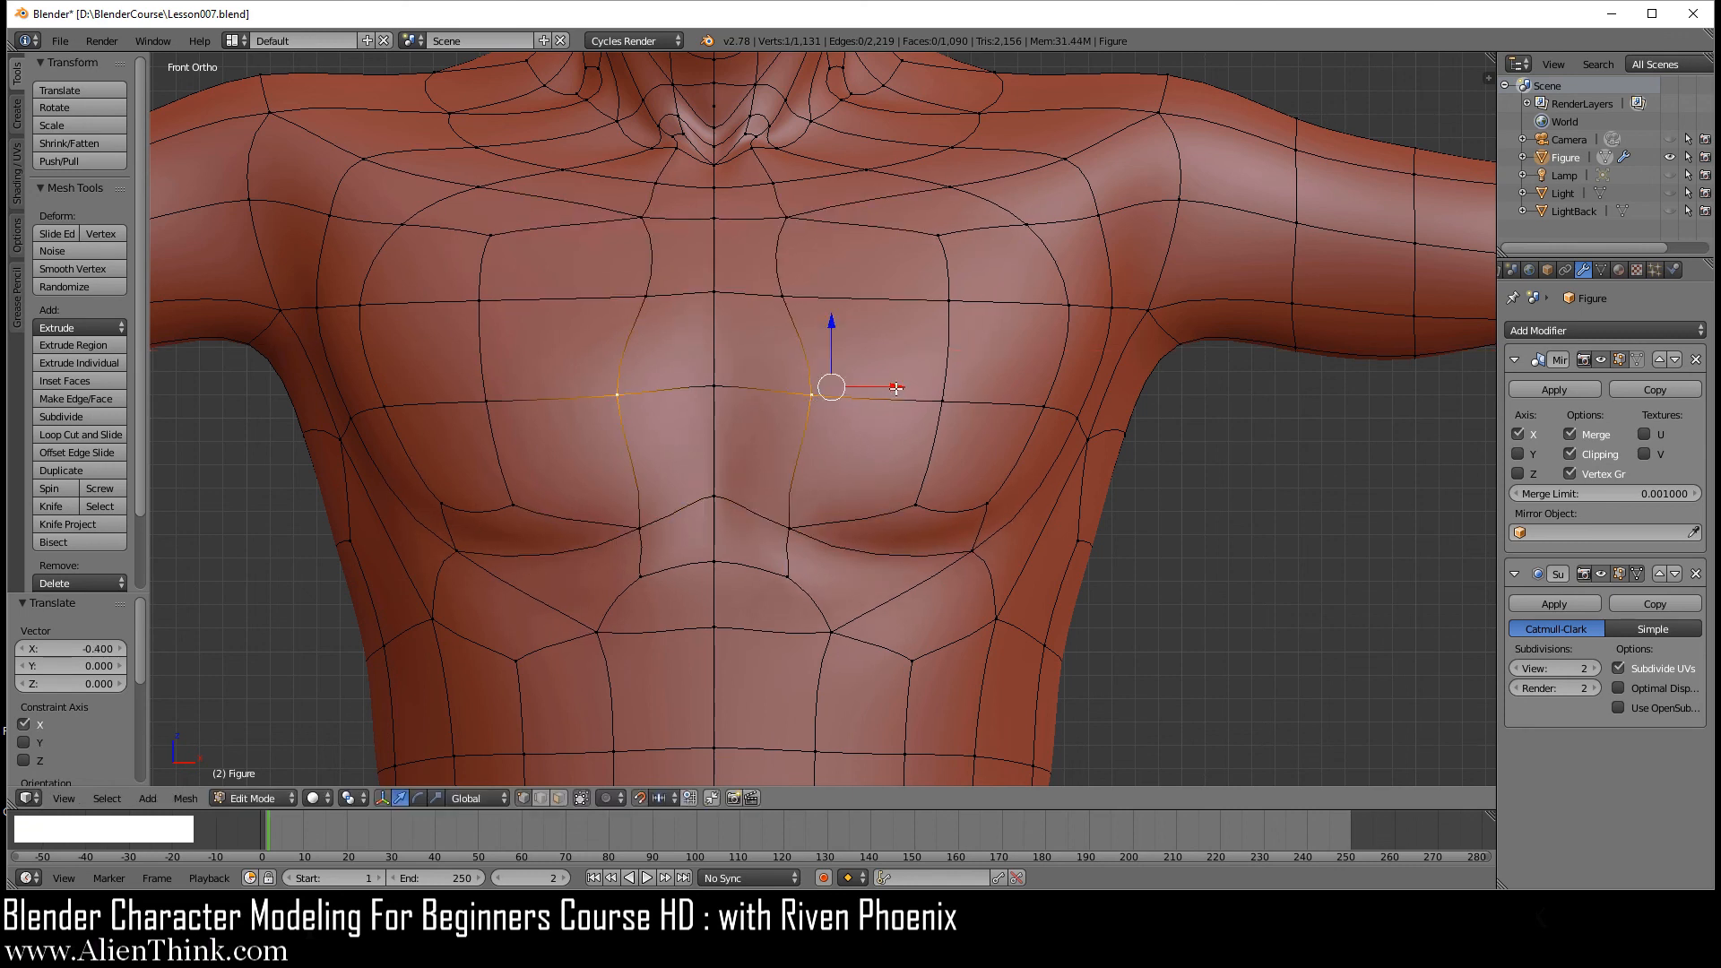
pyautogui.moveTo(894, 391); pyautogui.dragTo(826, 383)
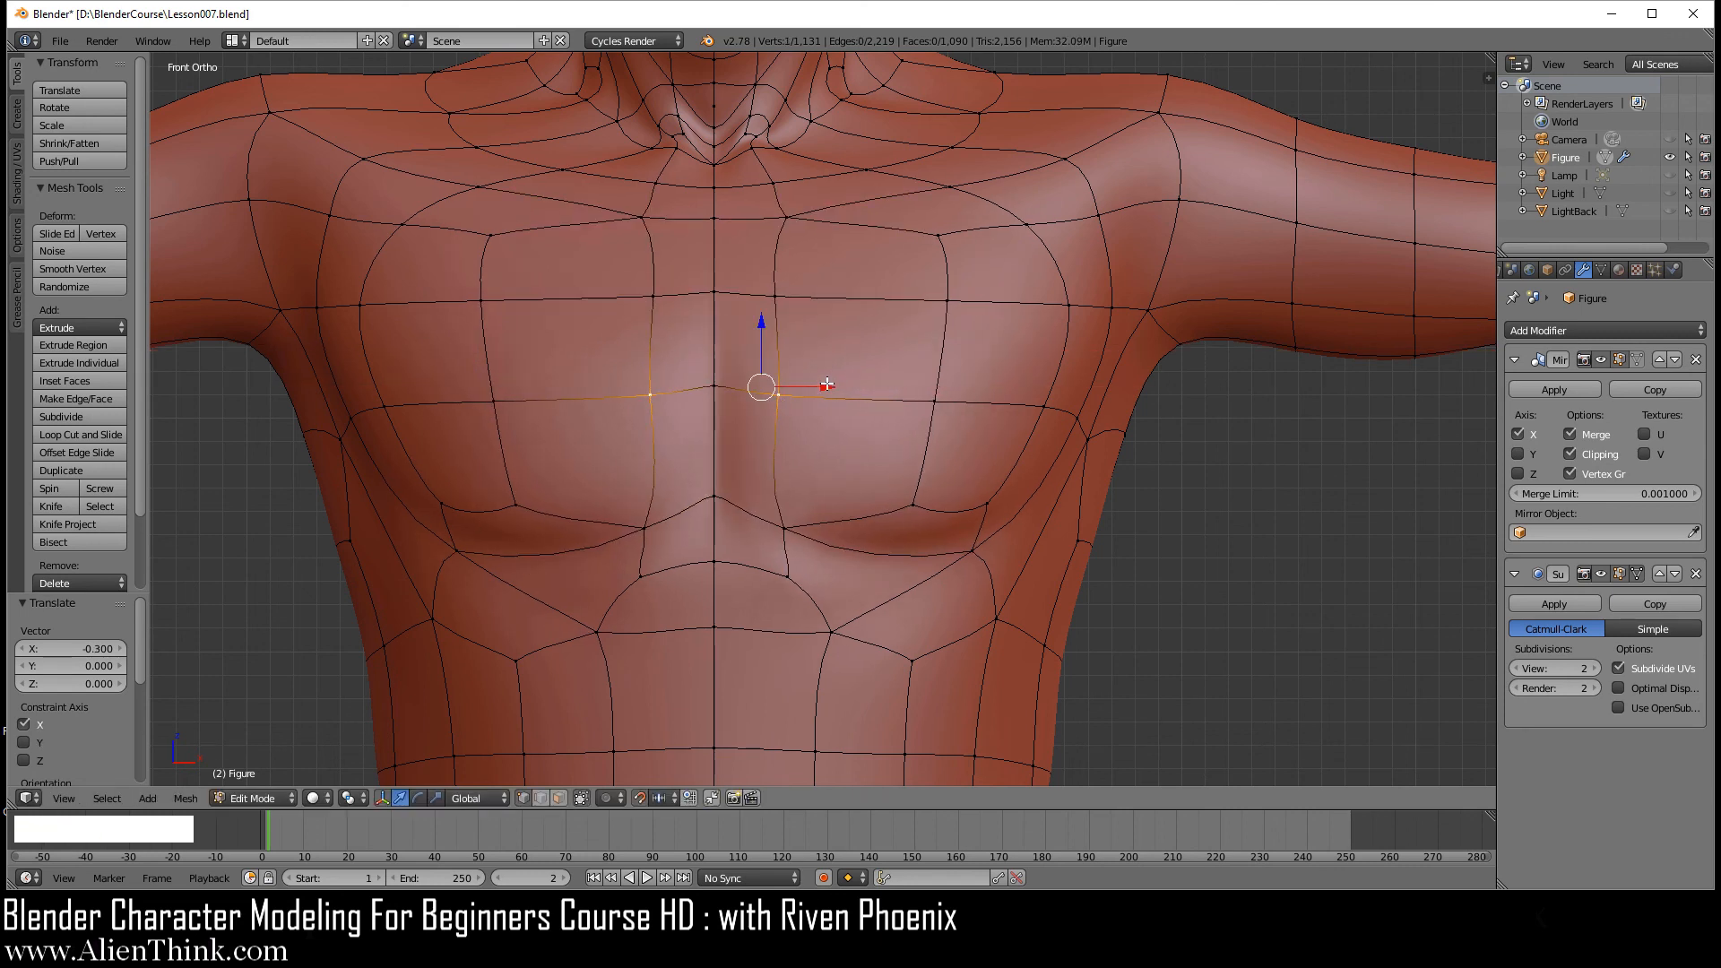
pyautogui.press('Tab')
pyautogui.moveTo(868, 464); pyautogui.dragTo(842, 492, button='middle')
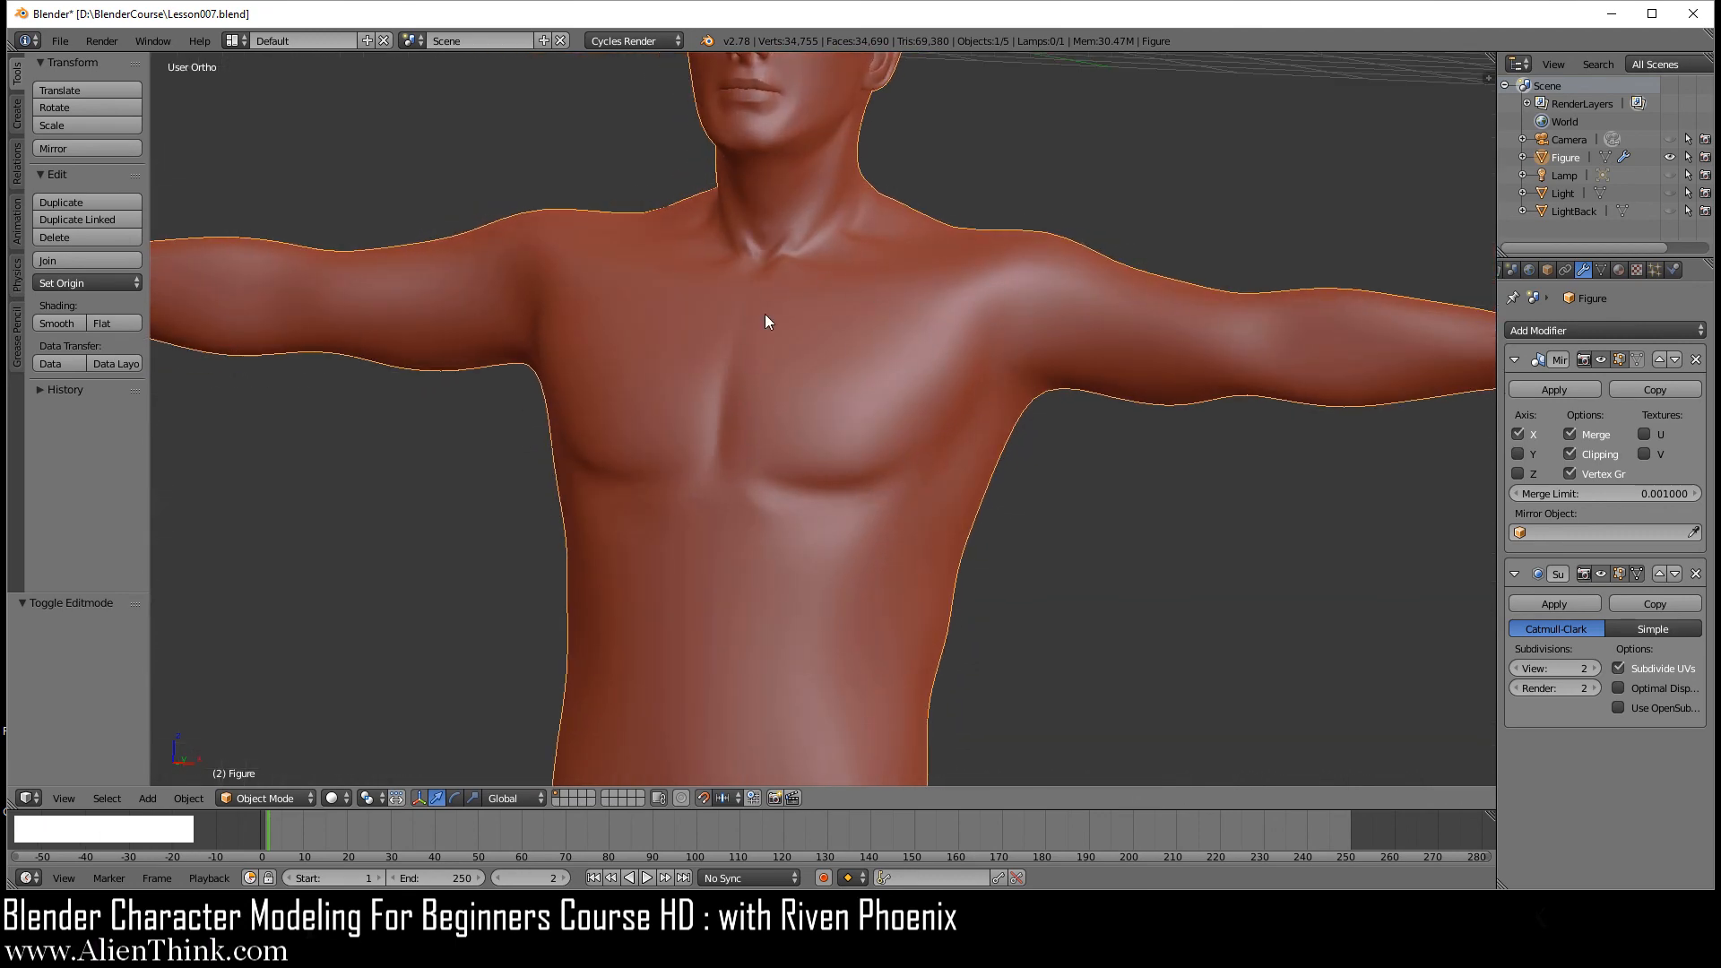
pyautogui.moveTo(787, 481); pyautogui.dragTo(851, 498, button='middle')
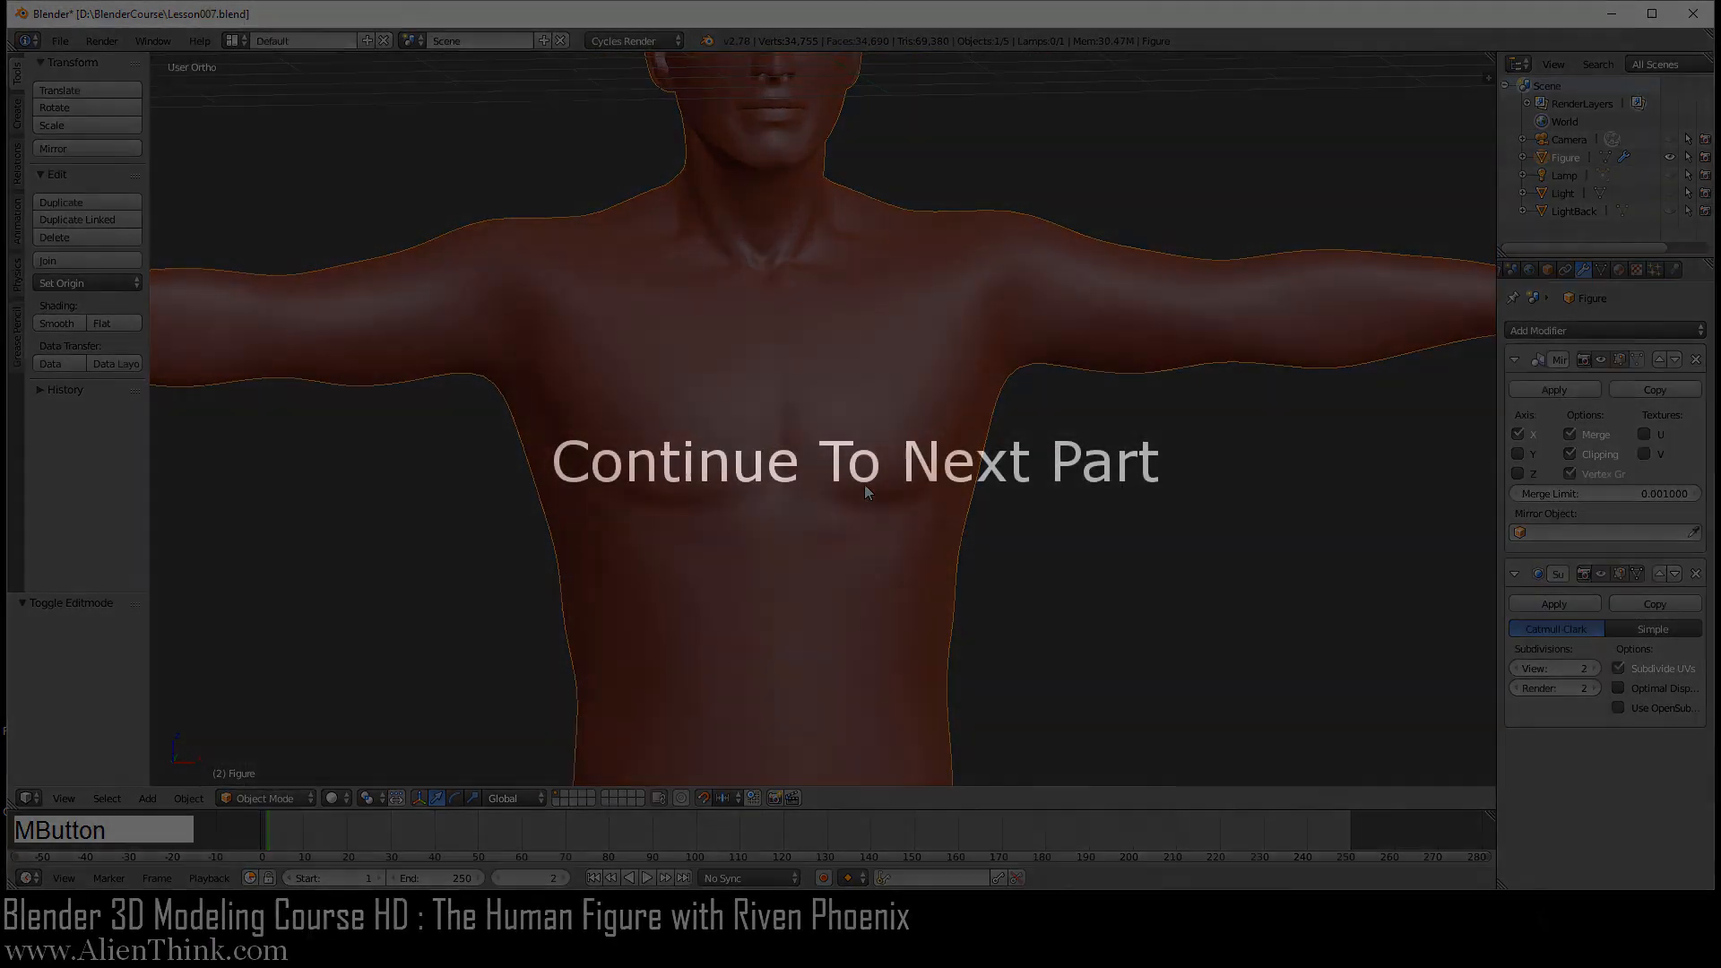